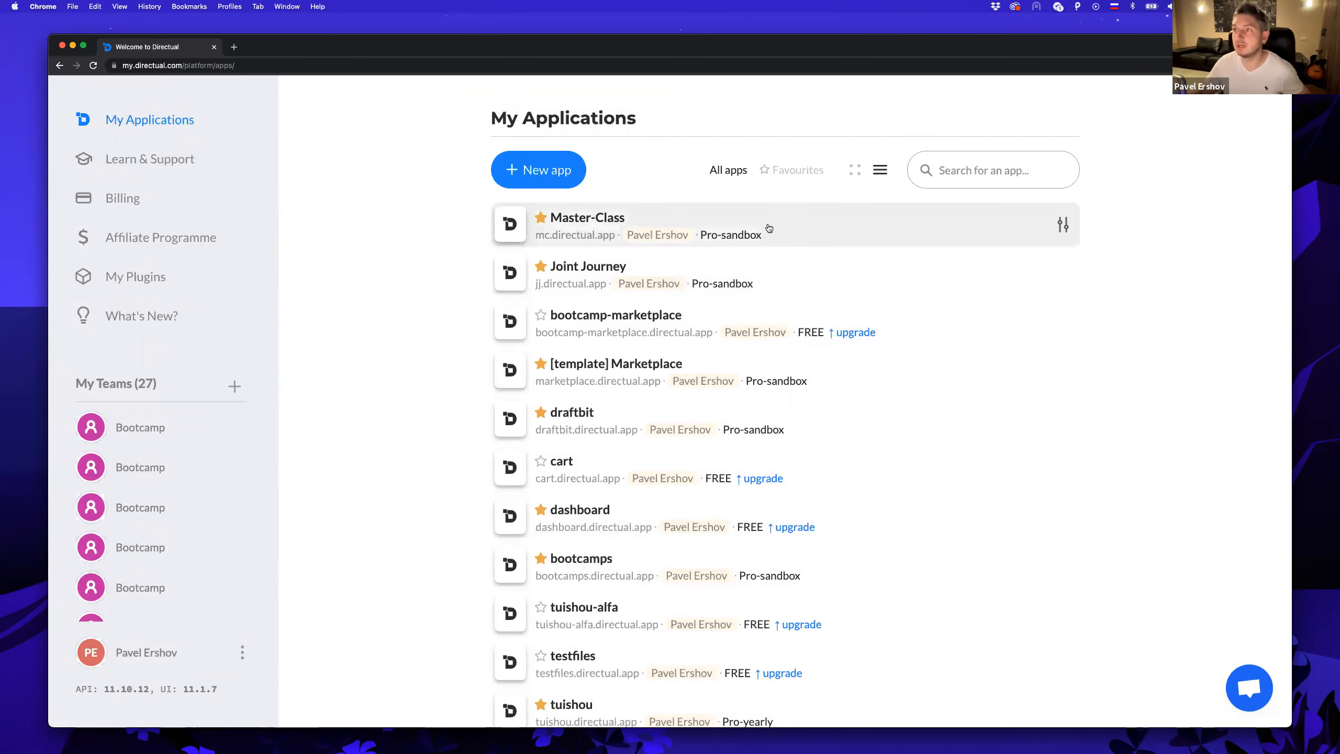
Open the Master-Class app from the My Applications list.
{"action": "left_click", "coordinate": [738, 226]}
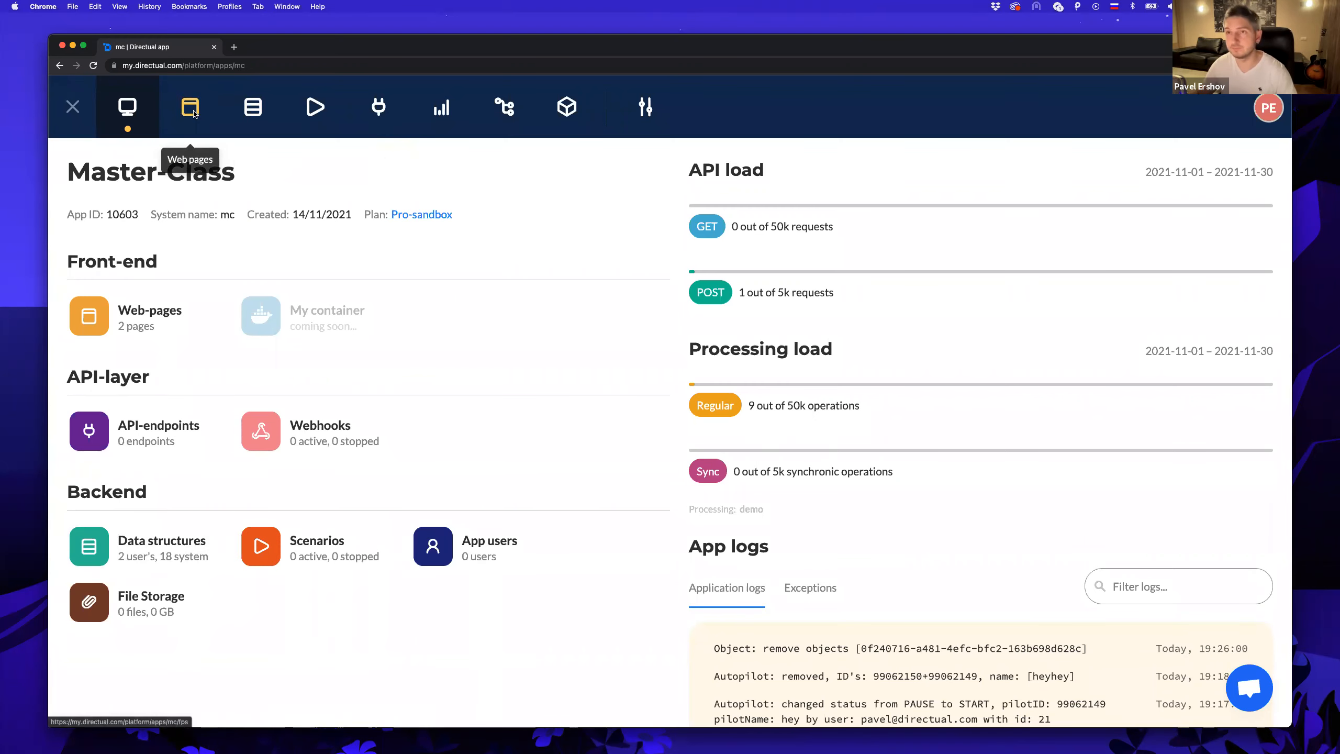
Delete the Home web page.
{"action": "left_click", "coordinate": [194, 114]}
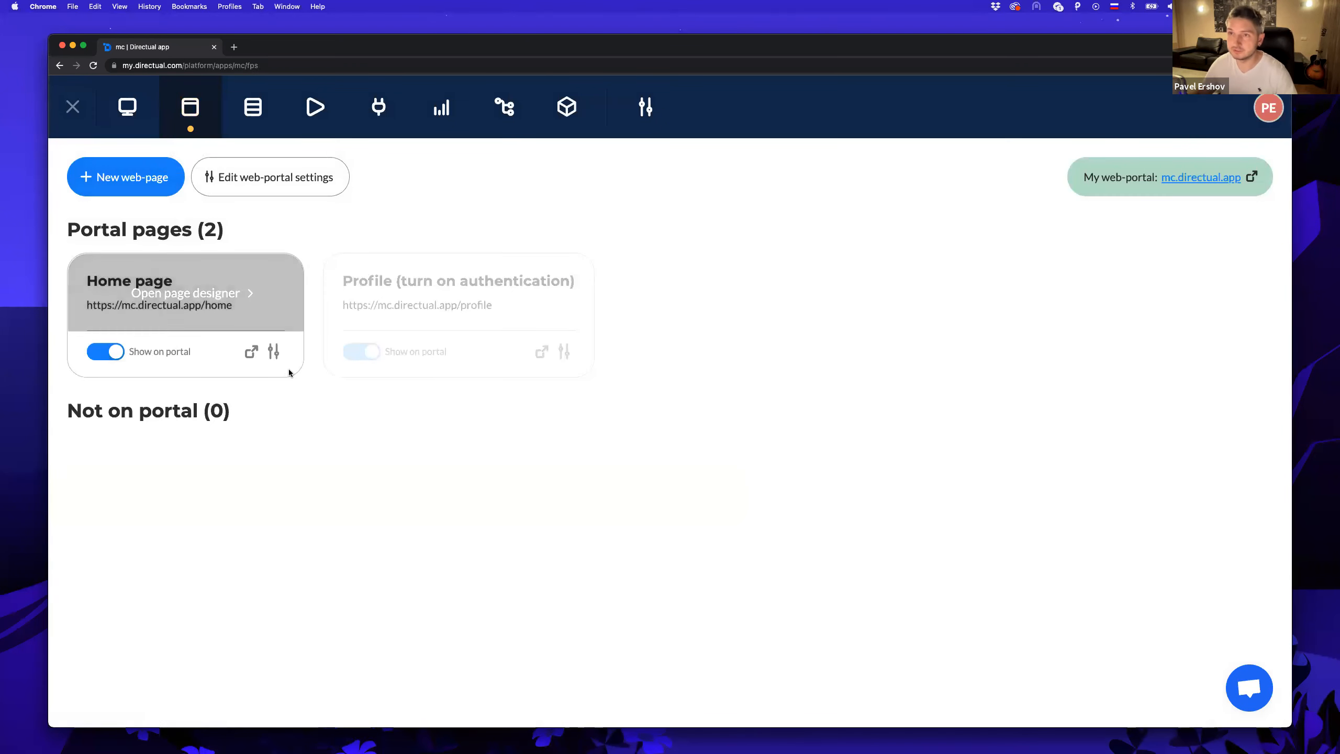
{"action": "left_click", "coordinate": [274, 354]}
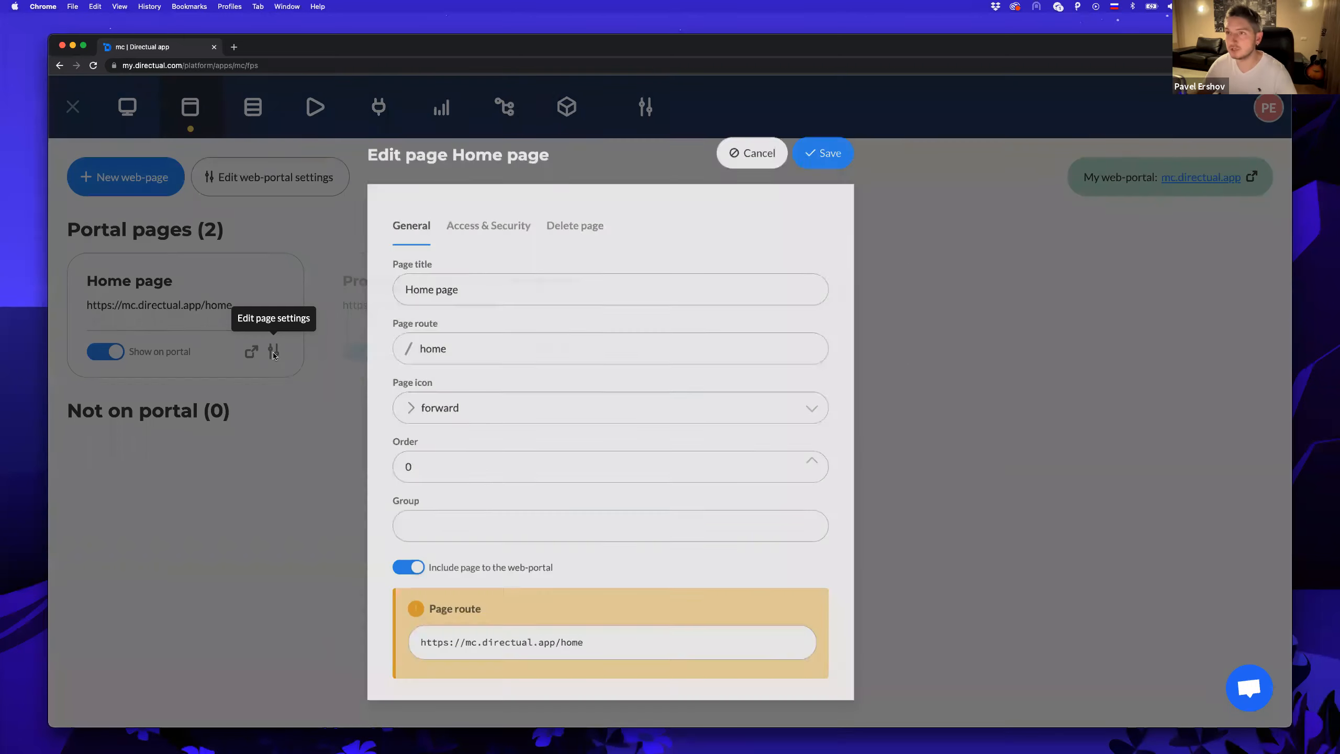
{"action": "left_click", "coordinate": [619, 217]}
{"action": "left_click", "coordinate": [469, 262]}
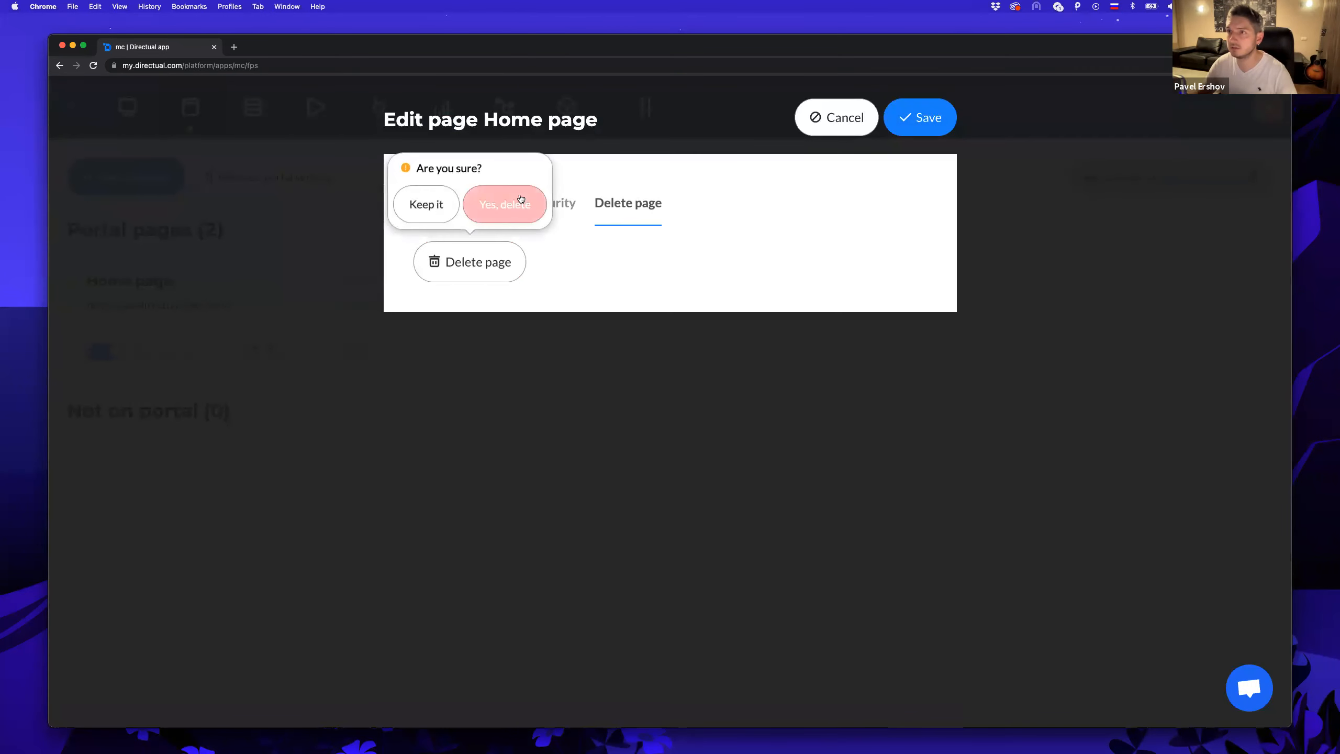
{"action": "left_click", "coordinate": [515, 201]}
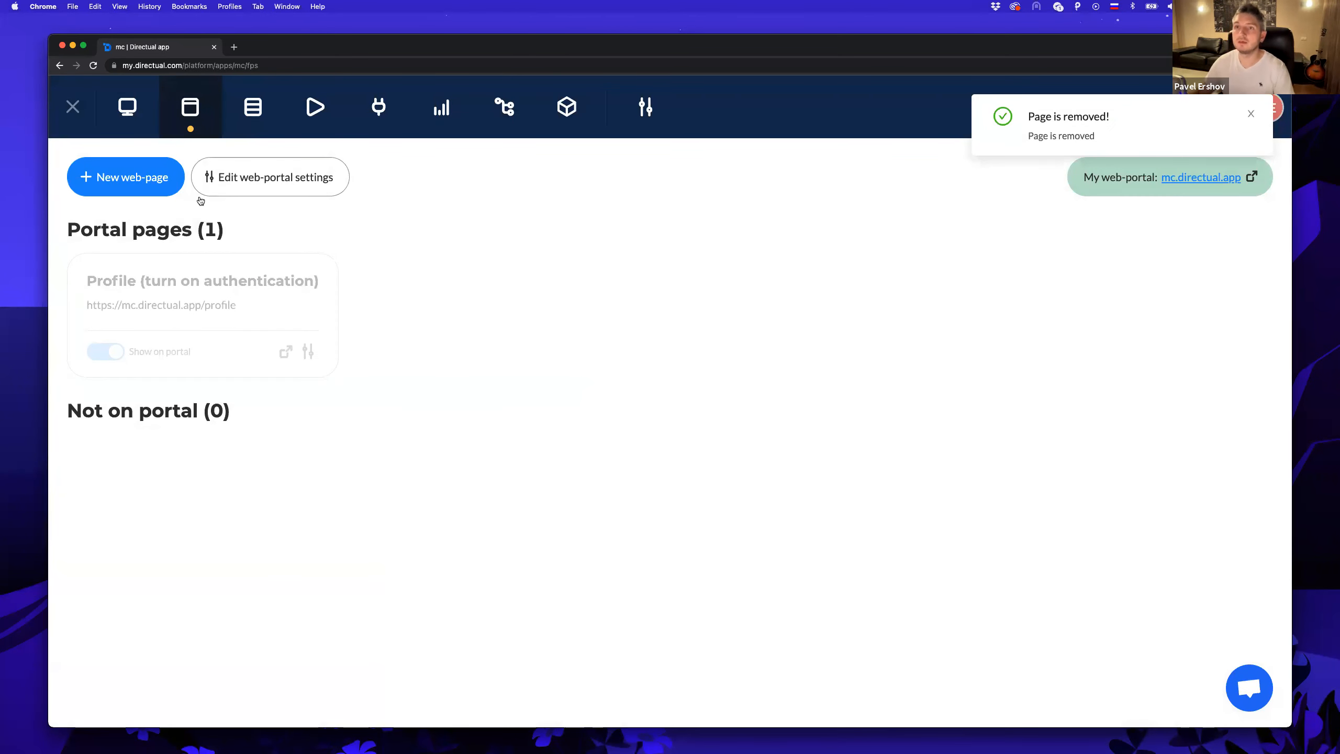
Add a new web page titled 'New recipe' with route new-recipe.
{"action": "left_click", "coordinate": [175, 182]}
{"action": "left_click", "coordinate": [457, 289]}
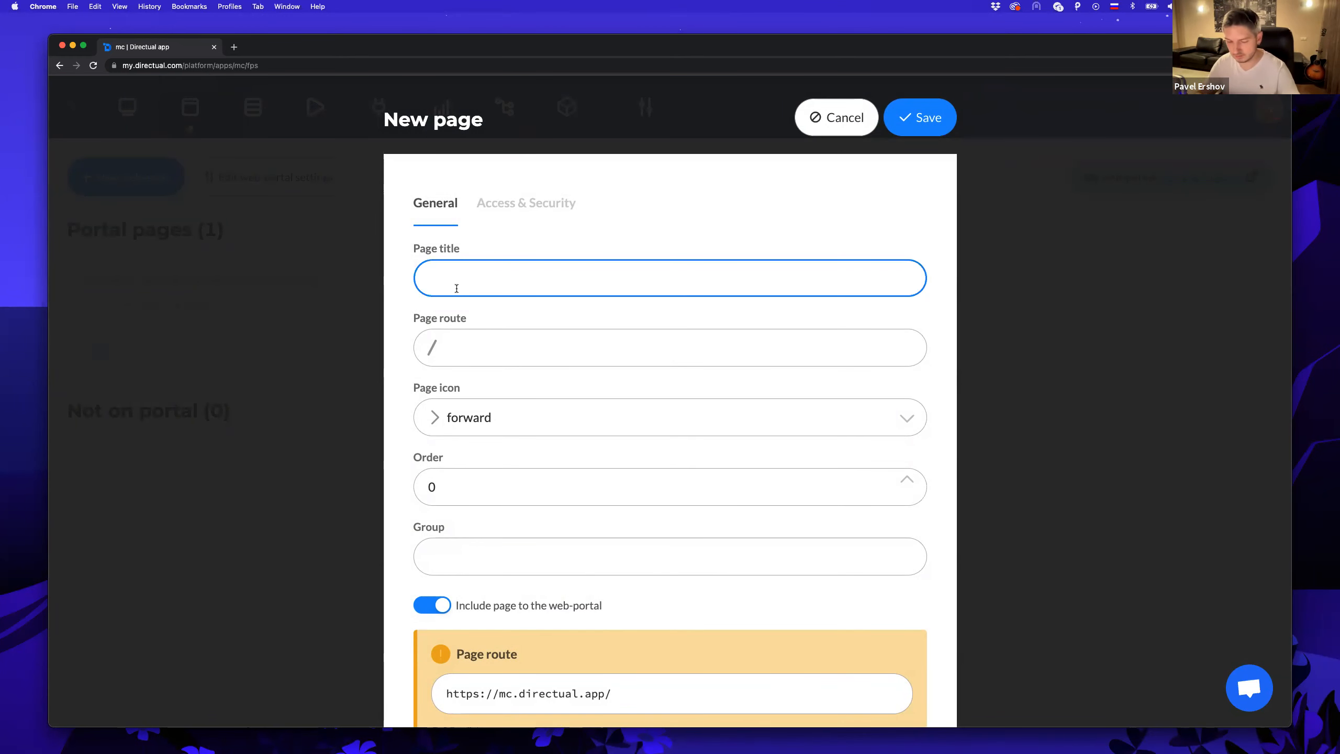
{"action": "type", "text": "New rec"}
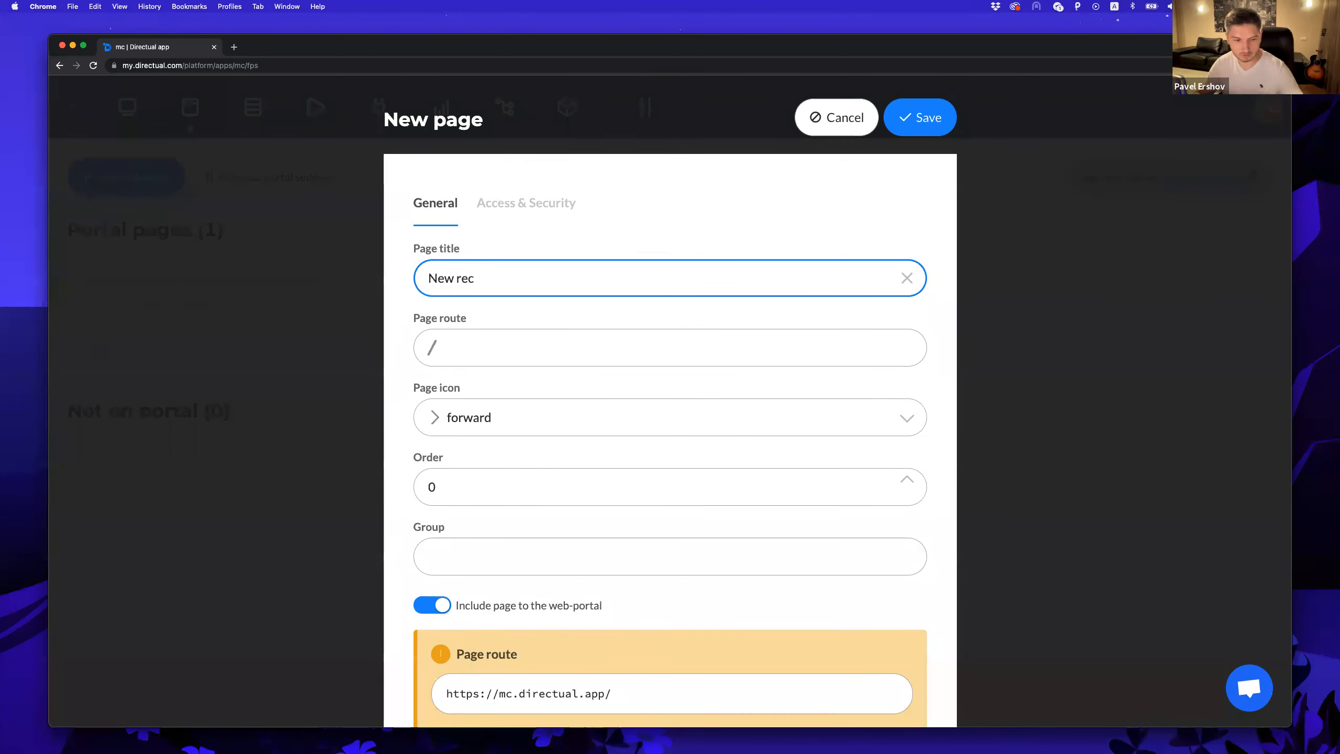
{"action": "type", "text": "ipe"}
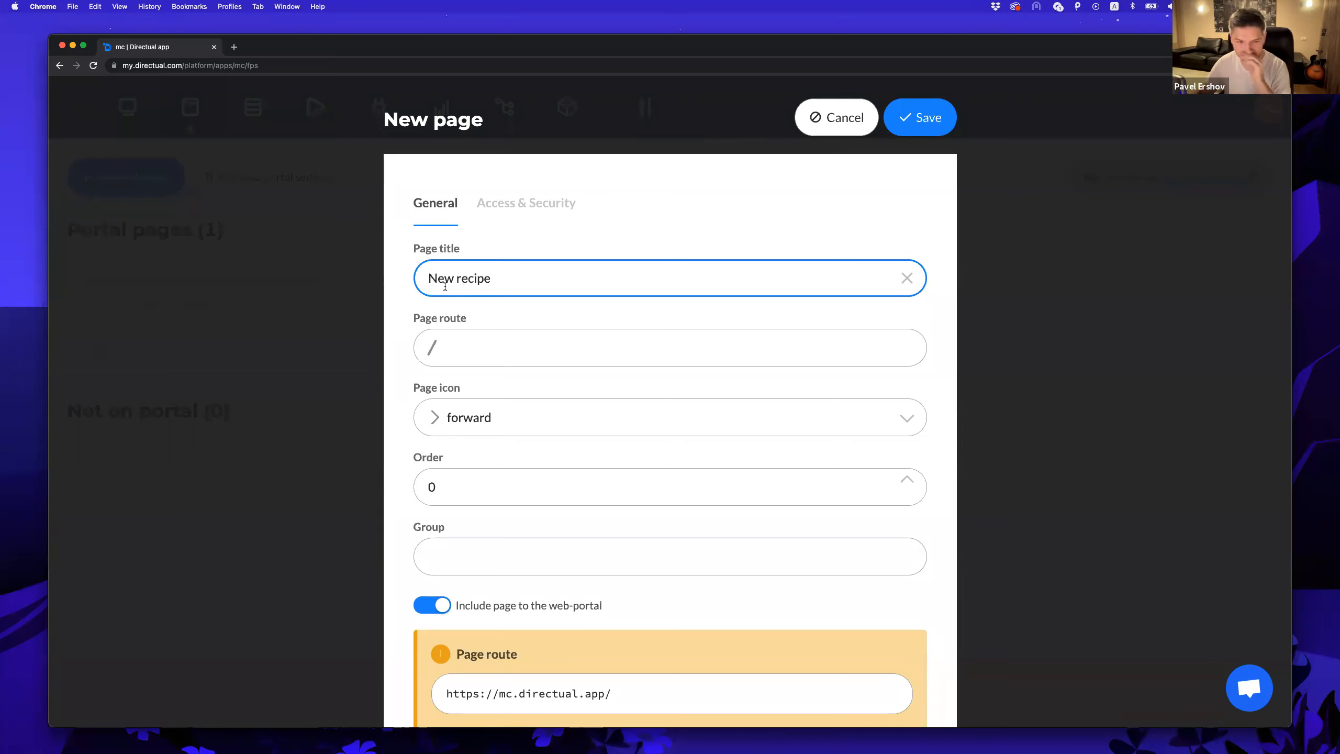
{"action": "left_click", "coordinate": [479, 342]}
{"action": "type", "text": "n"}
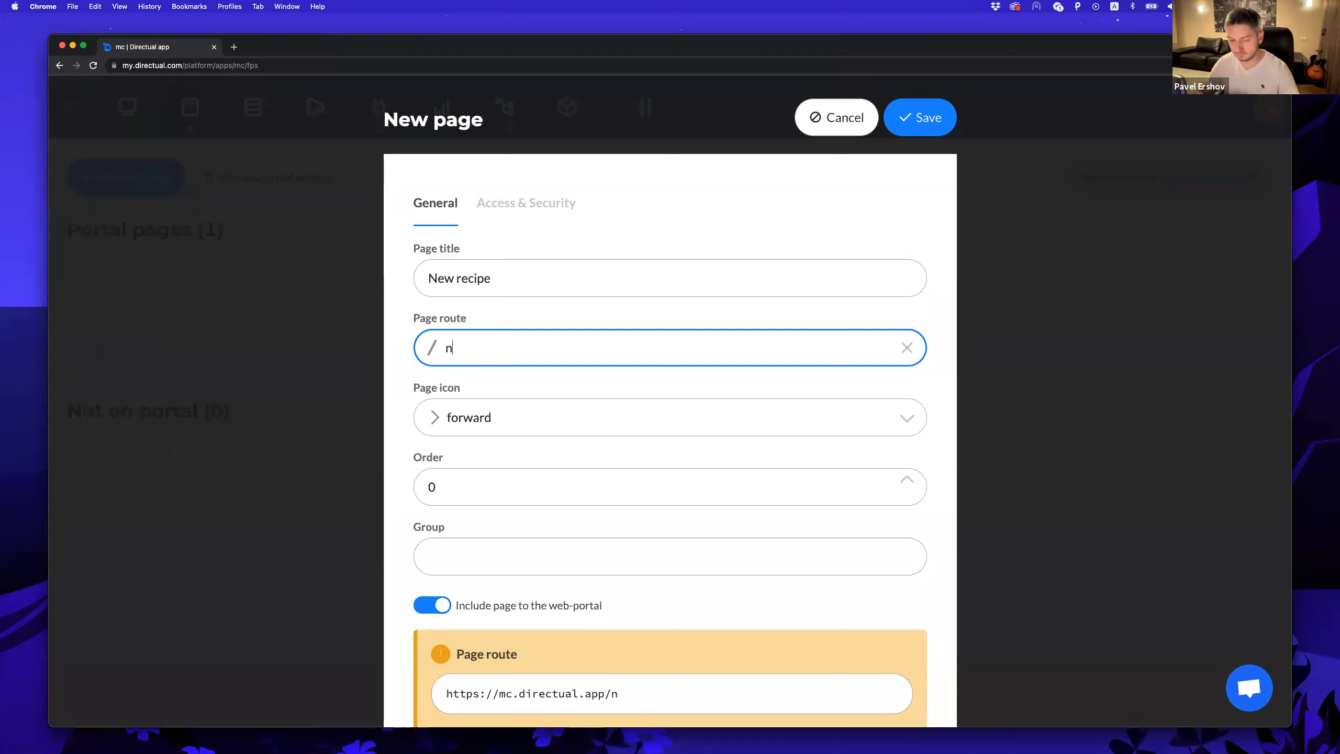
{"action": "type", "text": "ew-recipe"}
Give the New recipe page the plus icon, save it, and open the live portal.
{"action": "key", "text": "Tab"}
{"action": "left_click", "coordinate": [514, 417]}
{"action": "type", "text": "plu"}
{"action": "key", "text": "Down"}
{"action": "key", "text": "Return"}
{"action": "left_click", "coordinate": [912, 120]}
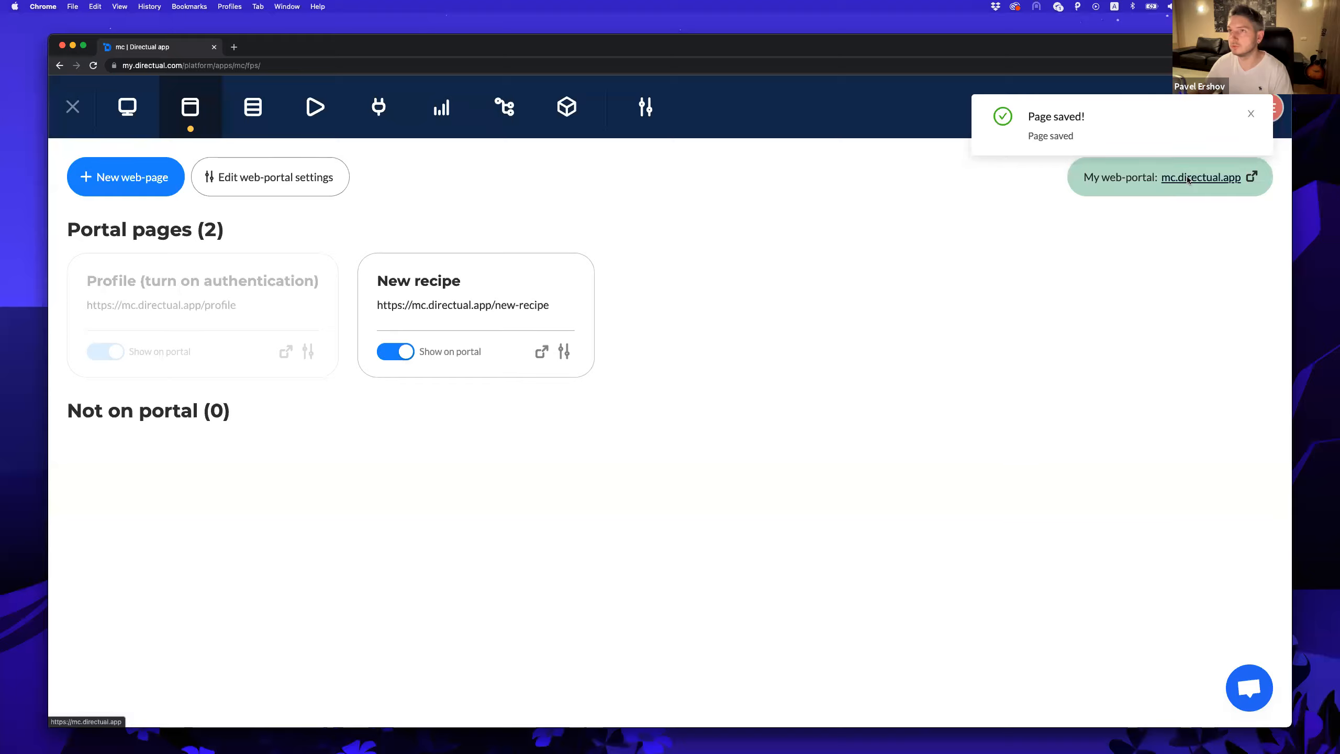
{"action": "left_click", "coordinate": [1189, 179]}
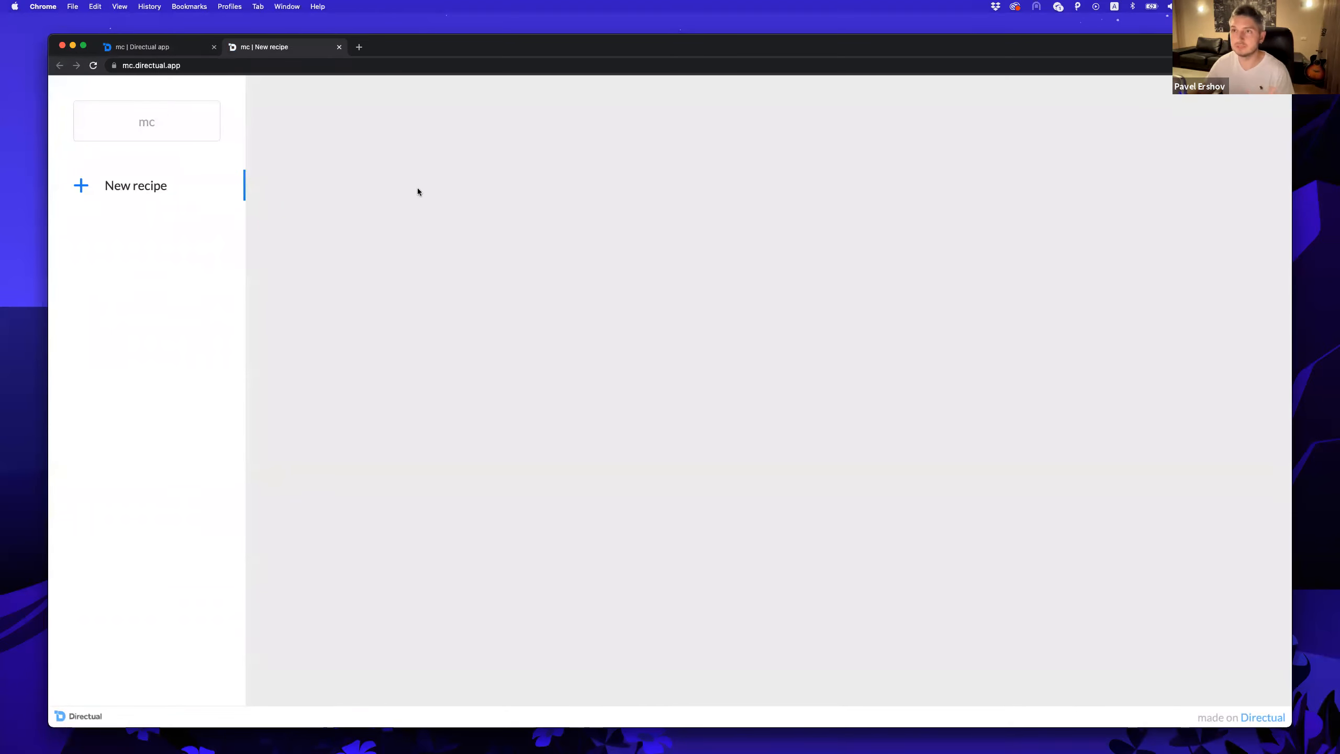
Rename the web portal title from mc to Foodie and save.
{"action": "left_click", "coordinate": [168, 50]}
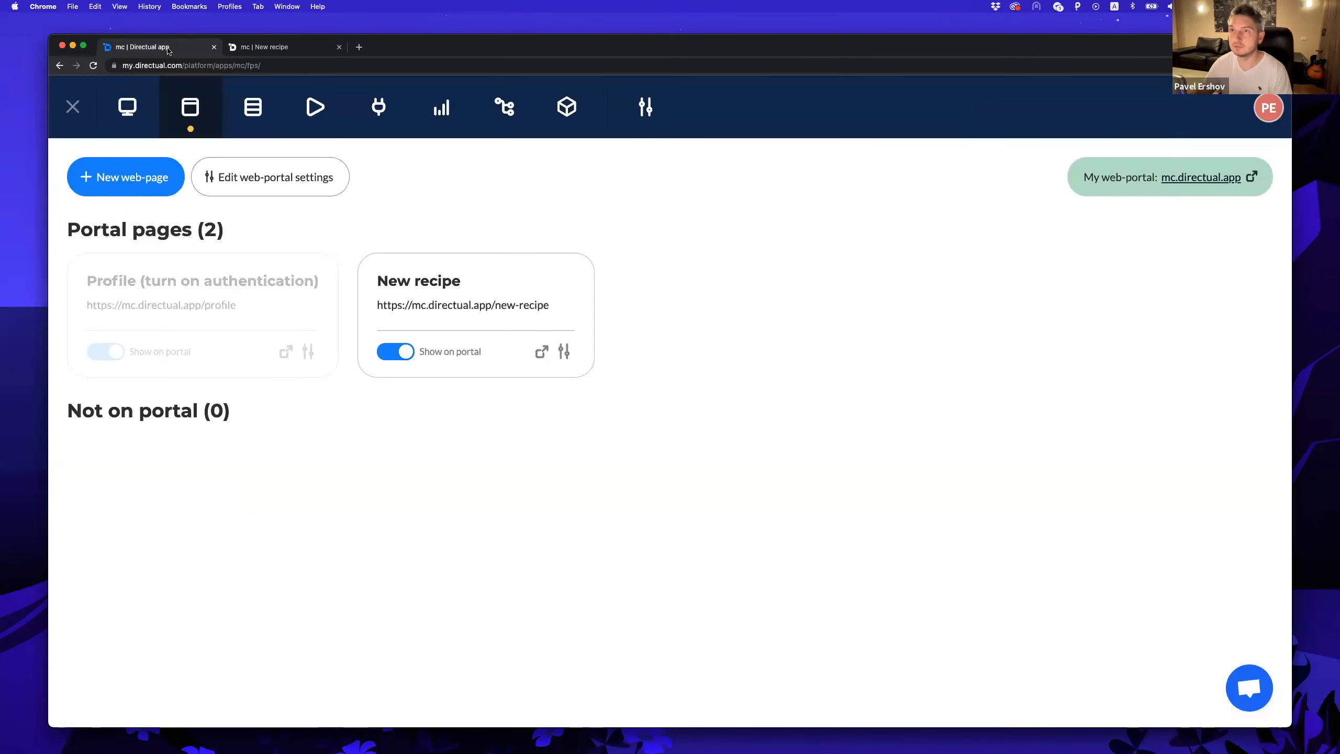
{"action": "left_click", "coordinate": [288, 182]}
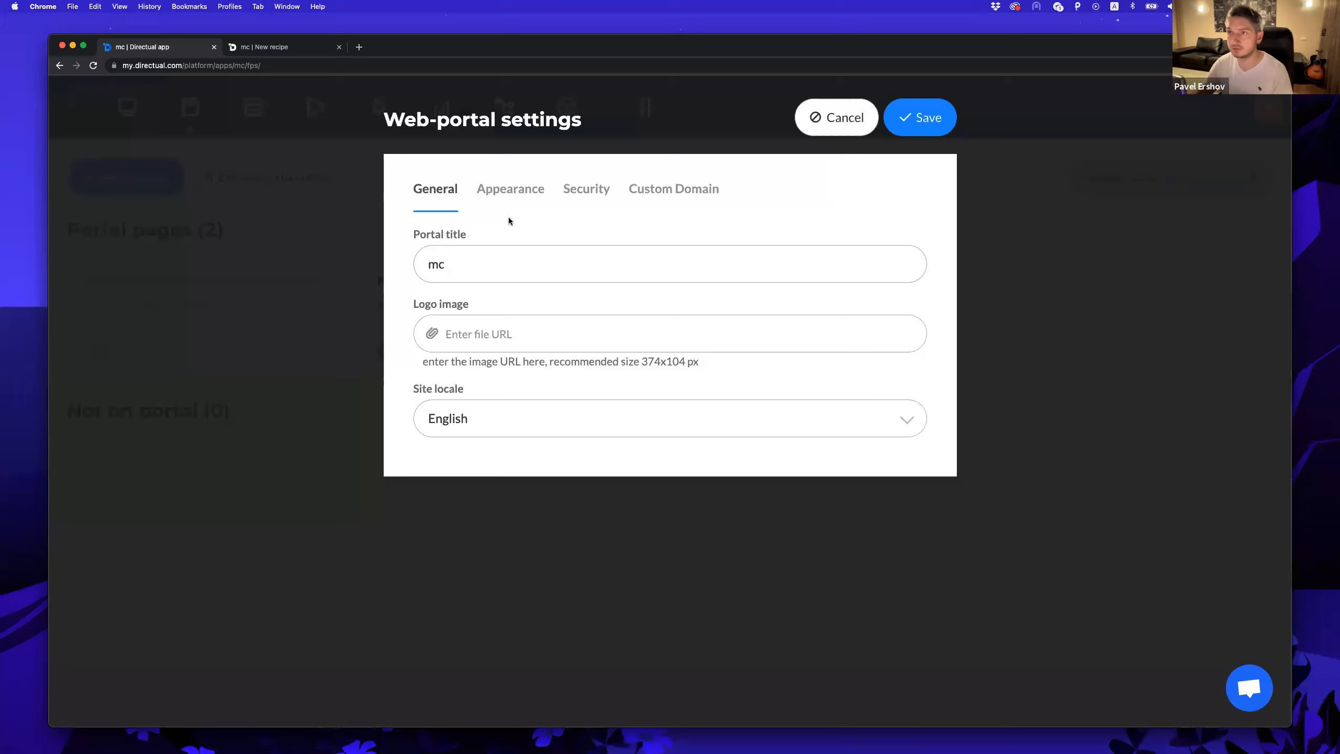
{"action": "left_click_drag", "start_coordinate": [469, 254], "coordinate": [389, 269]}
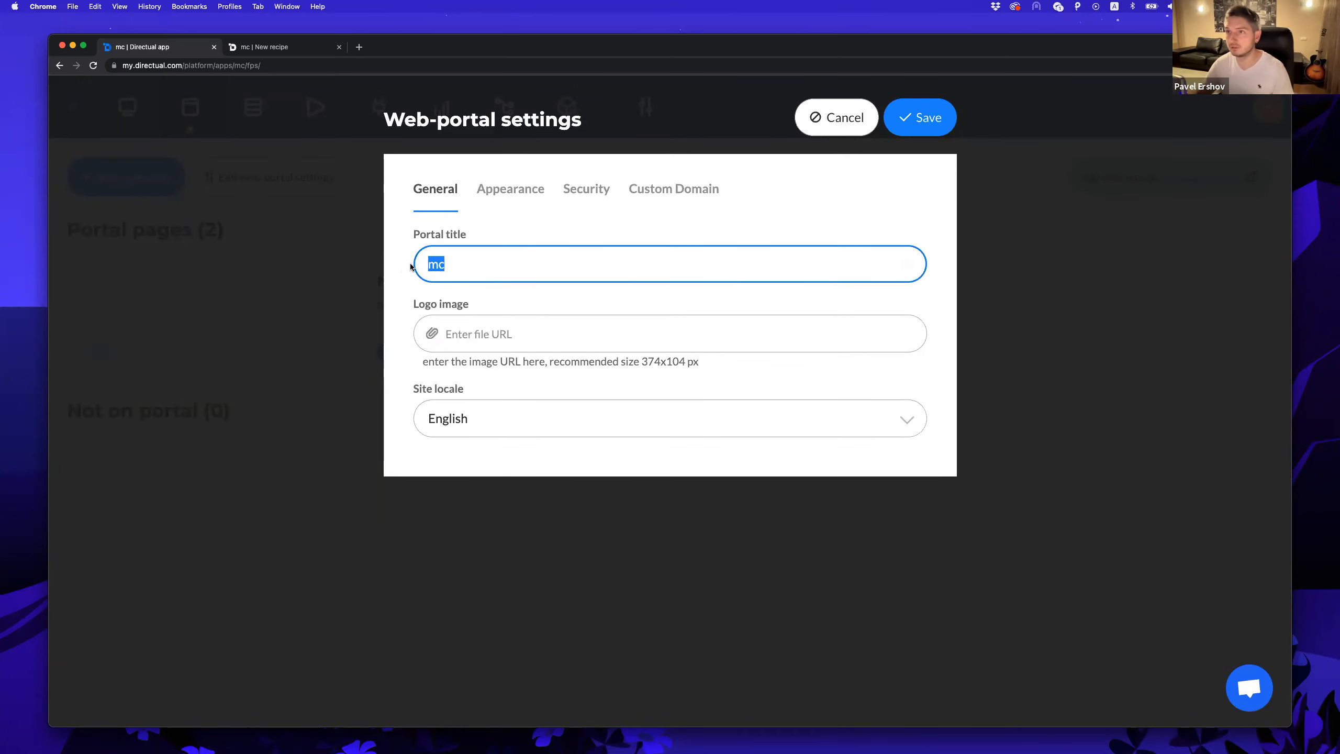
{"action": "type", "text": "F"}
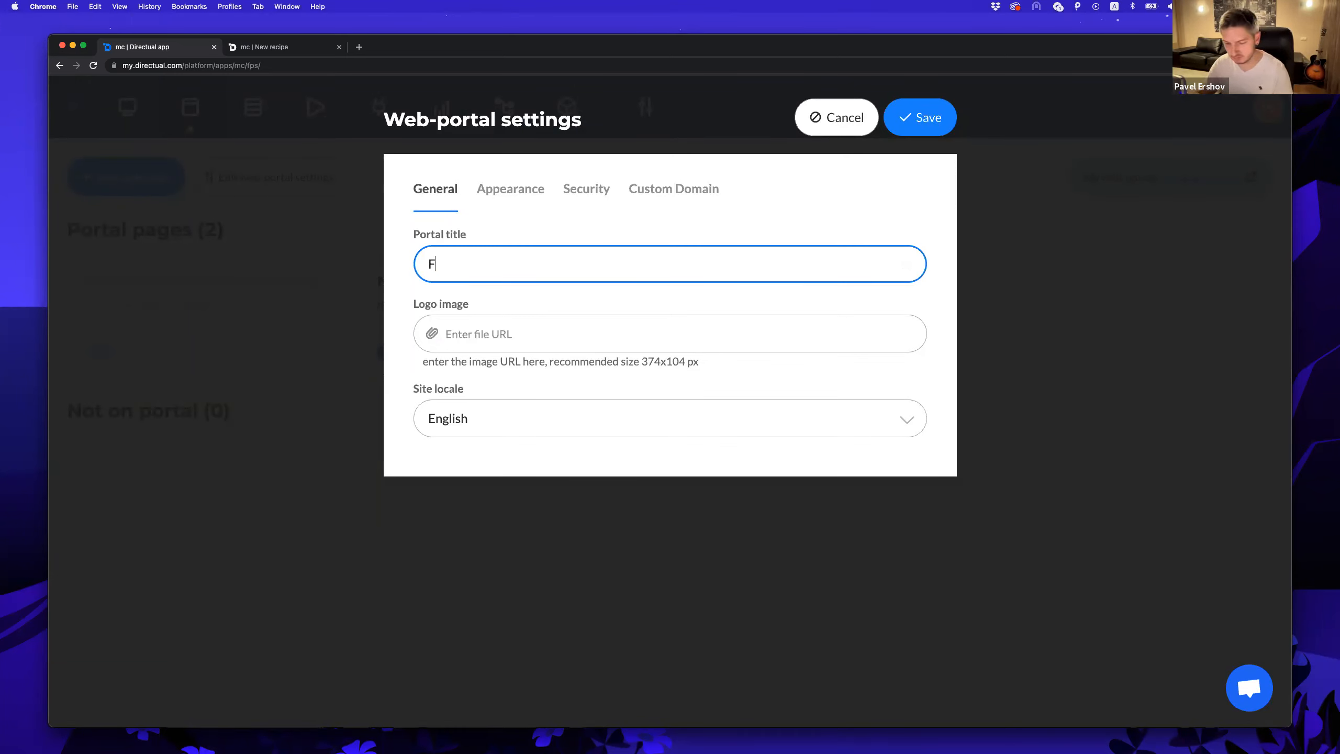
{"action": "key", "text": "Tab"}
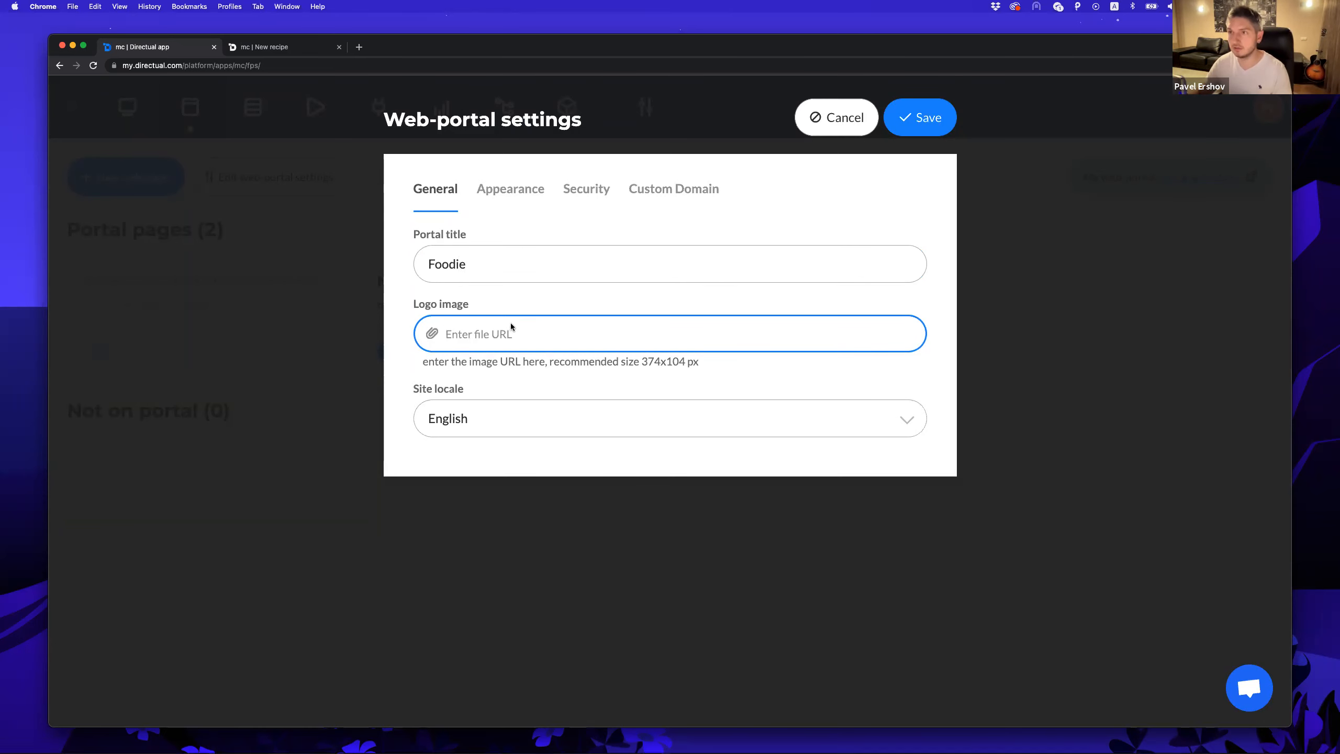
{"action": "key", "text": "super+shift+v"}
{"action": "left_click", "coordinate": [368, 496]}
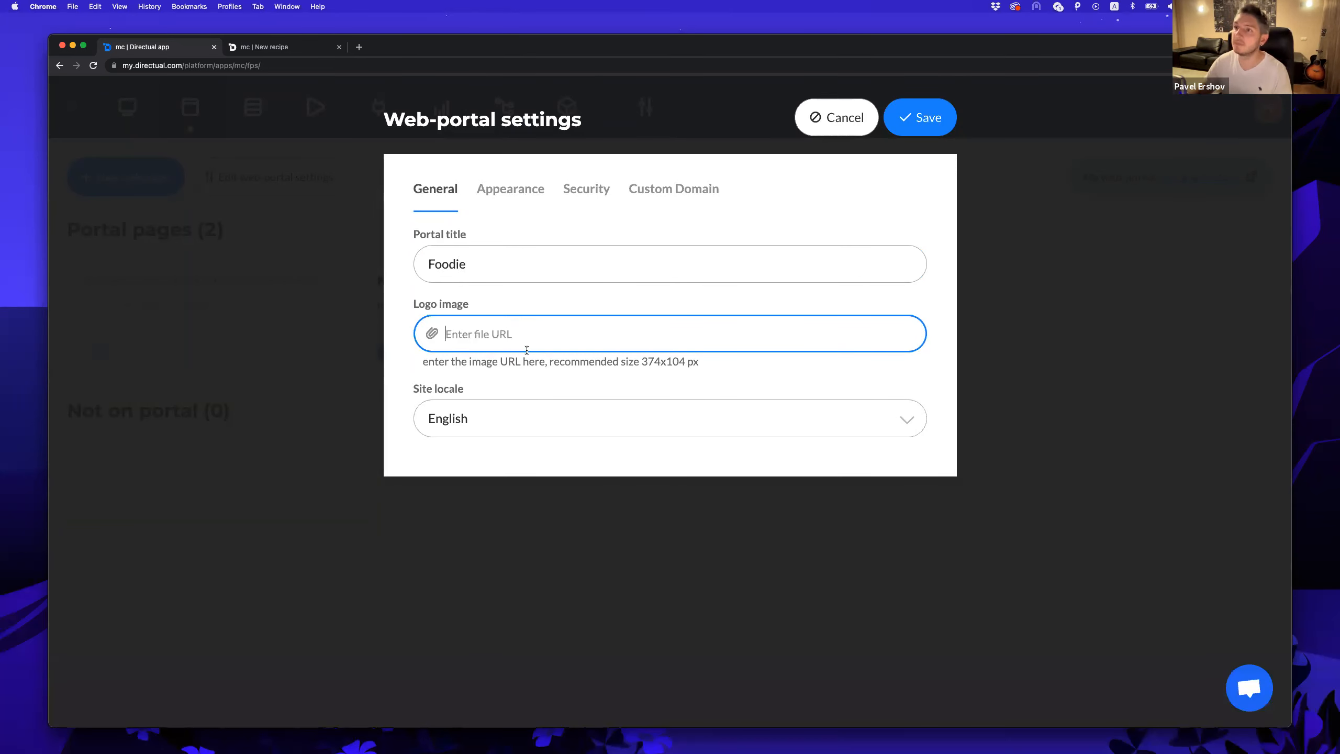
{"action": "left_click", "coordinate": [921, 119]}
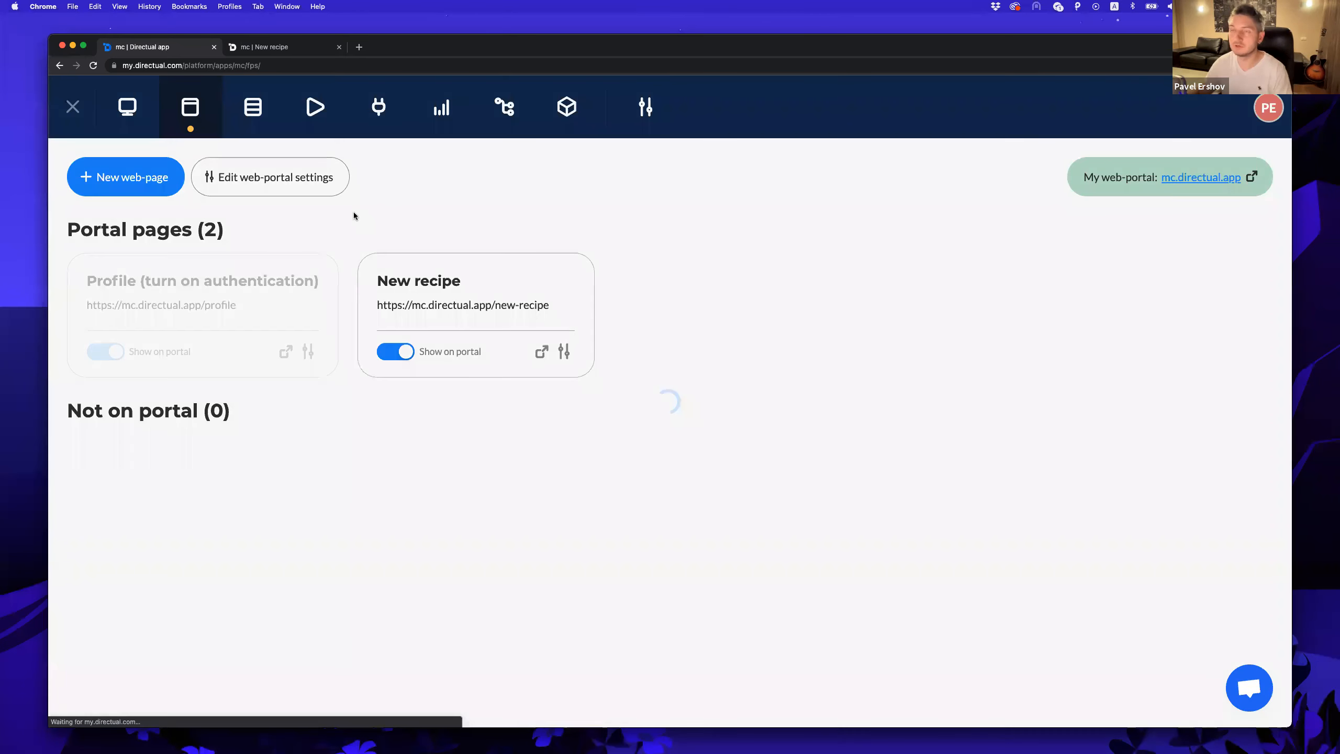
Upload logo.png to the file storage and copy its file URL.
{"action": "left_click", "coordinate": [255, 119]}
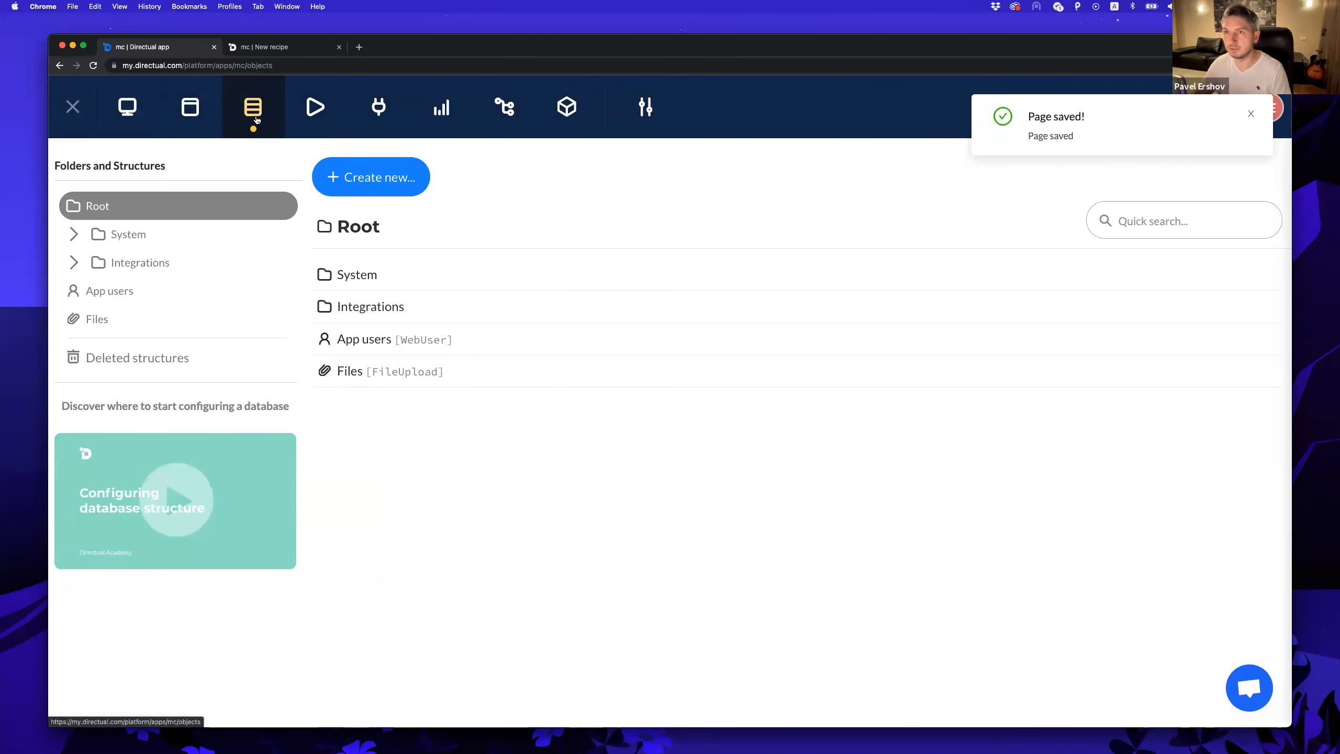
{"action": "left_click", "coordinate": [138, 321]}
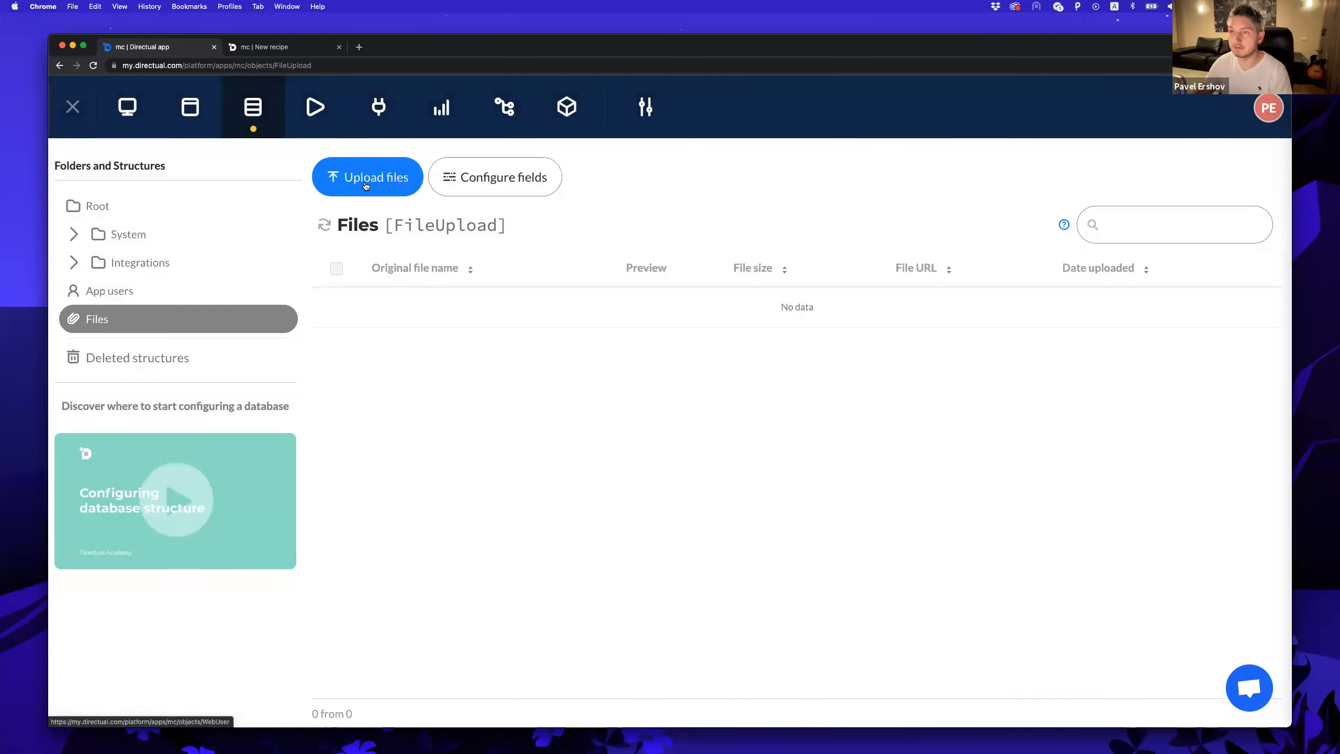
{"action": "left_click", "coordinate": [369, 176]}
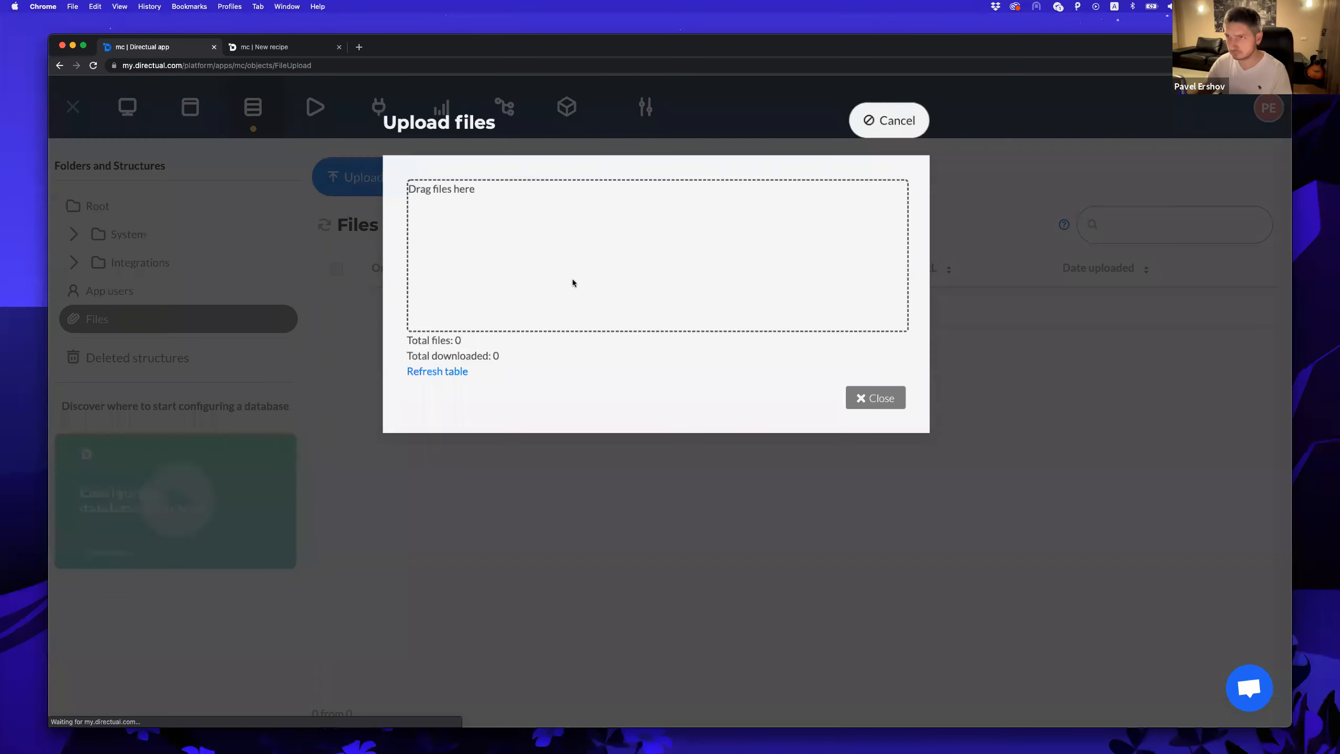
{"action": "left_click", "coordinate": [469, 188]}
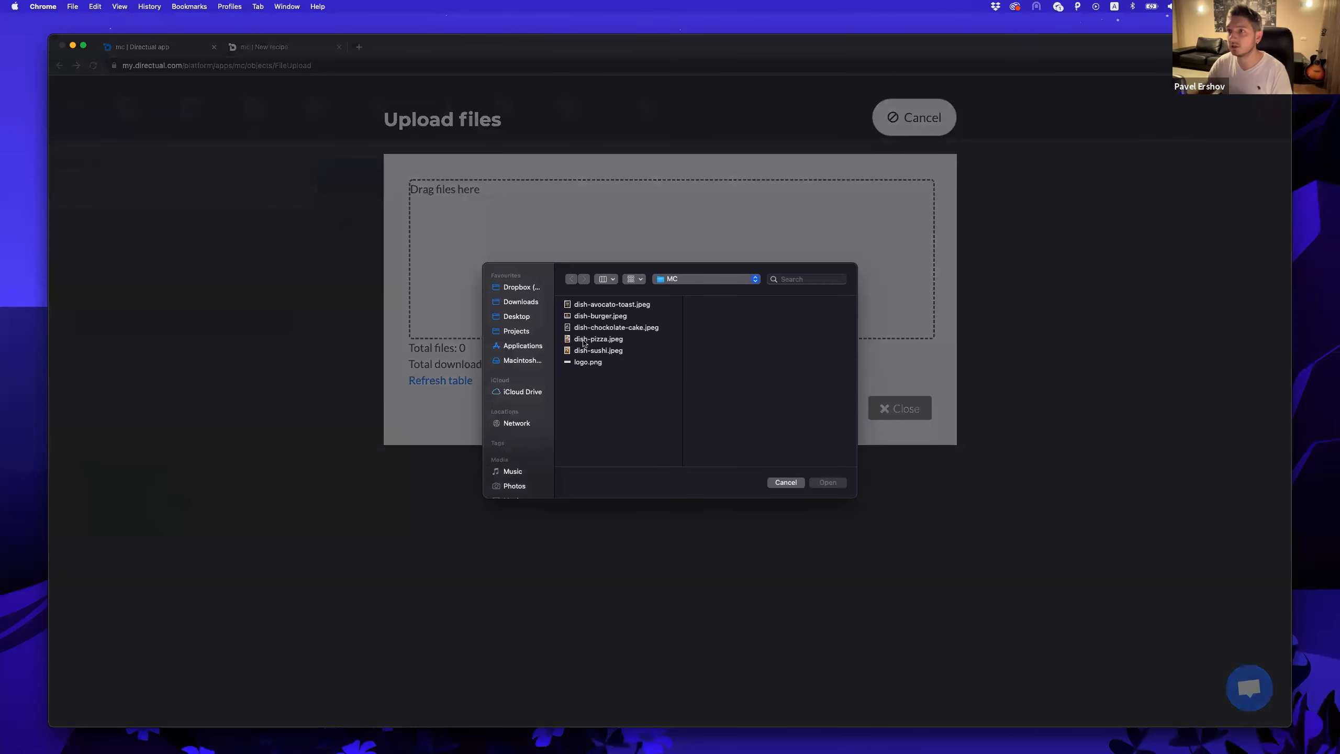
{"action": "double_click", "coordinate": [586, 363]}
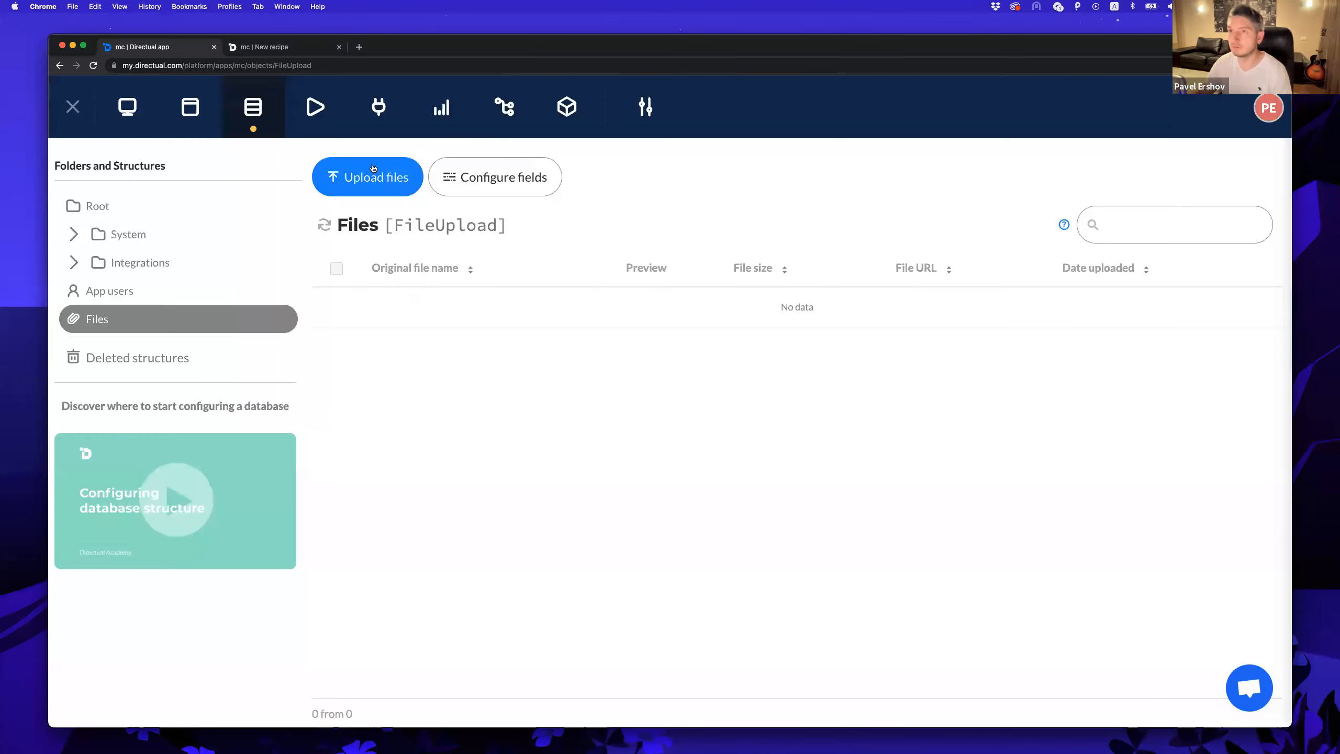
{"action": "left_click", "coordinate": [324, 226]}
{"action": "left_click", "coordinate": [700, 308]}
Paste the logo.png URL into the portal logo image field and save.
{"action": "left_click", "coordinate": [190, 107]}
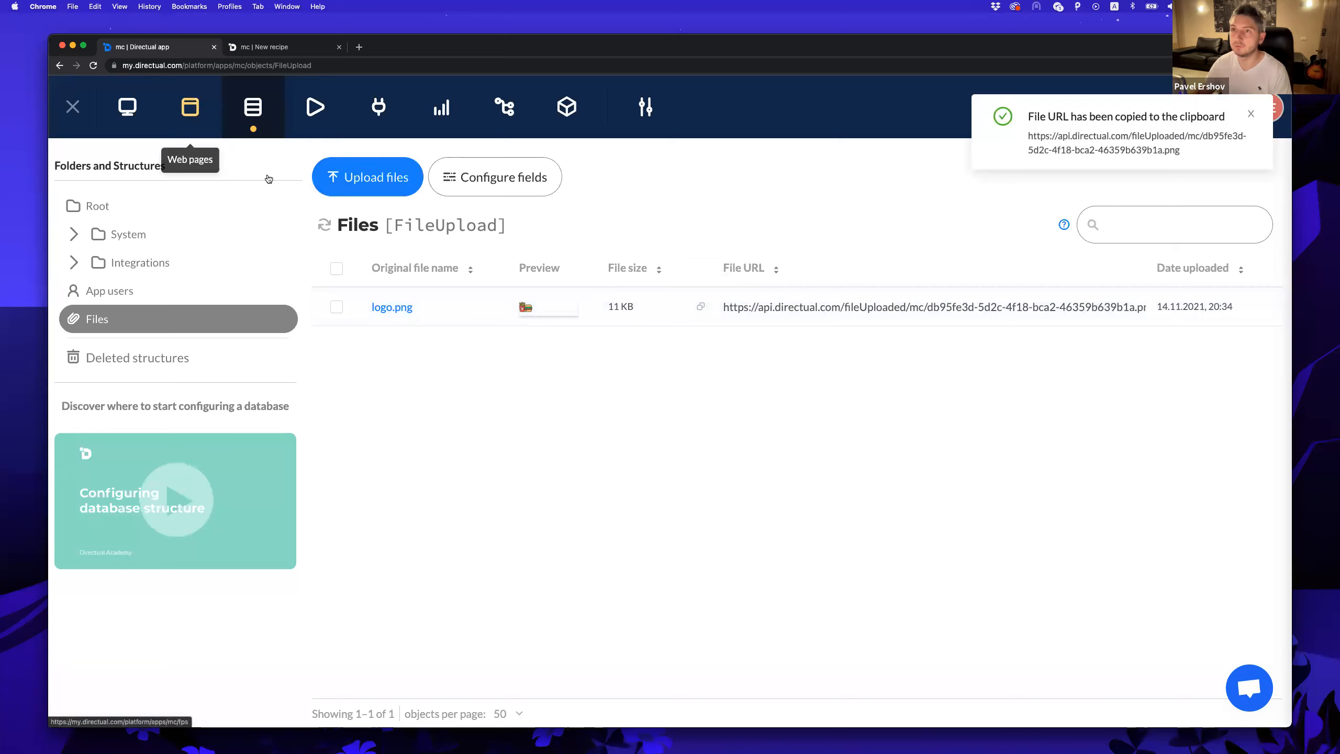
{"action": "left_click", "coordinate": [286, 180]}
{"action": "left_click", "coordinate": [481, 330]}
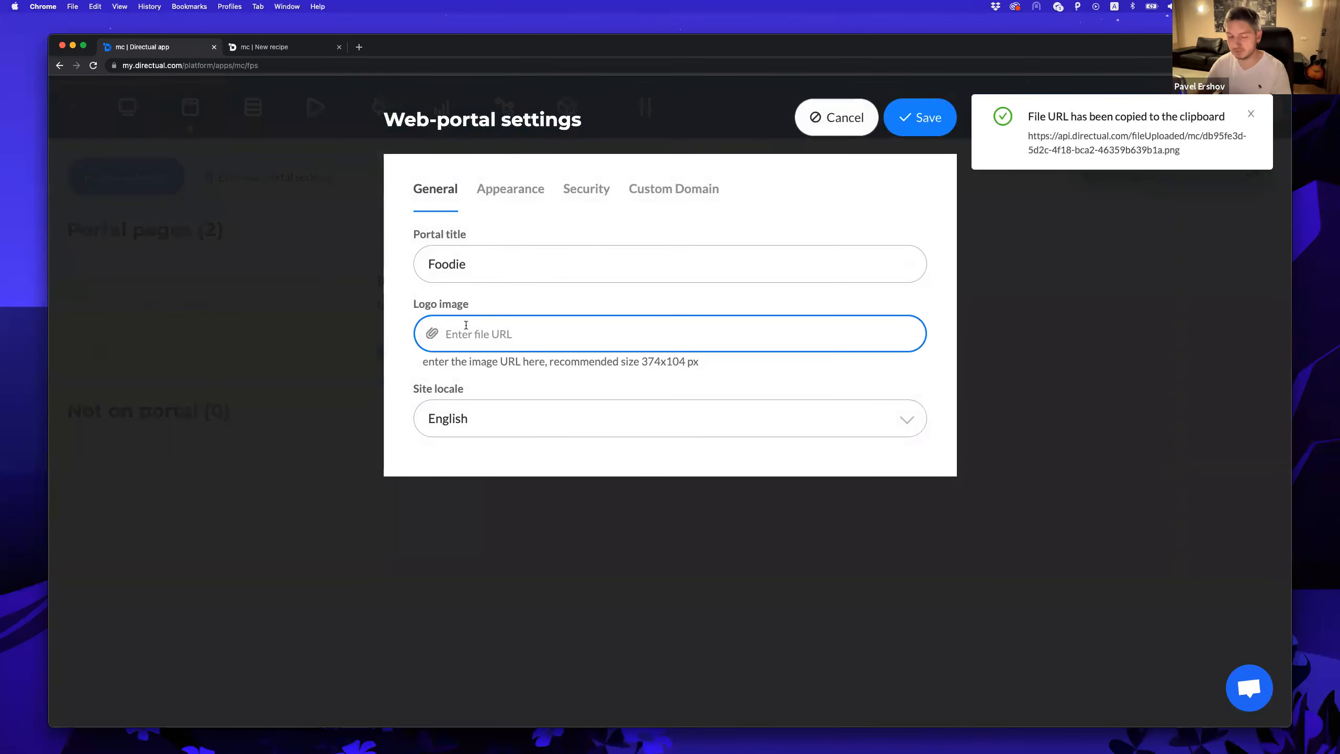
{"action": "key", "text": "super+v"}
{"action": "left_click", "coordinate": [921, 118]}
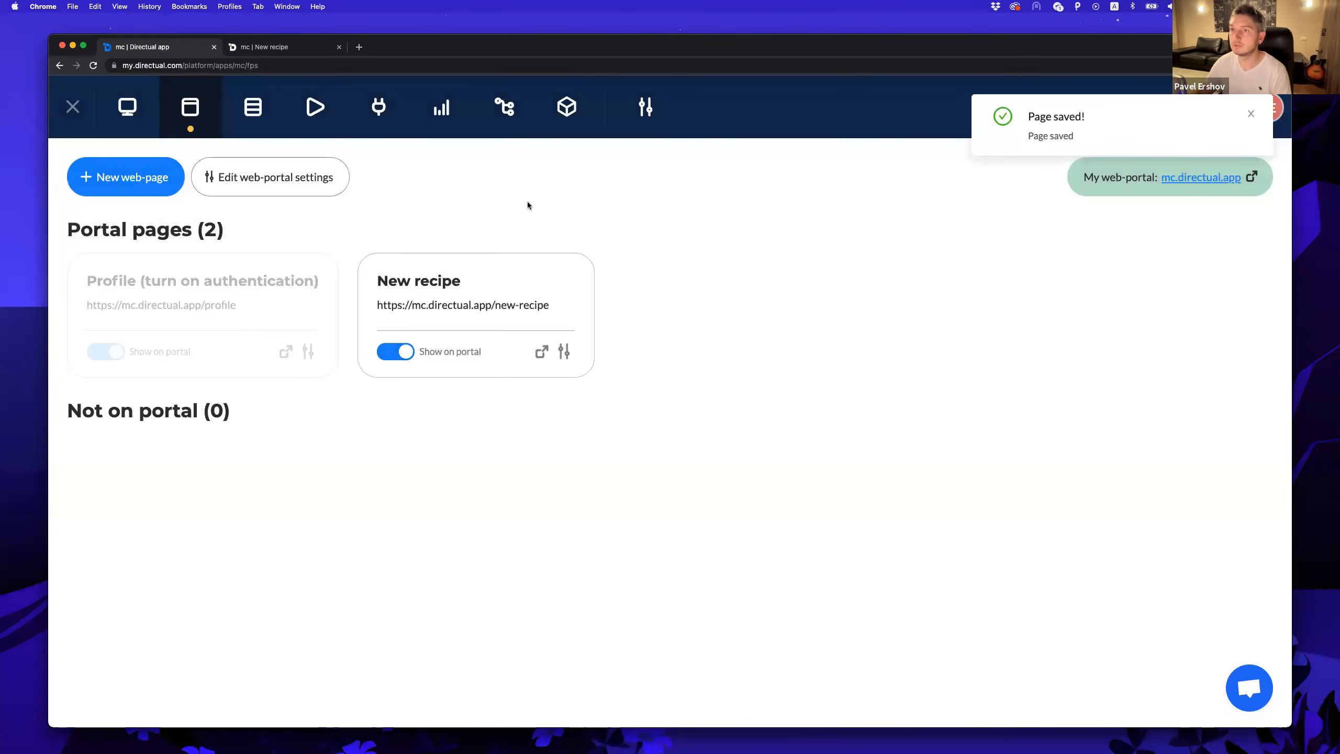
Apply the Warm Night colour scheme to the portal and save, then view the live portal.
{"action": "left_click", "coordinate": [303, 179]}
{"action": "left_click", "coordinate": [510, 189]}
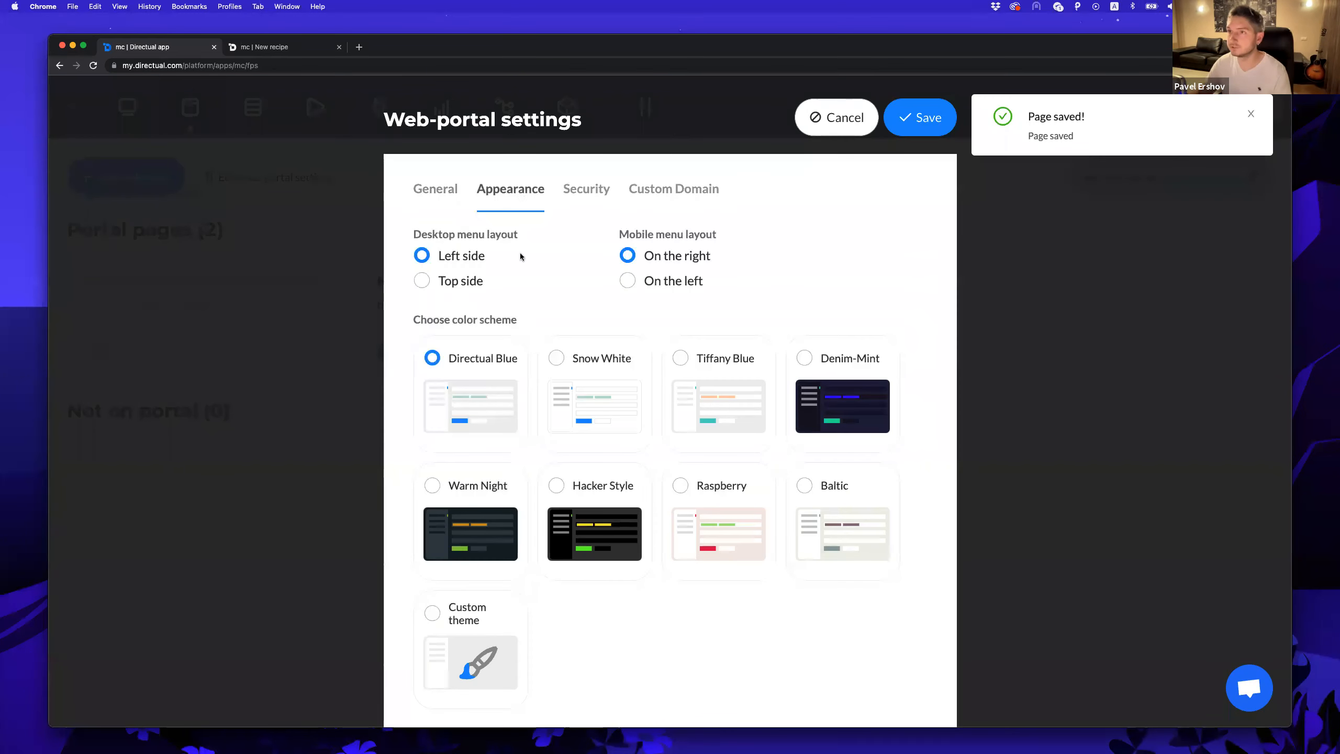
{"action": "scroll", "coordinate": [526, 260], "scroll_direction": "down", "scroll_amount": 2}
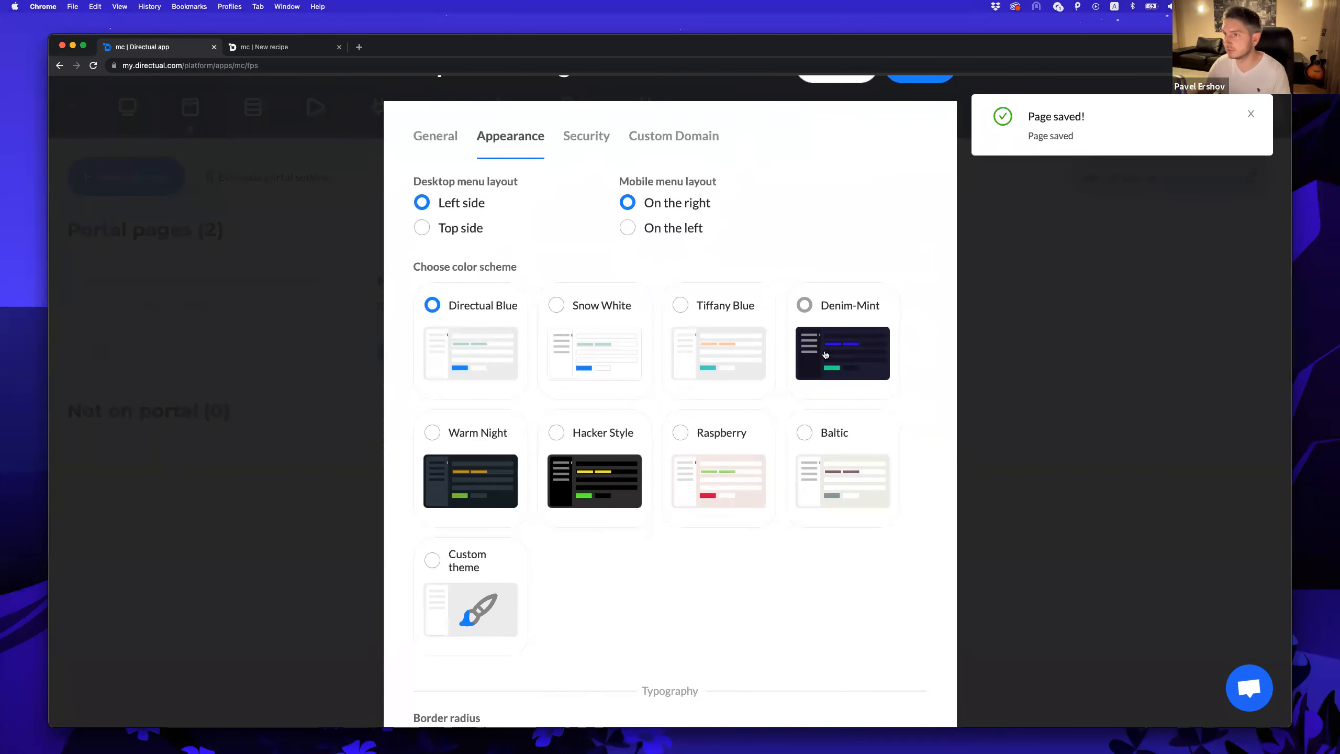
{"action": "left_click", "coordinate": [491, 434]}
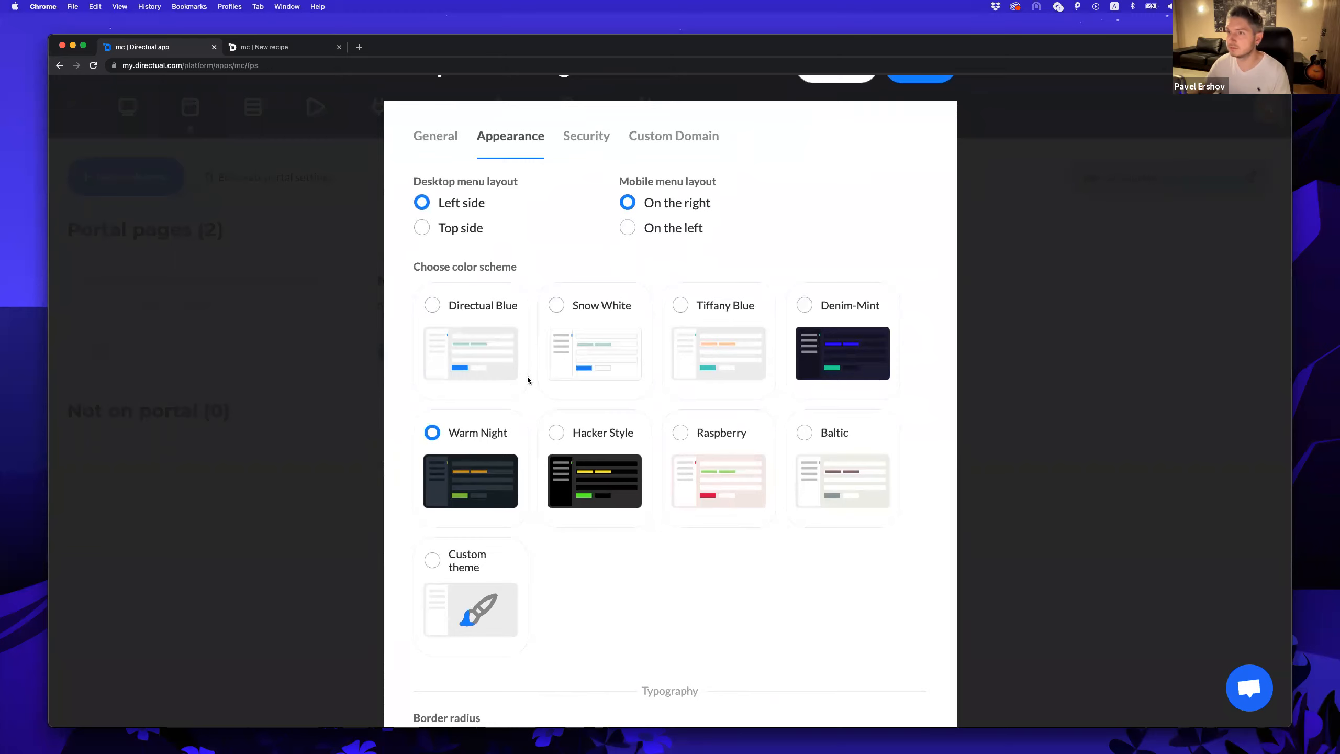
{"action": "scroll", "coordinate": [529, 378], "scroll_direction": "down", "scroll_amount": 5}
{"action": "scroll", "coordinate": [529, 381], "scroll_direction": "up", "scroll_amount": 8}
{"action": "left_click", "coordinate": [919, 117]}
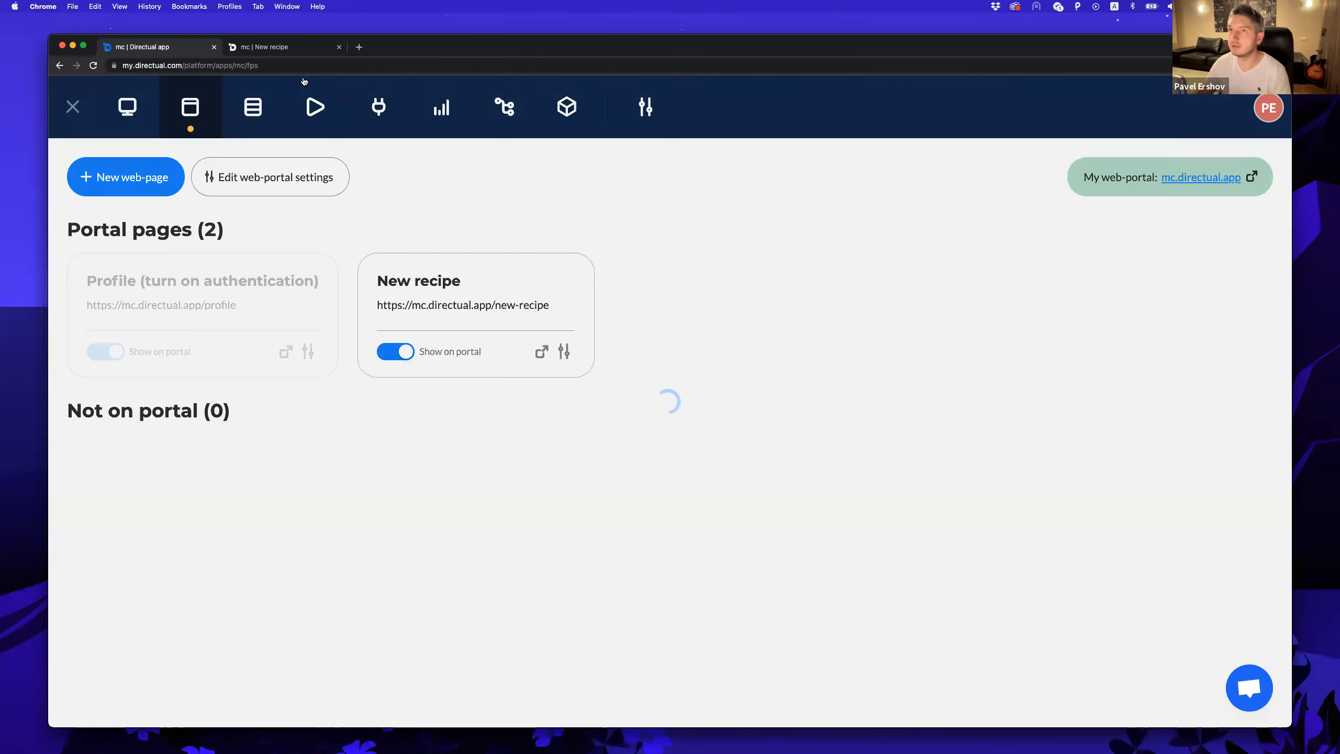
{"action": "left_click", "coordinate": [280, 47]}
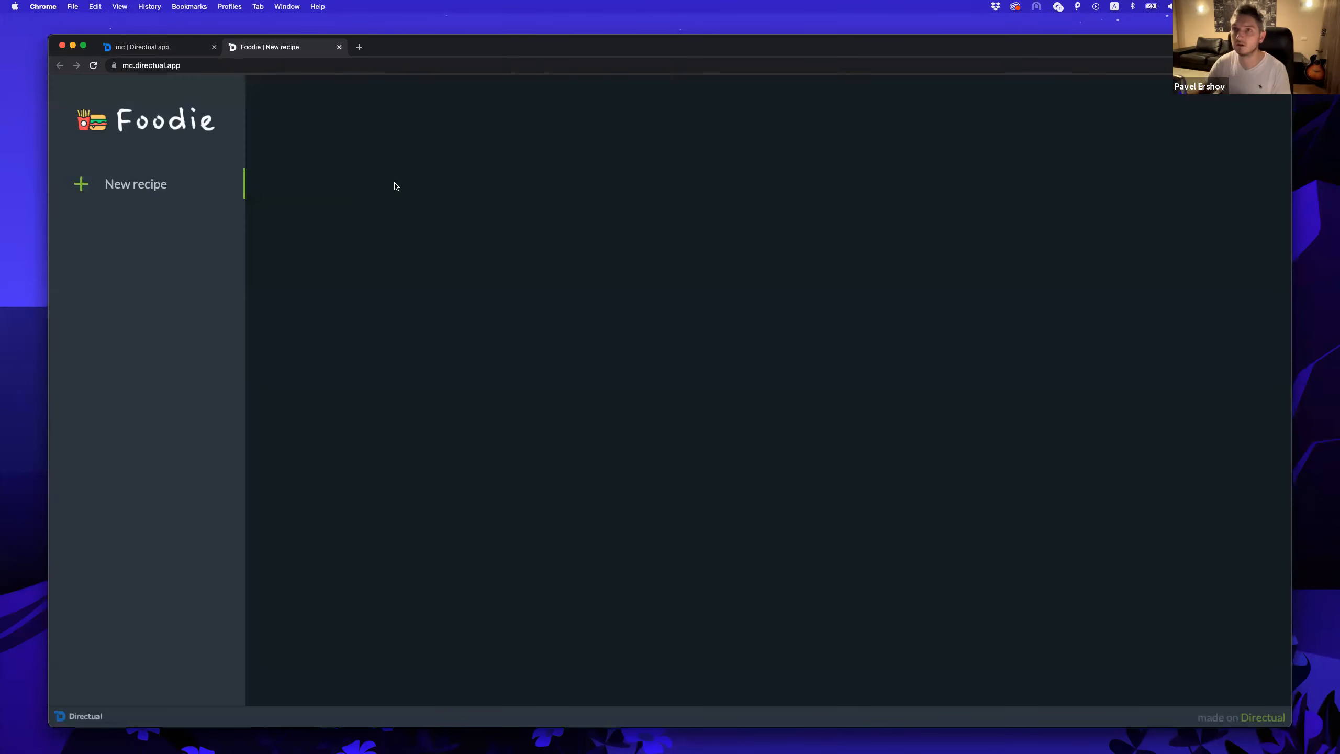
{"action": "left_click", "coordinate": [175, 51]}
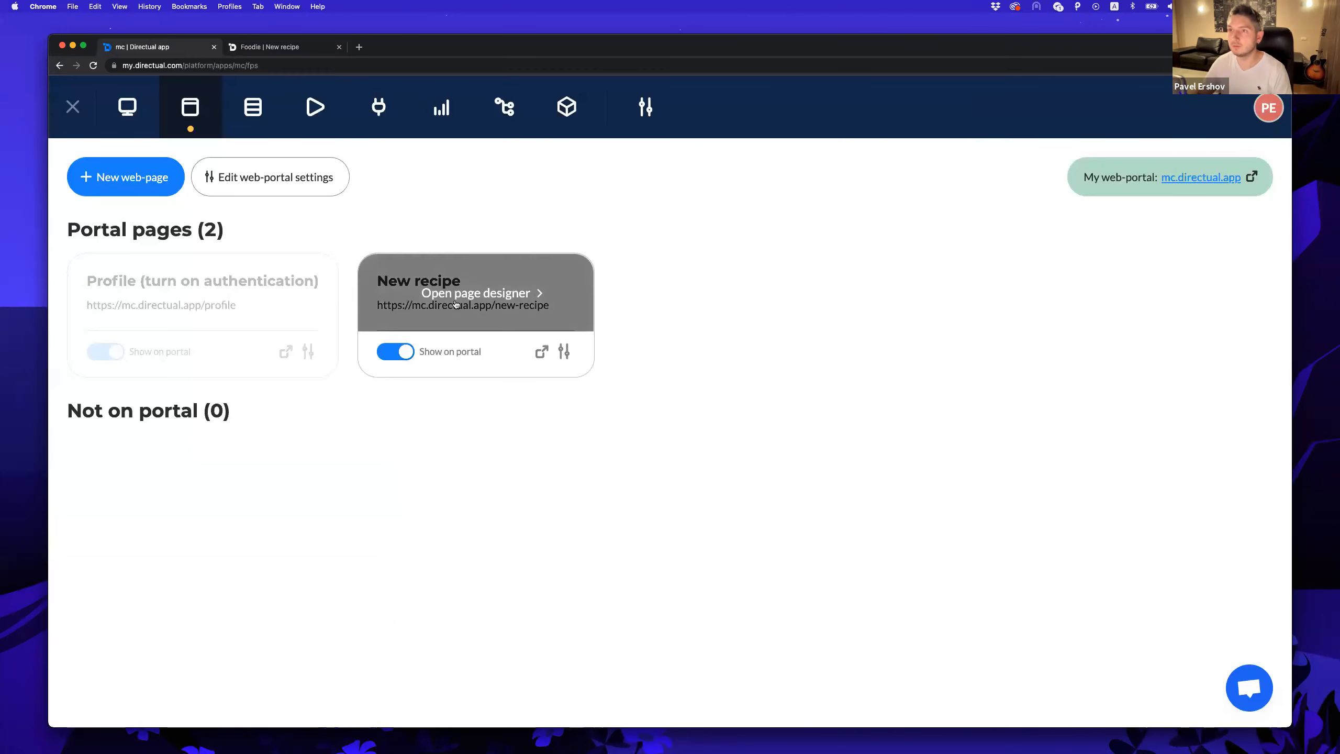
Place a Form component onto the New recipe page.
{"action": "left_click", "coordinate": [457, 301]}
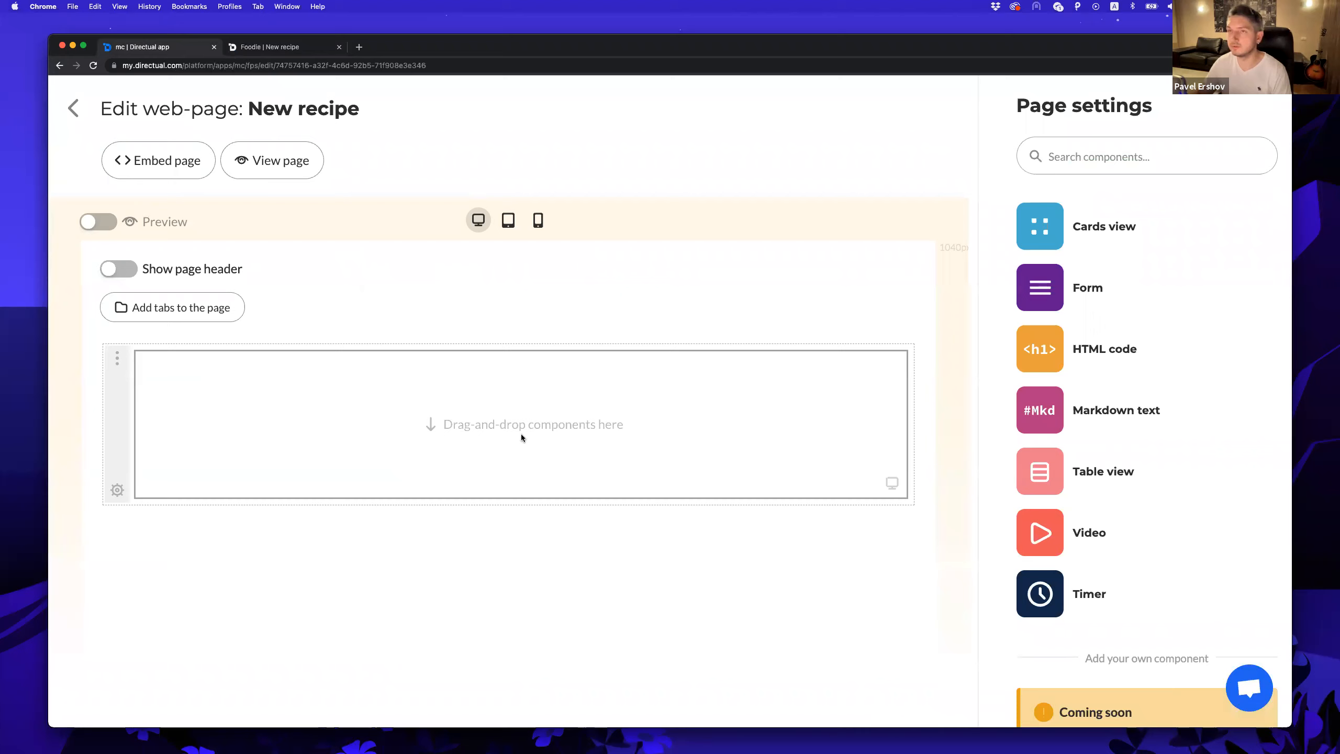
{"action": "left_click_drag", "start_coordinate": [1040, 287], "coordinate": [432, 429]}
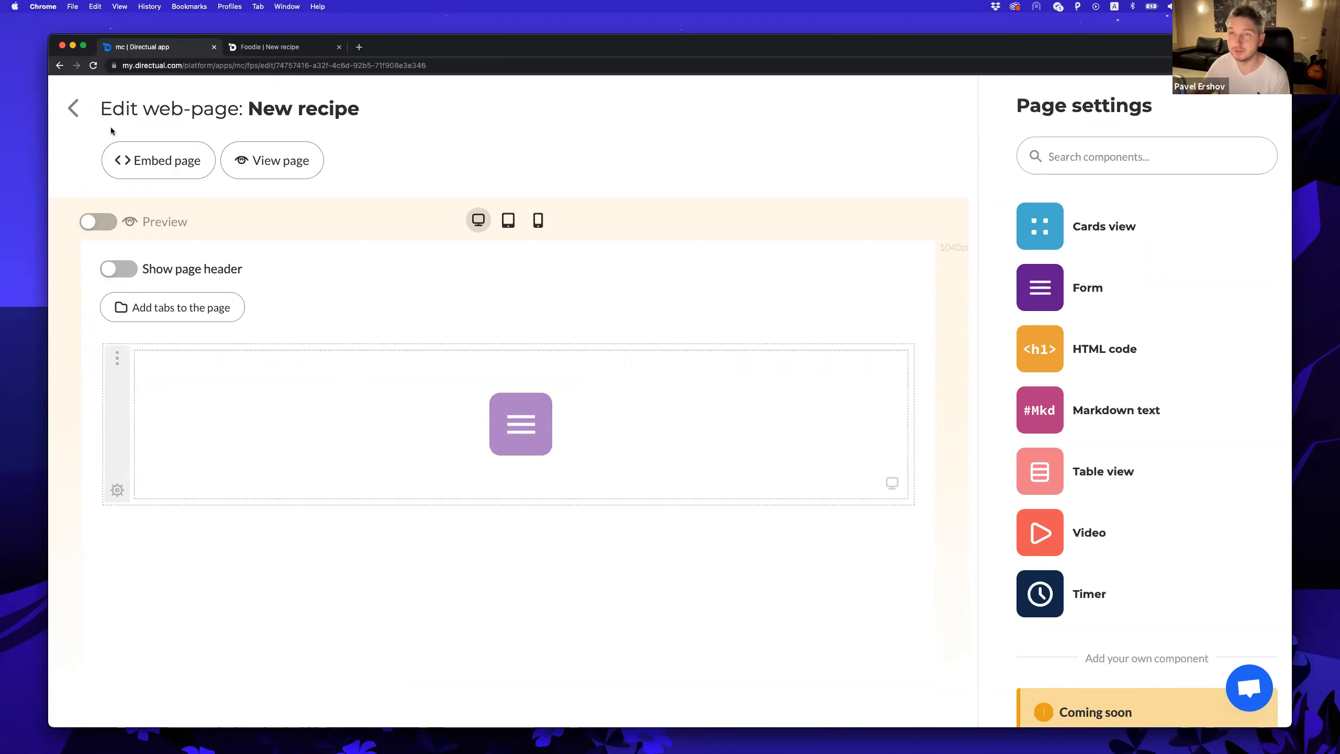
{"action": "left_click", "coordinate": [74, 109]}
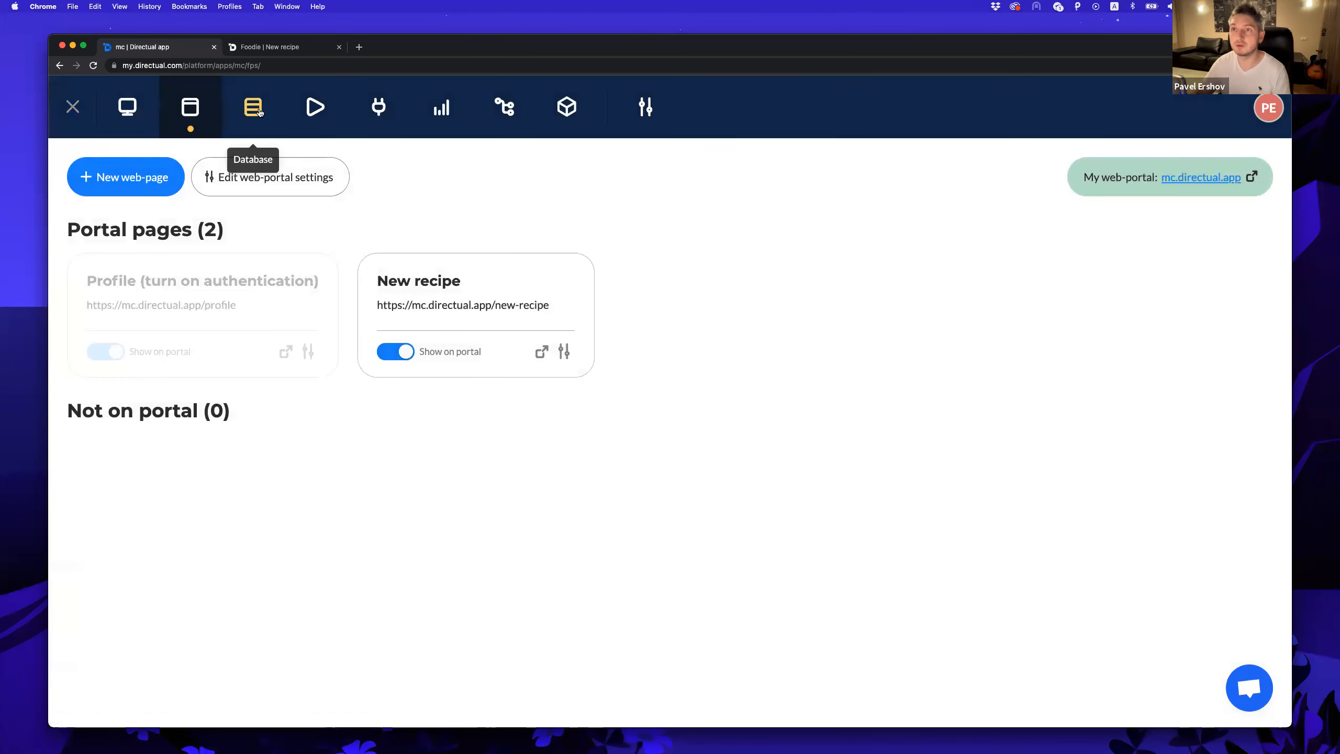
Create a new data structure named 'recipes' in the database and open it.
{"action": "left_click", "coordinate": [253, 108]}
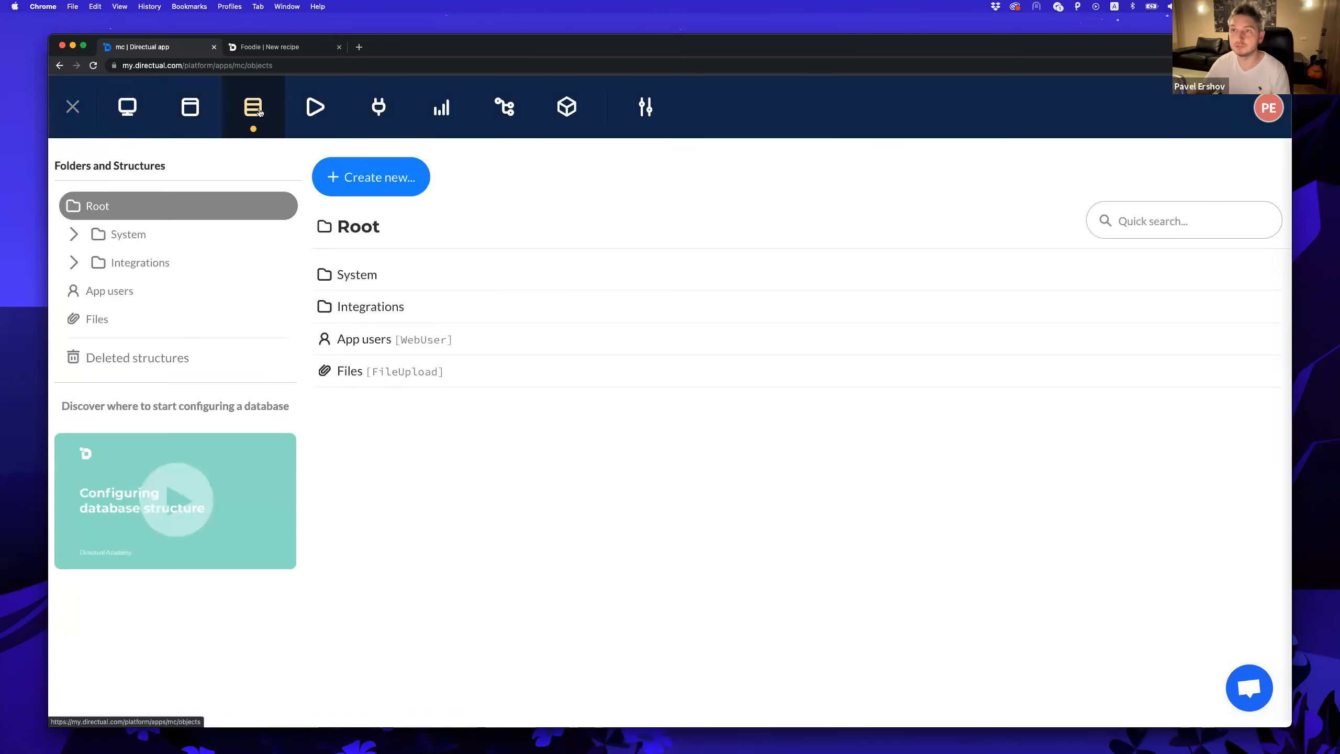
{"action": "left_click", "coordinate": [375, 180]}
{"action": "left_click", "coordinate": [375, 222]}
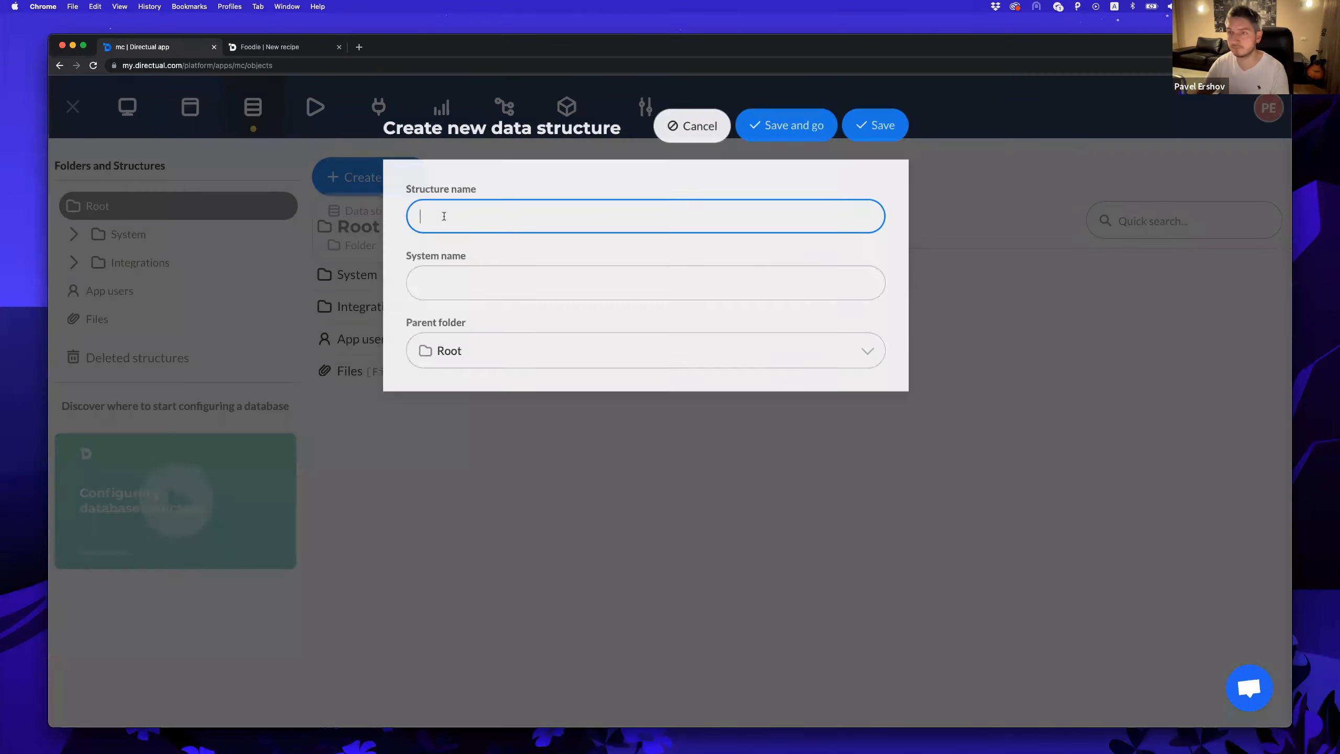
{"action": "type", "text": "recipes"}
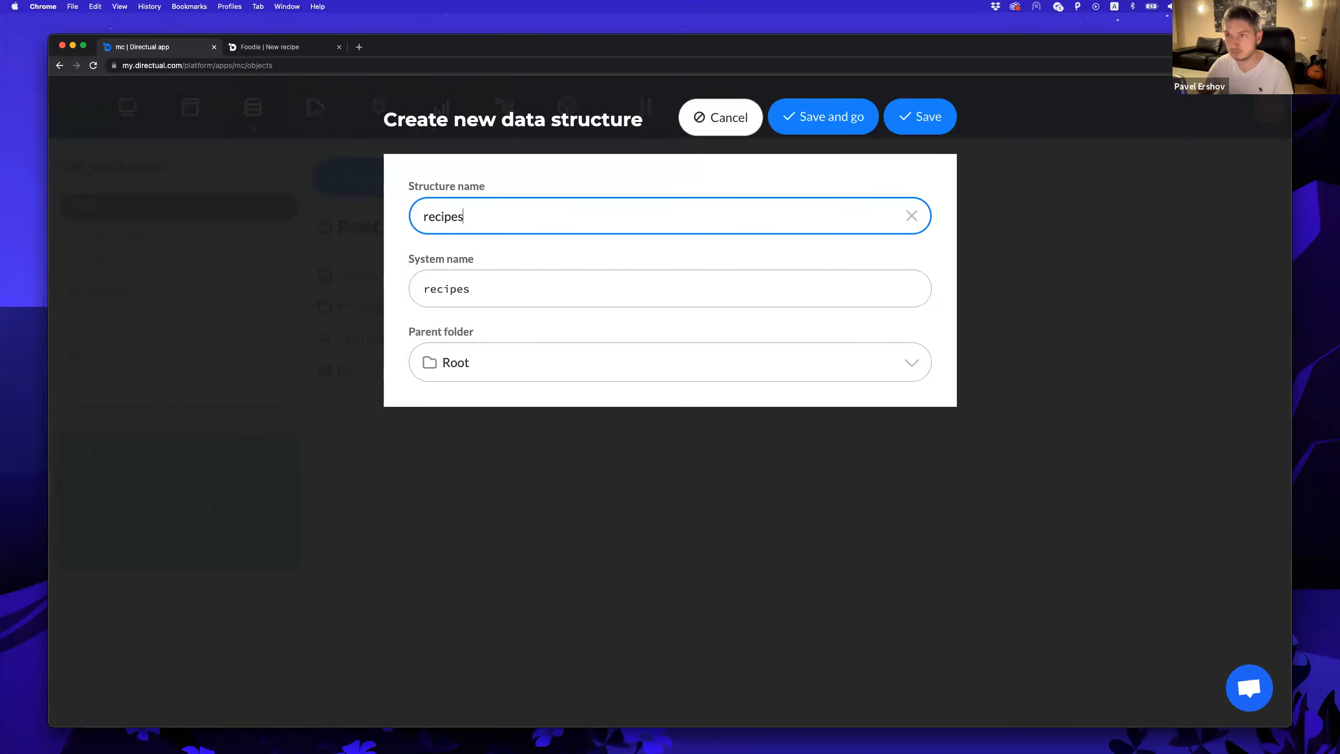
{"action": "left_click", "coordinate": [921, 117]}
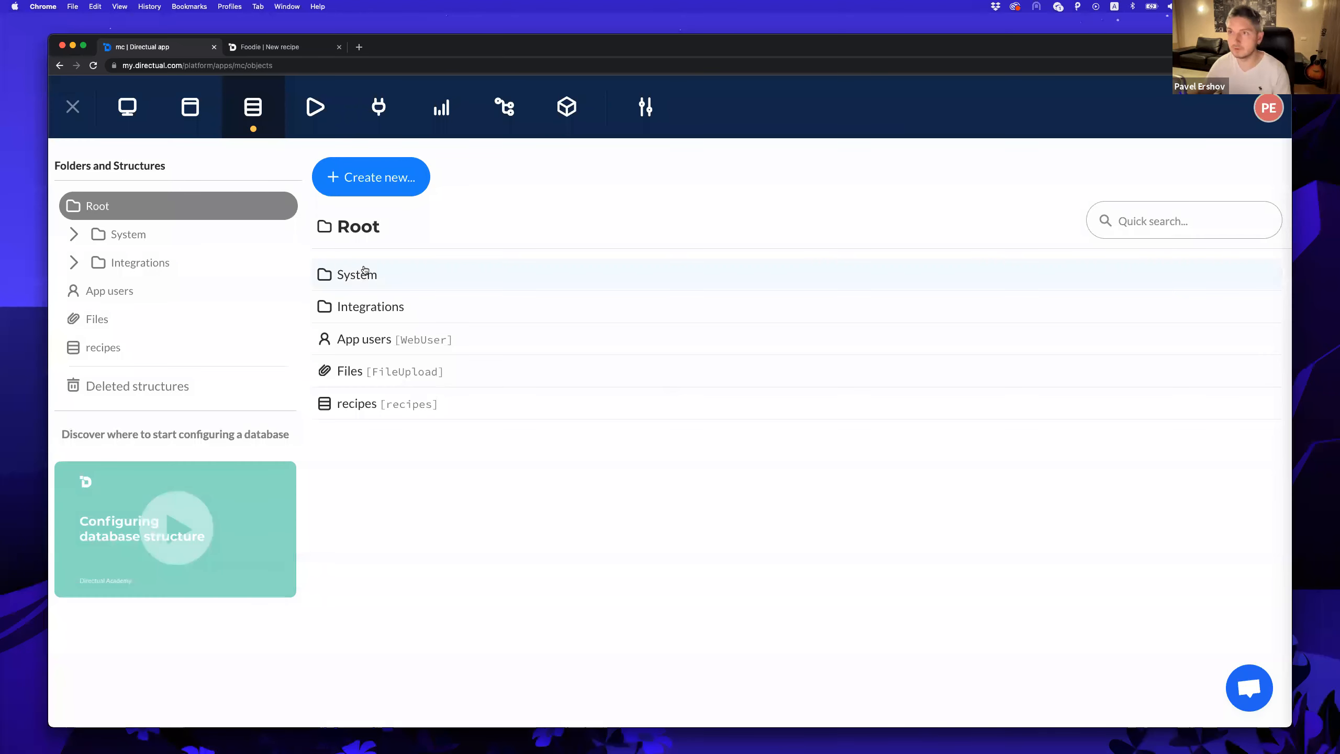
{"action": "left_click", "coordinate": [388, 411]}
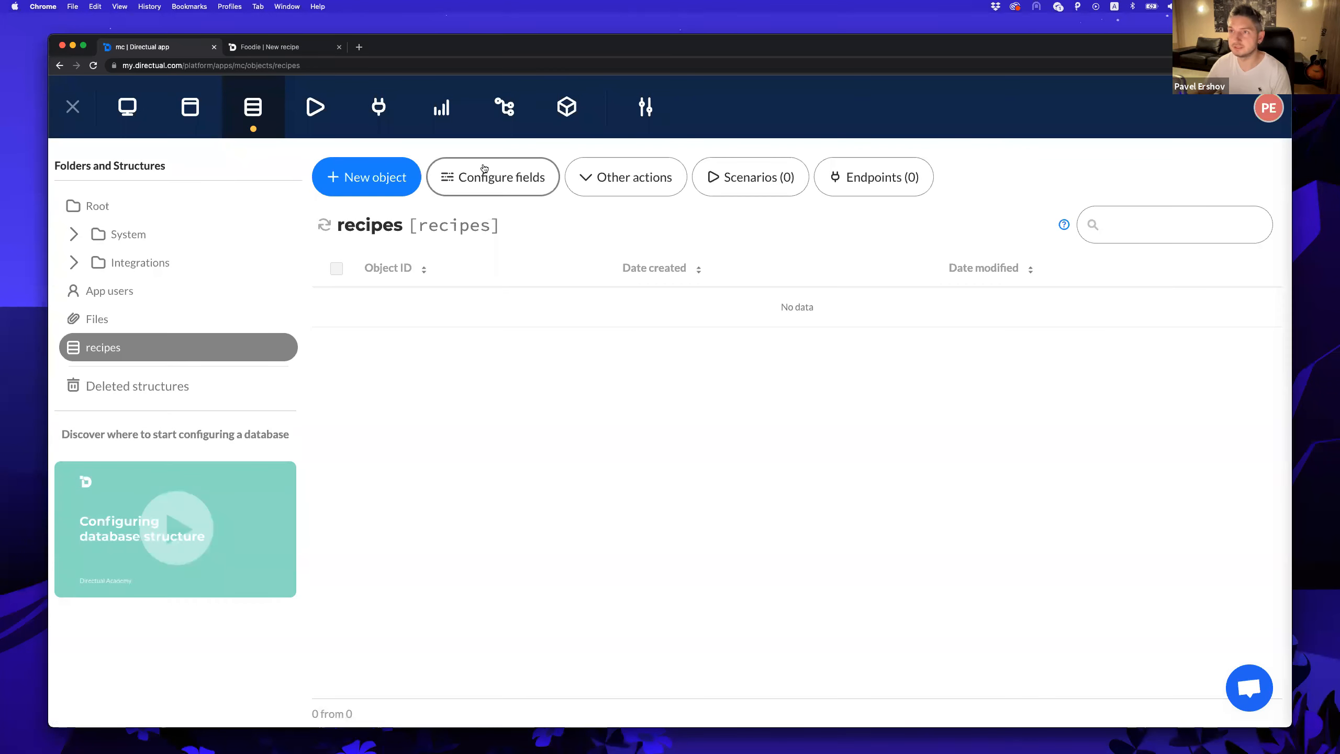
Add a 'title' field to recipes with displayed name 'Title'.
{"action": "left_click", "coordinate": [483, 172]}
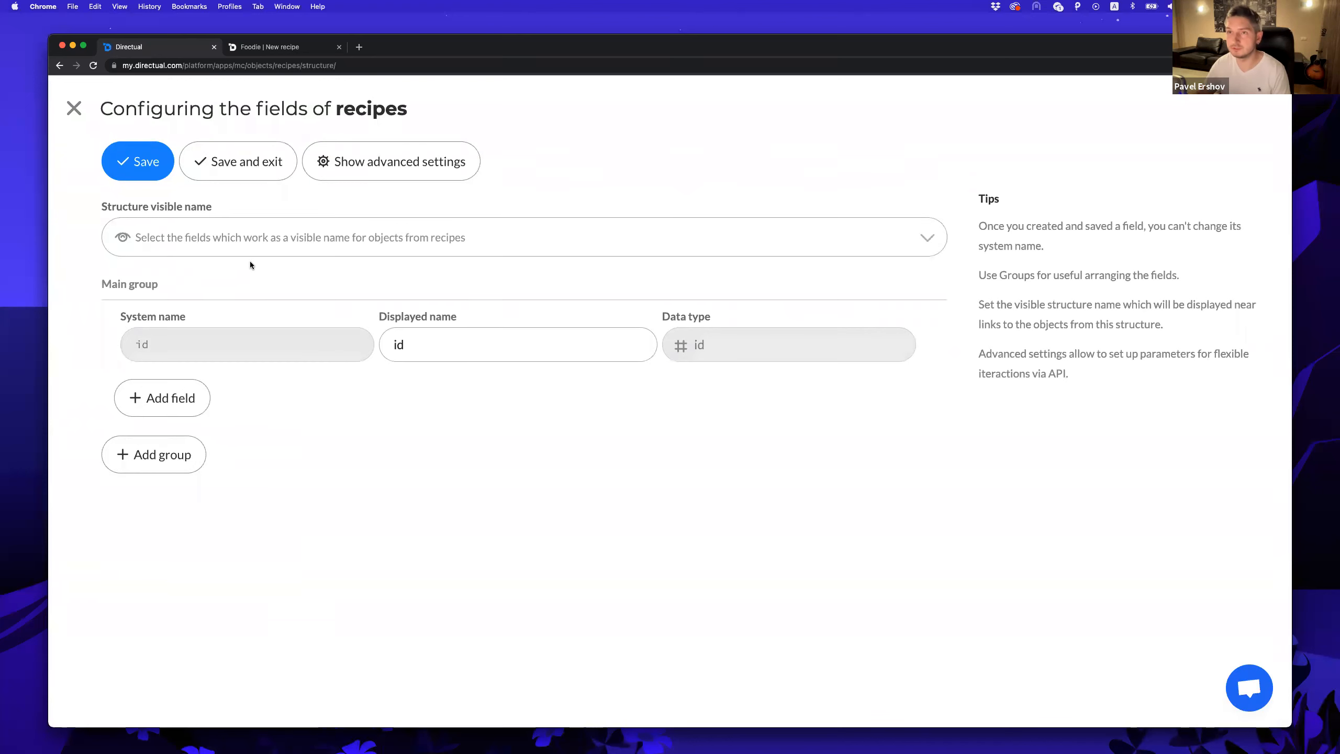
{"action": "left_click", "coordinate": [169, 396]}
{"action": "type", "text": "title"}
{"action": "left_click", "coordinate": [446, 391]}
{"action": "type", "text": "Ti"}
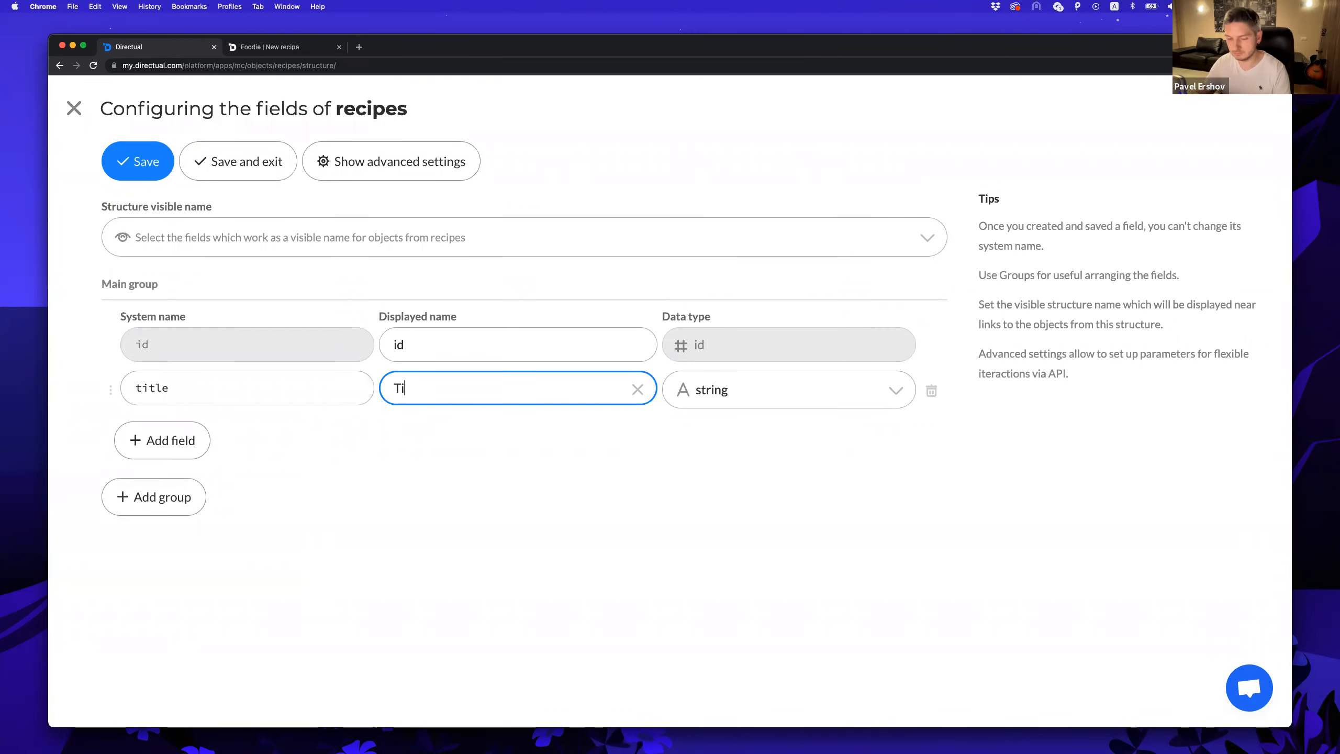
{"action": "type", "text": "tle"}
Add a 'date_added' date field named 'Date added' using format DD MMM, Y without time.
{"action": "left_click", "coordinate": [179, 438]}
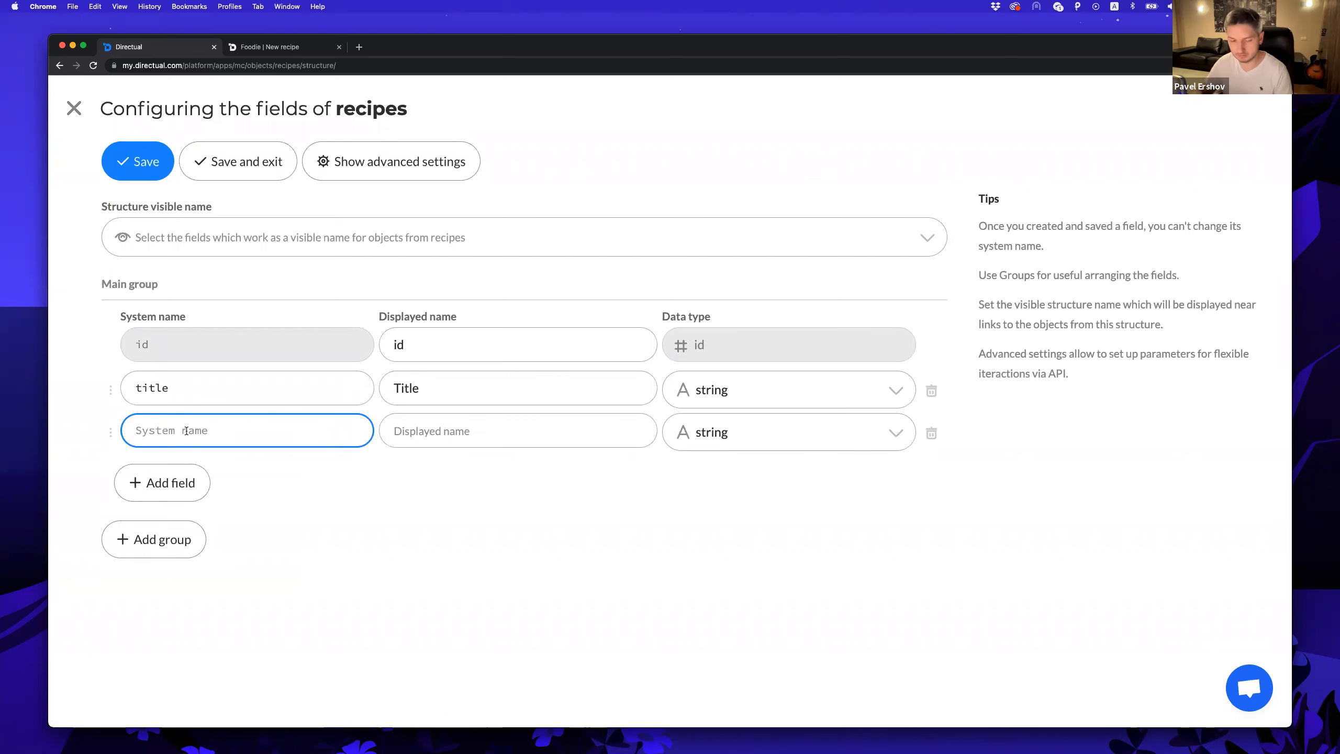
{"action": "type", "text": "date_added"}
{"action": "left_click", "coordinate": [467, 438]}
{"action": "type", "text": "Date added"}
{"action": "left_click", "coordinate": [781, 433]}
{"action": "type", "text": "date"}
{"action": "key", "text": "Return"}
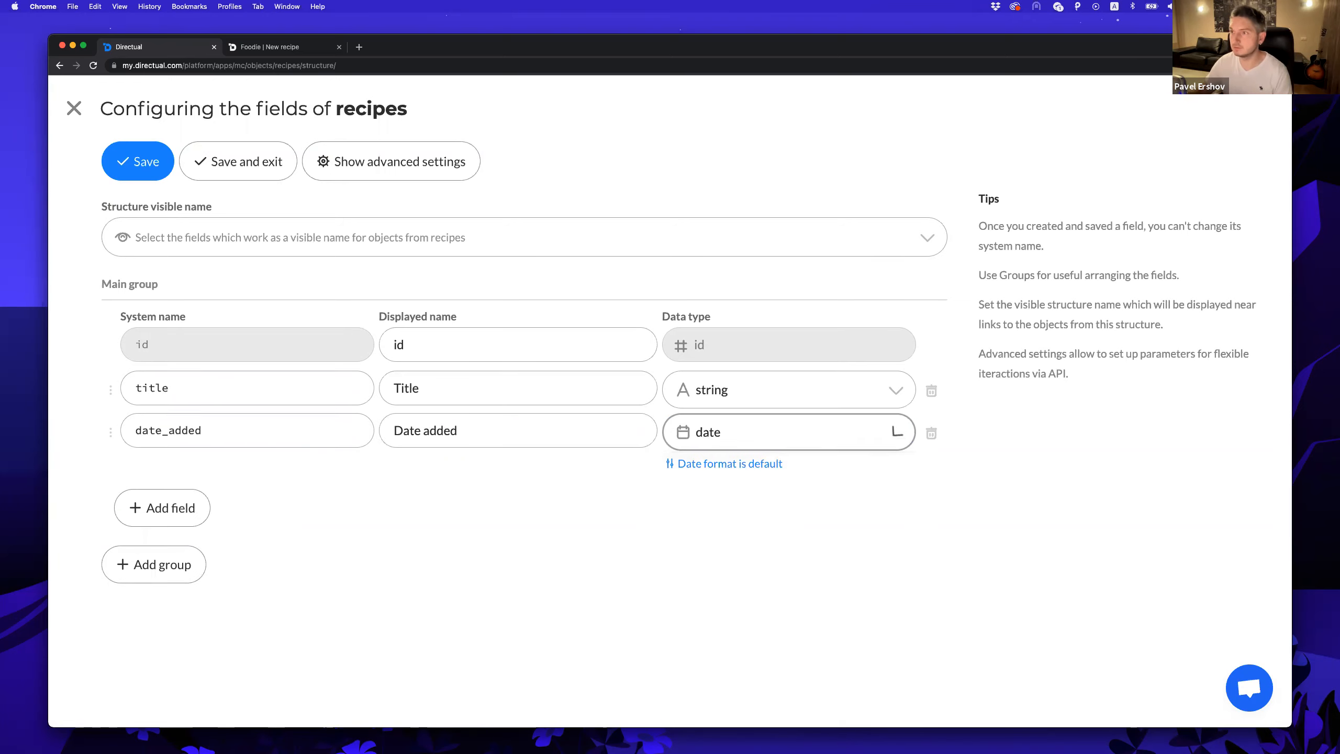
{"action": "left_click", "coordinate": [699, 464]}
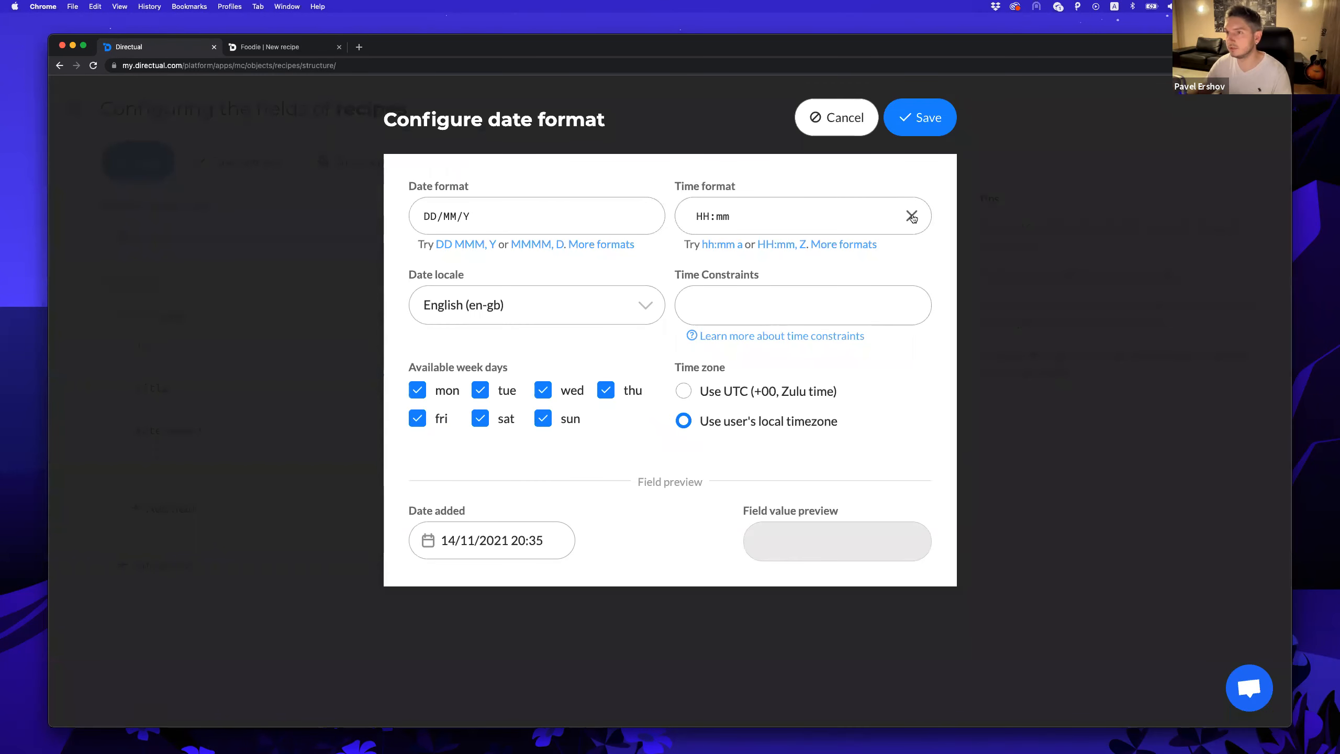
{"action": "left_click", "coordinate": [912, 217]}
{"action": "left_click", "coordinate": [468, 244]}
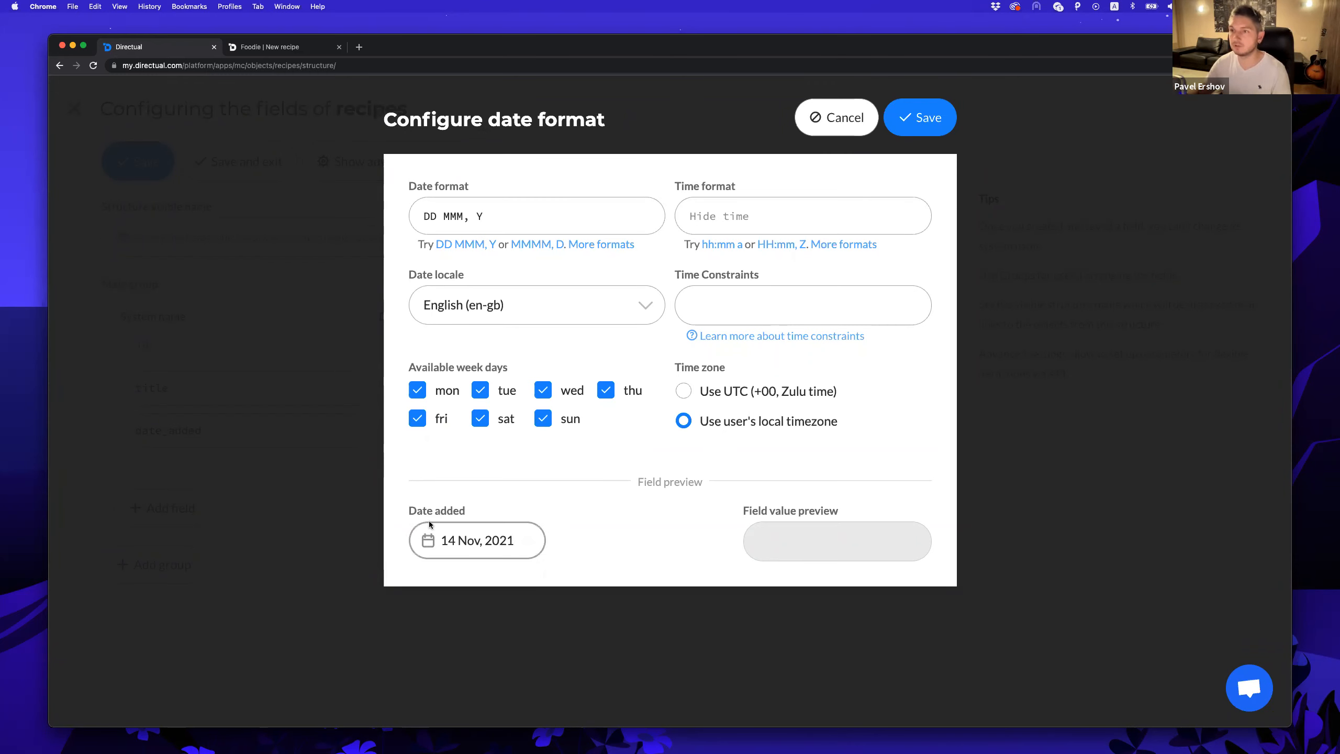
{"action": "left_click", "coordinate": [920, 117]}
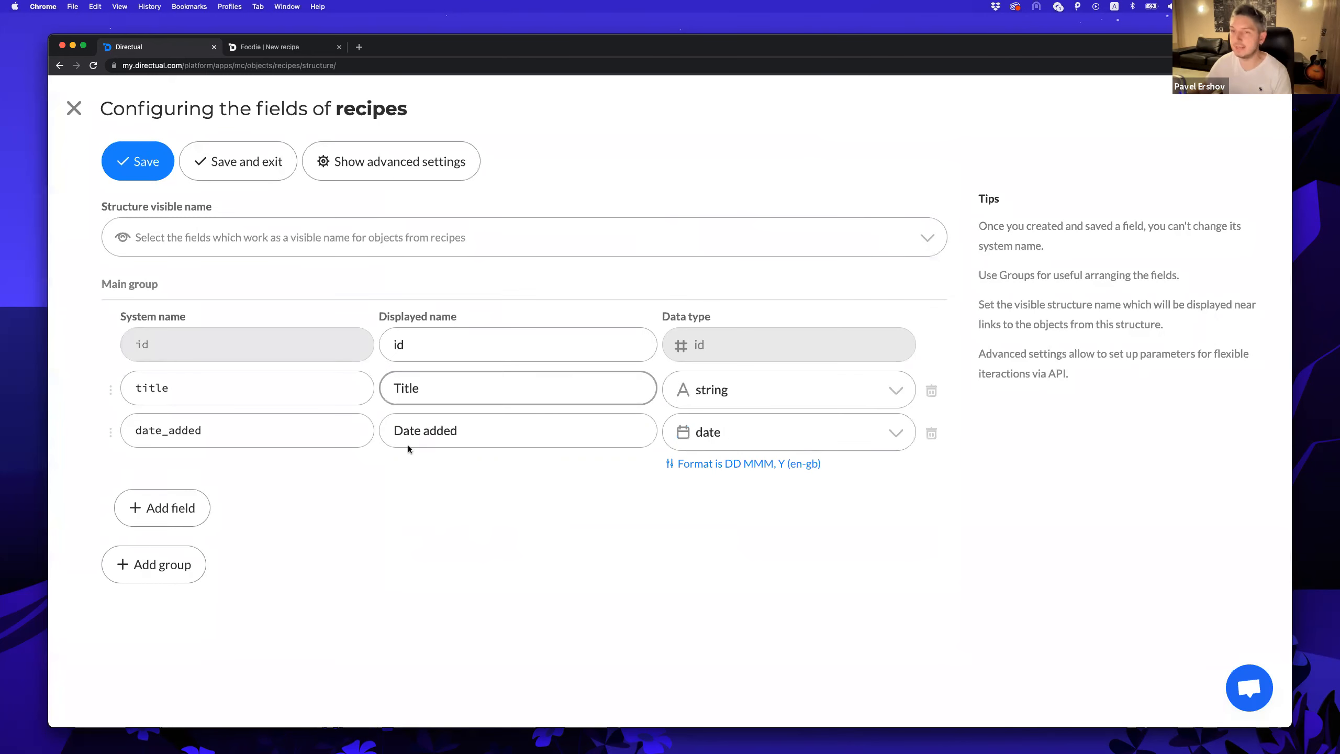
Add a 'recipe_text' markdown field with displayed name 'Recipe text'.
{"action": "left_click", "coordinate": [180, 509]}
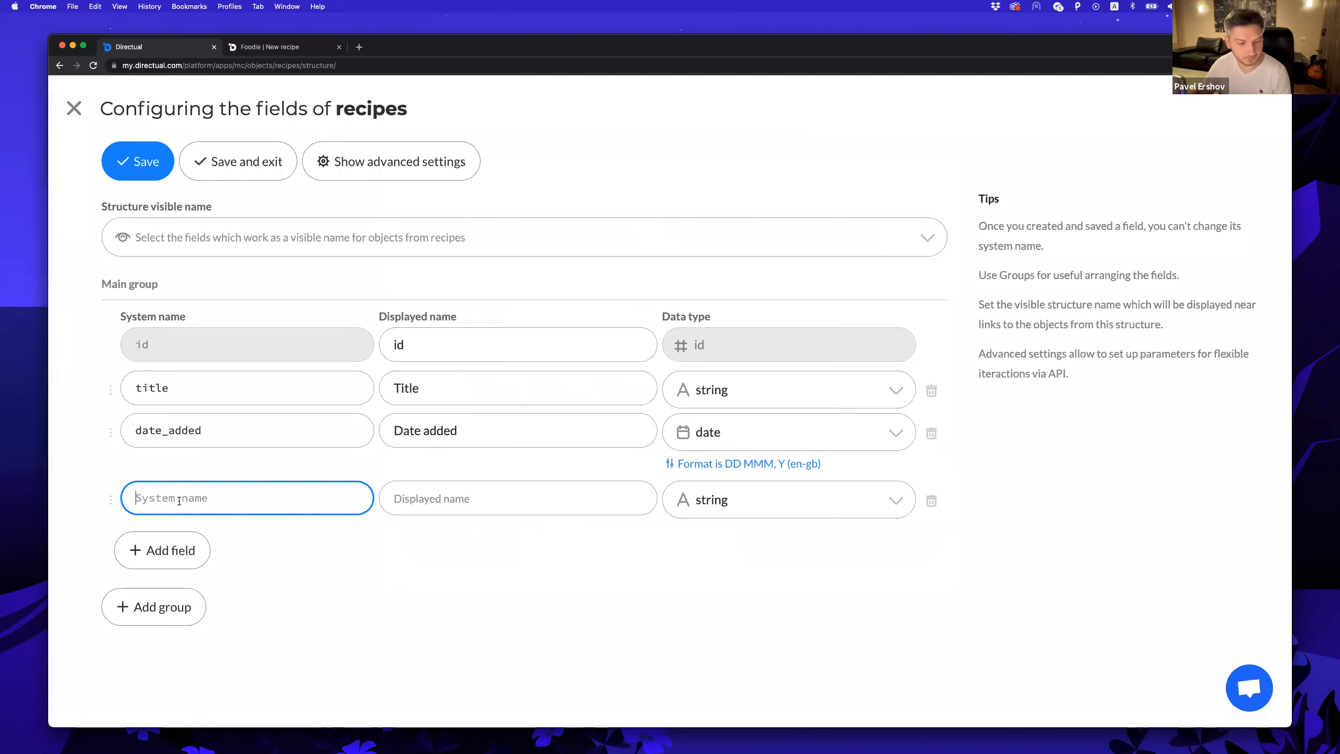
{"action": "type", "text": "r"}
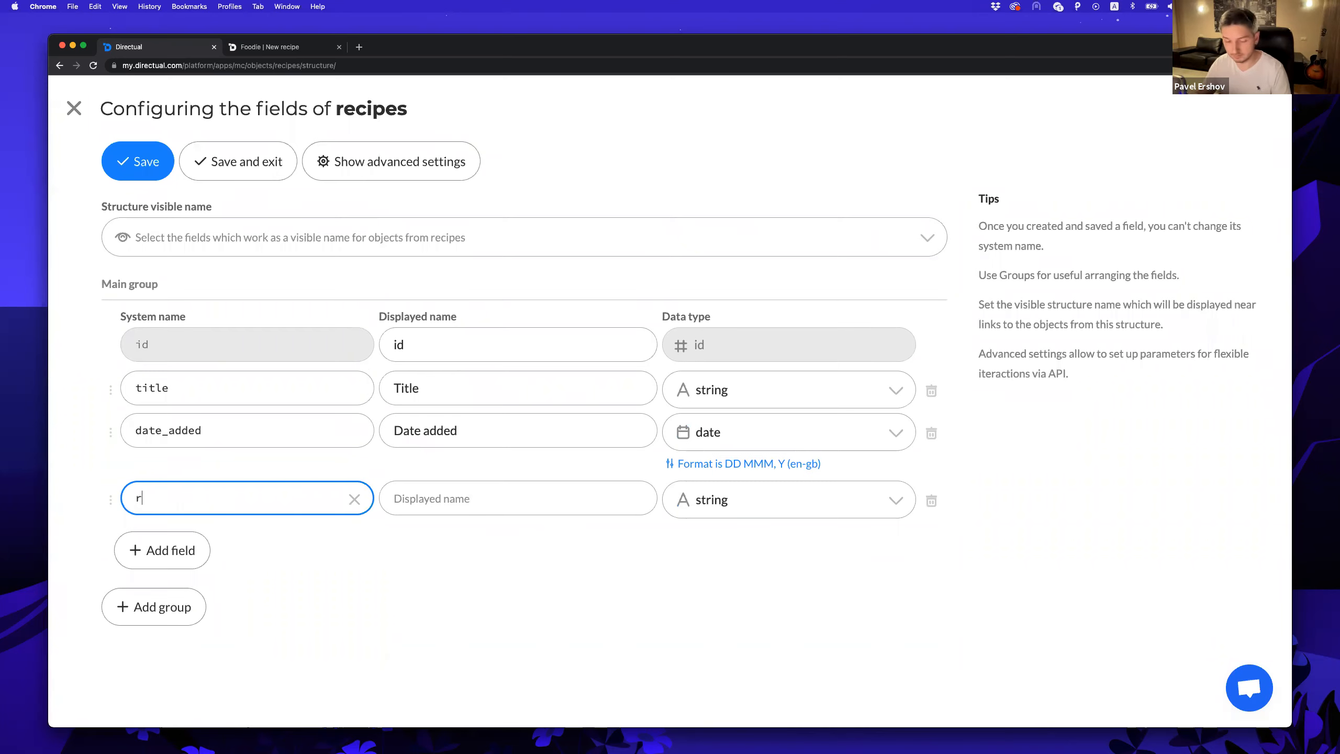
{"action": "type", "text": "ecipe"}
{"action": "left_click", "coordinate": [524, 508]}
{"action": "left_click", "coordinate": [199, 500]}
{"action": "type", "text": "_text"}
{"action": "key", "text": "Tab"}
{"action": "type", "text": "Recipe_tex"}
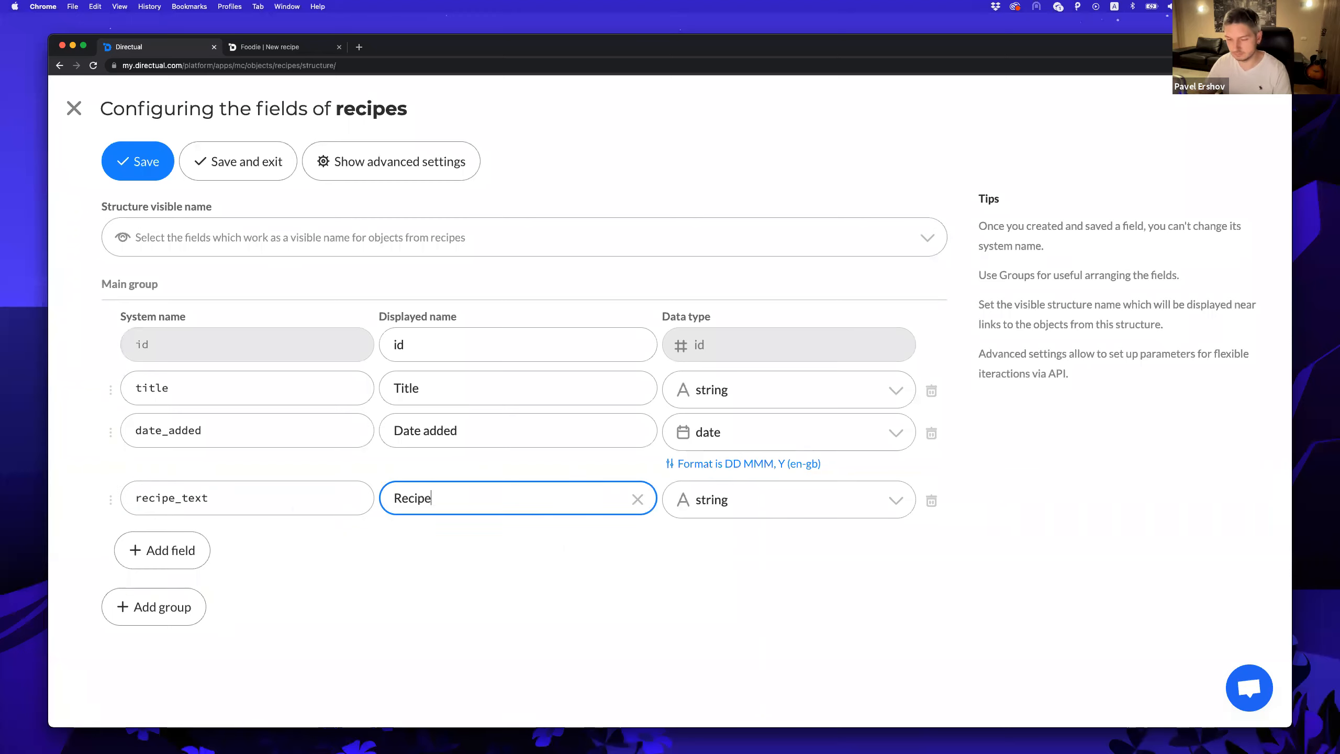
{"action": "type", "text": "t"}
{"action": "left_click", "coordinate": [437, 499]}
{"action": "key", "text": "BackSpace"}
{"action": "left_click", "coordinate": [538, 557]}
{"action": "left_click", "coordinate": [750, 504]}
{"action": "type", "text": "me"}
{"action": "key", "text": "BackSpace"}
{"action": "type", "text": "ar"}
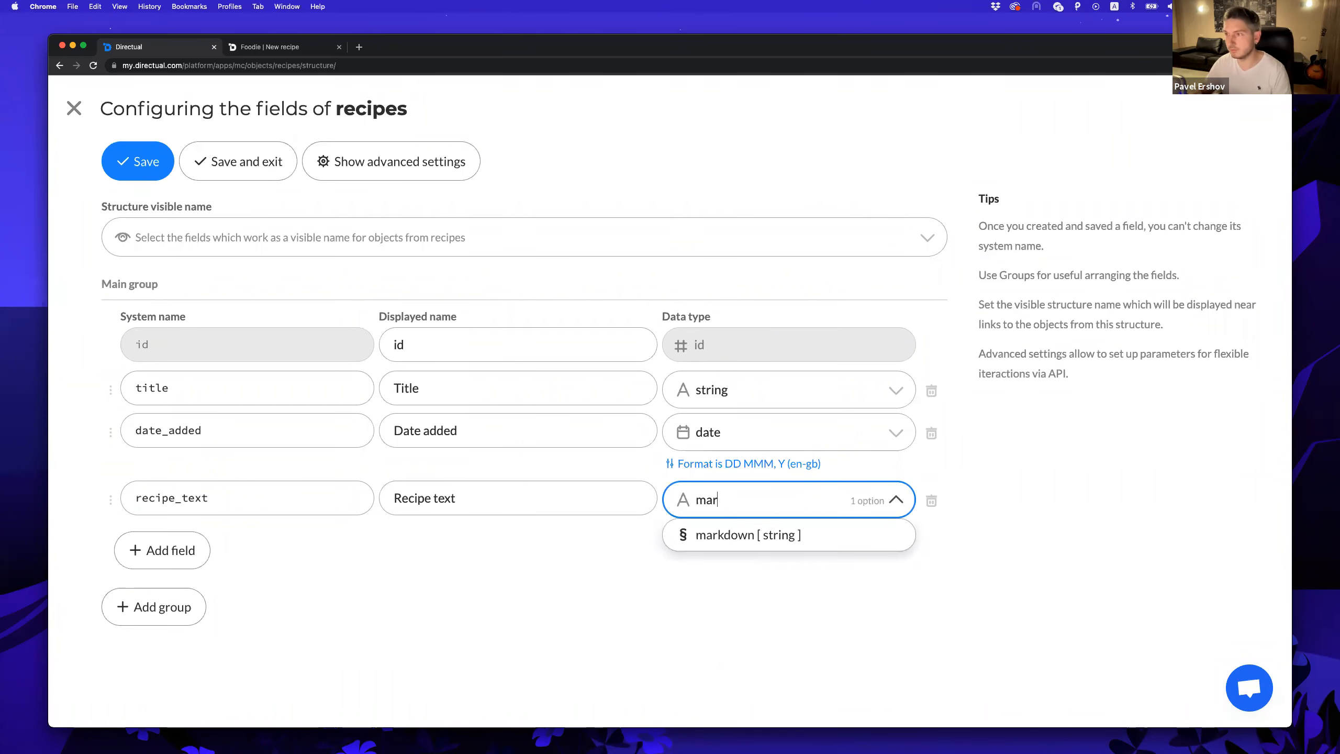
{"action": "key", "text": "Return"}
Add an 'ingridients' markdown field with displayed name 'Ingridients'.
{"action": "left_click", "coordinate": [174, 550]}
{"action": "left_click", "coordinate": [188, 540]}
{"action": "type", "text": "ingridients"}
{"action": "left_click", "coordinate": [464, 533]}
{"action": "type", "text": "Ingridient"}
{"action": "left_click", "coordinate": [513, 573]}
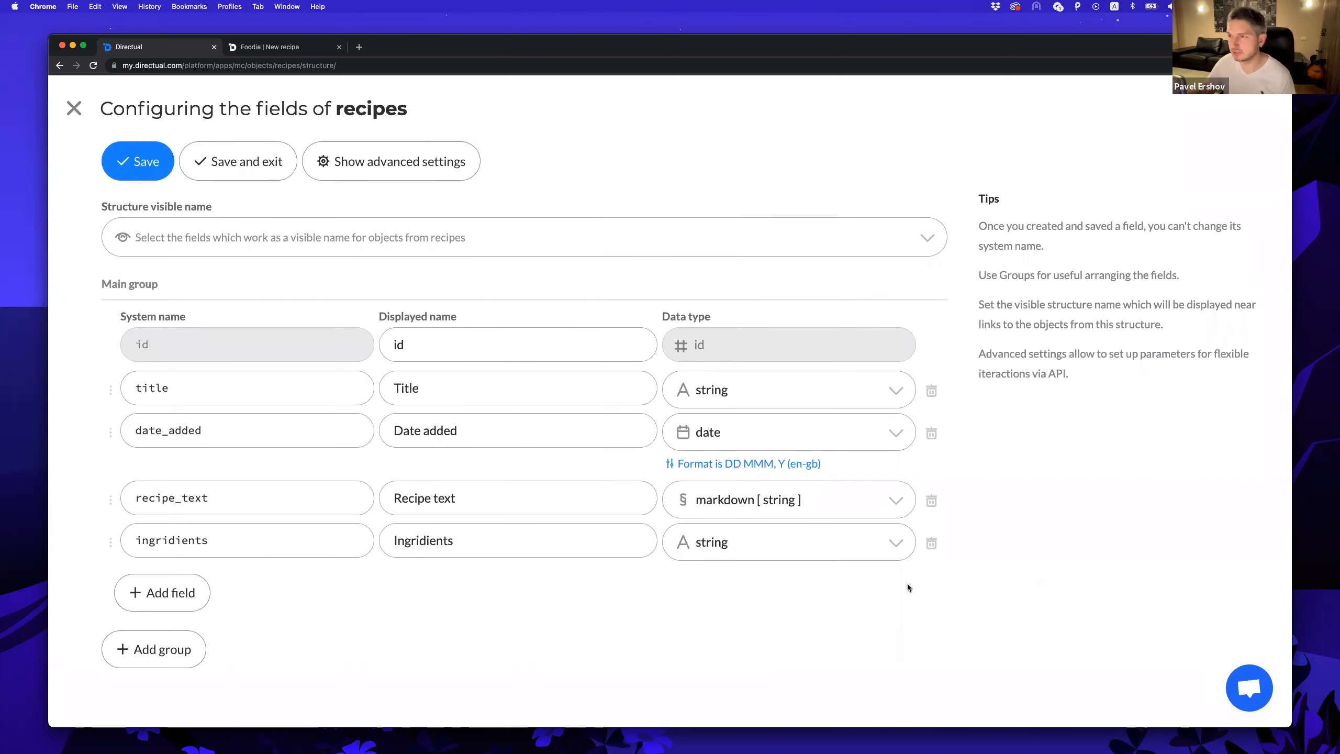
{"action": "left_click", "coordinate": [766, 549]}
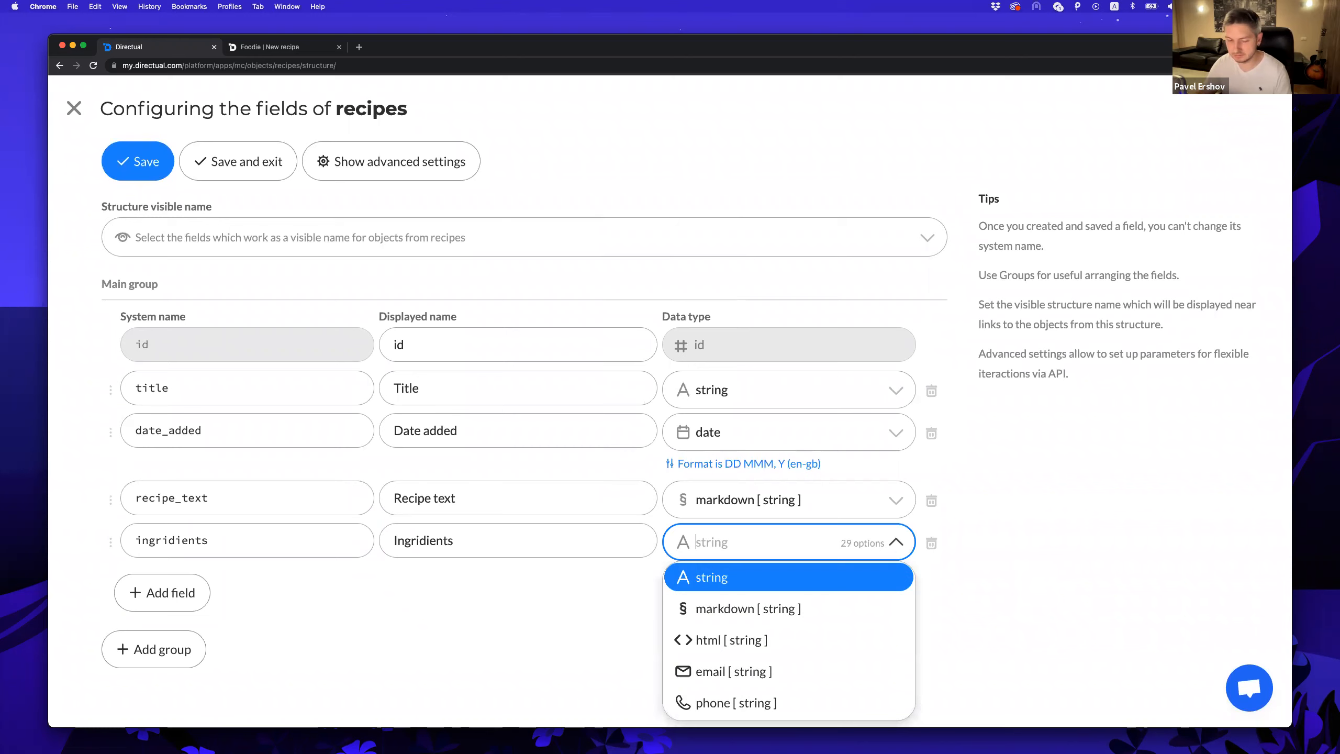
{"action": "type", "text": "mark"}
{"action": "key", "text": "Return"}
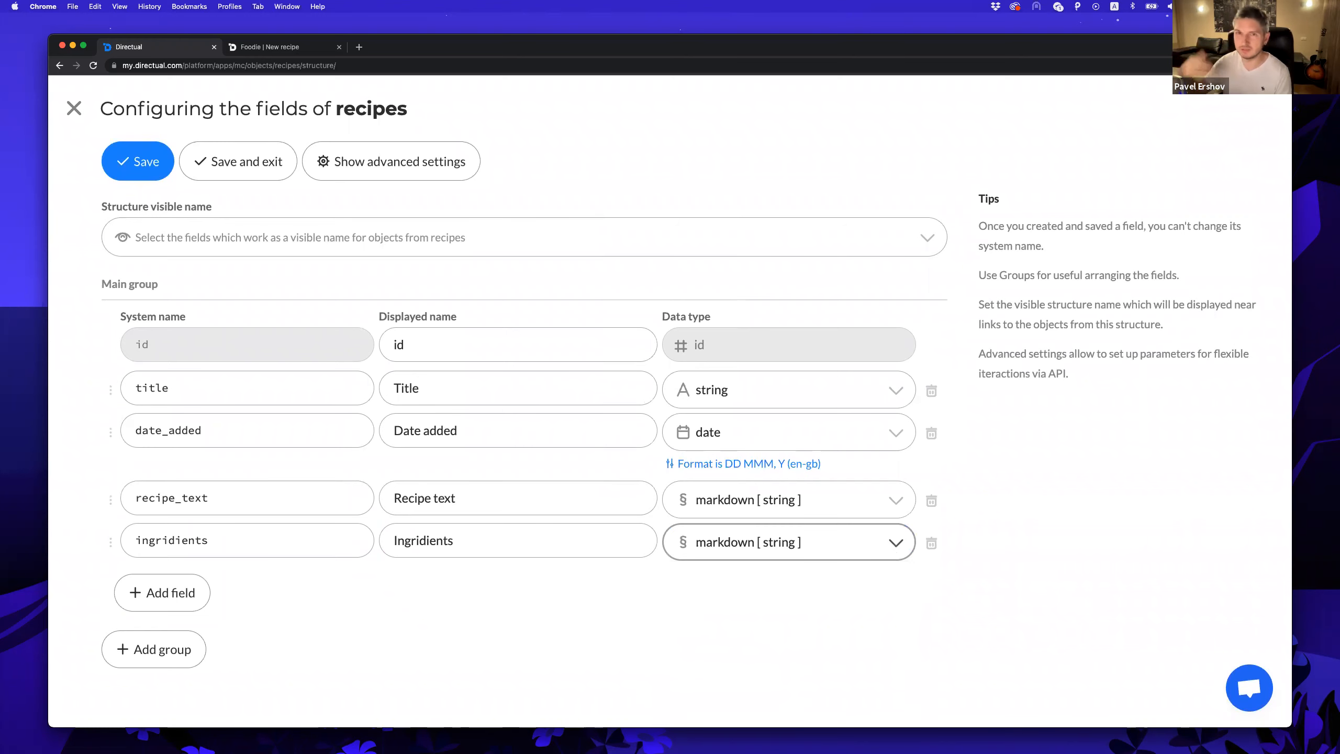
Add a 'photo' field of type image, labelled 'Dish photo'.
{"action": "left_click", "coordinate": [139, 589]}
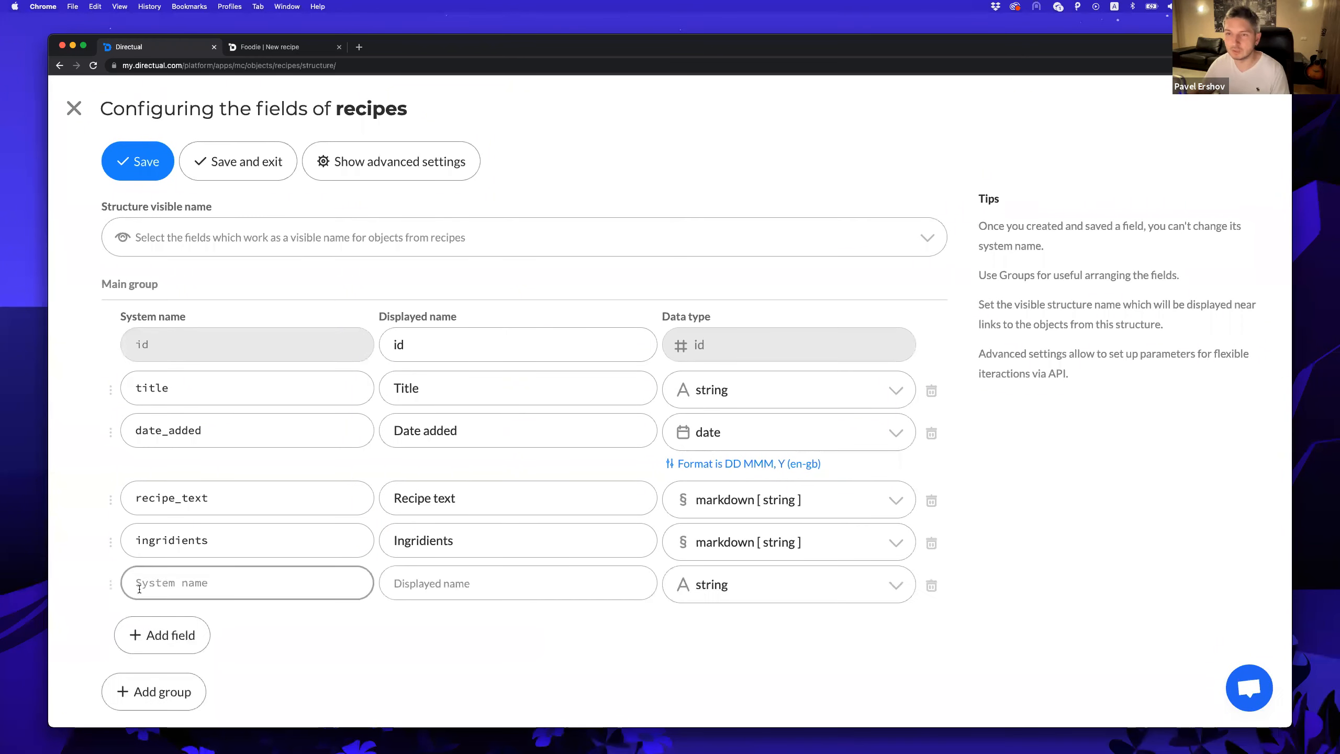
{"action": "left_click", "coordinate": [180, 583]}
{"action": "type", "text": "photo"}
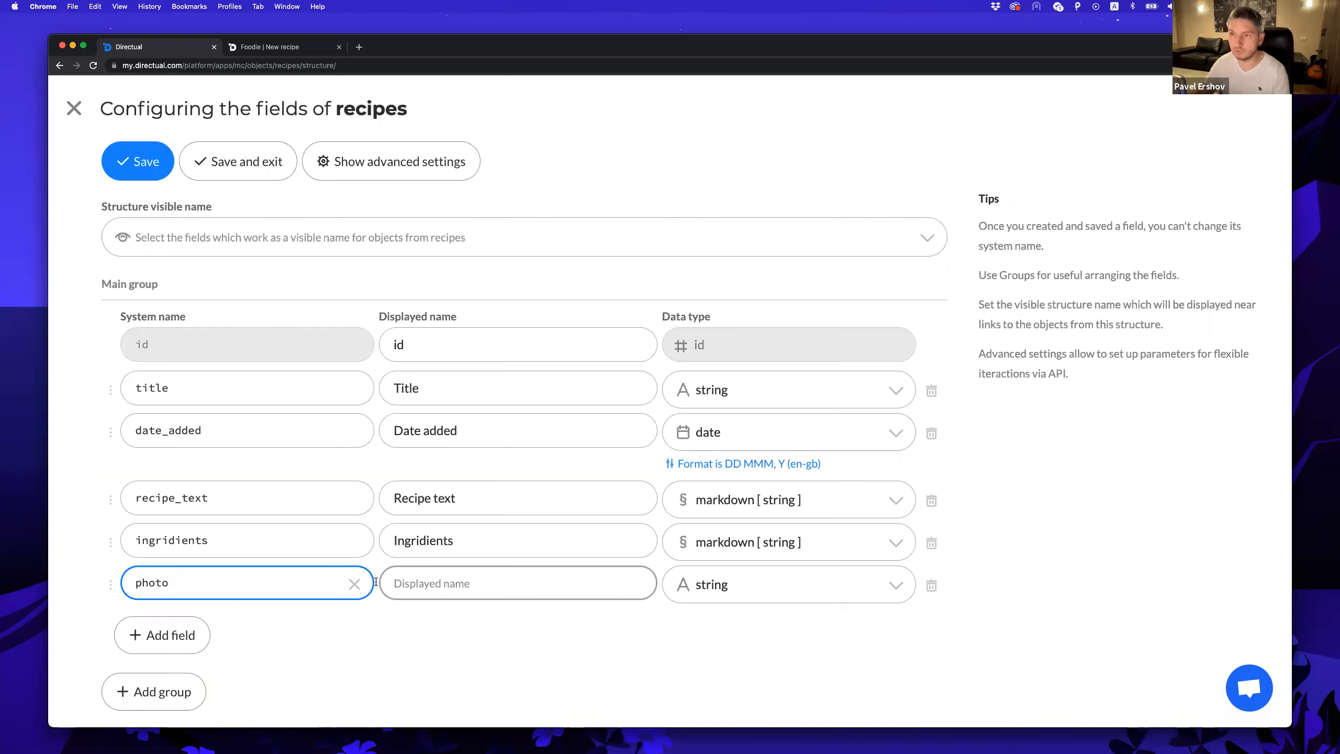
{"action": "left_click", "coordinate": [468, 580]}
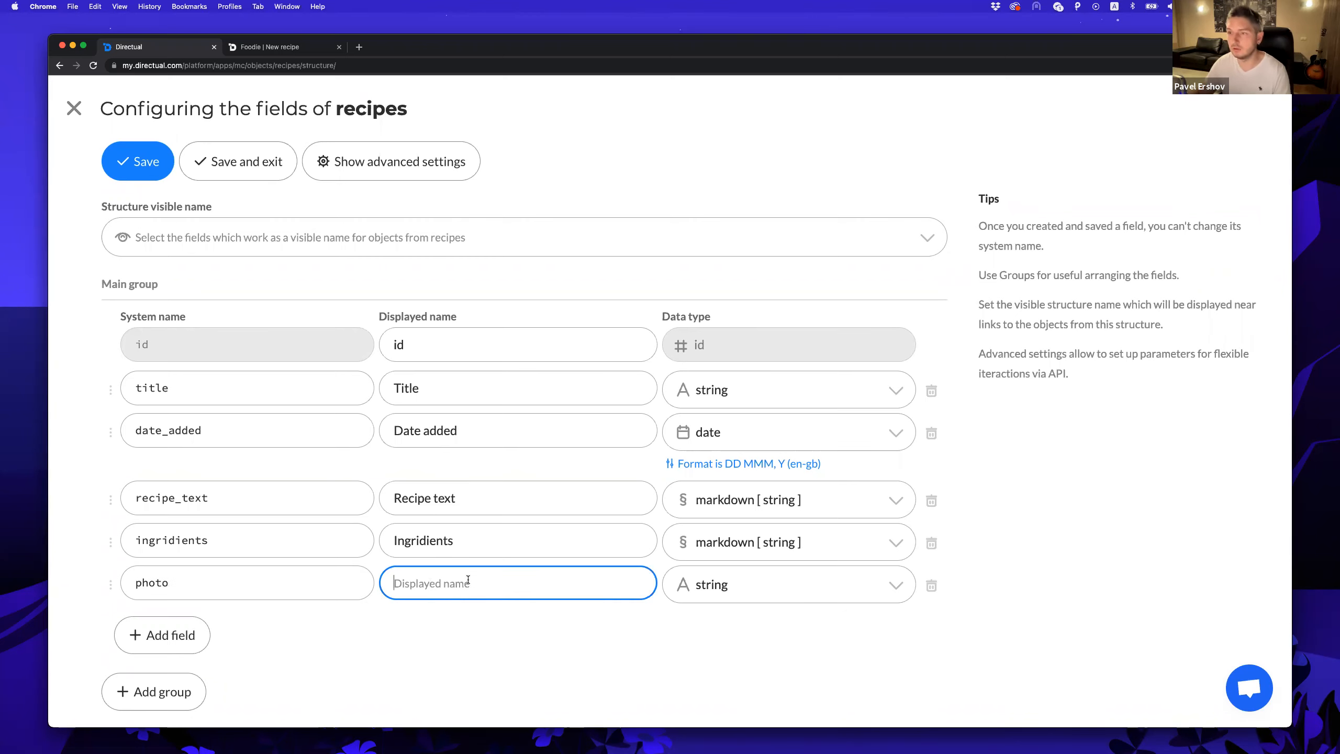
{"action": "type", "text": "Dish photo"}
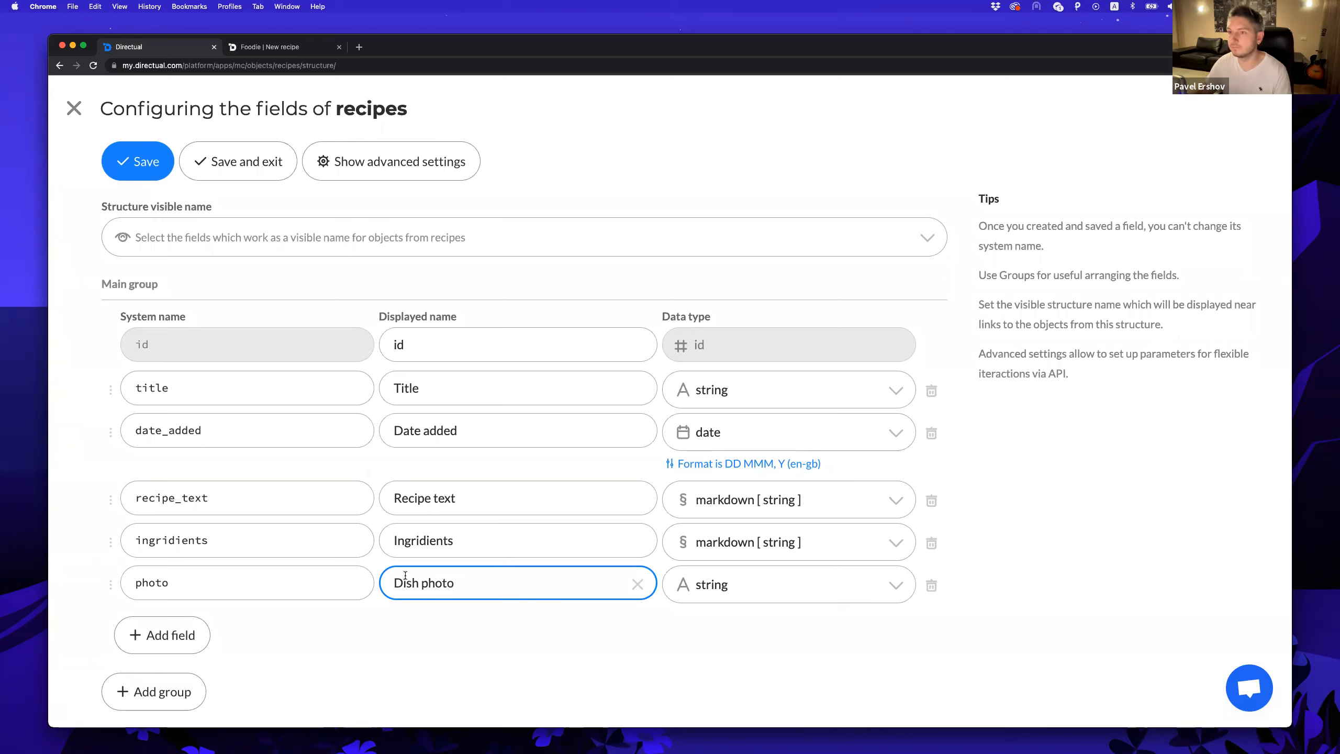
{"action": "left_click", "coordinate": [733, 585]}
{"action": "type", "text": "im"}
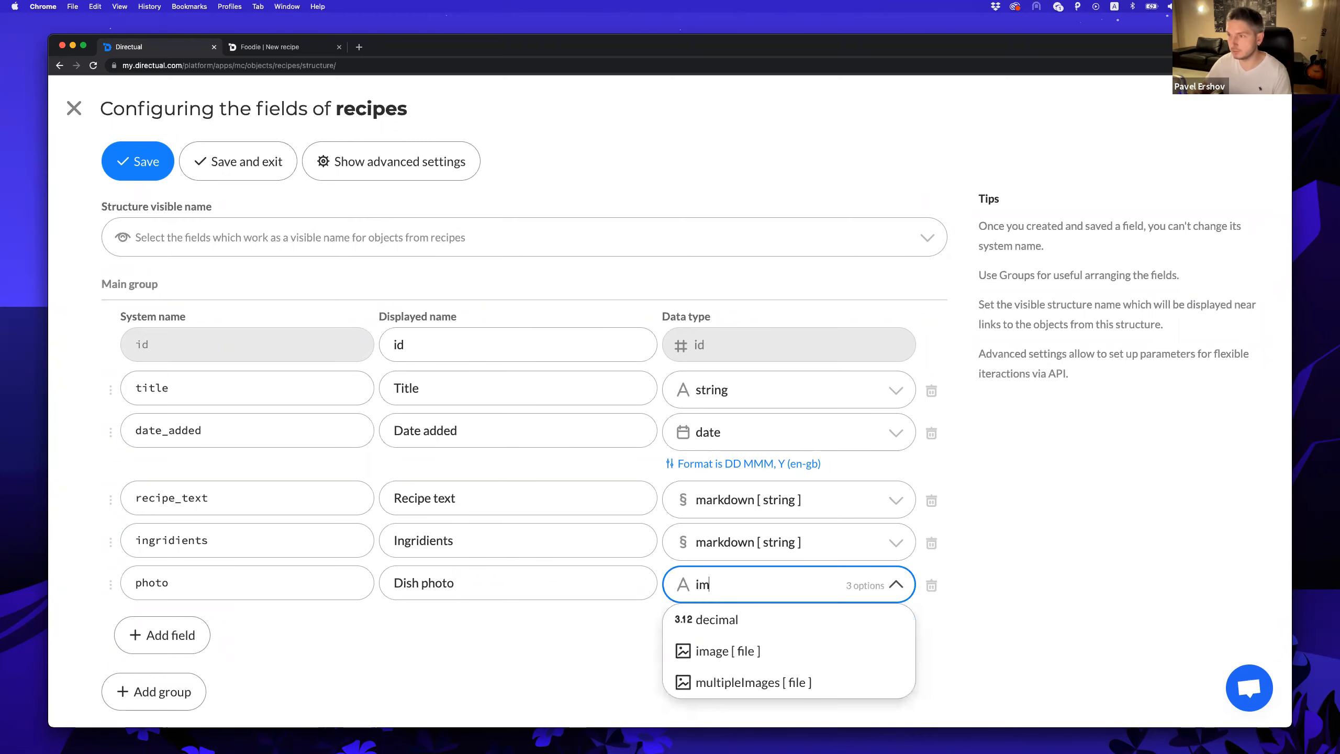
{"action": "left_click", "coordinate": [731, 650]}
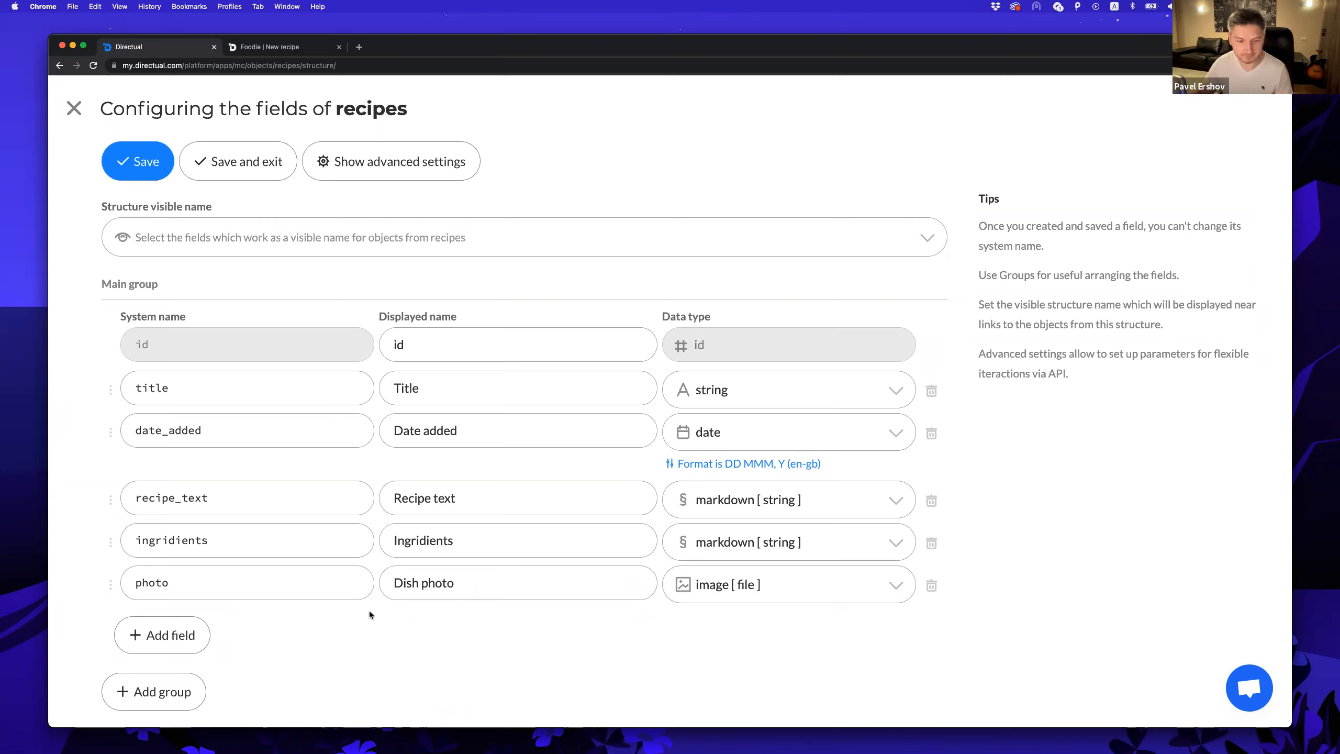
Add a 'status' string field with displayed name 'Status'.
{"action": "left_click", "coordinate": [160, 631]}
{"action": "type", "text": "status"}
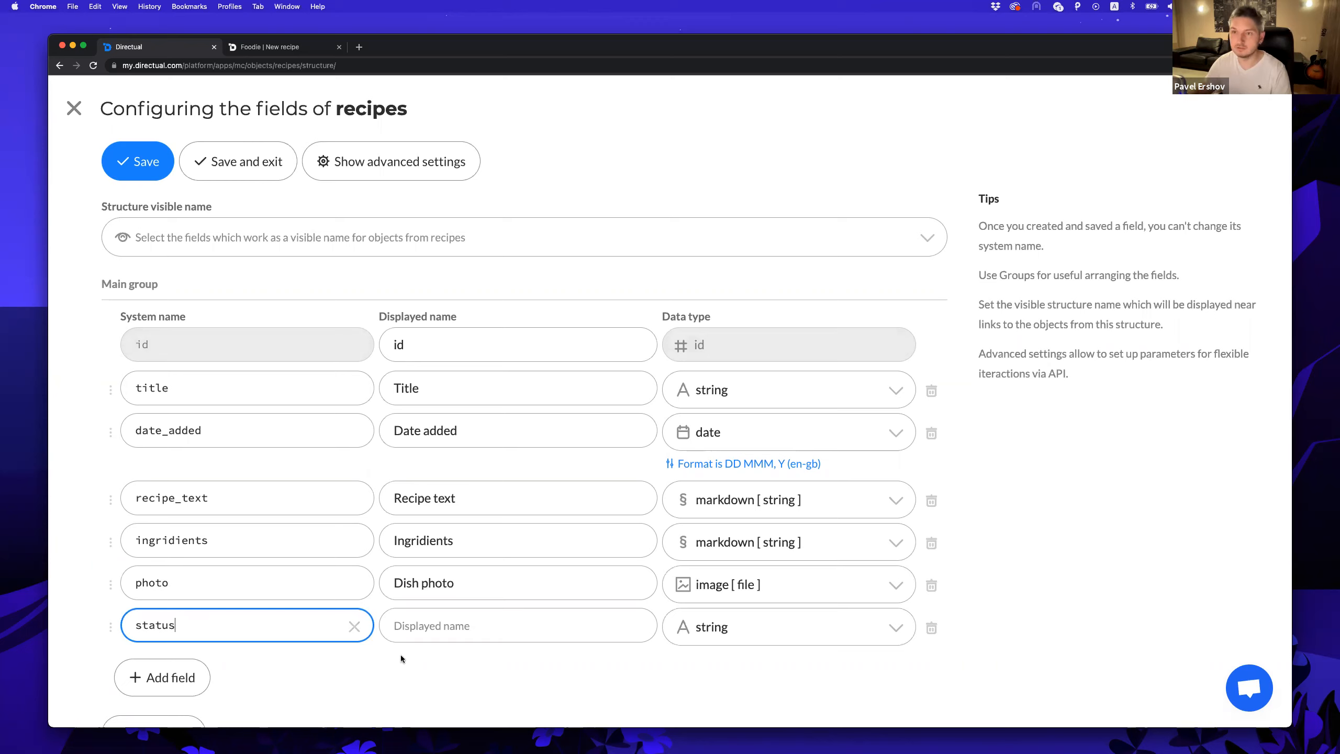
{"action": "key", "text": "Tab"}
{"action": "type", "text": "S"}
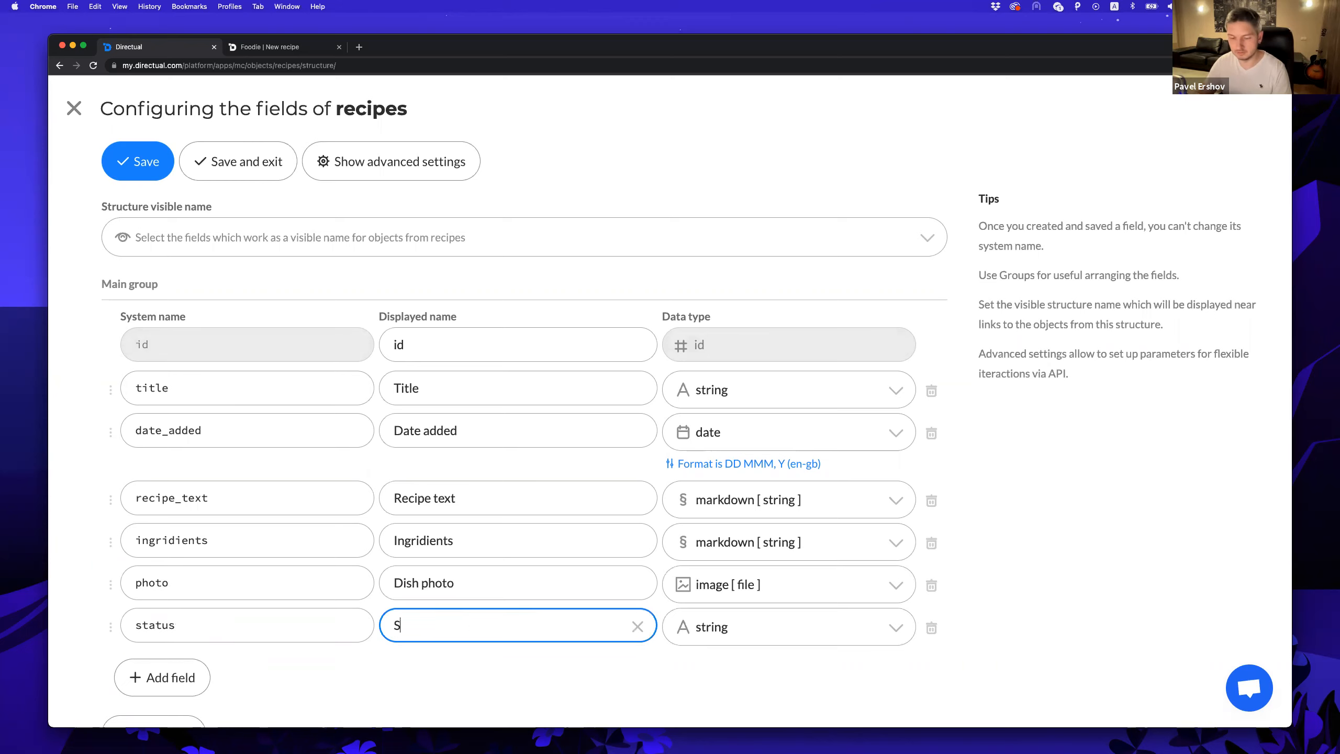
{"action": "type", "text": "tatus"}
{"action": "left_click", "coordinate": [500, 683]}
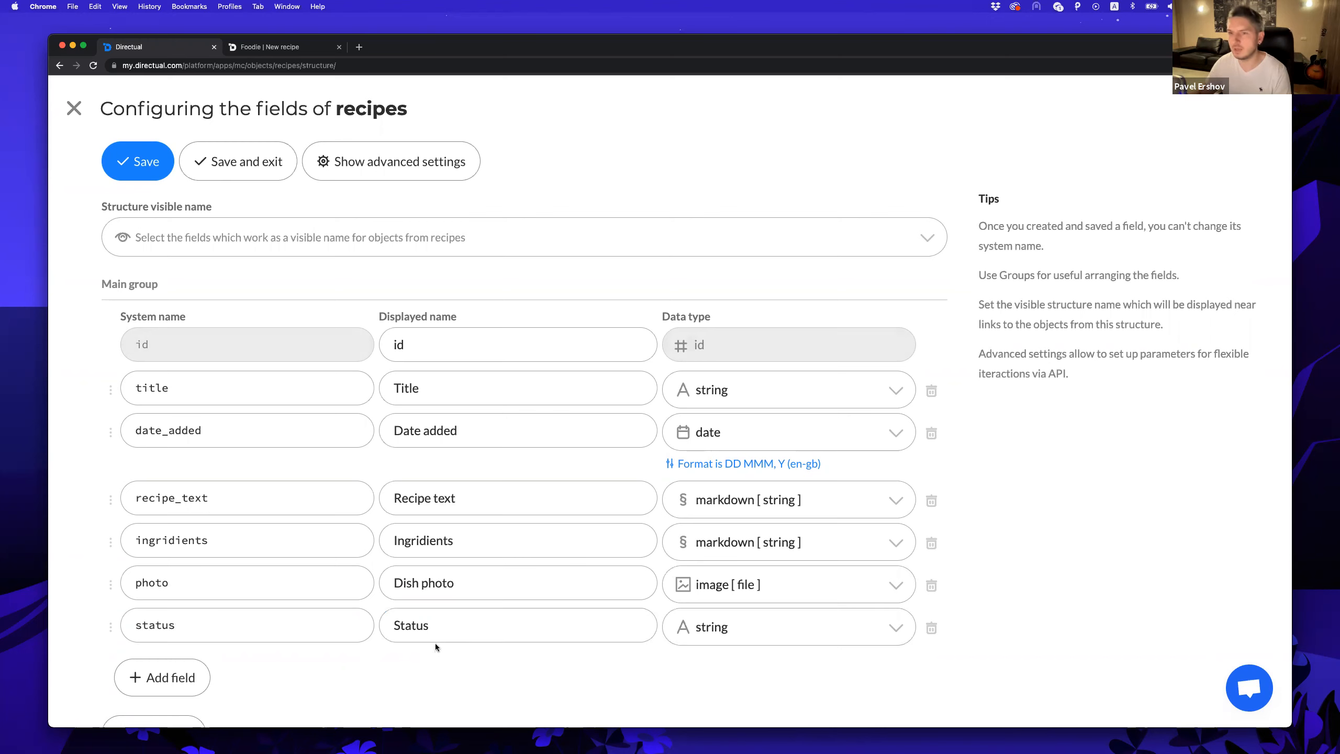
{"action": "scroll", "coordinate": [436, 643], "scroll_direction": "down", "scroll_amount": 1}
Add a 'user_id' link field named 'User' pointing to the App users structure.
{"action": "left_click", "coordinate": [172, 637]}
{"action": "left_click", "coordinate": [192, 634]}
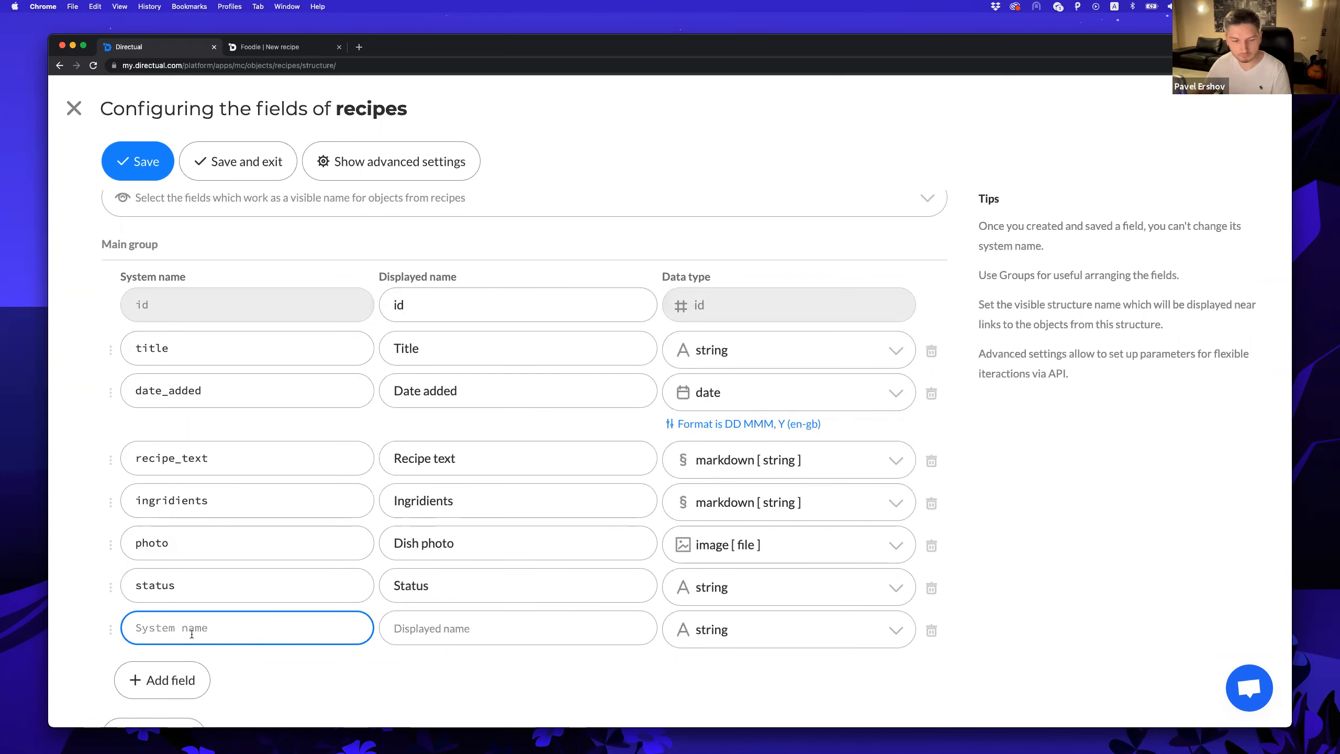
{"action": "type", "text": "user_id"}
{"action": "left_click", "coordinate": [467, 628]}
{"action": "type", "text": "User"}
{"action": "left_click", "coordinate": [773, 627]}
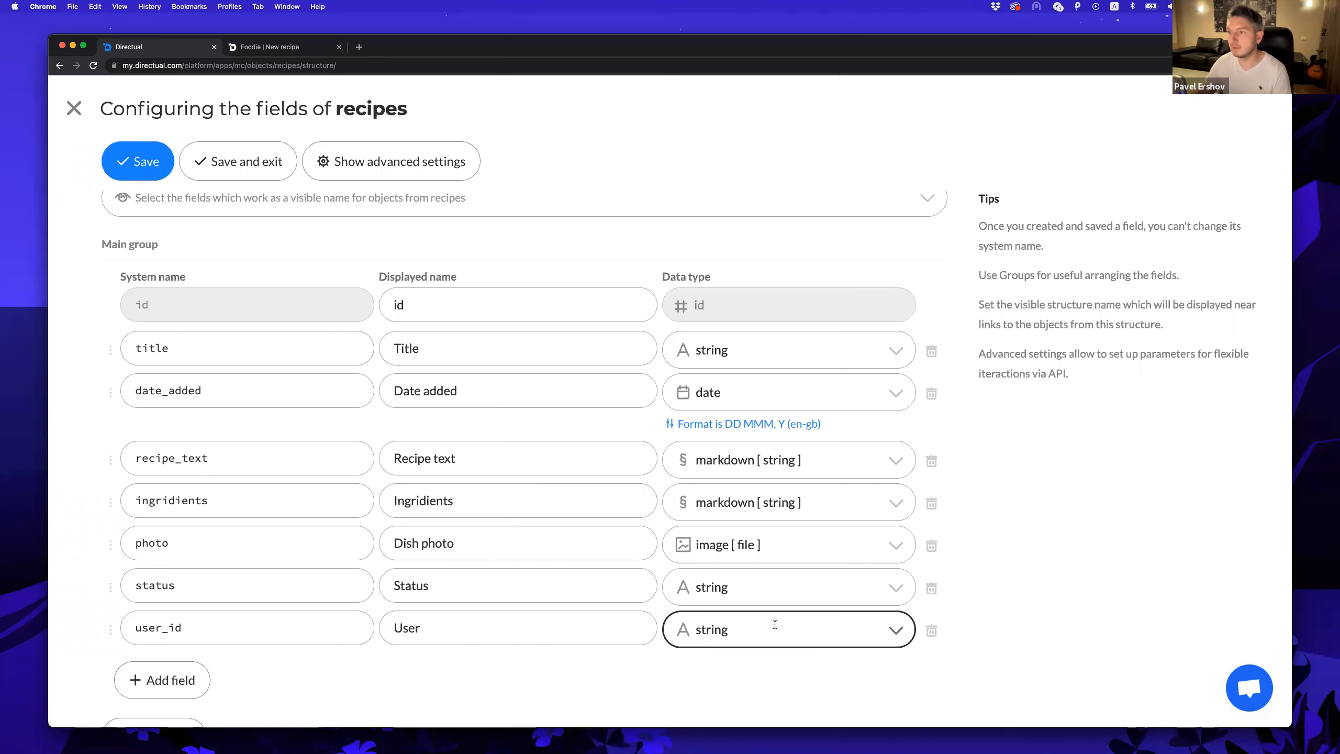
{"action": "type", "text": "li"}
{"action": "key", "text": "Down"}
{"action": "key", "text": "Down"}
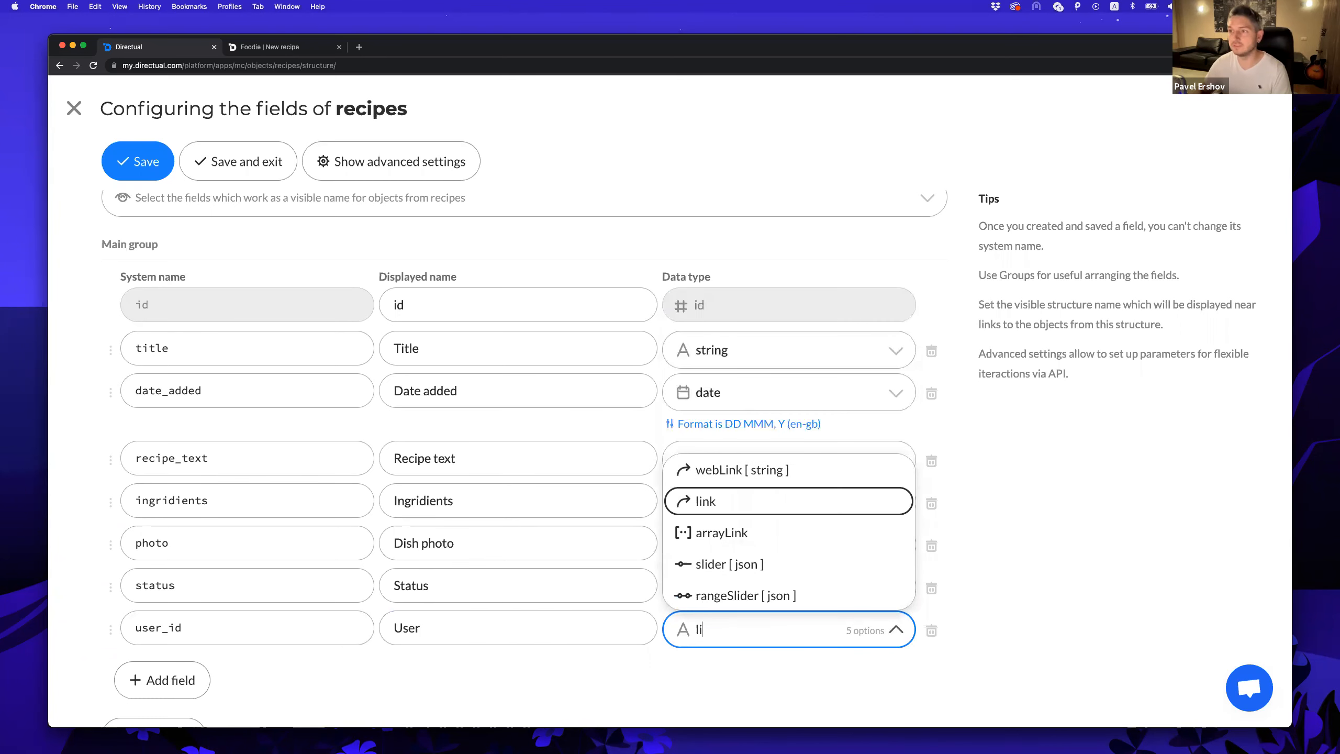
{"action": "key", "text": "Return"}
{"action": "scroll", "coordinate": [613, 684], "scroll_direction": "down", "scroll_amount": 2}
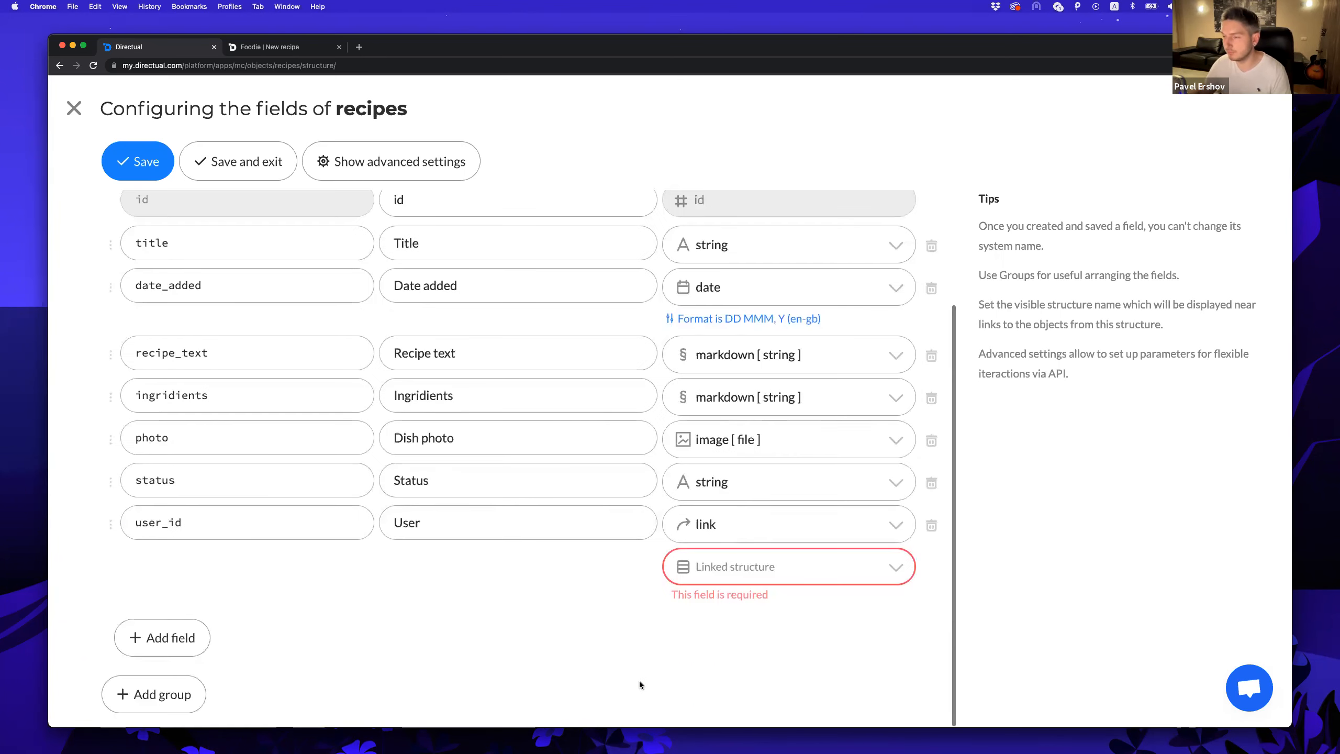
{"action": "left_click", "coordinate": [766, 568]}
{"action": "type", "text": "app"}
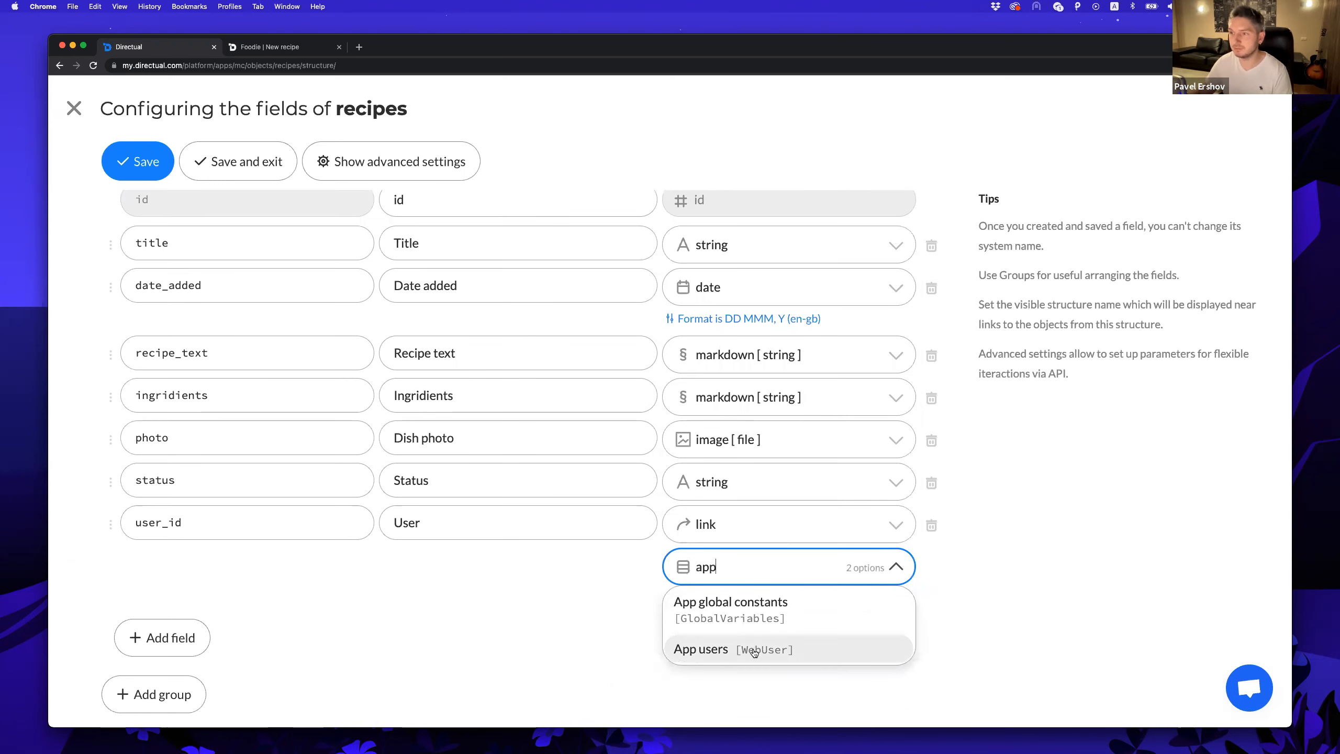
{"action": "left_click", "coordinate": [754, 652]}
Set Title as the recipes visible name, then save and exit.
{"action": "scroll", "coordinate": [252, 245], "scroll_direction": "up", "scroll_amount": 3}
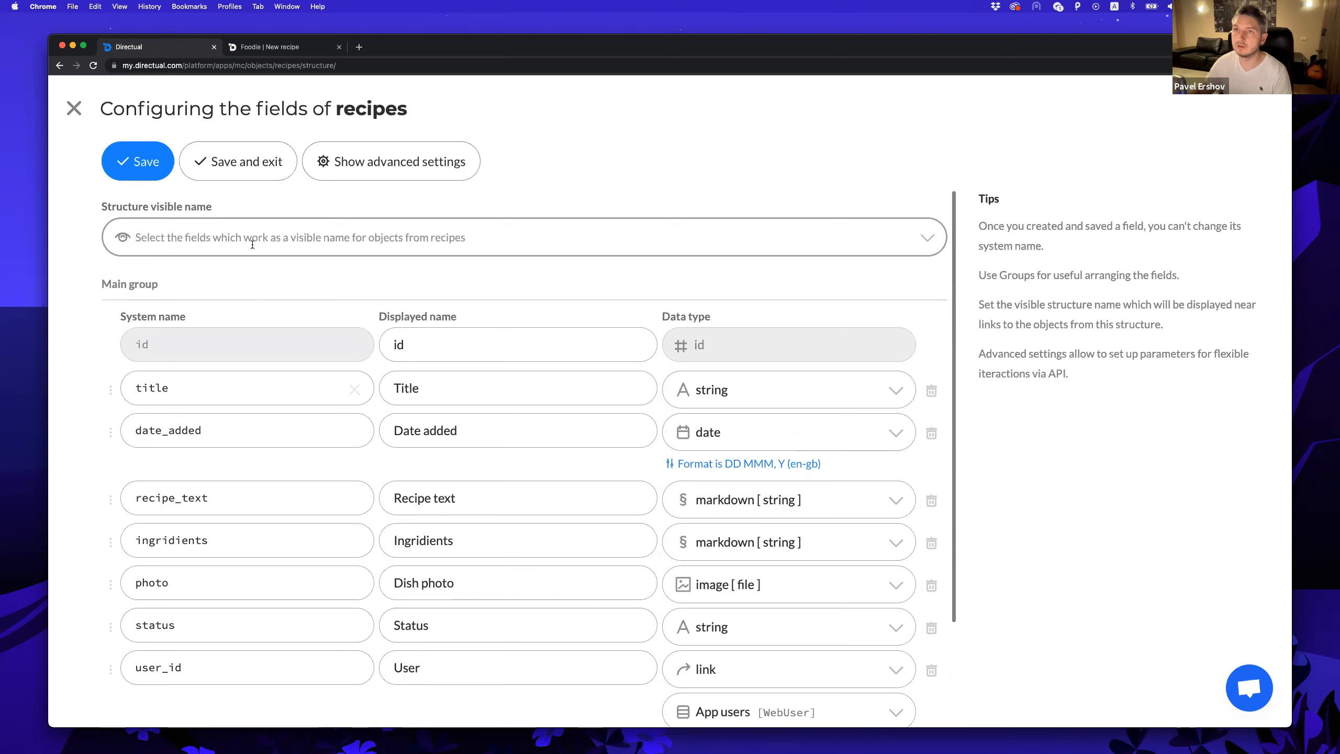
{"action": "left_click", "coordinate": [164, 238]}
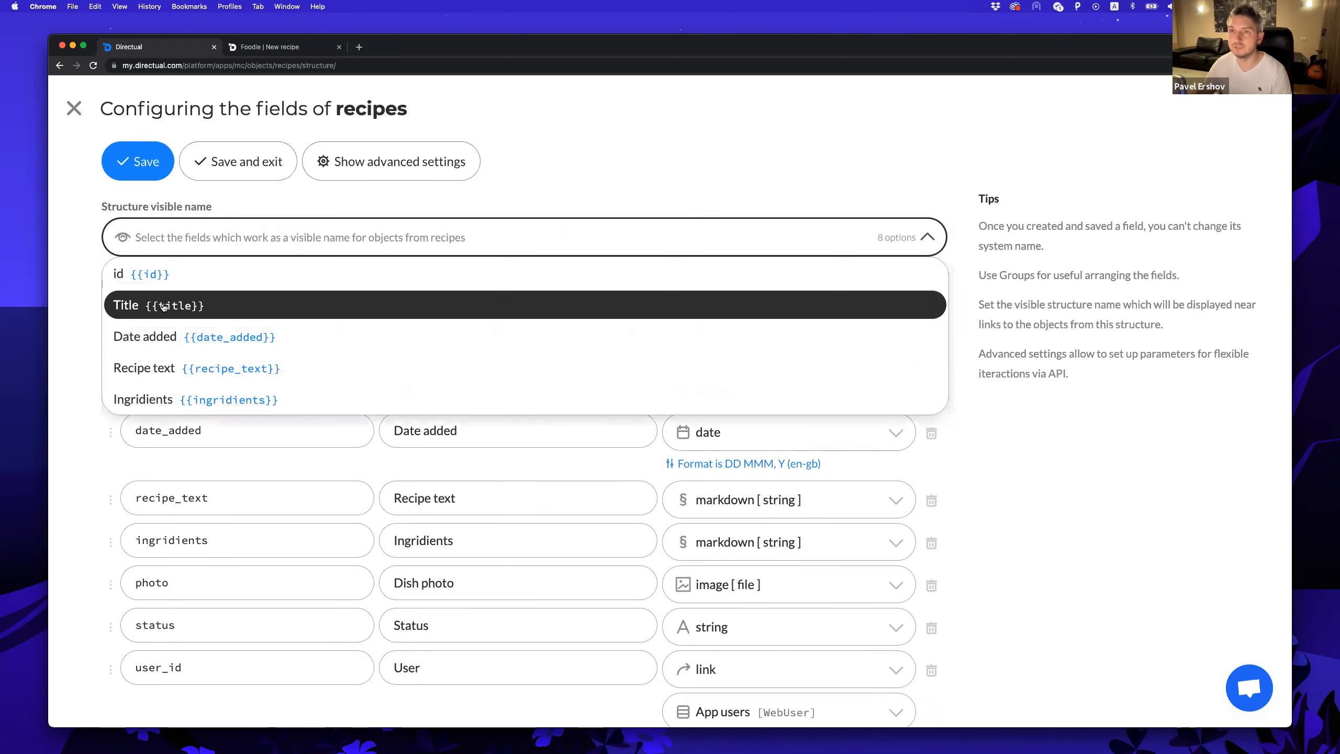
{"action": "left_click", "coordinate": [164, 306]}
{"action": "left_click", "coordinate": [255, 153]}
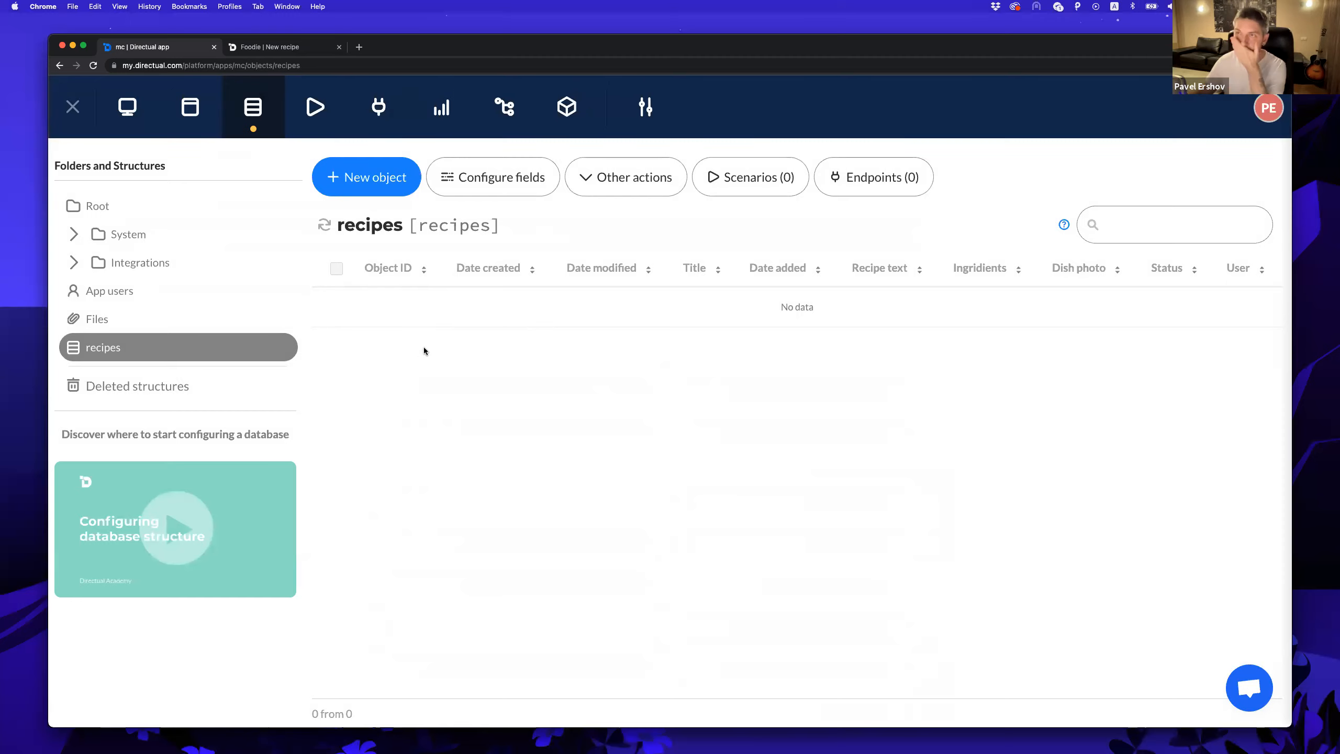
Look at the Foodie portal tab, then return to the Directual app.
{"action": "left_click", "coordinate": [281, 49]}
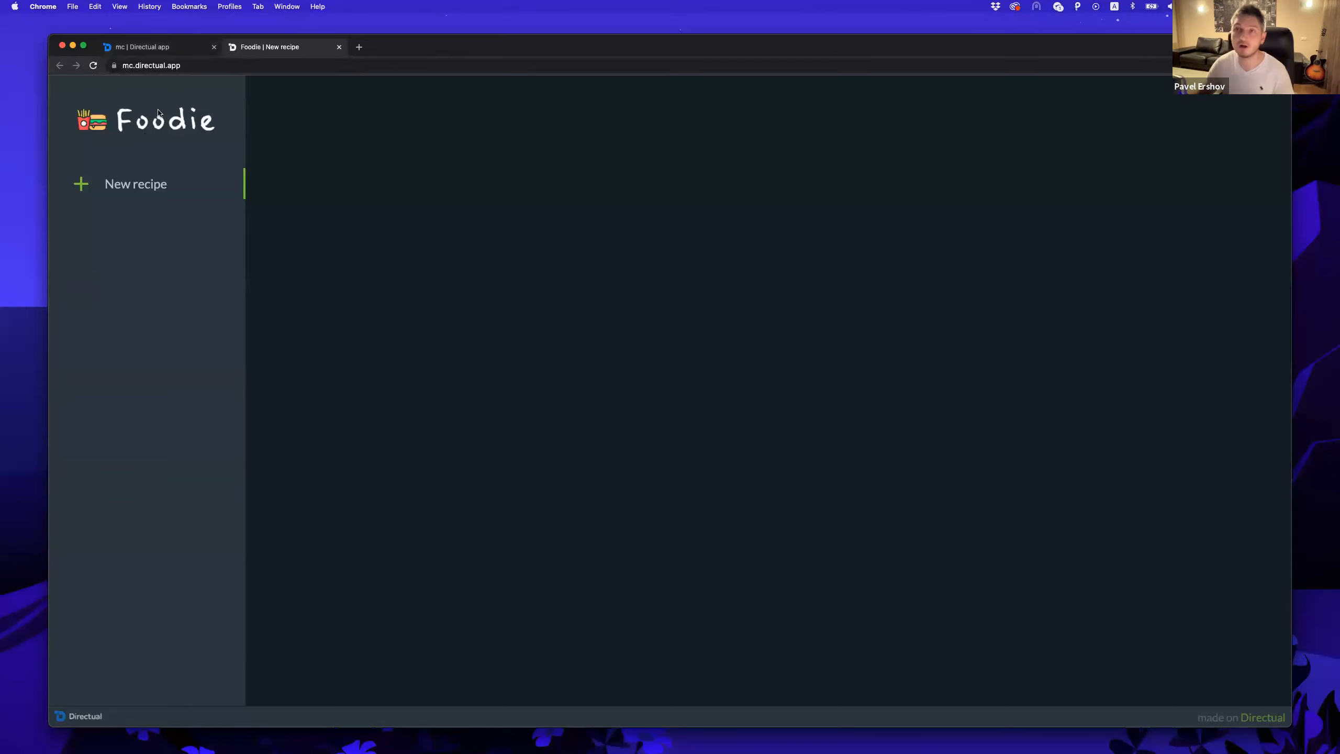
{"action": "left_click", "coordinate": [156, 51]}
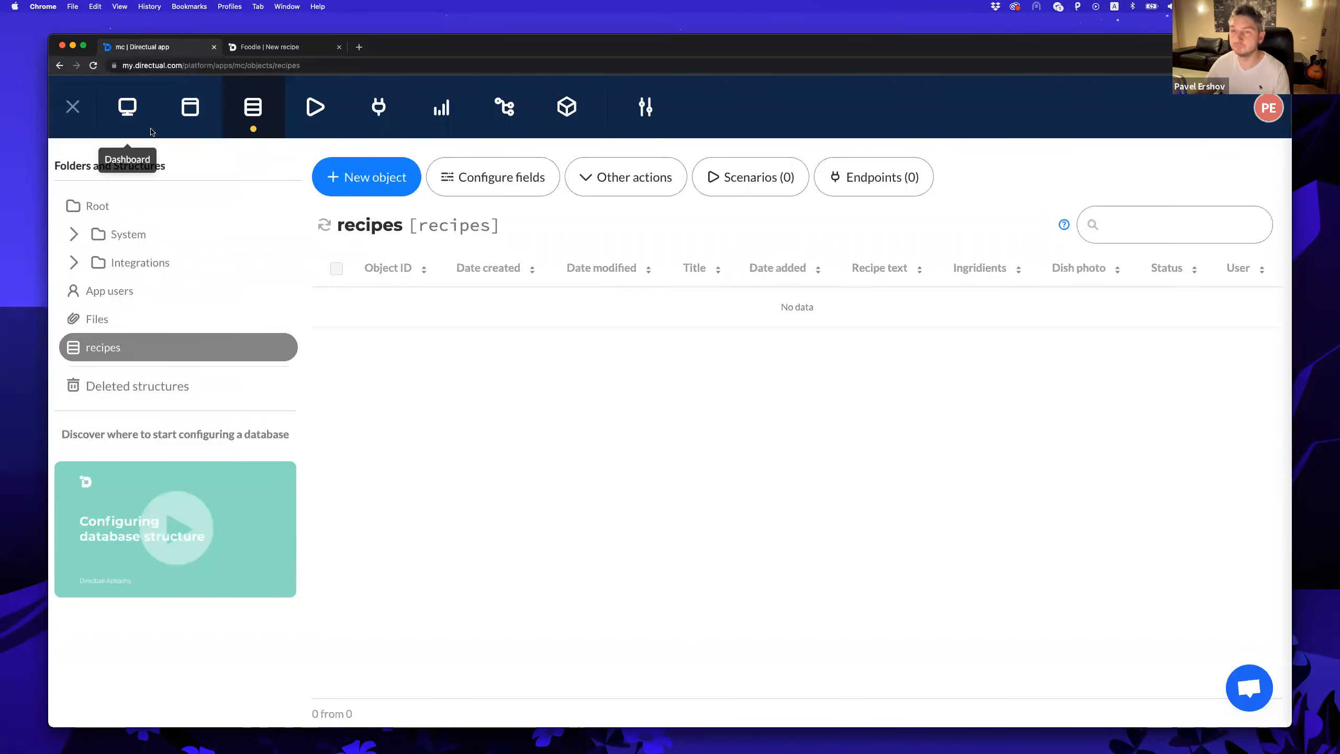
Enable portal authentication and new-user sign-up in web-portal security settings, then save.
{"action": "left_click", "coordinate": [190, 109]}
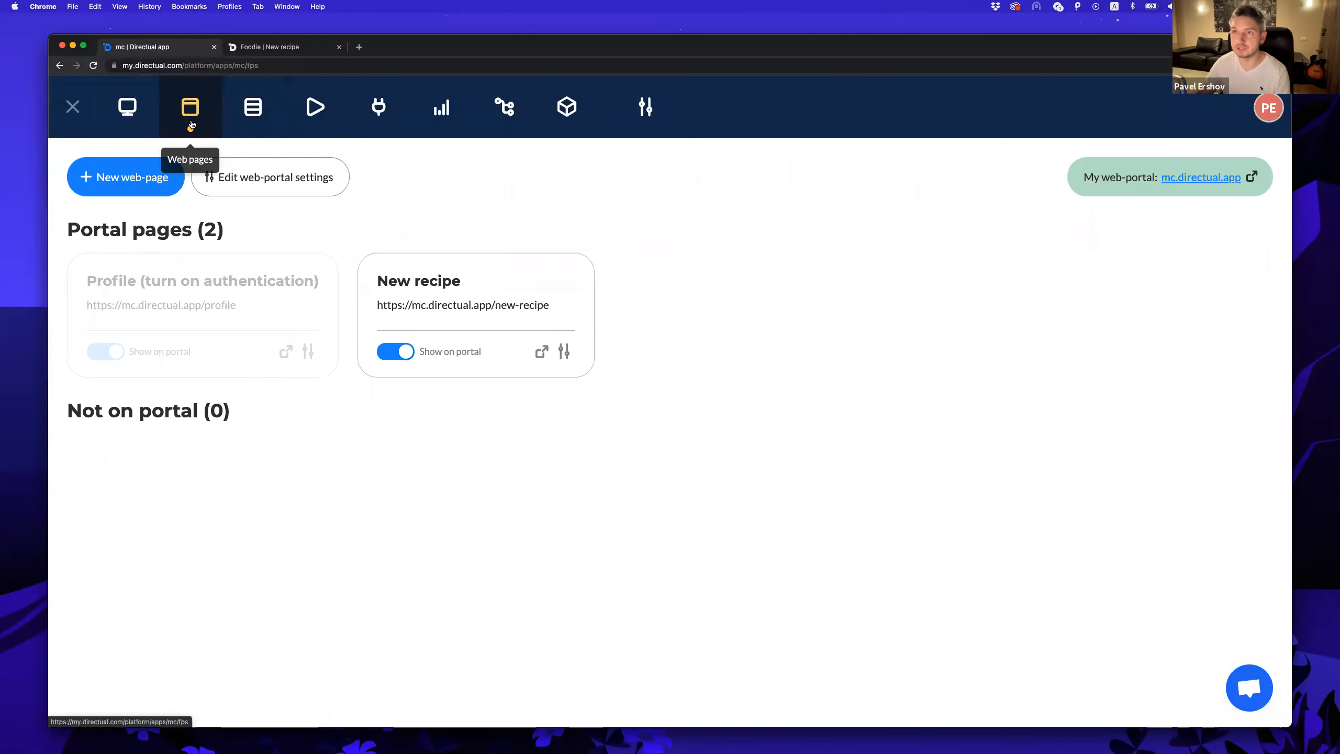
{"action": "left_click", "coordinate": [270, 186]}
{"action": "left_click", "coordinate": [587, 191]}
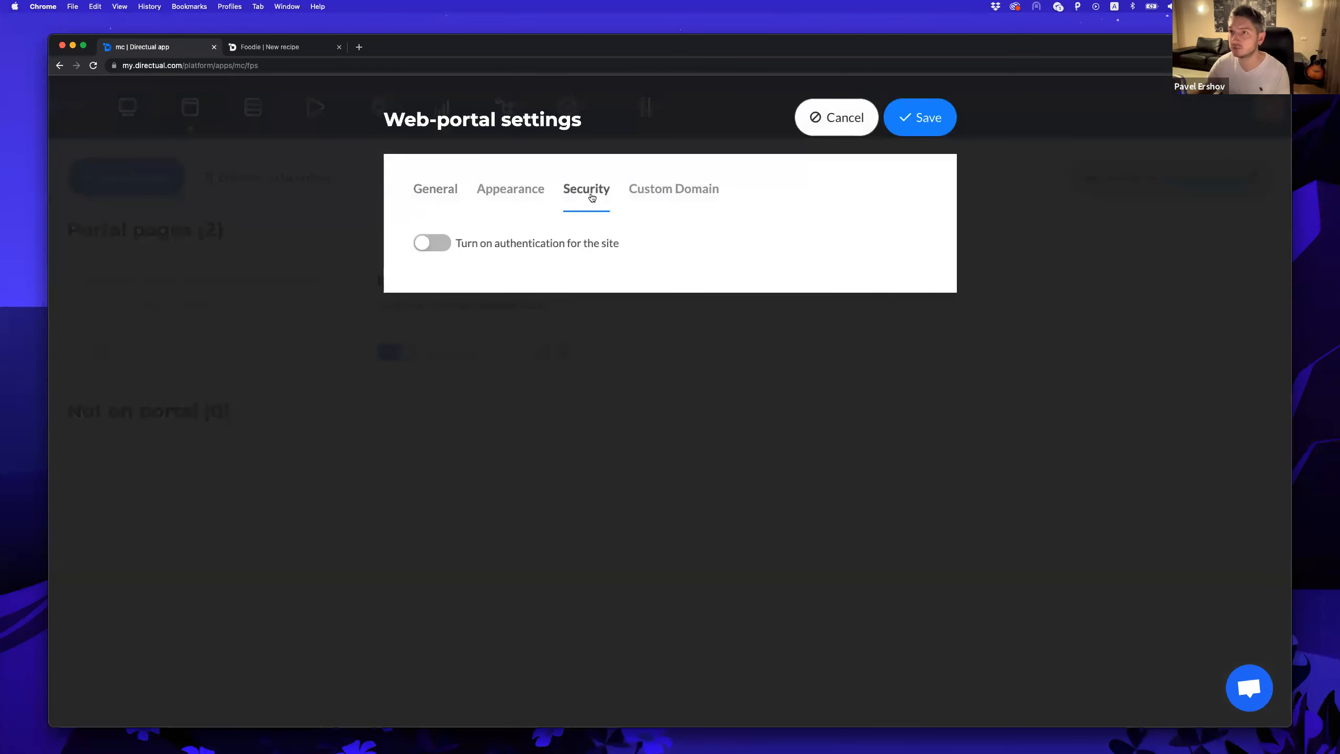
{"action": "left_click", "coordinate": [445, 244]}
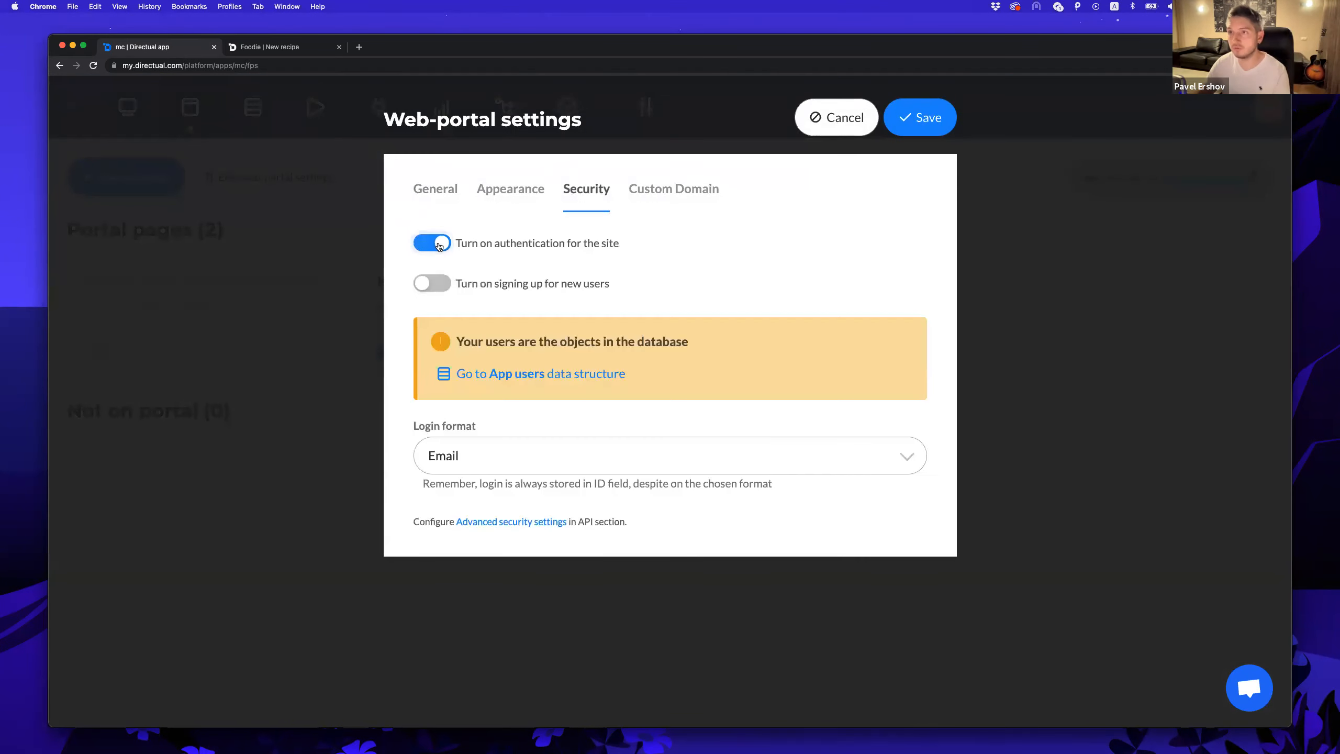
{"action": "left_click", "coordinate": [437, 286]}
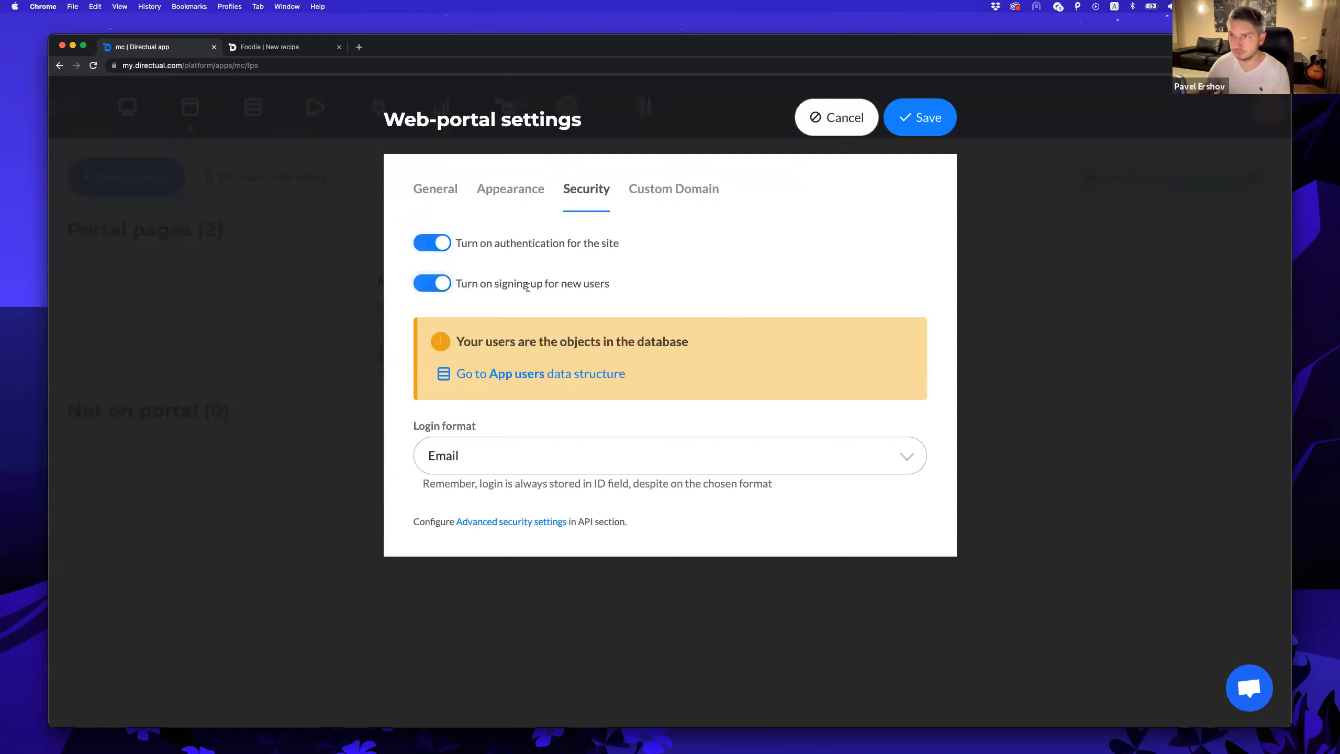
{"action": "left_click", "coordinate": [940, 134]}
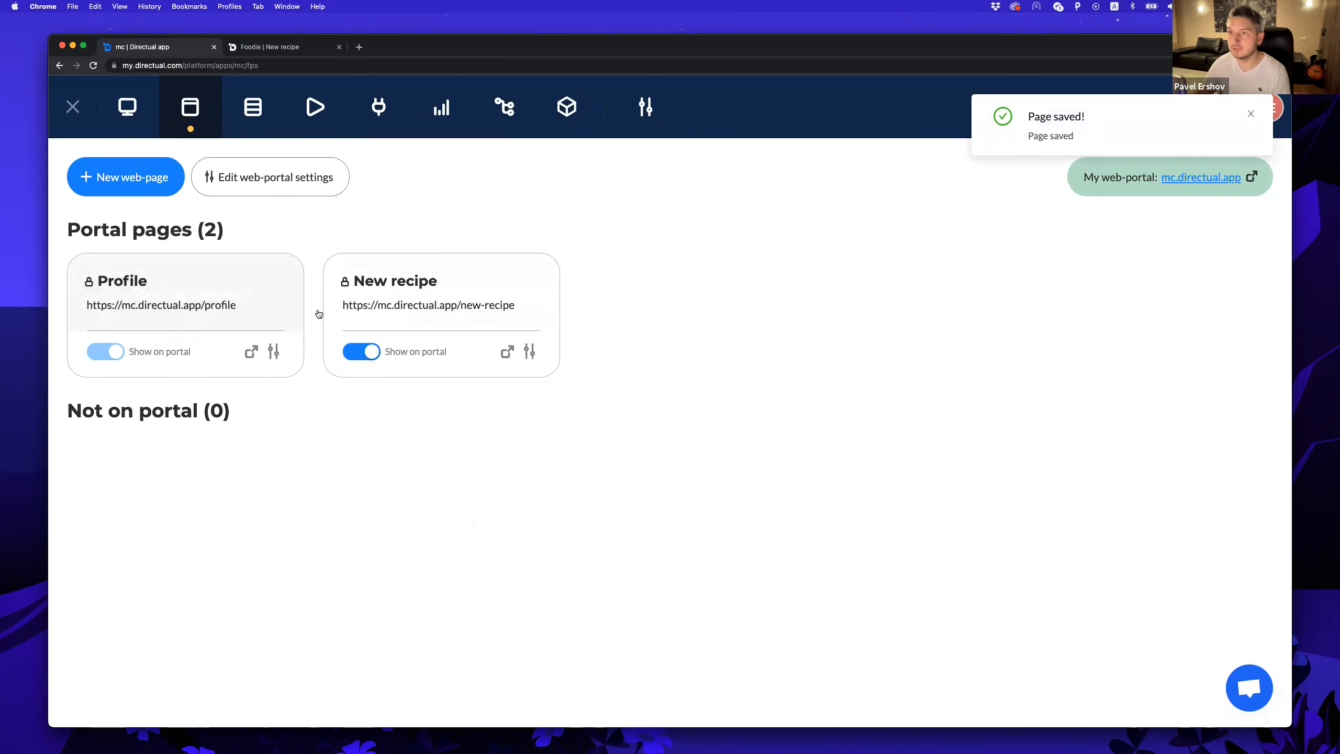
{"action": "mouse_move", "coordinate": [349, 298]}
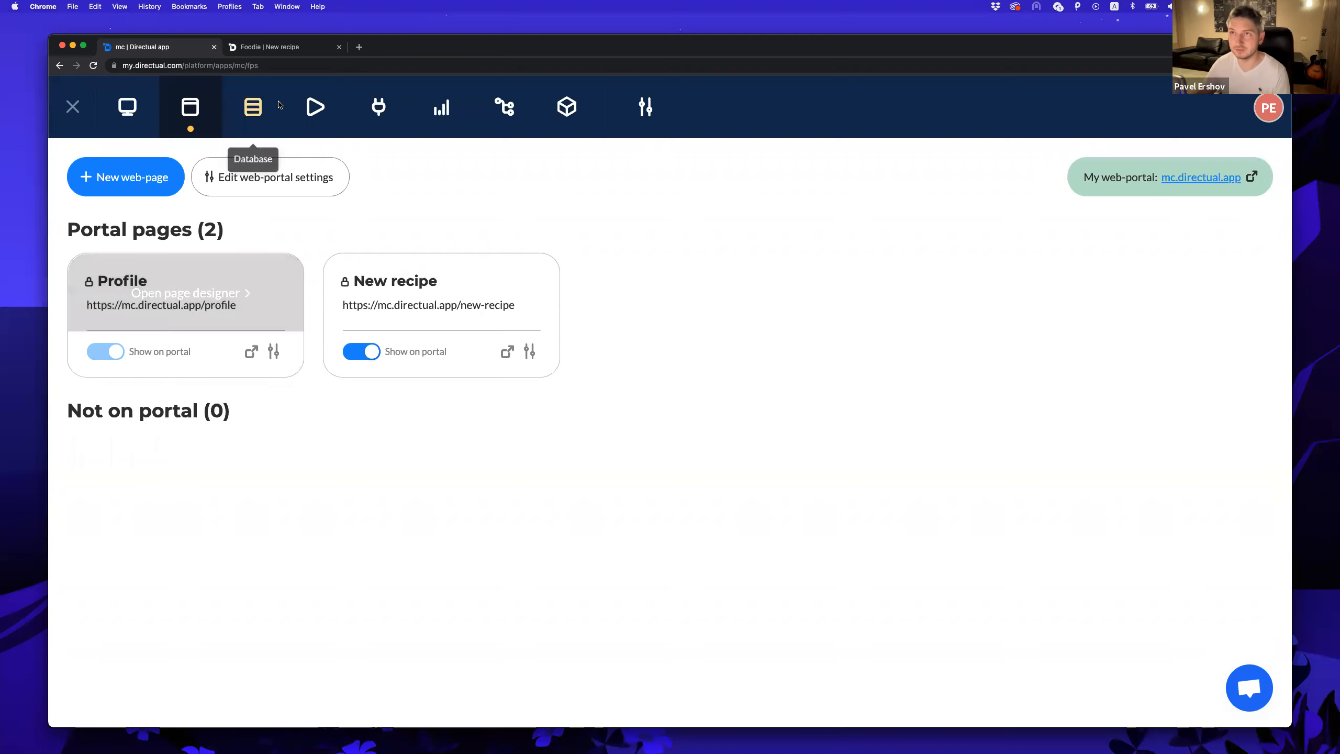
{"action": "left_click", "coordinate": [281, 46]}
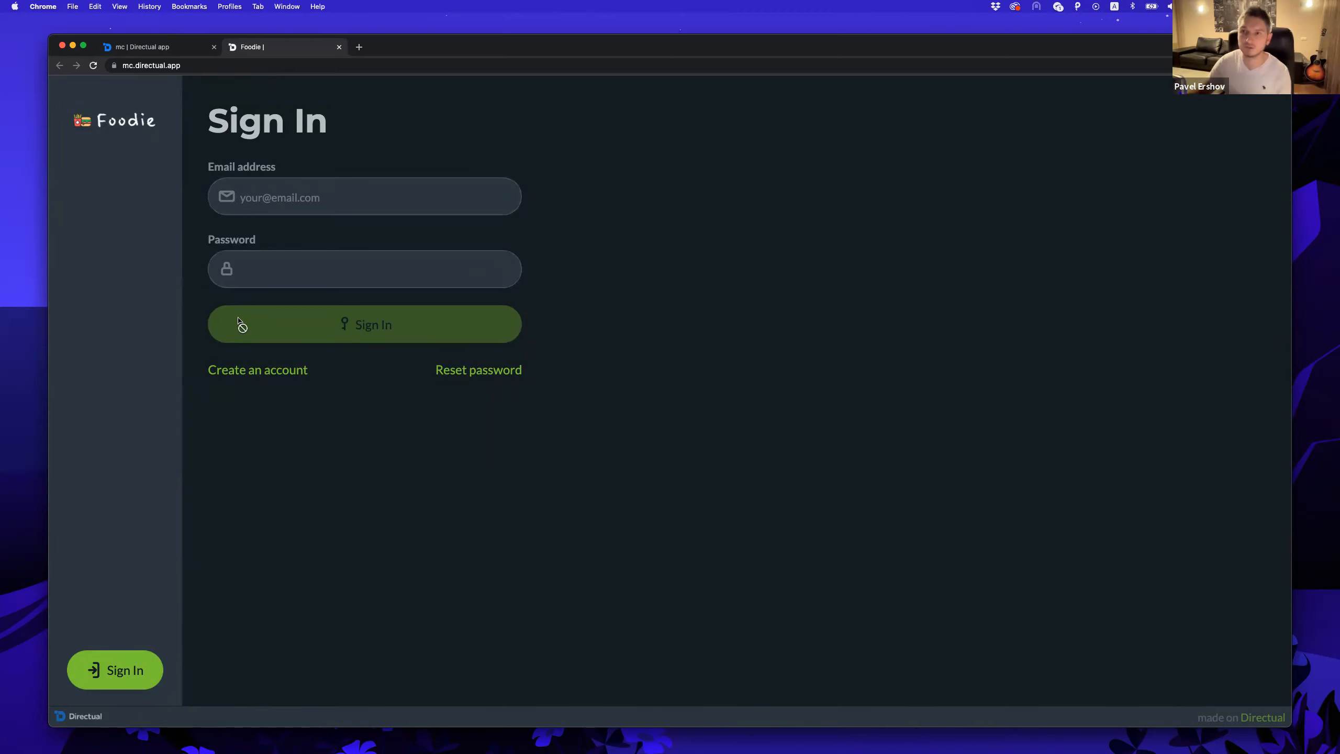
Start a new Foodie account and enter the user's first and last name.
{"action": "left_click", "coordinate": [246, 373]}
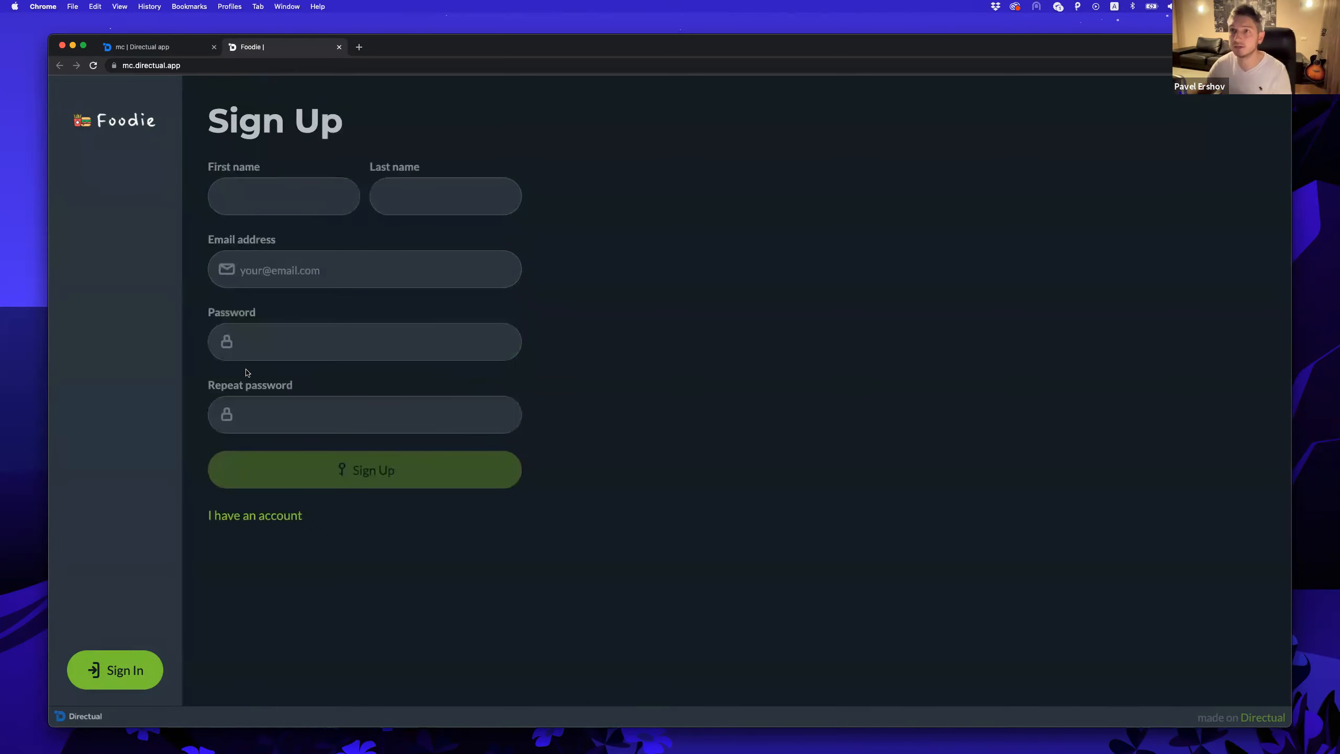
{"action": "left_click", "coordinate": [276, 199]}
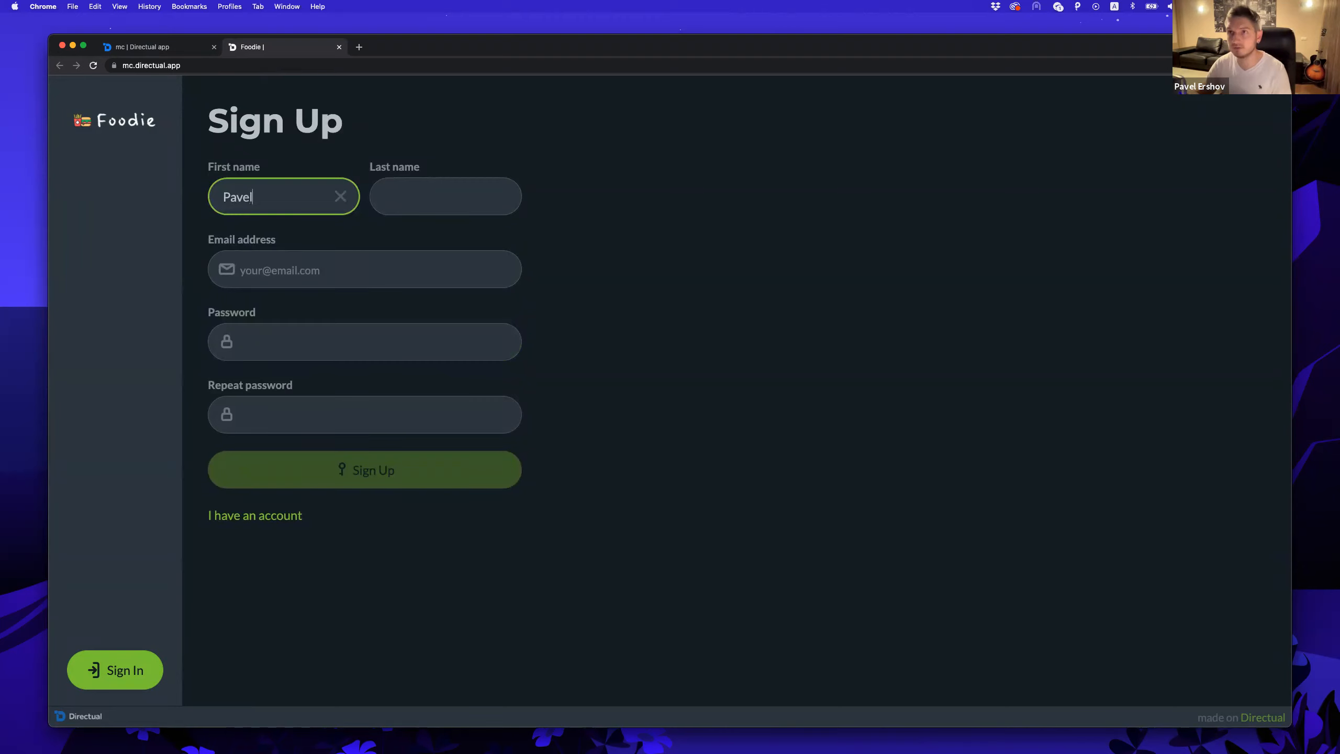
{"action": "key", "text": "Tab"}
Add the email and the password twice, submit the sign-up, and return to Directual.
{"action": "key", "text": "Tab"}
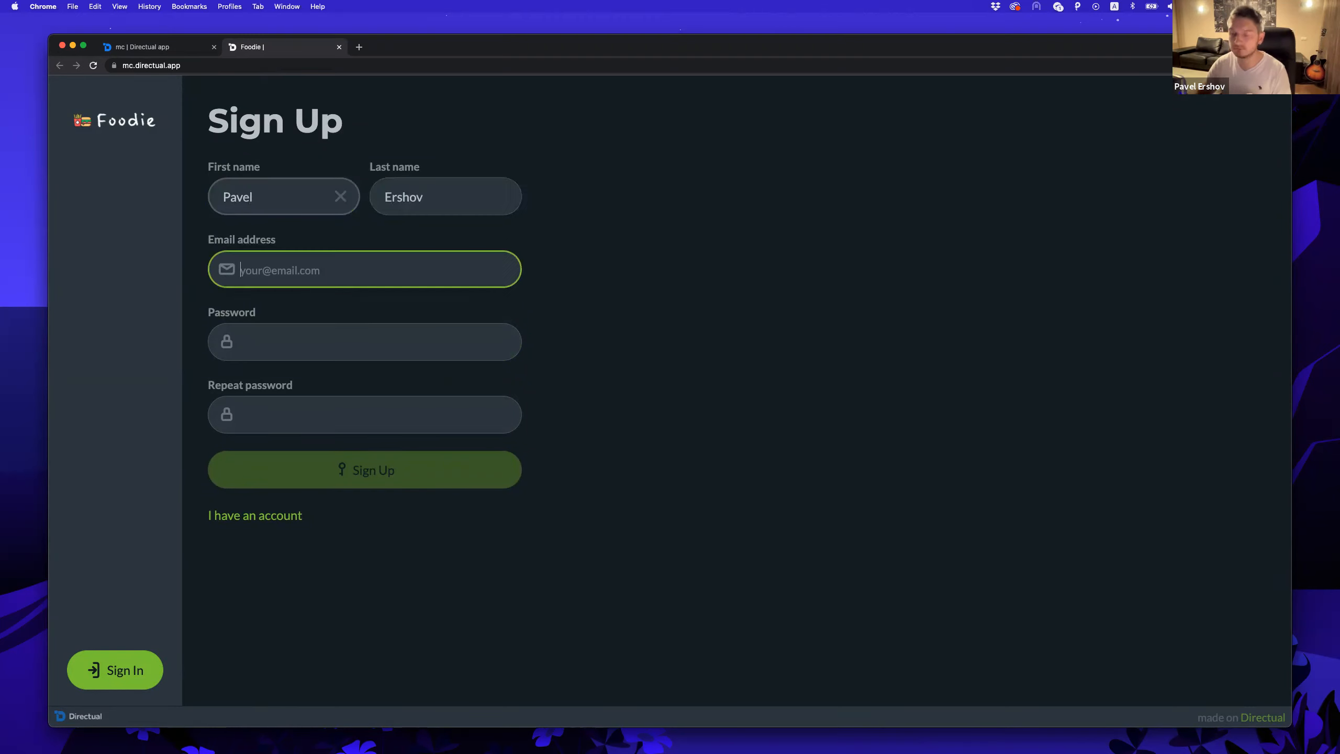
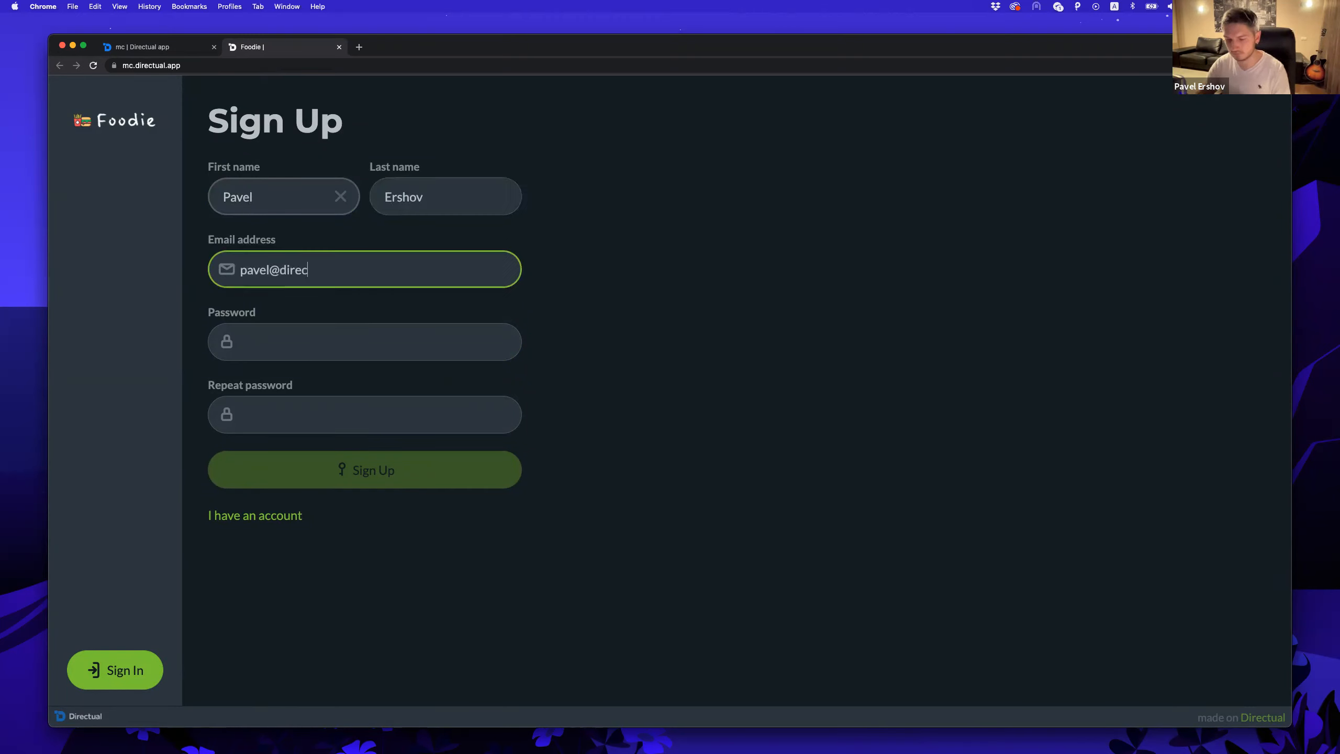
{"action": "key", "text": "Tab"}
{"action": "type", "text": "123"}
{"action": "key", "text": "Tab"}
{"action": "type", "text": "123"}
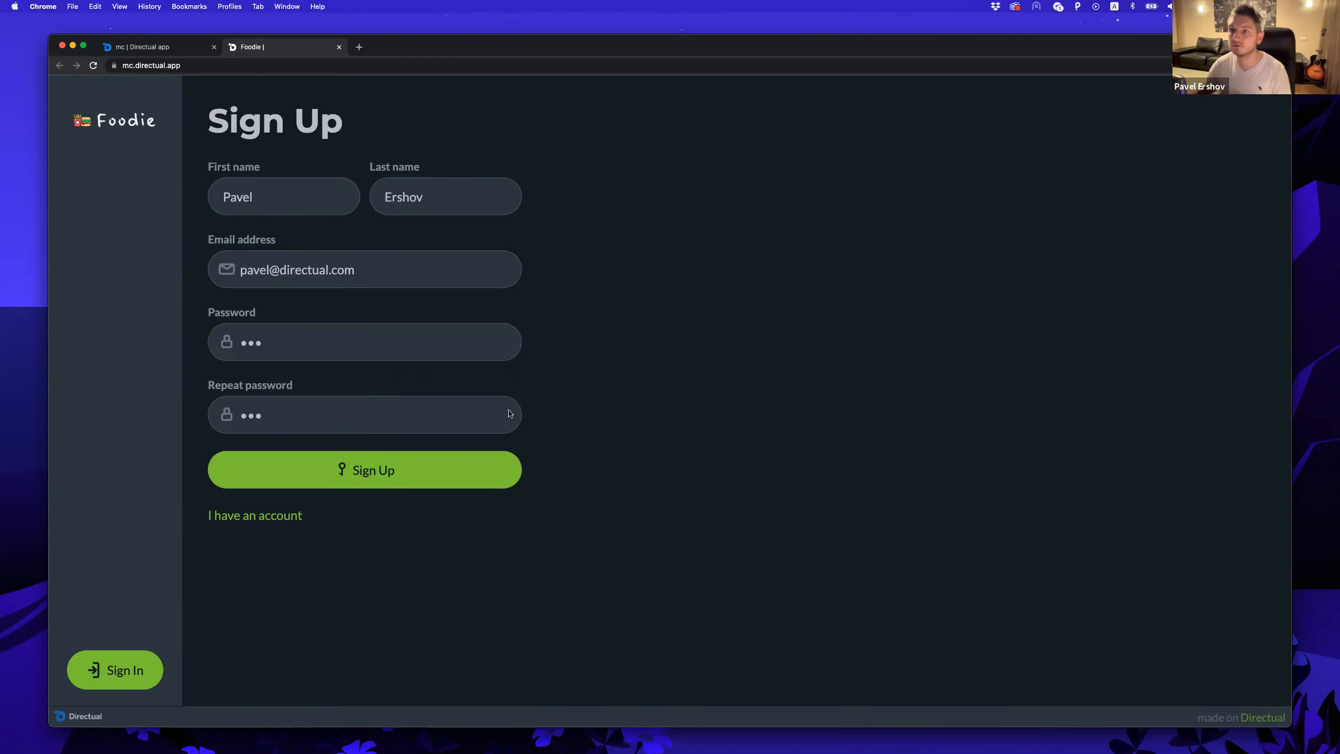
{"action": "left_click", "coordinate": [366, 473]}
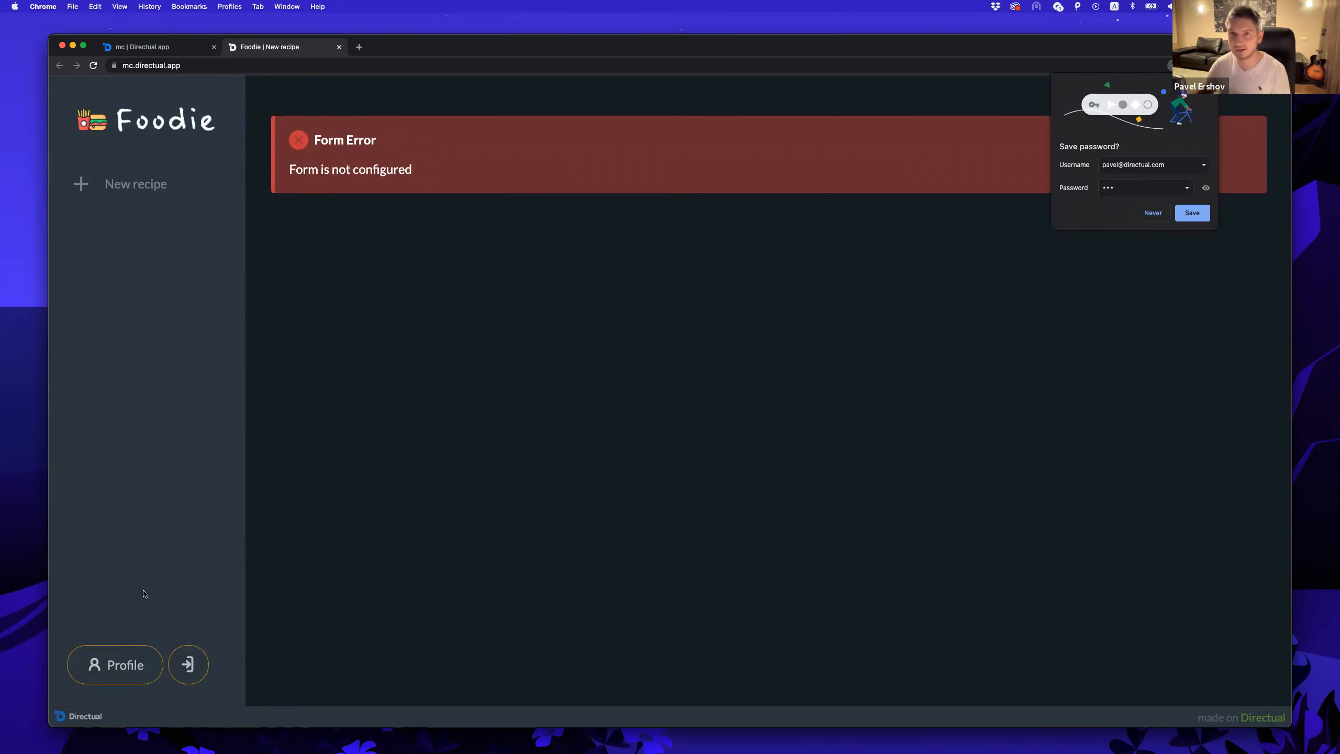
{"action": "left_click", "coordinate": [158, 48]}
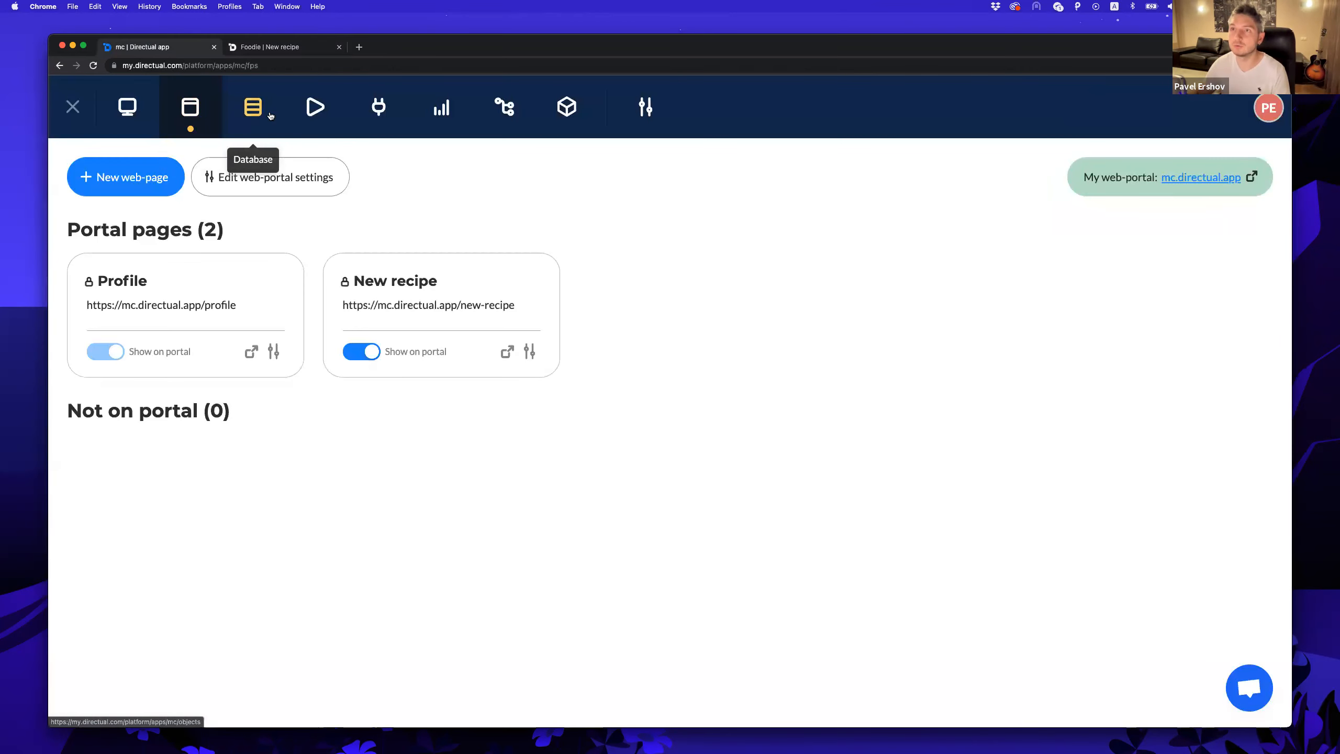
Preview the newly registered user in the App users table, then close the preview.
{"action": "left_click", "coordinate": [254, 107]}
{"action": "left_click", "coordinate": [155, 291]}
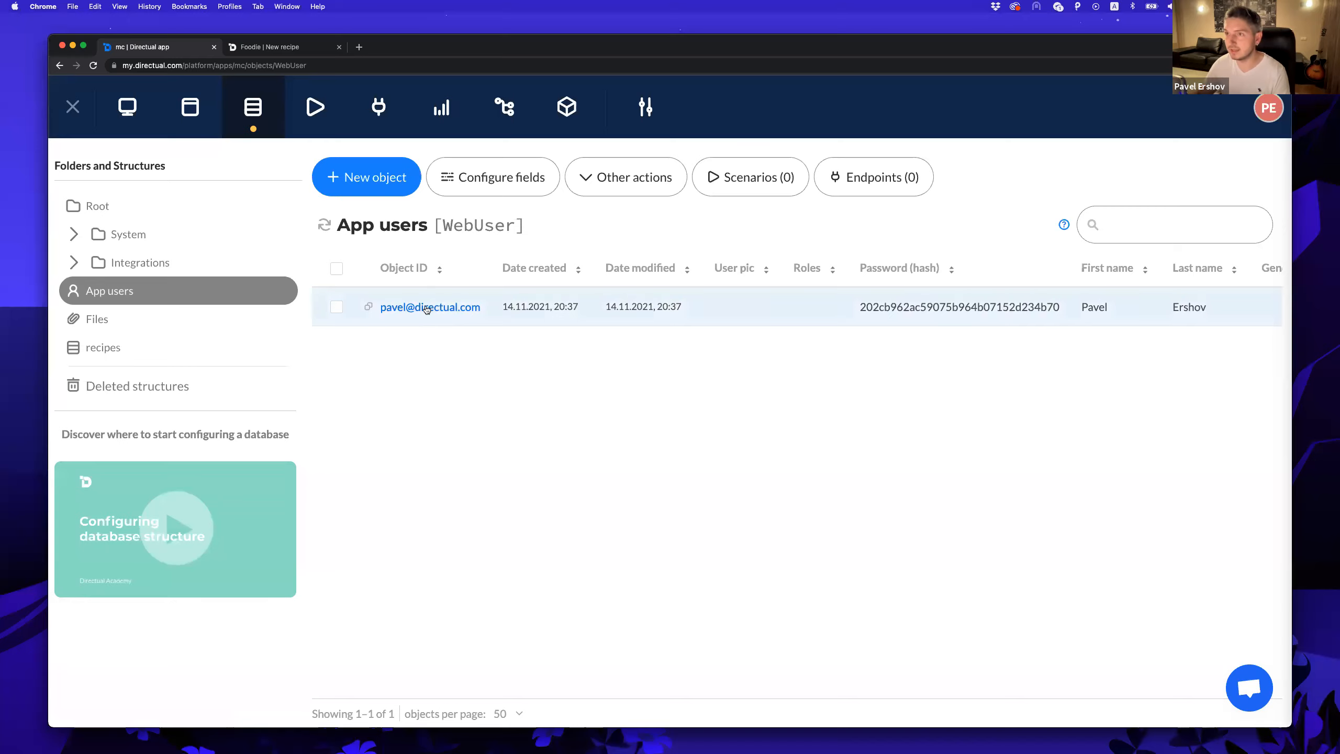
{"action": "left_click", "coordinate": [428, 308]}
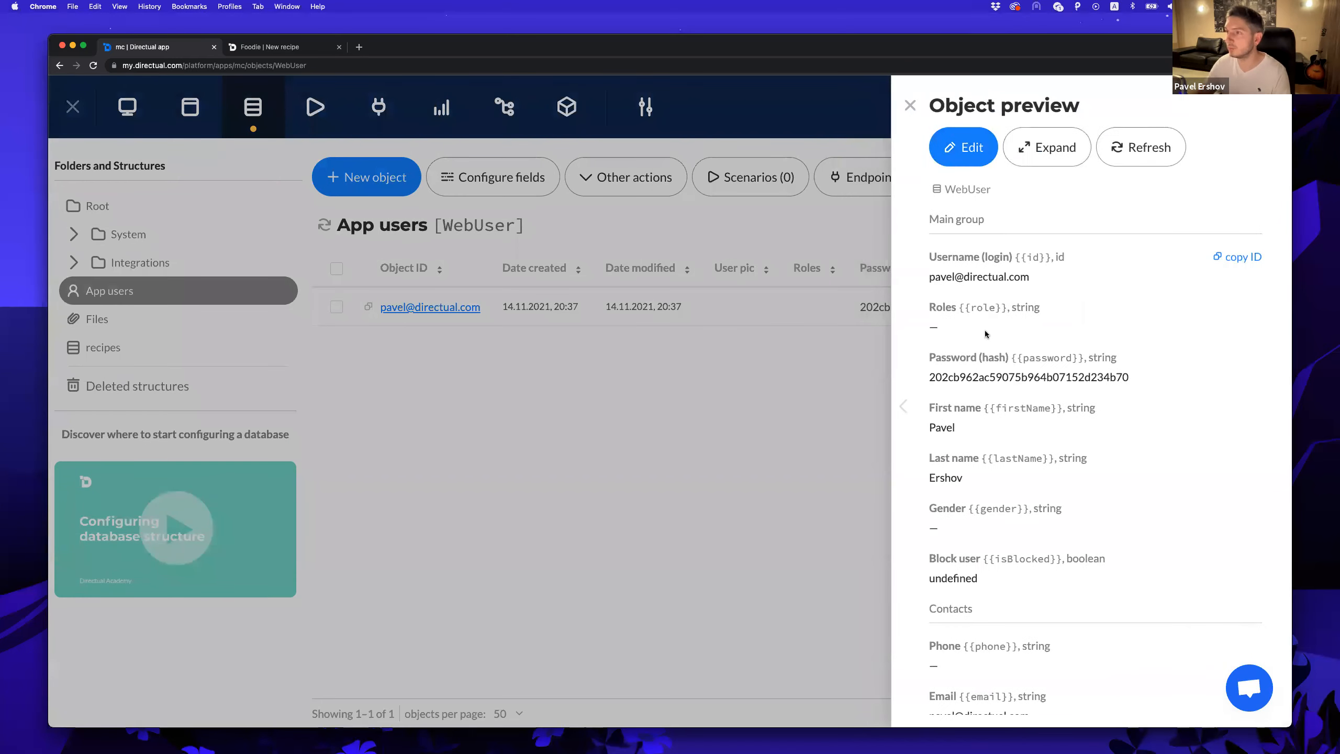
{"action": "left_click_drag", "start_coordinate": [930, 275], "coordinate": [1030, 276]}
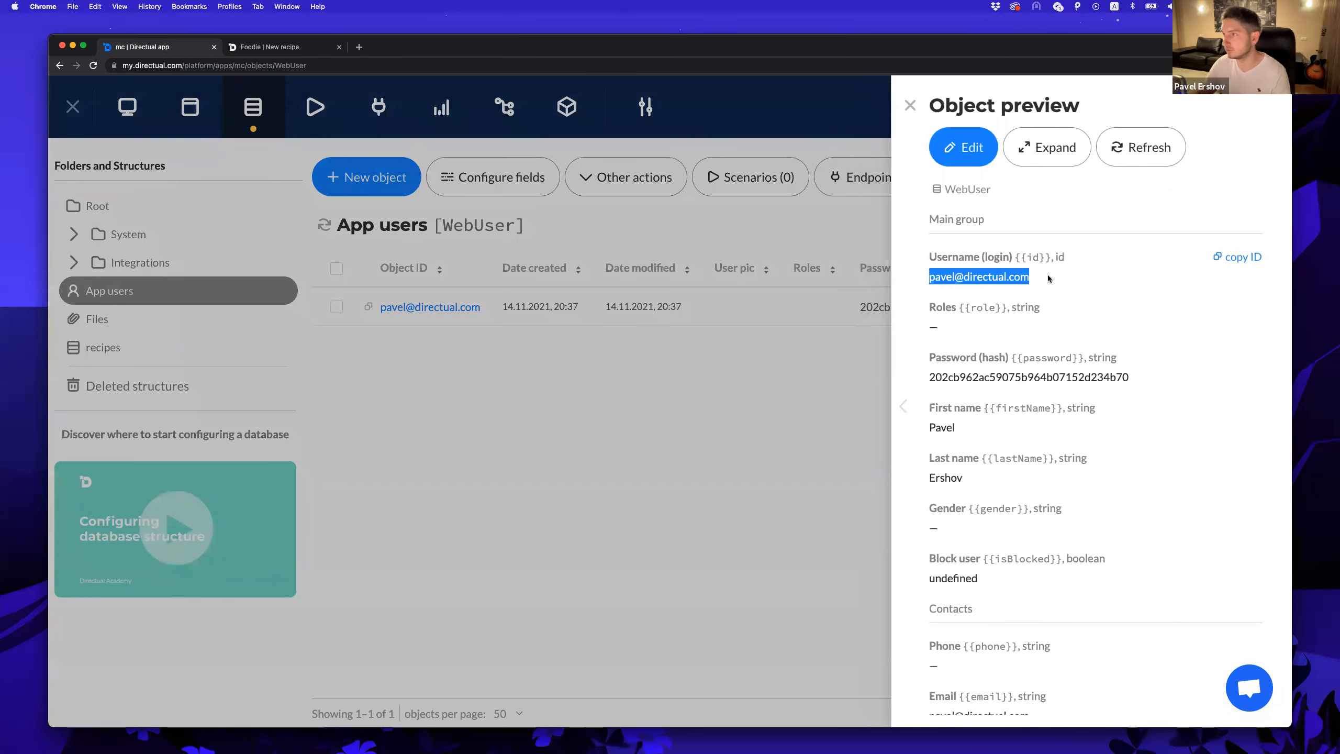
{"action": "scroll", "coordinate": [957, 298], "scroll_direction": "down", "scroll_amount": 2}
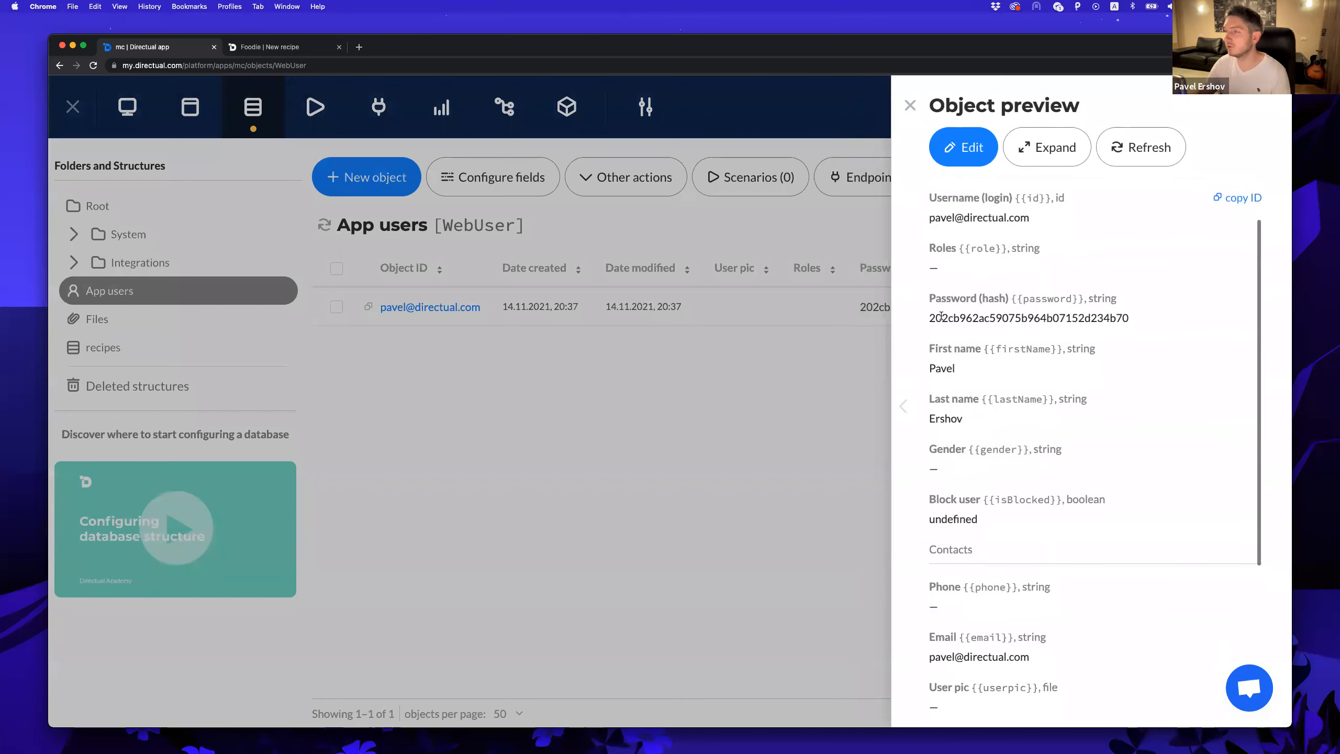
{"action": "scroll", "coordinate": [1092, 313], "scroll_direction": "down", "scroll_amount": 8}
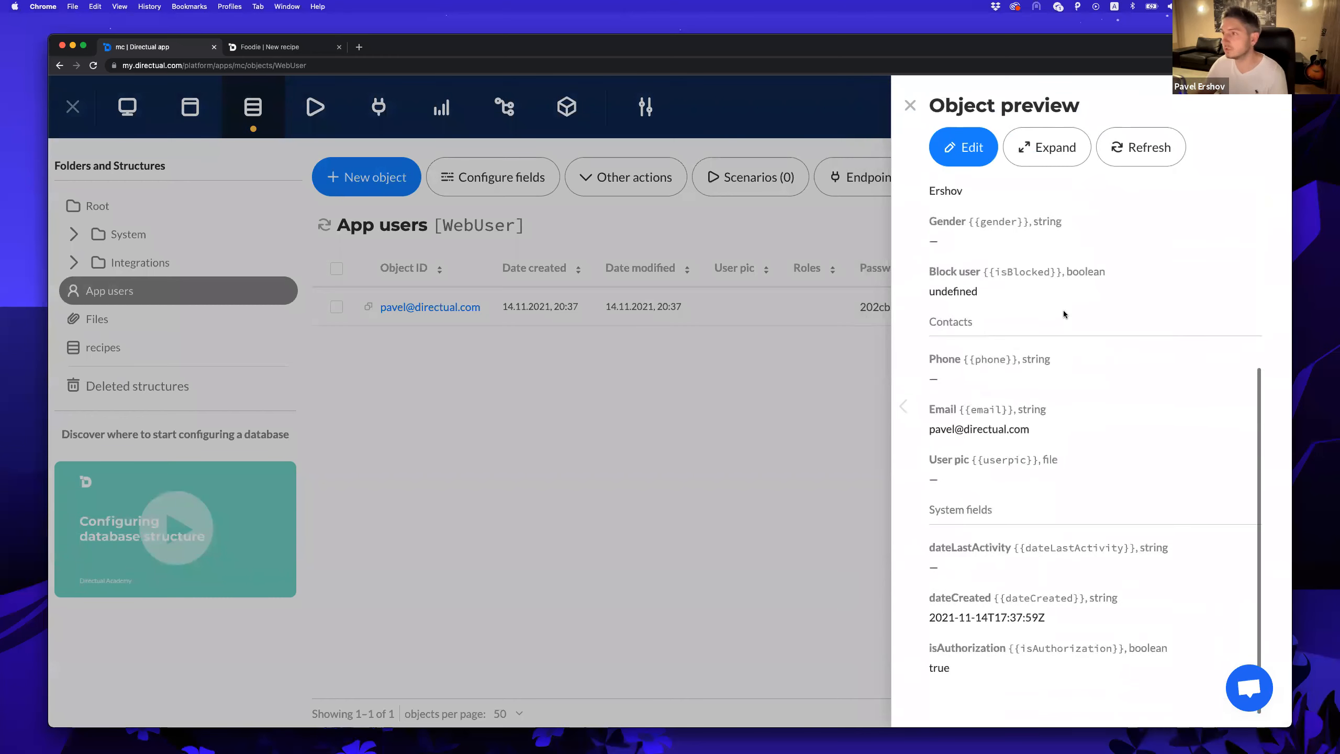
{"action": "scroll", "coordinate": [1064, 314], "scroll_direction": "up", "scroll_amount": 5}
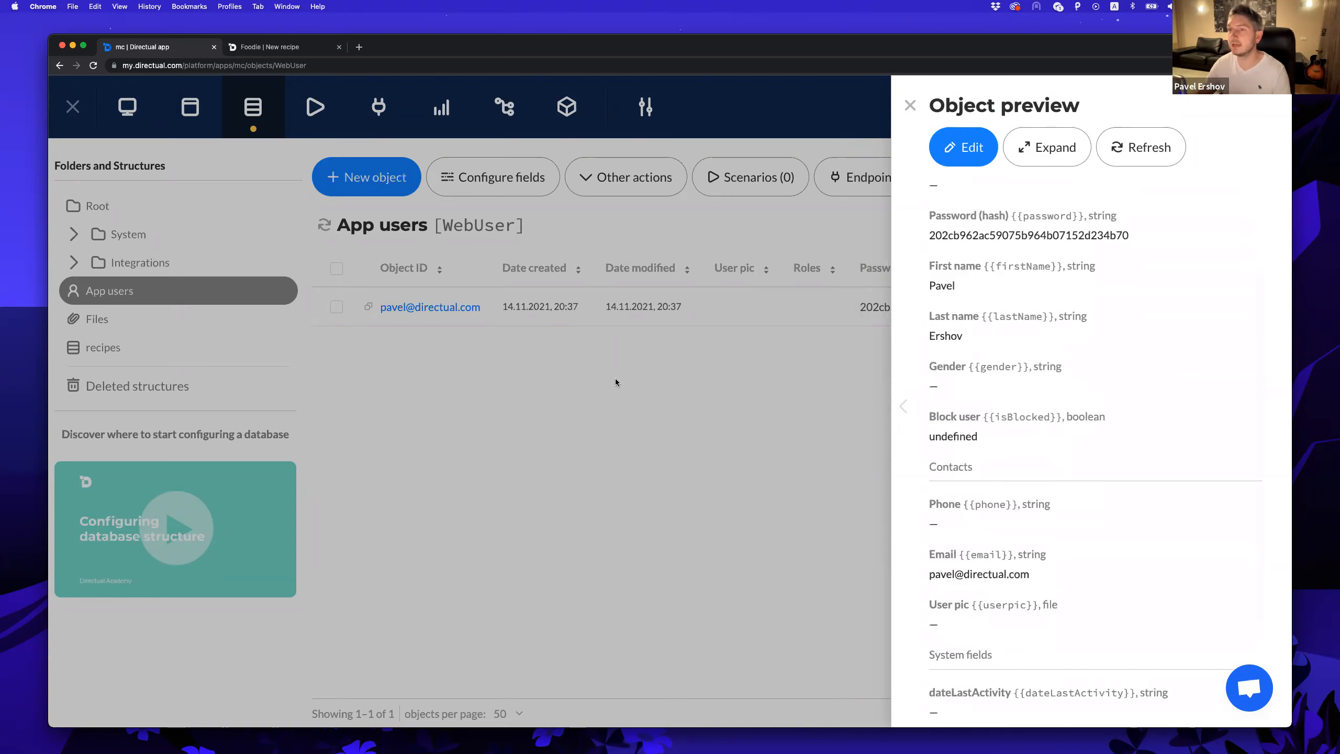
{"action": "left_click", "coordinate": [616, 378]}
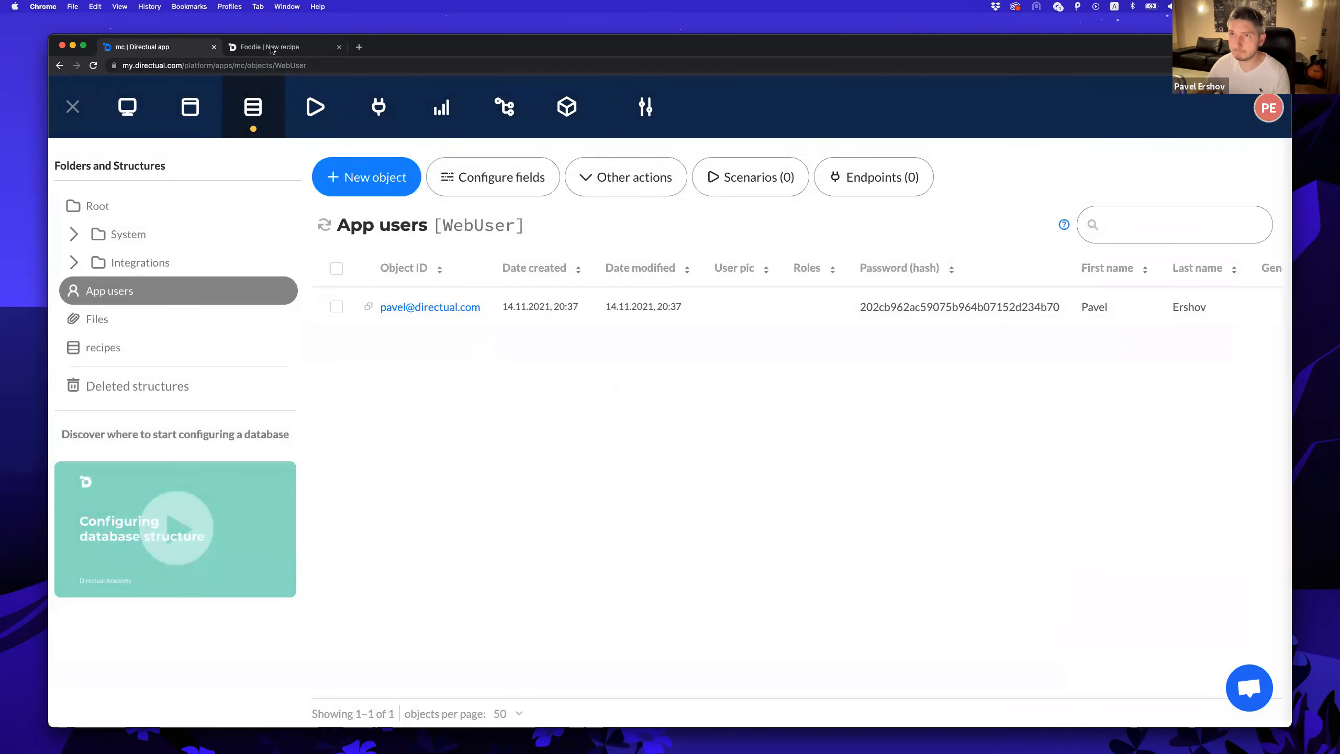
Sign out of the Foodie portal and open Directual's plugins catalogue.
{"action": "left_click", "coordinate": [265, 49]}
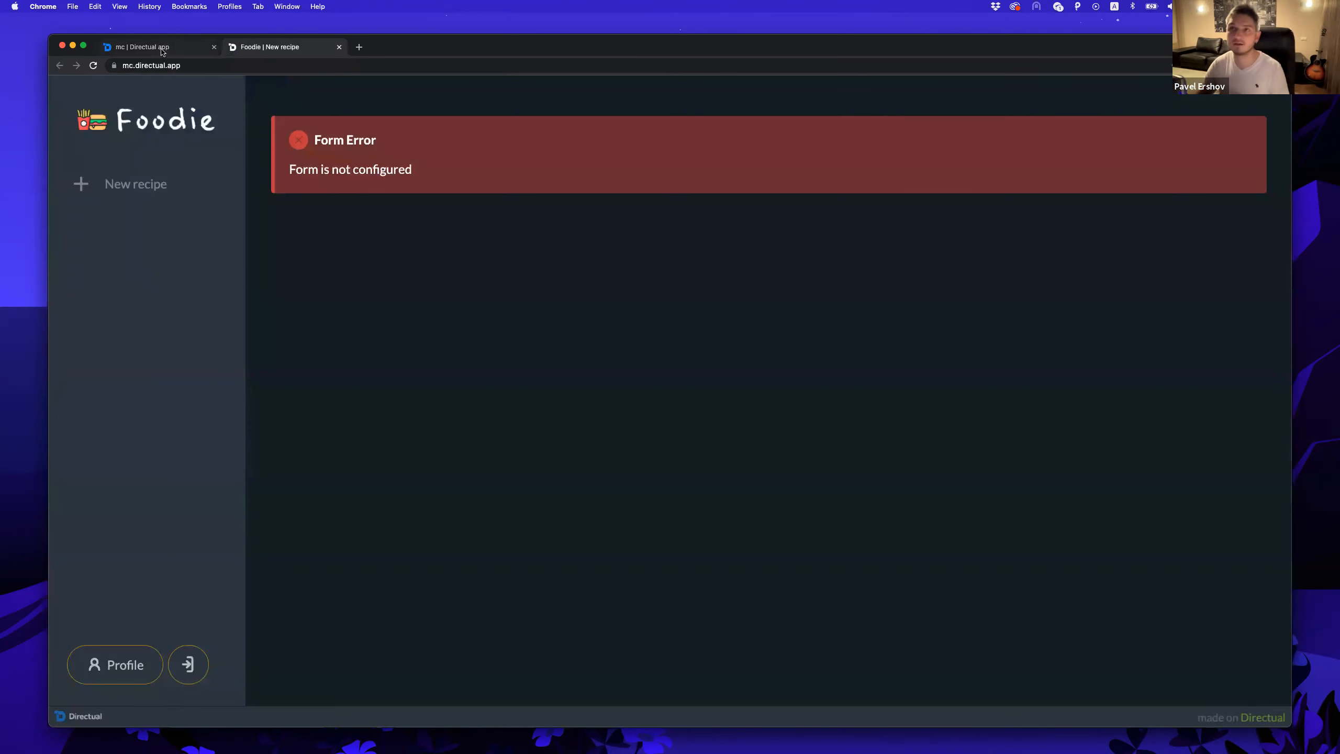
{"action": "left_click", "coordinate": [163, 50]}
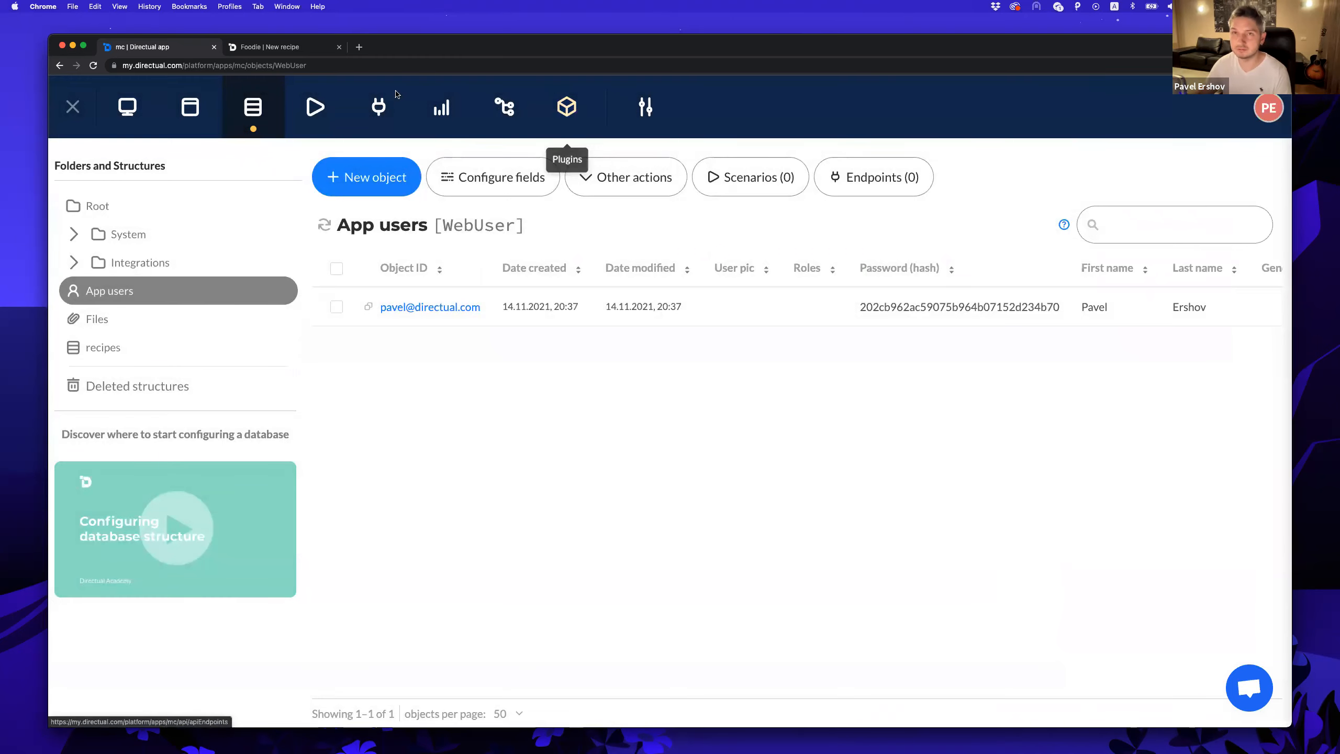
{"action": "left_click", "coordinate": [278, 48]}
{"action": "left_click", "coordinate": [189, 664]}
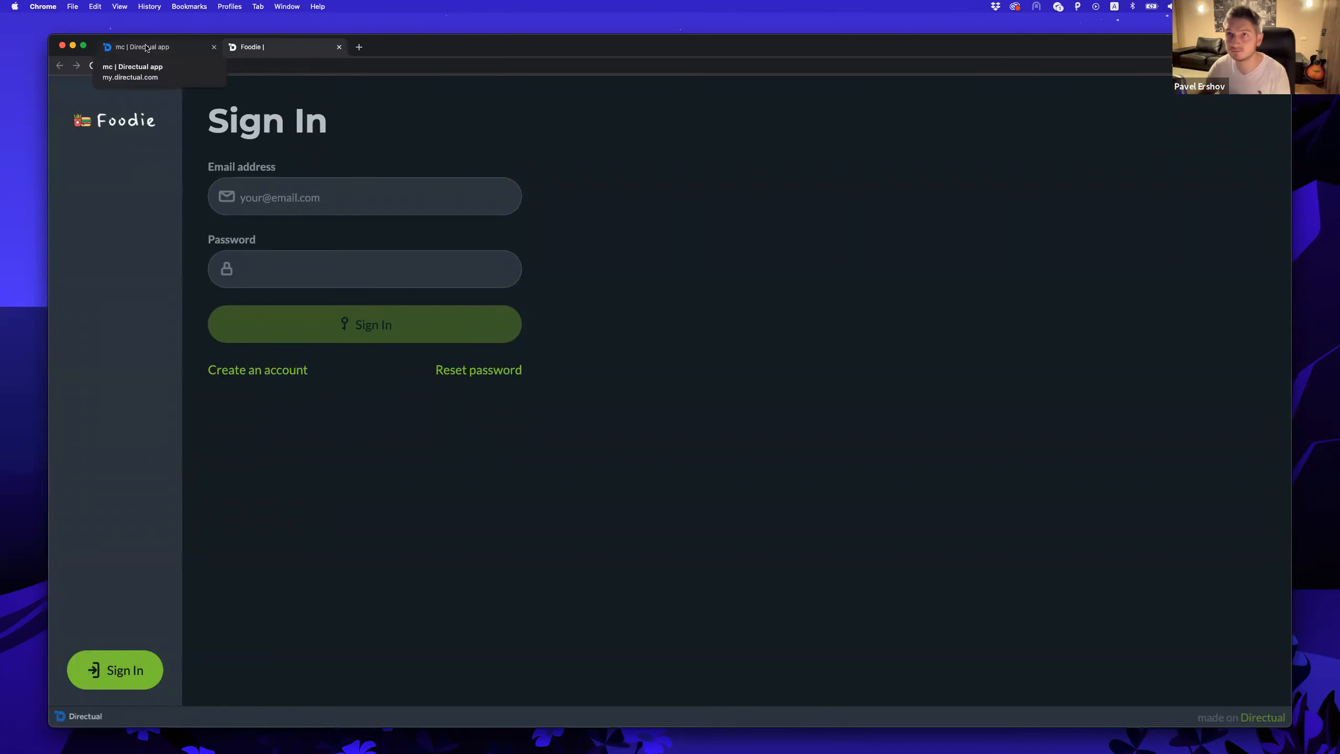
{"action": "left_click", "coordinate": [147, 47]}
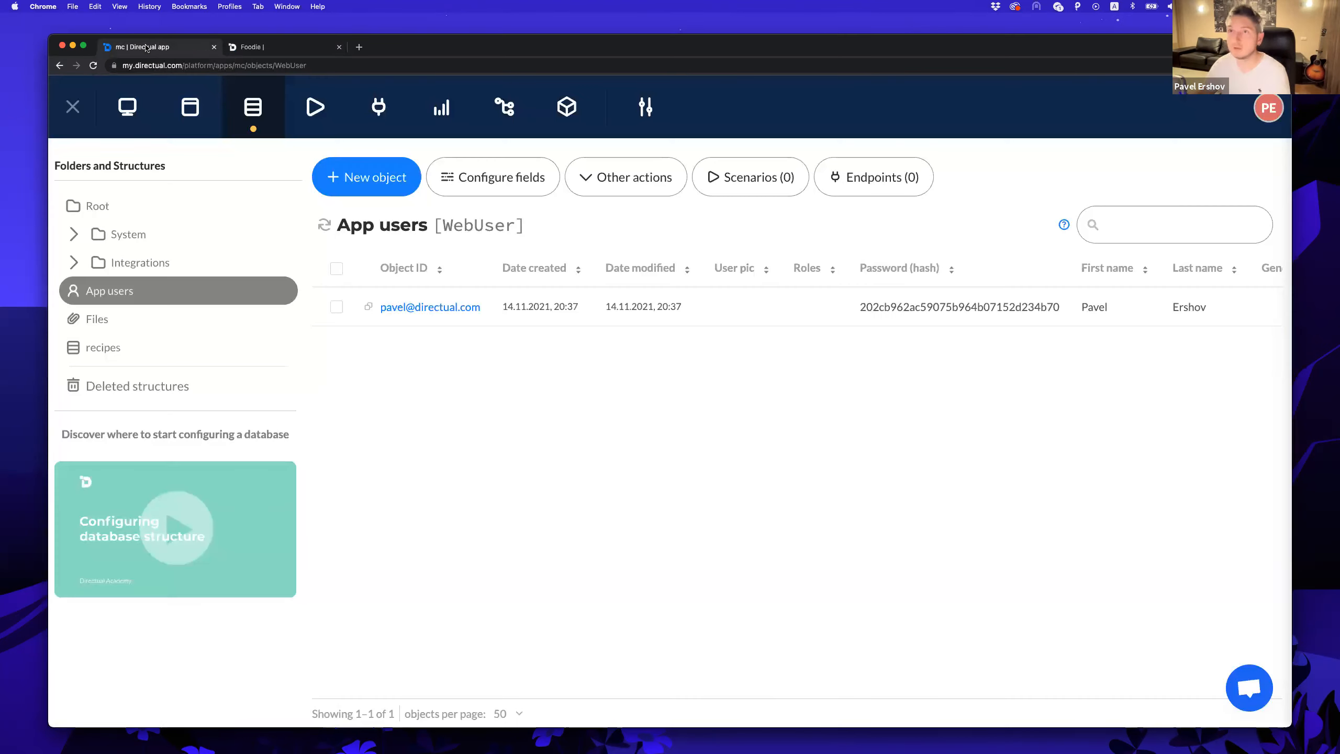
{"action": "left_click", "coordinate": [567, 112]}
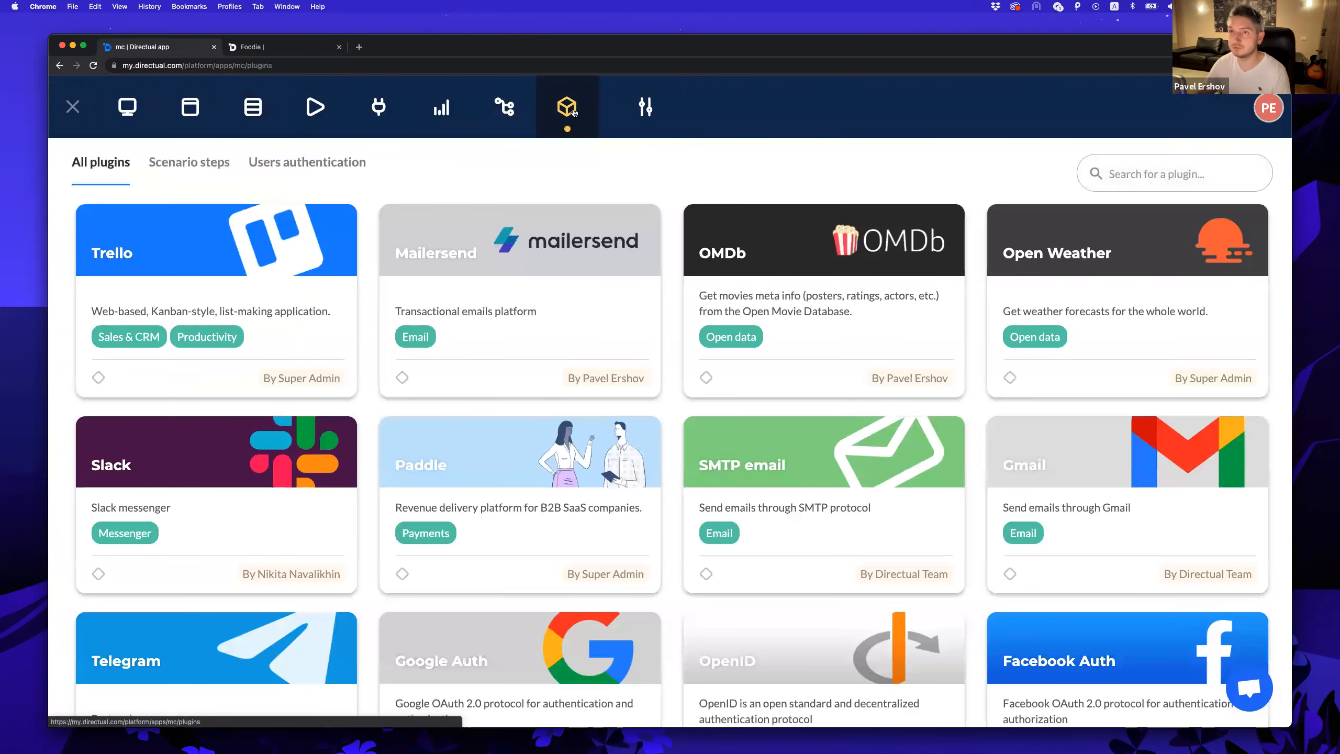
Open the Facebook Auth plugin under user authentication and read its OAuth documentation.
{"action": "left_click", "coordinate": [315, 159]}
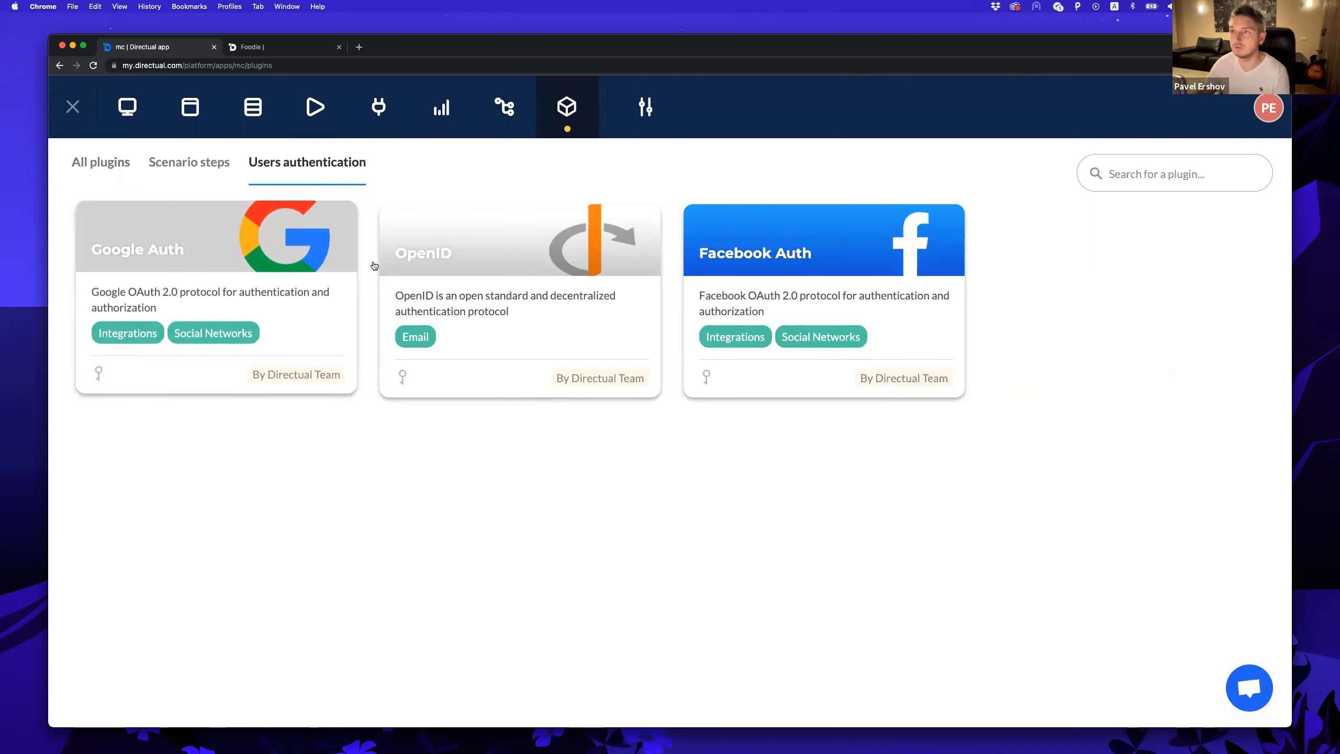
{"action": "left_click", "coordinate": [846, 266]}
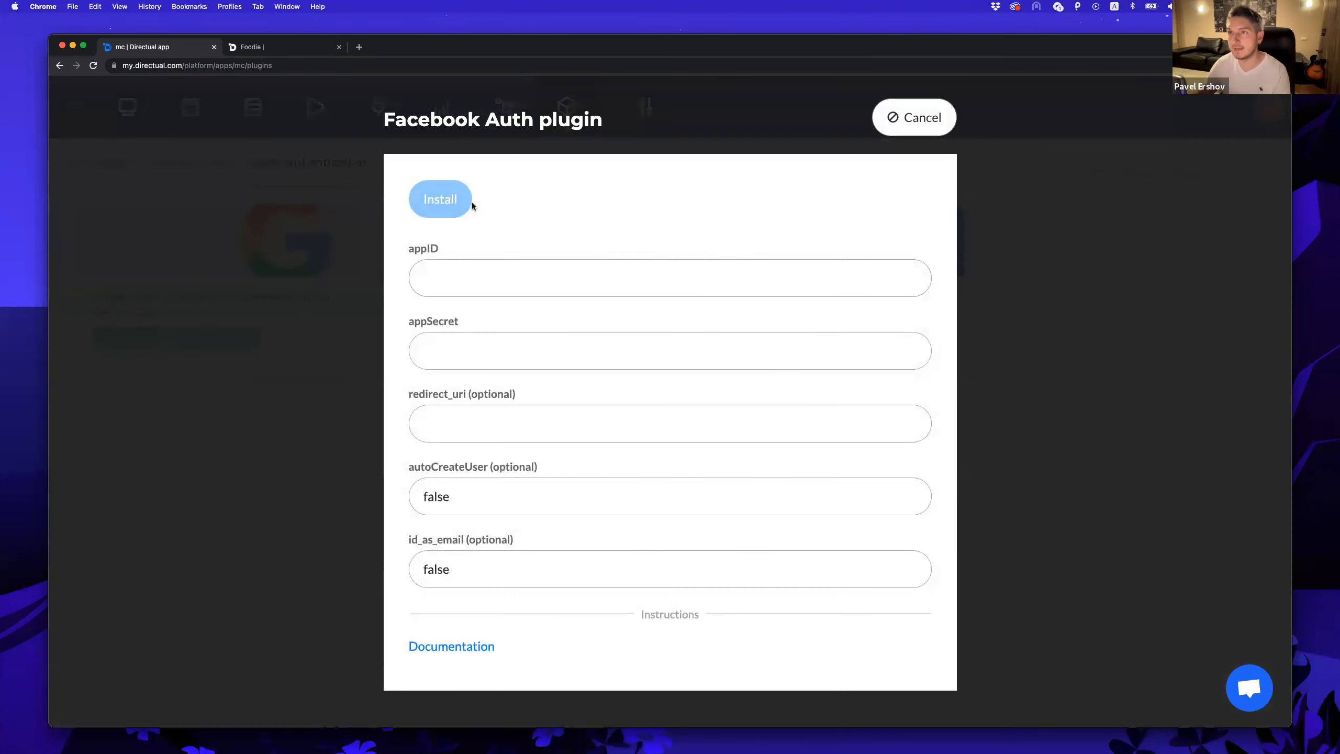
{"action": "left_click", "coordinate": [470, 650]}
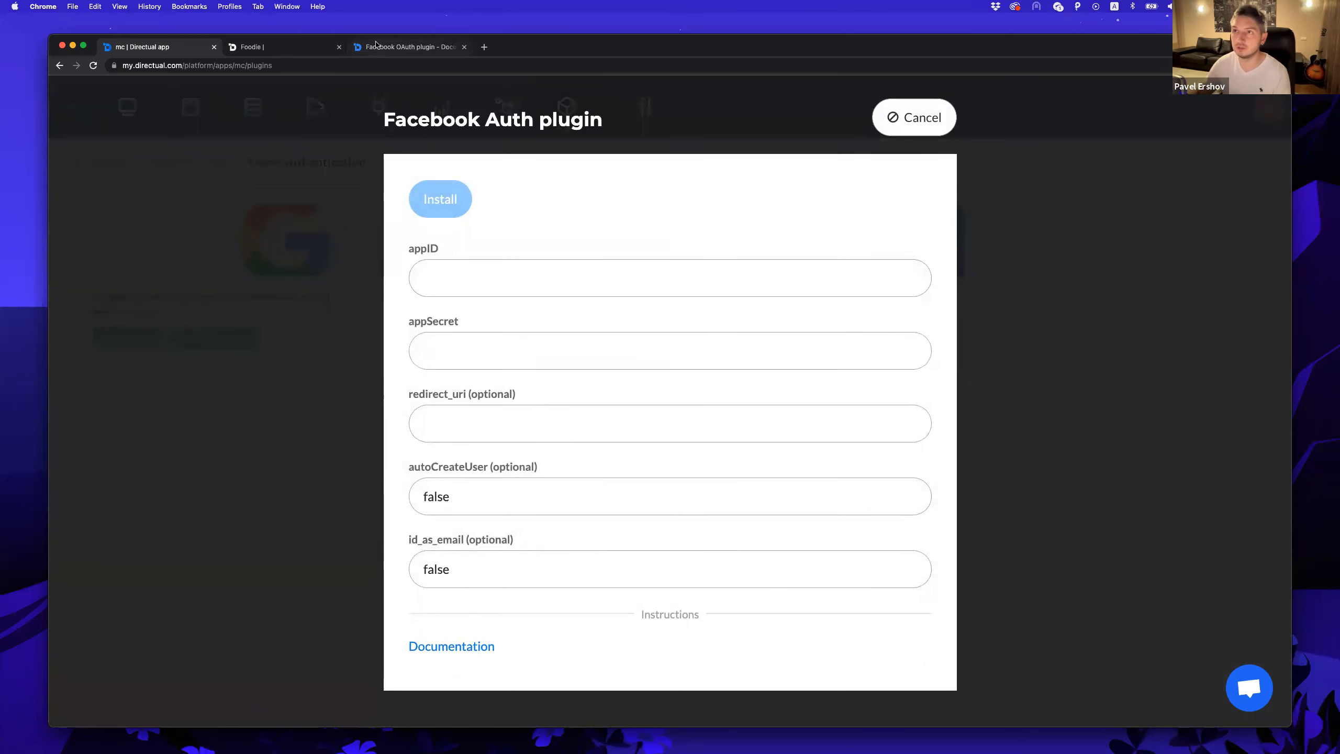
{"action": "left_click", "coordinate": [374, 49]}
{"action": "scroll", "coordinate": [380, 248], "scroll_direction": "down", "scroll_amount": 3}
{"action": "scroll", "coordinate": [381, 248], "scroll_direction": "down", "scroll_amount": 10}
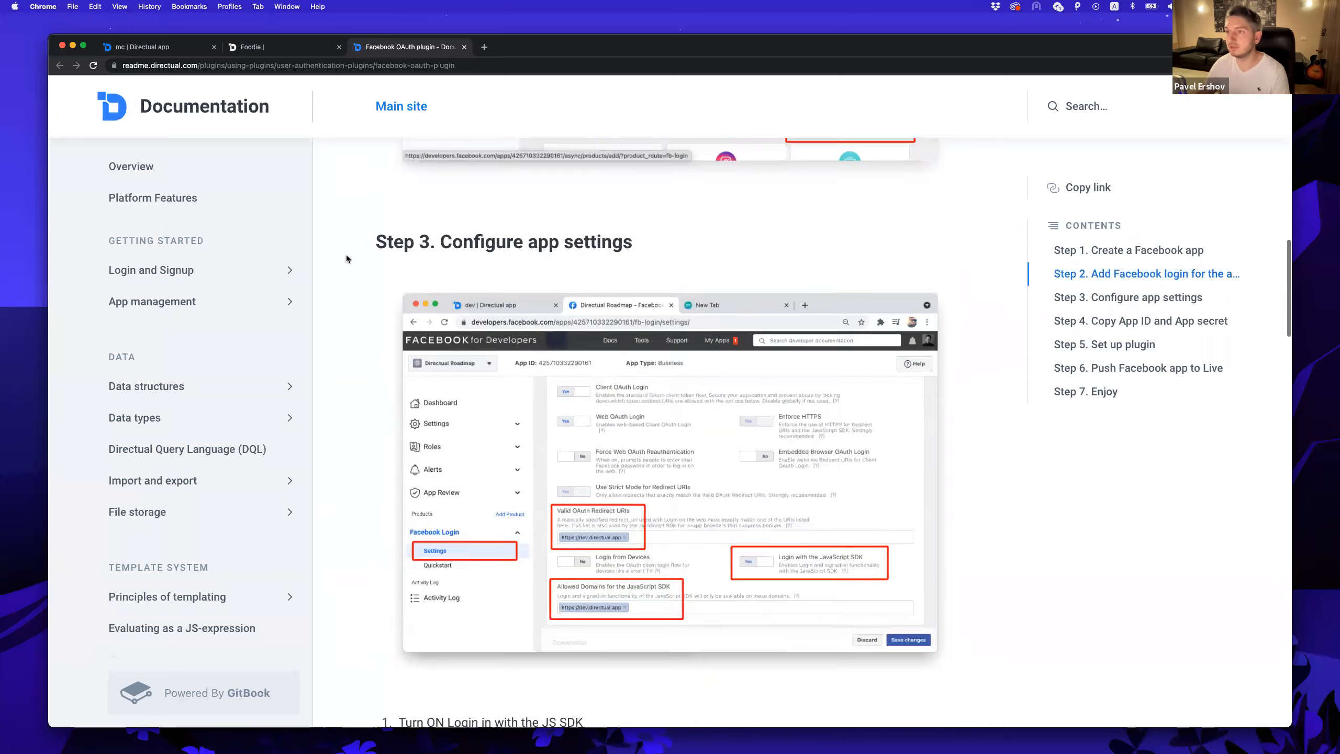
{"action": "scroll", "coordinate": [323, 356], "scroll_direction": "down", "scroll_amount": 10}
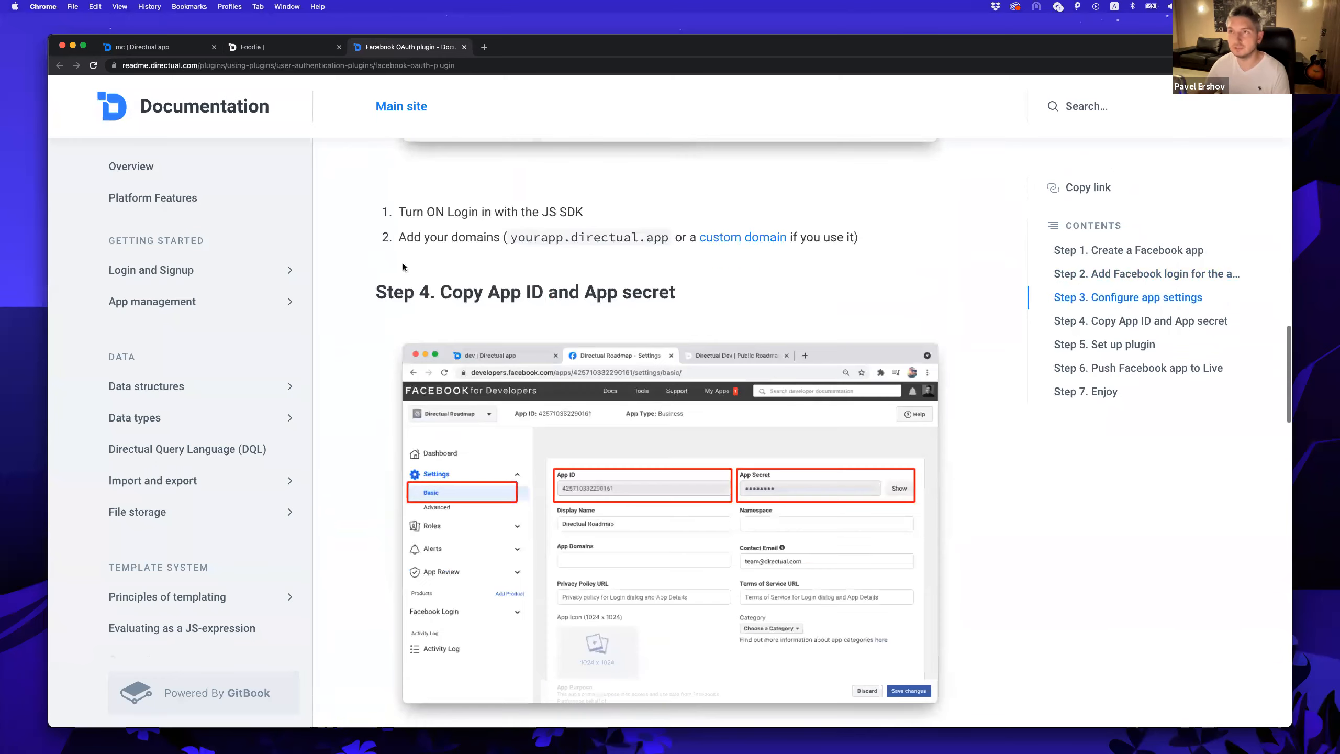
{"action": "left_click", "coordinate": [464, 48]}
Paste the Facebook app ID into appID and the app secret into appSecret.
{"action": "left_click", "coordinate": [459, 279]}
{"action": "key", "text": "shift+super+v"}
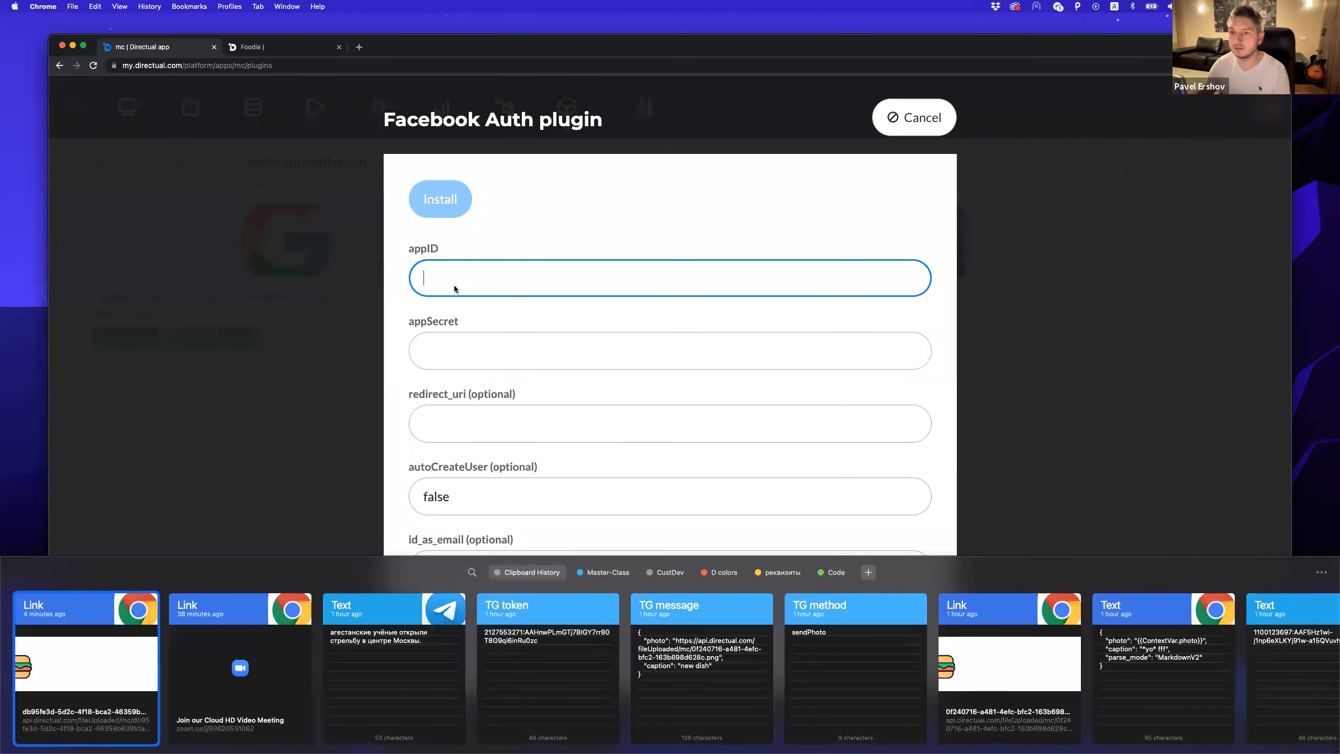
{"action": "left_click", "coordinate": [587, 573]}
{"action": "double_click", "coordinate": [719, 660]}
{"action": "left_click", "coordinate": [486, 352]}
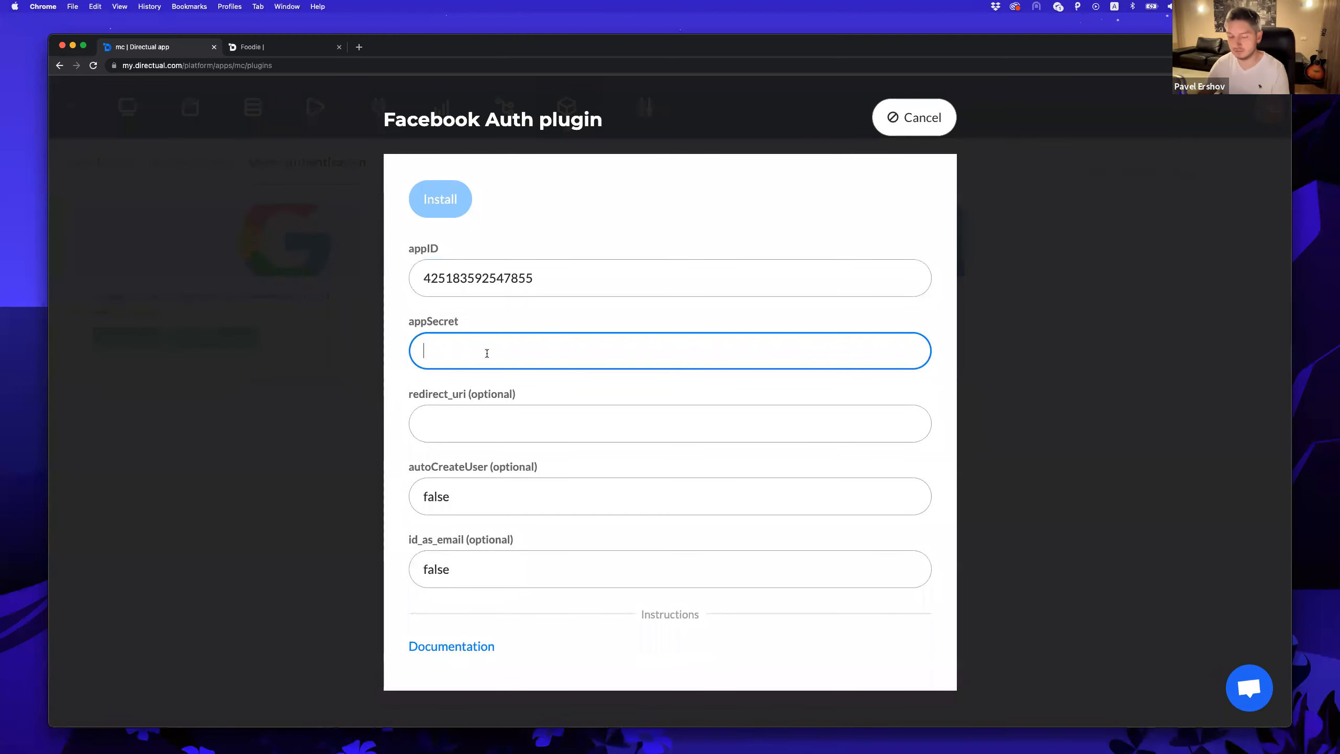
{"action": "key", "text": "shift+super+v"}
{"action": "double_click", "coordinate": [519, 606]}
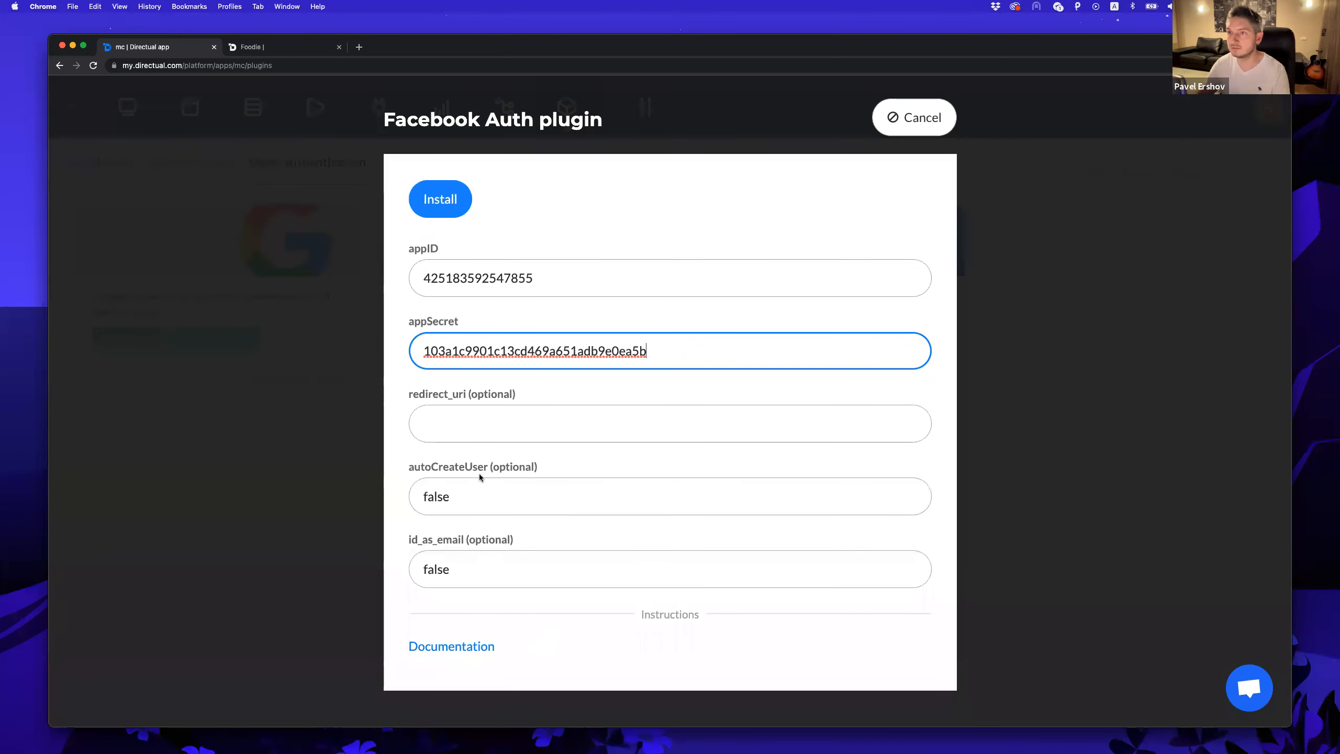
Set autoCreateUser and id_as_email to true and install Facebook Auth.
{"action": "left_click", "coordinate": [469, 505]}
{"action": "double_click", "coordinate": [467, 504]}
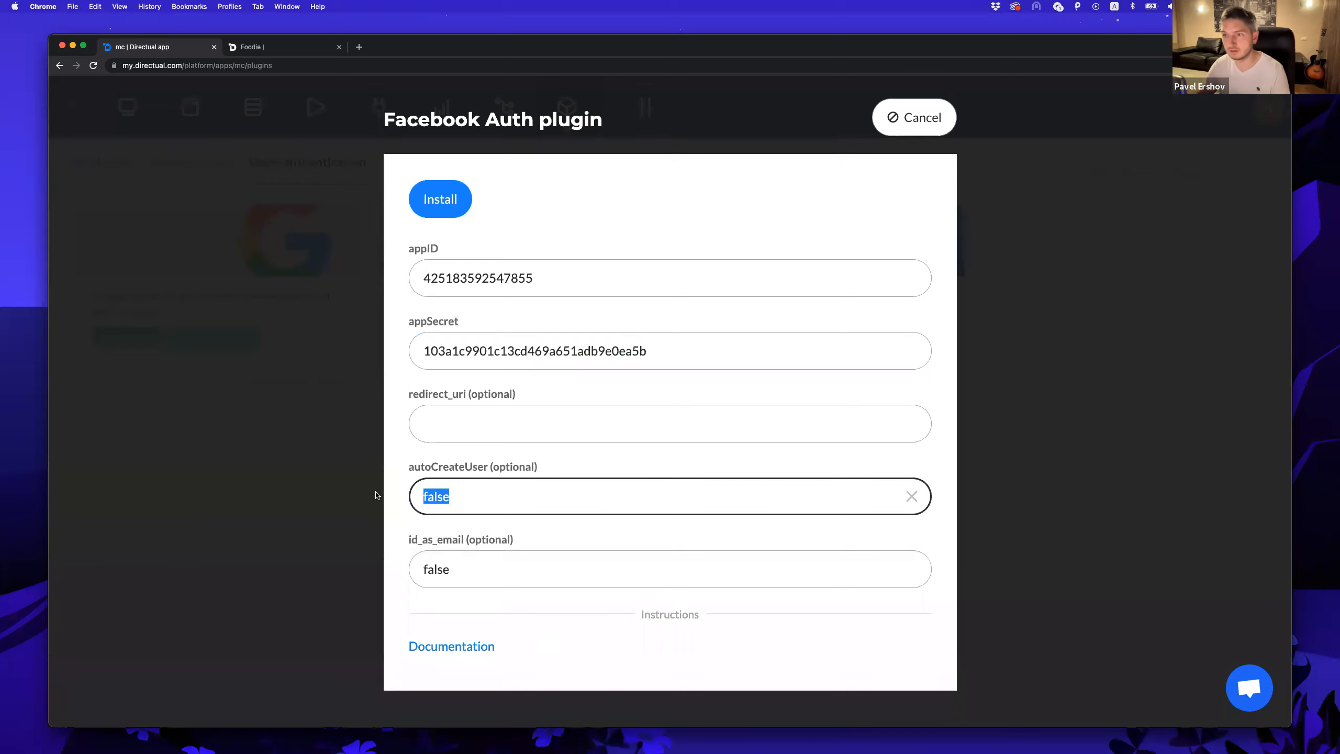
{"action": "type", "text": "true"}
{"action": "left_click", "coordinate": [413, 567]}
{"action": "double_click", "coordinate": [413, 568]}
{"action": "type", "text": "true"}
{"action": "left_click", "coordinate": [438, 200]}
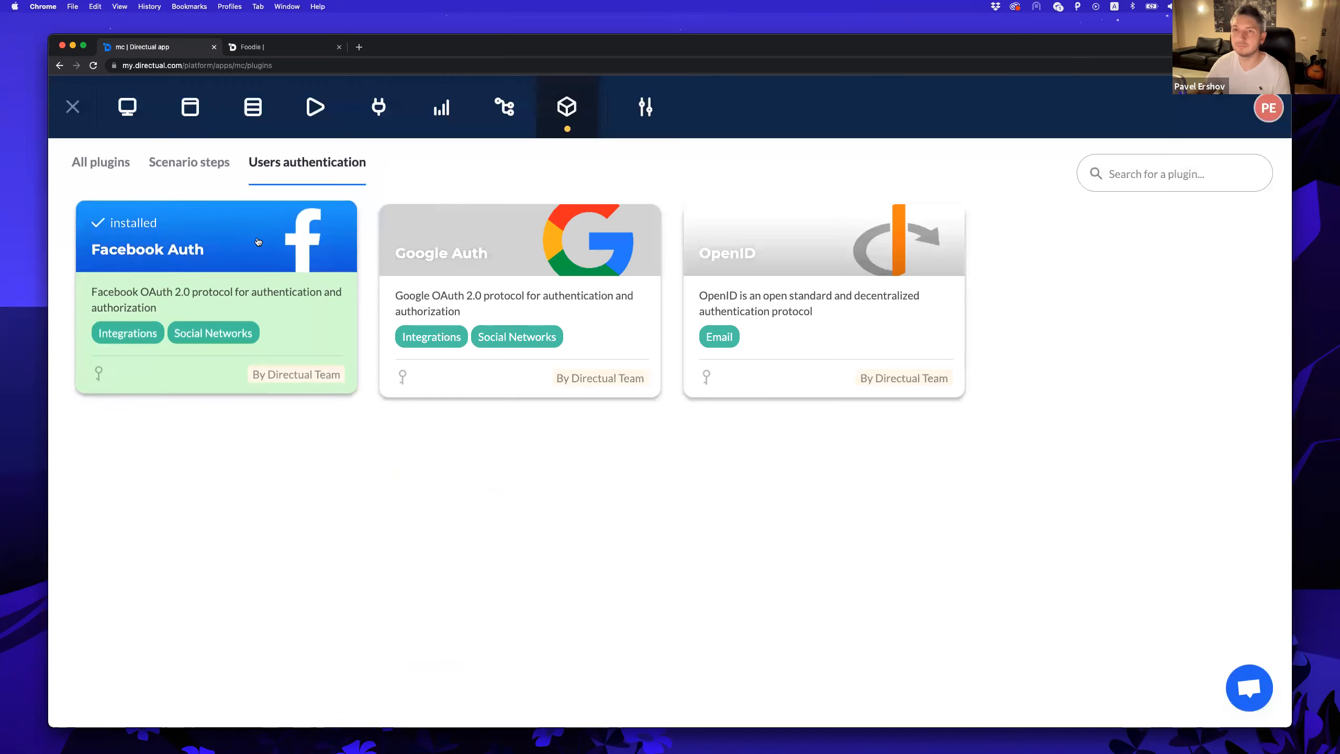
Reload the Foodie portal and sign in with Facebook.
{"action": "left_click", "coordinate": [269, 52]}
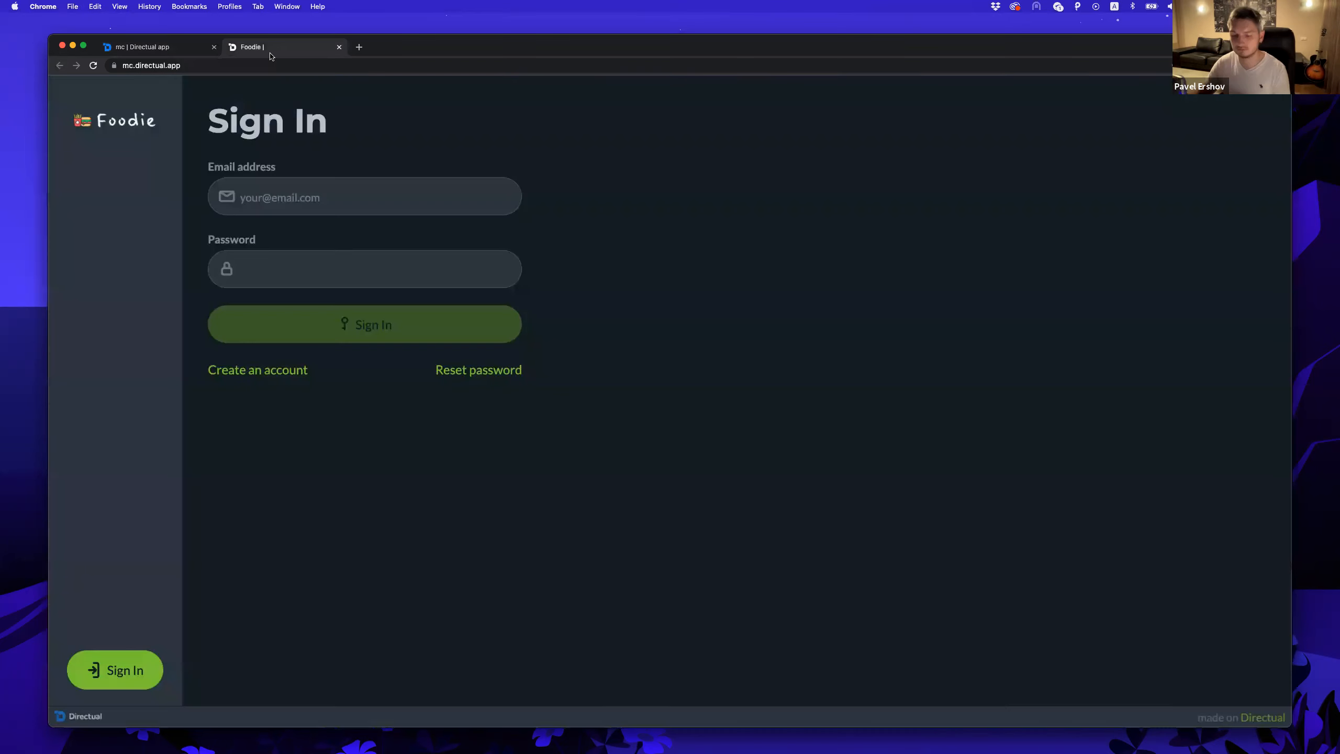
{"action": "key", "text": "super+r"}
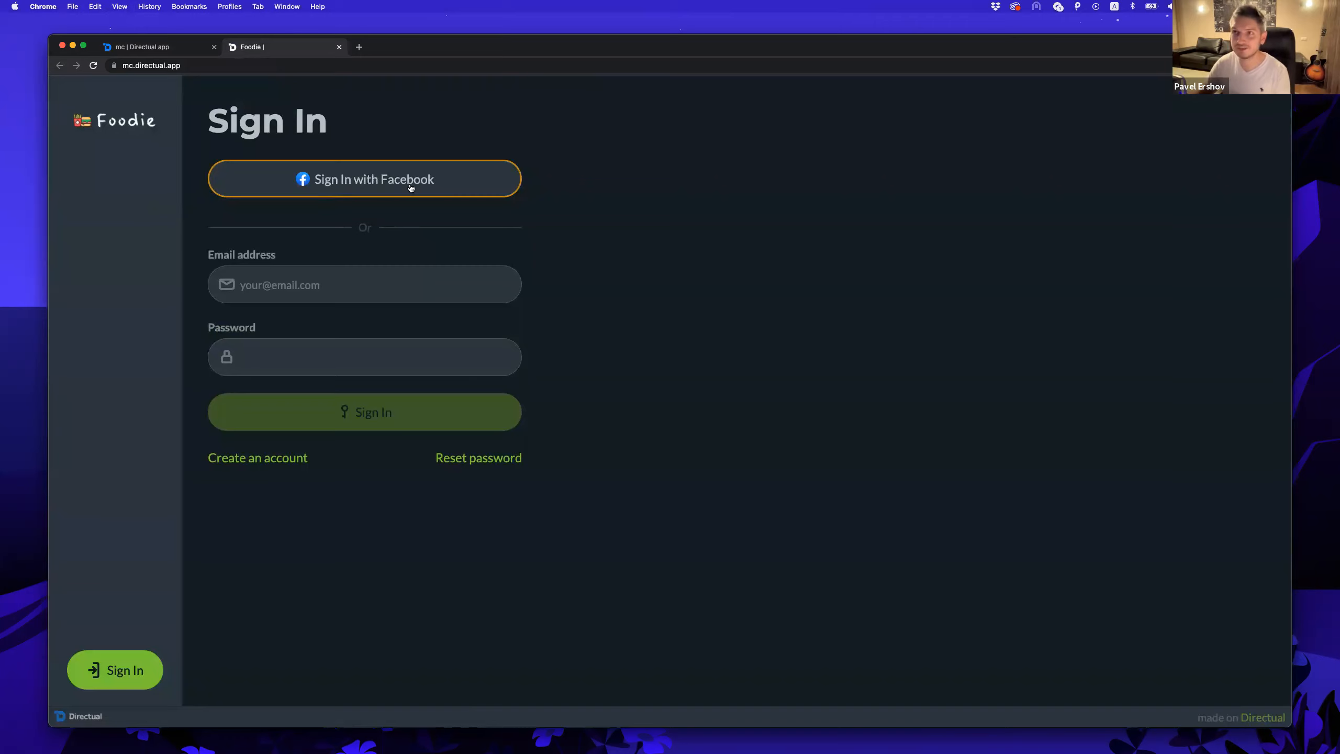
{"action": "left_click", "coordinate": [378, 186]}
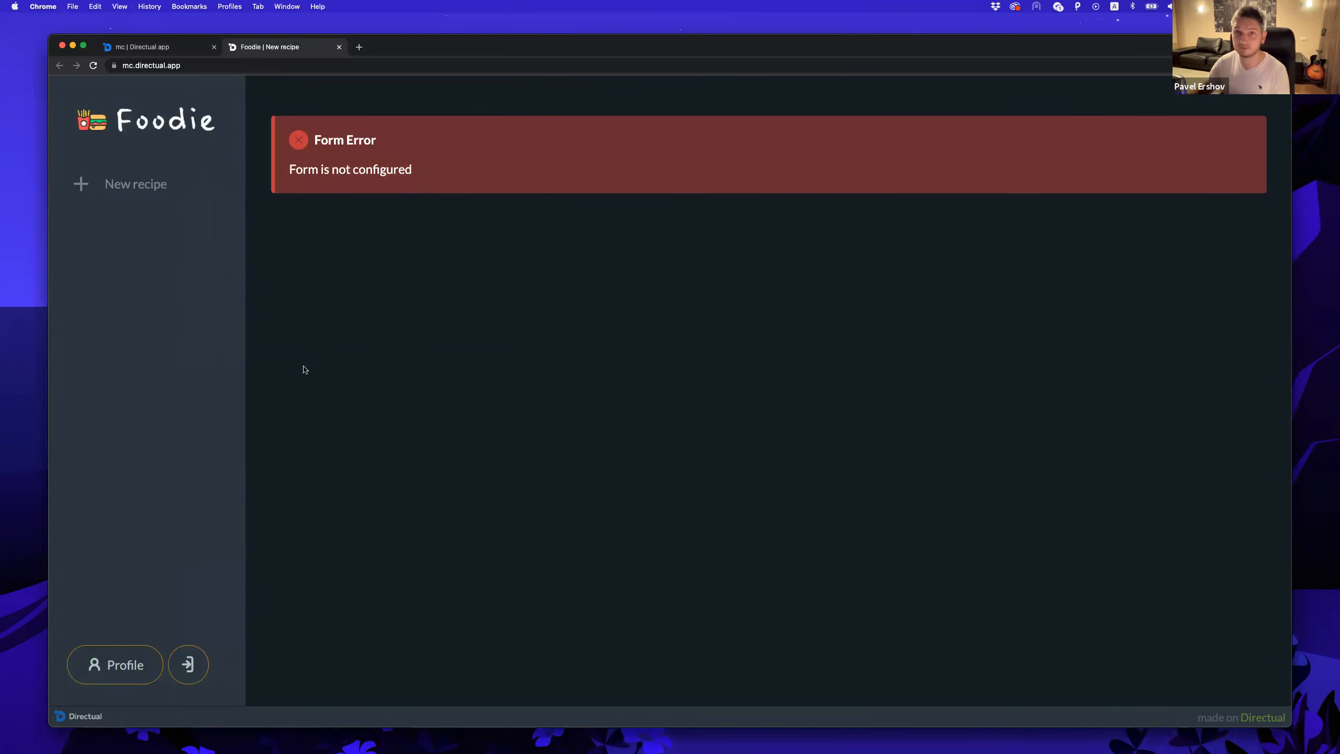
Confirm the second user in App users, then open the API endpoints section.
{"action": "left_click", "coordinate": [181, 52]}
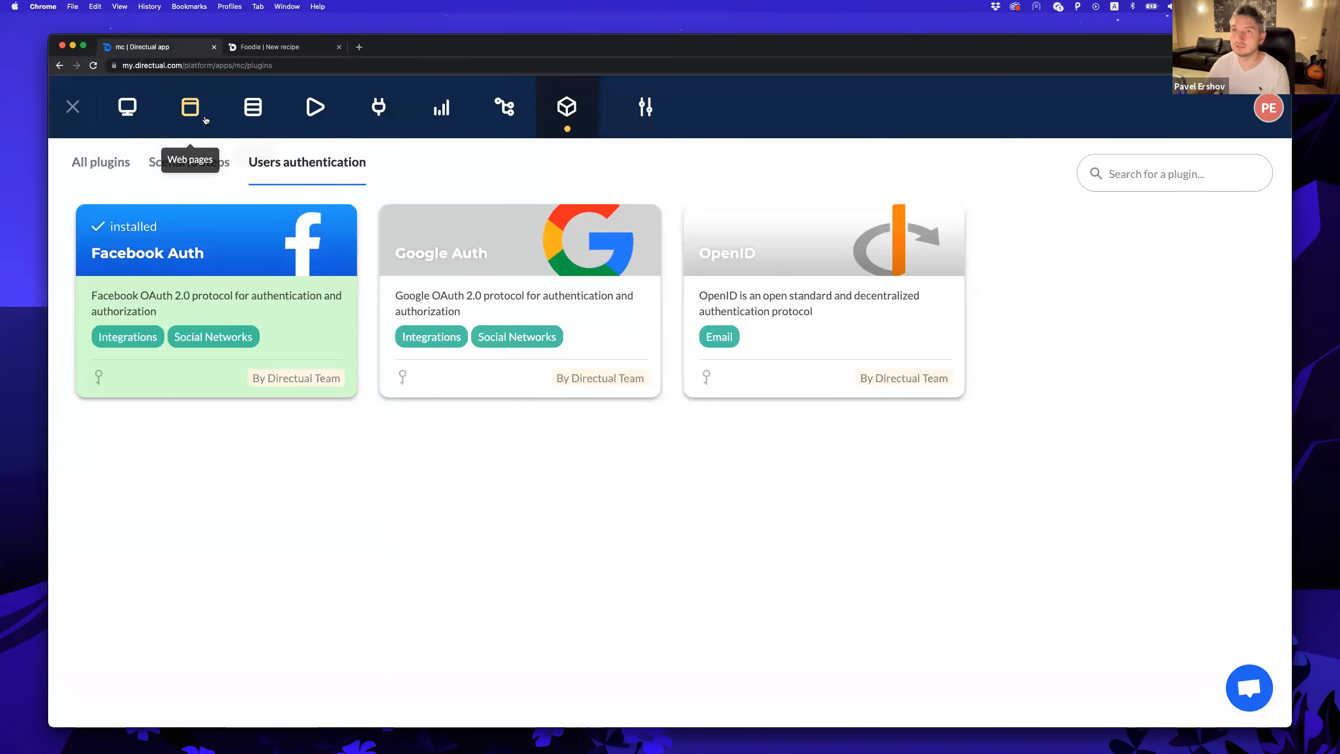
{"action": "left_click", "coordinate": [253, 107]}
{"action": "left_click", "coordinate": [109, 291]}
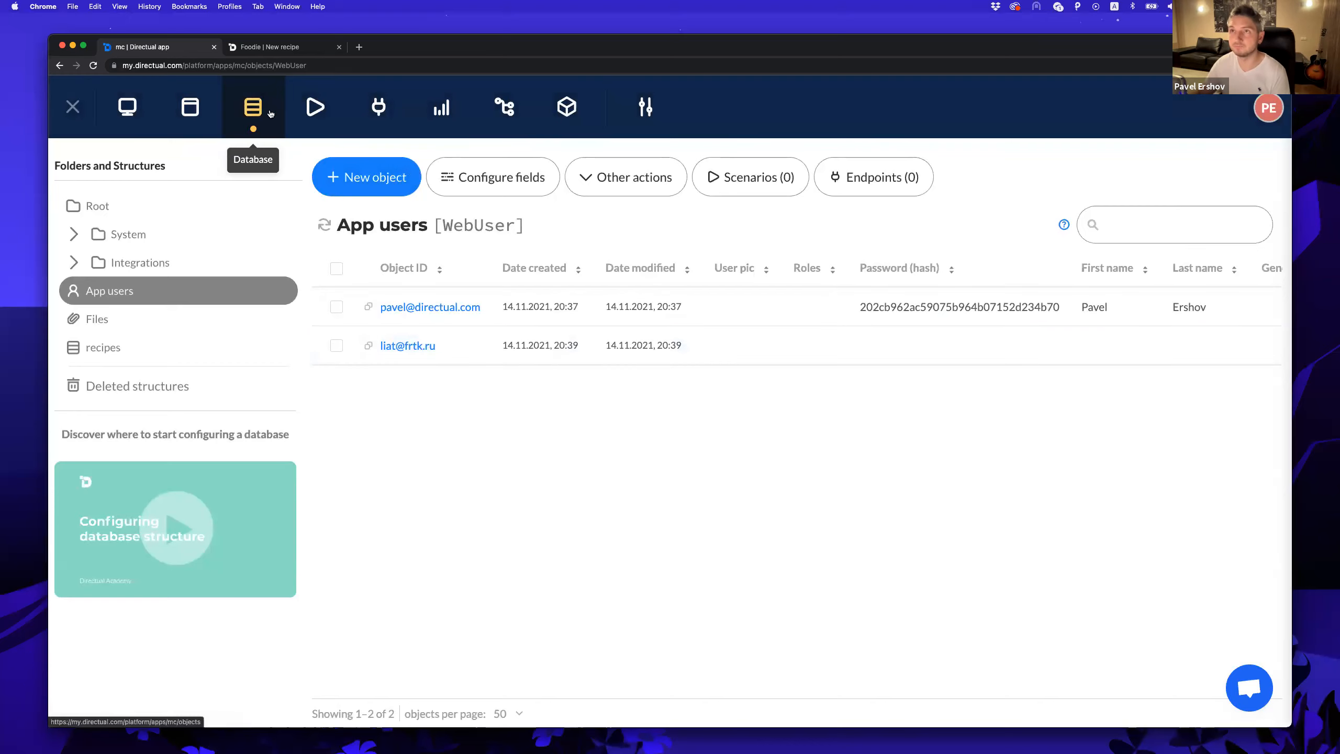
{"action": "left_click", "coordinate": [381, 115]}
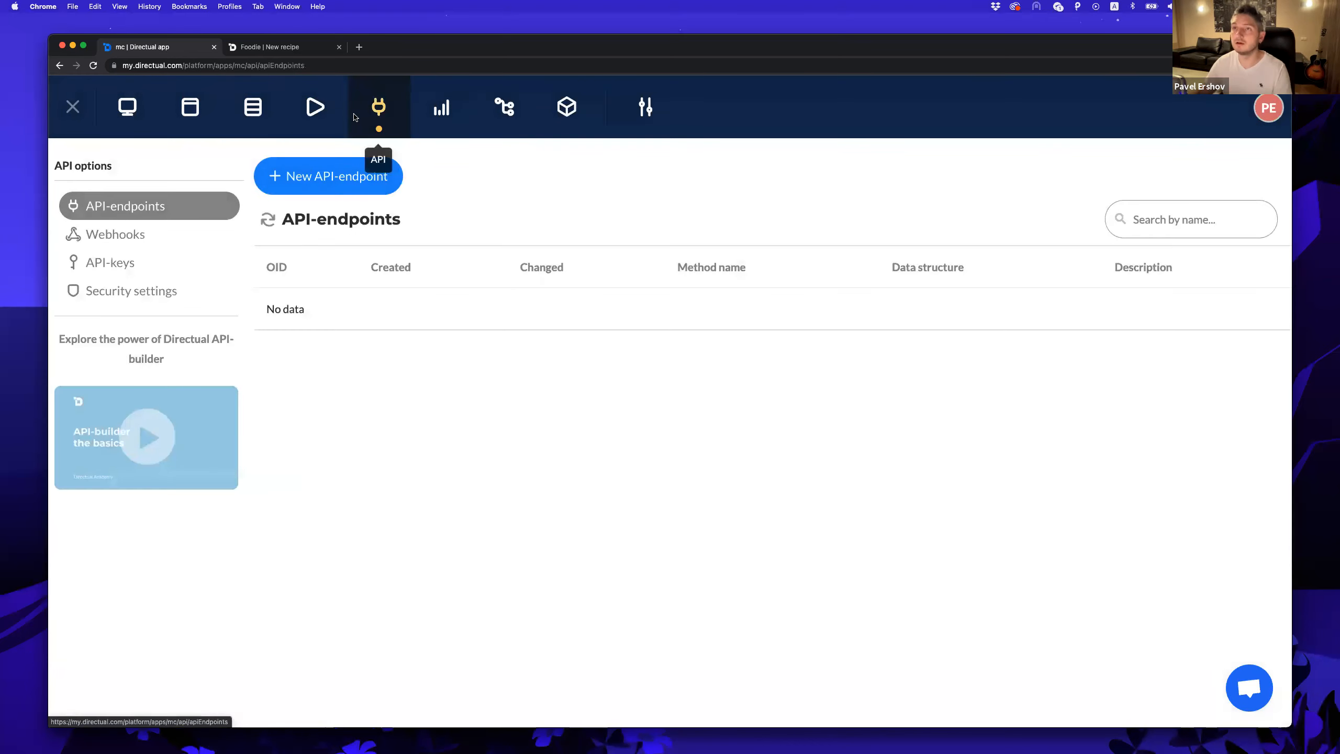
{"action": "left_click", "coordinate": [272, 48]}
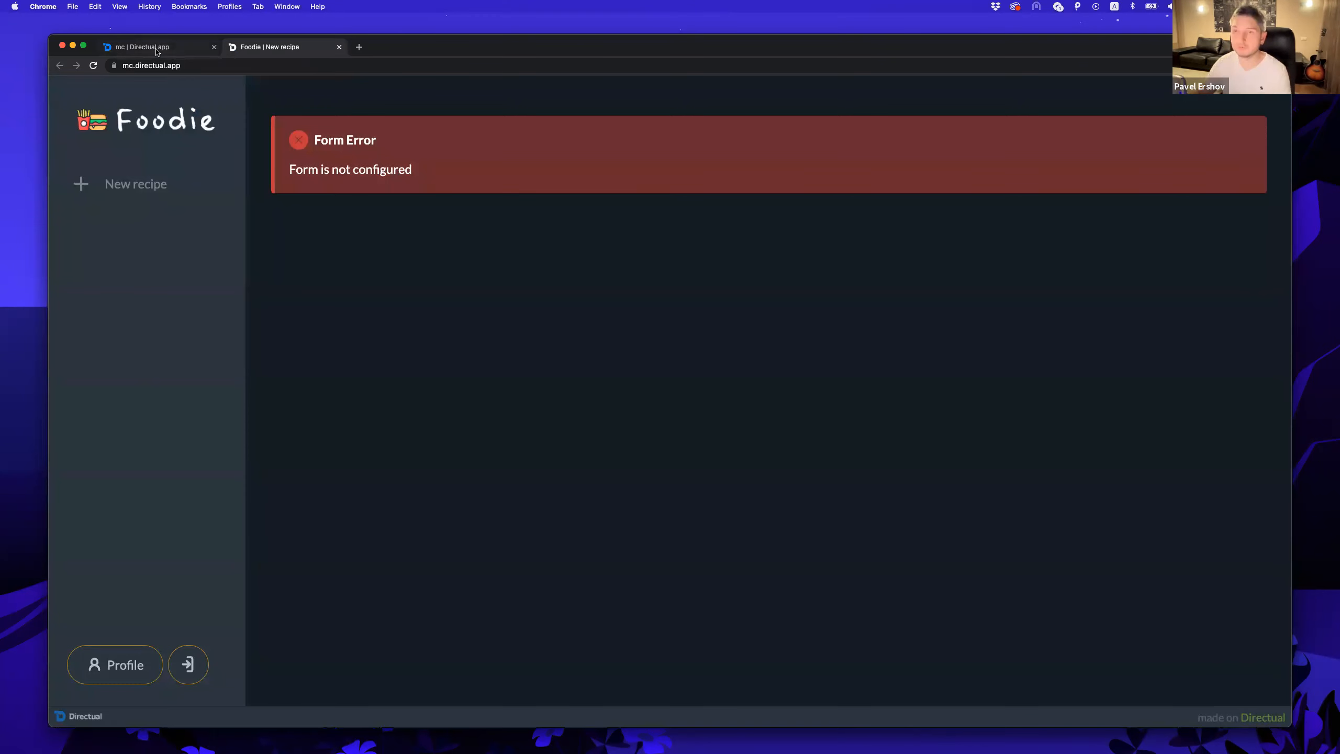
{"action": "left_click", "coordinate": [156, 49]}
Create a newRecipe endpoint on the recipes structure and enter its description.
{"action": "left_click", "coordinate": [312, 178]}
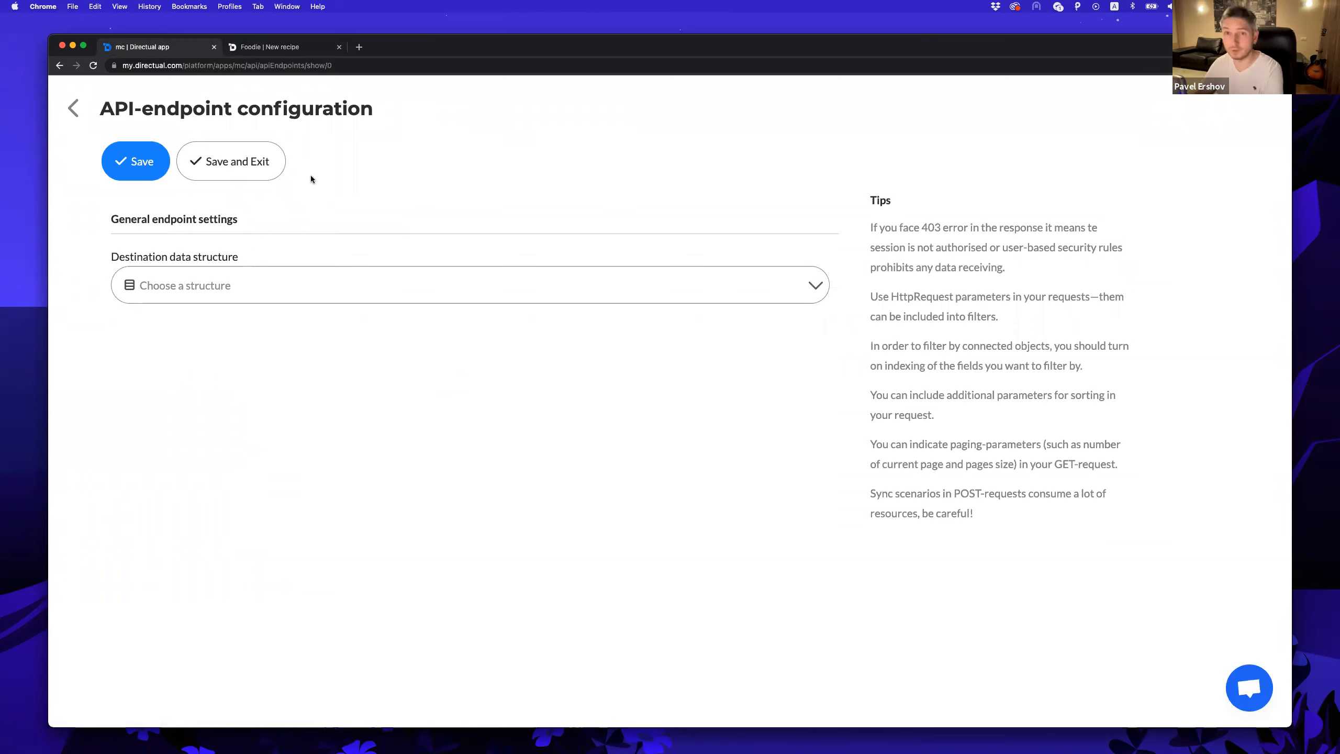
{"action": "left_click", "coordinate": [314, 284]}
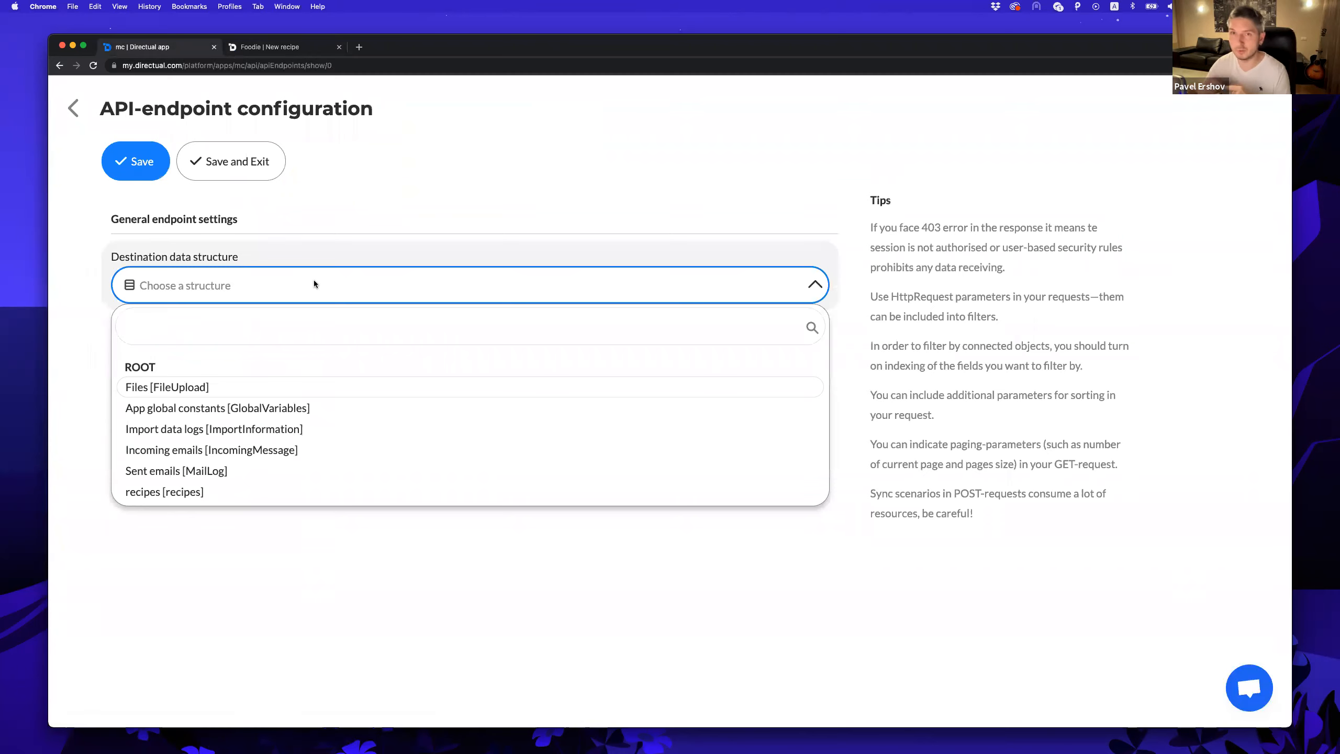
{"action": "type", "text": "rec"}
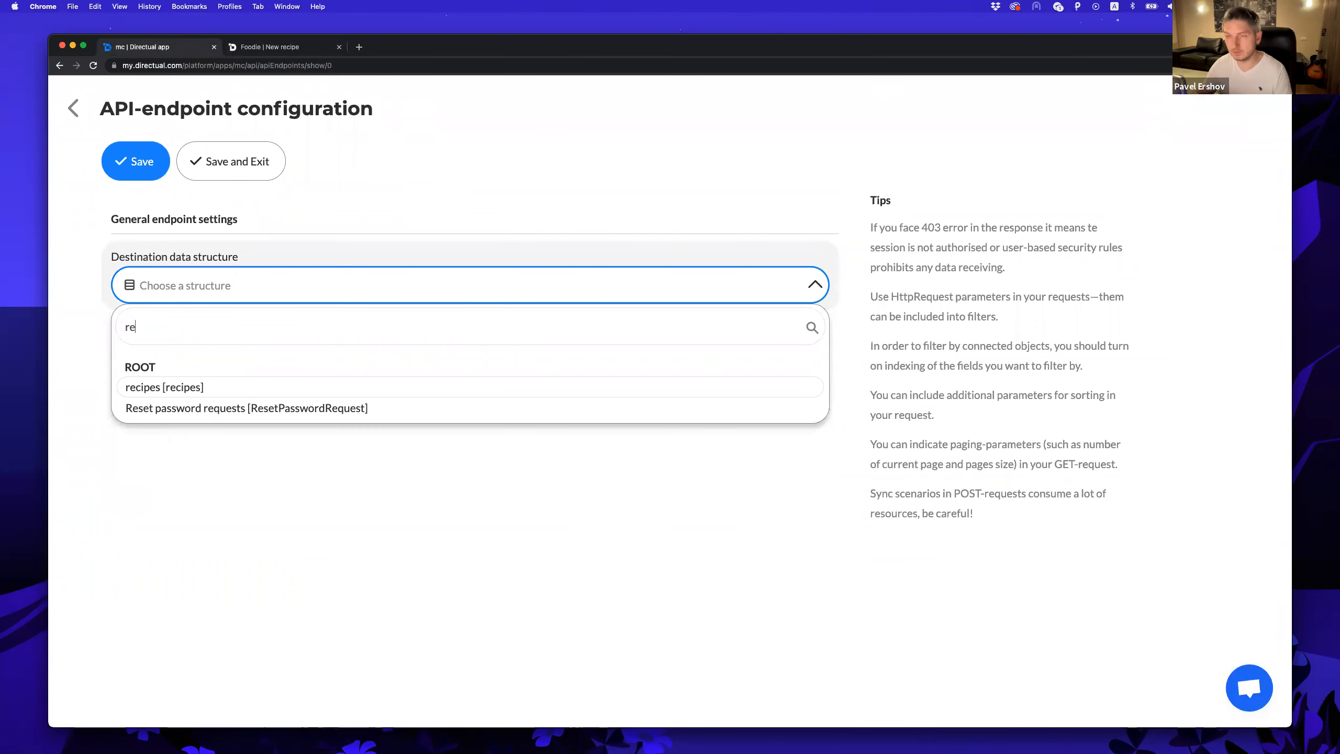
{"action": "left_click", "coordinate": [249, 393]}
{"action": "type", "text": "newRecipe"}
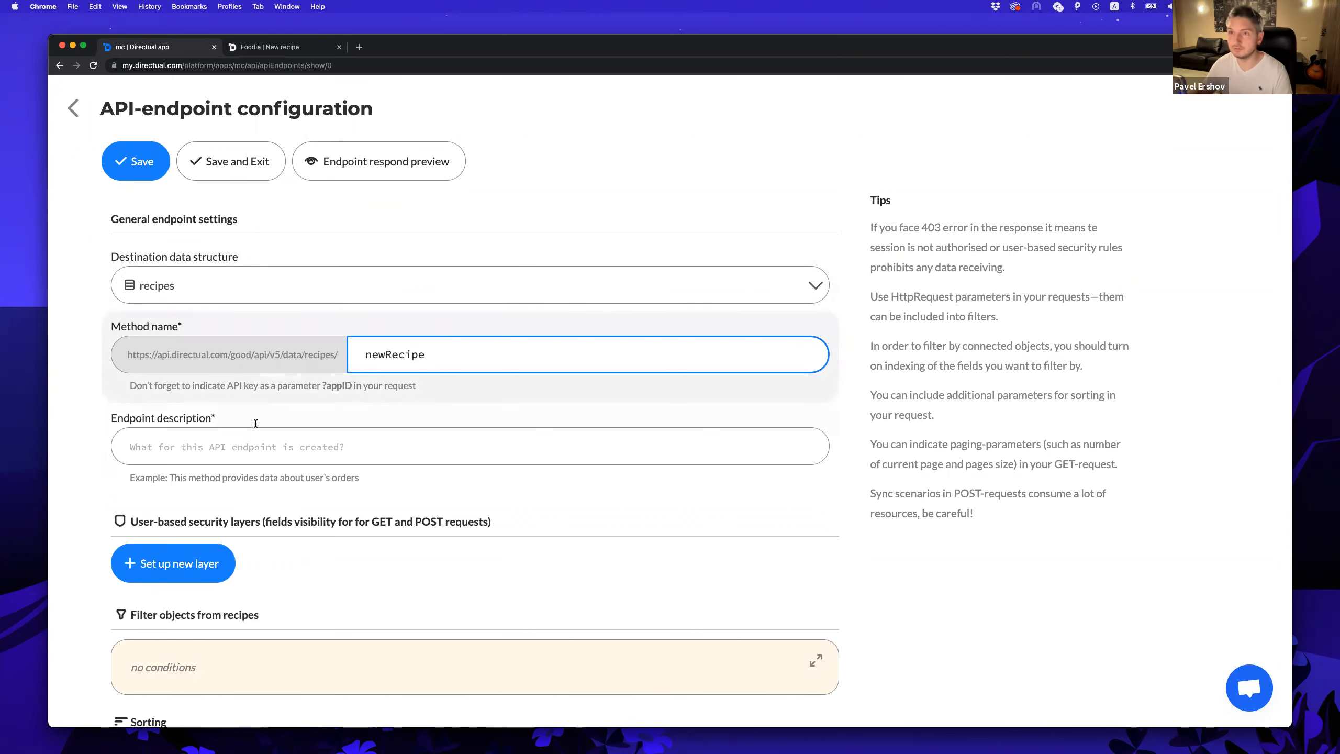
{"action": "left_click", "coordinate": [240, 449]}
{"action": "type", "text": "Nerw"}
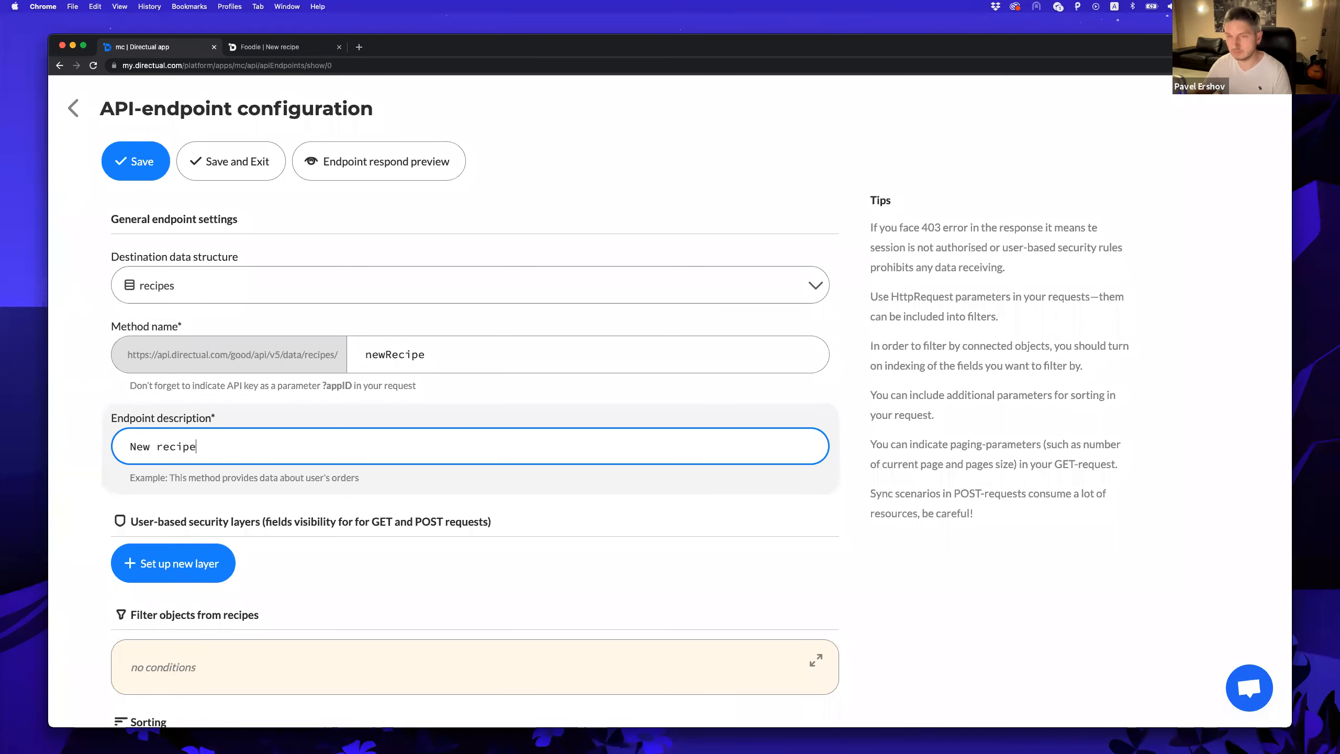
{"action": "left_click_drag", "start_coordinate": [388, 533], "coordinate": [493, 525]}
Add a security layer that makes the id field readable.
{"action": "left_click", "coordinate": [180, 563]}
{"action": "scroll", "coordinate": [319, 511], "scroll_direction": "down", "scroll_amount": 1}
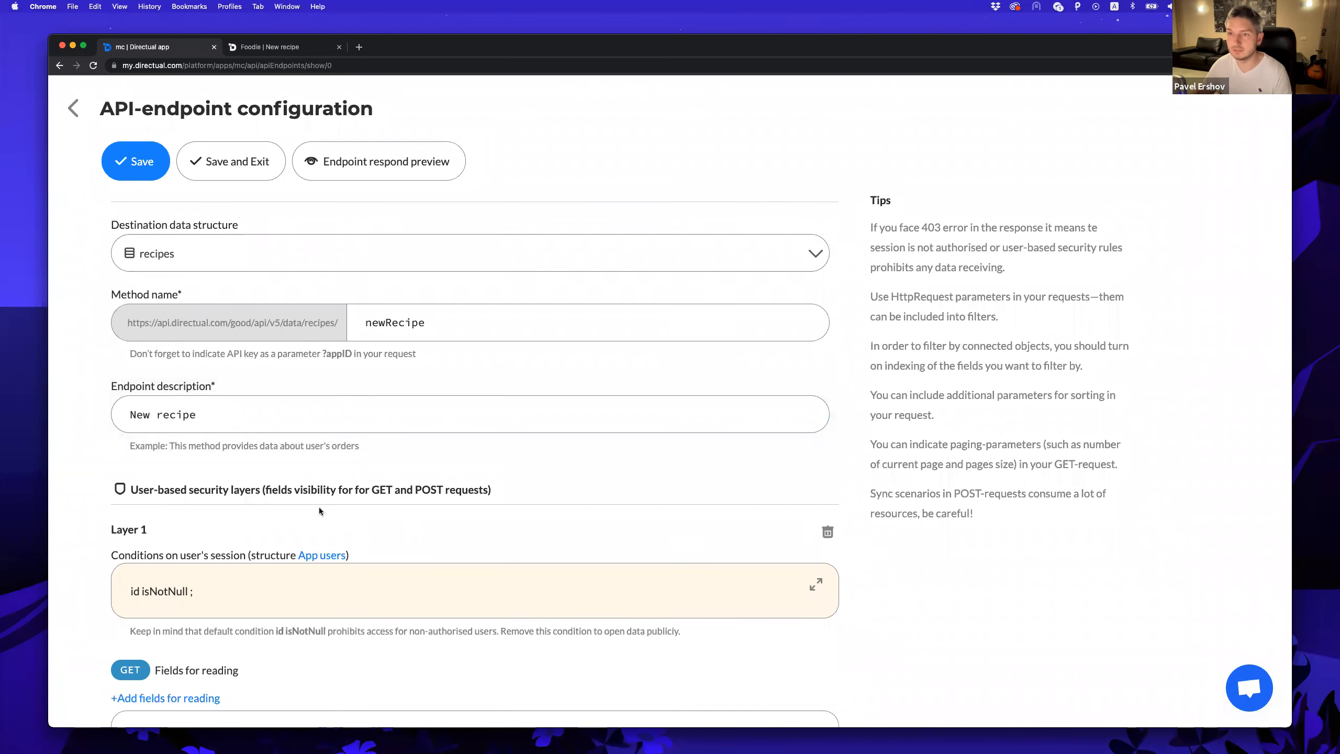
{"action": "scroll", "coordinate": [319, 511], "scroll_direction": "down", "scroll_amount": 6}
{"action": "left_click", "coordinate": [183, 342]}
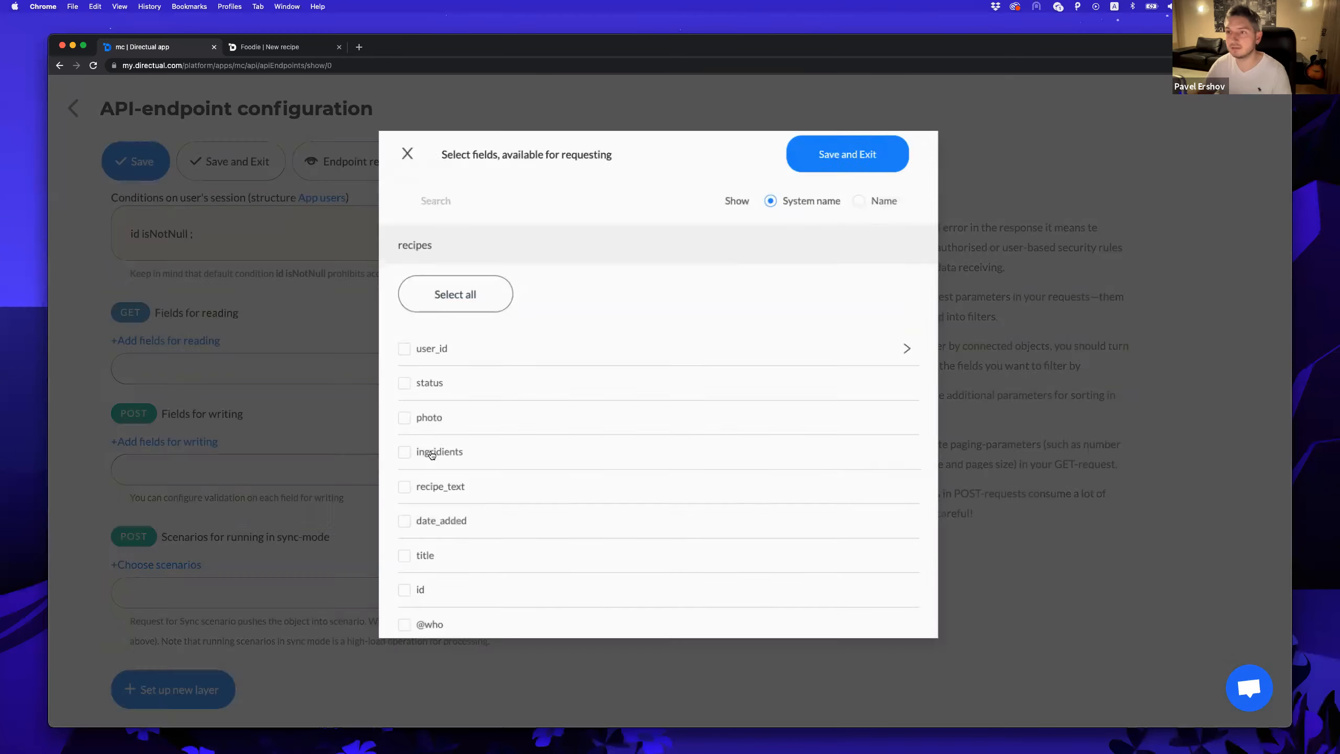
{"action": "scroll", "coordinate": [432, 453], "scroll_direction": "down", "scroll_amount": 2}
{"action": "left_click", "coordinate": [410, 510]}
{"action": "left_click", "coordinate": [863, 150]}
Allow writing user_id, photo, ingridients, recipe_text and title, then save the endpoint.
{"action": "scroll", "coordinate": [160, 391], "scroll_direction": "down", "scroll_amount": 1}
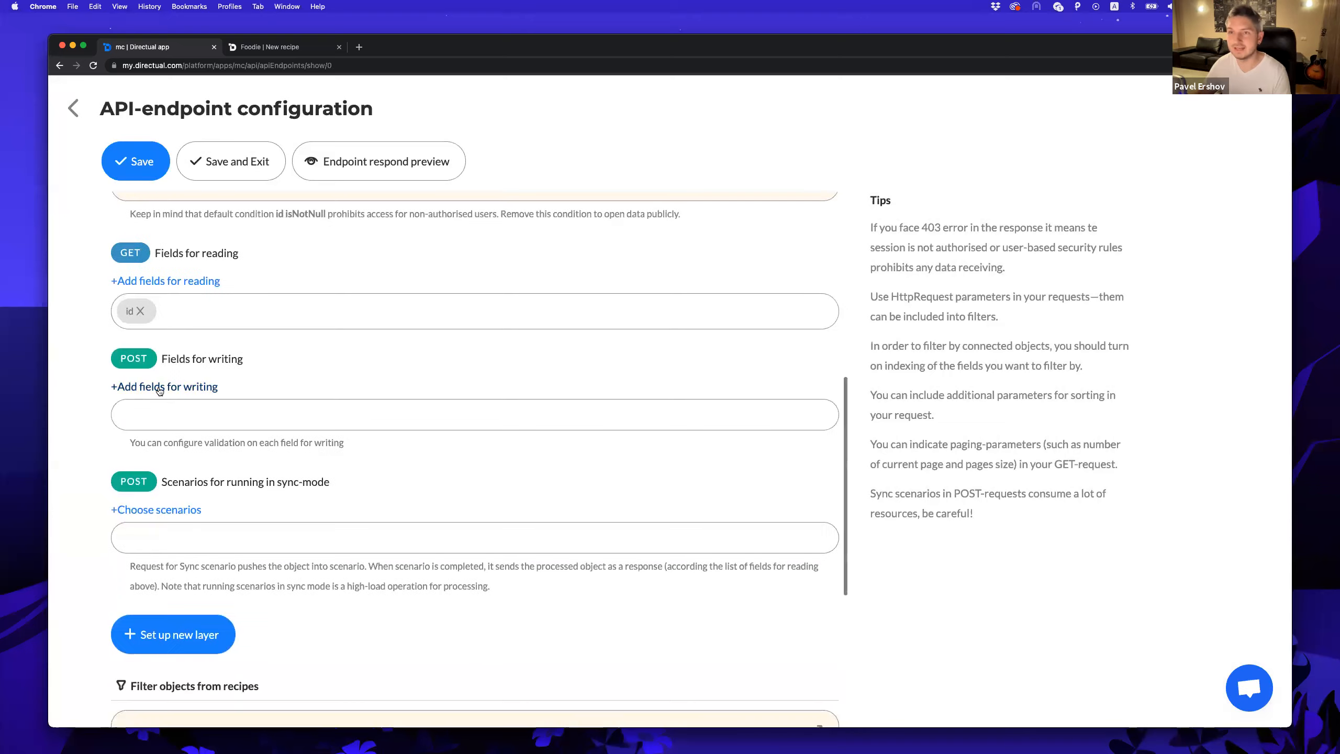
{"action": "left_click", "coordinate": [160, 389]}
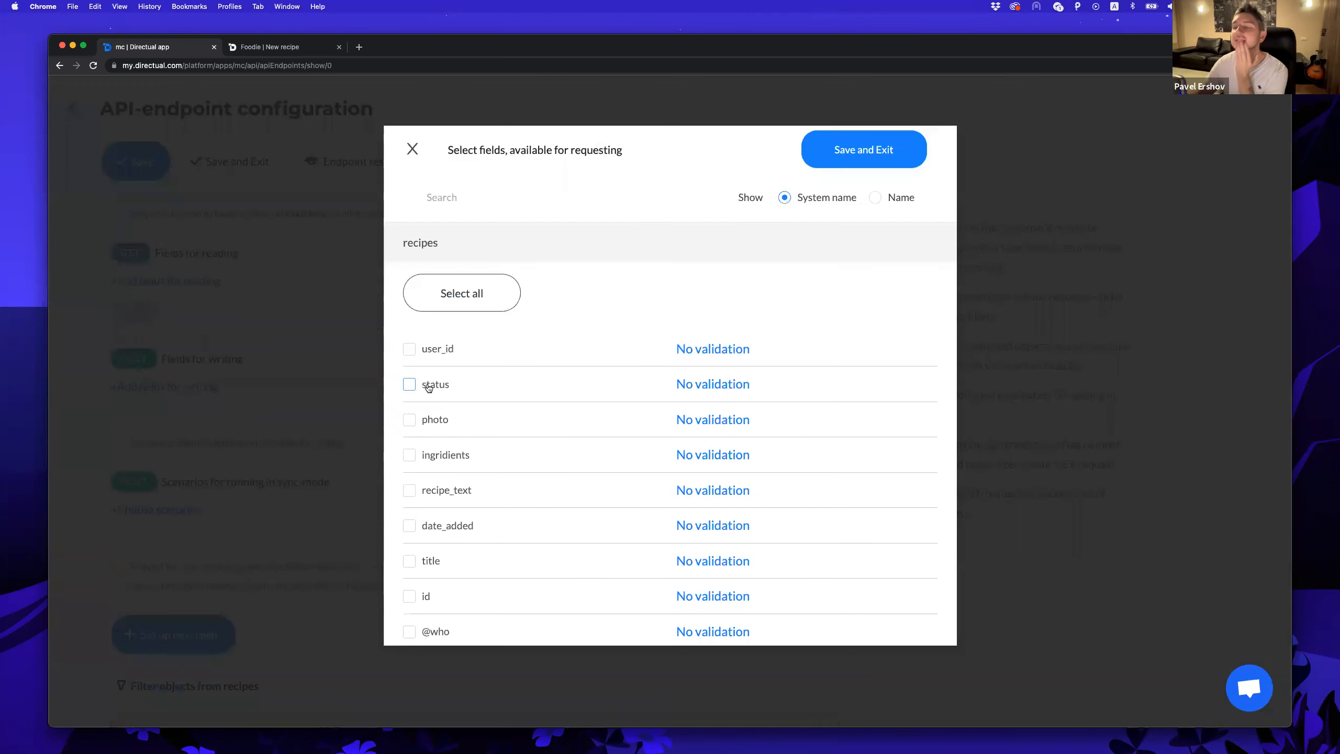
{"action": "left_click", "coordinate": [435, 353]}
{"action": "left_click", "coordinate": [437, 424]}
{"action": "left_click", "coordinate": [438, 458]}
{"action": "left_click", "coordinate": [444, 493]}
{"action": "scroll", "coordinate": [438, 480], "scroll_direction": "down", "scroll_amount": 3}
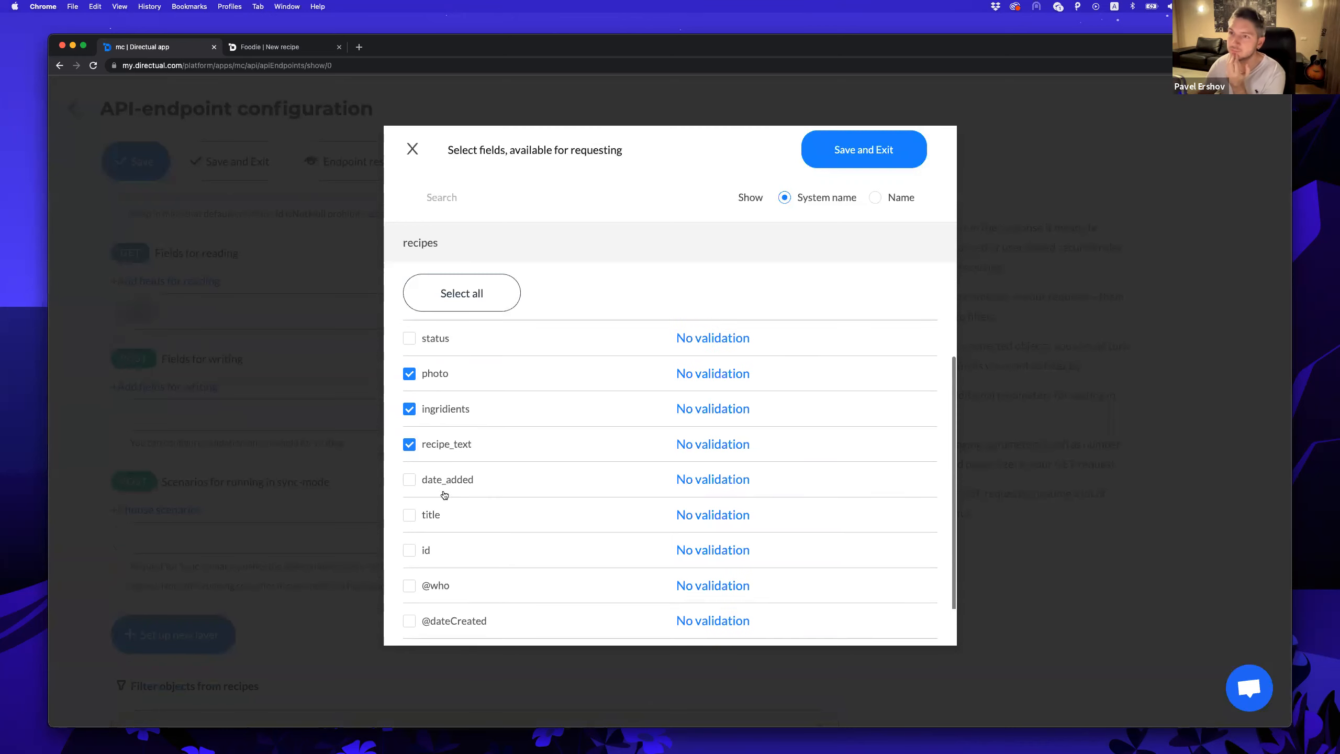
{"action": "left_click", "coordinate": [437, 474]}
{"action": "left_click", "coordinate": [852, 158]}
{"action": "left_click", "coordinate": [232, 164]}
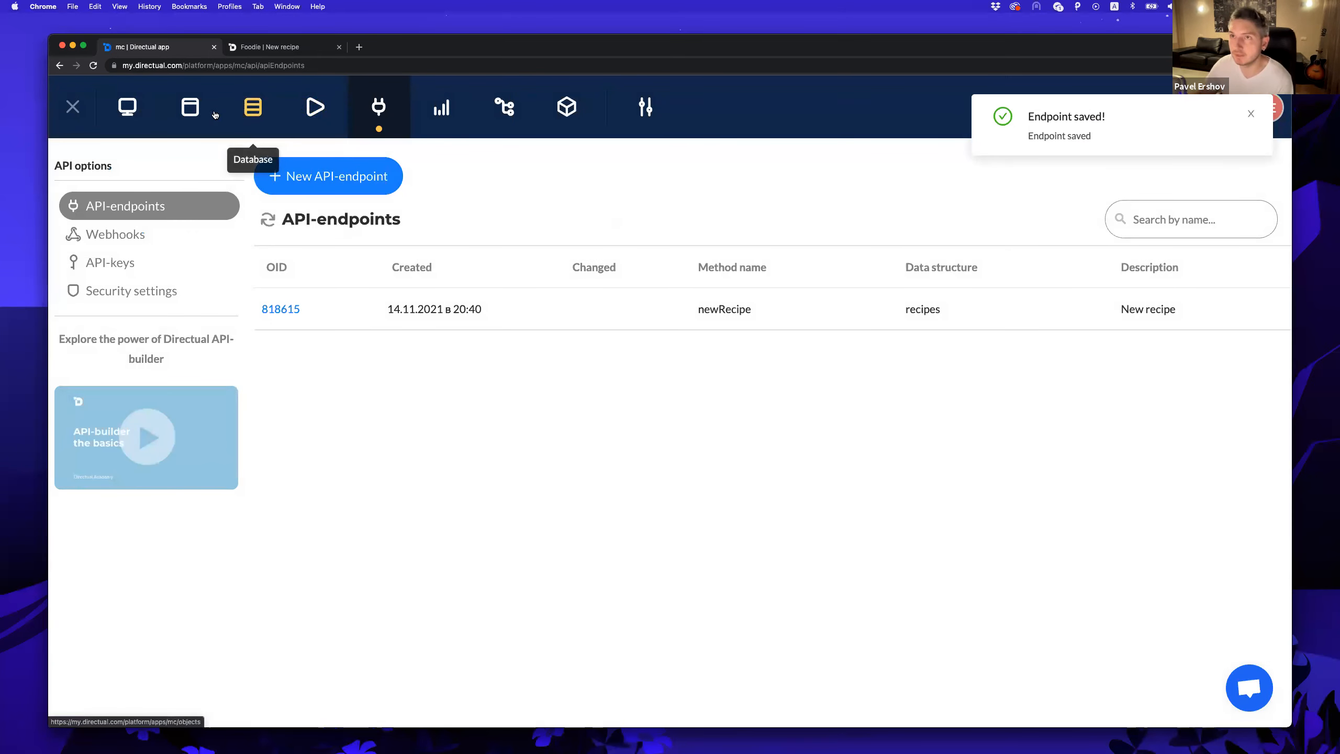
Connect the New recipe page's form to the recipes / New recipe endpoint and show its header.
{"action": "left_click", "coordinate": [190, 108]}
{"action": "left_click", "coordinate": [451, 305]}
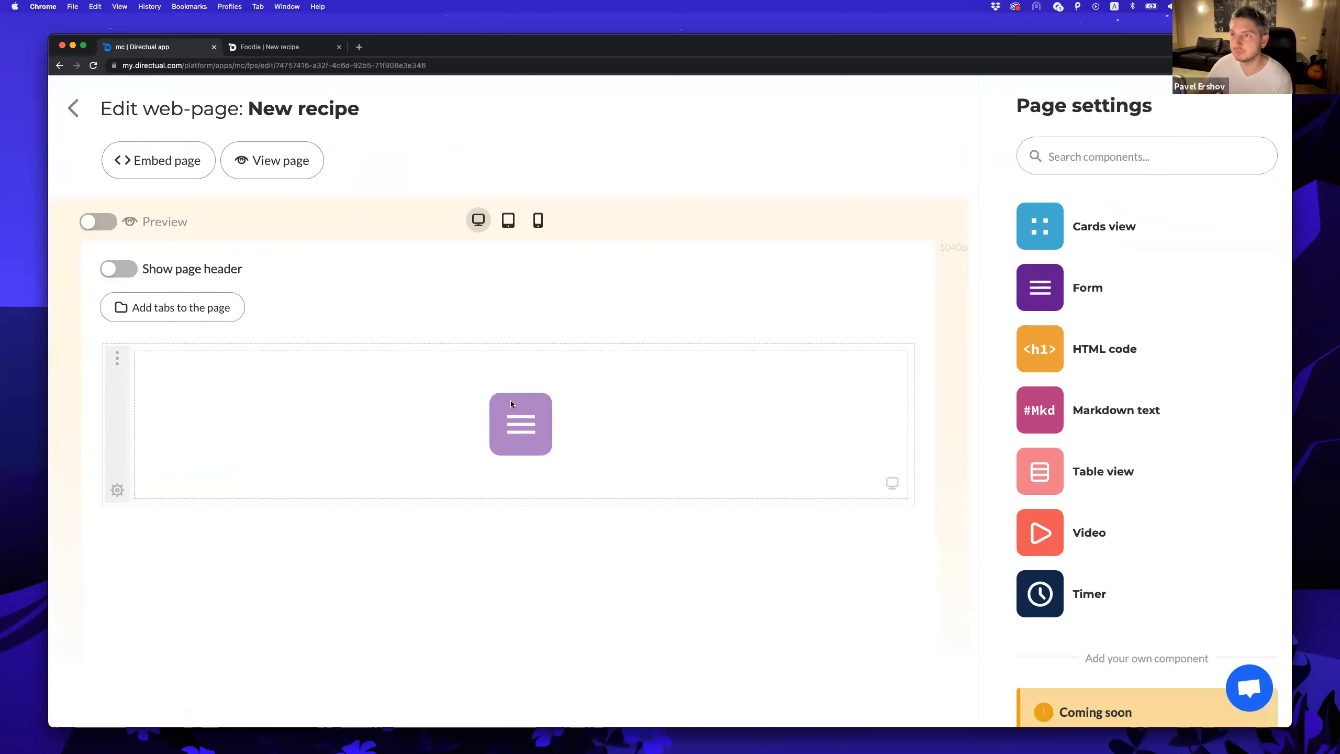
{"action": "left_click", "coordinate": [511, 403]}
{"action": "left_click_drag", "start_coordinate": [983, 300], "coordinate": [858, 302]}
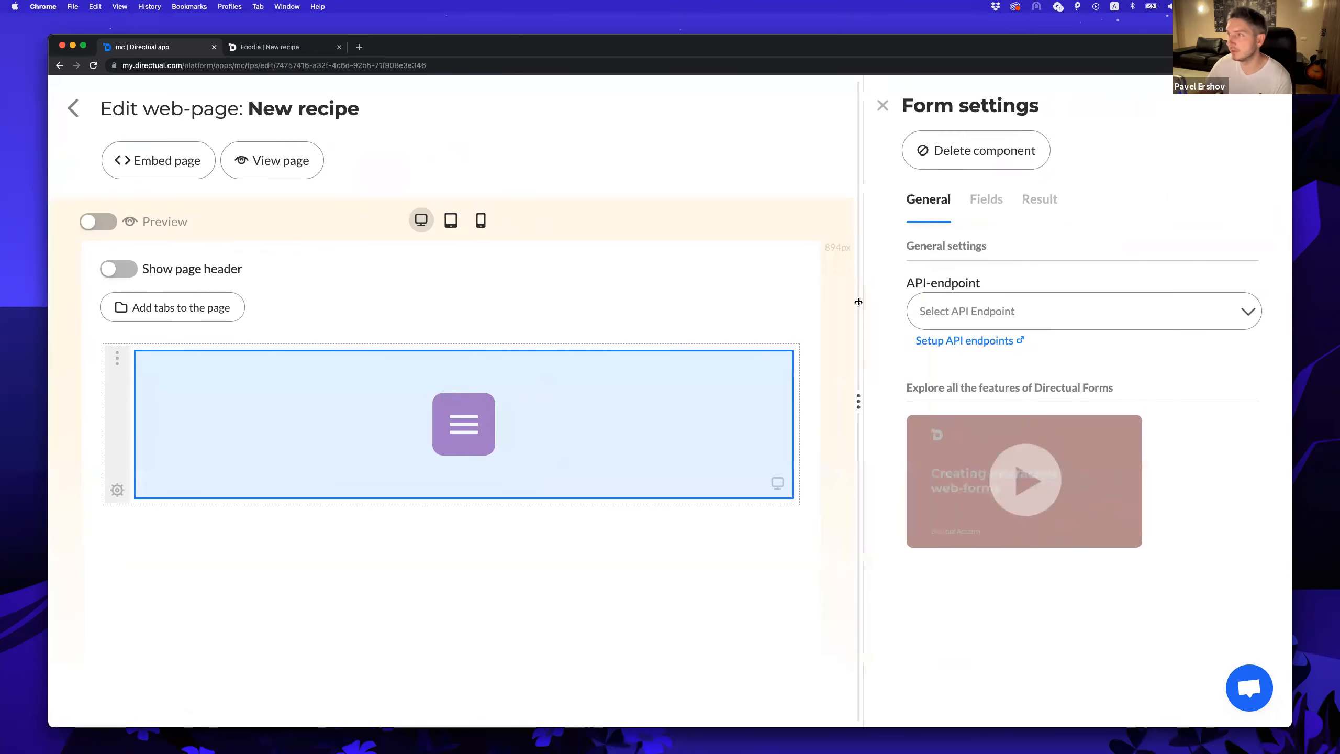
{"action": "left_click", "coordinate": [1068, 311]}
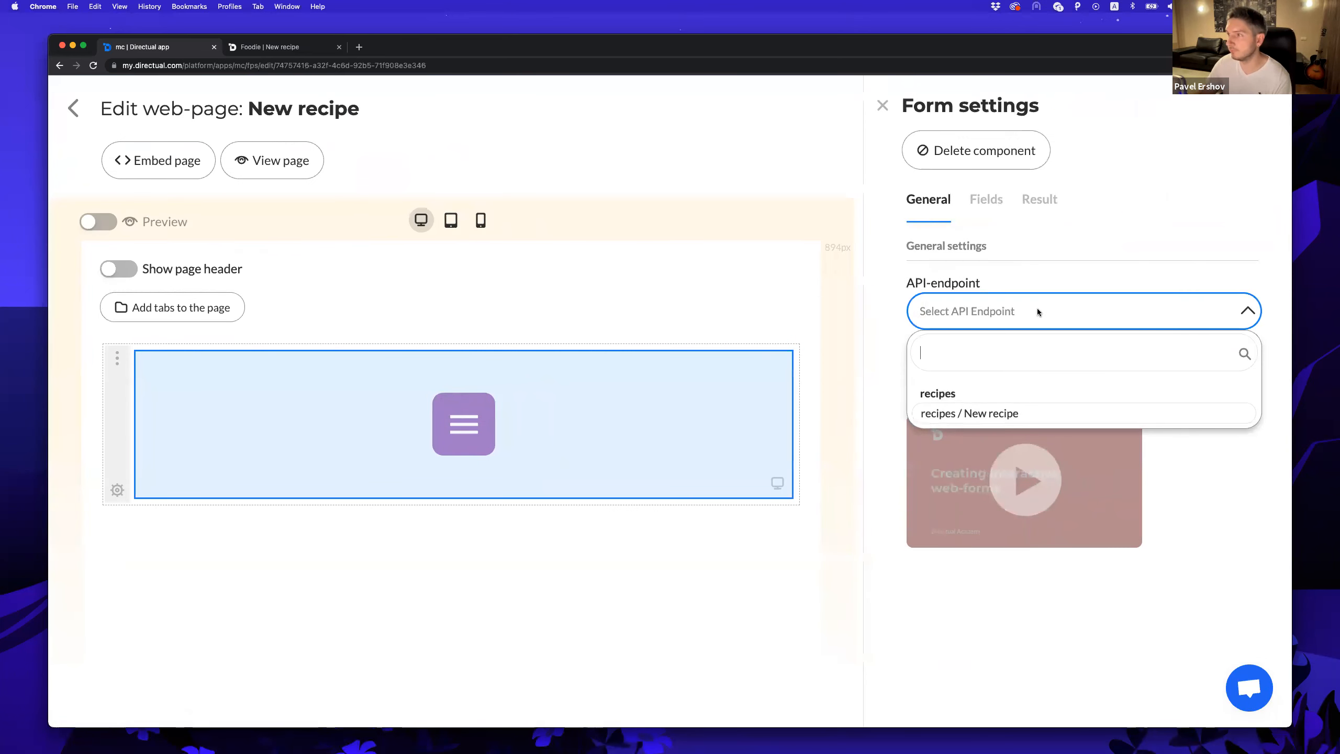
{"action": "left_click", "coordinate": [957, 412]}
{"action": "scroll", "coordinate": [961, 354], "scroll_direction": "down", "scroll_amount": 3}
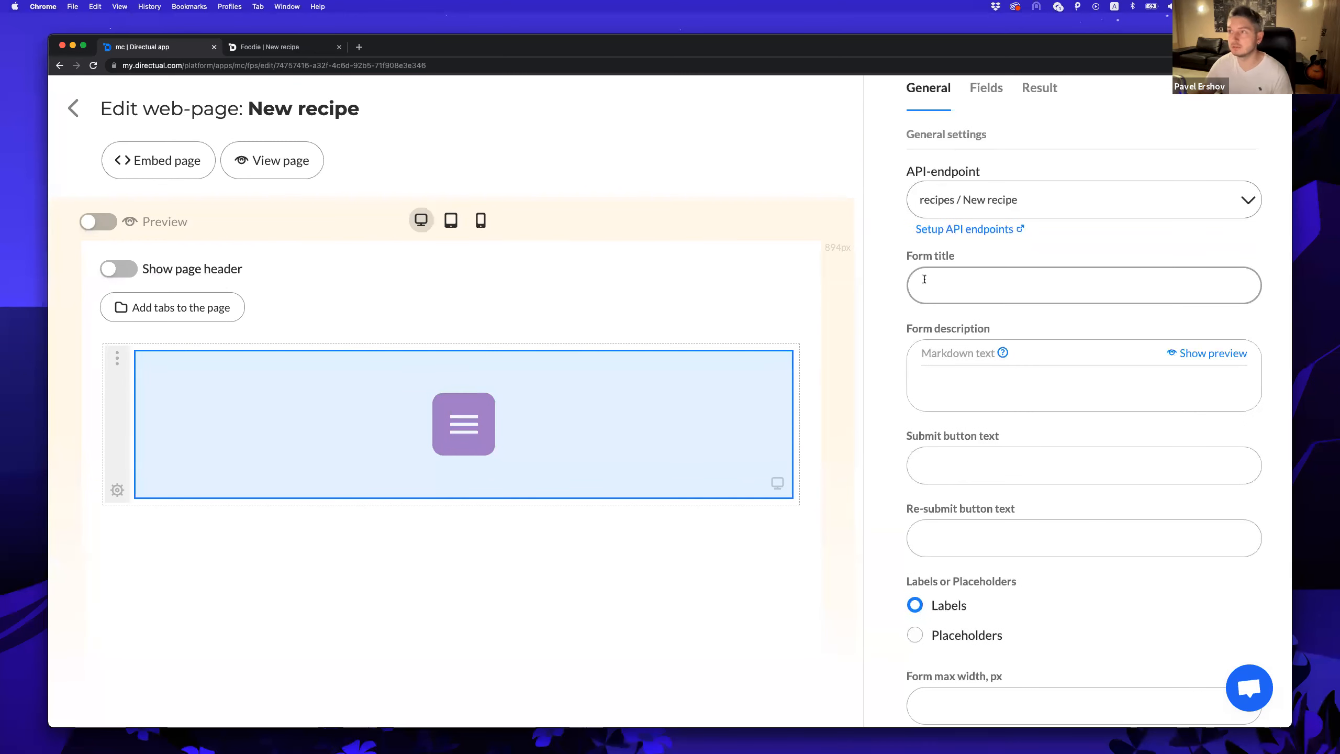
{"action": "left_click", "coordinate": [114, 268]}
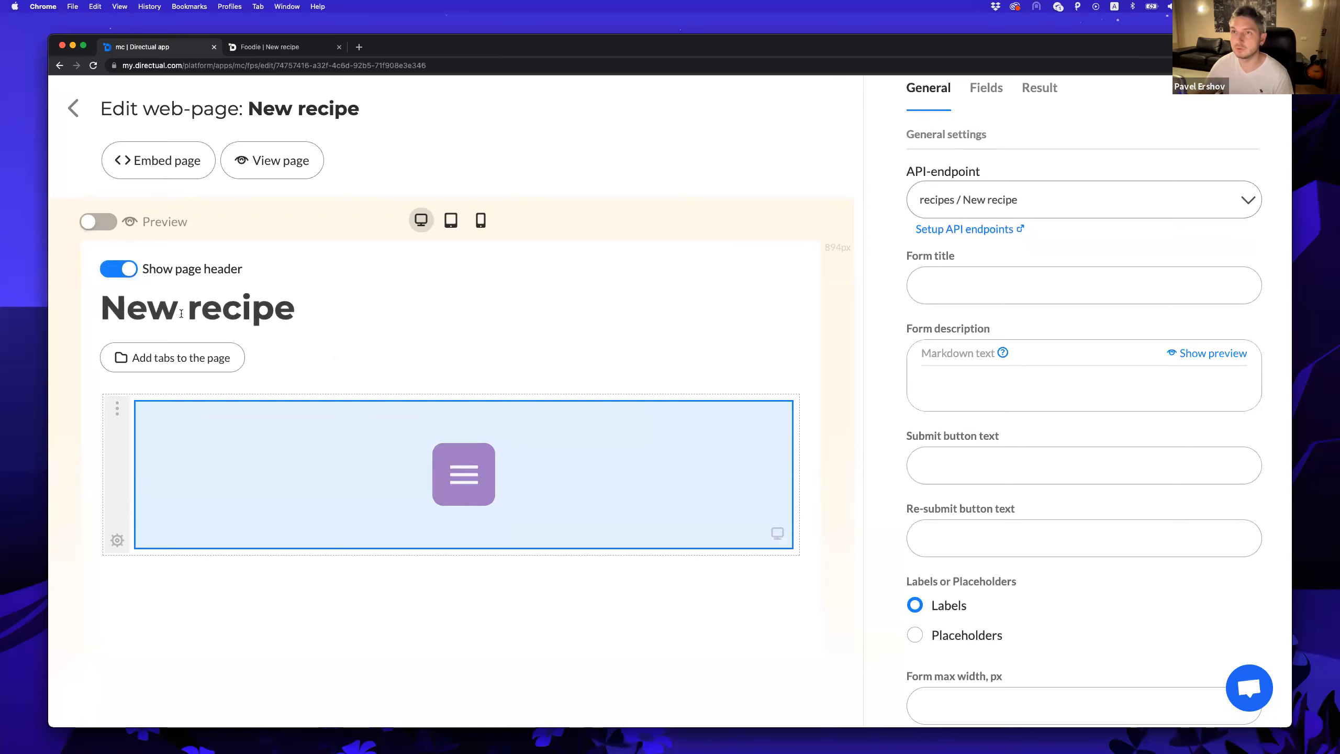
Set the form's maximum width to 400.
{"action": "scroll", "coordinate": [936, 322], "scroll_direction": "down", "scroll_amount": 3}
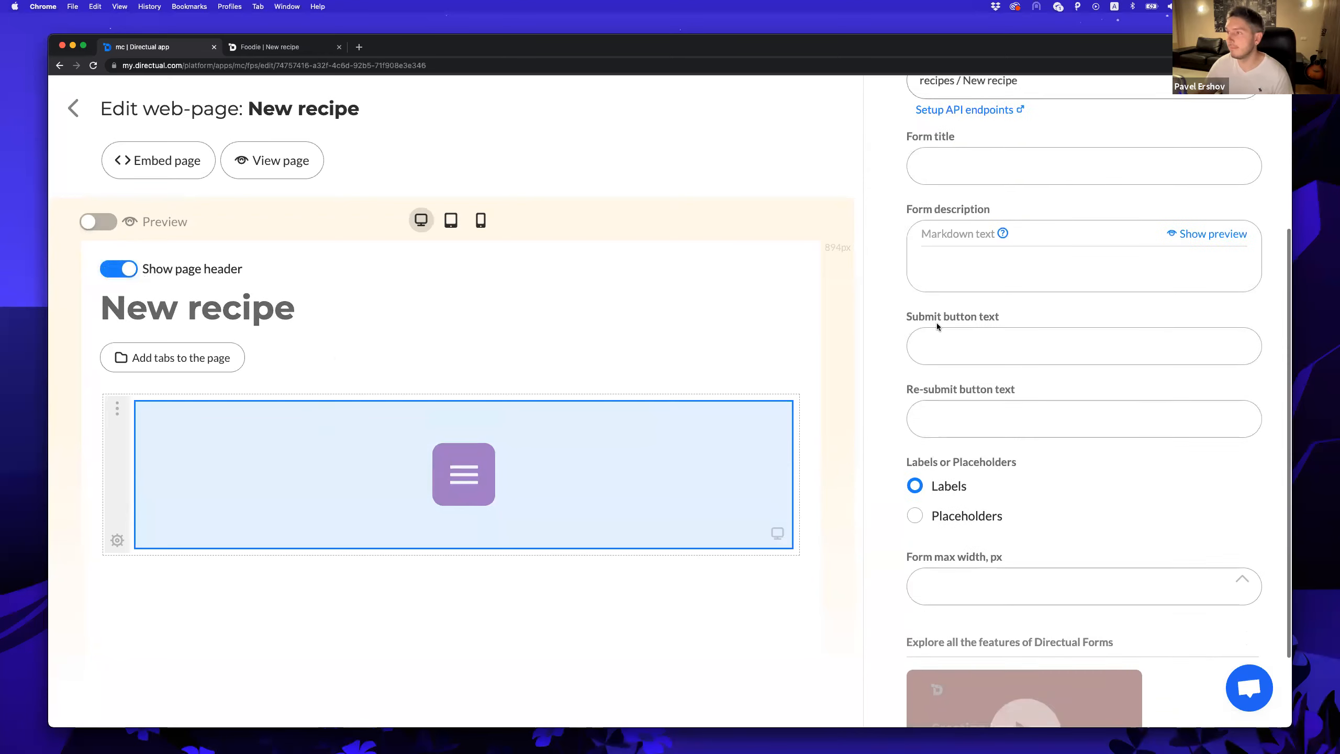
{"action": "scroll", "coordinate": [932, 323], "scroll_direction": "down", "scroll_amount": 3}
{"action": "left_click", "coordinate": [965, 482]}
{"action": "type", "text": "400"}
{"action": "left_click", "coordinate": [1056, 436]}
{"action": "scroll", "coordinate": [1062, 439], "scroll_direction": "up", "scroll_amount": 10}
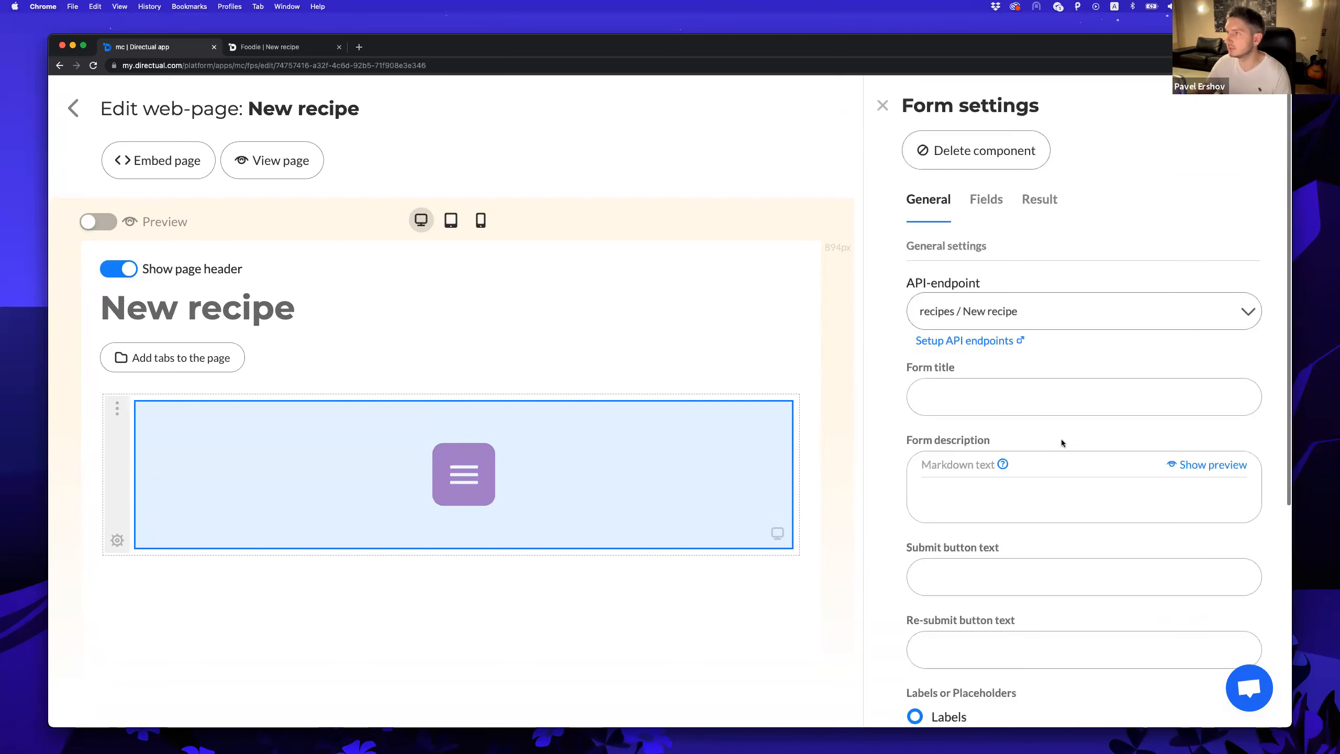
Hide the User field and fill it automatically with the user's ID.
{"action": "left_click", "coordinate": [987, 199]}
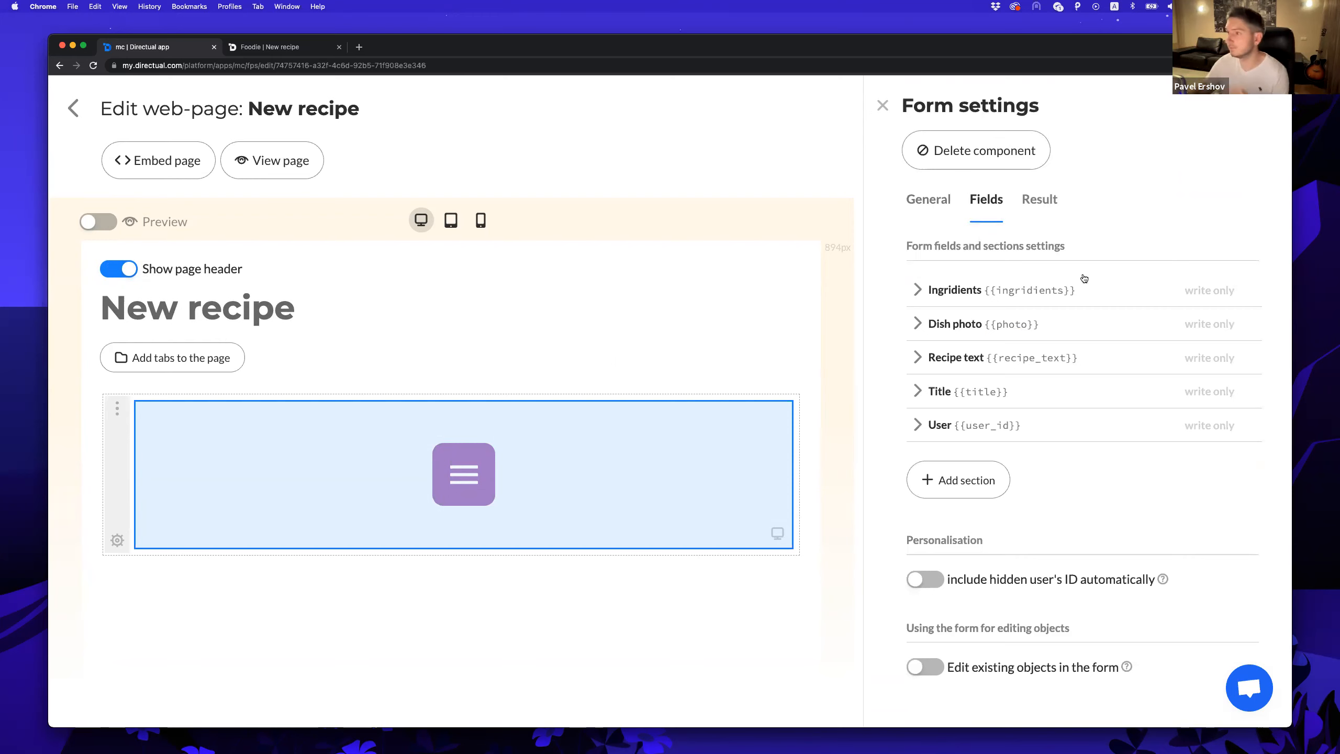
{"action": "left_click", "coordinate": [921, 426]}
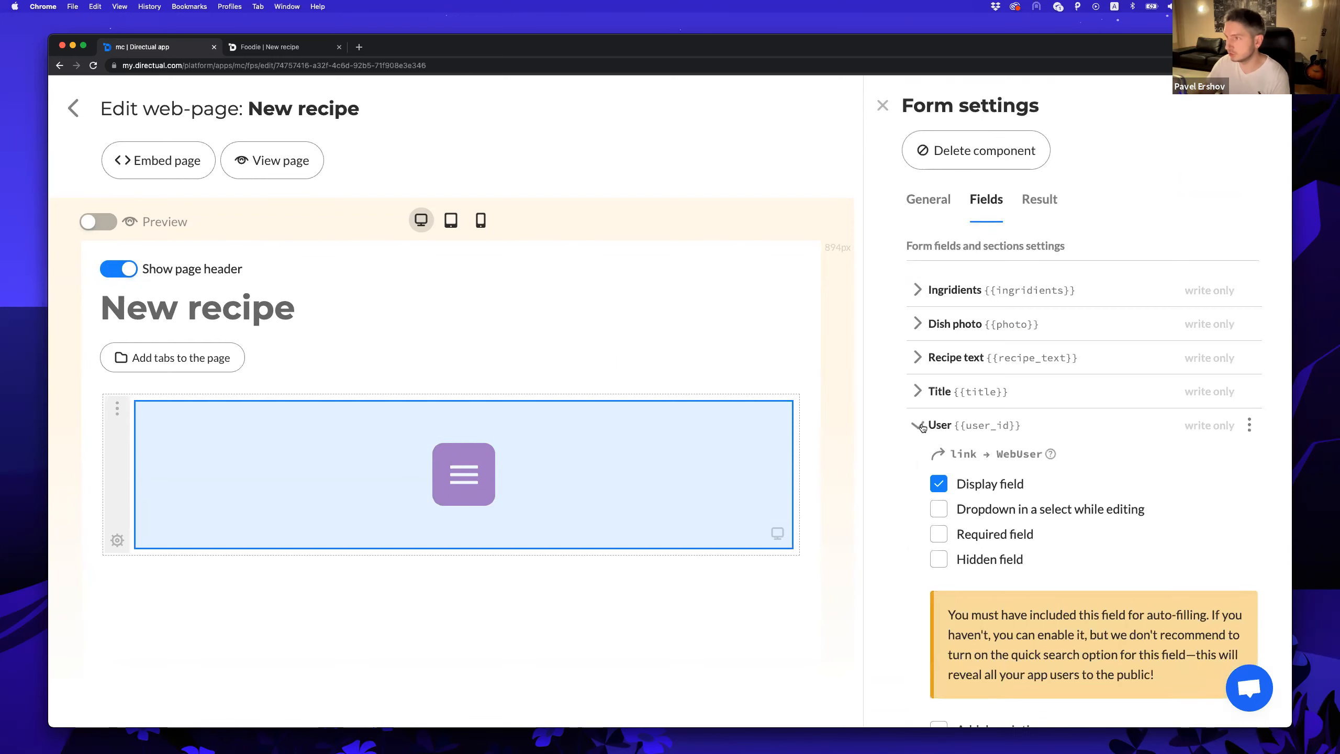
{"action": "scroll", "coordinate": [920, 433], "scroll_direction": "down", "scroll_amount": 1}
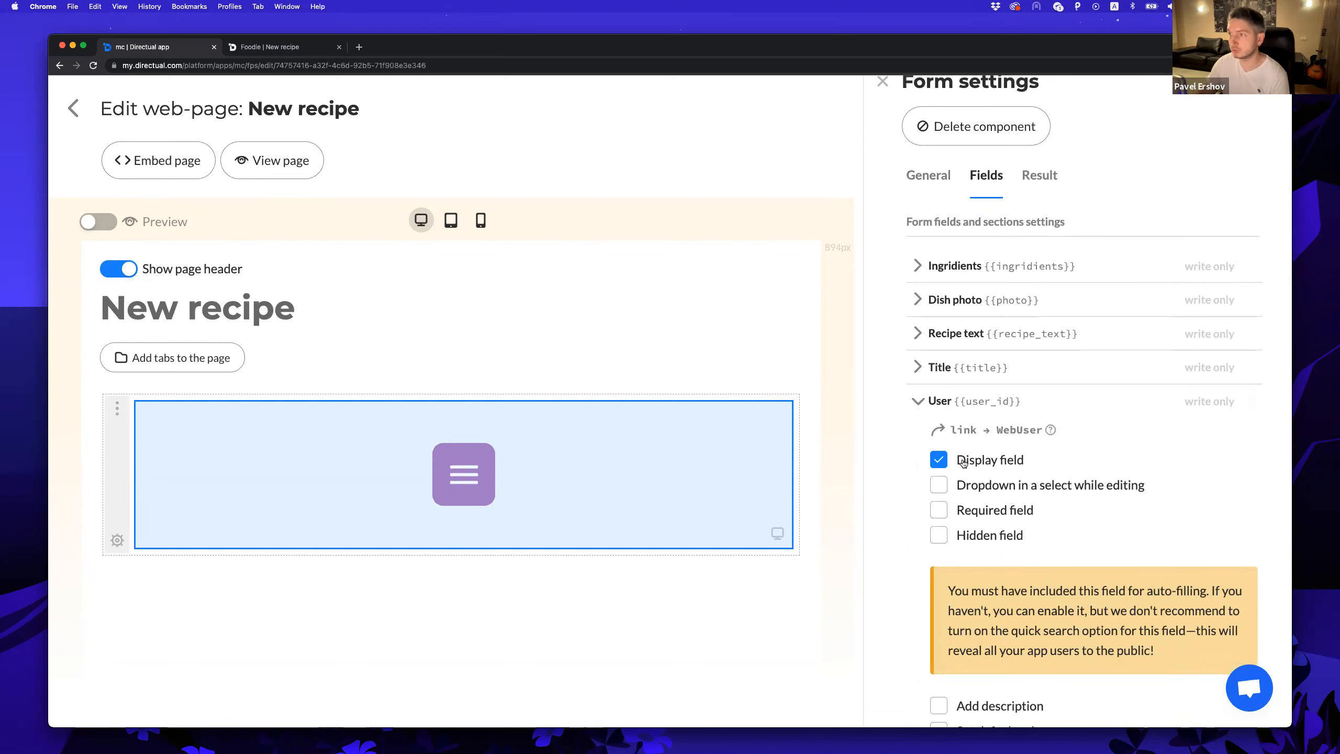
{"action": "left_click", "coordinate": [963, 463]}
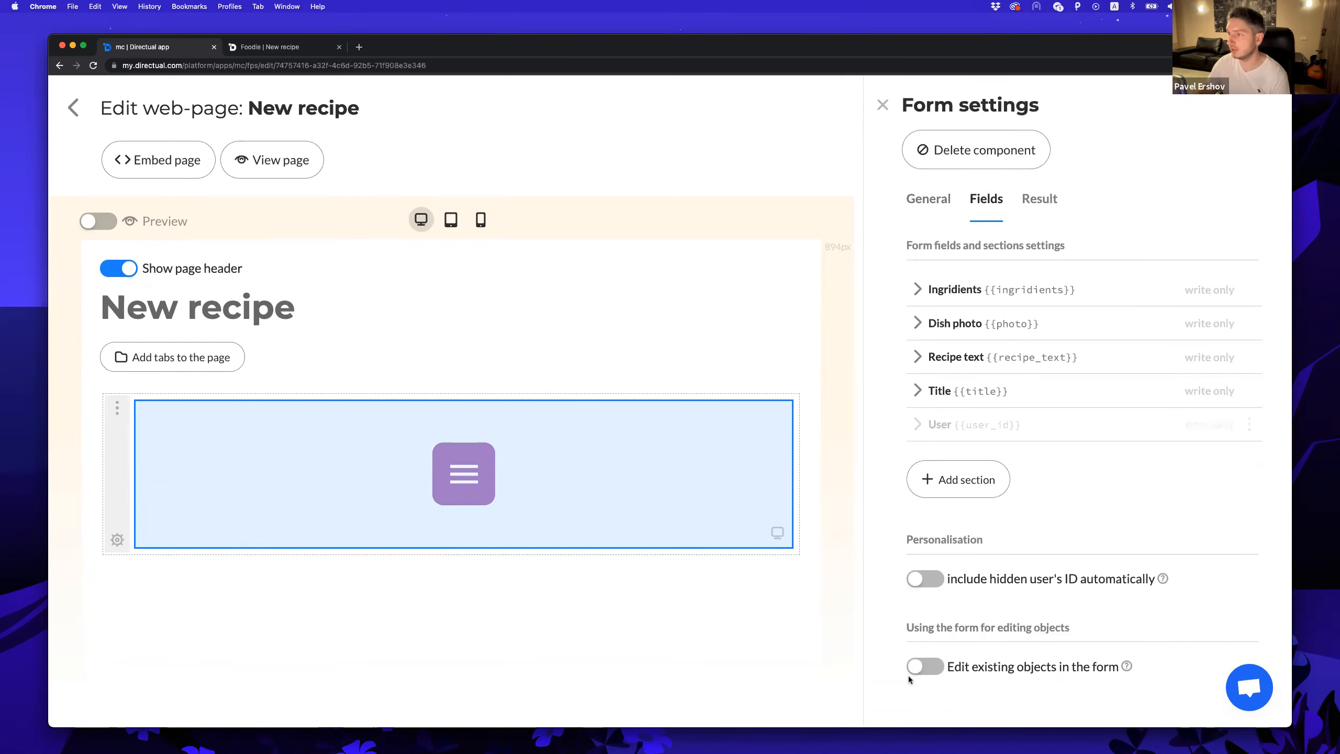
{"action": "left_click", "coordinate": [936, 587]}
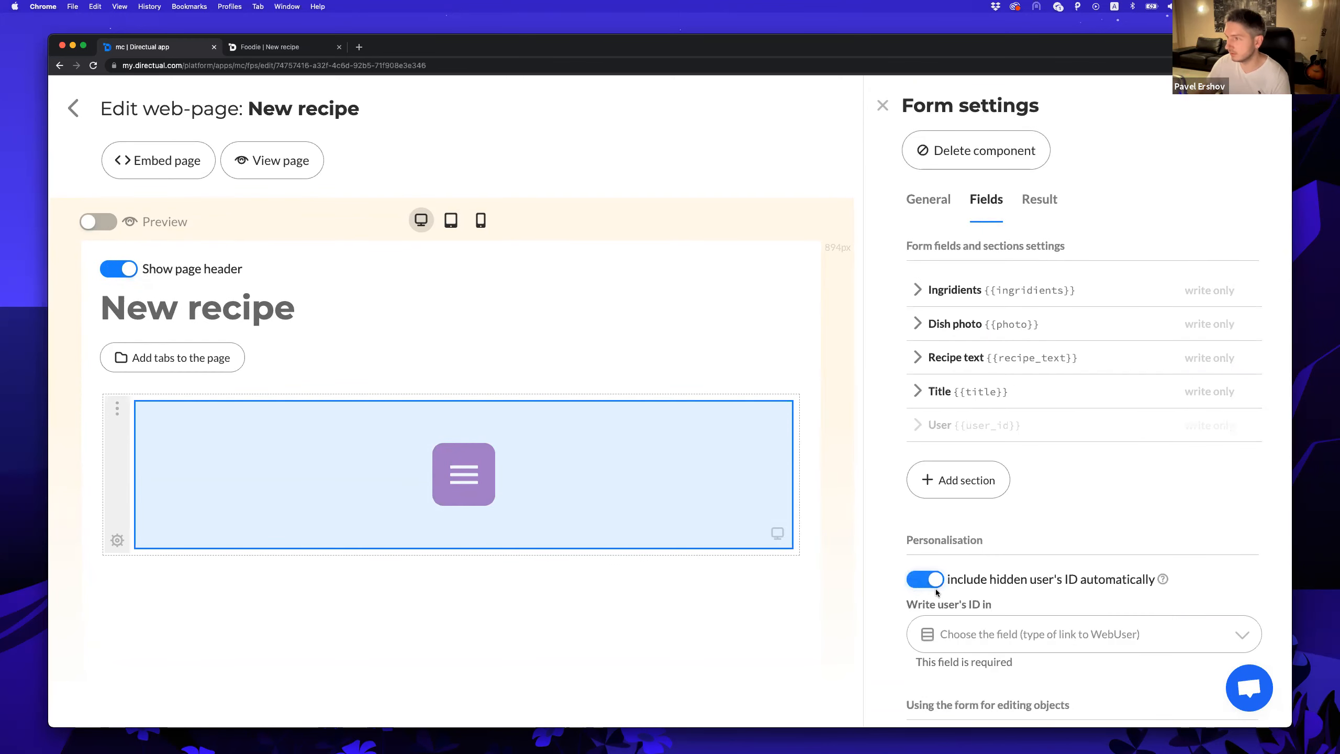
{"action": "scroll", "coordinate": [959, 559], "scroll_direction": "down", "scroll_amount": 2}
{"action": "left_click", "coordinate": [992, 577]}
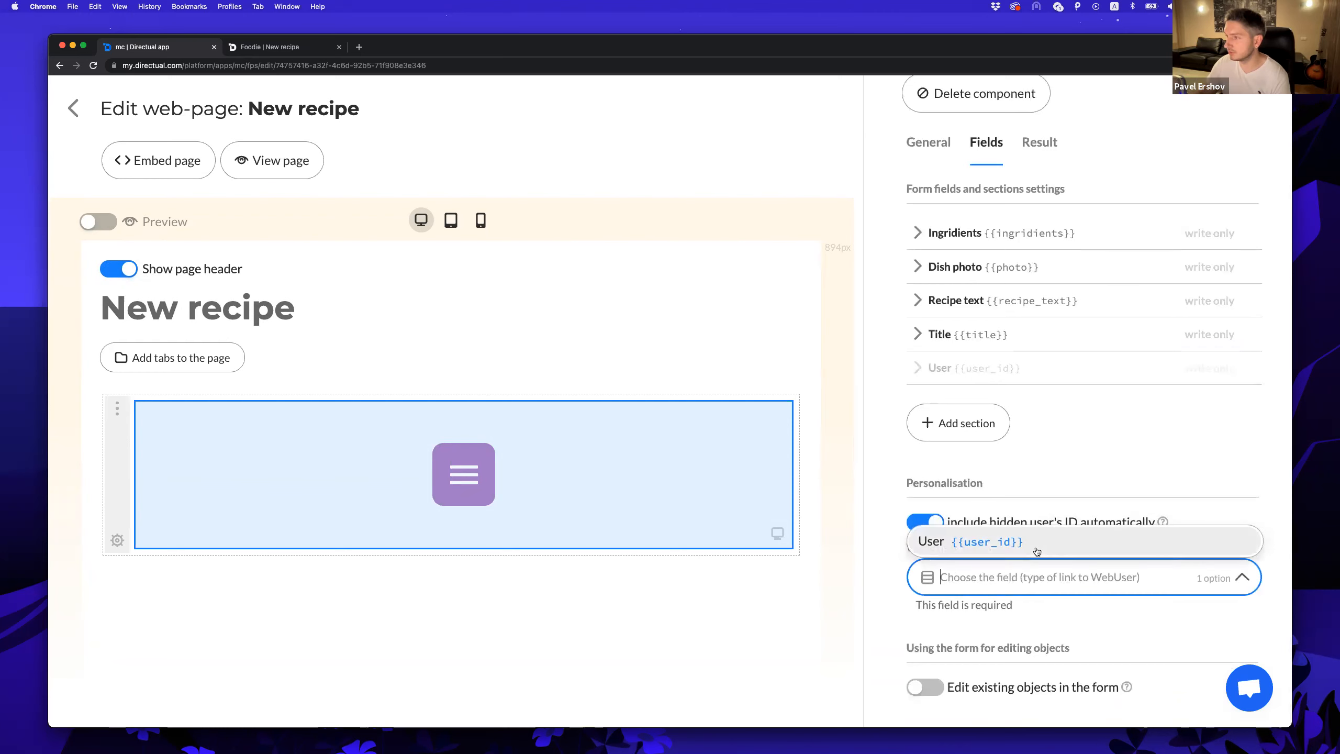
{"action": "left_click", "coordinate": [1003, 546]}
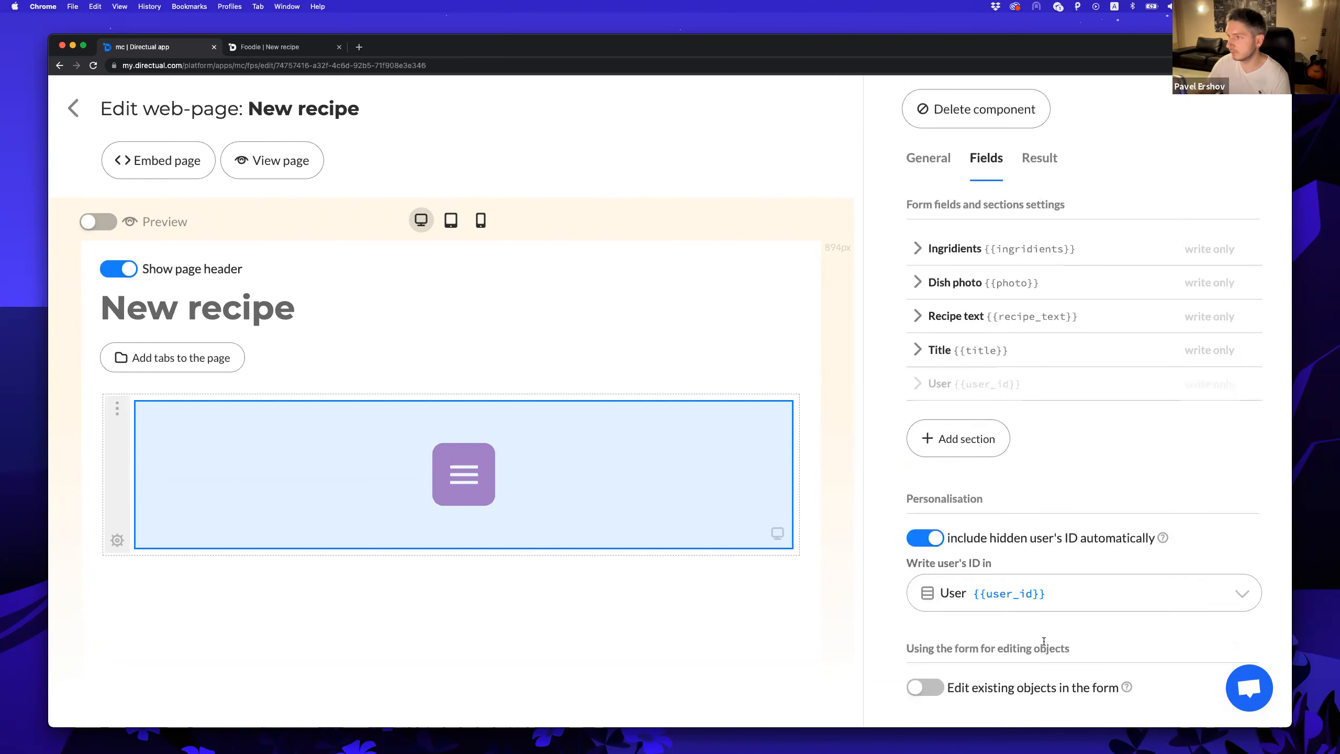
Enable file uploading for Dish photo and move it below Recipe text.
{"action": "scroll", "coordinate": [972, 489], "scroll_direction": "up", "scroll_amount": 2}
{"action": "left_click_drag", "start_coordinate": [1247, 391], "coordinate": [1247, 285]}
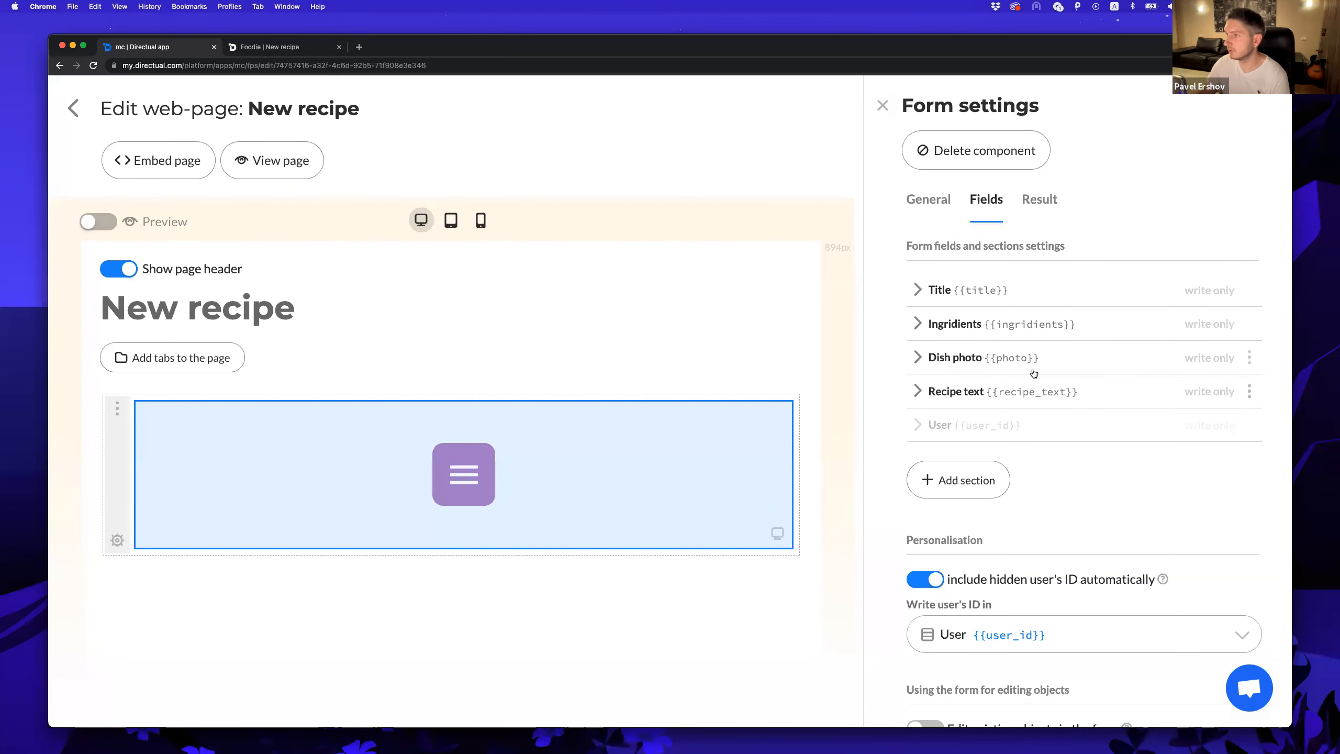
{"action": "left_click", "coordinate": [939, 359]}
{"action": "left_click", "coordinate": [994, 444]}
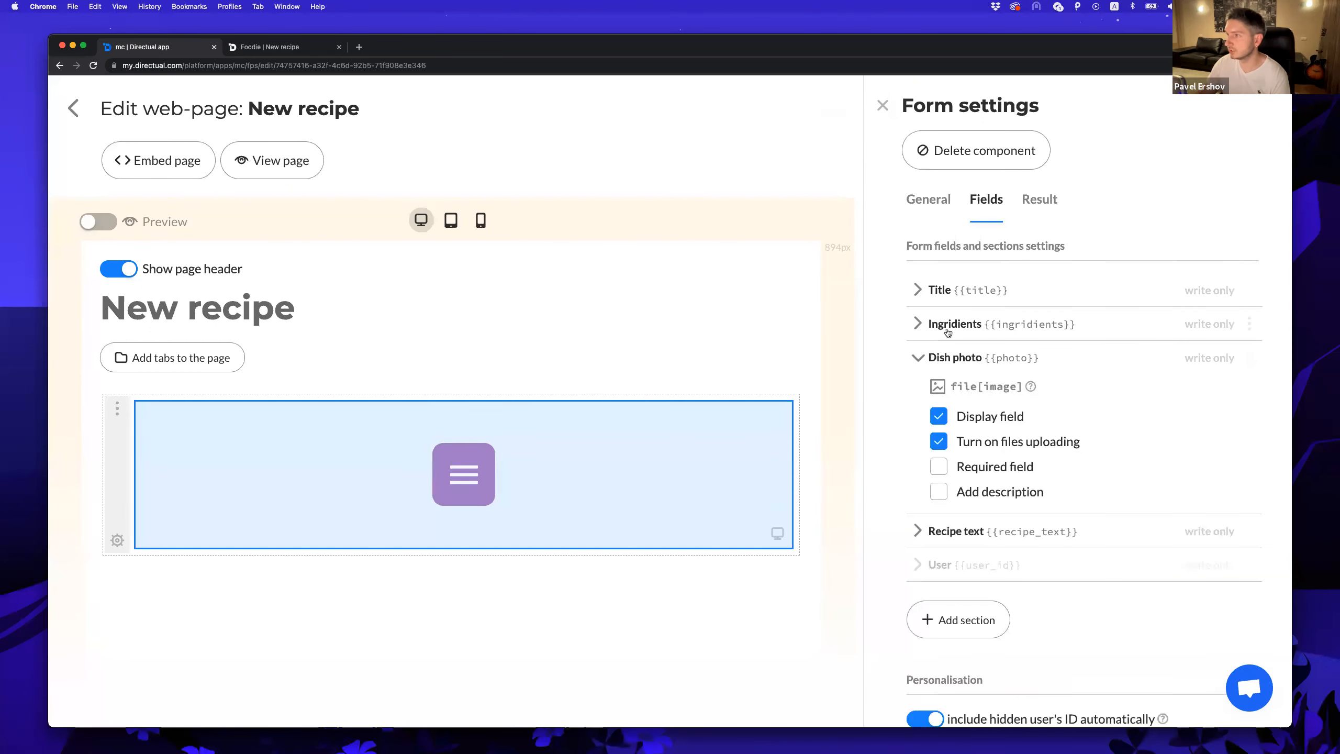
{"action": "left_click", "coordinate": [934, 359]}
{"action": "left_click_drag", "start_coordinate": [1247, 358], "coordinate": [1248, 391]}
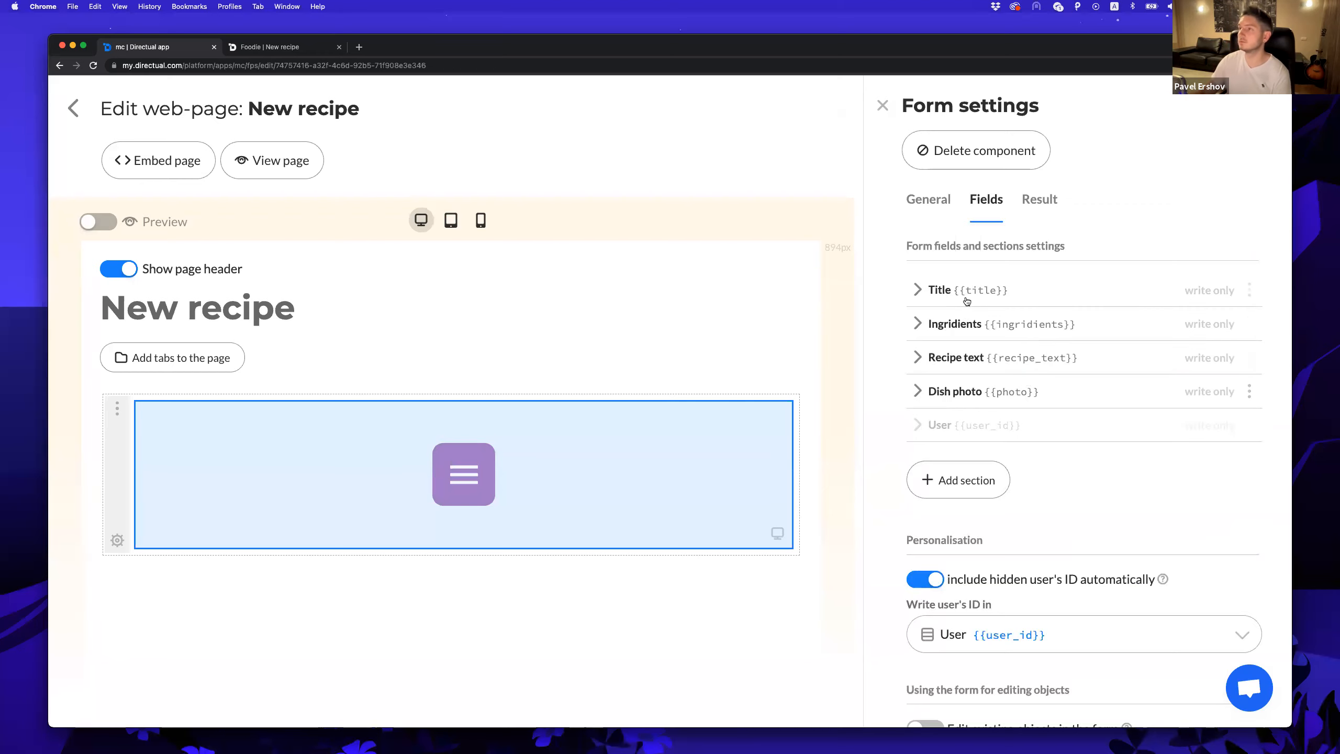
In the reloaded Foodie form, enter the title Pizza and ingredients cheese and ham.
{"action": "left_click", "coordinate": [296, 49]}
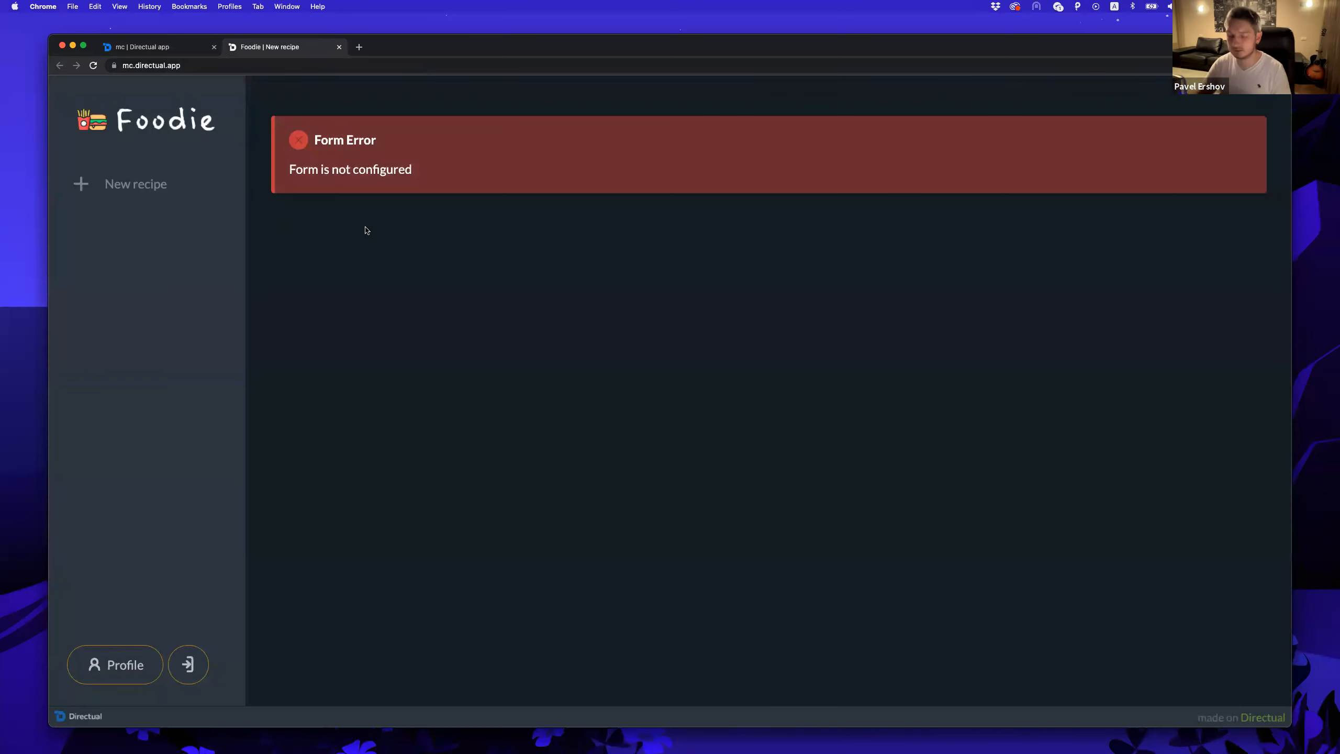
{"action": "key", "text": "super+r"}
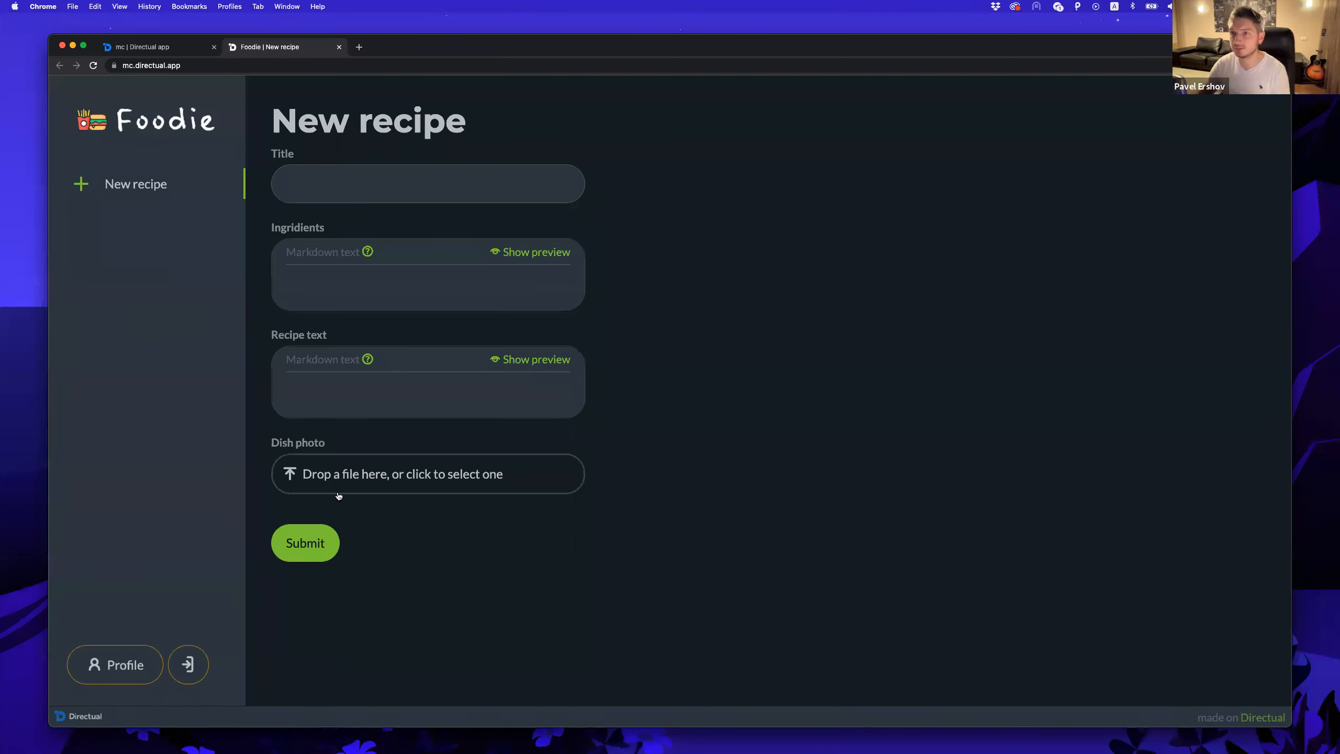
{"action": "left_click", "coordinate": [321, 187]}
{"action": "type", "text": "Pi"}
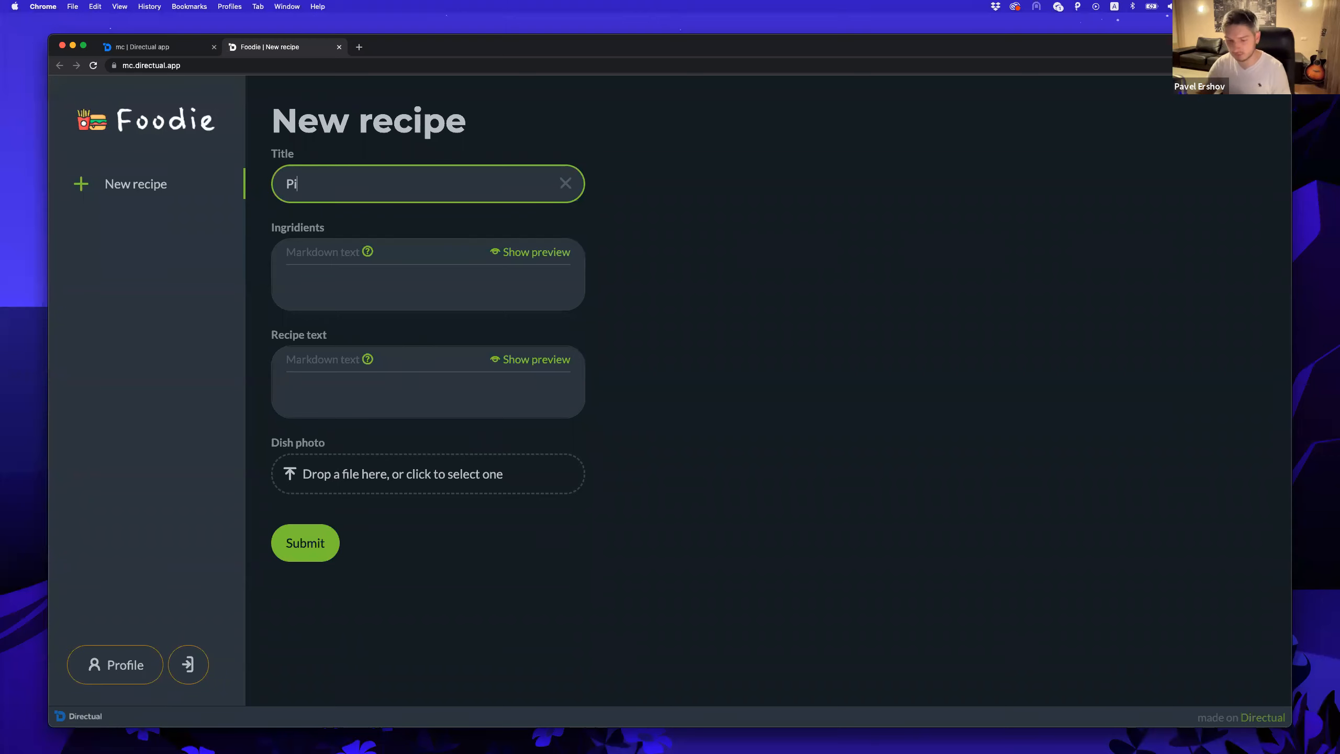
{"action": "left_click", "coordinate": [316, 284]}
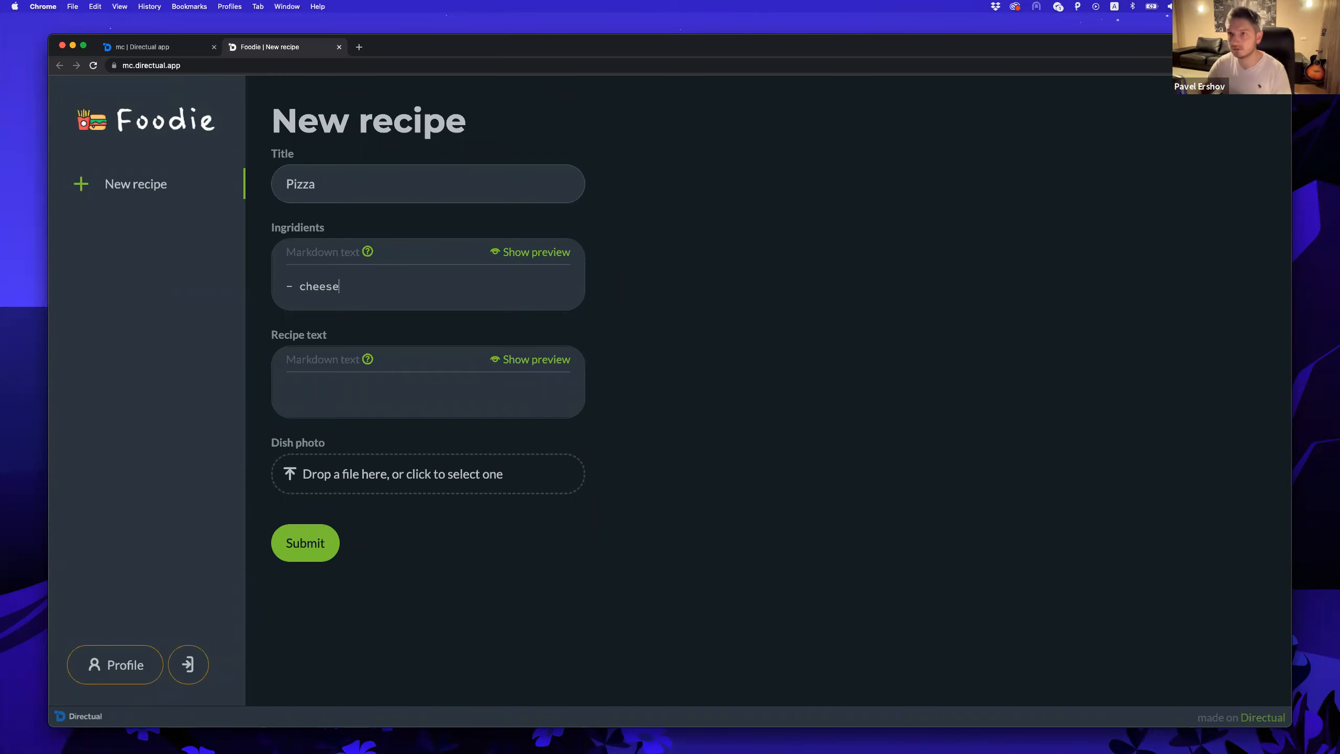
{"action": "type", "text": "- cheese"}
{"action": "key", "text": "Return"}
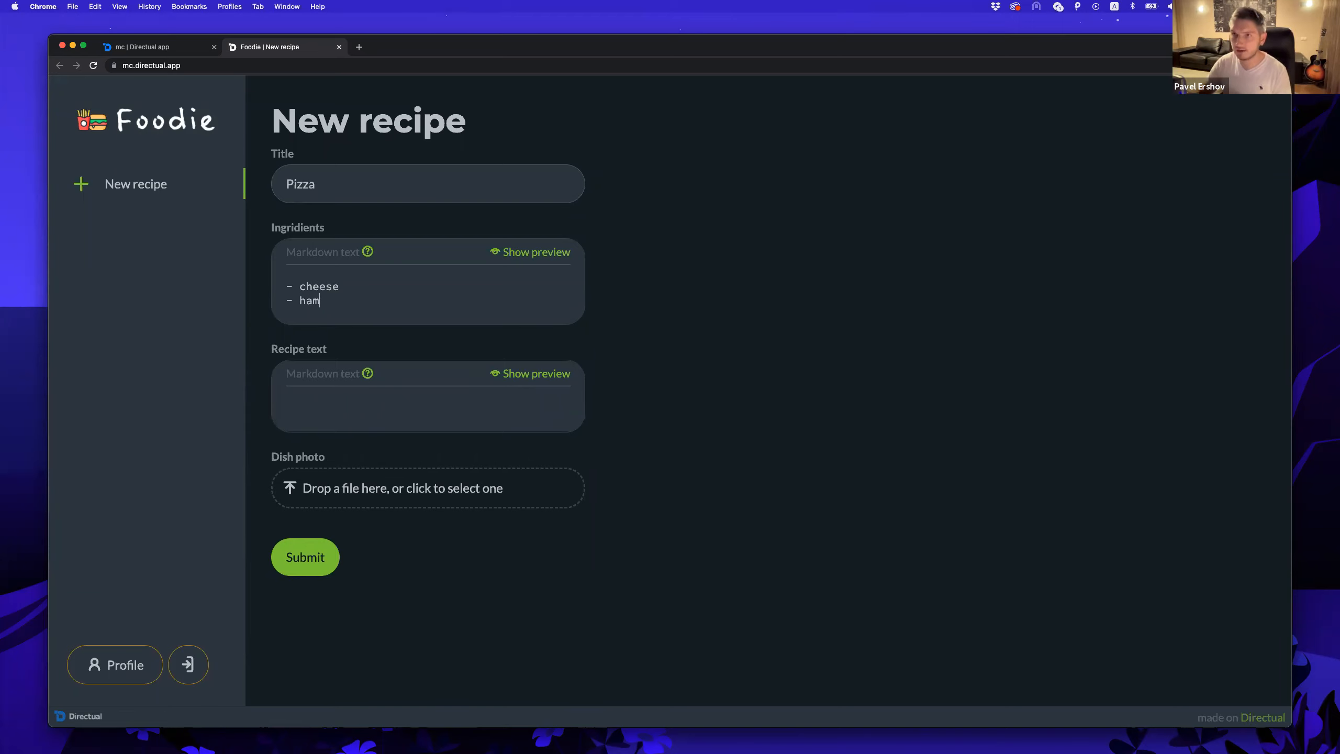
{"action": "type", "text": "- ham"}
{"action": "key", "text": "Return"}
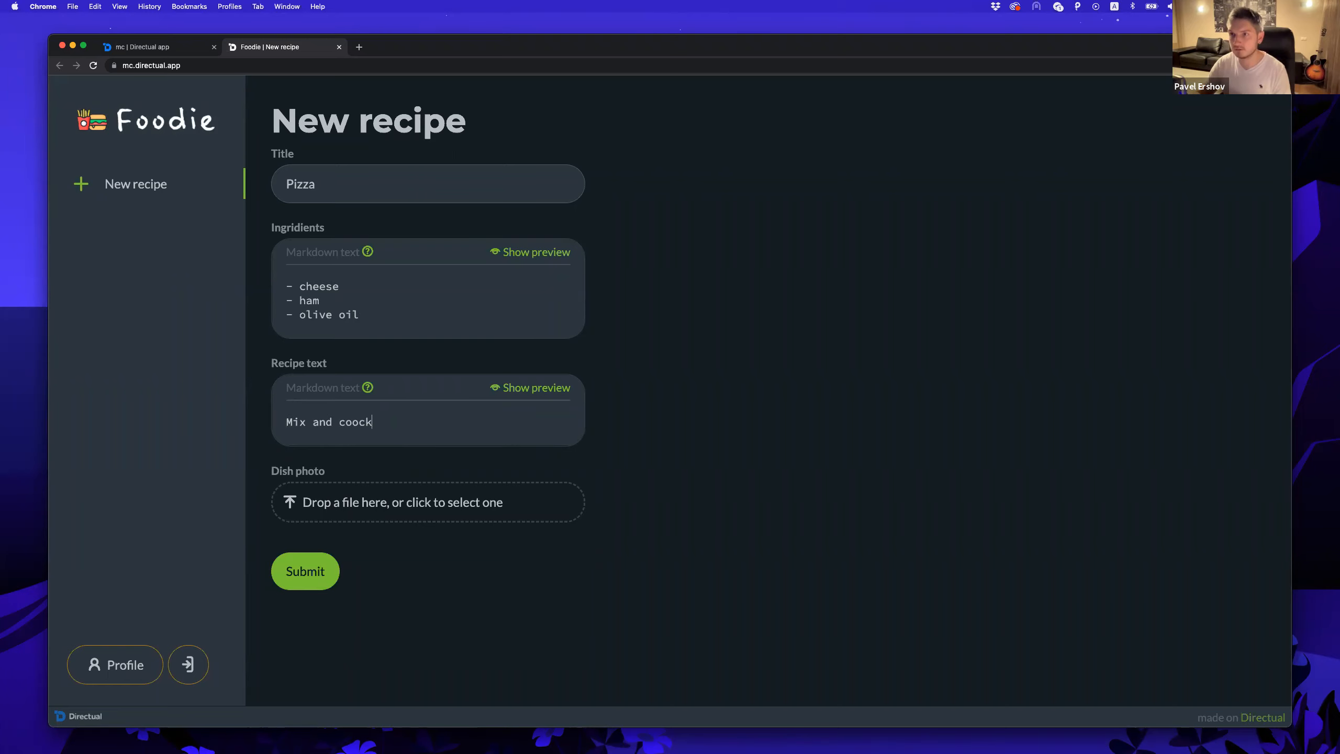
Fix the recipe text typo, upload dish-pizza.jpeg as the dish photo, and submit.
{"action": "key", "text": "BackSpace"}
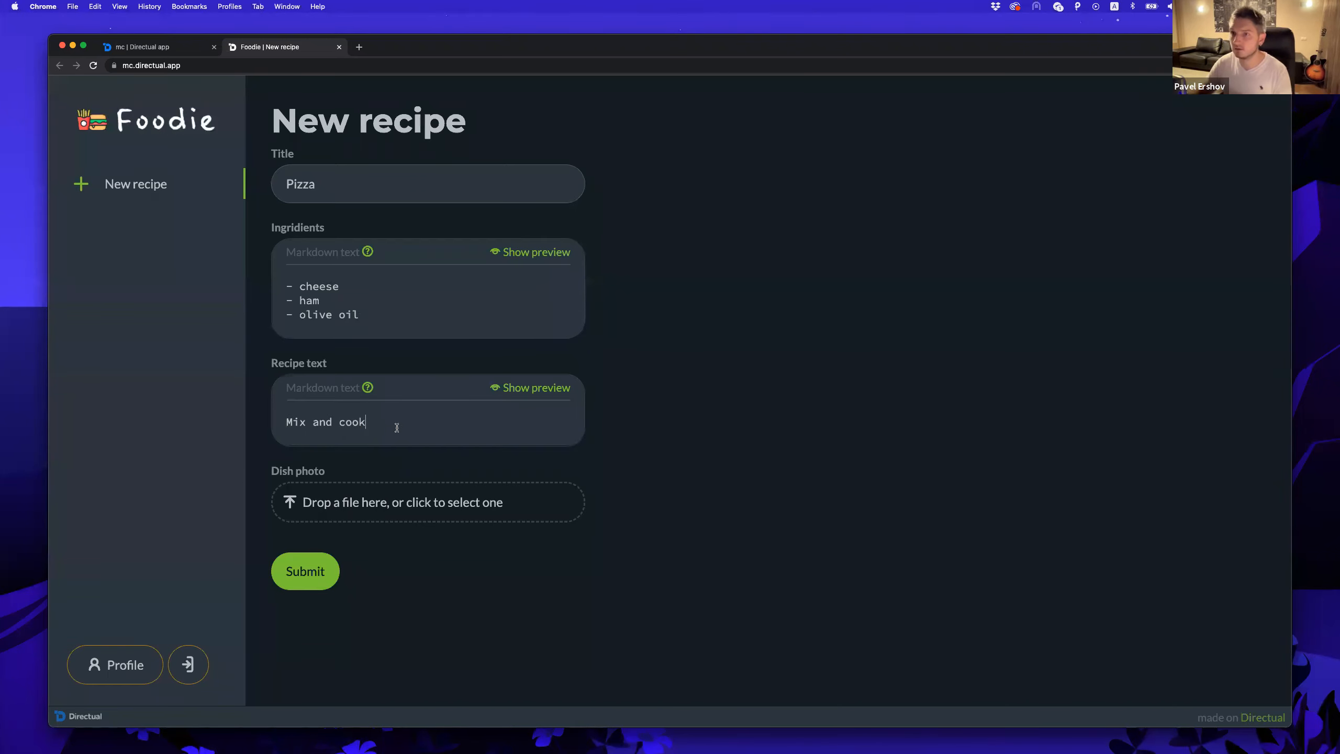
{"action": "left_click", "coordinate": [365, 497]}
{"action": "double_click", "coordinate": [598, 341]}
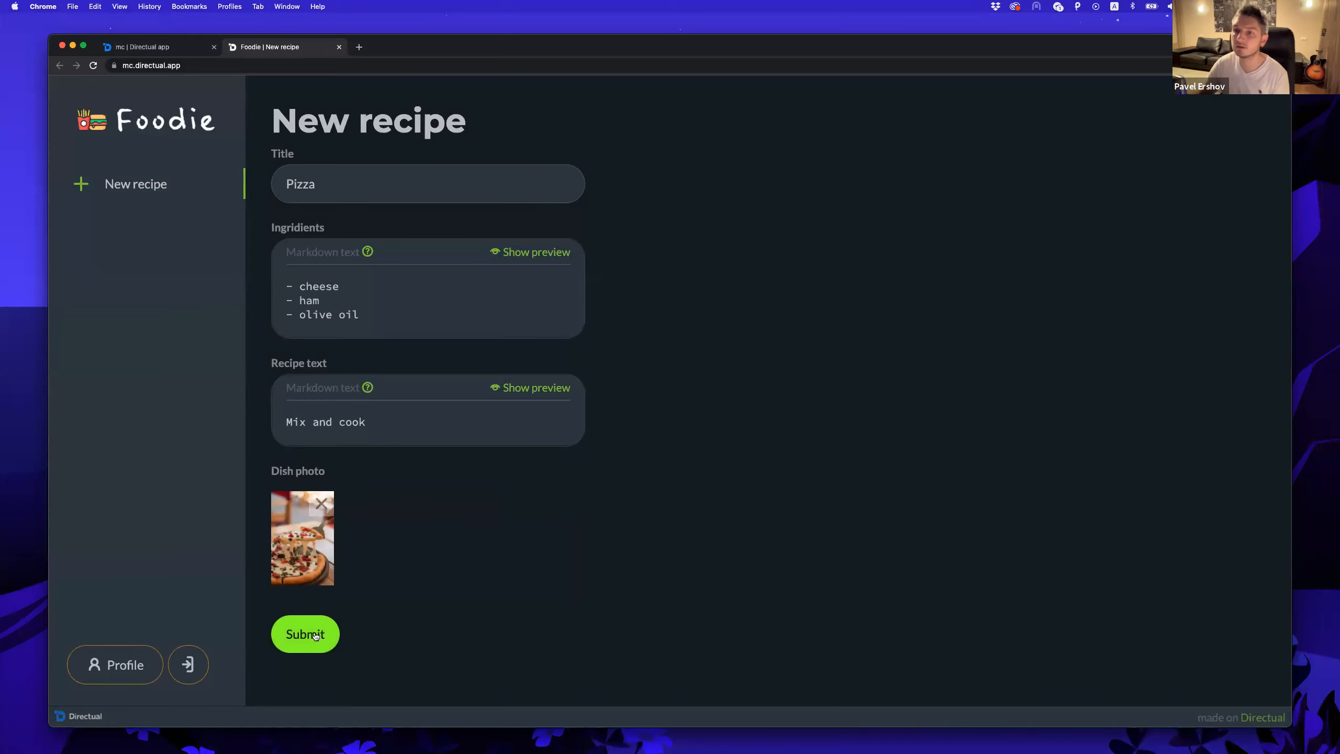
{"action": "left_click", "coordinate": [306, 634]}
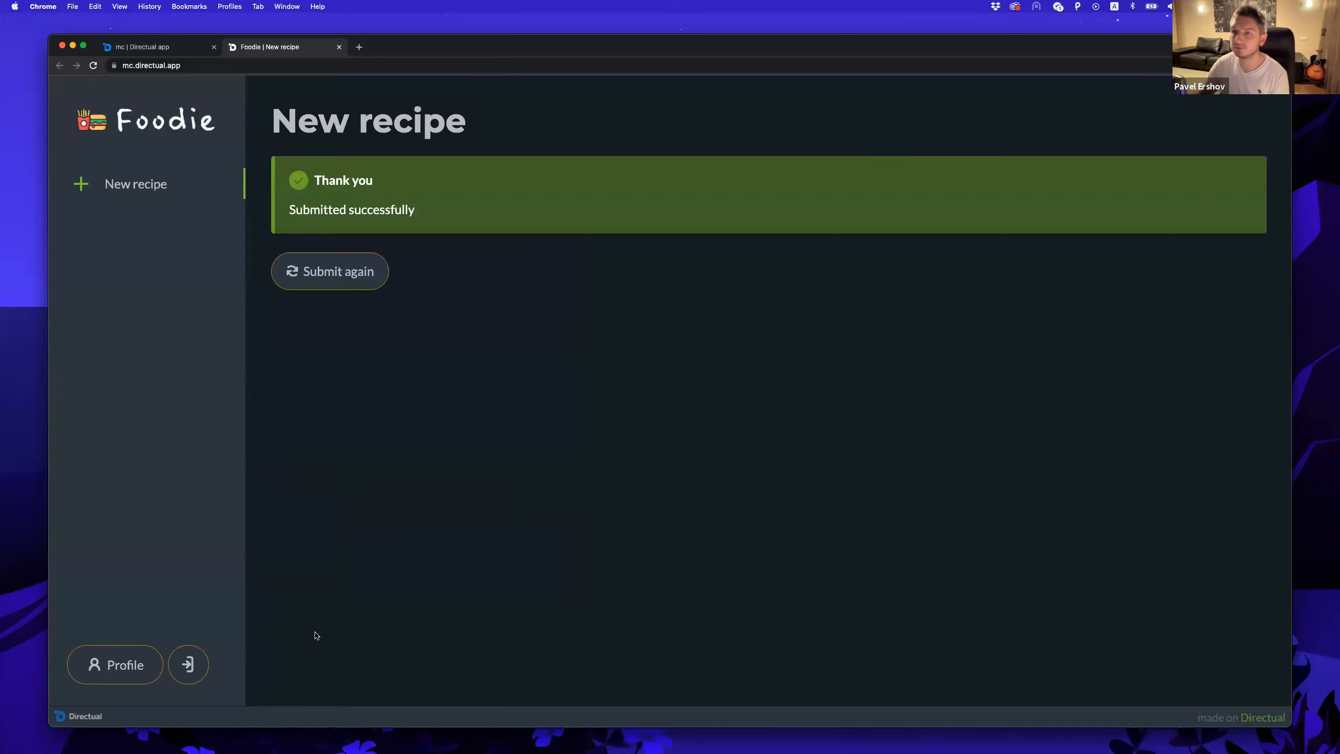
{"action": "left_click", "coordinate": [358, 281]}
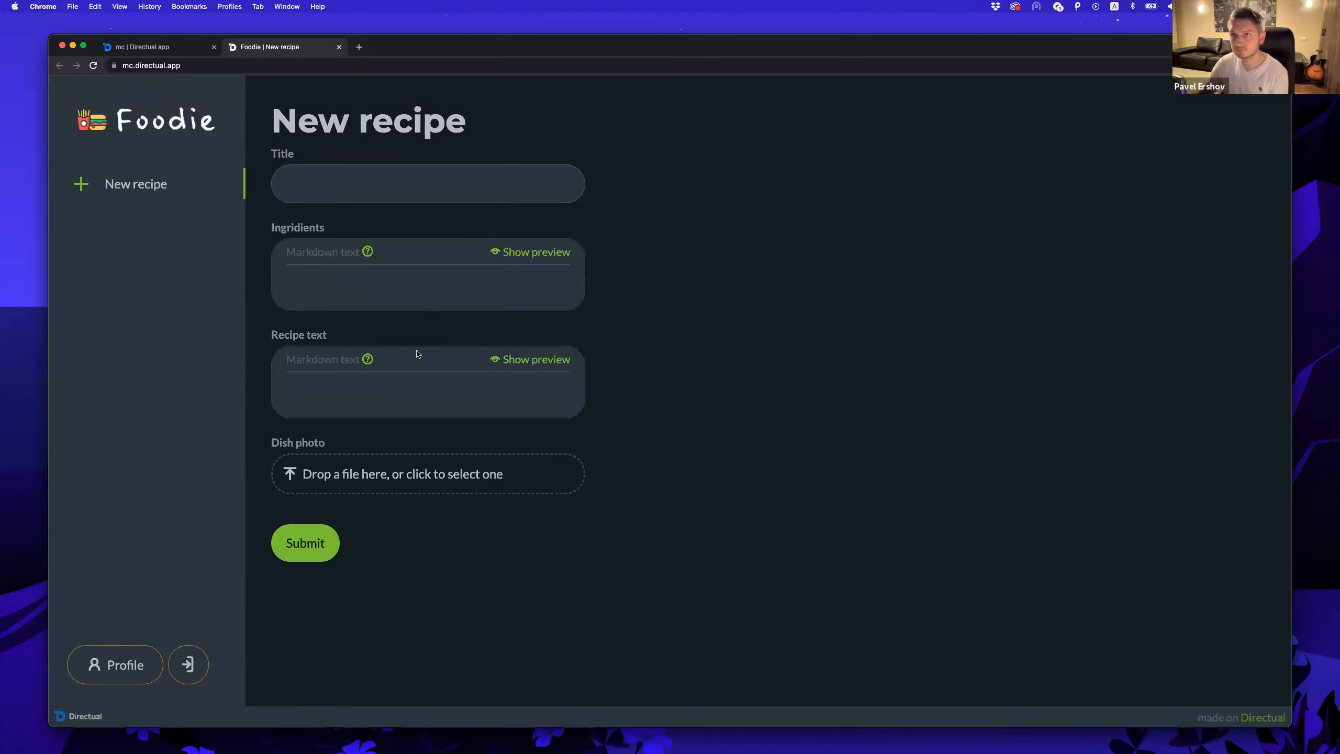
{"action": "left_click", "coordinate": [143, 47]}
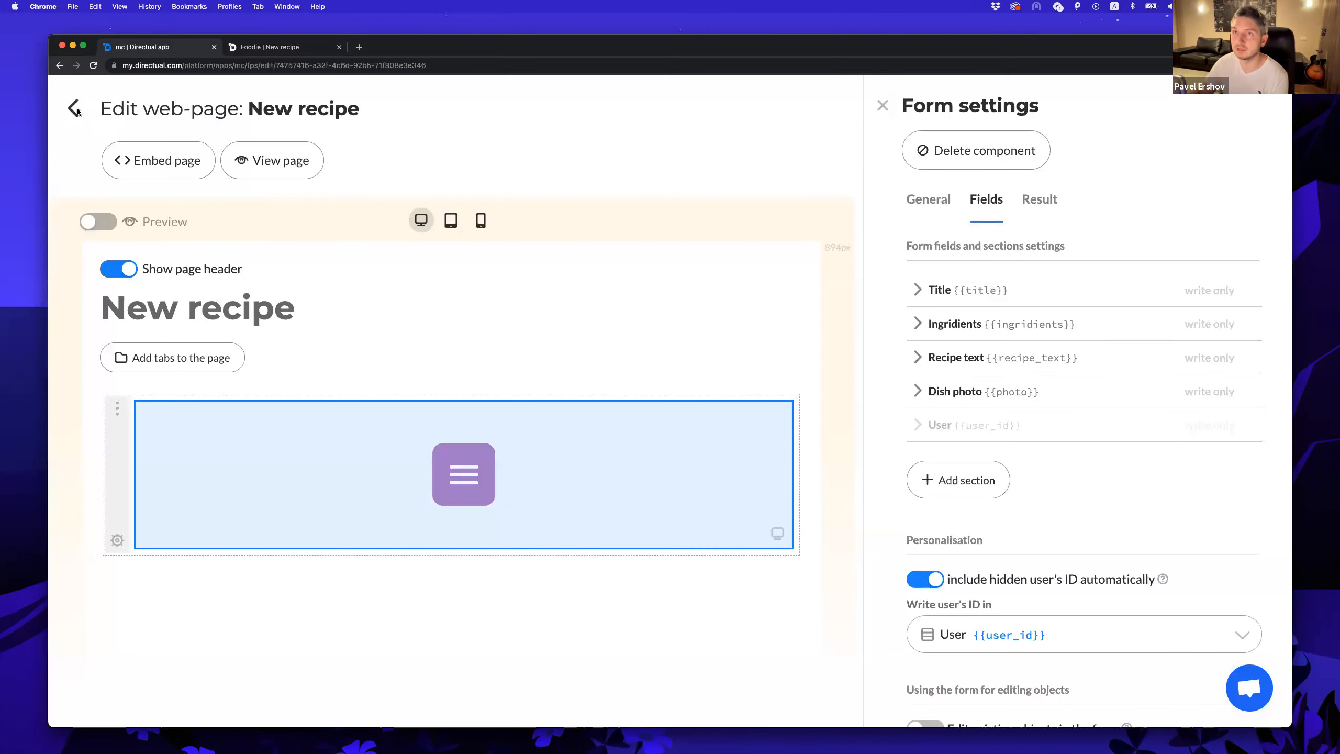
Open the Pizza record in the recipes structure and view its dish photo enlarged, then close it.
{"action": "left_click", "coordinate": [73, 106]}
{"action": "left_click", "coordinate": [253, 108]}
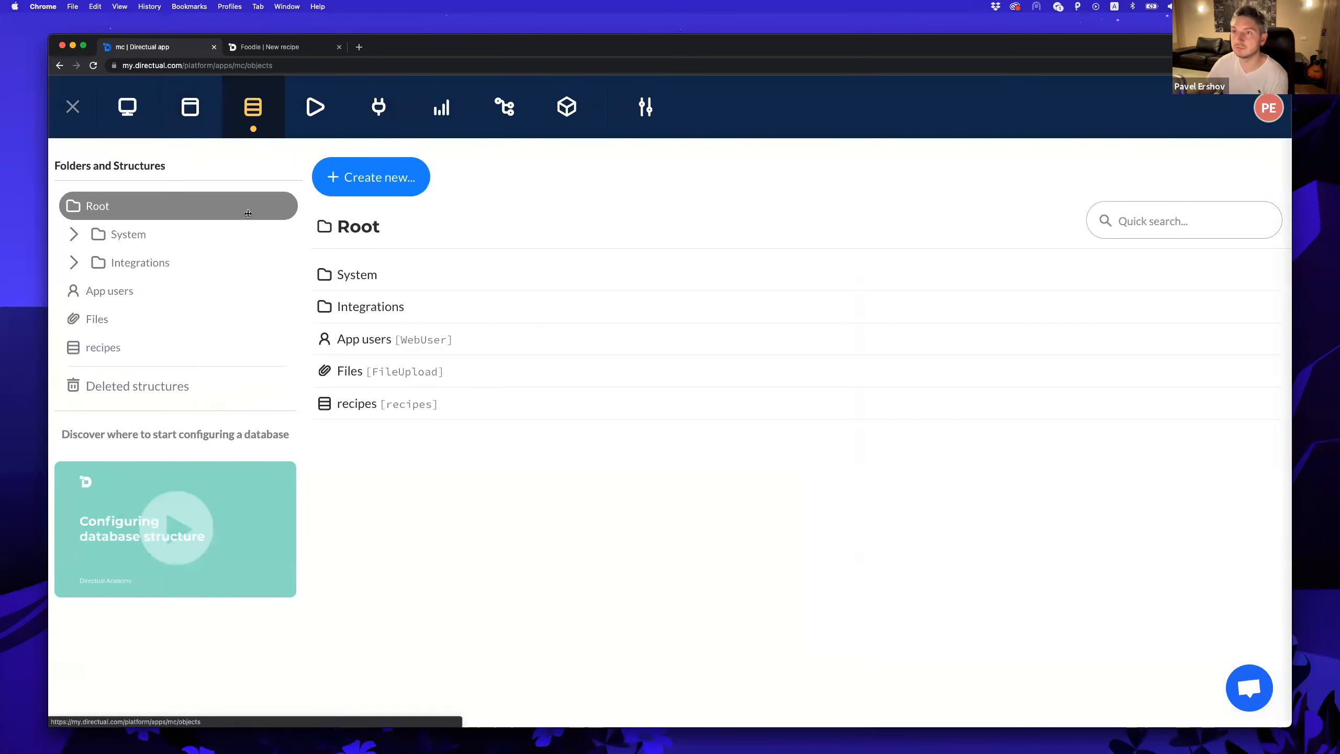
{"action": "left_click", "coordinate": [366, 402]}
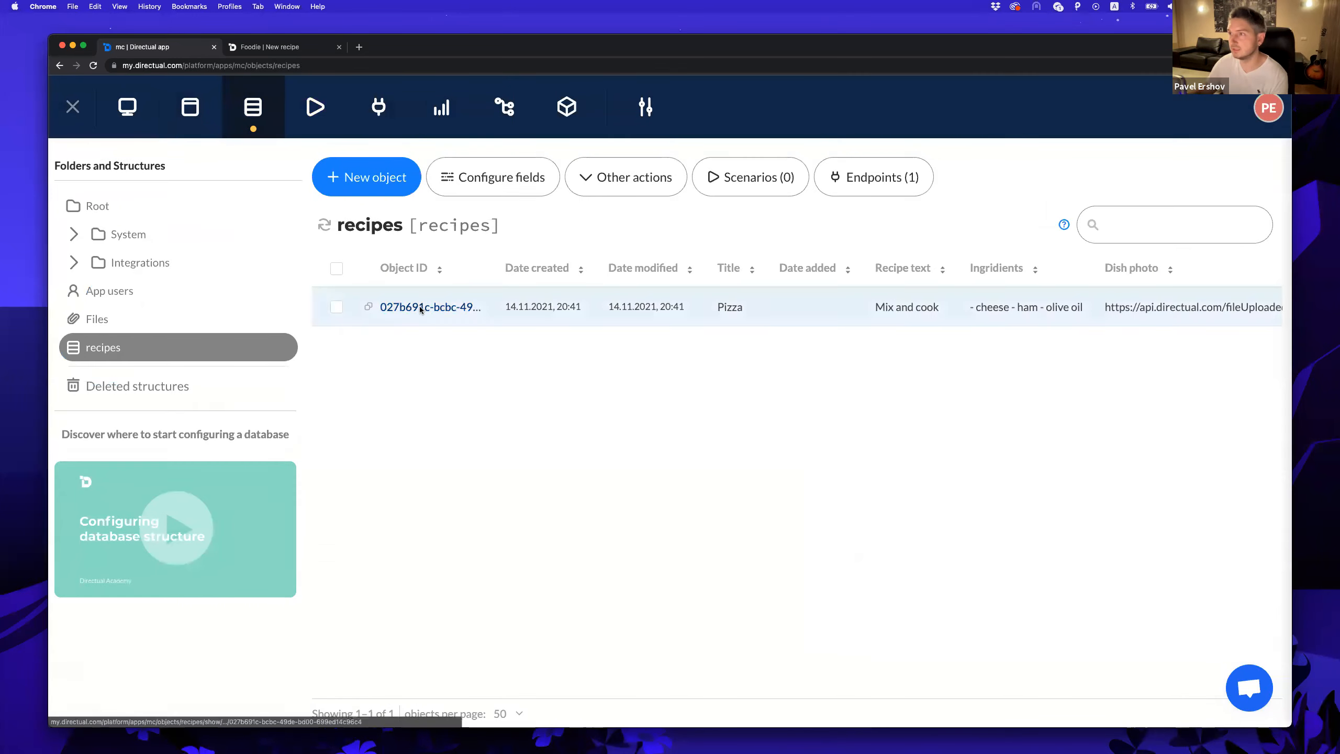
{"action": "left_click", "coordinate": [381, 306]}
{"action": "scroll", "coordinate": [972, 303], "scroll_direction": "down", "scroll_amount": 2}
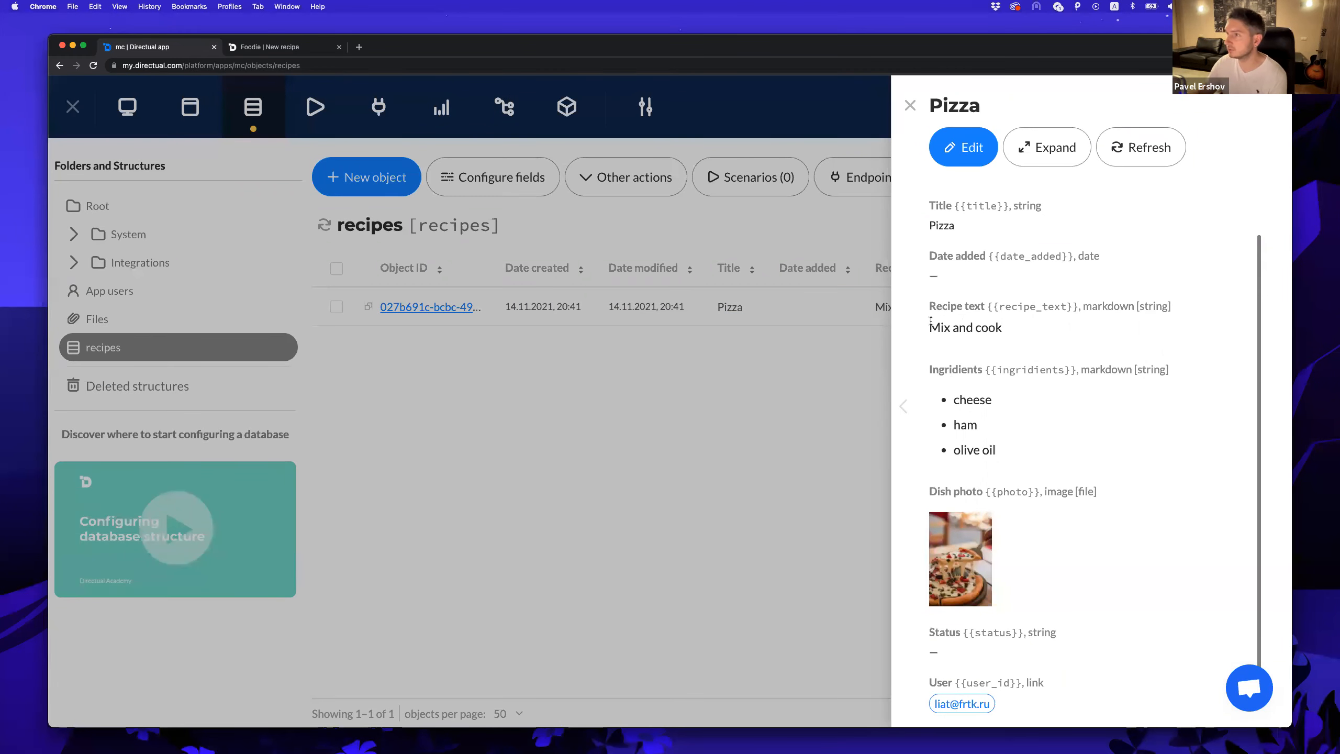
{"action": "scroll", "coordinate": [980, 360], "scroll_direction": "down", "scroll_amount": 1}
{"action": "left_click", "coordinate": [970, 510]}
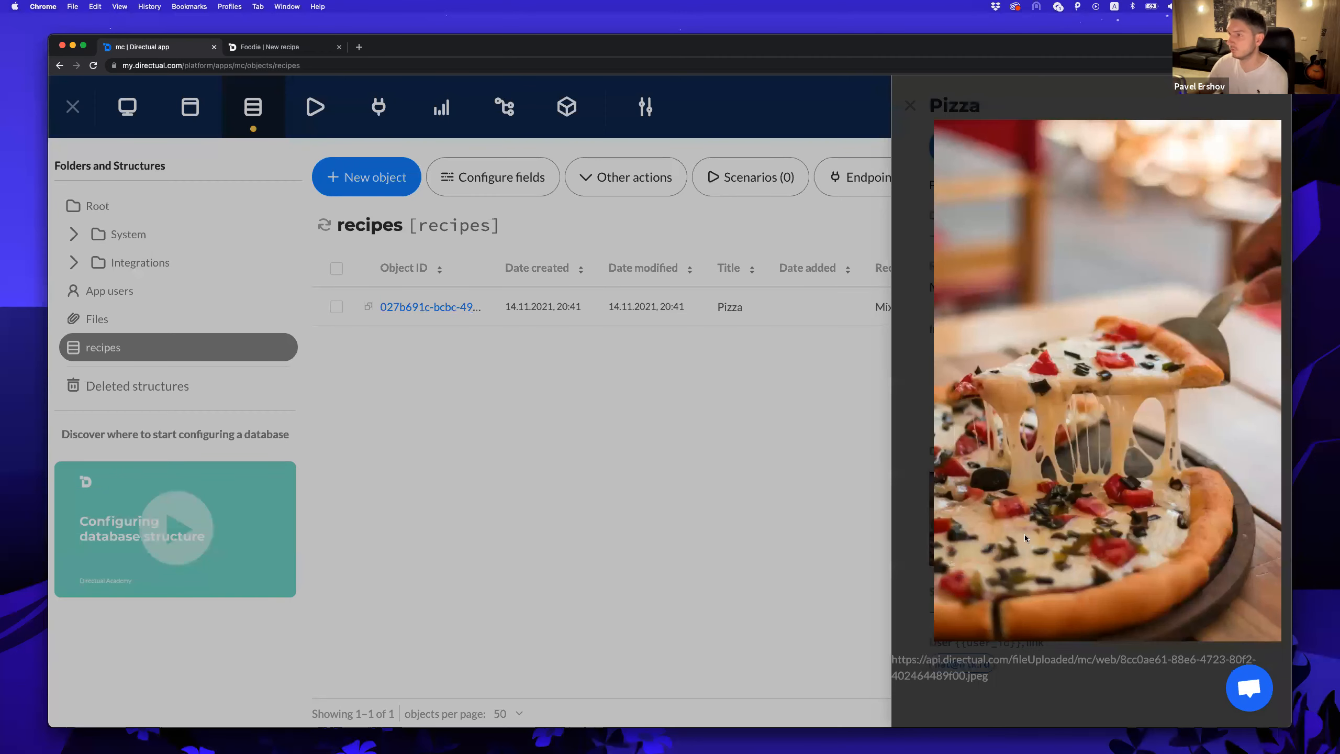
{"action": "left_click", "coordinate": [911, 308]}
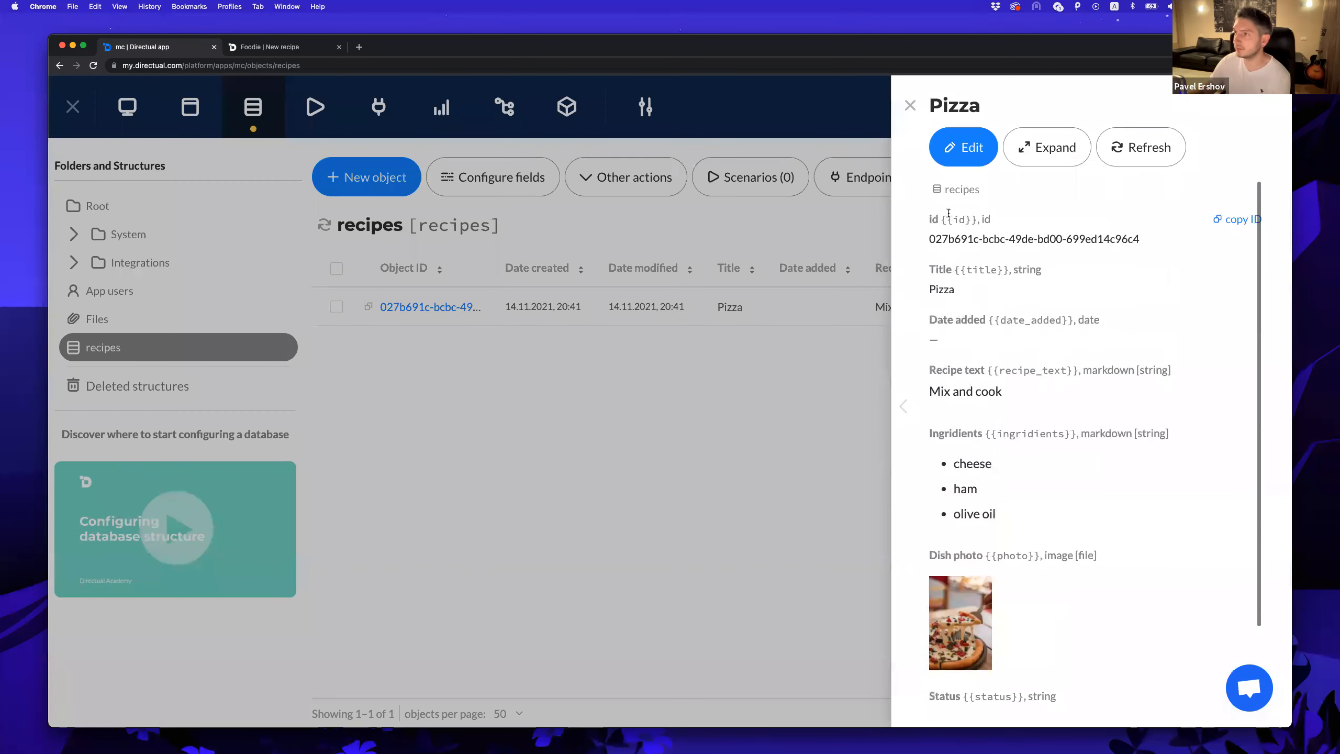
{"action": "left_click", "coordinate": [911, 105]}
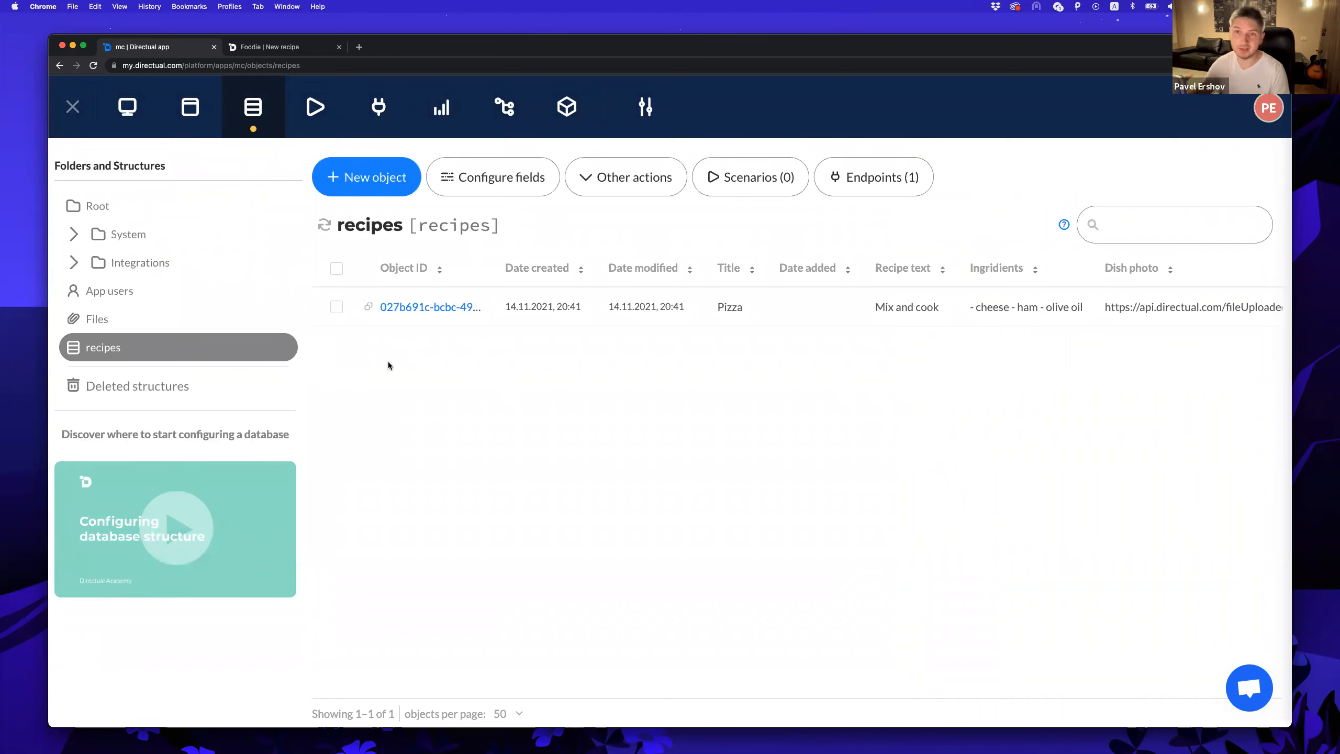
Create a portal page titled All recipes at route all-recipes with the folder icon, and save it.
{"action": "left_click", "coordinate": [198, 113]}
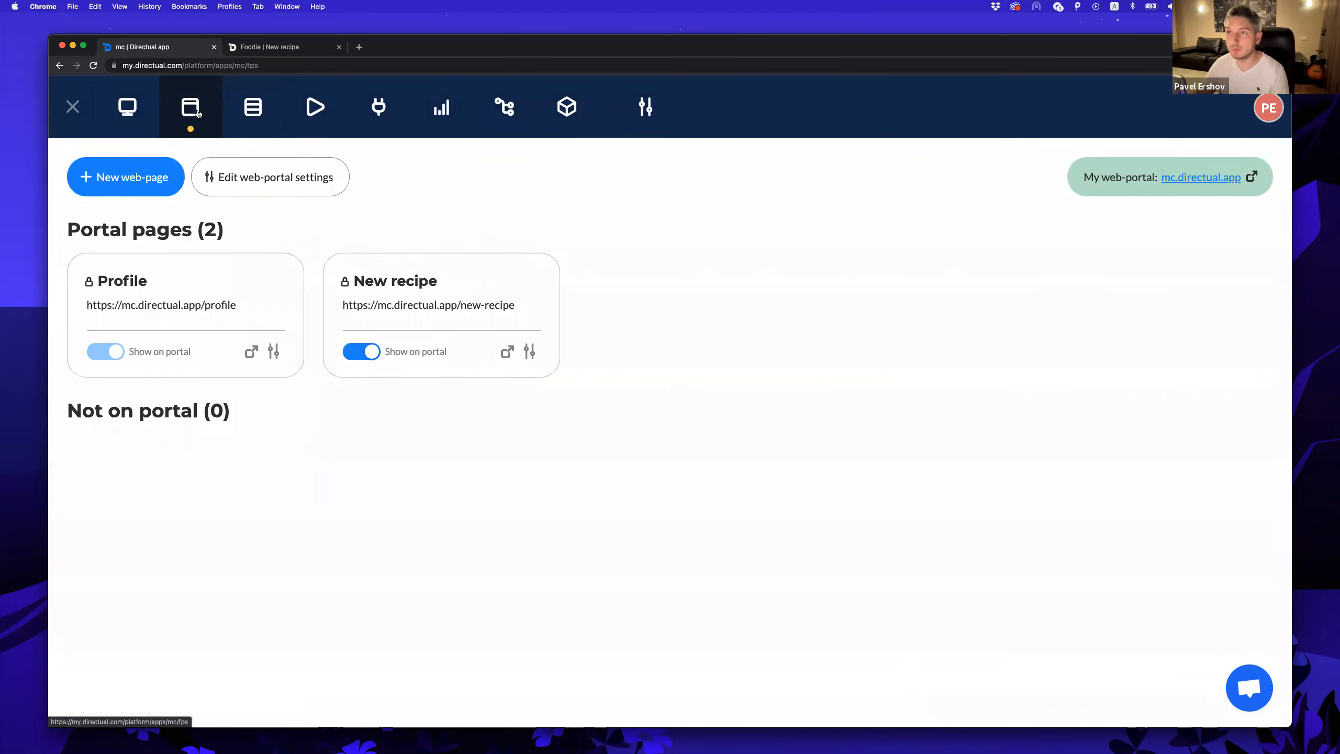
{"action": "left_click", "coordinate": [121, 179]}
{"action": "type", "text": "All recipes"}
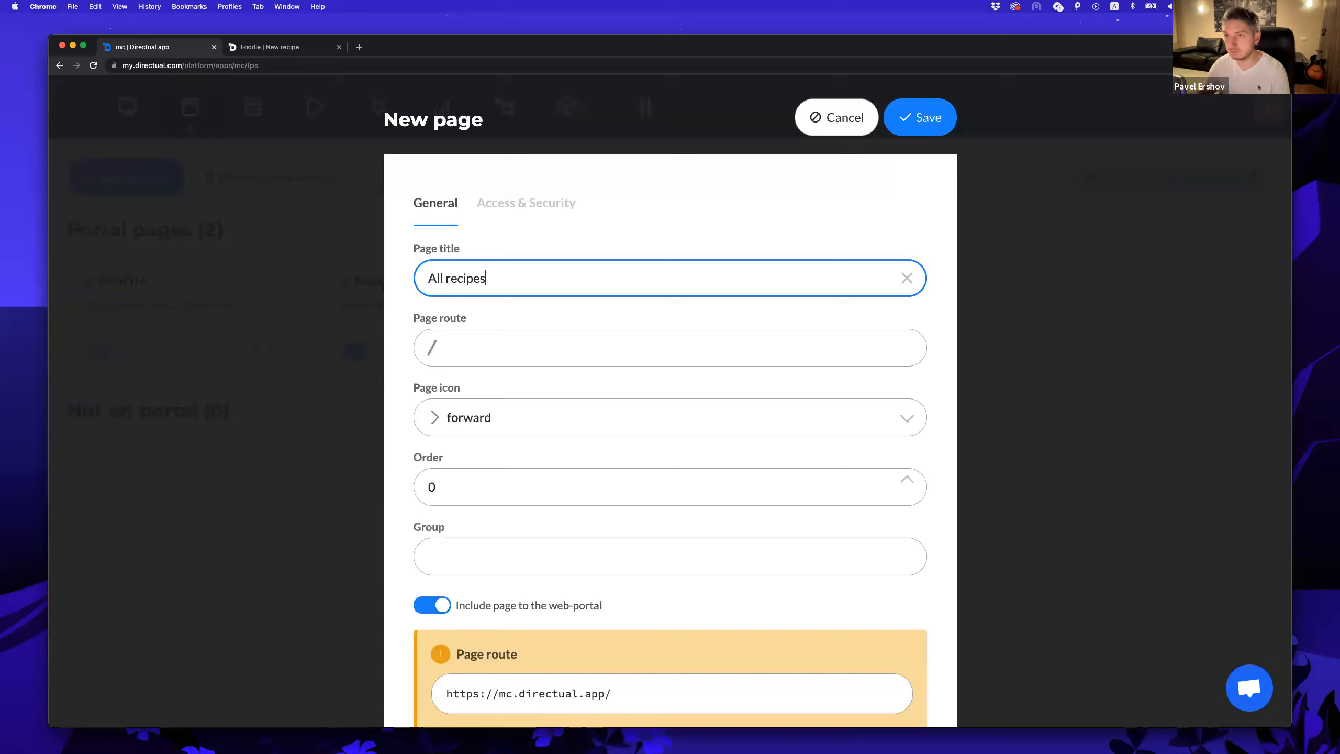
{"action": "left_click", "coordinate": [459, 344]}
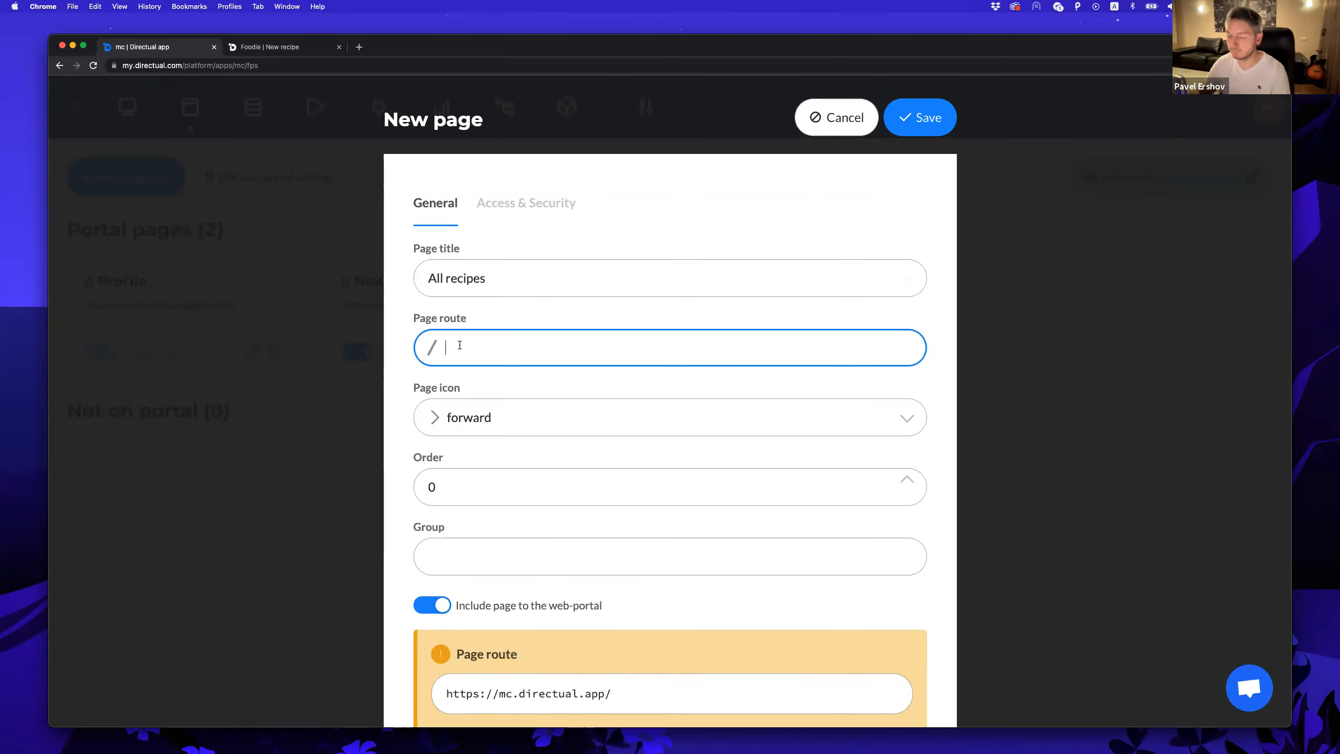
{"action": "type", "text": "all-recipes"}
{"action": "key", "text": "Tab"}
{"action": "left_click", "coordinate": [509, 425]}
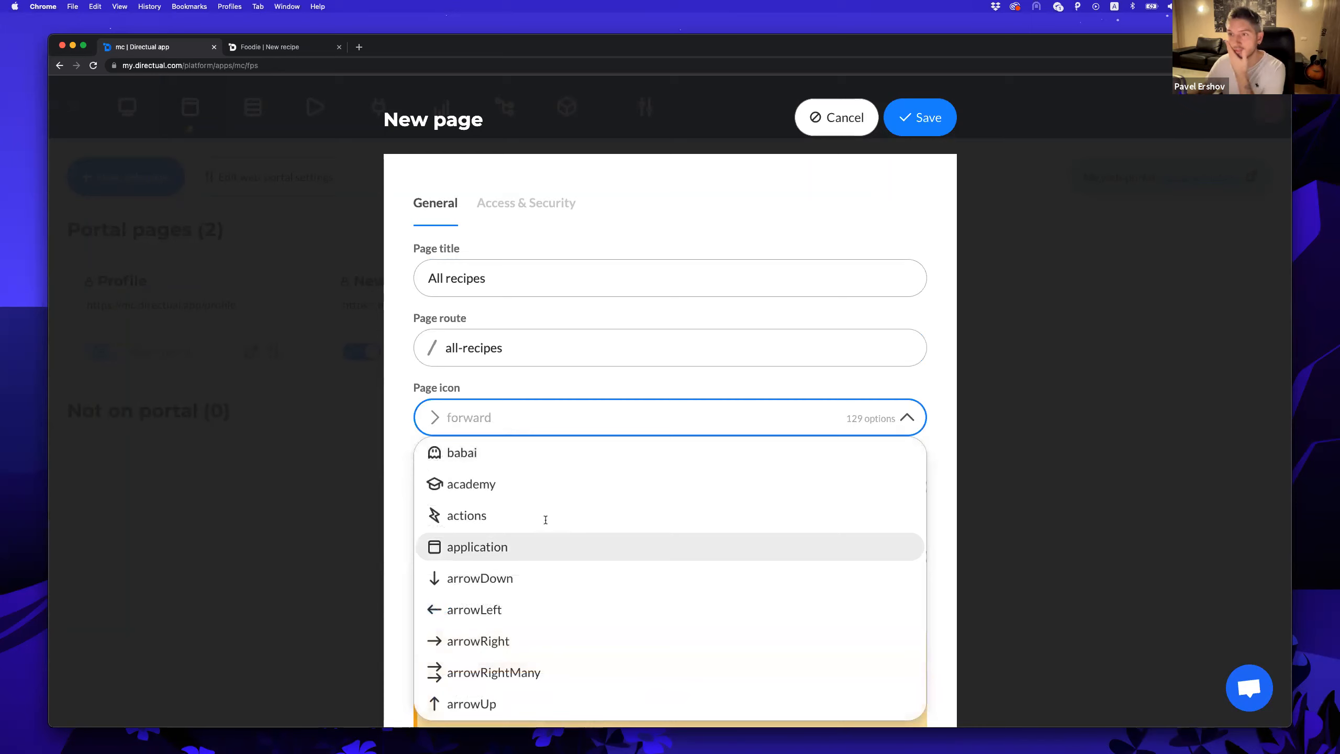
{"action": "scroll", "coordinate": [554, 504], "scroll_direction": "down", "scroll_amount": 8}
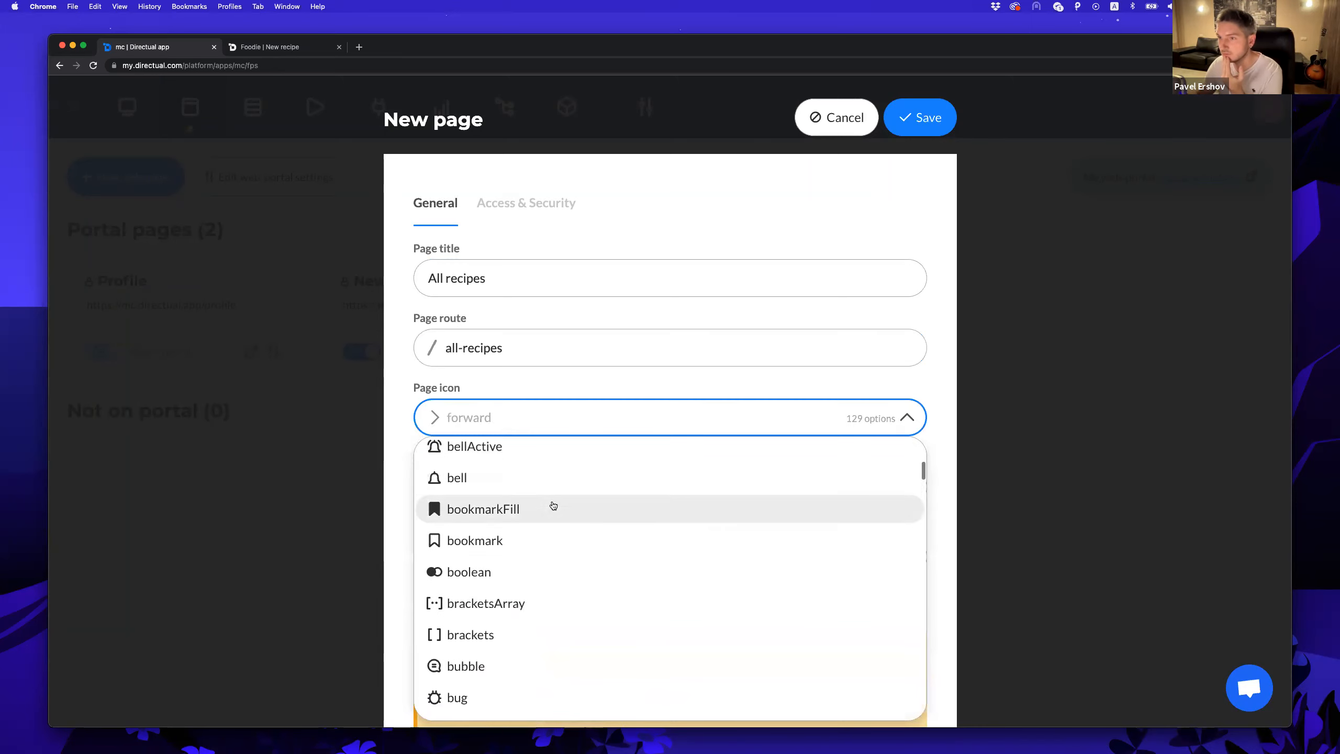
{"action": "scroll", "coordinate": [552, 506], "scroll_direction": "down", "scroll_amount": 10}
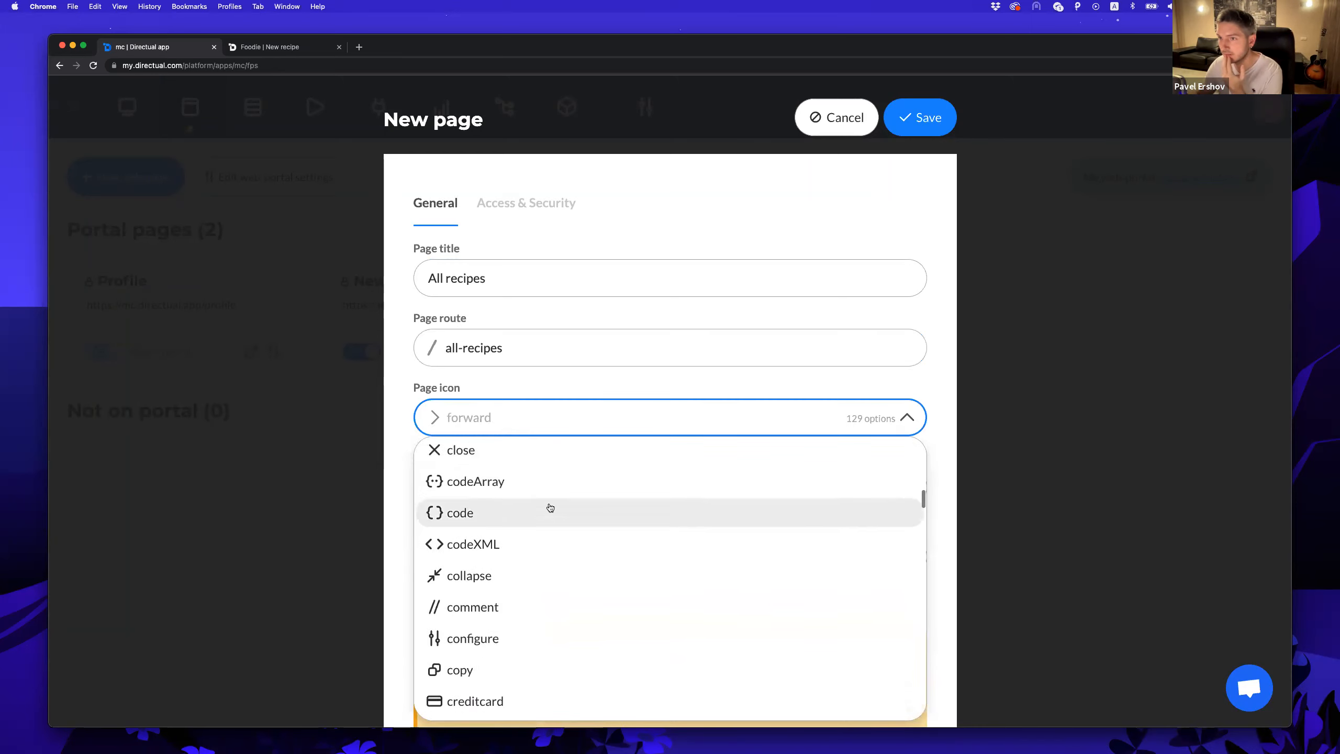
{"action": "scroll", "coordinate": [550, 507], "scroll_direction": "down", "scroll_amount": 8}
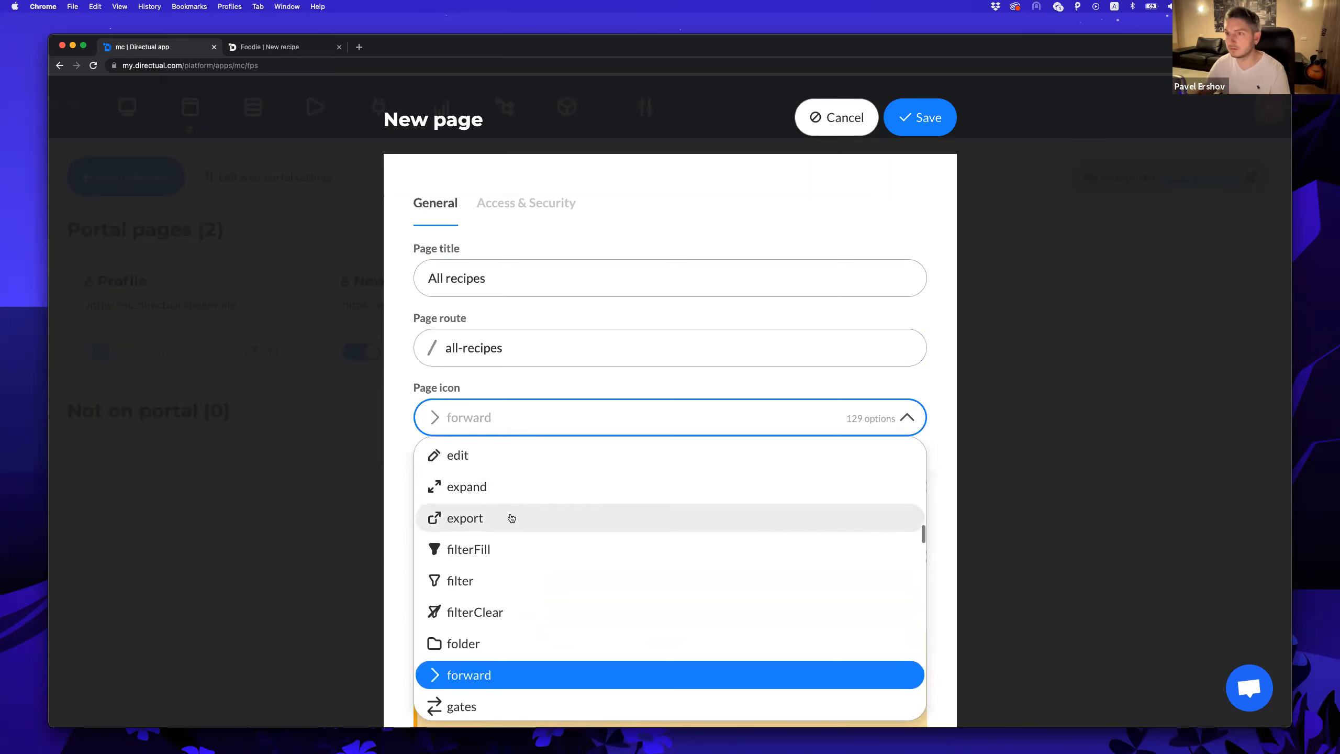
{"action": "left_click", "coordinate": [510, 458]}
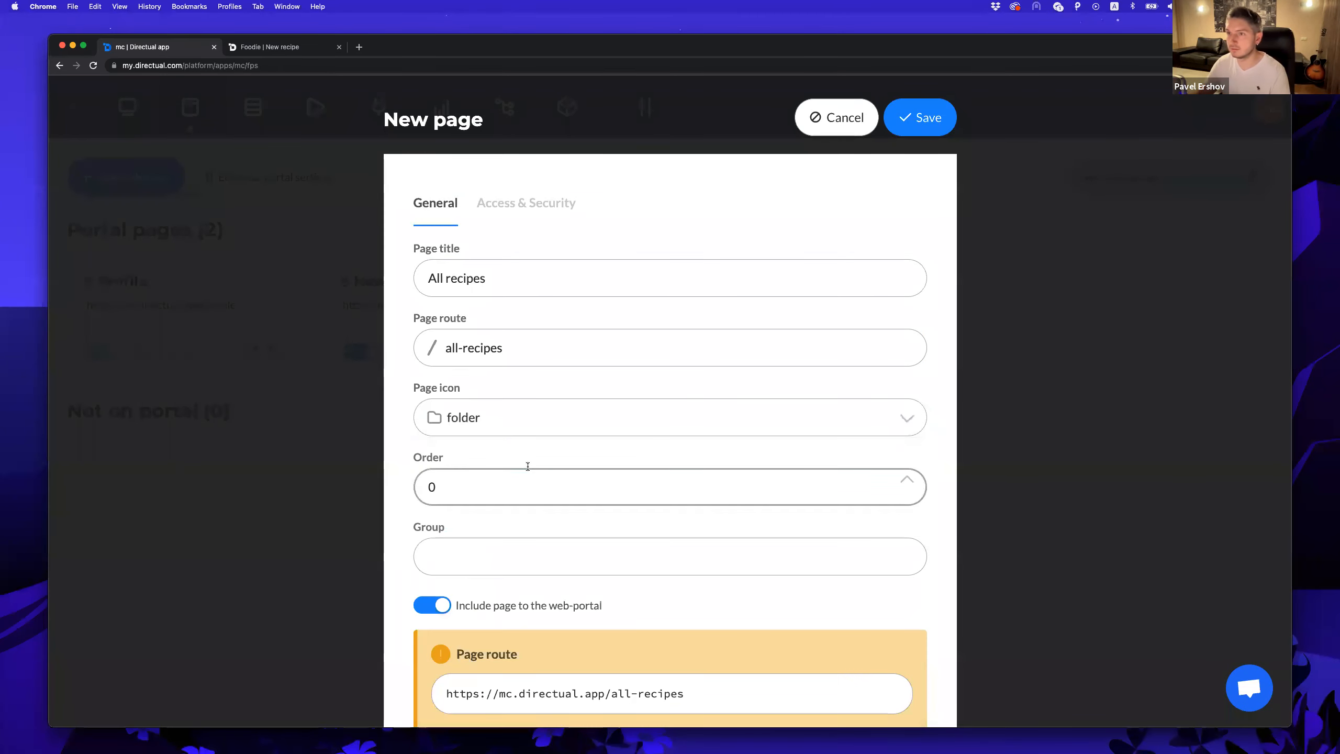
{"action": "left_click", "coordinate": [921, 117]}
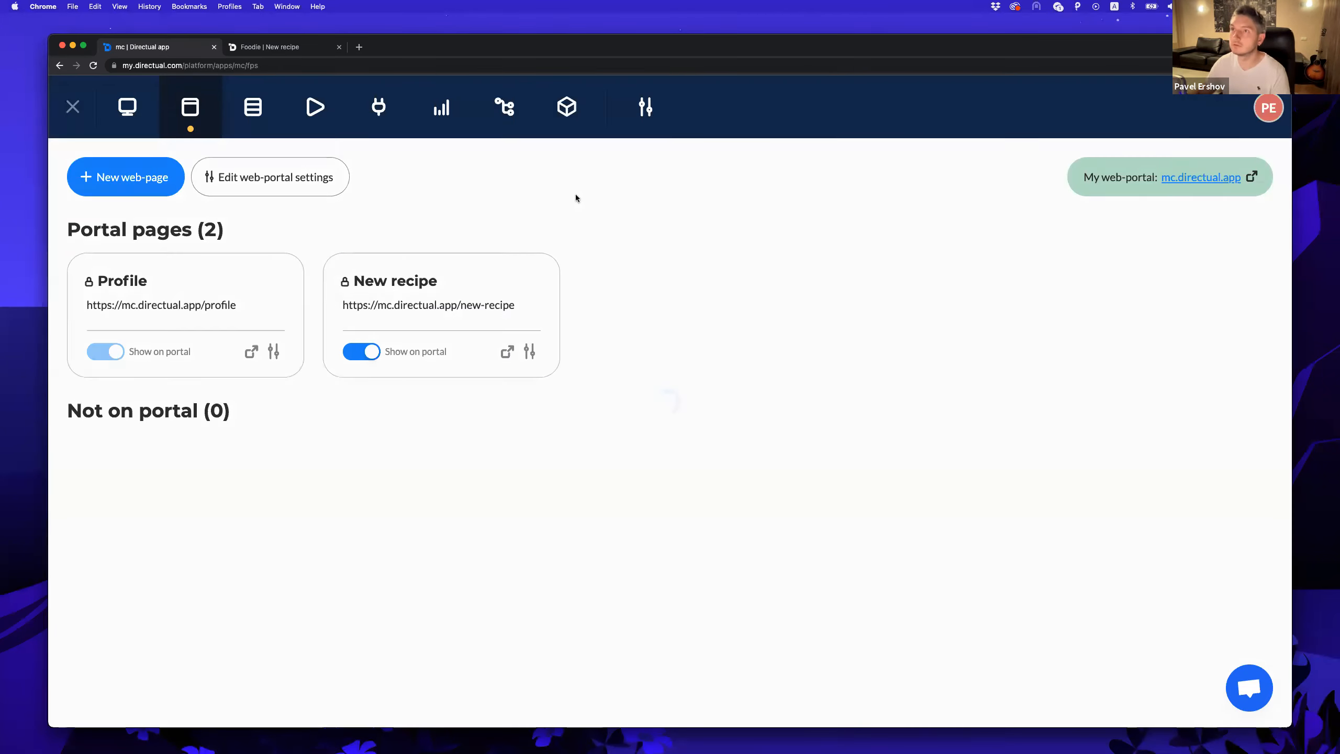
Preview the new, still empty All recipes page on the live Foodie portal.
{"action": "left_click", "coordinate": [239, 48]}
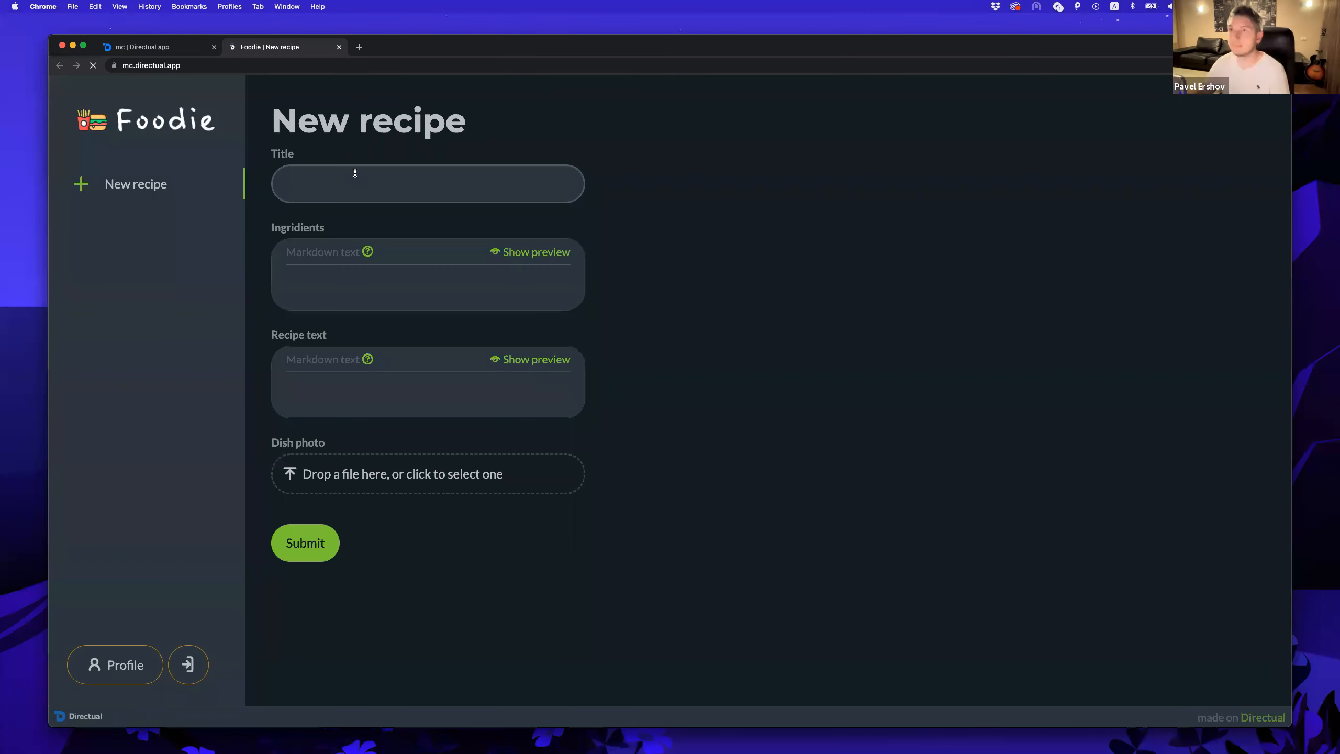
{"action": "left_click", "coordinate": [147, 240]}
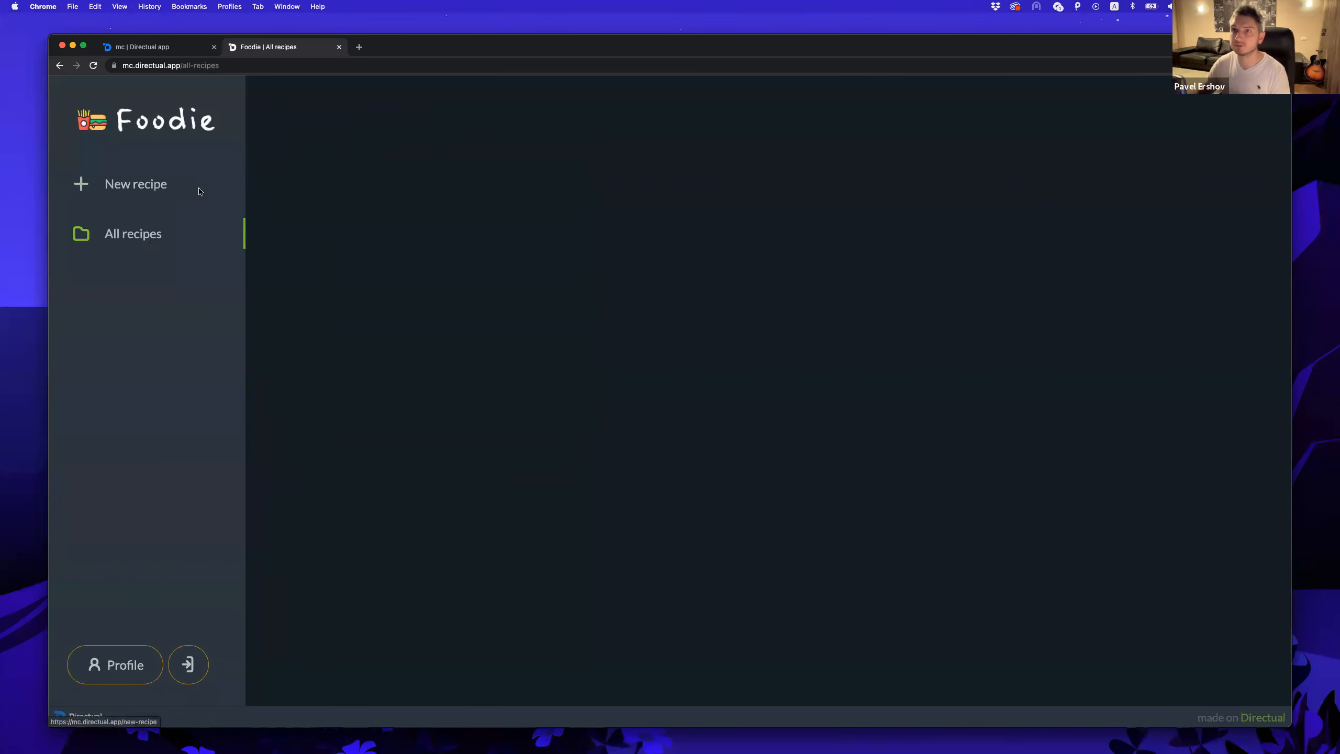
{"action": "left_click", "coordinate": [158, 47]}
Set the portal's desktop menu layout to Top side, save, and reload the Foodie portal.
{"action": "left_click", "coordinate": [270, 177]}
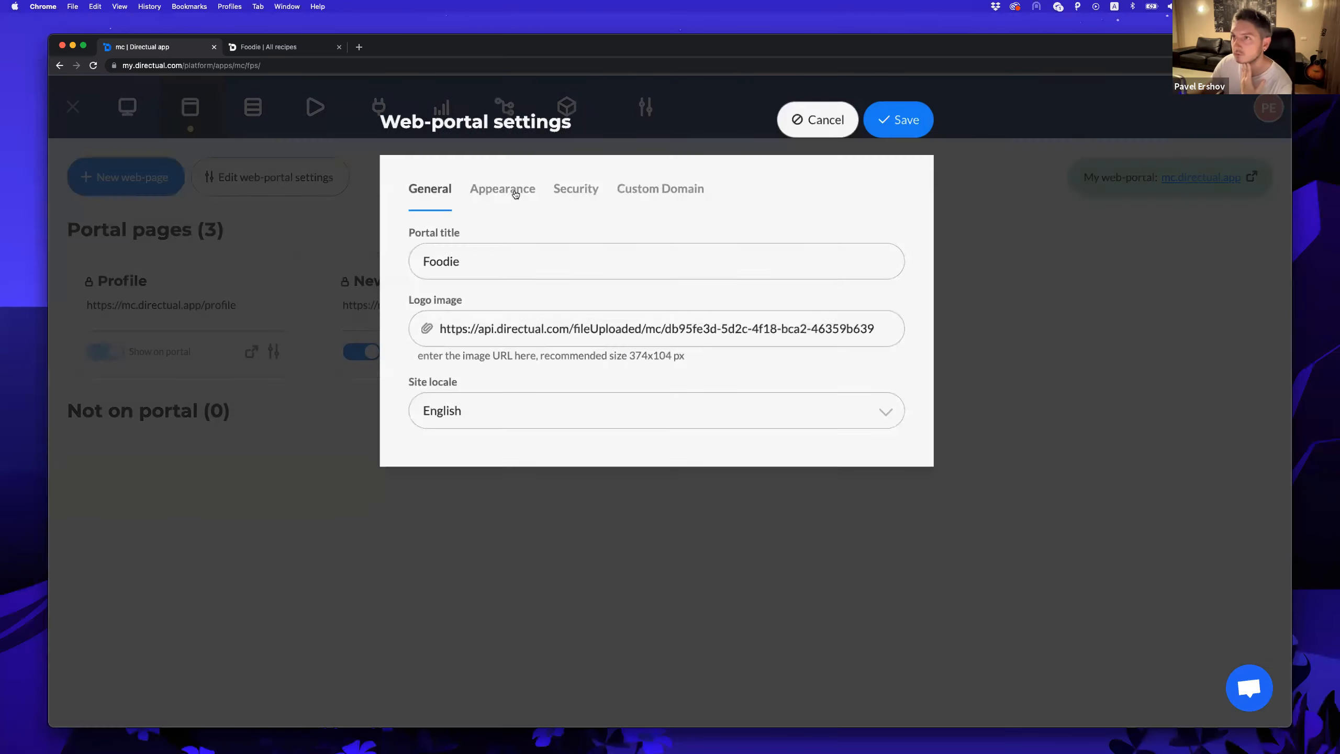
{"action": "left_click", "coordinate": [516, 194]}
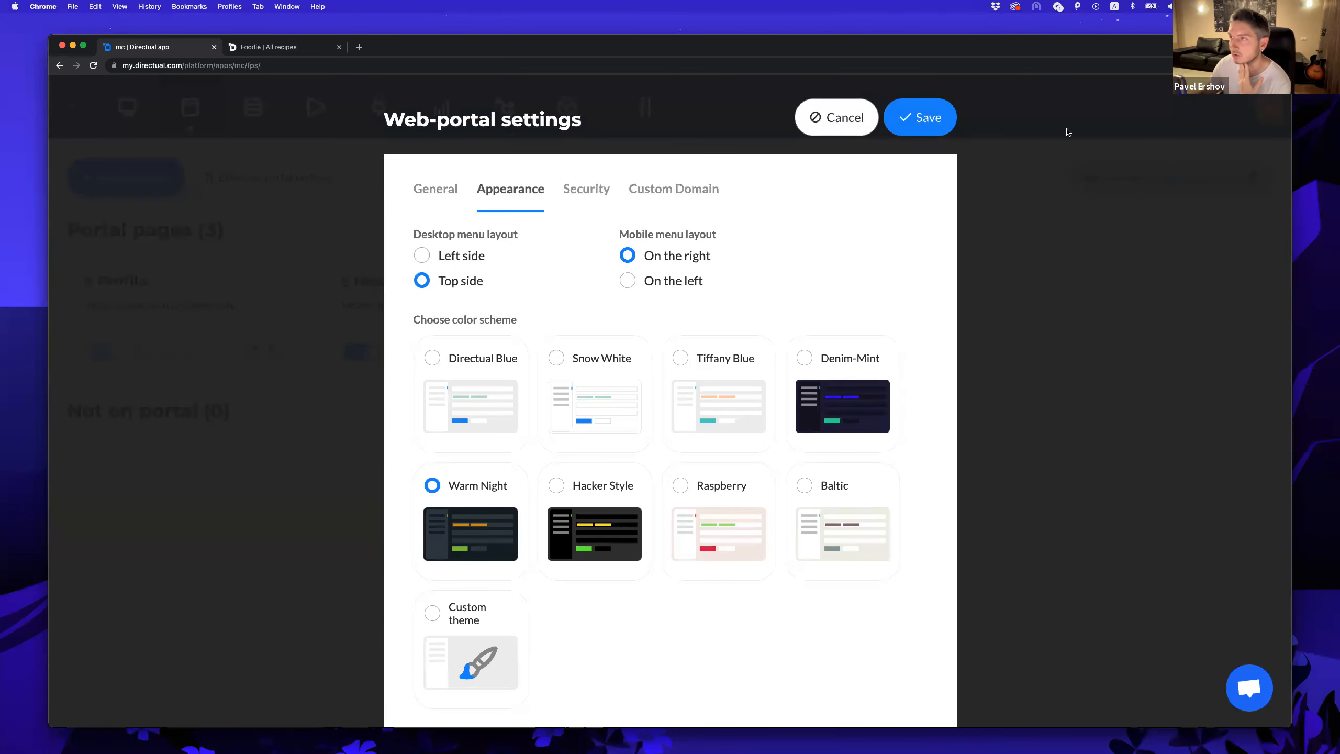
{"action": "left_click", "coordinate": [915, 119]}
{"action": "left_click", "coordinate": [280, 48]}
{"action": "key", "text": "super+r"}
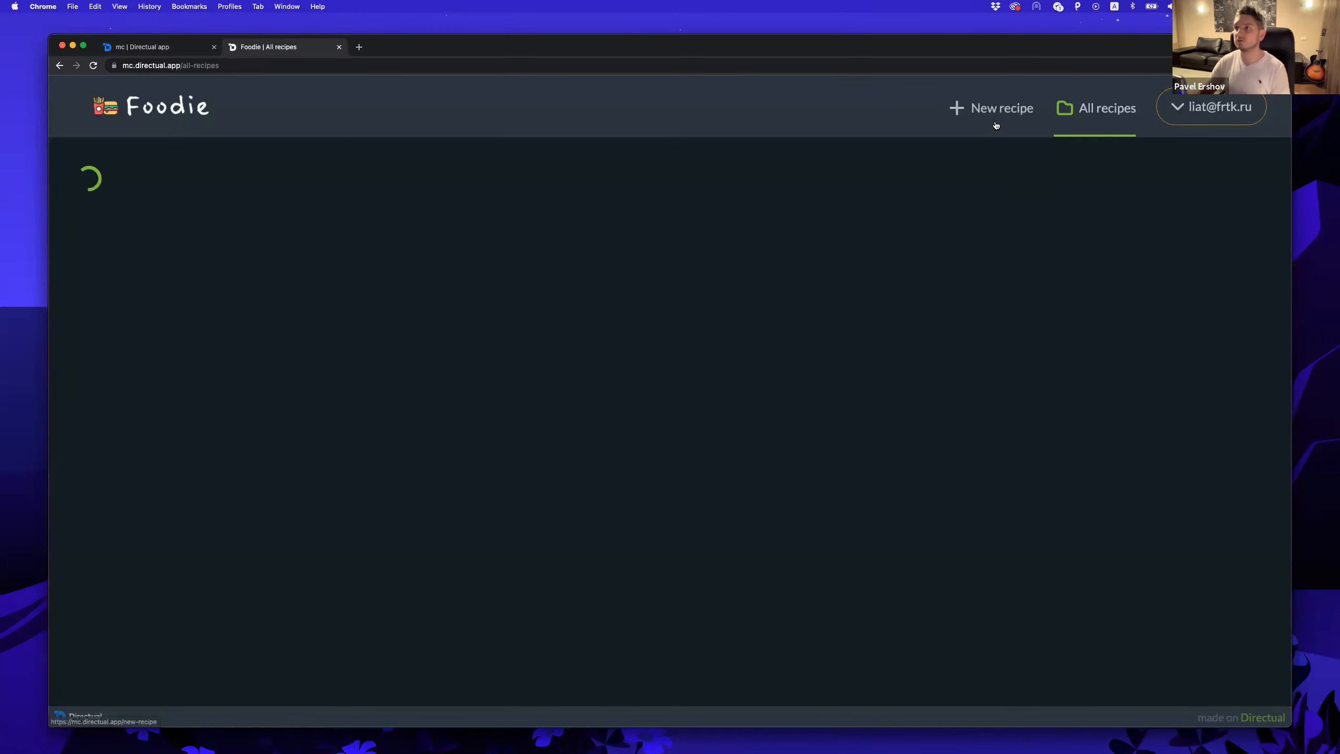
Check the New recipe and All recipes pages in the new top menu layout.
{"action": "left_click", "coordinate": [997, 111]}
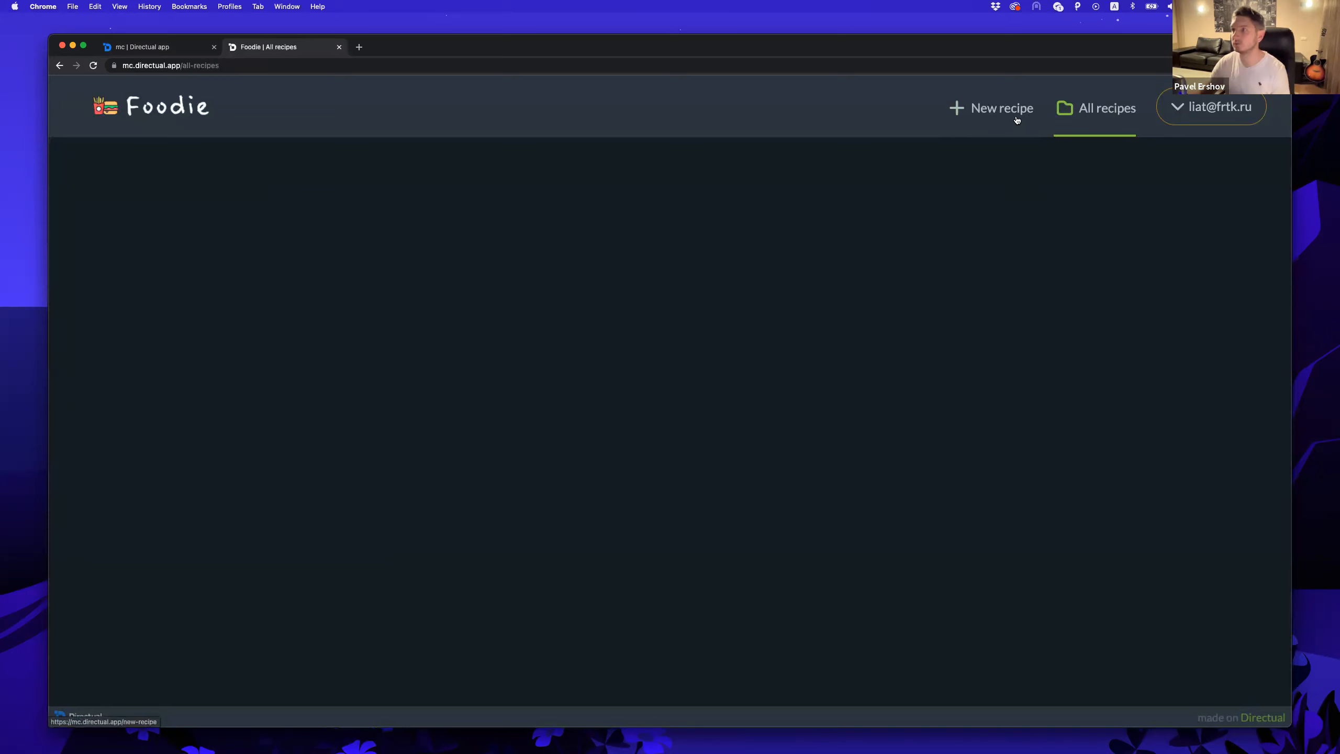
{"action": "left_click", "coordinate": [1017, 120]}
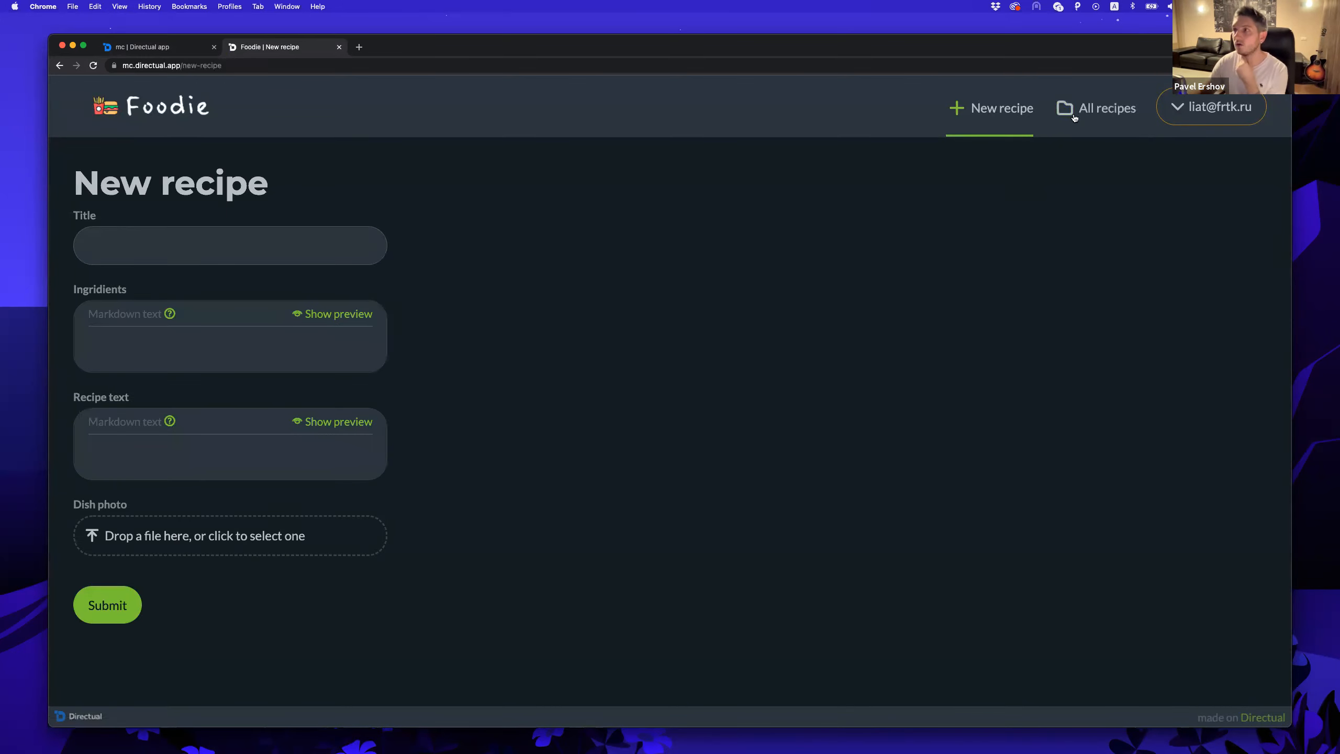
{"action": "left_click", "coordinate": [1056, 126]}
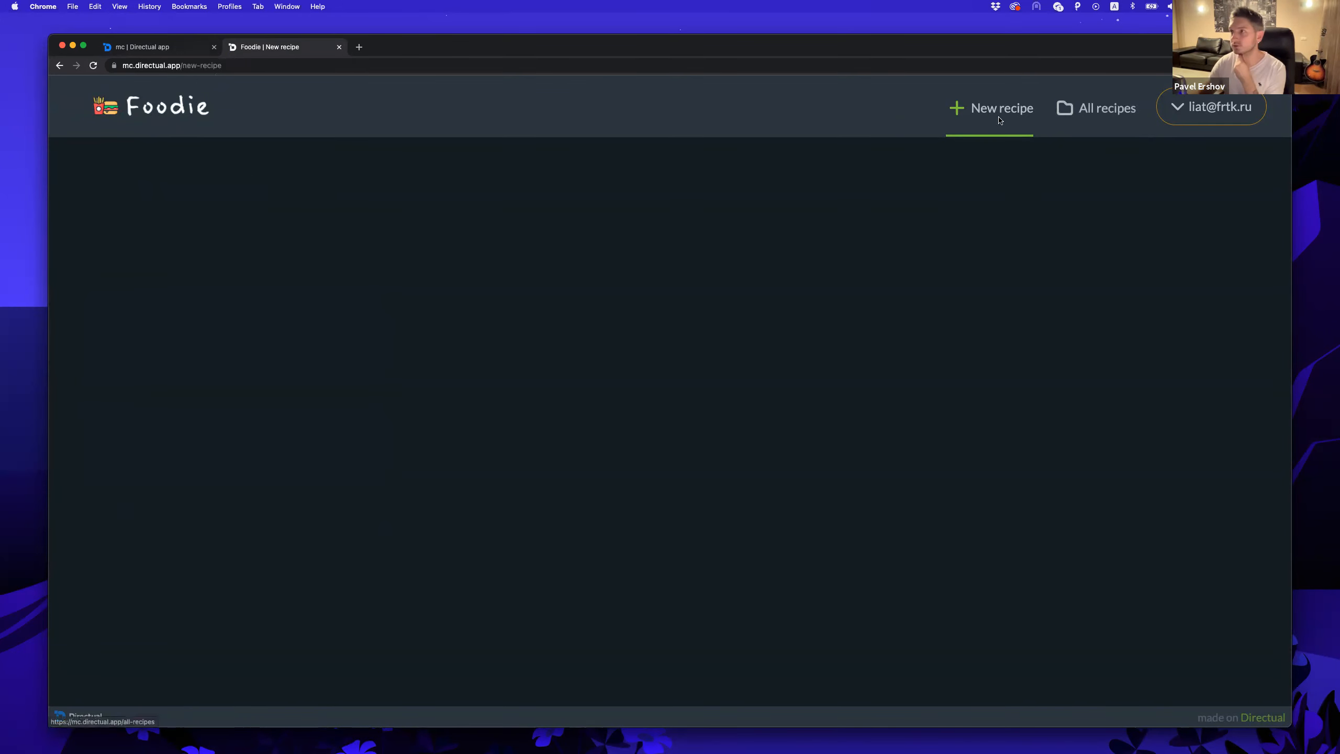
{"action": "left_click", "coordinate": [159, 47]}
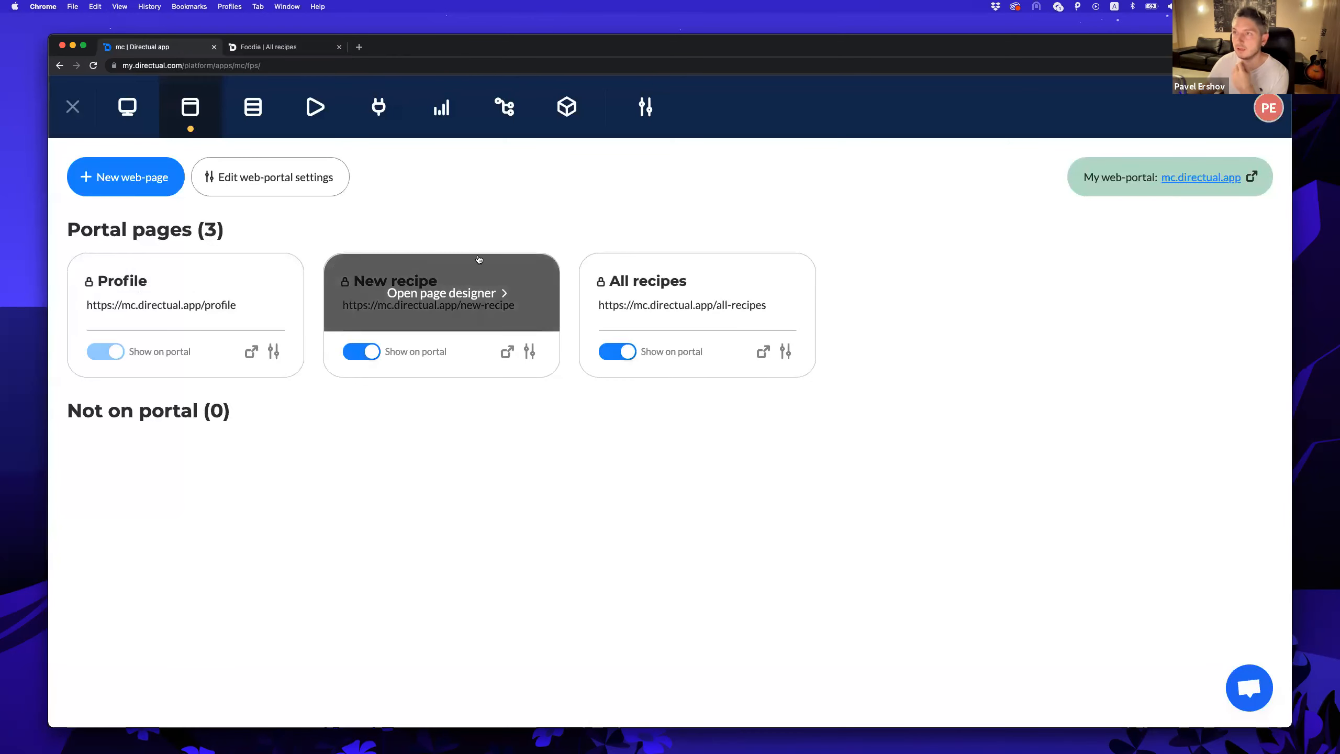
Drop a Cards view component into the All recipes page block, then return to the pages list.
{"action": "left_click", "coordinate": [253, 108]}
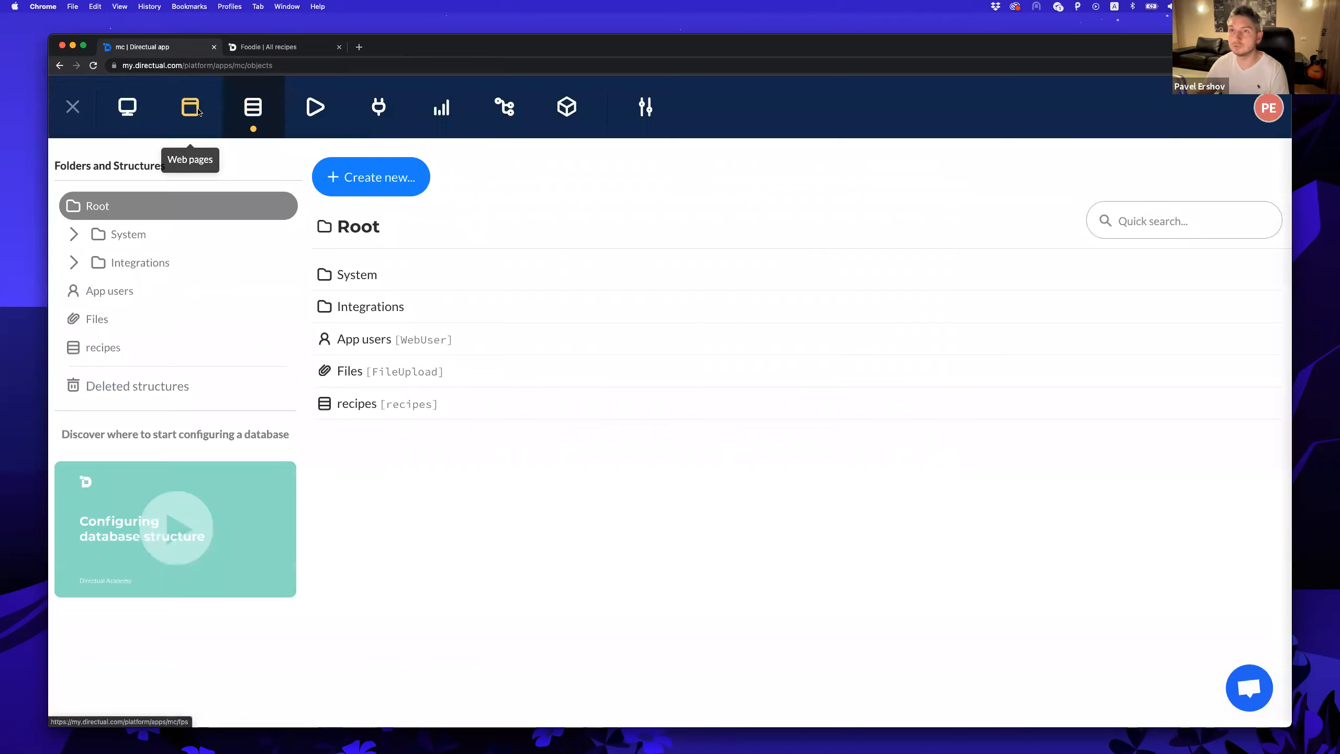
{"action": "left_click", "coordinate": [190, 108]}
{"action": "left_click", "coordinate": [691, 322]}
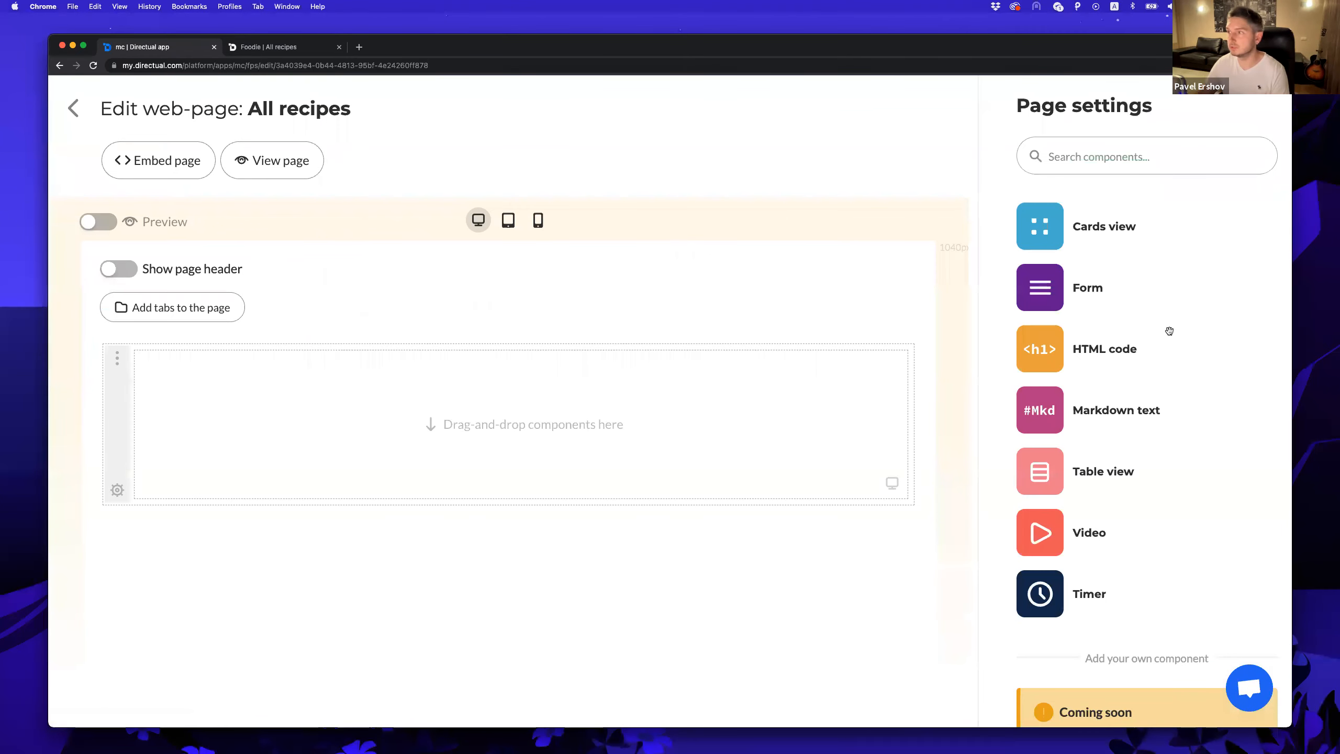
{"action": "left_click_drag", "start_coordinate": [1043, 232], "coordinate": [539, 454]}
{"action": "left_click", "coordinate": [502, 420]}
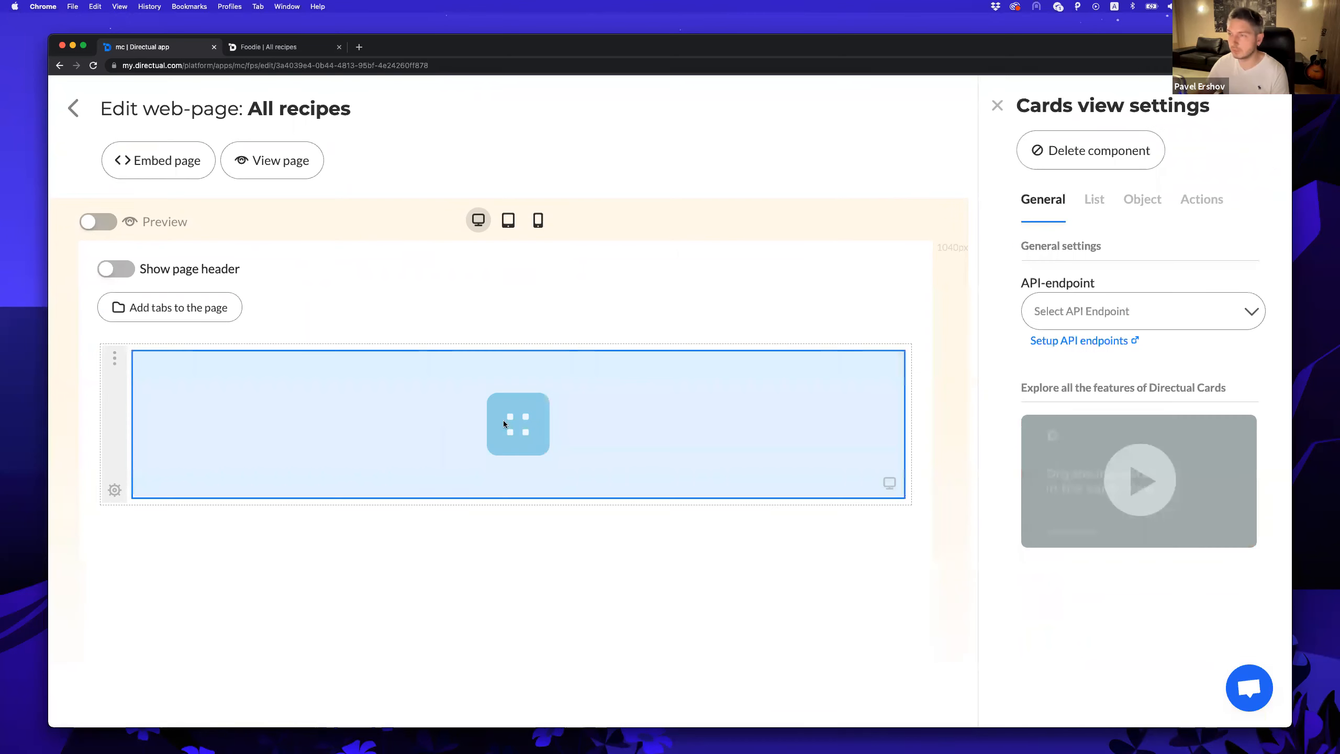
{"action": "left_click", "coordinate": [73, 109]}
Start a new API endpoint on recipes named allRecipes with description All recipes.
{"action": "left_click", "coordinate": [379, 107]}
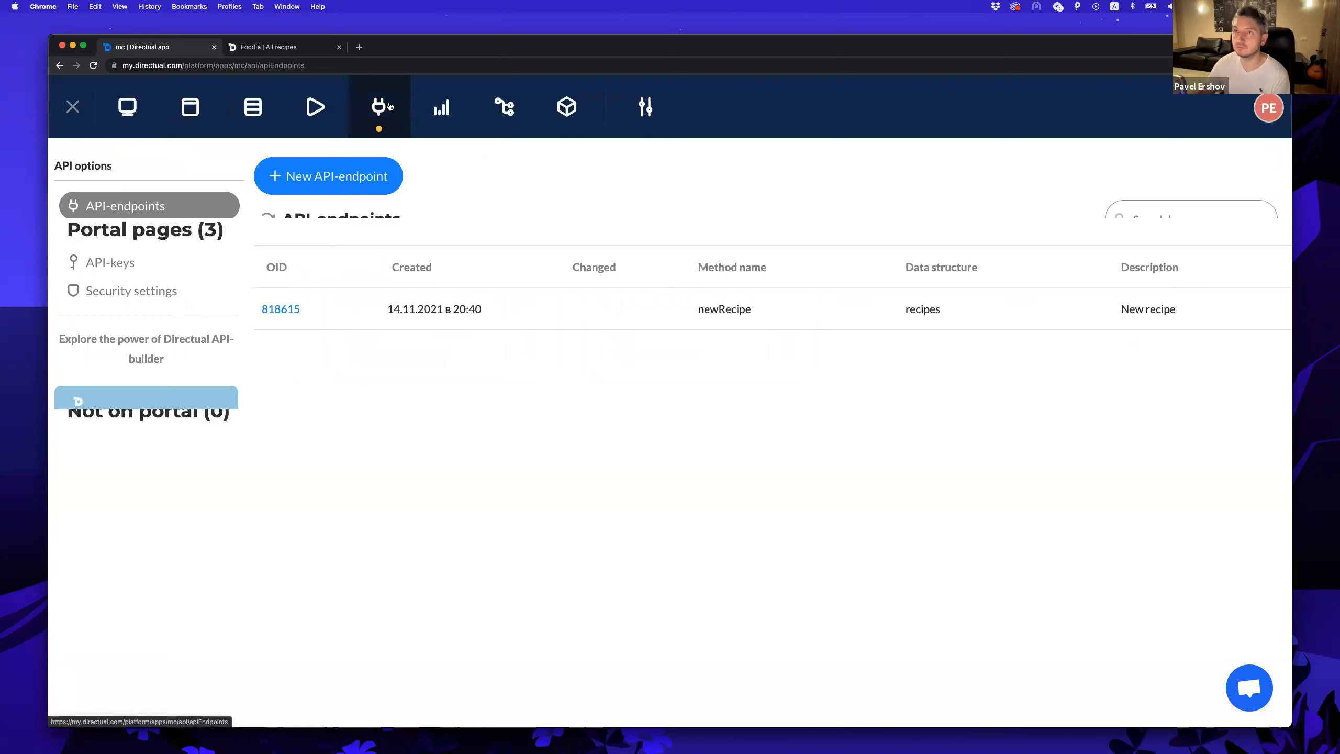
{"action": "left_click", "coordinate": [340, 182]}
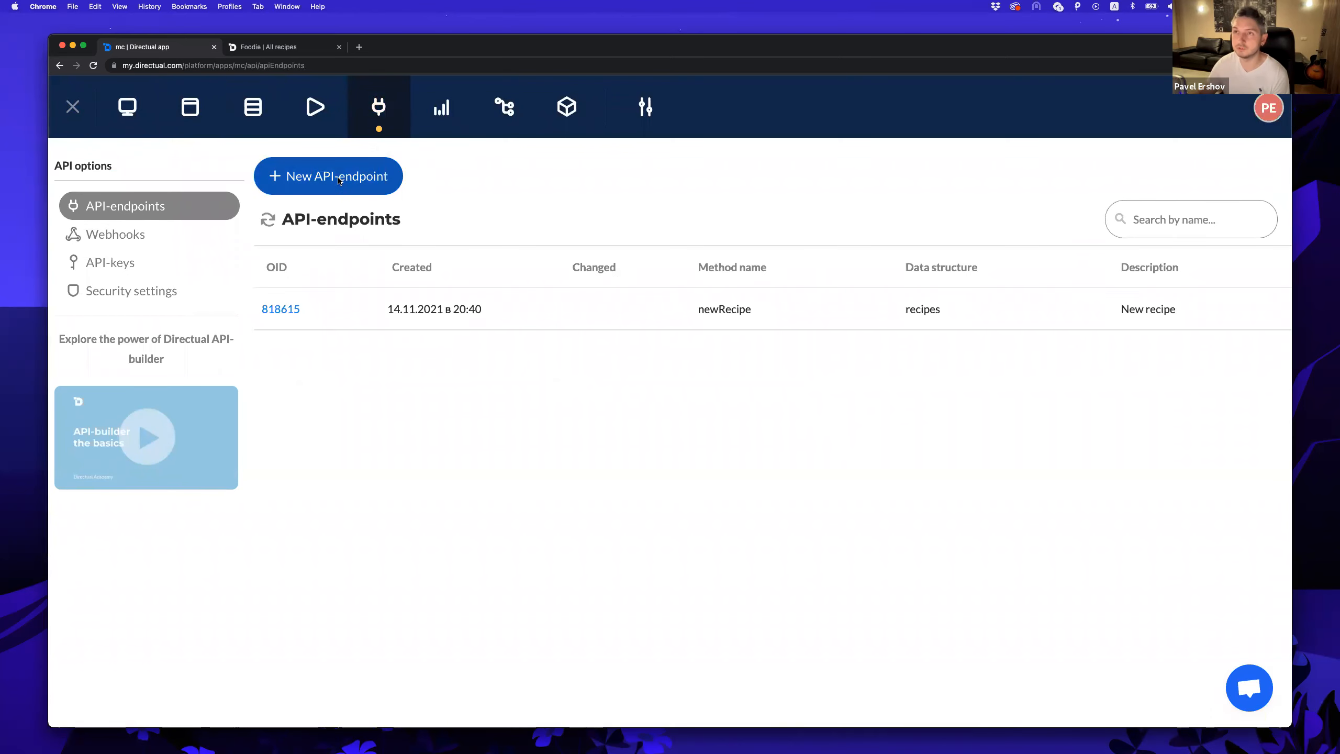
{"action": "left_click", "coordinate": [223, 286]}
{"action": "type", "text": "rec"}
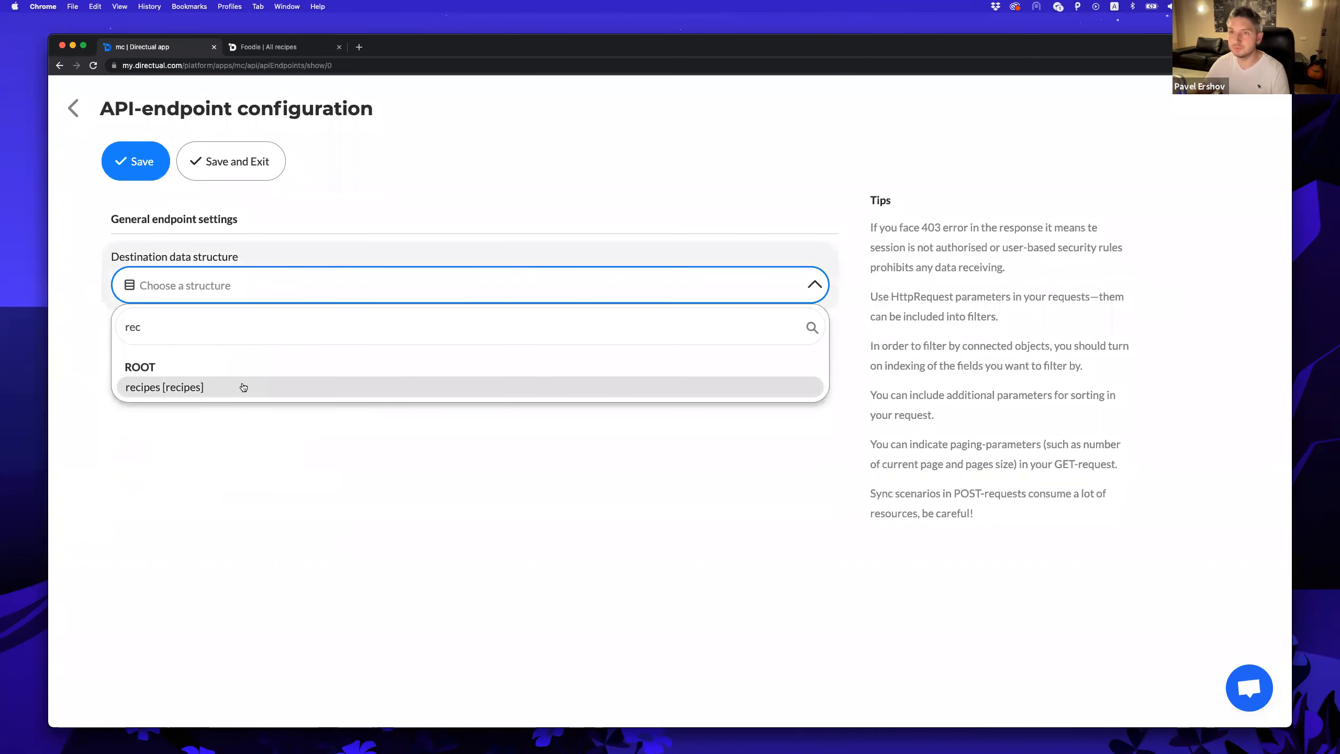
{"action": "left_click", "coordinate": [281, 388]}
{"action": "left_click", "coordinate": [402, 355]}
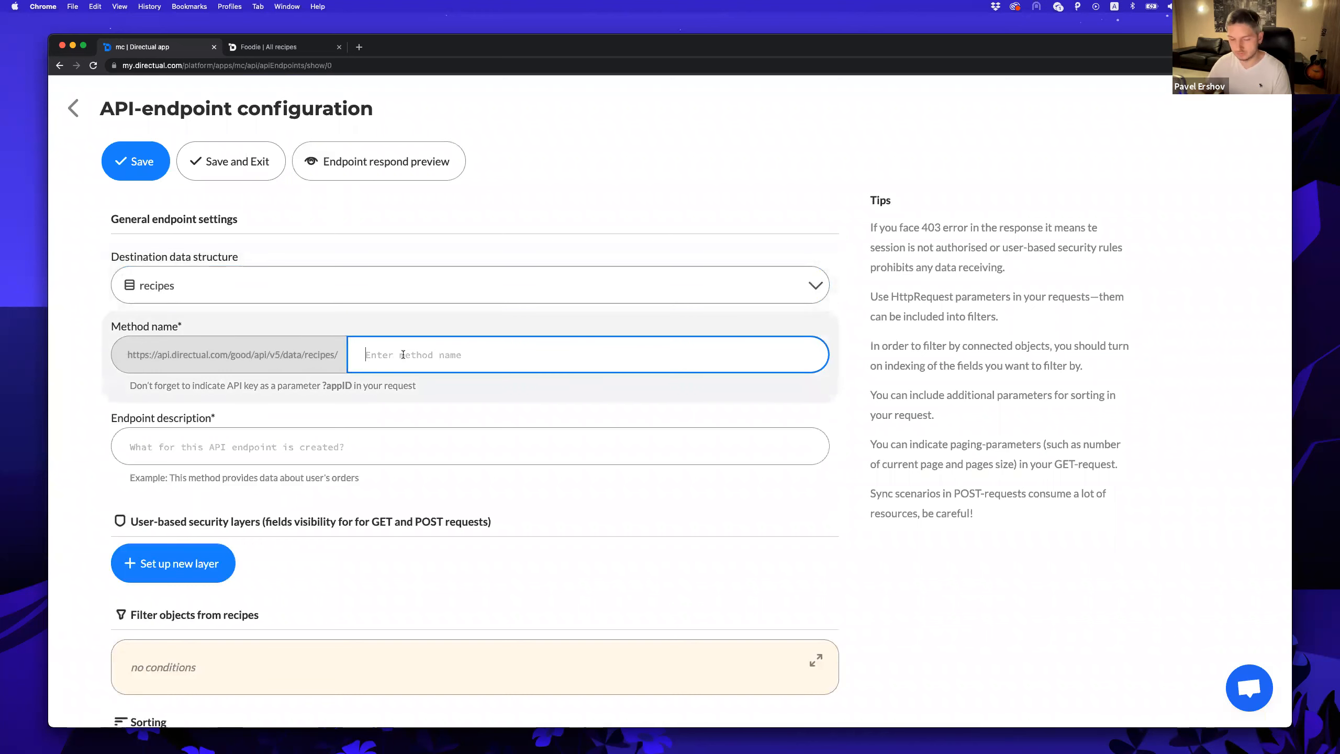
{"action": "type", "text": "allRecipes"}
{"action": "left_click", "coordinate": [407, 447]}
{"action": "type", "text": "All"}
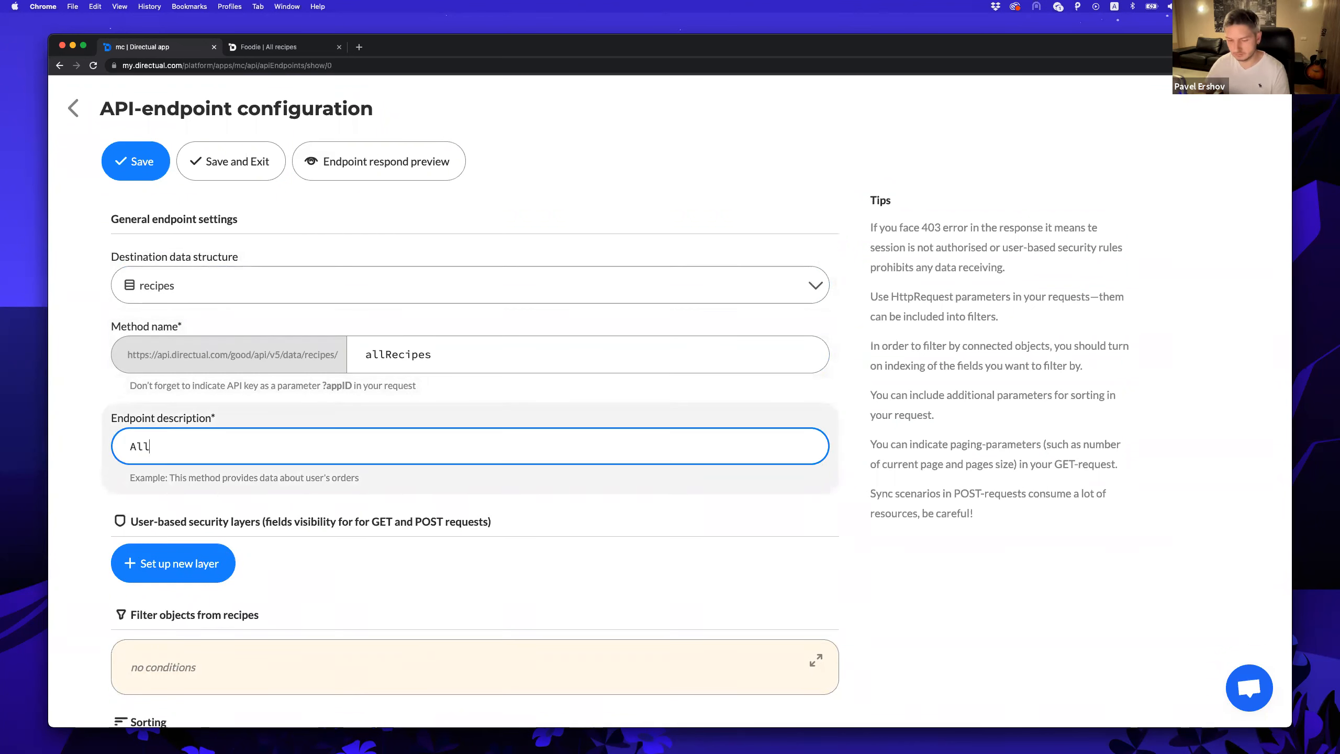
{"action": "left_click", "coordinate": [320, 574]}
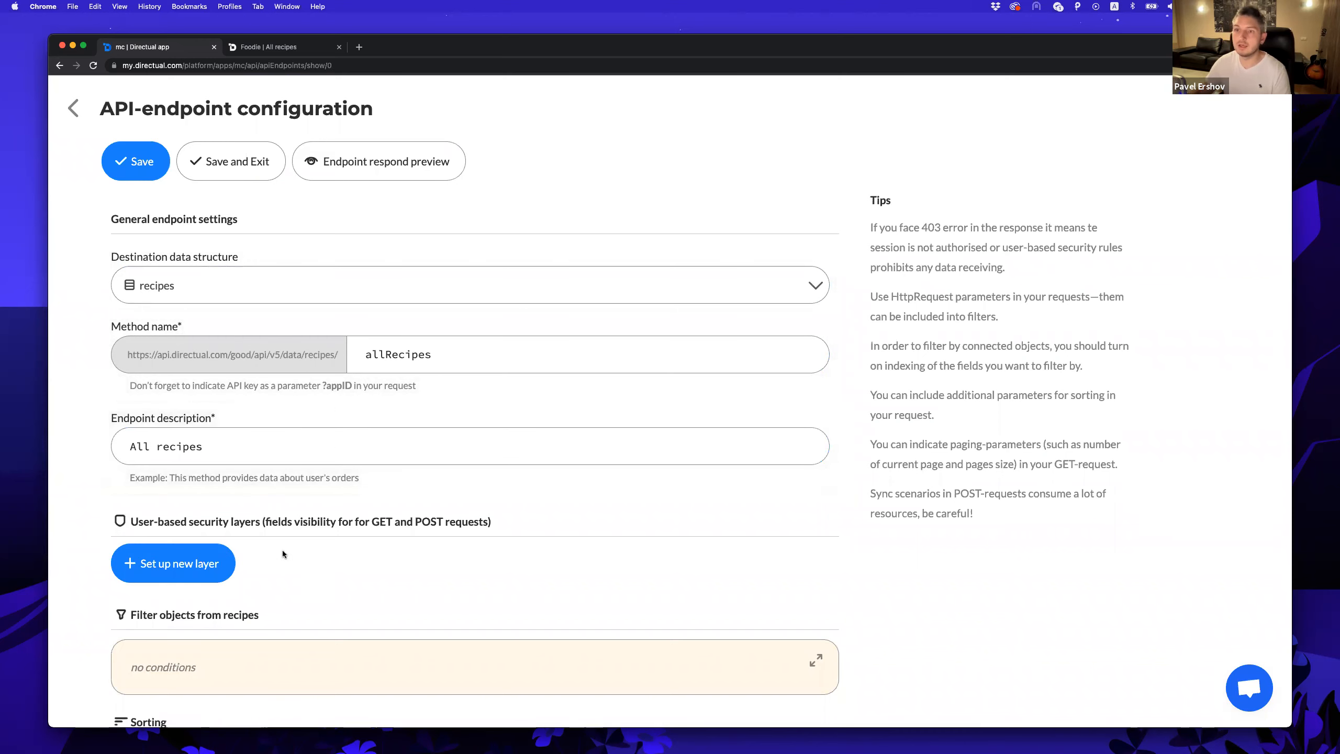
Add a security layer allowing reads of the recipe fields, including ingridients and photo.
{"action": "scroll", "coordinate": [270, 557], "scroll_direction": "down", "scroll_amount": 3}
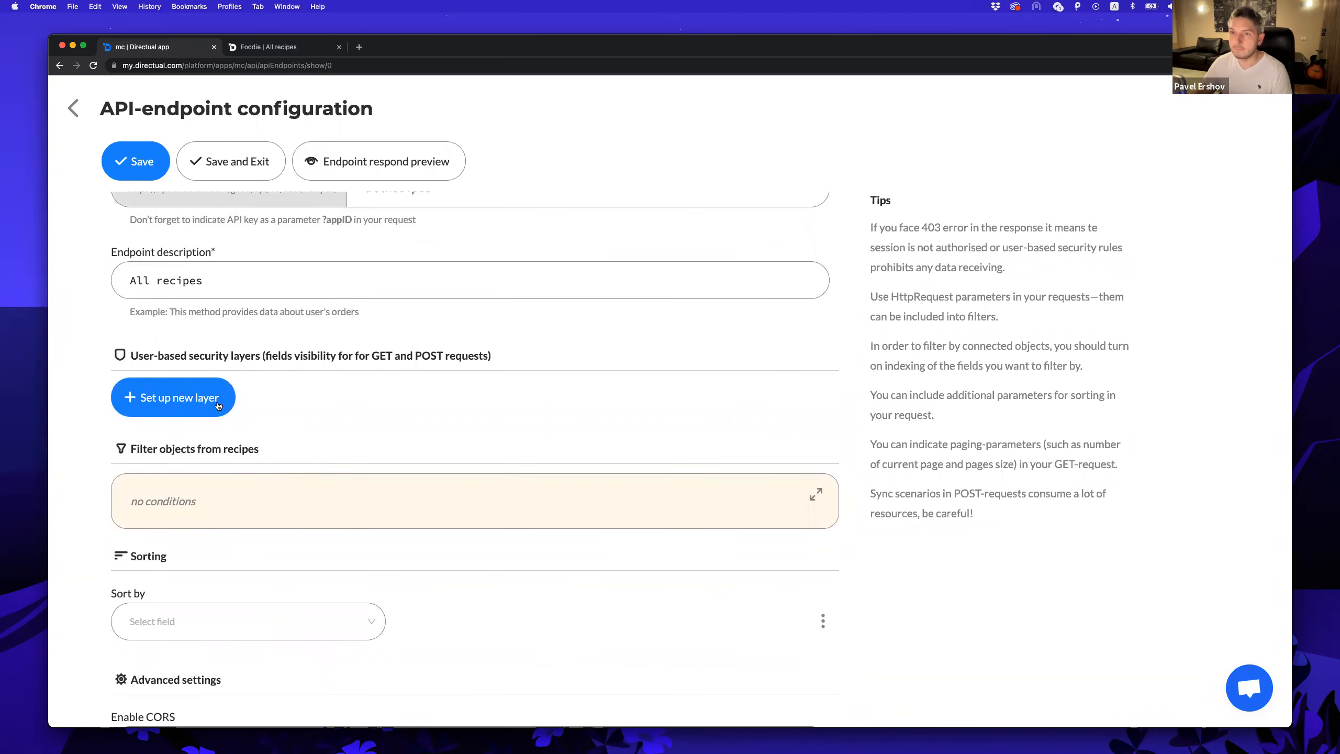
{"action": "left_click", "coordinate": [188, 405]}
{"action": "left_click", "coordinate": [189, 407]}
{"action": "scroll", "coordinate": [283, 394], "scroll_direction": "down", "scroll_amount": 3}
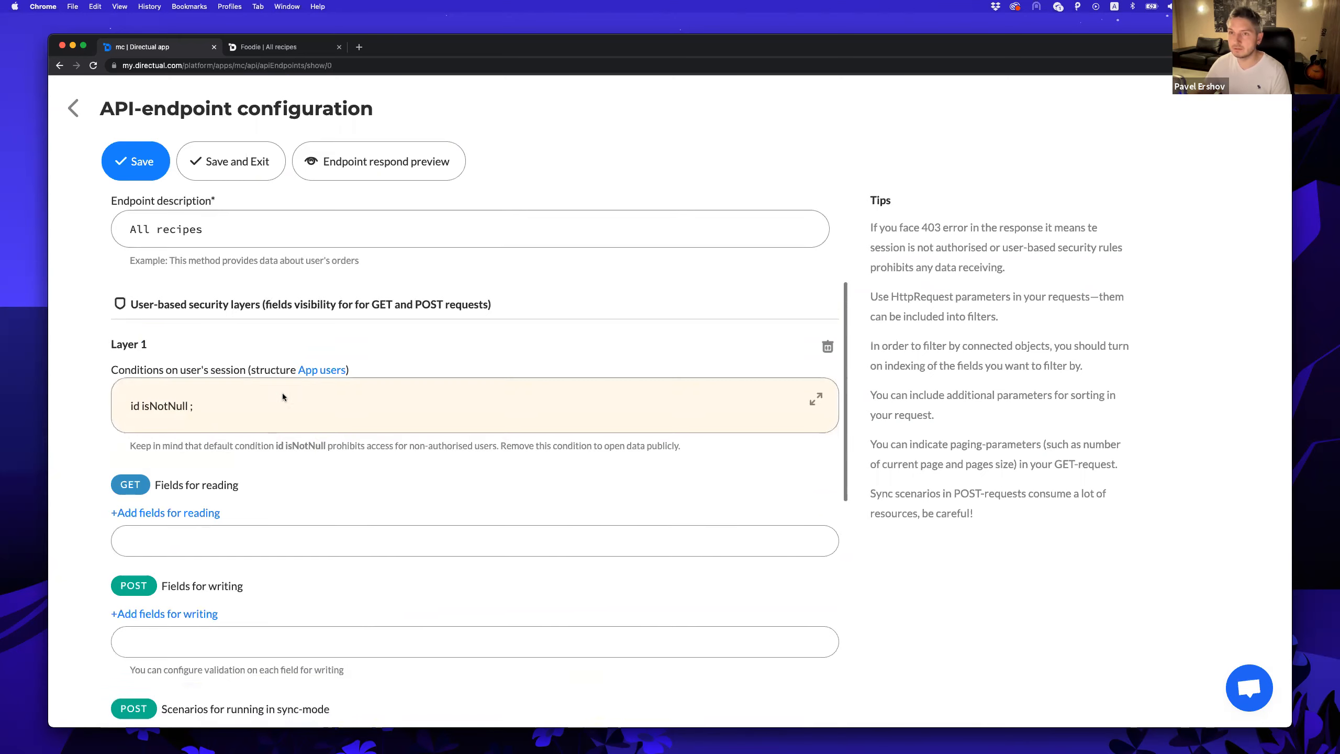
{"action": "left_click", "coordinate": [168, 397]}
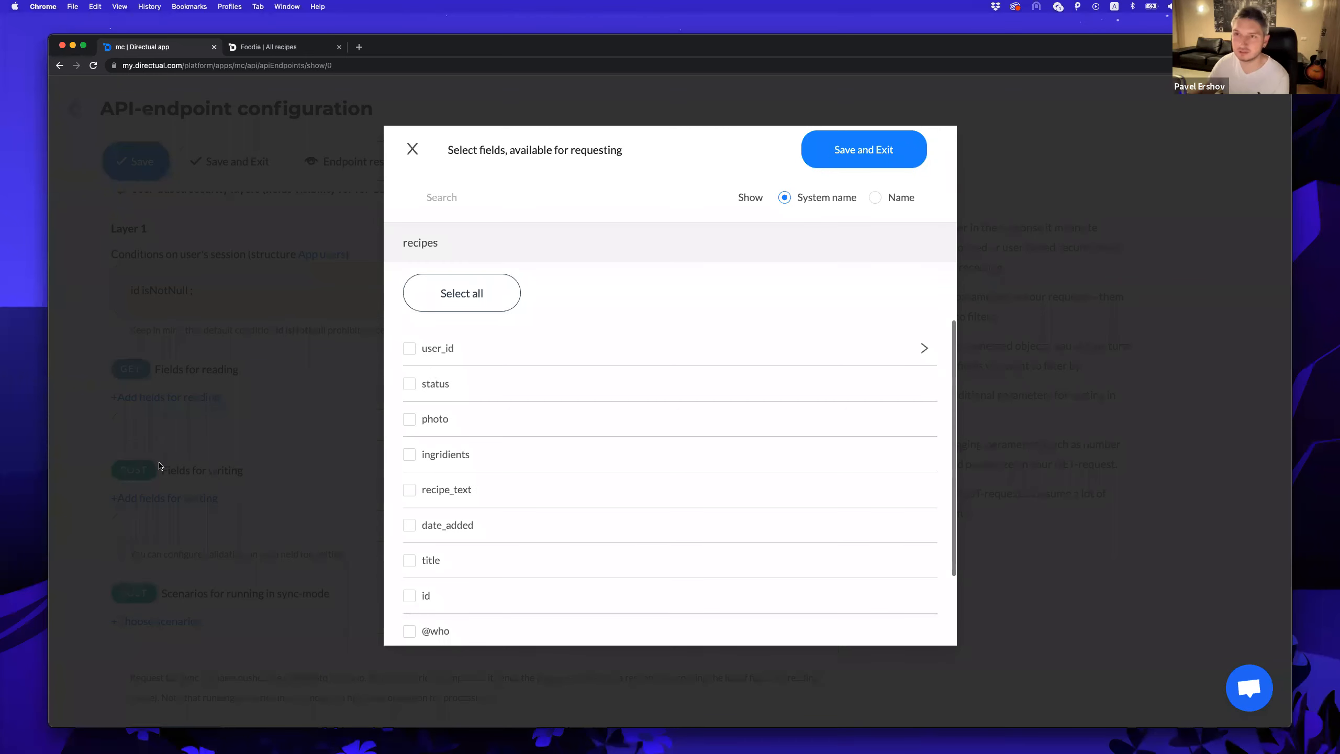
{"action": "scroll", "coordinate": [516, 524], "scroll_direction": "down", "scroll_amount": 2}
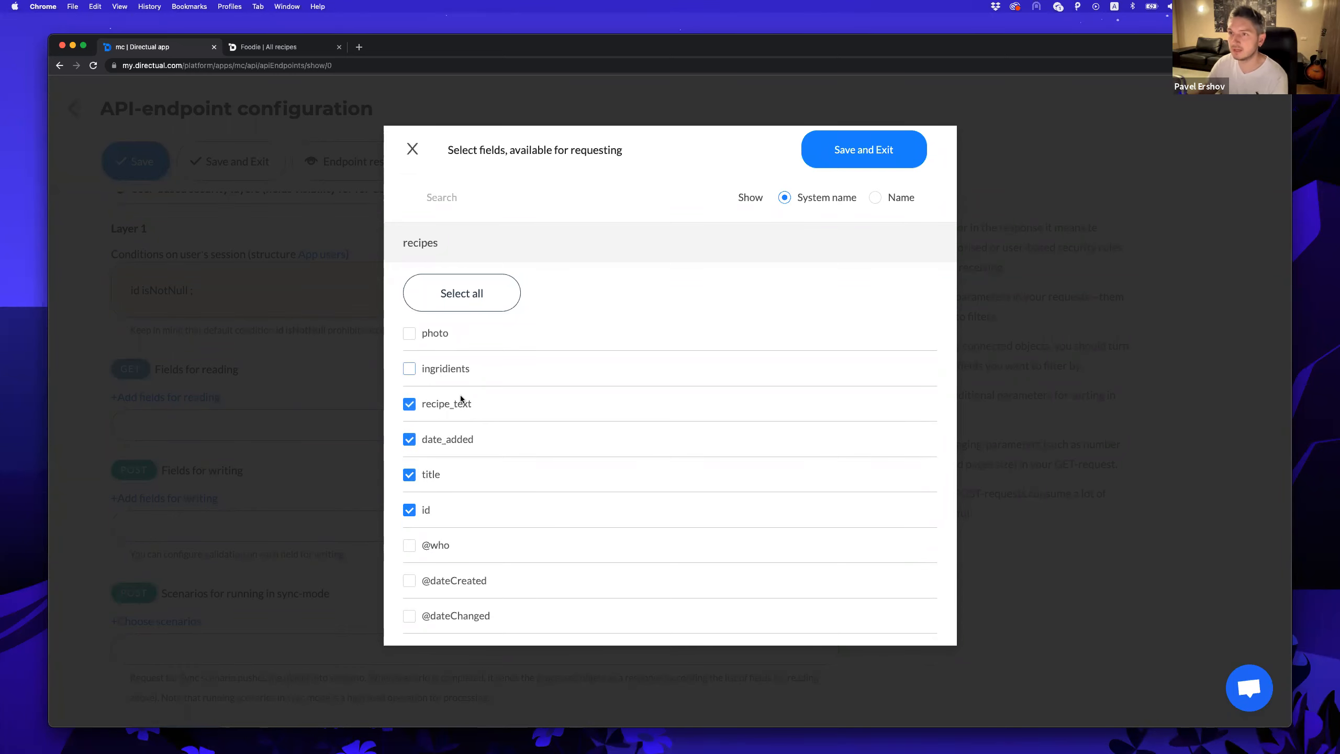
{"action": "left_click", "coordinate": [448, 370]}
{"action": "scroll", "coordinate": [434, 422], "scroll_direction": "up", "scroll_amount": 2}
{"action": "left_click", "coordinate": [435, 419]}
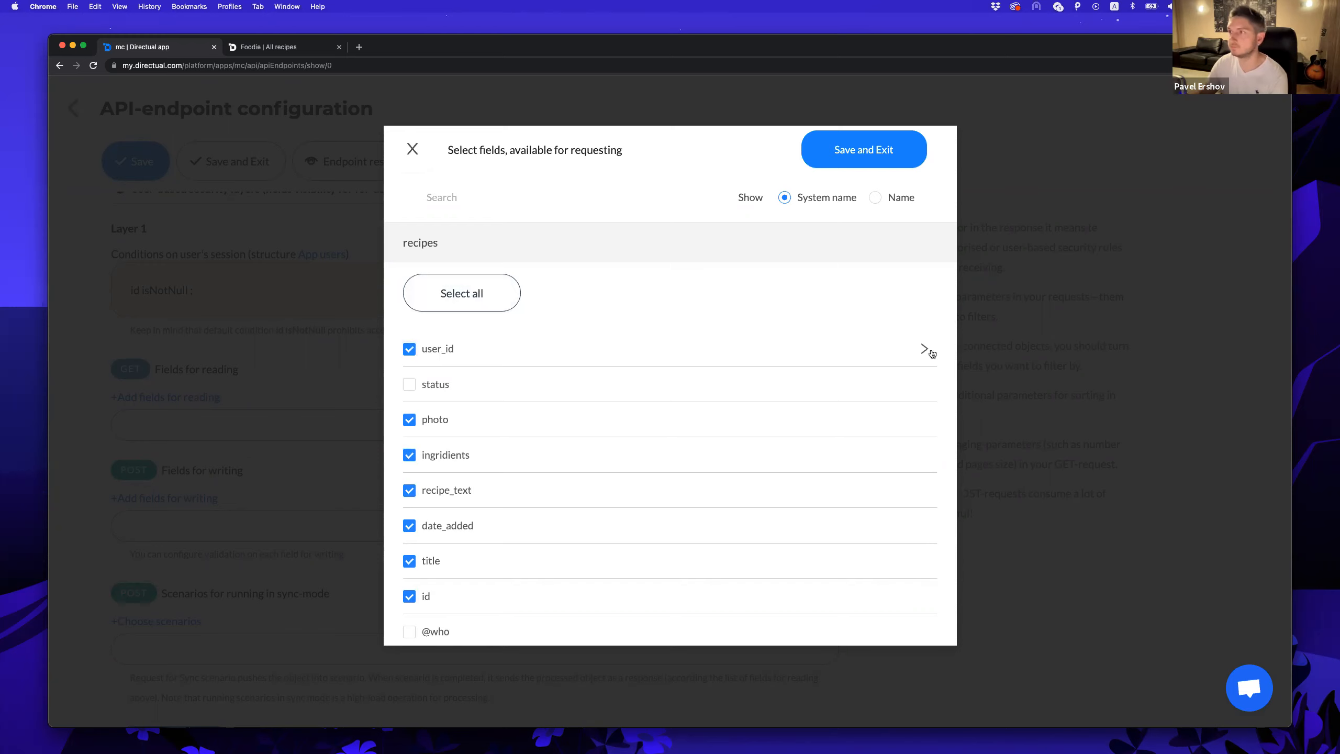
Include the author's user_id first and last names as readable fields, and save the endpoint.
{"action": "left_click", "coordinate": [646, 364]}
{"action": "scroll", "coordinate": [501, 440], "scroll_direction": "down", "scroll_amount": 5}
{"action": "left_click", "coordinate": [442, 481]}
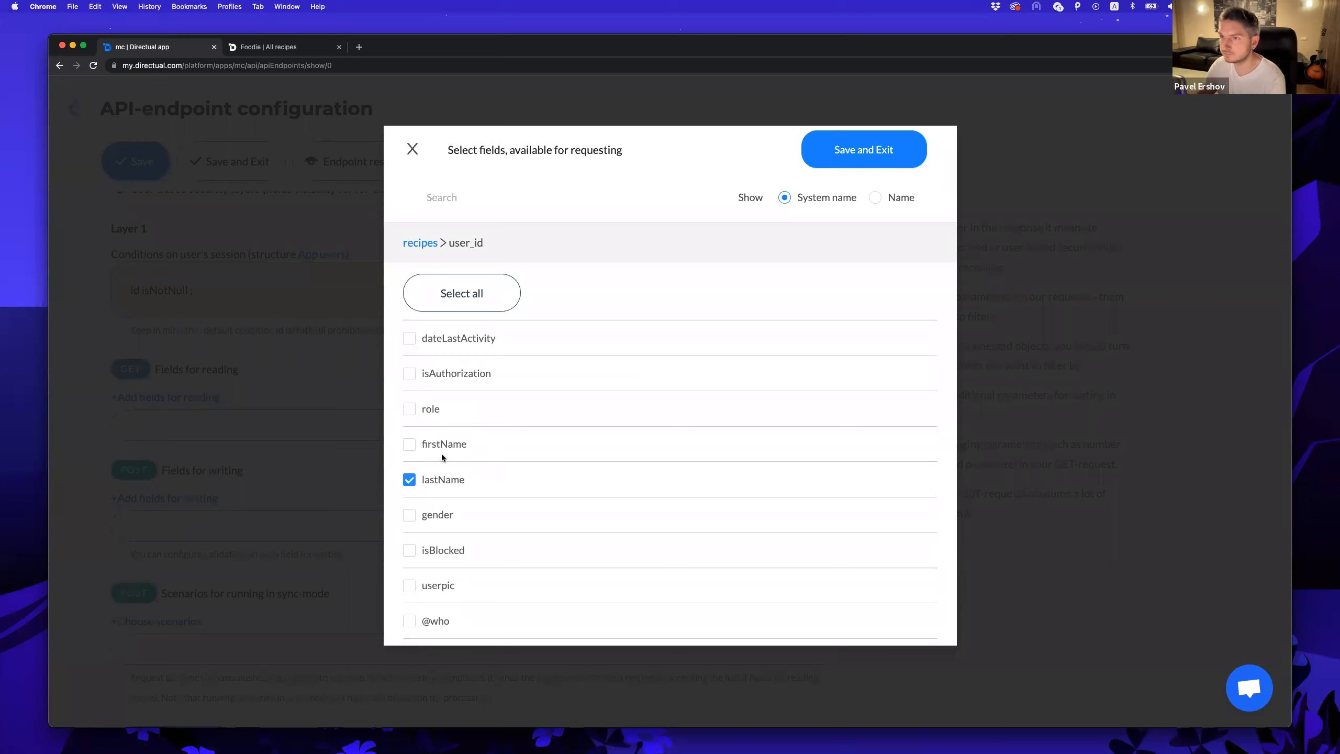
{"action": "scroll", "coordinate": [468, 458], "scroll_direction": "up", "scroll_amount": 4}
{"action": "scroll", "coordinate": [464, 458], "scroll_direction": "down", "scroll_amount": 6}
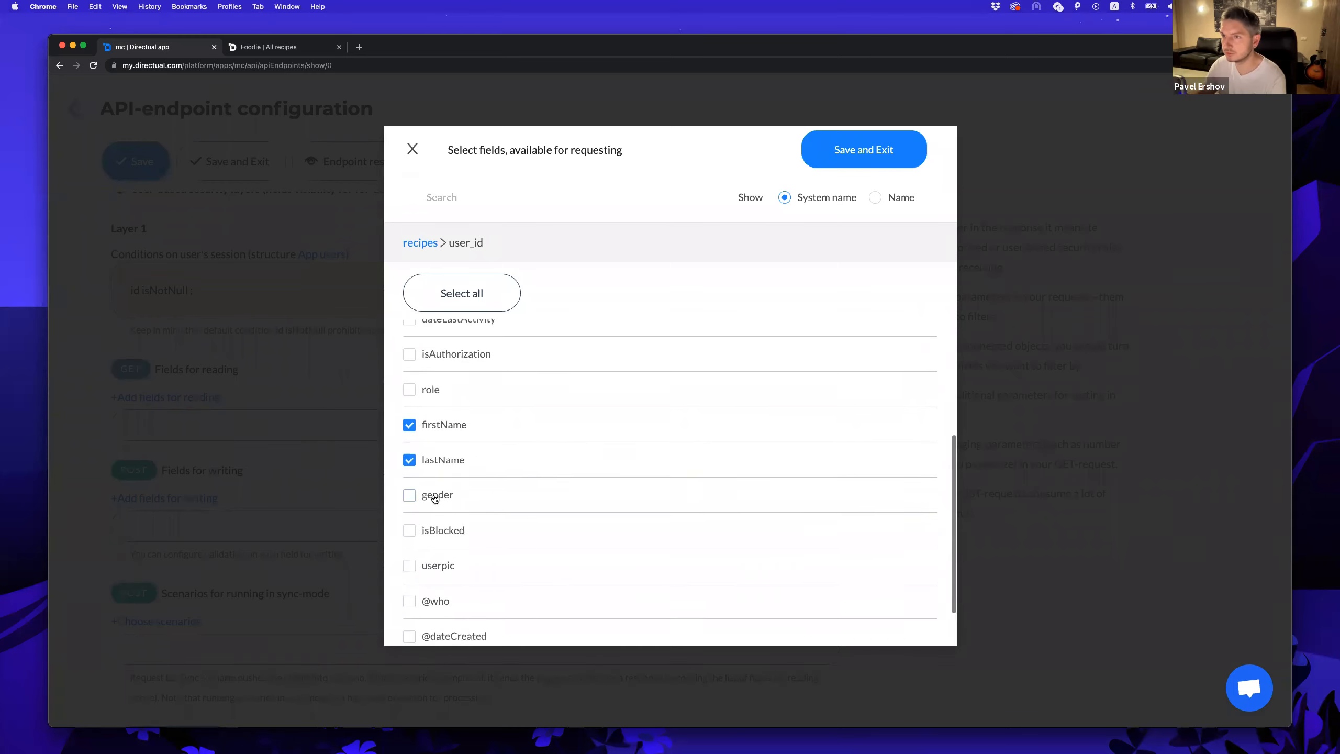
{"action": "scroll", "coordinate": [436, 448], "scroll_direction": "up", "scroll_amount": 5}
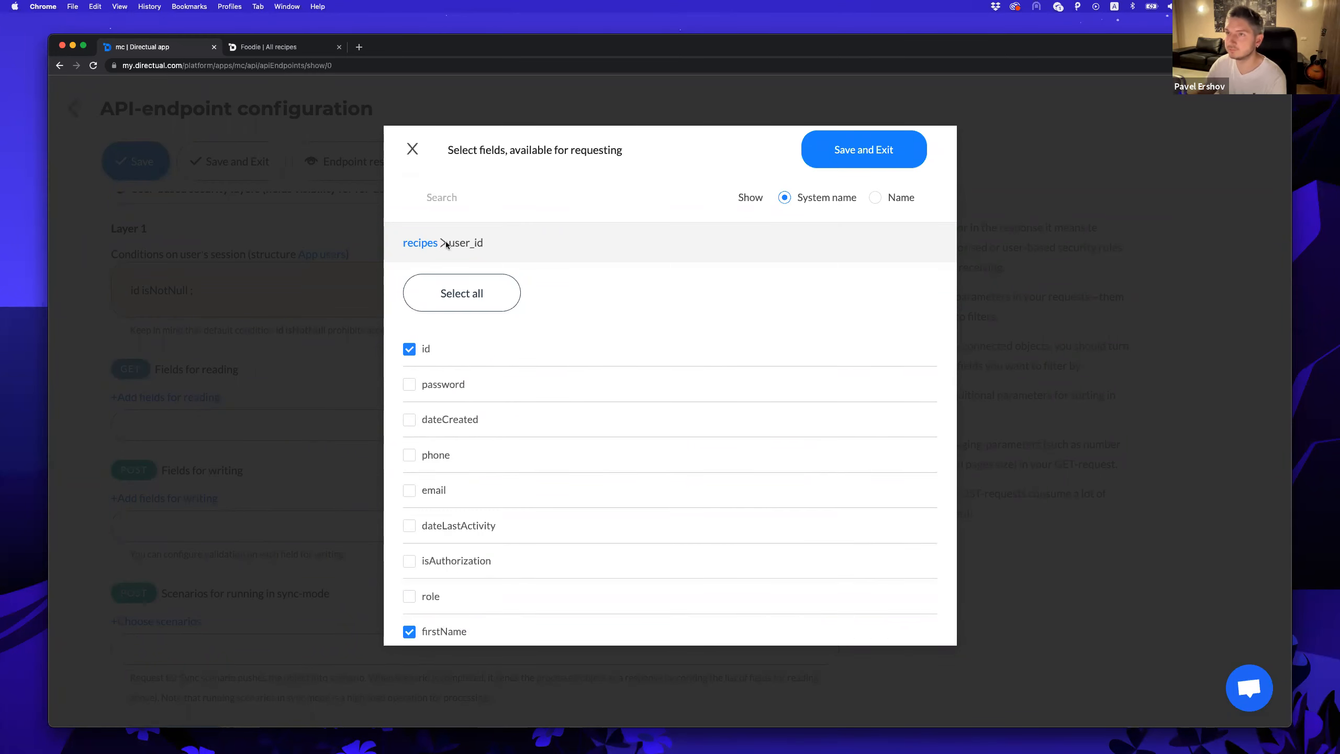
{"action": "left_click", "coordinate": [422, 244]}
{"action": "scroll", "coordinate": [515, 410], "scroll_direction": "down", "scroll_amount": 1}
{"action": "scroll", "coordinate": [516, 410], "scroll_direction": "up", "scroll_amount": 1}
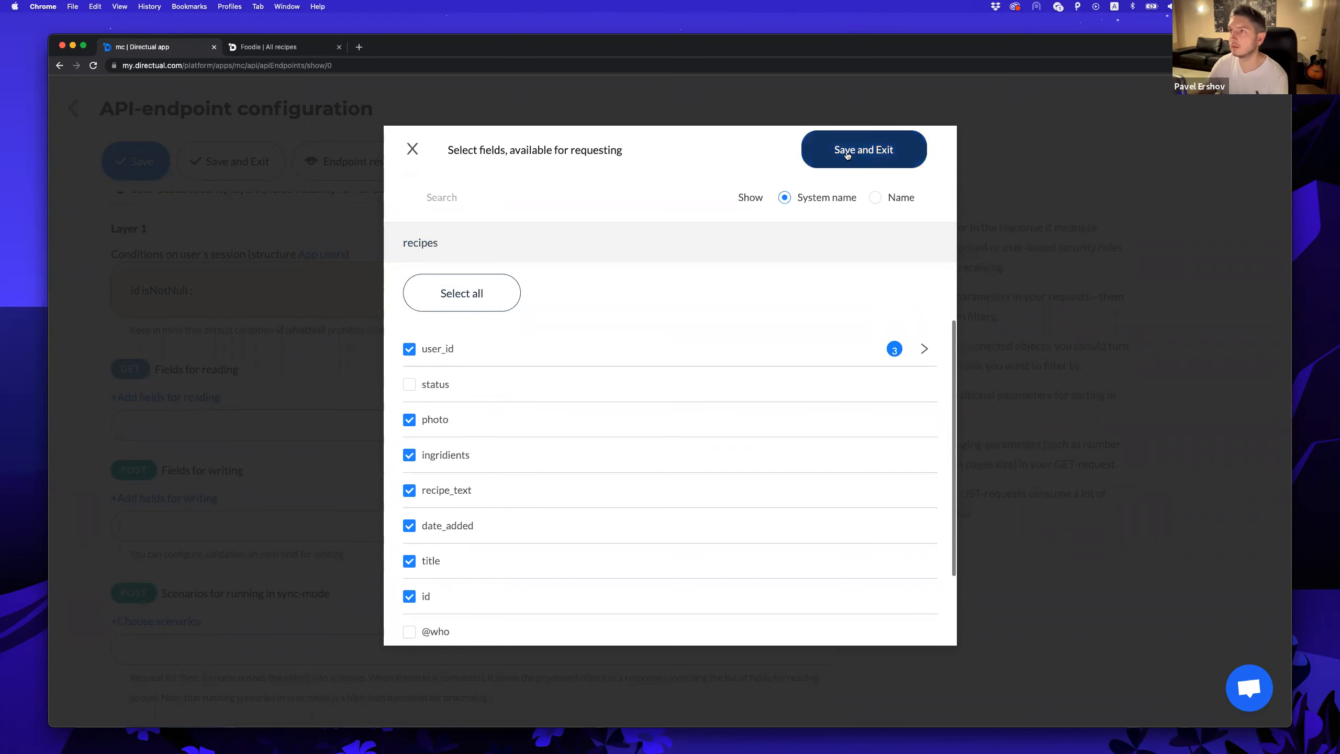
{"action": "left_click", "coordinate": [844, 152]}
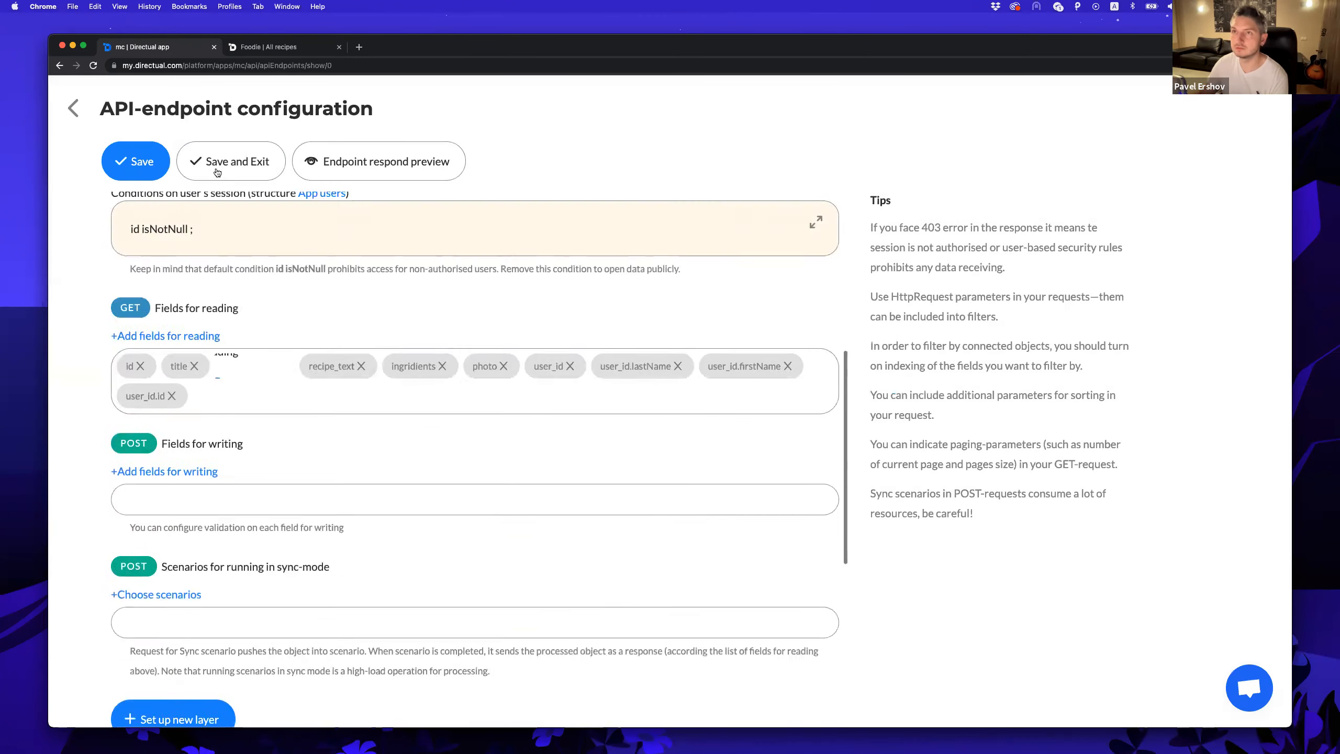
{"action": "scroll", "coordinate": [238, 238], "scroll_direction": "up", "scroll_amount": 5}
{"action": "left_click", "coordinate": [225, 168]}
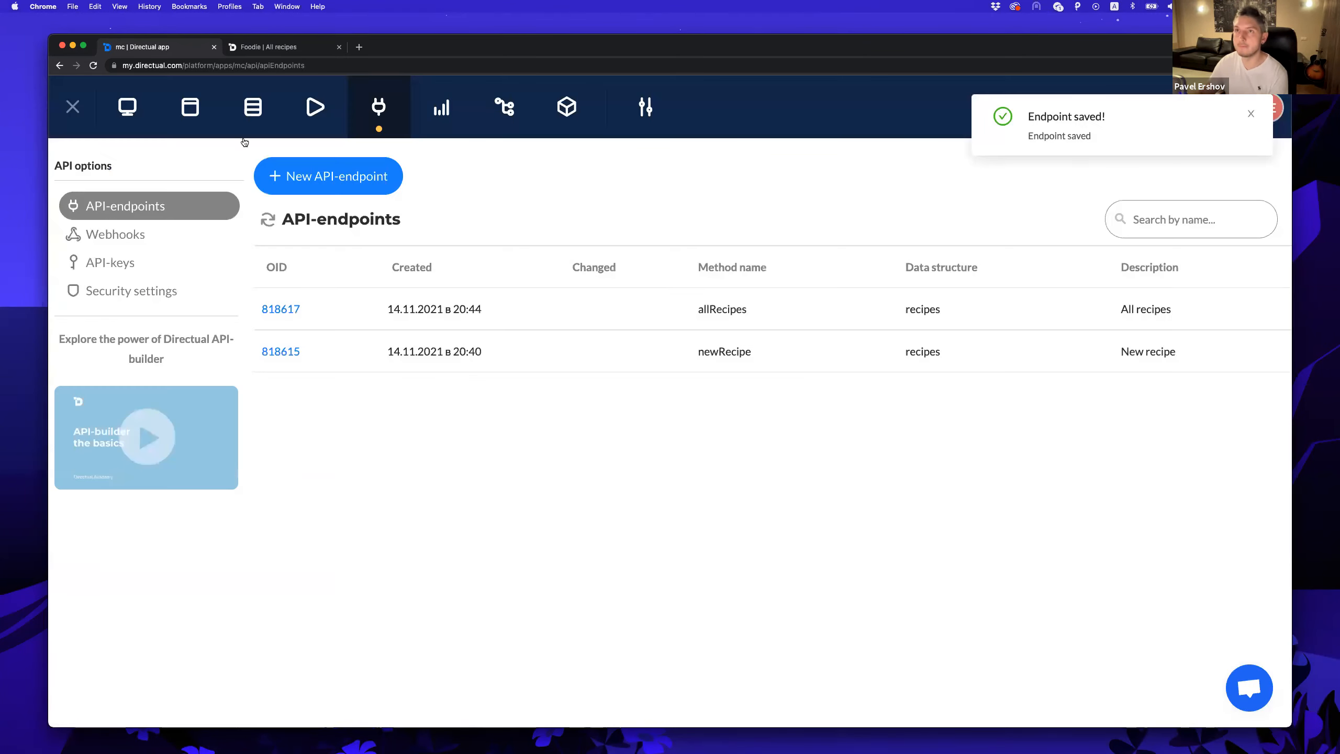
Feed the All recipes cards from the allRecipes endpoint.
{"action": "left_click", "coordinate": [188, 109]}
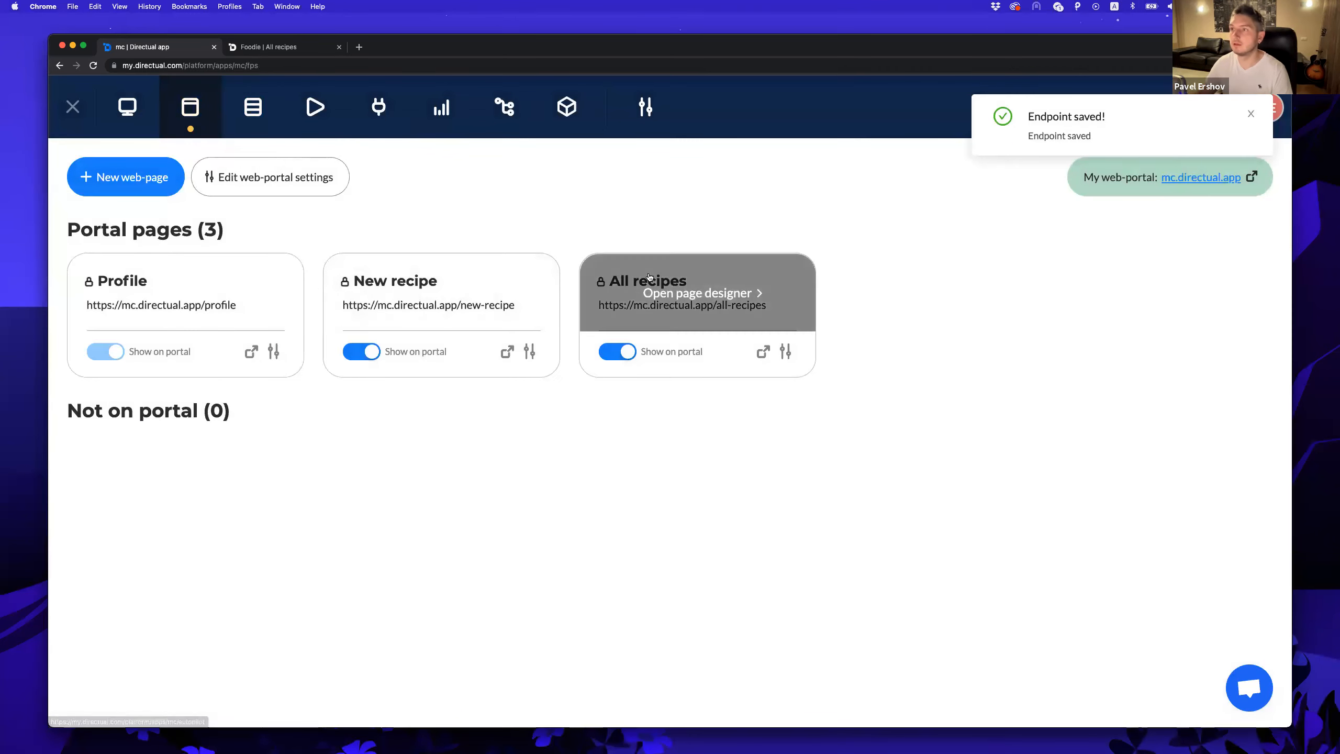
{"action": "left_click", "coordinate": [721, 295]}
{"action": "left_click", "coordinate": [842, 392]}
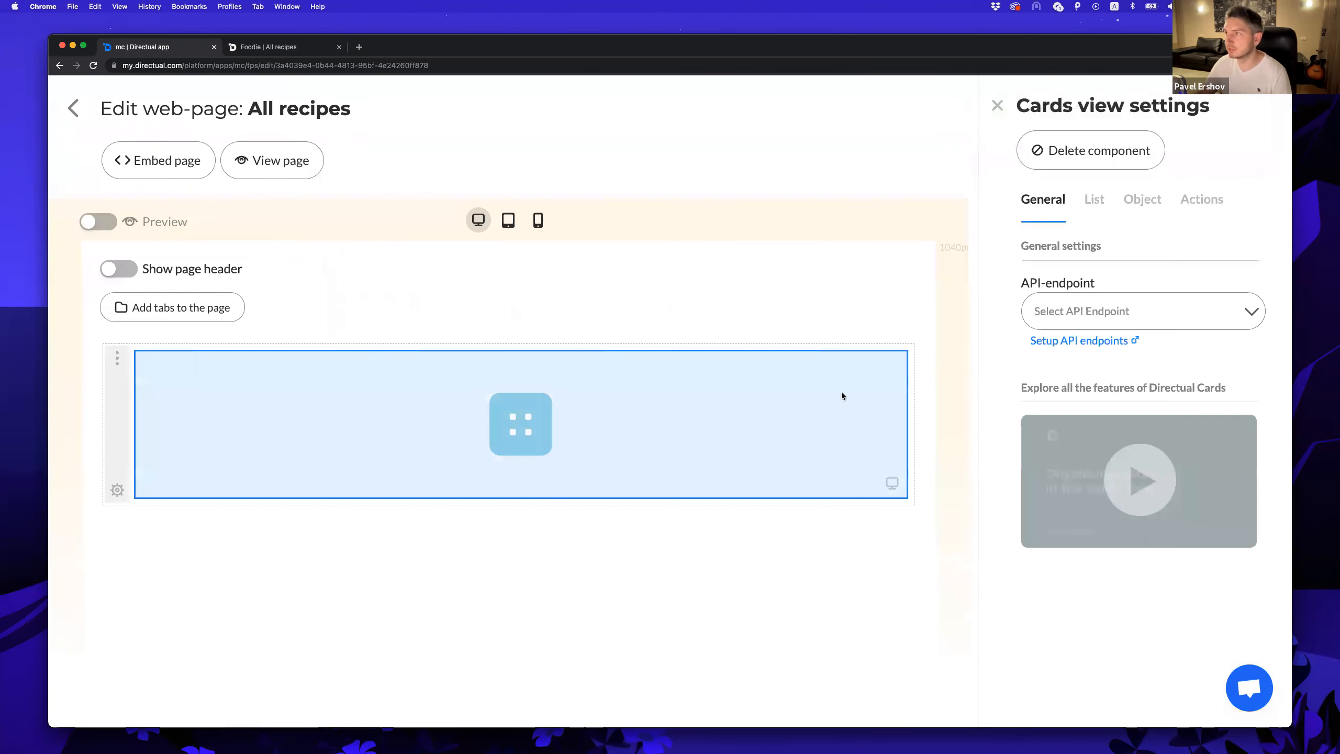
{"action": "left_click", "coordinate": [1135, 294]}
{"action": "left_click", "coordinate": [1103, 414]}
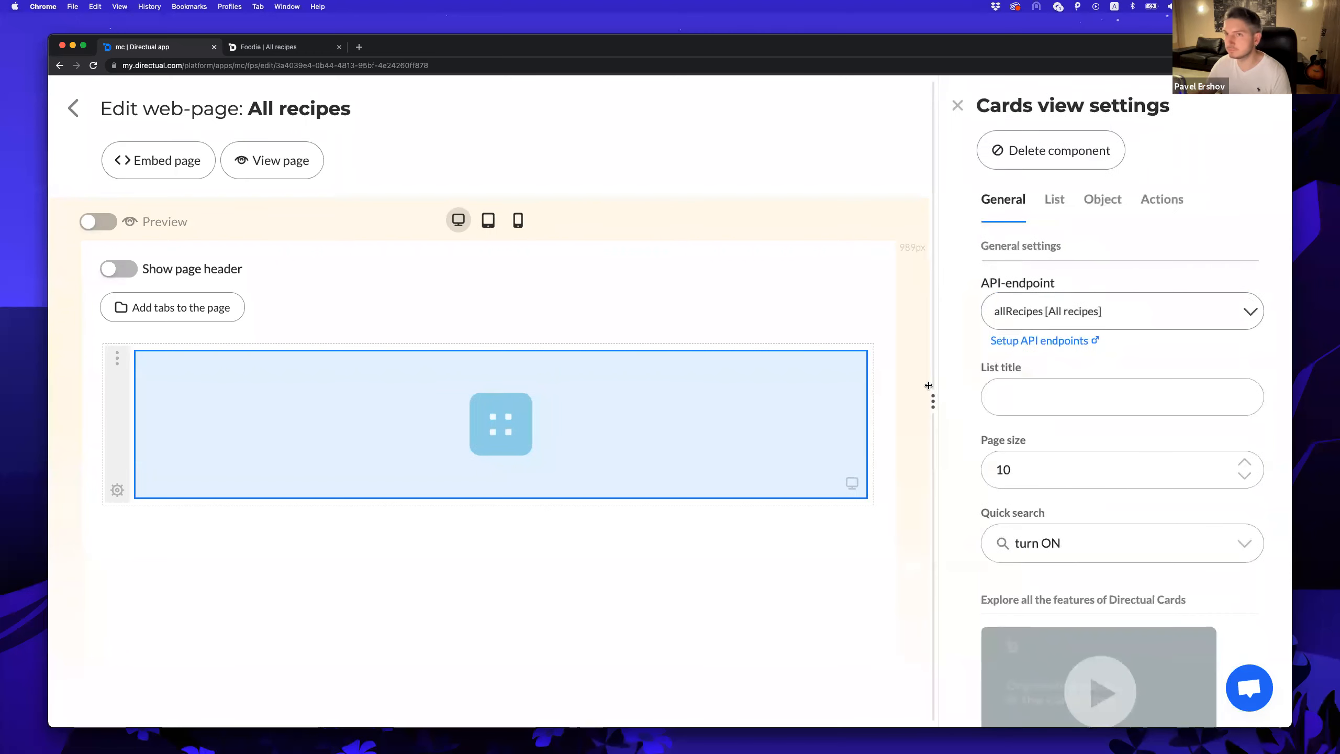
Keep the page header hidden and quick search on, and title the list All dishes.
{"action": "left_click", "coordinate": [126, 269]}
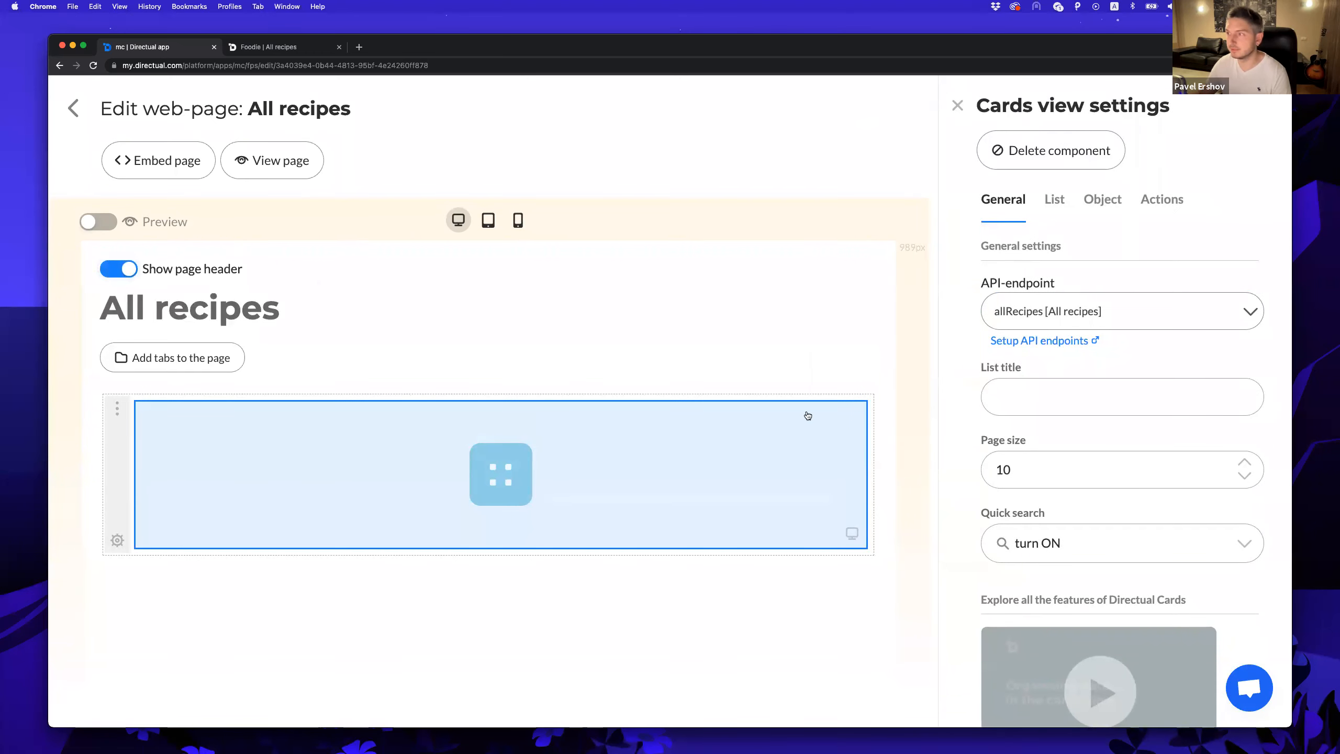
{"action": "left_click", "coordinate": [111, 269]}
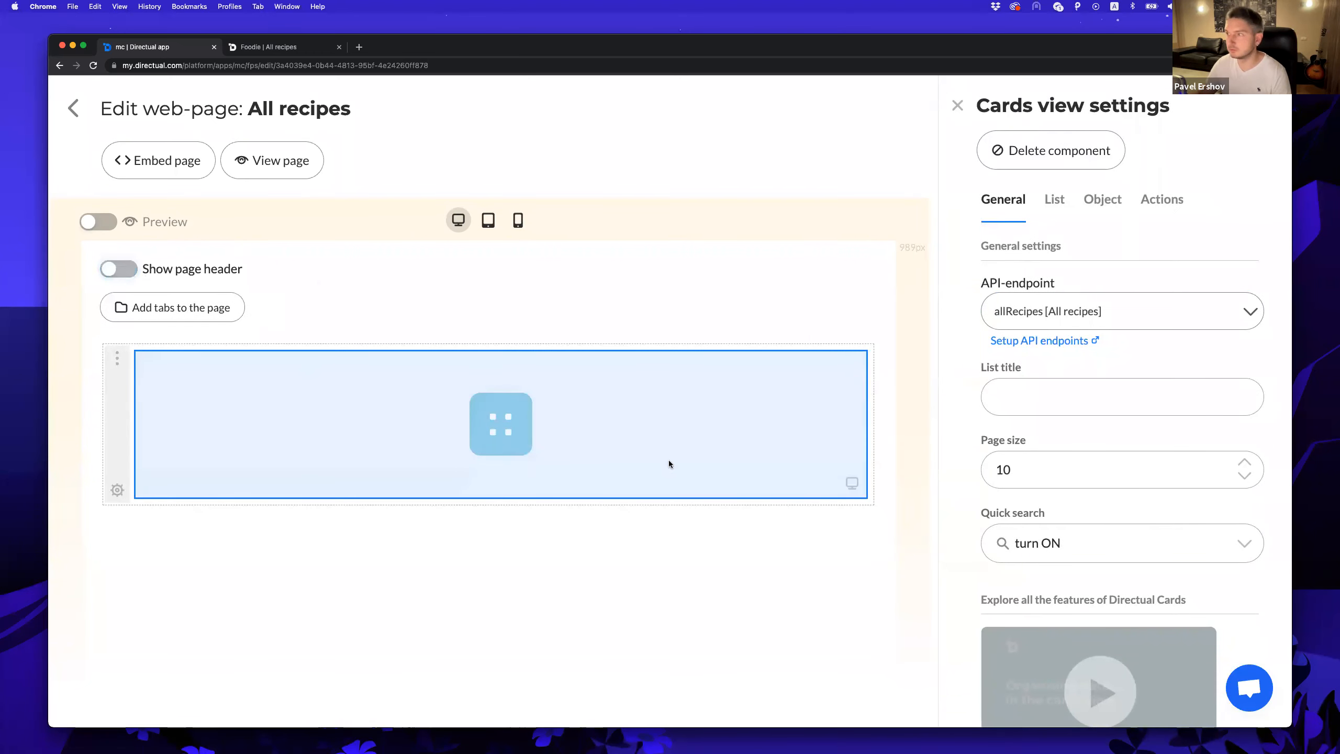
{"action": "left_click", "coordinate": [1070, 538]}
{"action": "left_click", "coordinate": [1051, 578]}
{"action": "left_click", "coordinate": [1042, 393]}
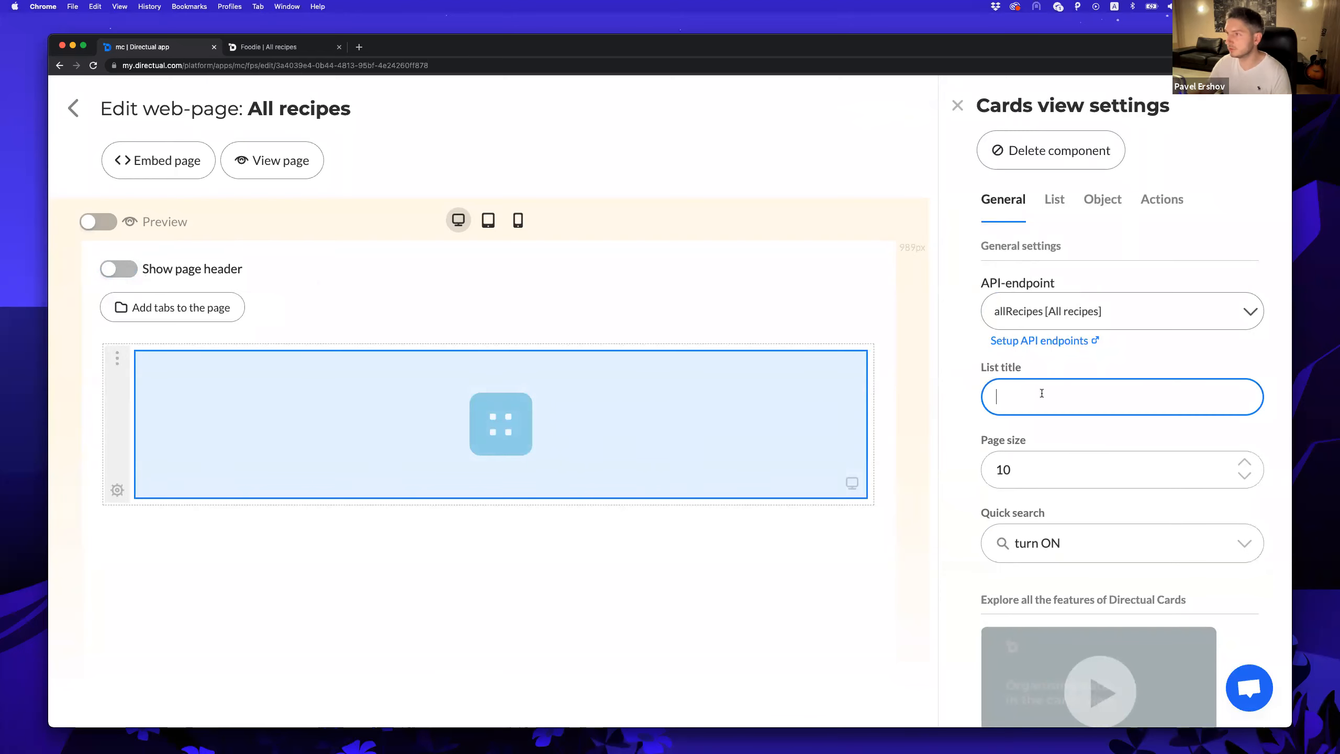
{"action": "type", "text": "All dishes"}
{"action": "left_click", "coordinate": [1106, 438]}
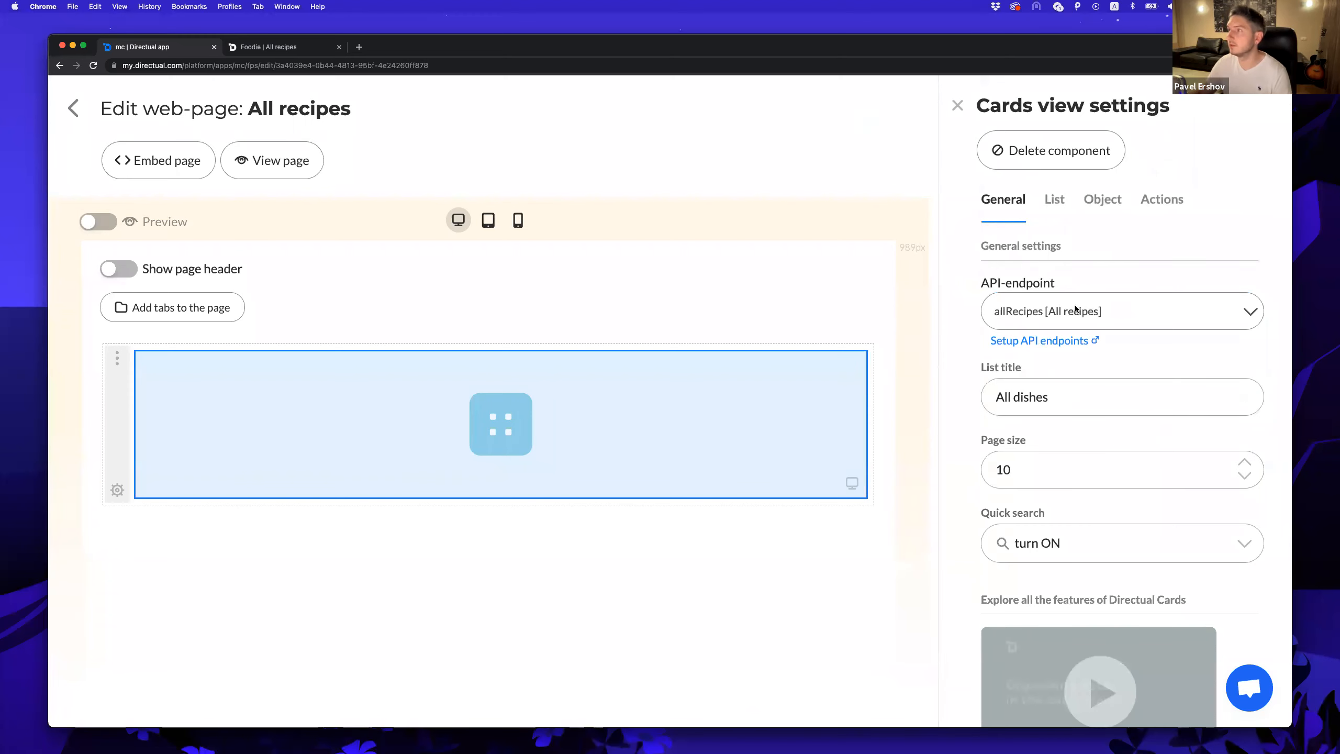
Reorder the full-recipe fields so Title comes first, followed by Ingridients.
{"action": "left_click", "coordinate": [1055, 199]}
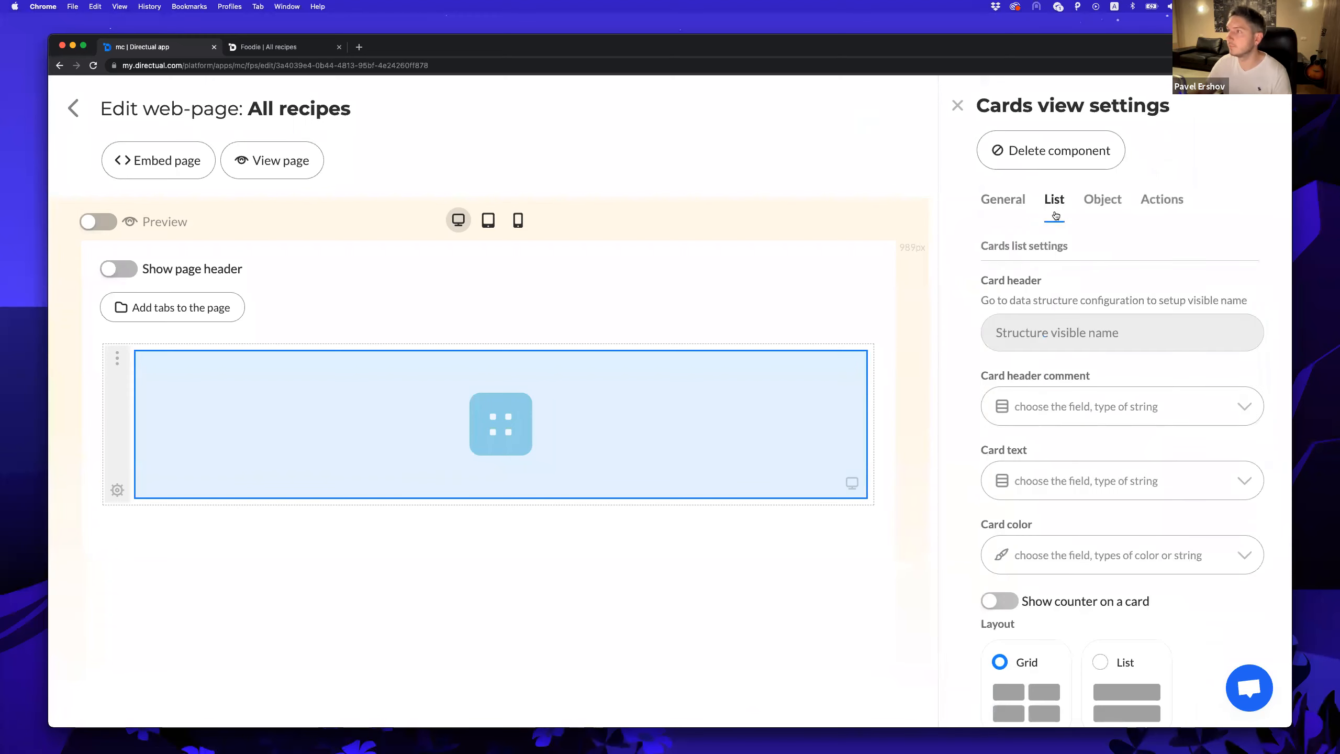
{"action": "left_click", "coordinate": [1096, 208]}
{"action": "left_click_drag", "start_coordinate": [1244, 357], "coordinate": [1250, 289]}
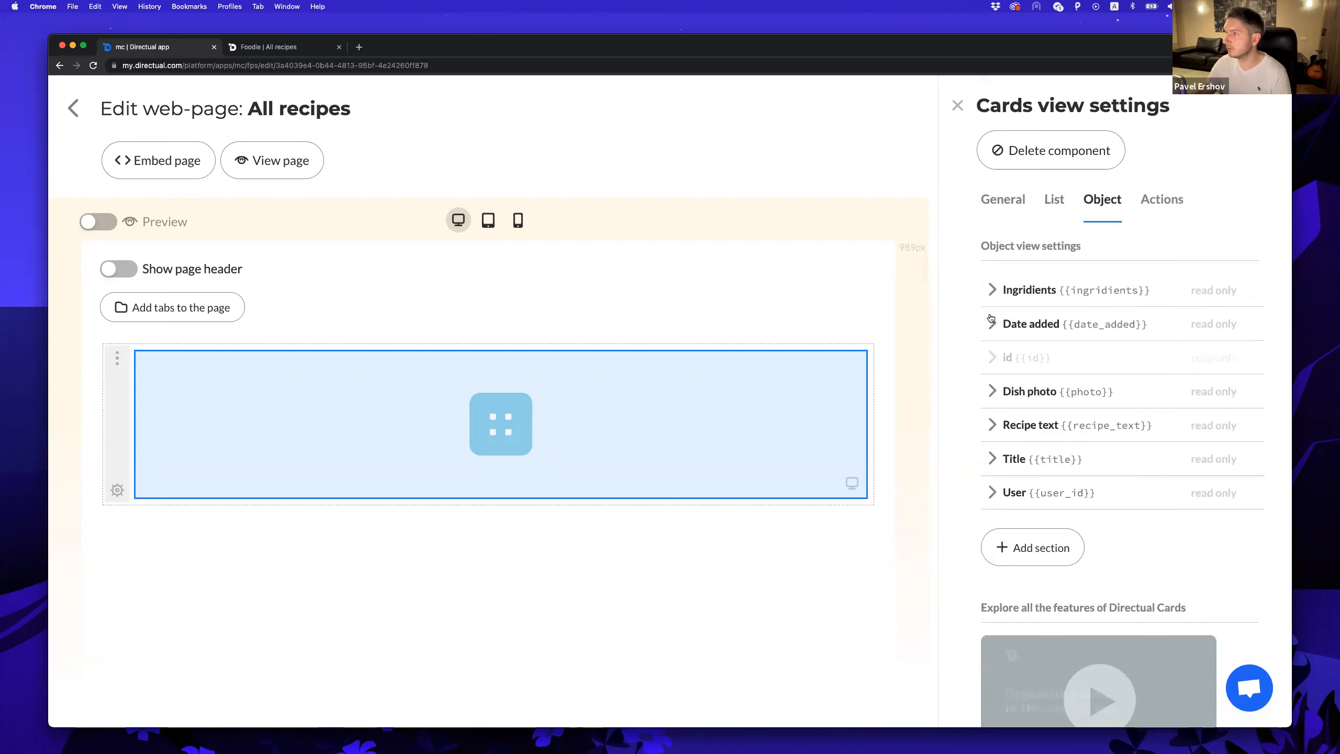
{"action": "left_click_drag", "start_coordinate": [1250, 457], "coordinate": [1255, 296]}
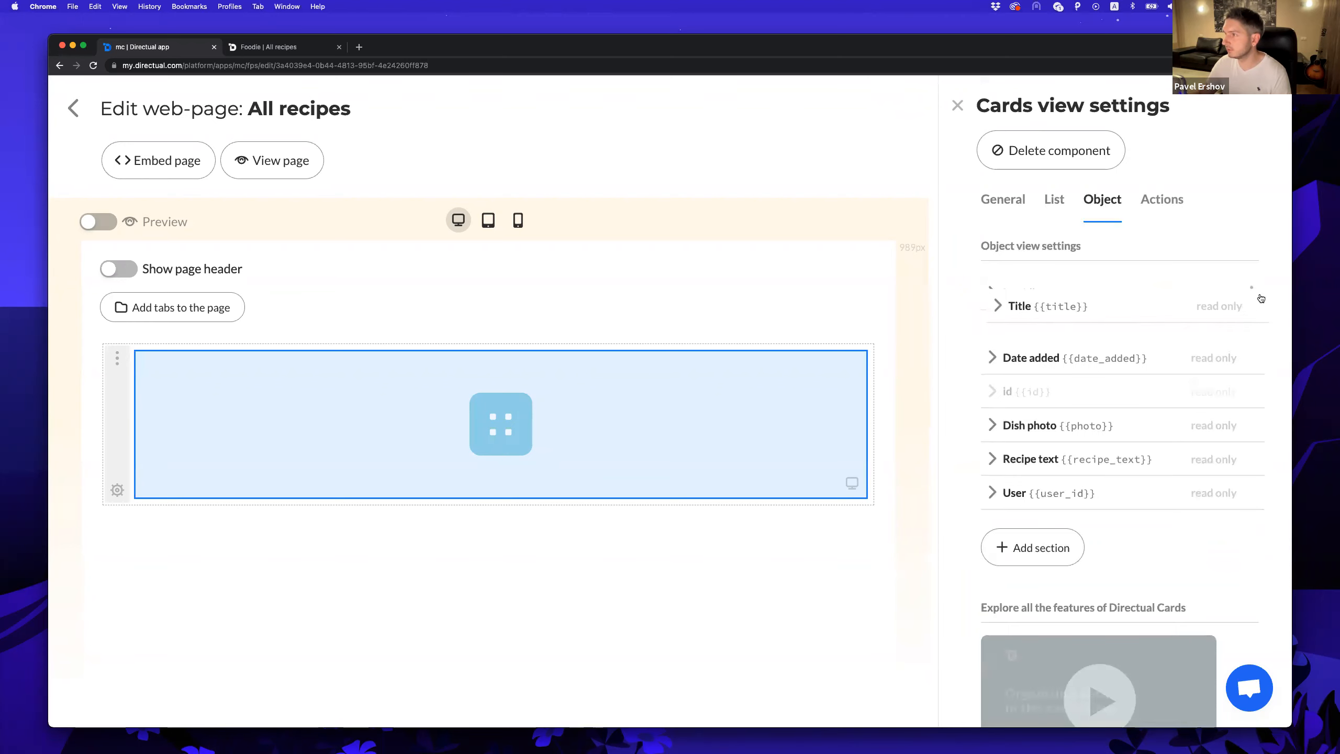
Open and close the Pizza recipe on the live All dishes page to check it.
{"action": "left_click", "coordinate": [258, 47]}
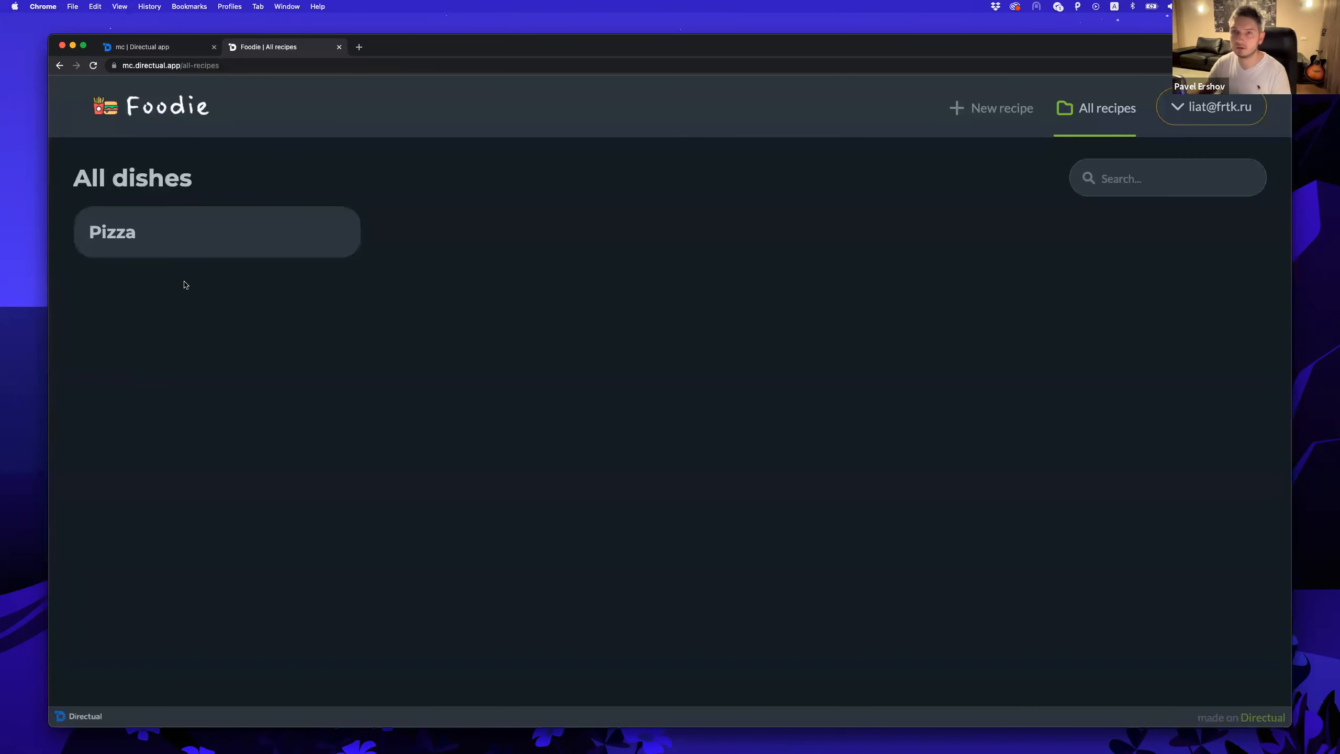
{"action": "left_click", "coordinate": [189, 246]}
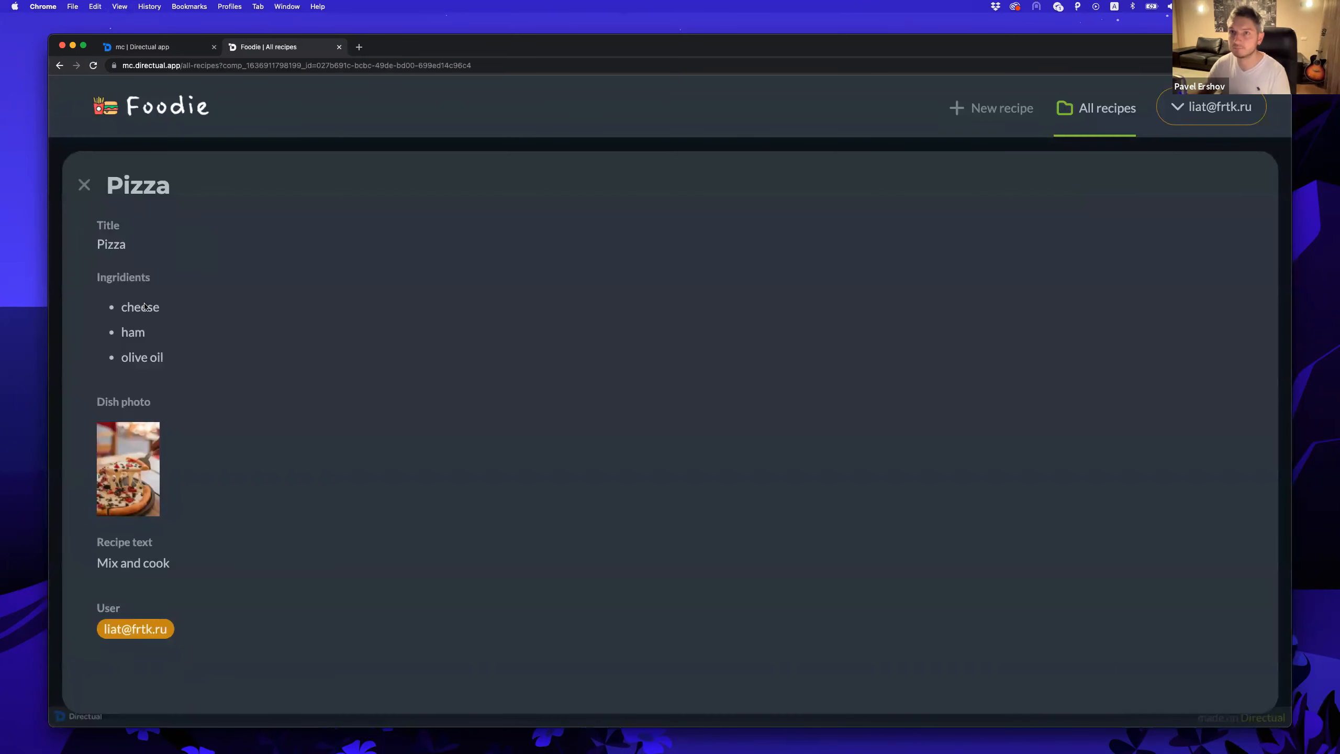
{"action": "left_click", "coordinate": [88, 183]}
{"action": "left_click", "coordinate": [136, 47]}
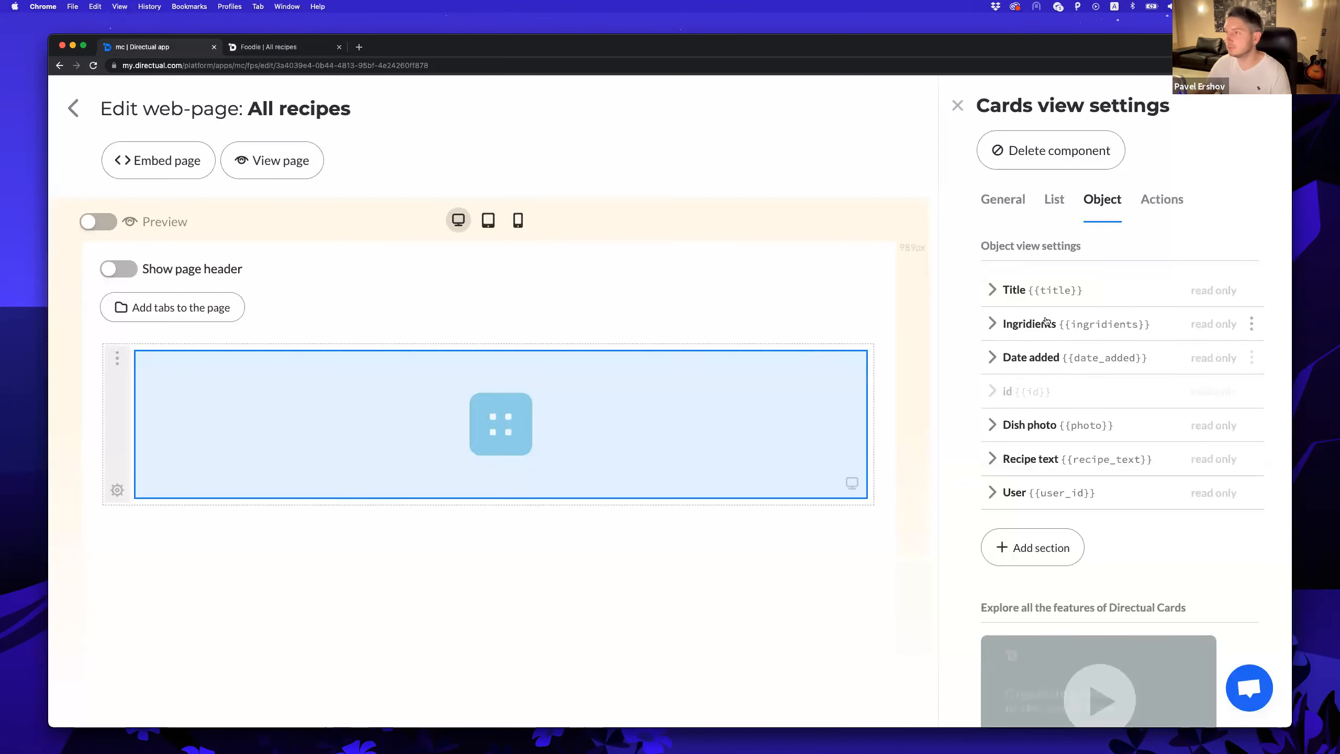
Set the card header comment to the recipe's User field.
{"action": "left_click", "coordinate": [1051, 199]}
{"action": "scroll", "coordinate": [1011, 327], "scroll_direction": "down", "scroll_amount": 1}
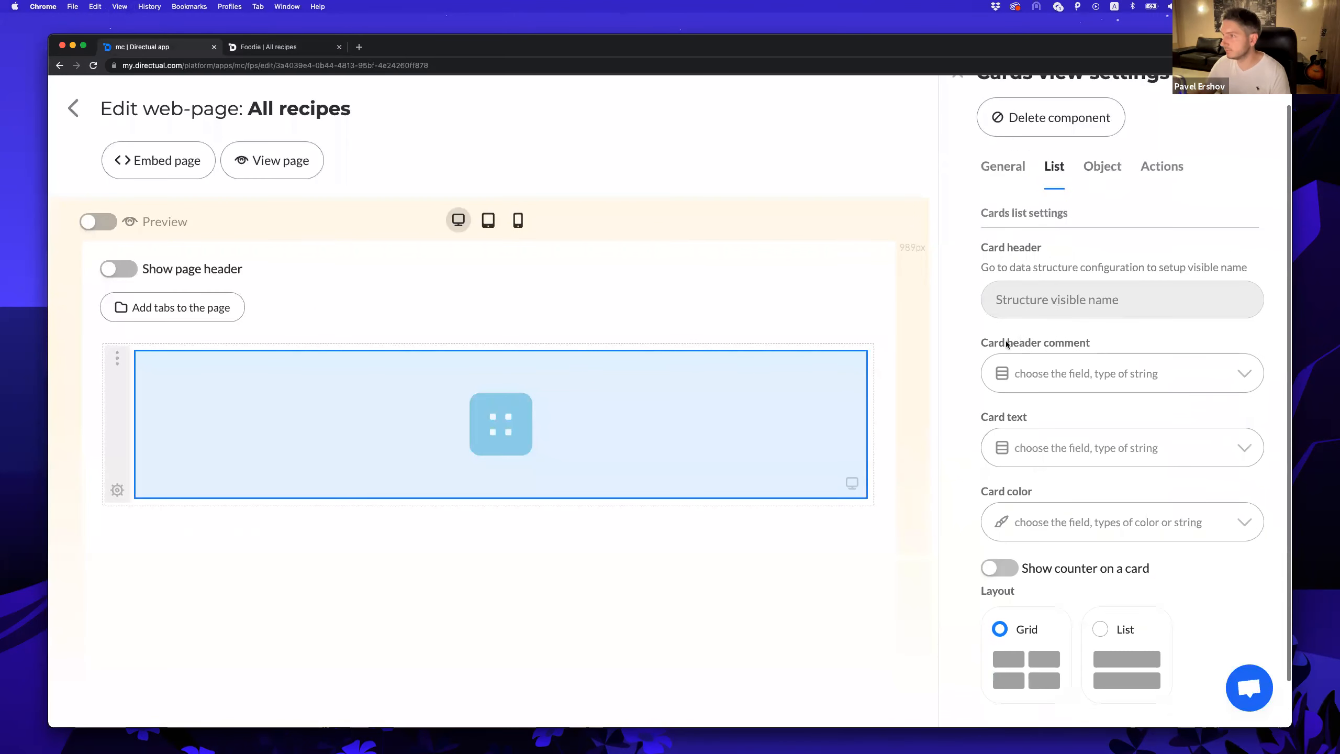
{"action": "scroll", "coordinate": [1010, 316], "scroll_direction": "down", "scroll_amount": 1}
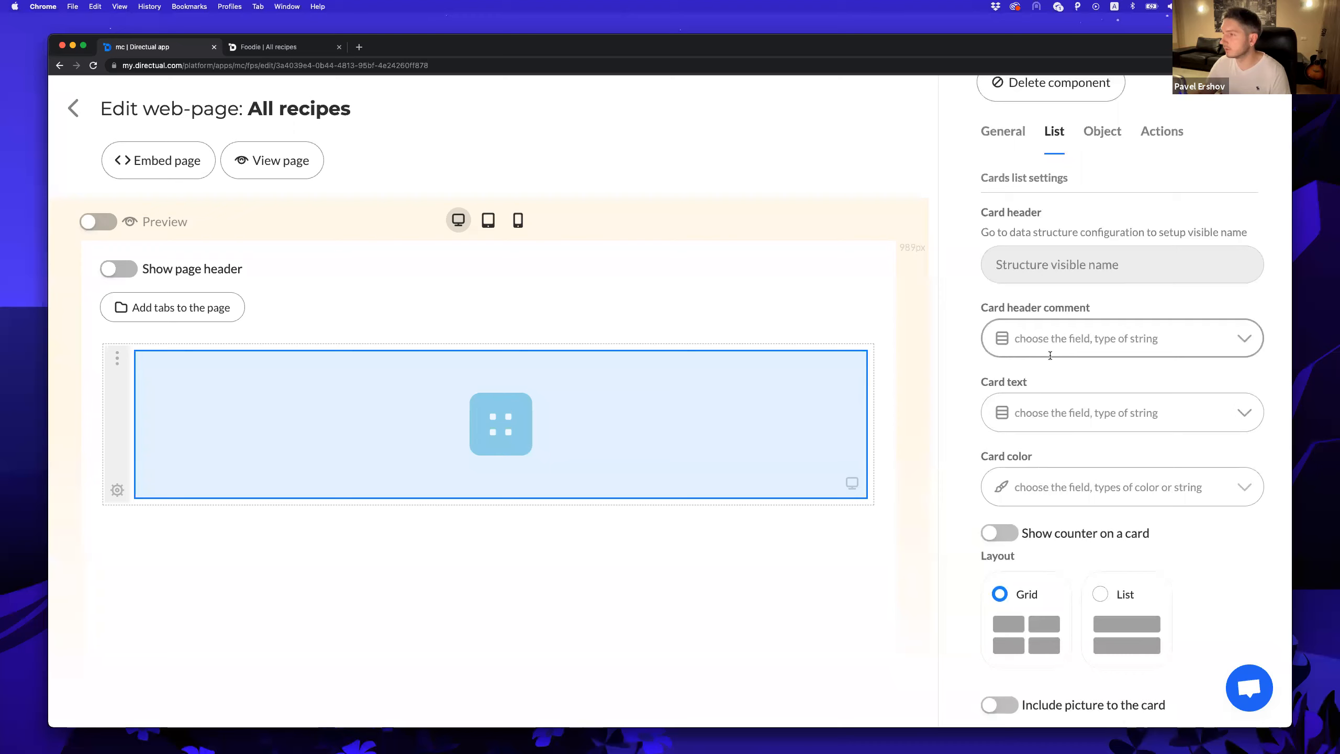
{"action": "left_click", "coordinate": [1042, 338]}
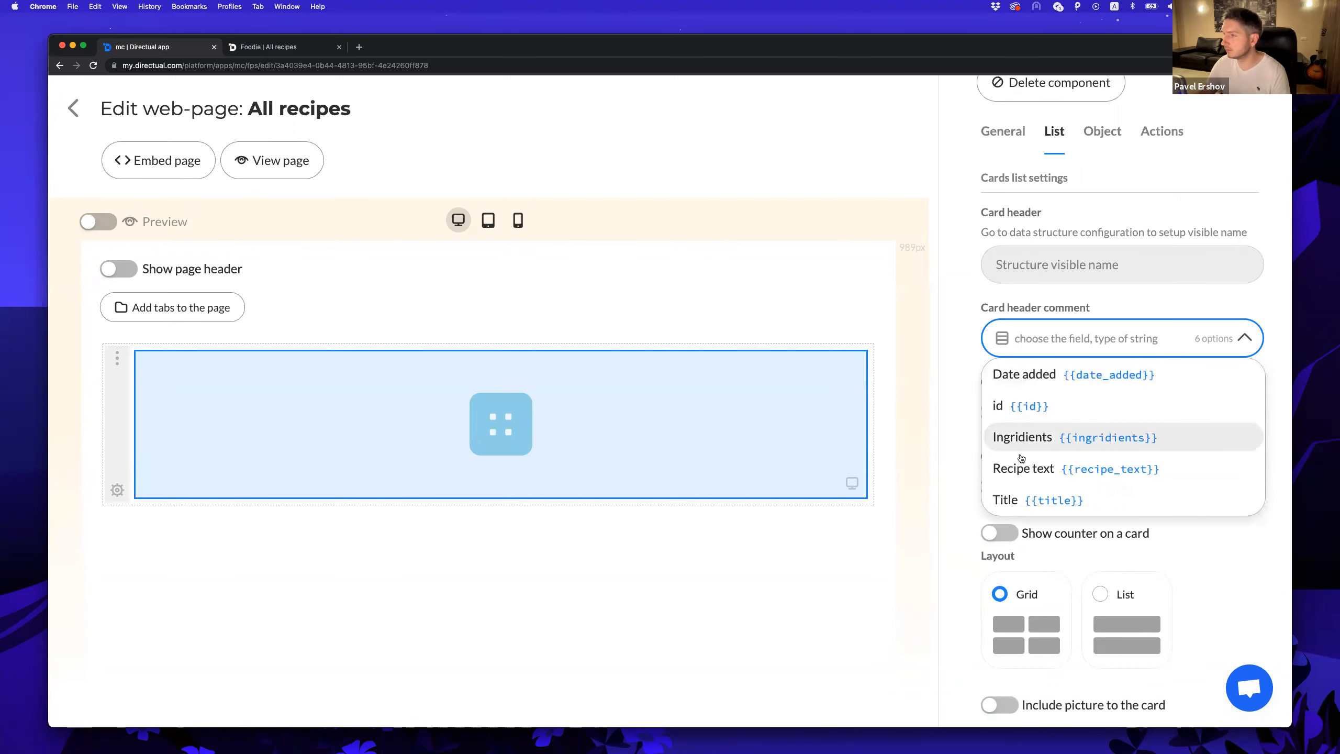
{"action": "scroll", "coordinate": [1002, 499], "scroll_direction": "down", "scroll_amount": 1}
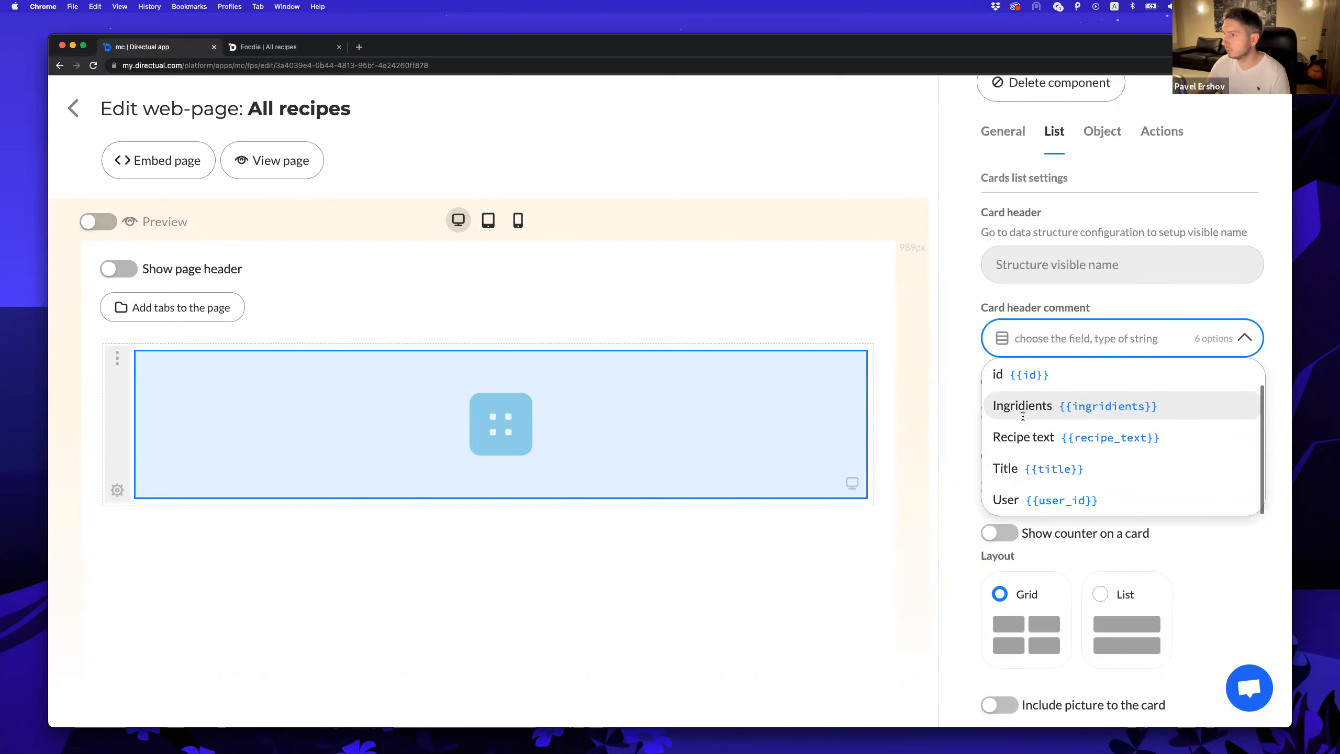
{"action": "left_click", "coordinate": [1016, 501]}
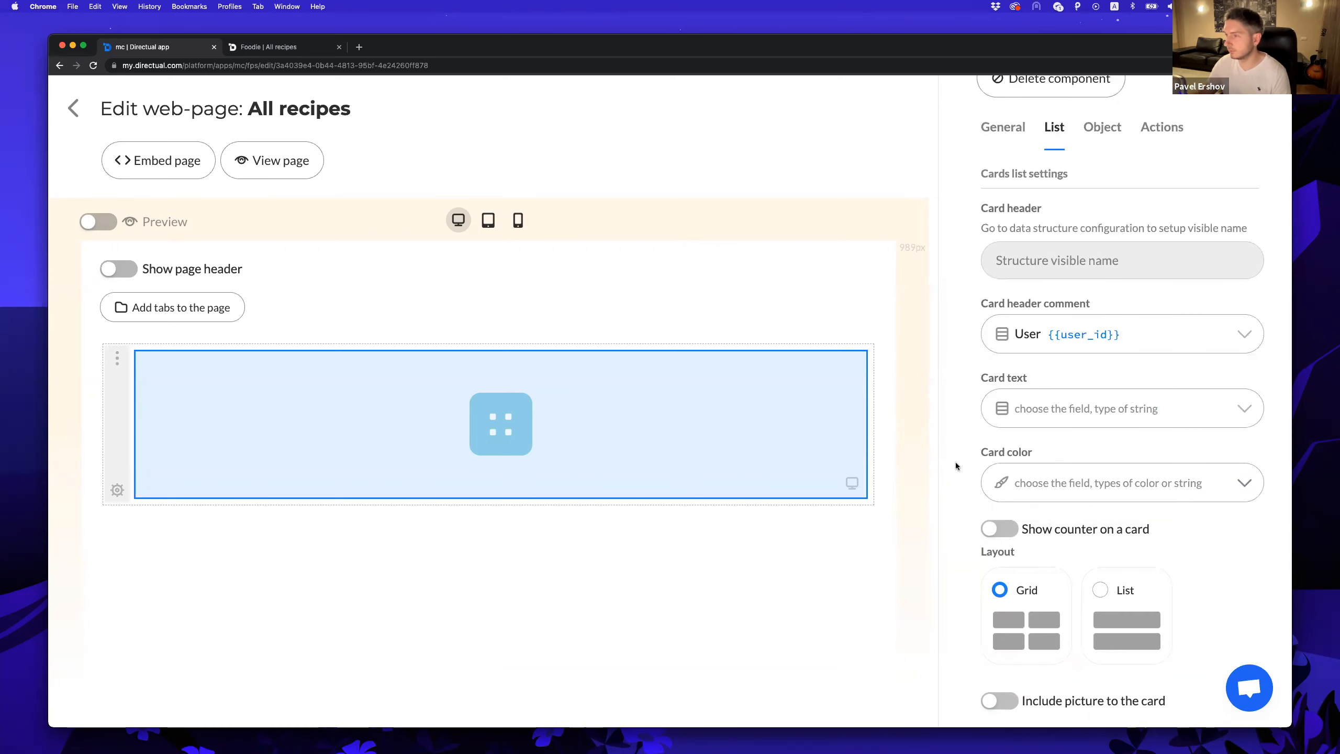
Include the Dish photo as card picture, placed on the left at size 100.
{"action": "scroll", "coordinate": [992, 507], "scroll_direction": "down", "scroll_amount": 1}
{"action": "left_click", "coordinate": [999, 687]}
{"action": "scroll", "coordinate": [1002, 675], "scroll_direction": "down", "scroll_amount": 1}
{"action": "left_click", "coordinate": [1059, 692]}
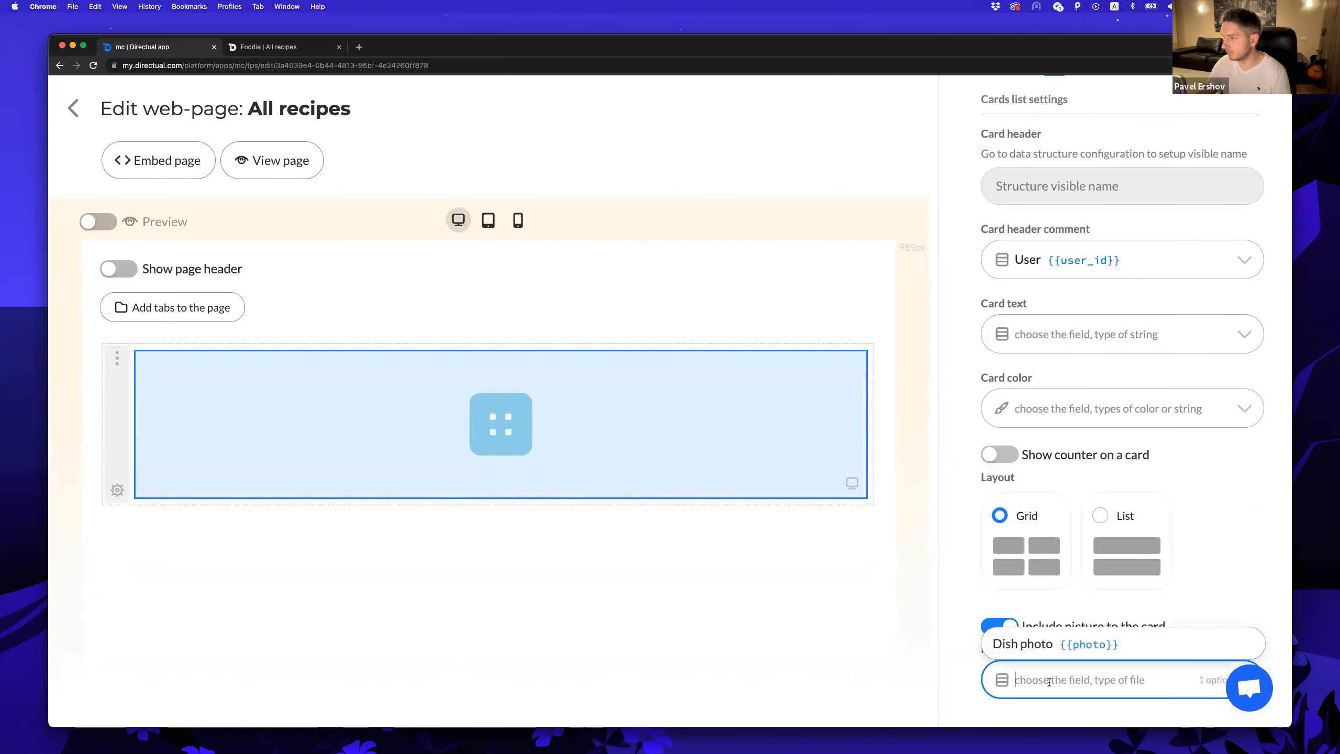
{"action": "left_click", "coordinate": [1045, 639]}
{"action": "scroll", "coordinate": [1142, 560], "scroll_direction": "down", "scroll_amount": 5}
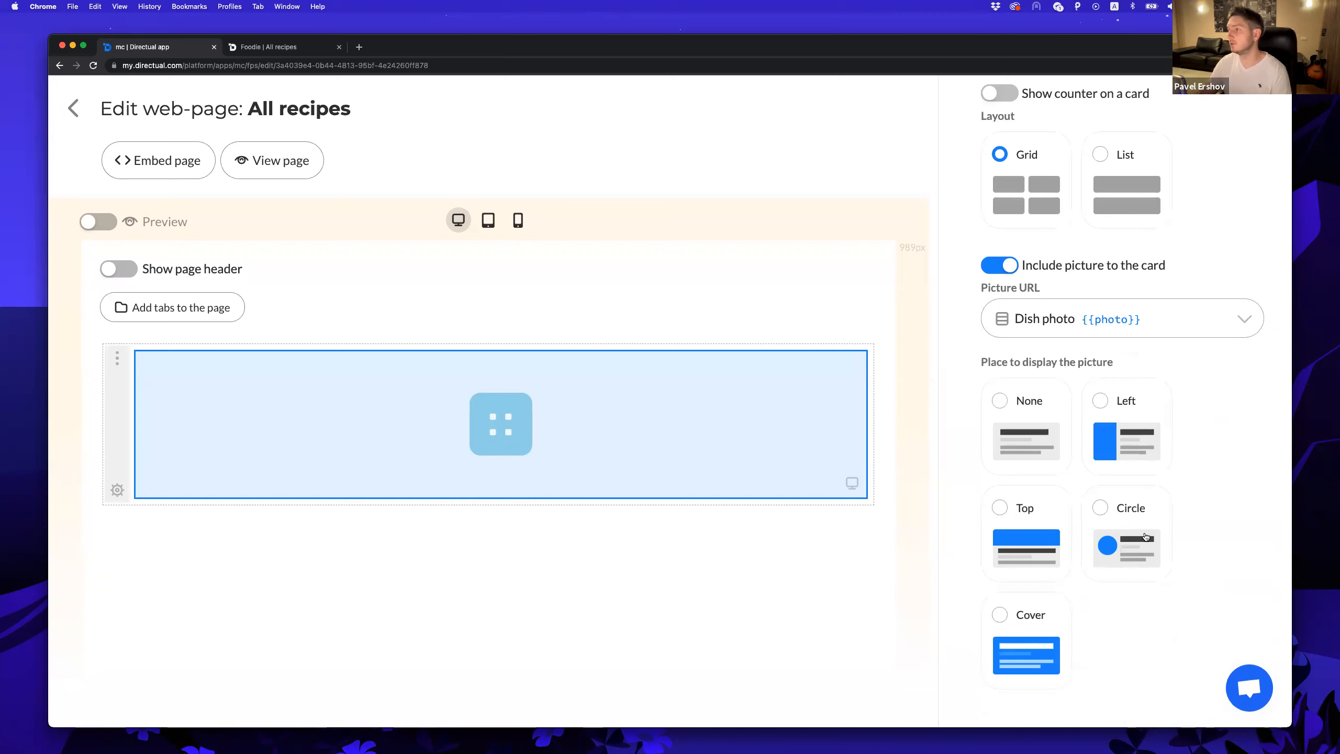
{"action": "left_click", "coordinate": [1125, 439]}
{"action": "scroll", "coordinate": [1108, 527], "scroll_direction": "down", "scroll_amount": 2}
{"action": "left_click", "coordinate": [1032, 678]}
{"action": "type", "text": "100"}
{"action": "left_click", "coordinate": [1119, 634]}
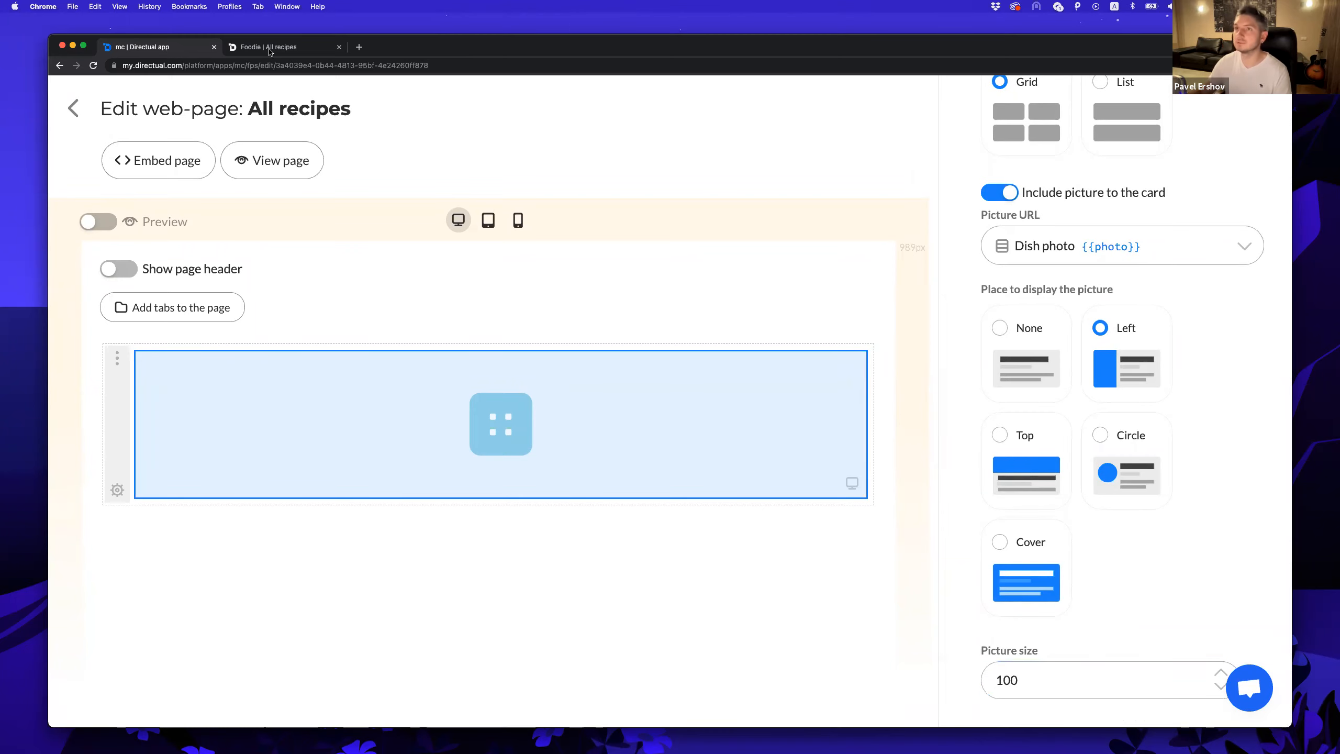
Reload the Foodie portal and check the Pizza card with its new photo.
{"action": "left_click", "coordinate": [275, 48]}
{"action": "key", "text": "super+r"}
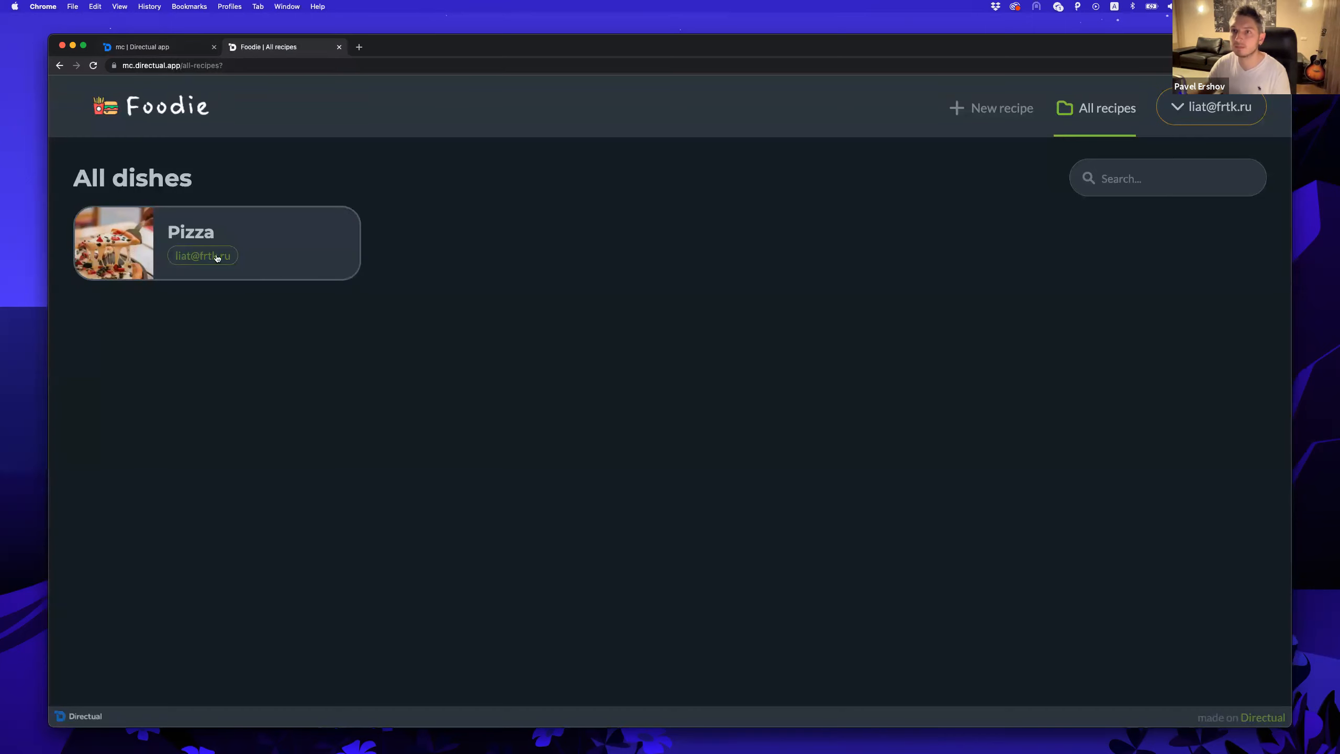
{"action": "left_click", "coordinate": [257, 263]}
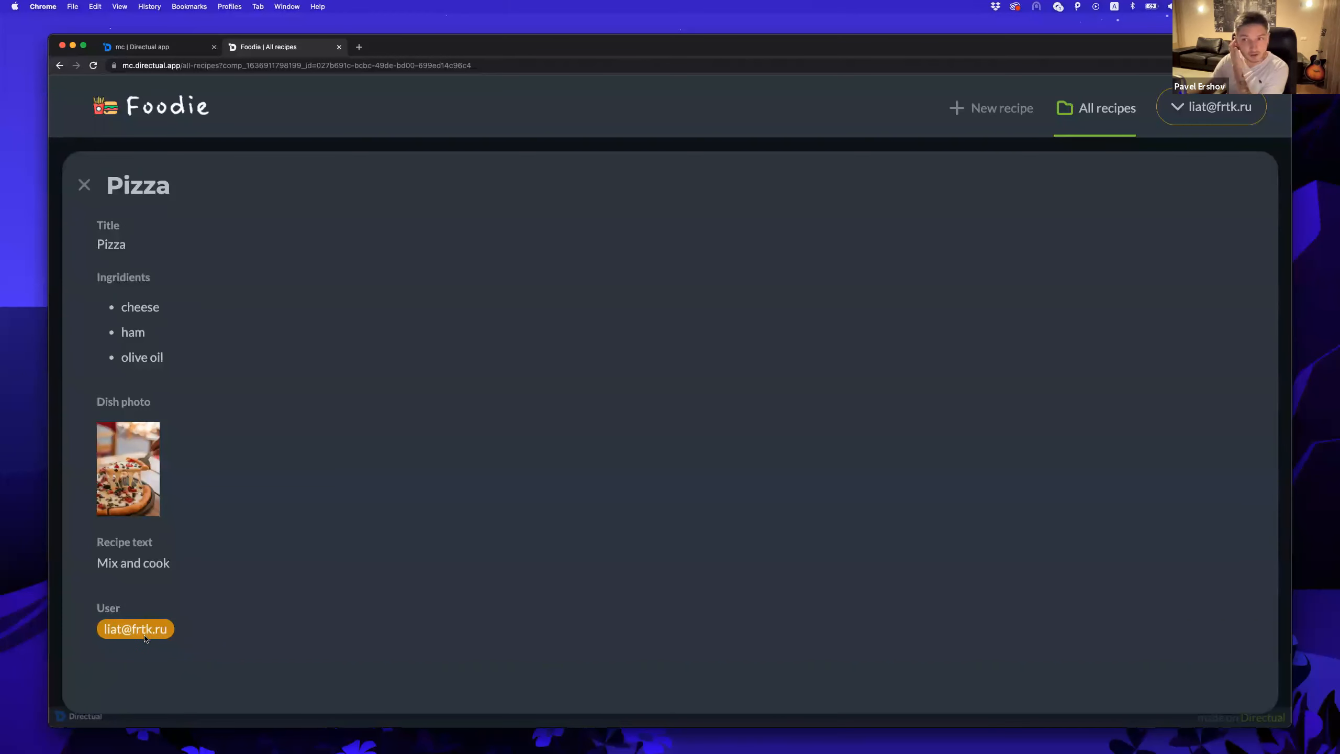
{"action": "left_click", "coordinate": [172, 46]}
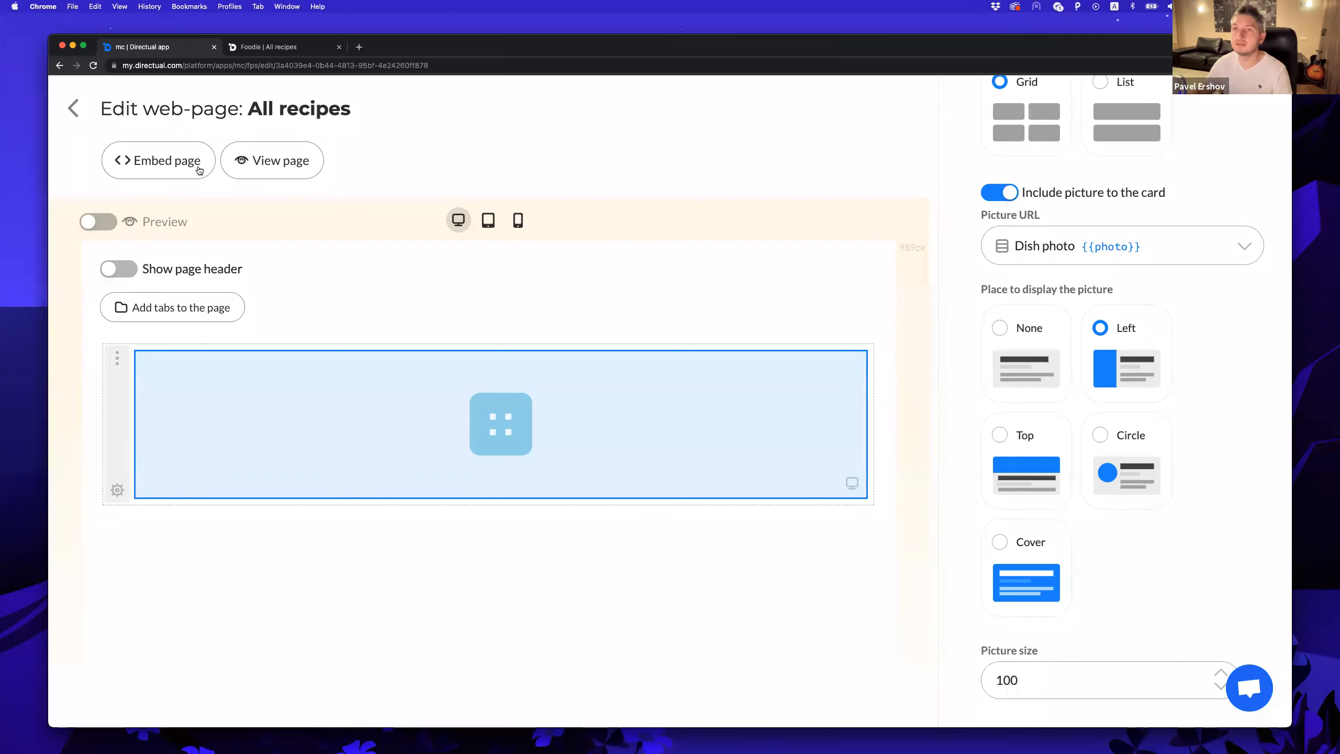
Fill in the second app user's first and last name and save without triggering events.
{"action": "left_click", "coordinate": [73, 108]}
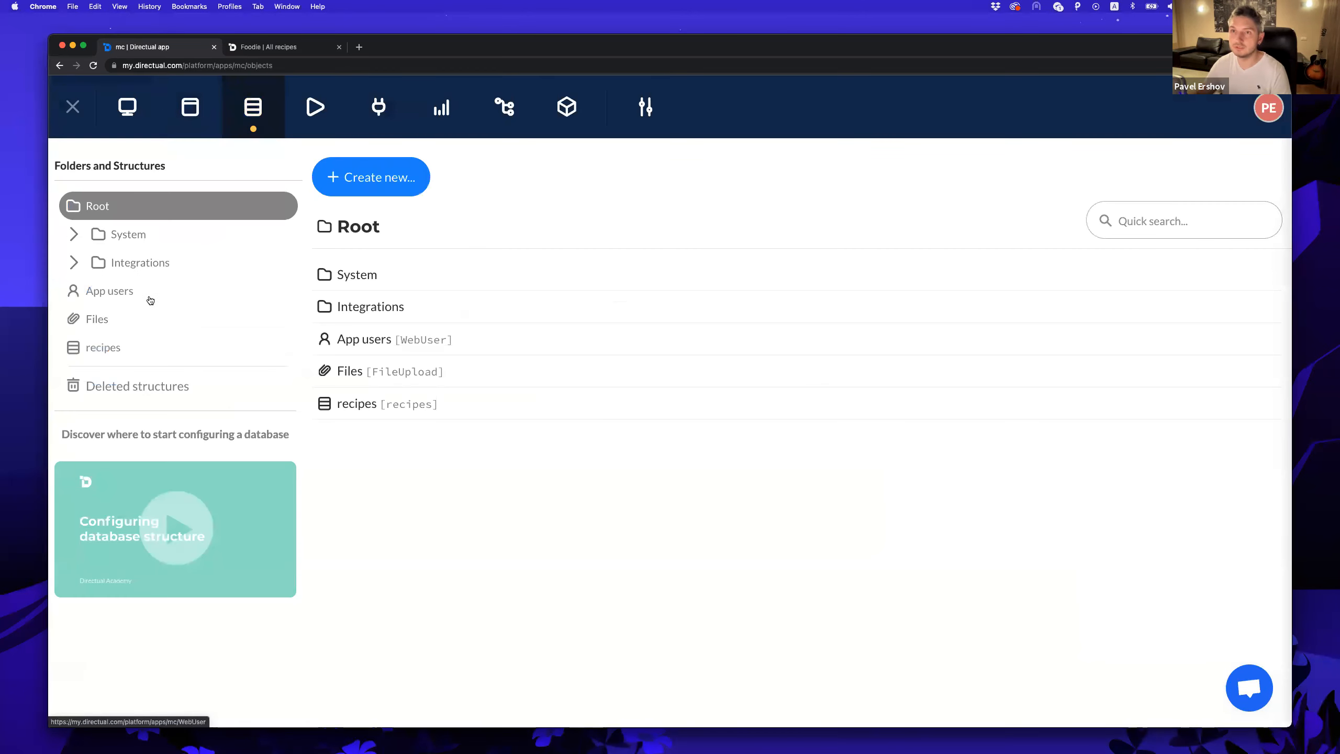
{"action": "left_click", "coordinate": [149, 296]}
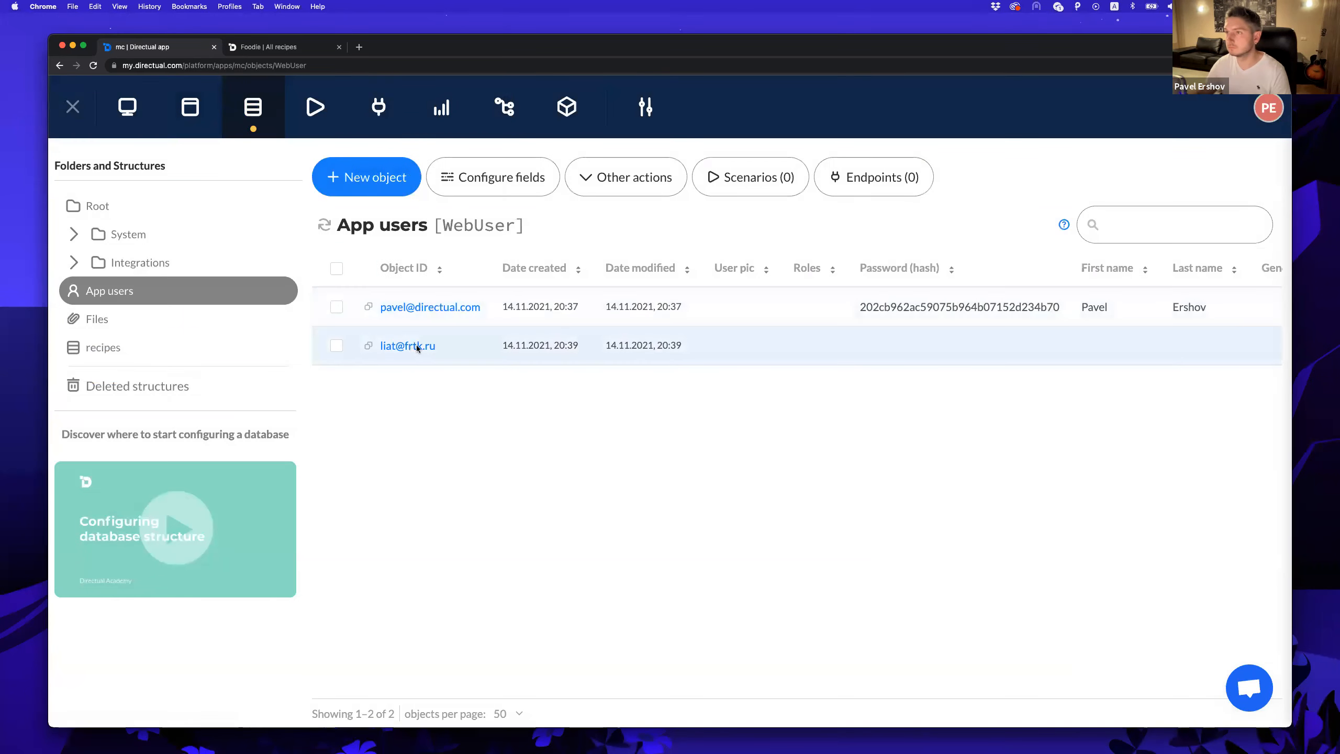
{"action": "left_click", "coordinate": [417, 346]}
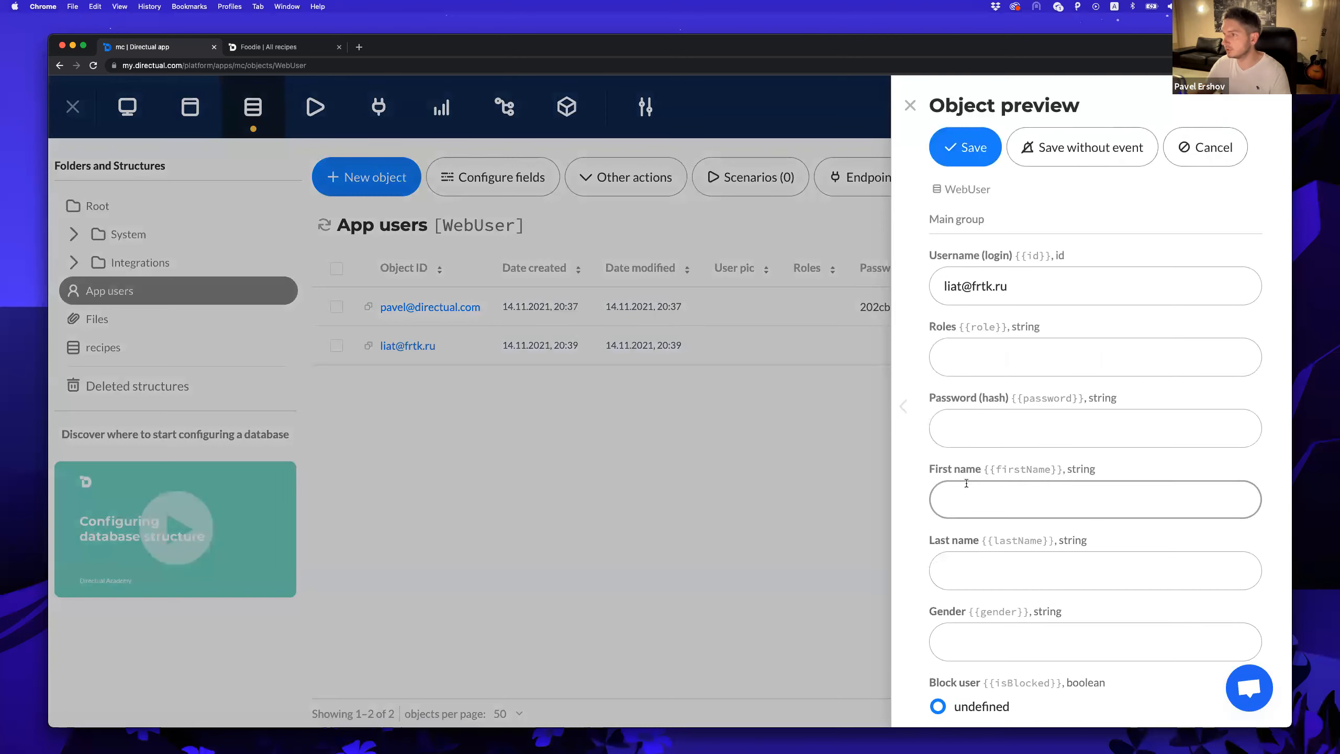
{"action": "left_click", "coordinate": [966, 484]}
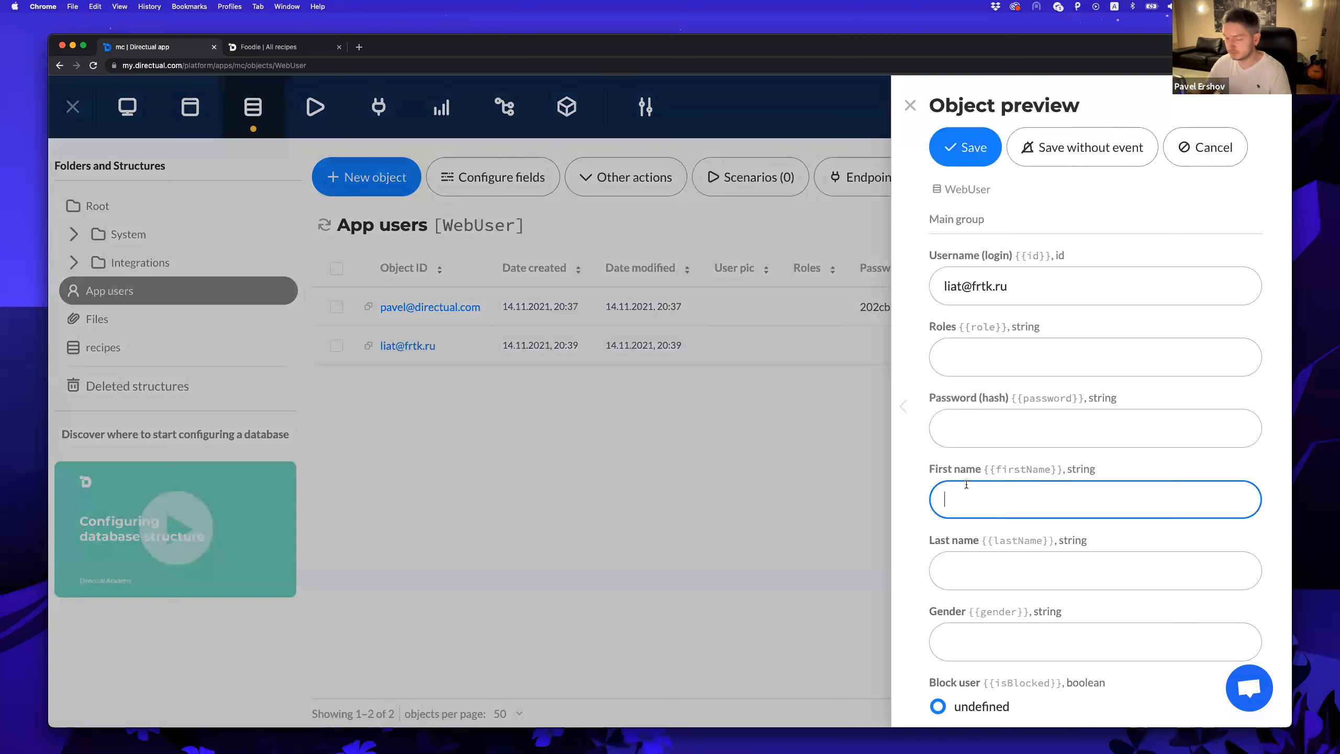
{"action": "key", "text": "Tab"}
{"action": "type", "text": "Ershov"}
{"action": "left_click", "coordinate": [1082, 147]}
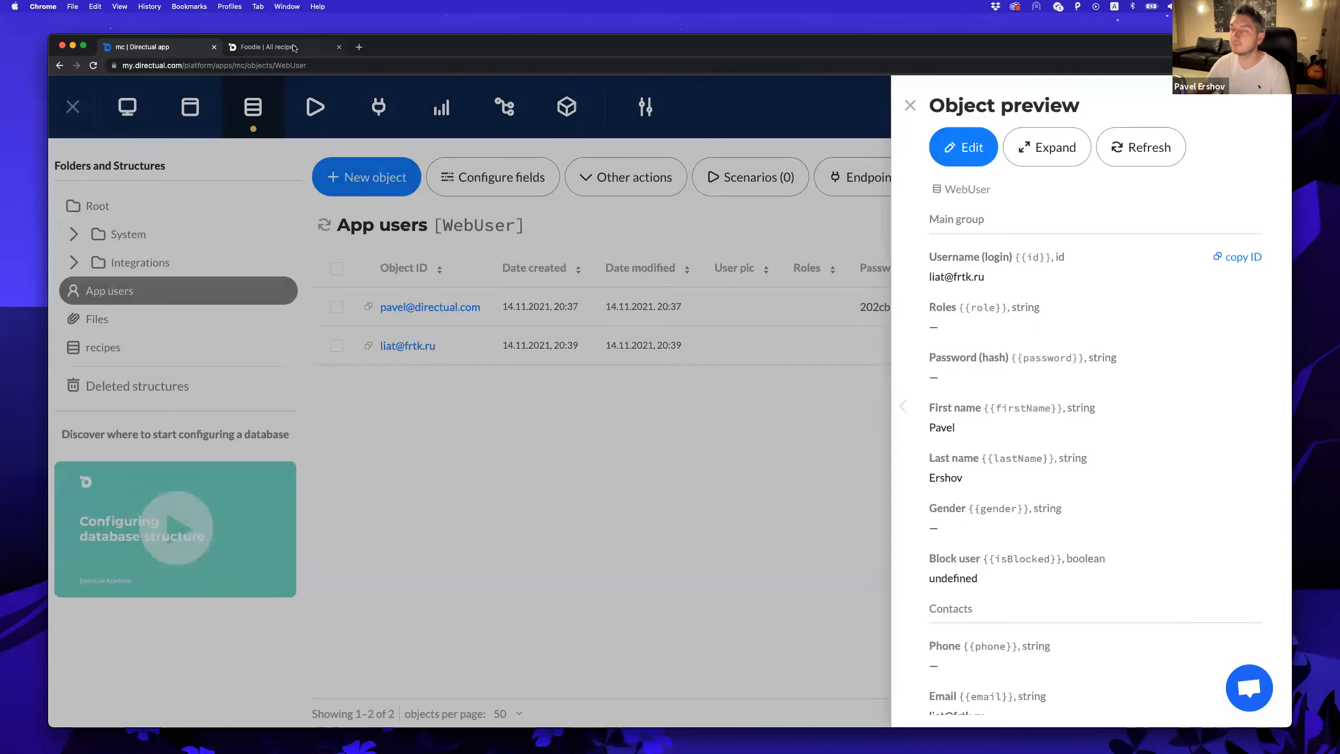
Check the Pizza recipe view on the portal, then close the user record.
{"action": "left_click", "coordinate": [296, 48]}
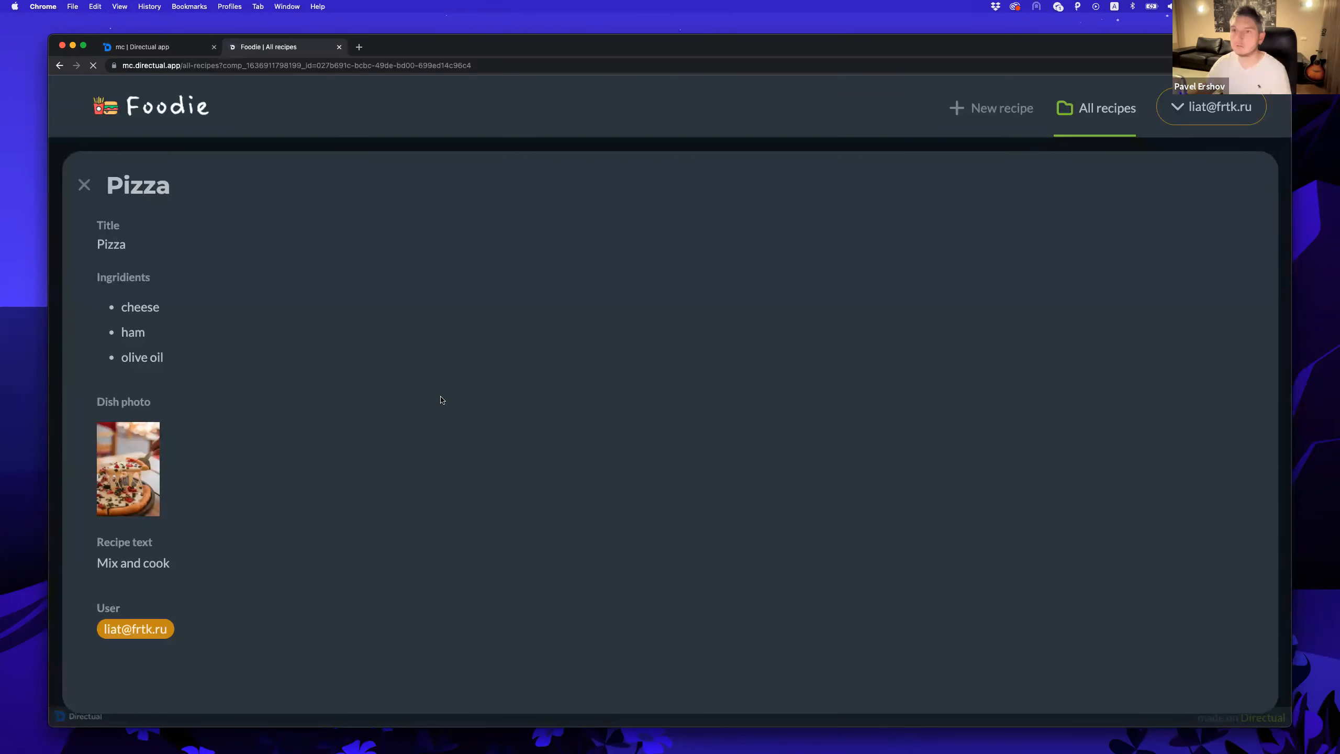
{"action": "left_click", "coordinate": [84, 185]}
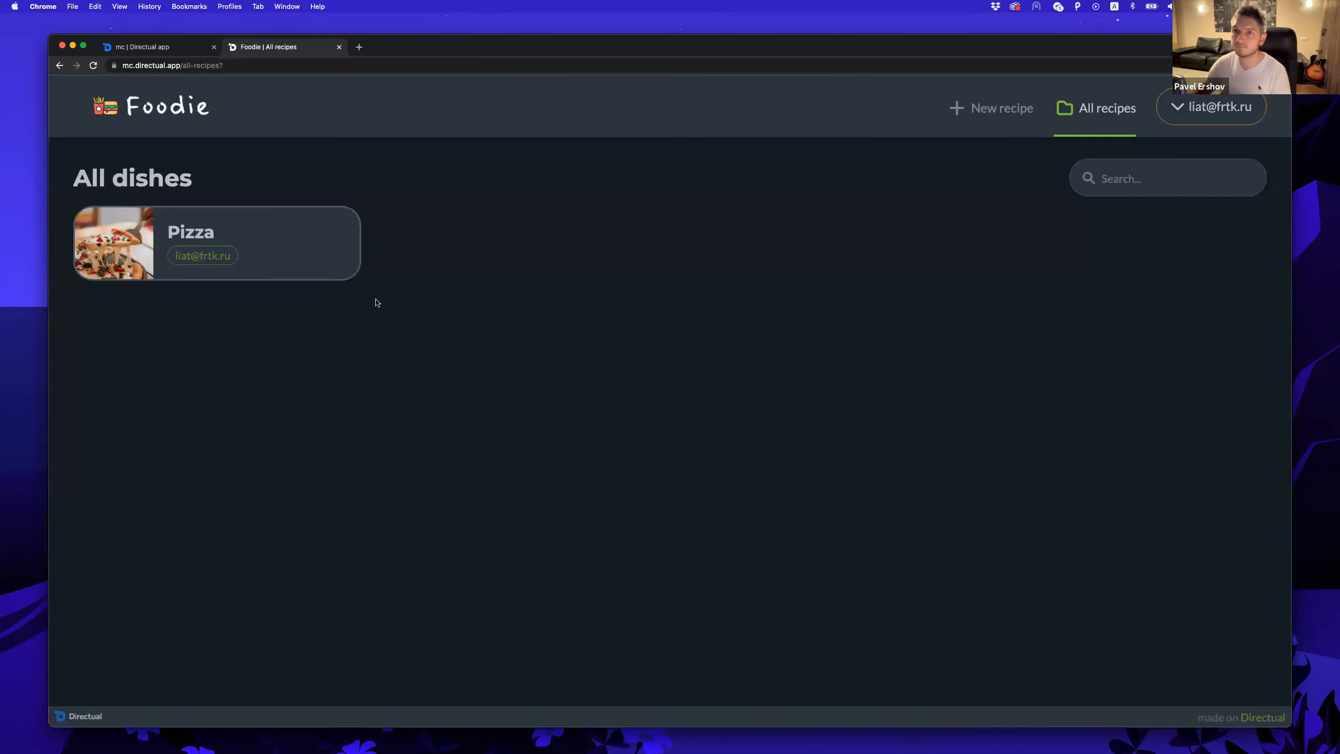
{"action": "left_click", "coordinate": [156, 49]}
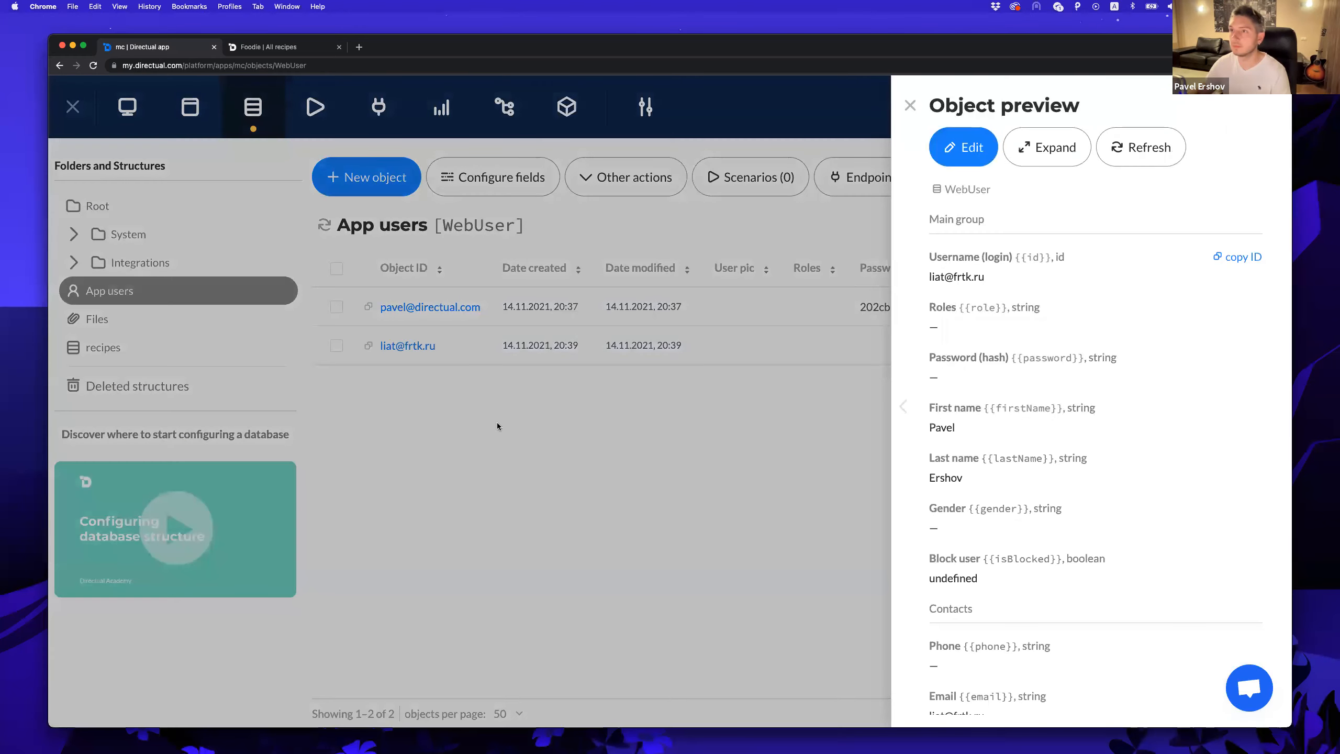
{"action": "left_click", "coordinate": [496, 426]}
Set the app users' visible name to First name plus Last name and save.
{"action": "left_click", "coordinate": [493, 177]}
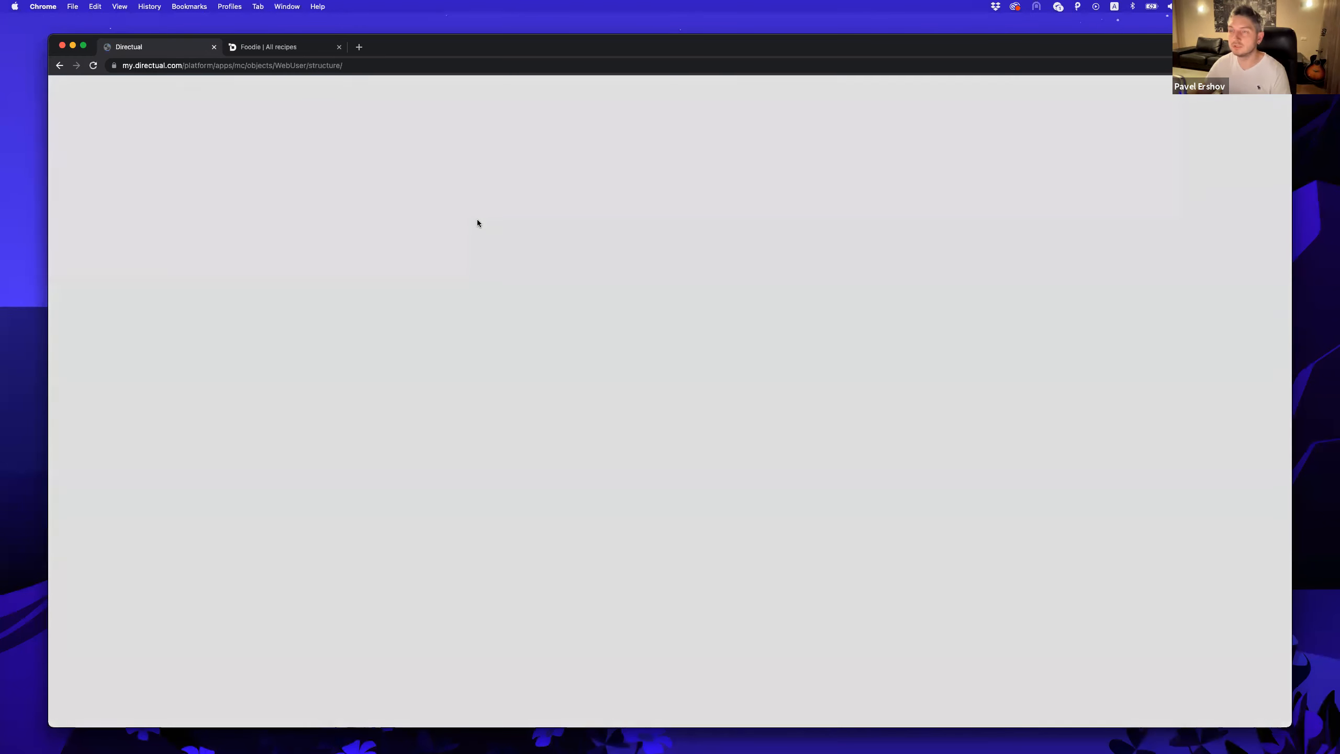
{"action": "left_click", "coordinate": [214, 241]}
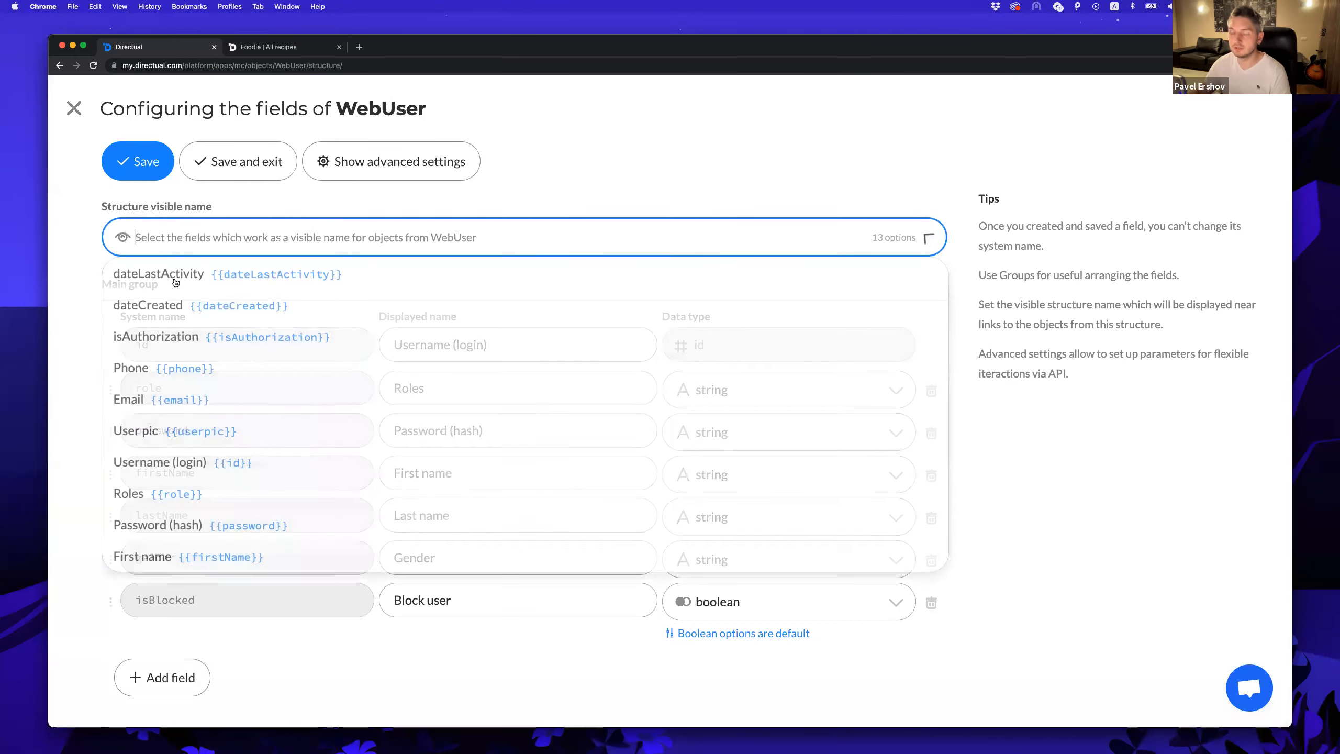
{"action": "type", "text": "fi"}
{"action": "left_click", "coordinate": [163, 285]}
{"action": "left_click", "coordinate": [309, 254]}
{"action": "type", "text": "las"}
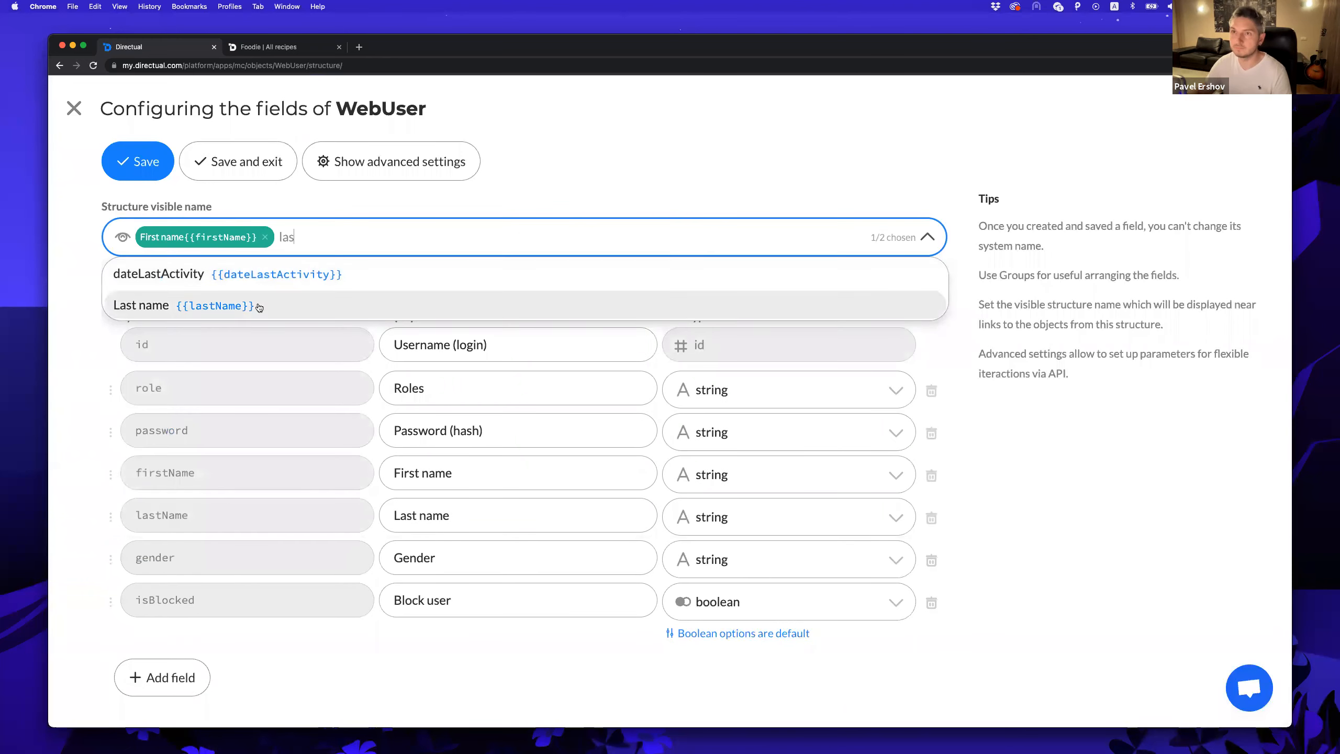
{"action": "left_click", "coordinate": [158, 305]}
{"action": "left_click", "coordinate": [260, 164]}
Confirm the Pizza recipe on the live portal now shows the author's full name.
{"action": "left_click", "coordinate": [285, 50]}
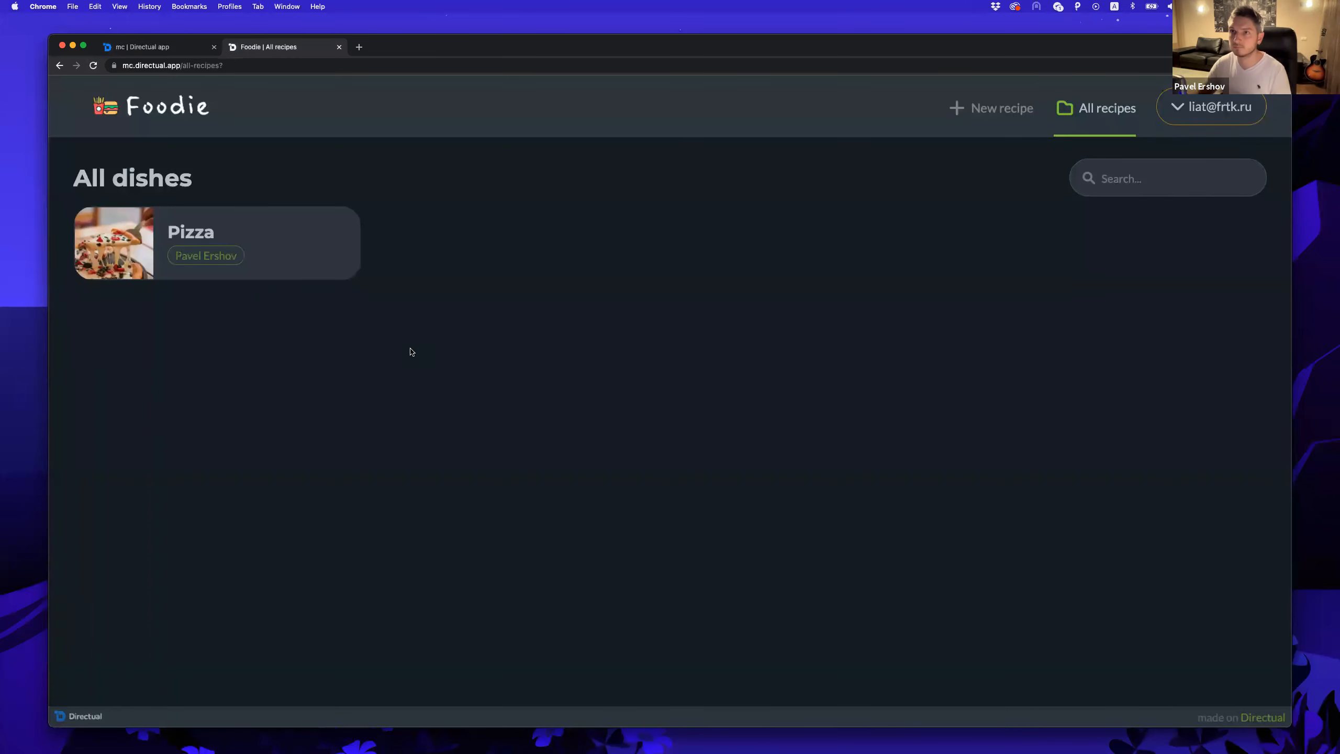
{"action": "left_click", "coordinate": [285, 242]}
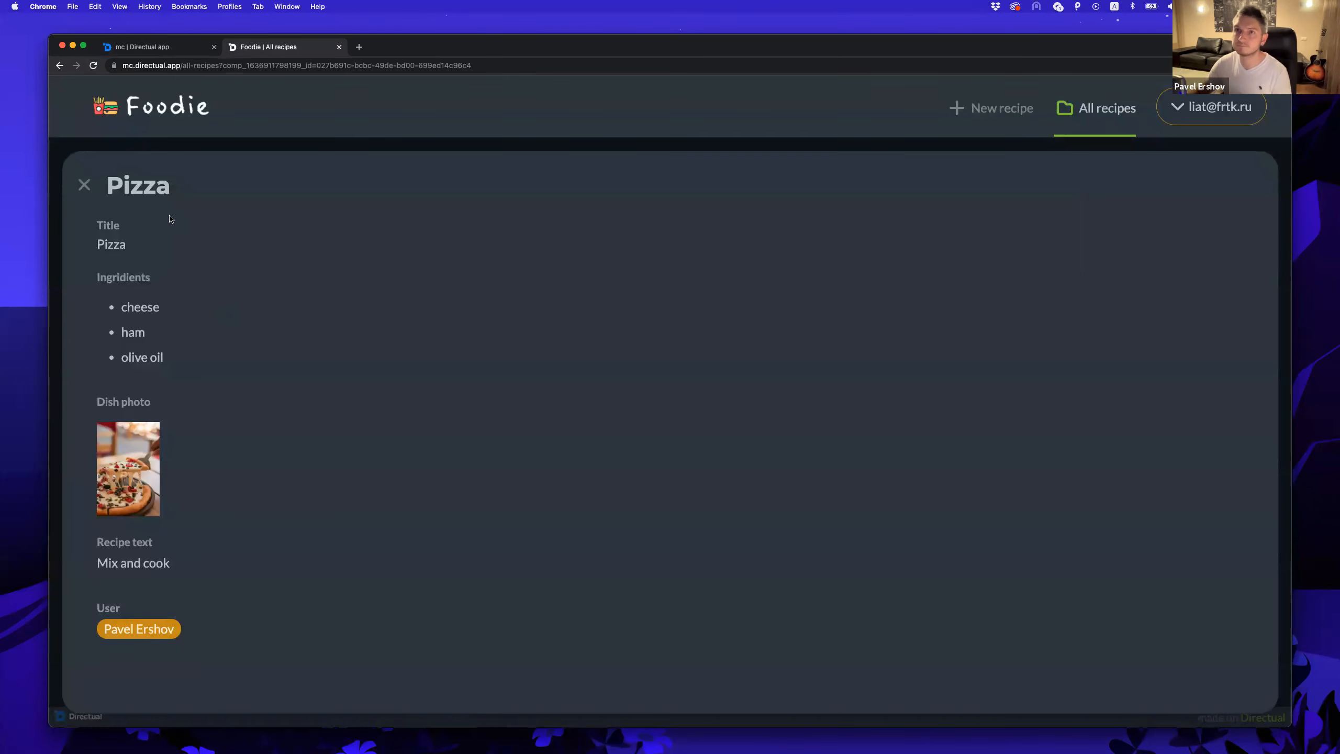
{"action": "left_click", "coordinate": [85, 187]}
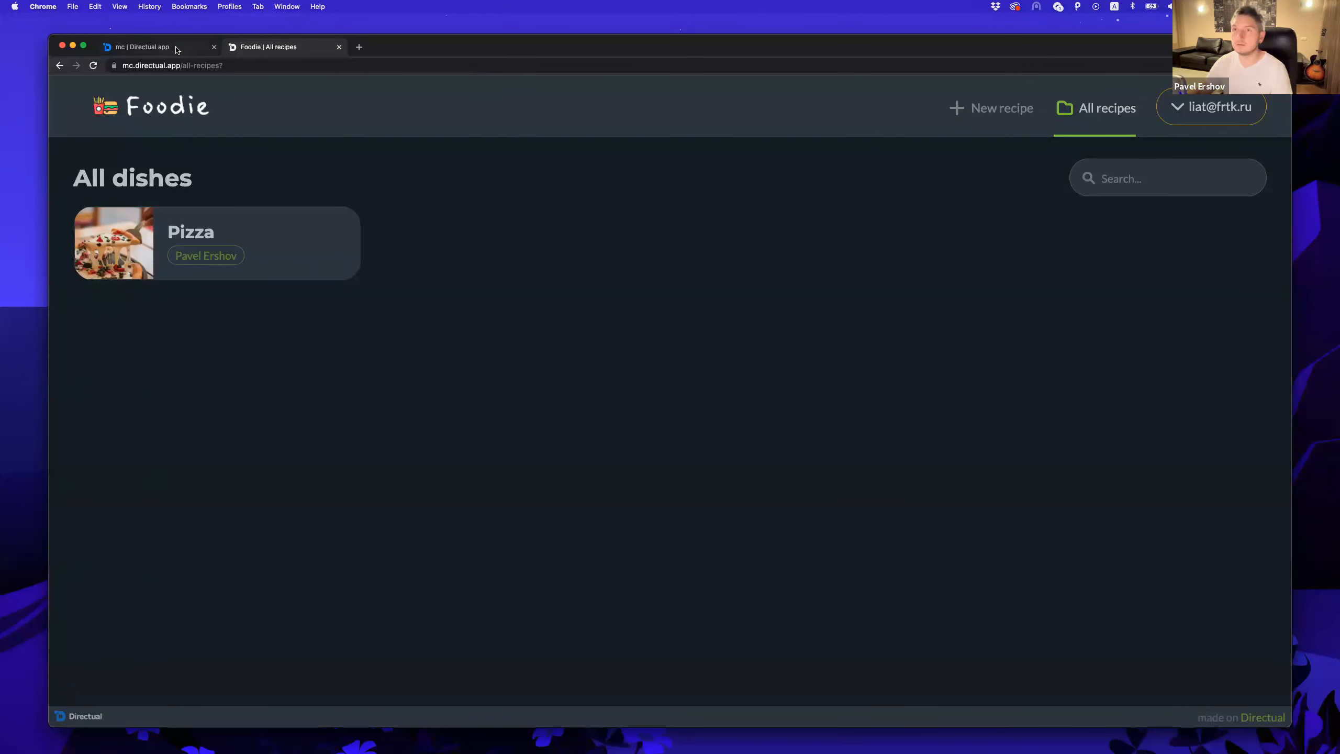
{"action": "left_click", "coordinate": [176, 49]}
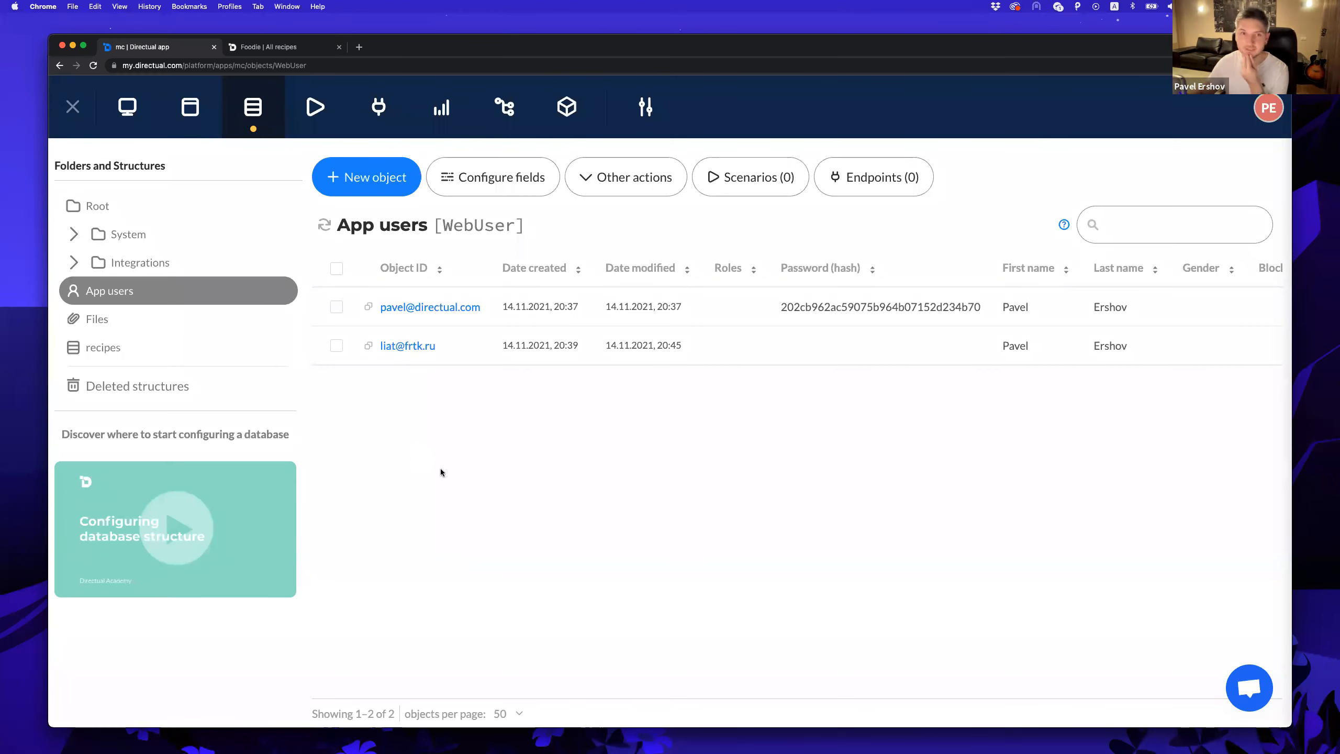
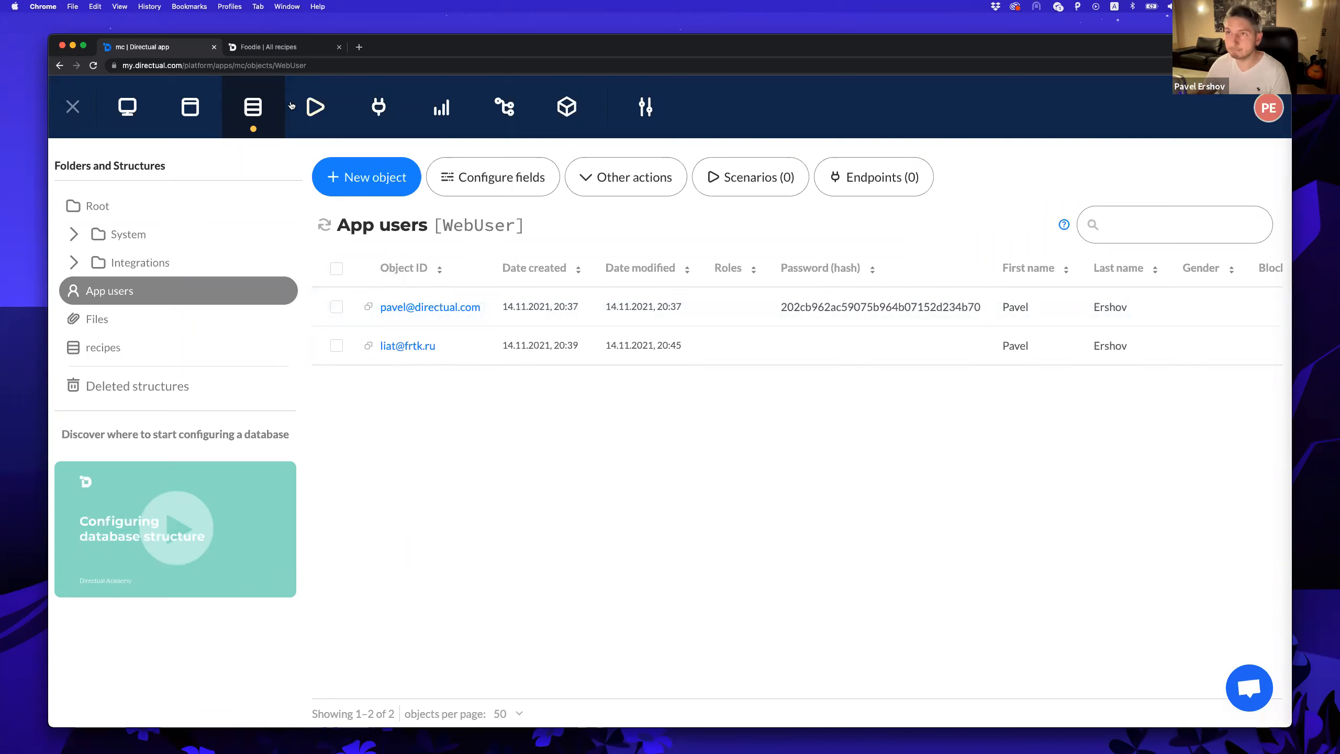
Create and save the scenario 'Process all new recipes' on recipes, run in real time on new objects.
{"action": "left_click", "coordinate": [312, 116]}
{"action": "left_click", "coordinate": [326, 181]}
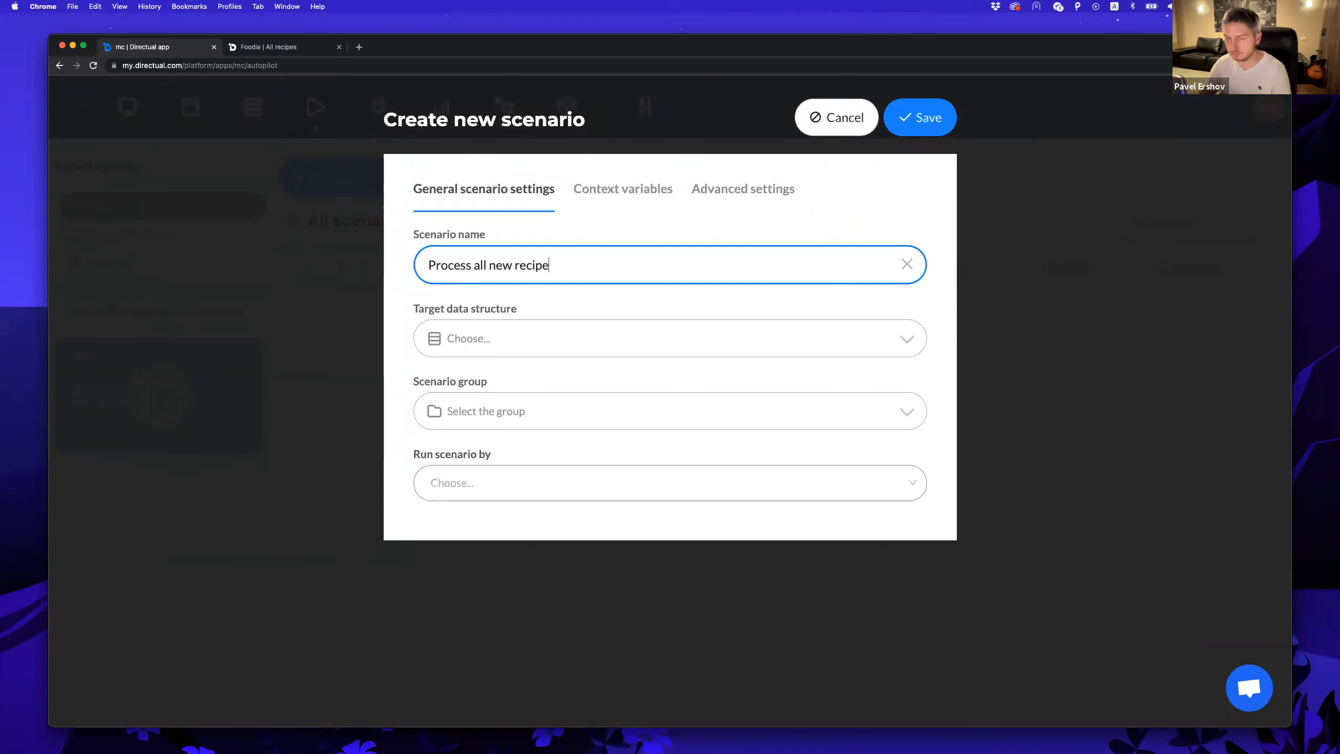
{"action": "left_click", "coordinate": [502, 337]}
{"action": "type", "text": "rea"}
{"action": "key", "text": "BackSpace"}
{"action": "type", "text": "c"}
{"action": "key", "text": "Return"}
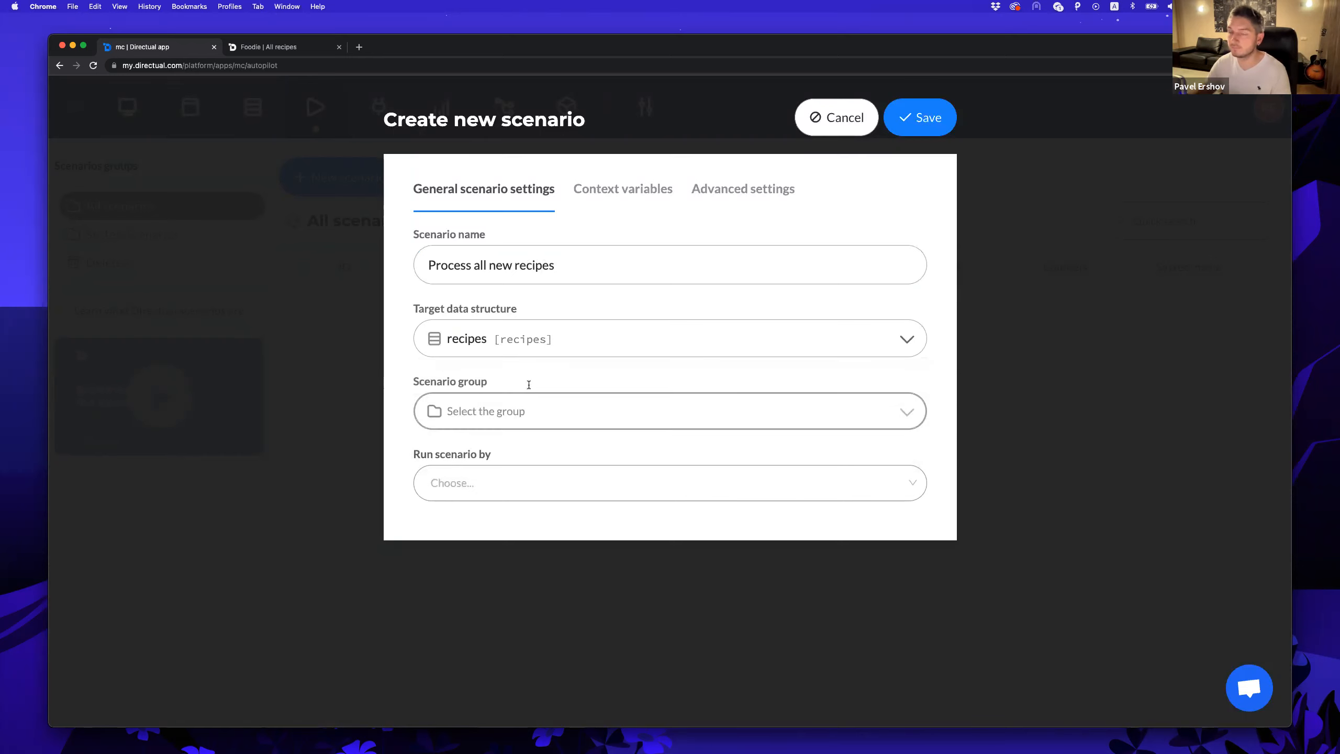
{"action": "left_click", "coordinate": [506, 476]}
{"action": "left_click", "coordinate": [494, 523]}
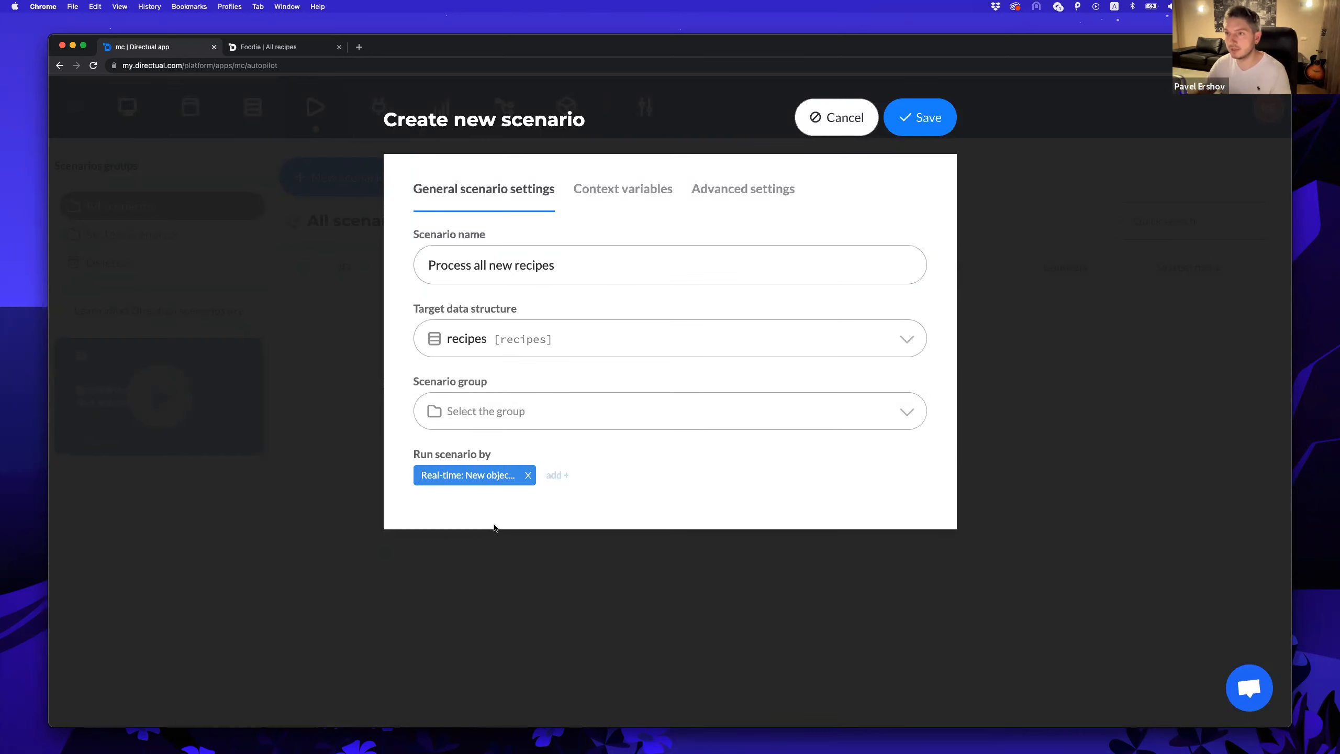
{"action": "left_click", "coordinate": [923, 117]}
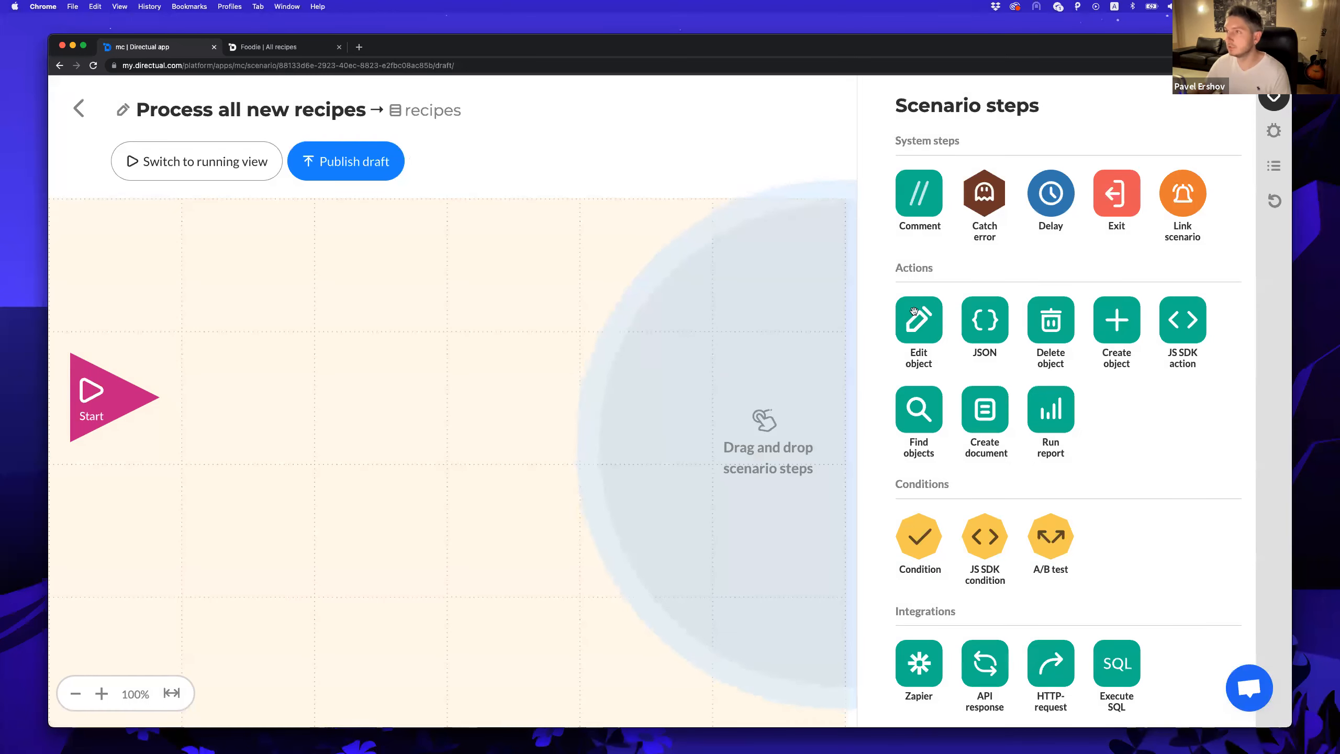
Add an Edit object step after Start with the comment 'set date and status'.
{"action": "left_click_drag", "start_coordinate": [914, 311], "coordinate": [243, 410]}
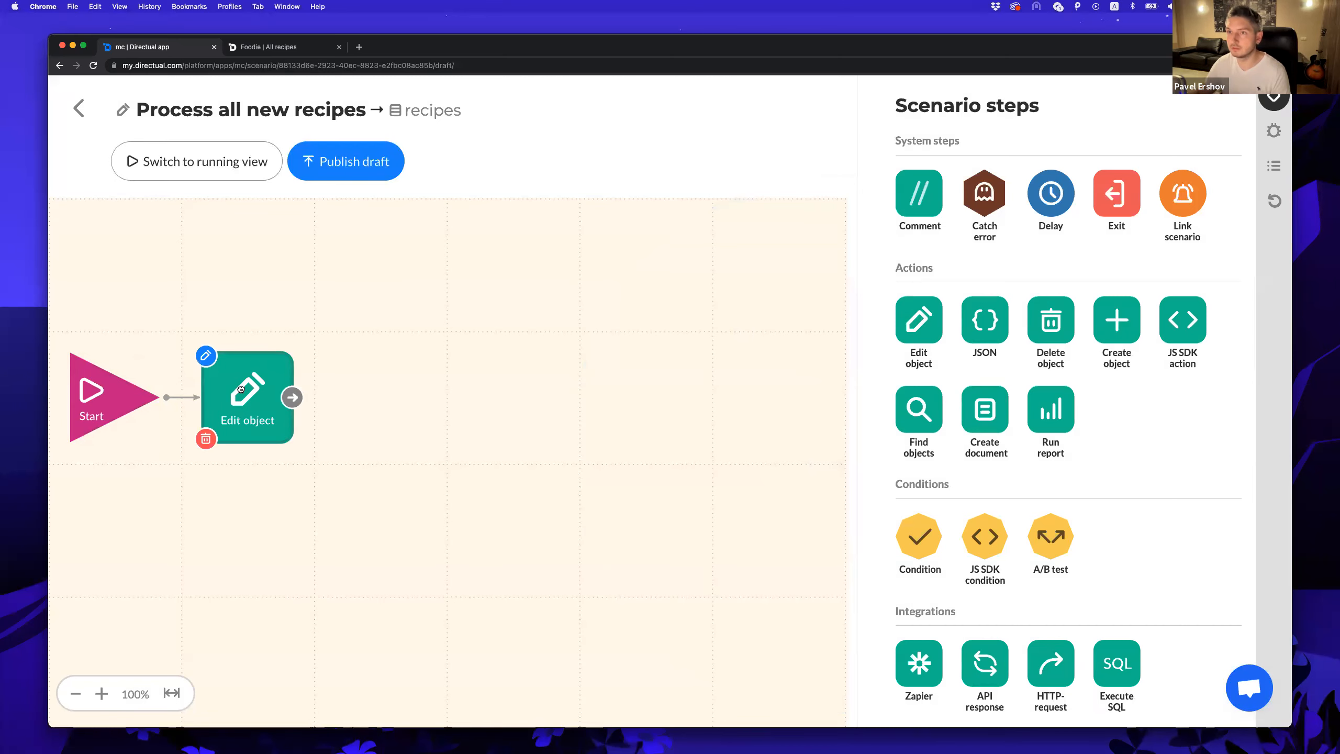
{"action": "double_click", "coordinate": [241, 389]}
{"action": "left_click", "coordinate": [975, 144]}
{"action": "left_click_drag", "start_coordinate": [911, 205], "coordinate": [264, 269]}
{"action": "double_click", "coordinate": [264, 272]}
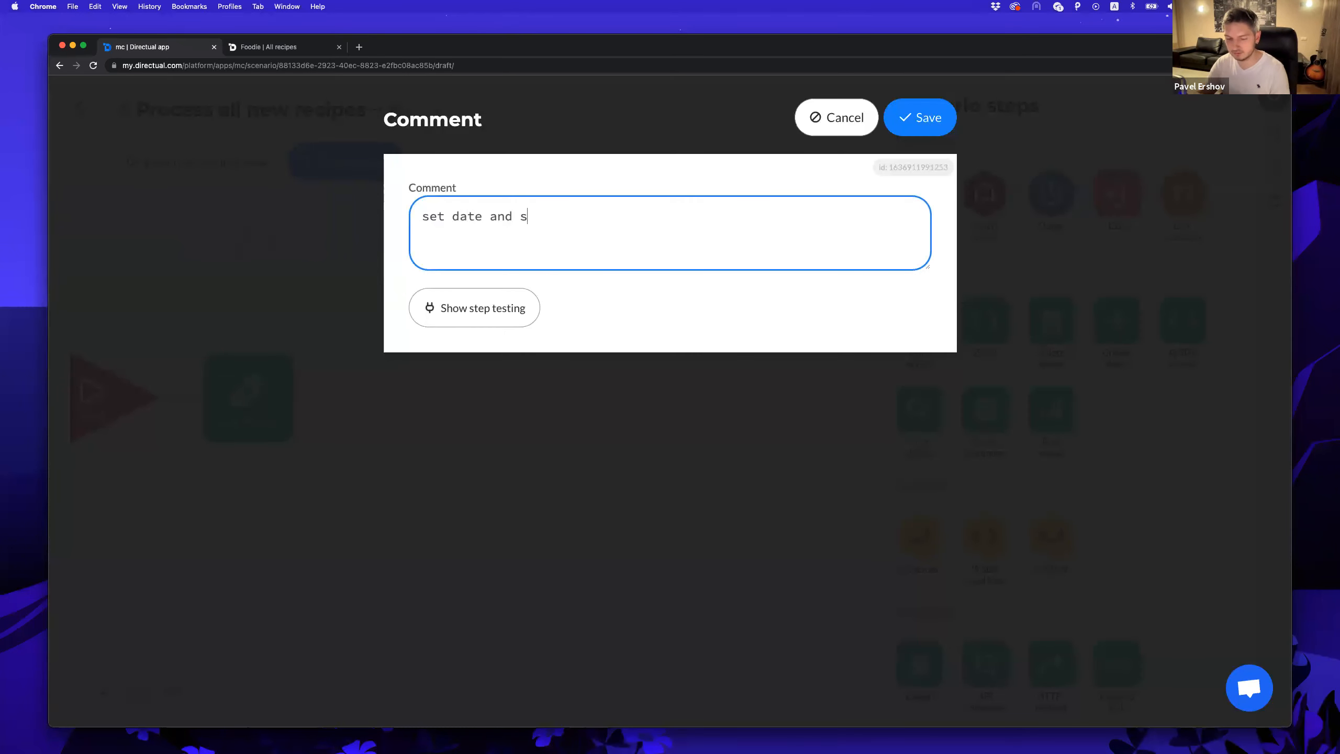
{"action": "left_click", "coordinate": [921, 117]}
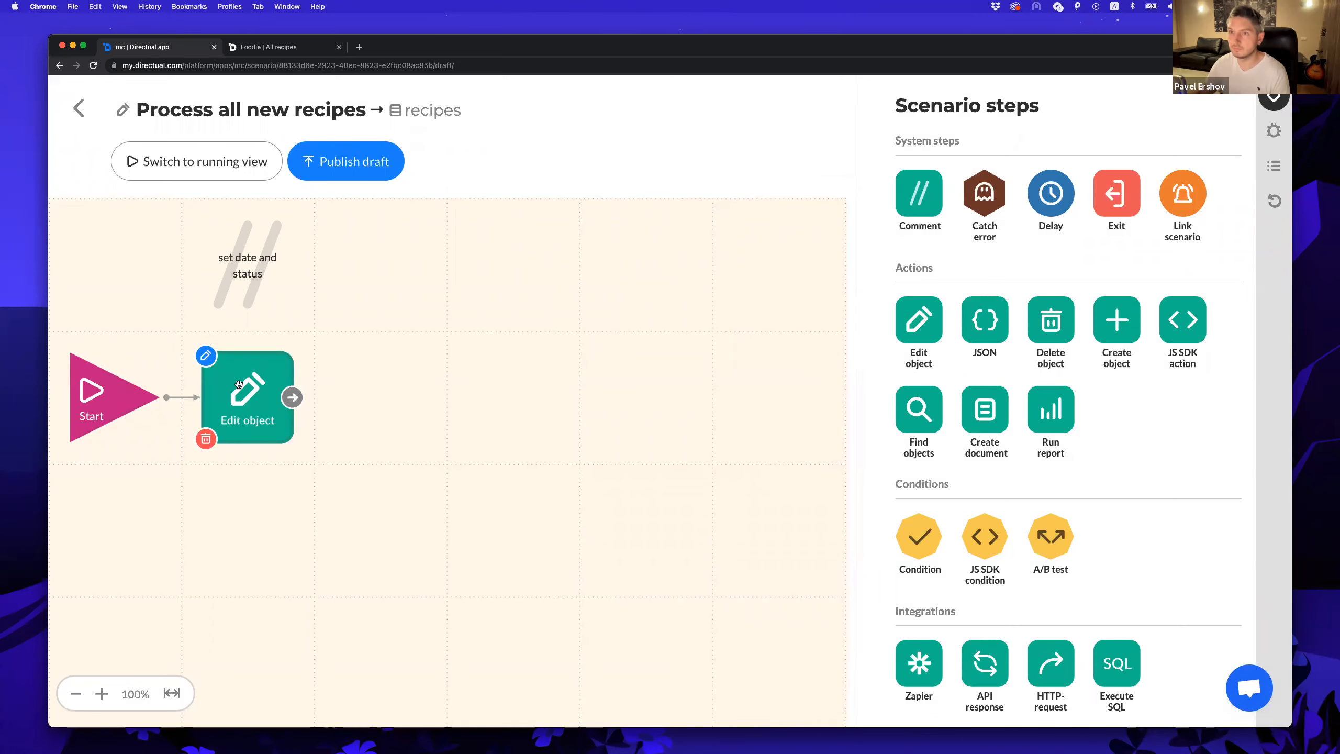
Set Date added to now in coding mode and Status to new, save, and publish the draft.
{"action": "left_click", "coordinate": [267, 374]}
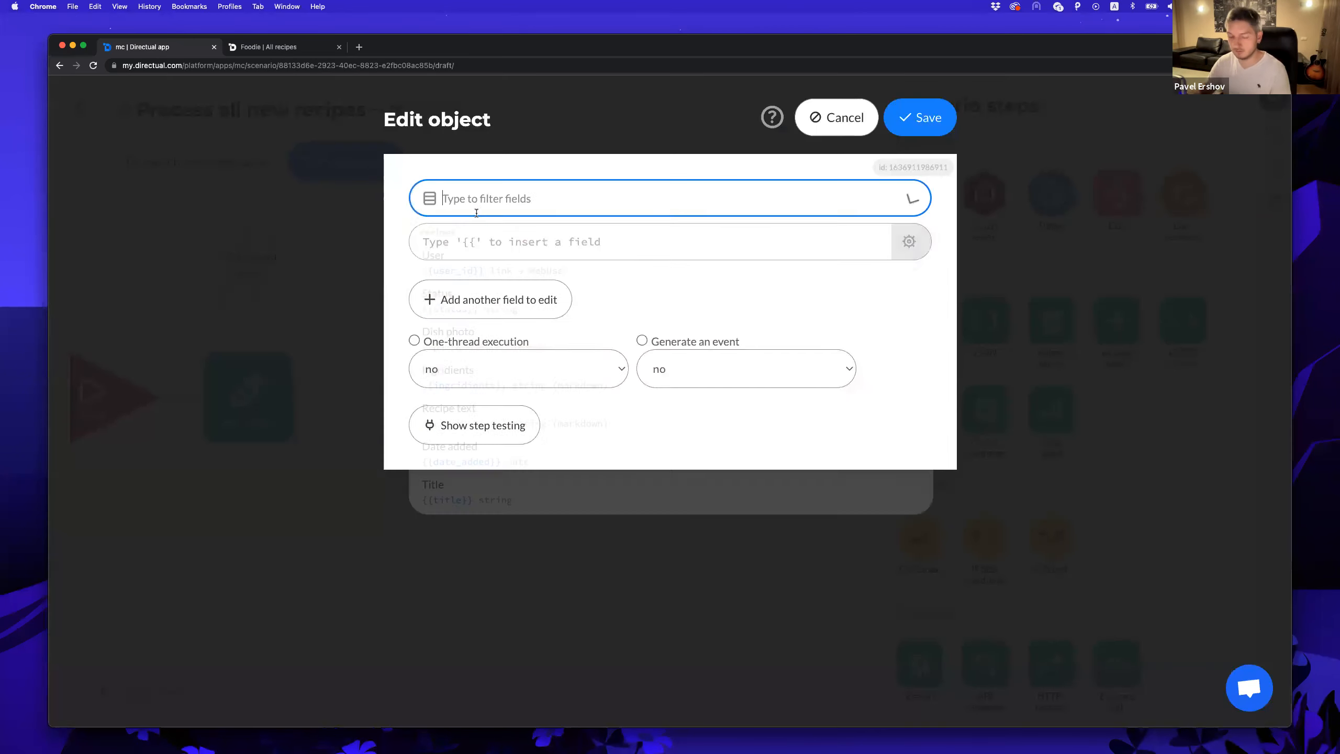
{"action": "type", "text": "date"}
{"action": "left_click", "coordinate": [471, 254]}
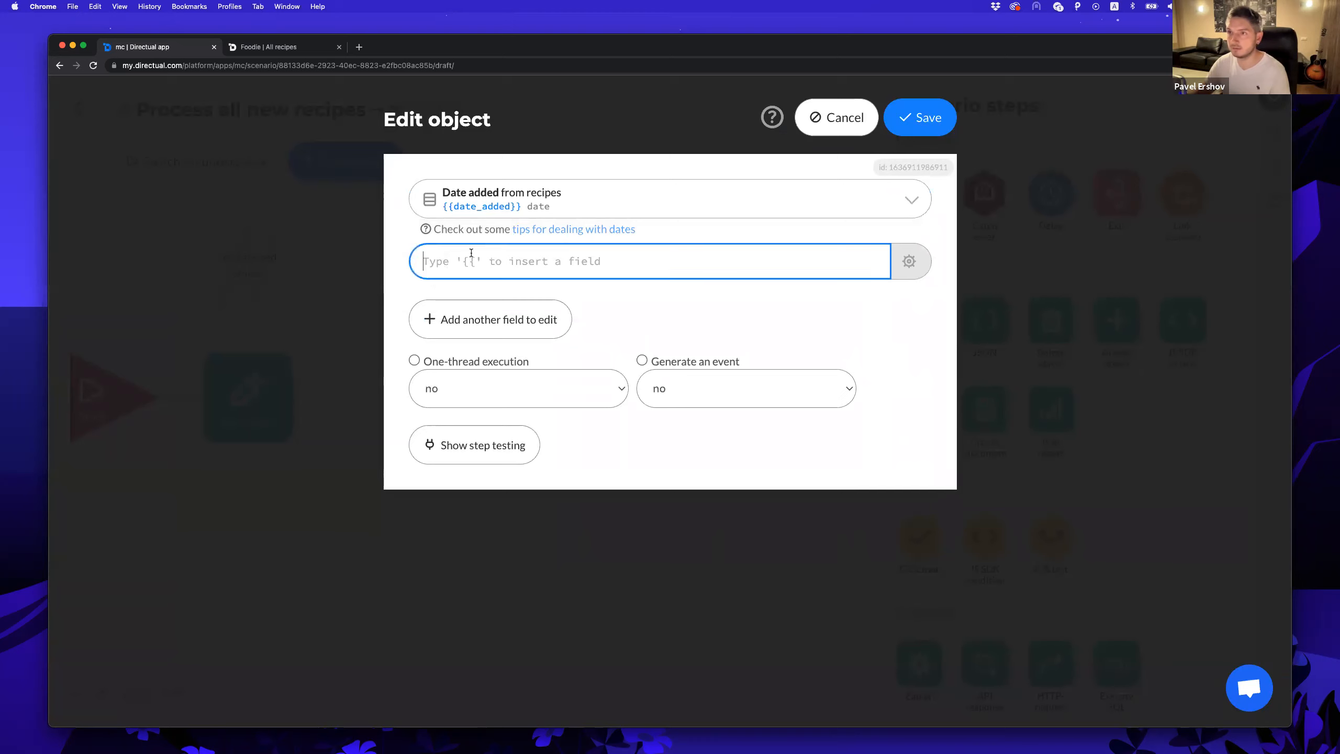
{"action": "left_click", "coordinate": [917, 267]}
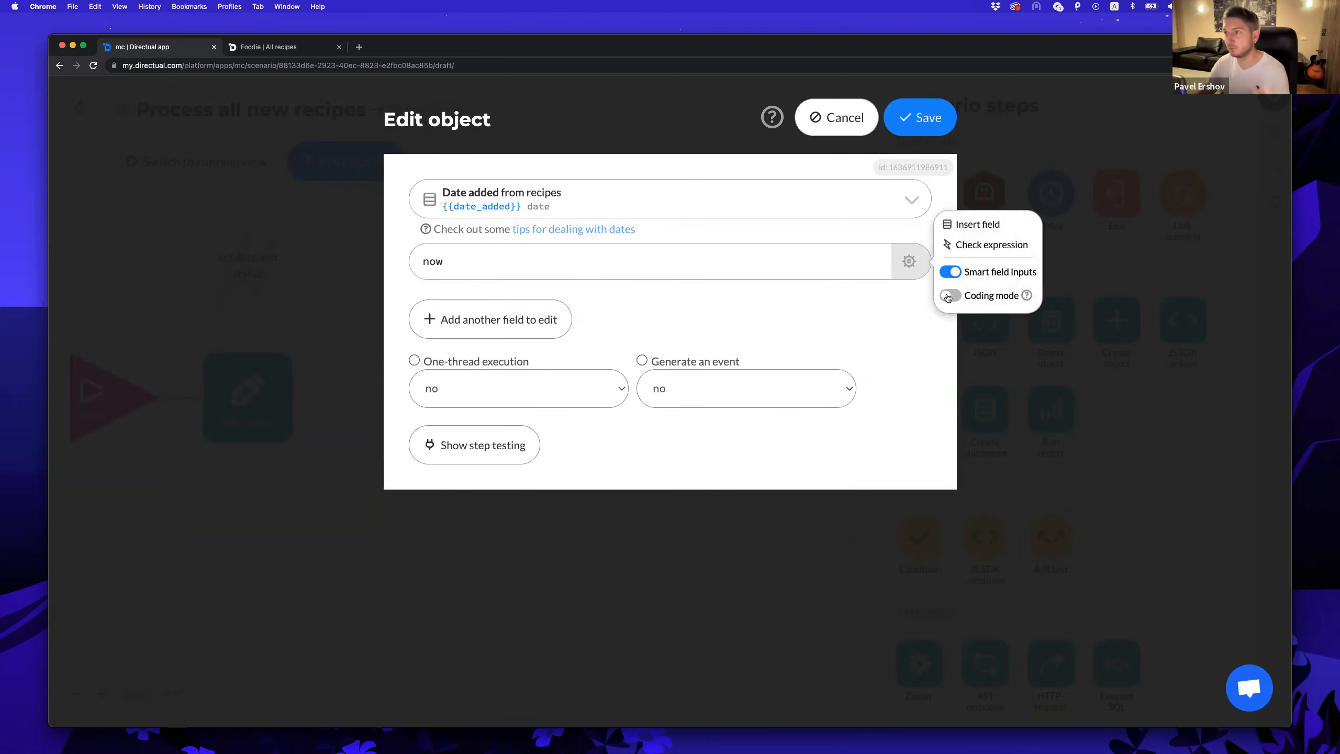
{"action": "left_click", "coordinate": [948, 296]}
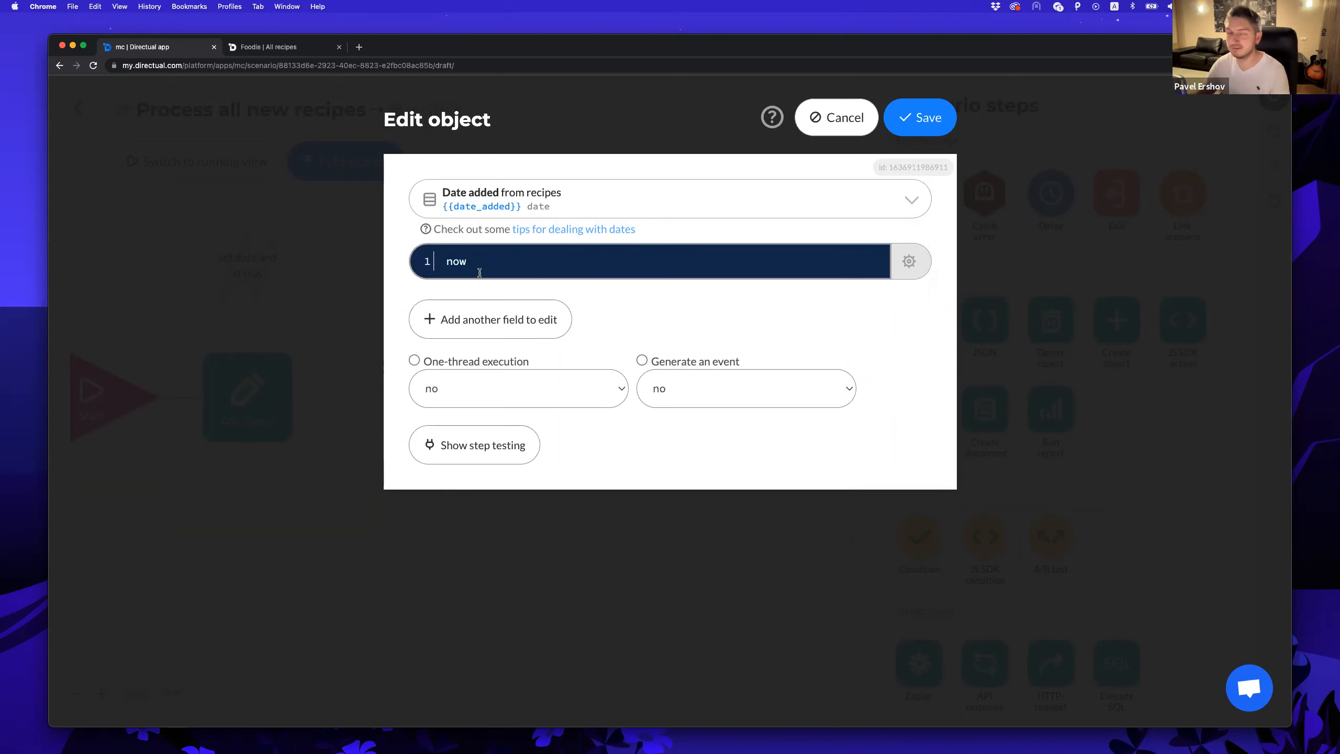
{"action": "left_click", "coordinate": [485, 323]}
{"action": "left_click", "coordinate": [486, 316]}
{"action": "type", "text": "stat"}
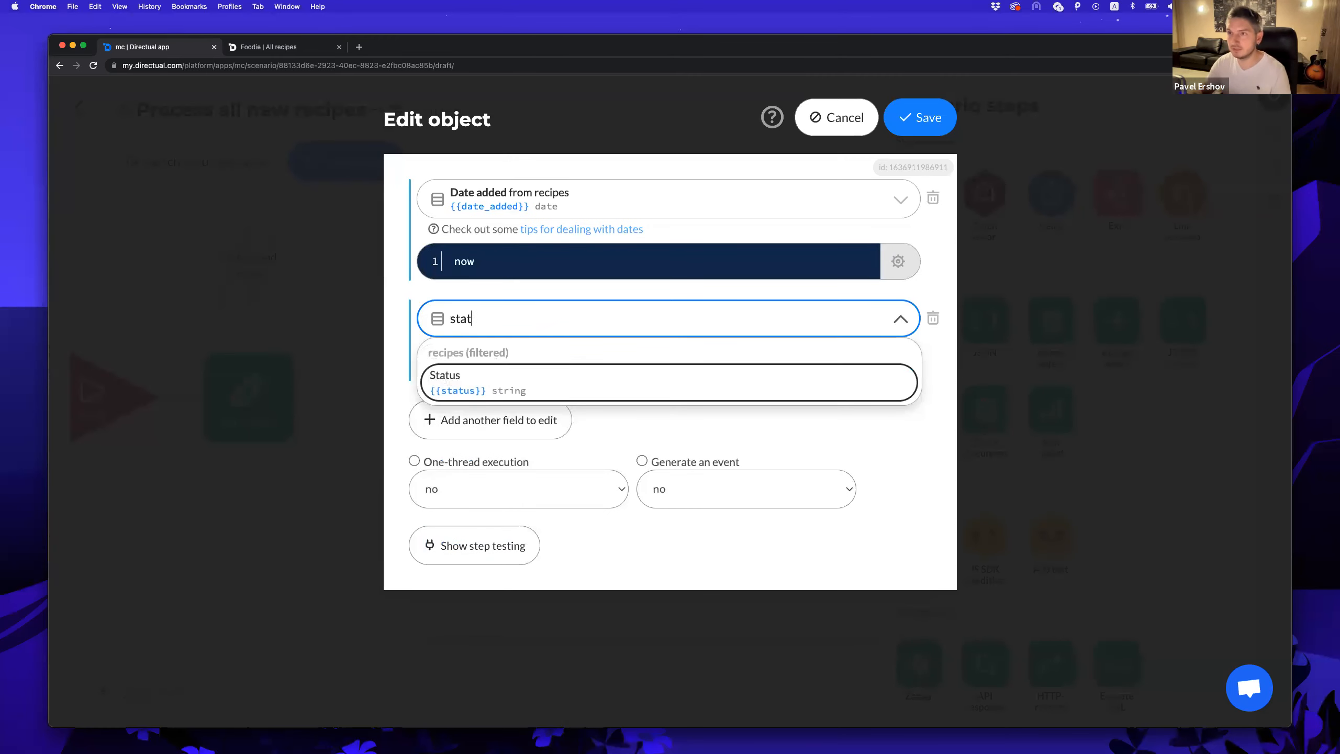
{"action": "key", "text": "Return"}
{"action": "type", "text": "new"}
{"action": "left_click", "coordinate": [918, 118]}
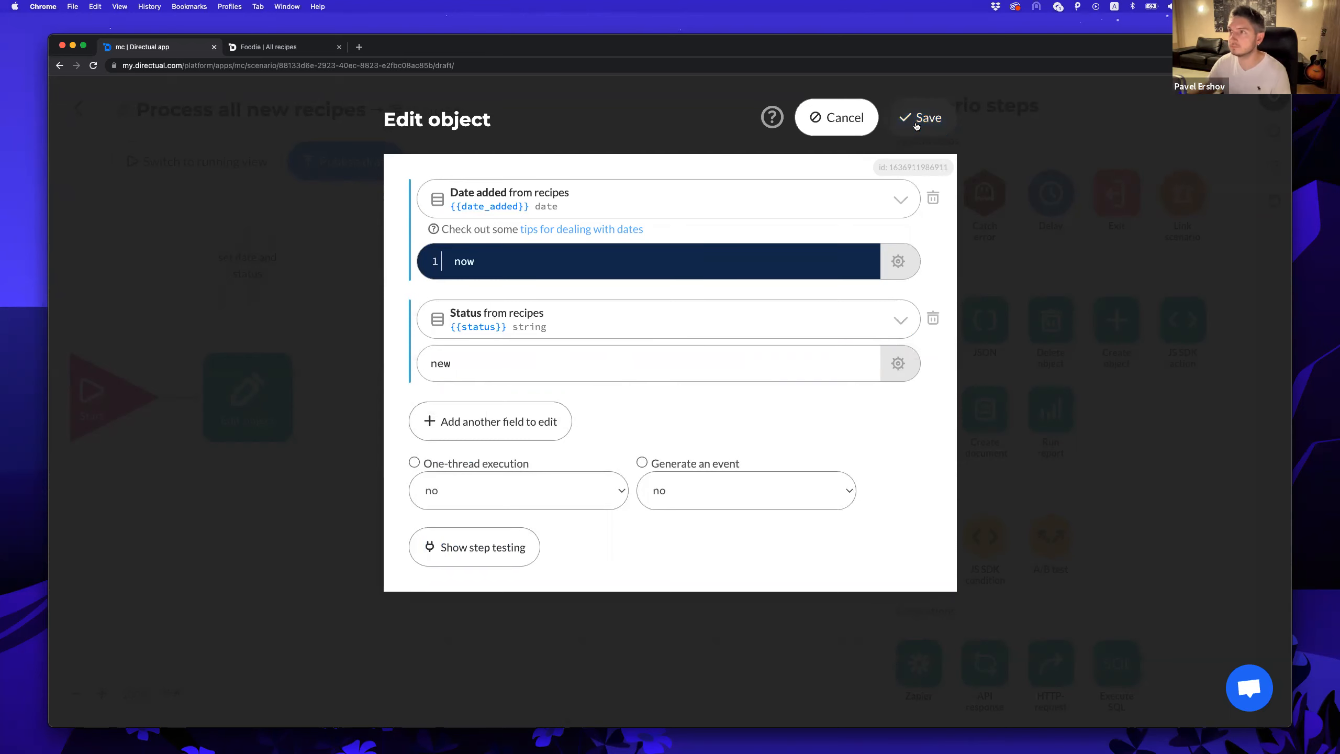
{"action": "left_click", "coordinate": [344, 176]}
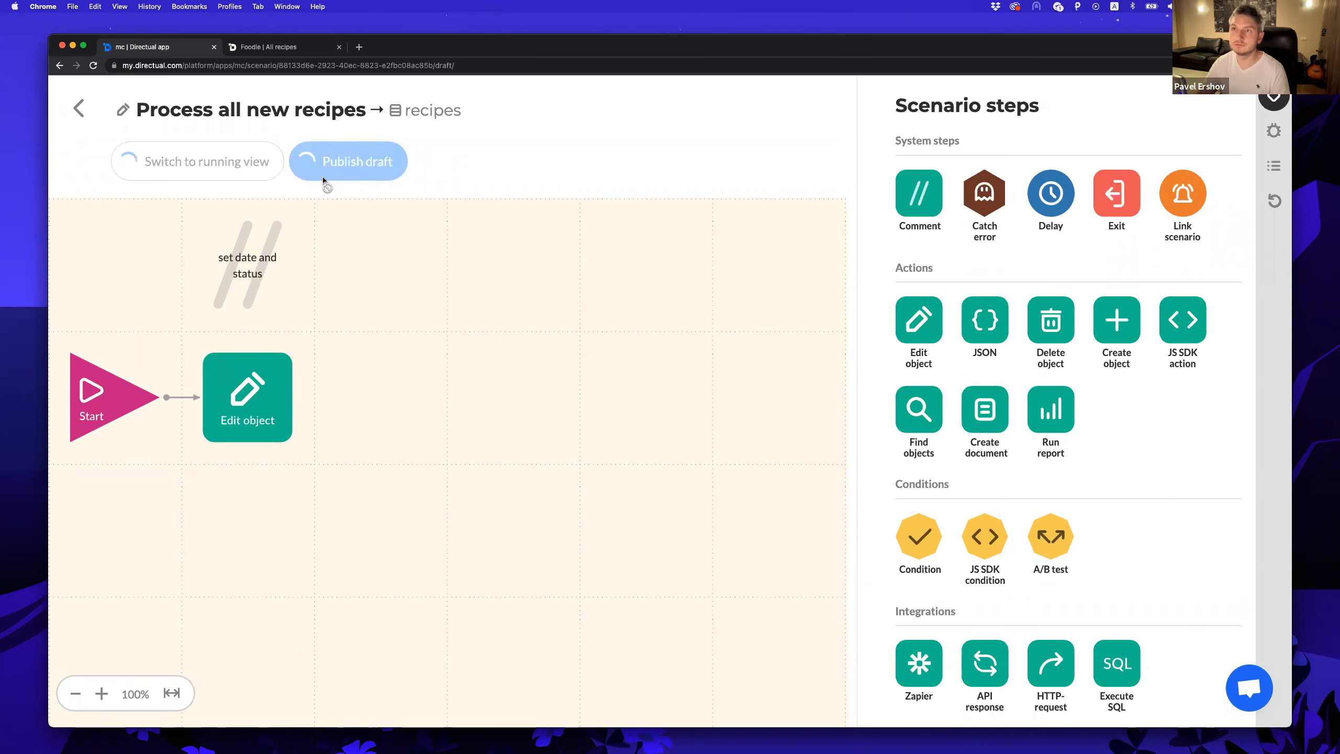
Start the scenario running and open the recipes structure in a second tab.
{"action": "left_click", "coordinate": [293, 170]}
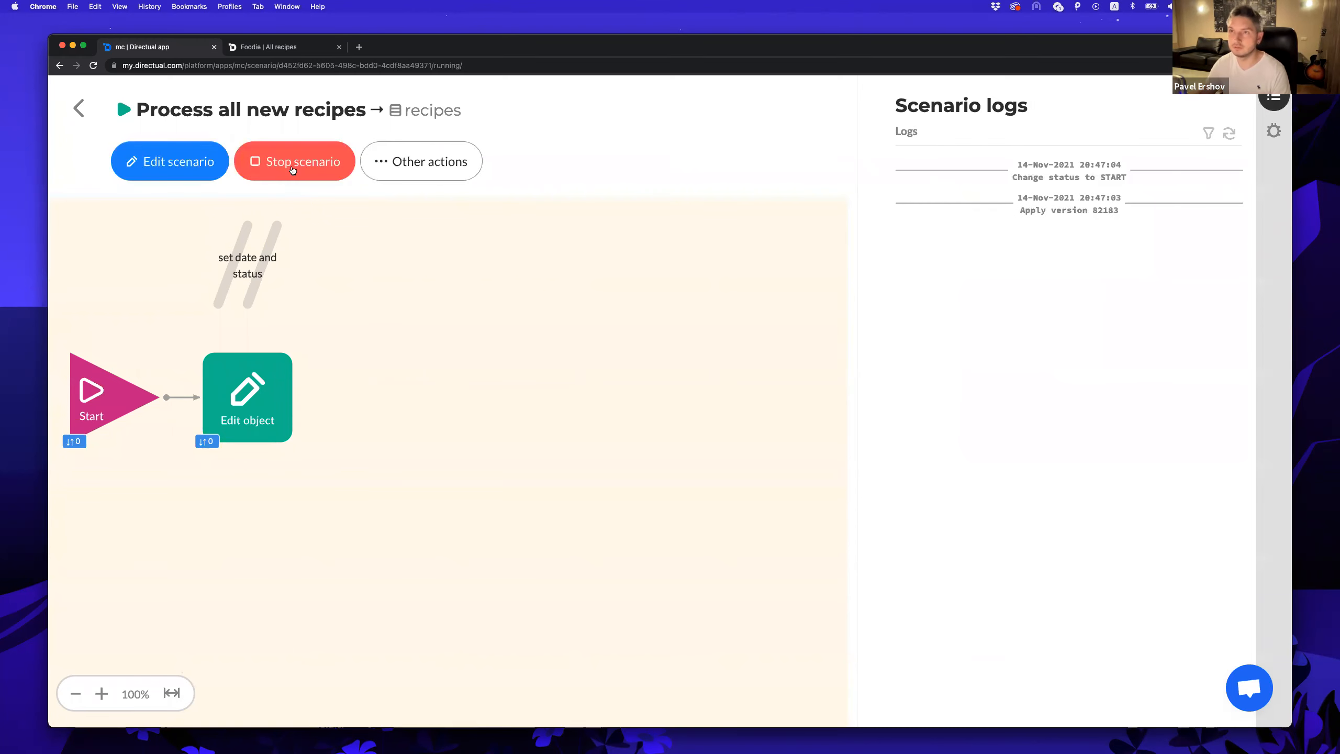
{"action": "right_click", "coordinate": [431, 112]}
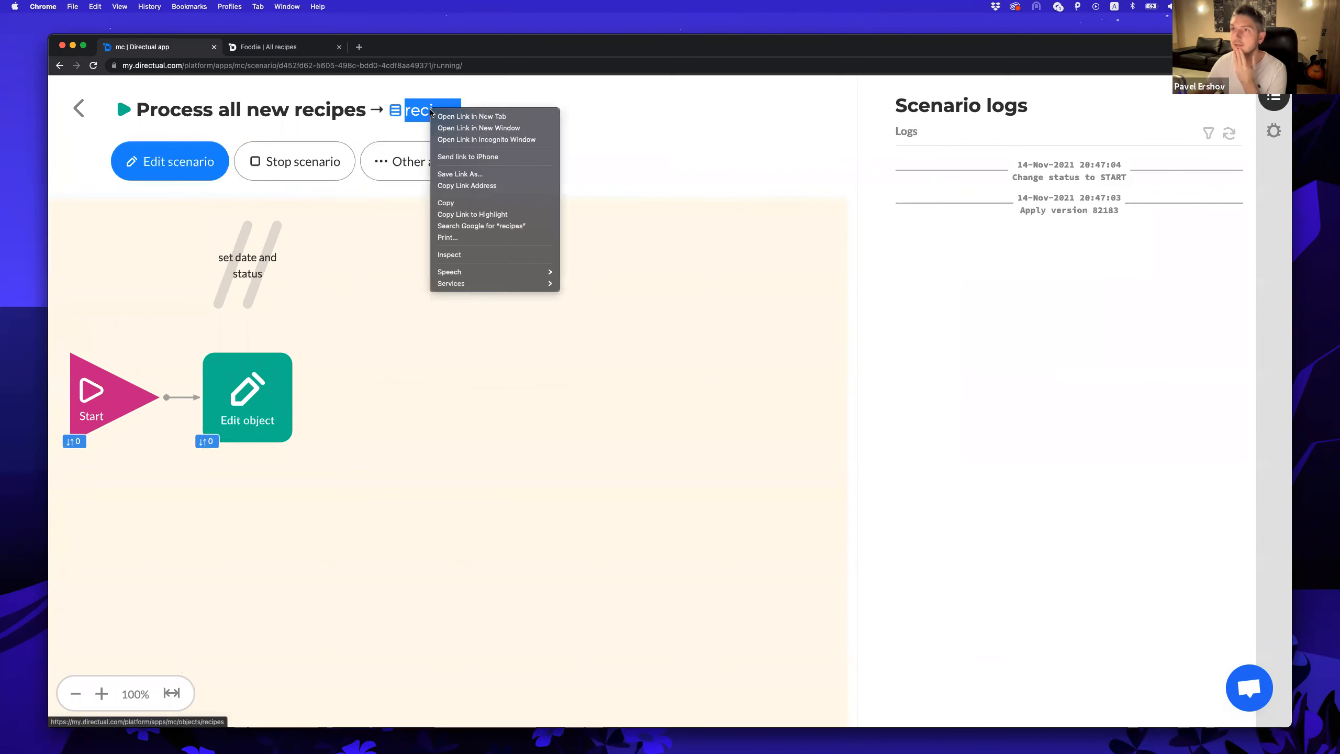
{"action": "left_click", "coordinate": [455, 117]}
{"action": "left_click_drag", "start_coordinate": [427, 53], "coordinate": [235, 48]}
{"action": "left_click", "coordinate": [236, 49]}
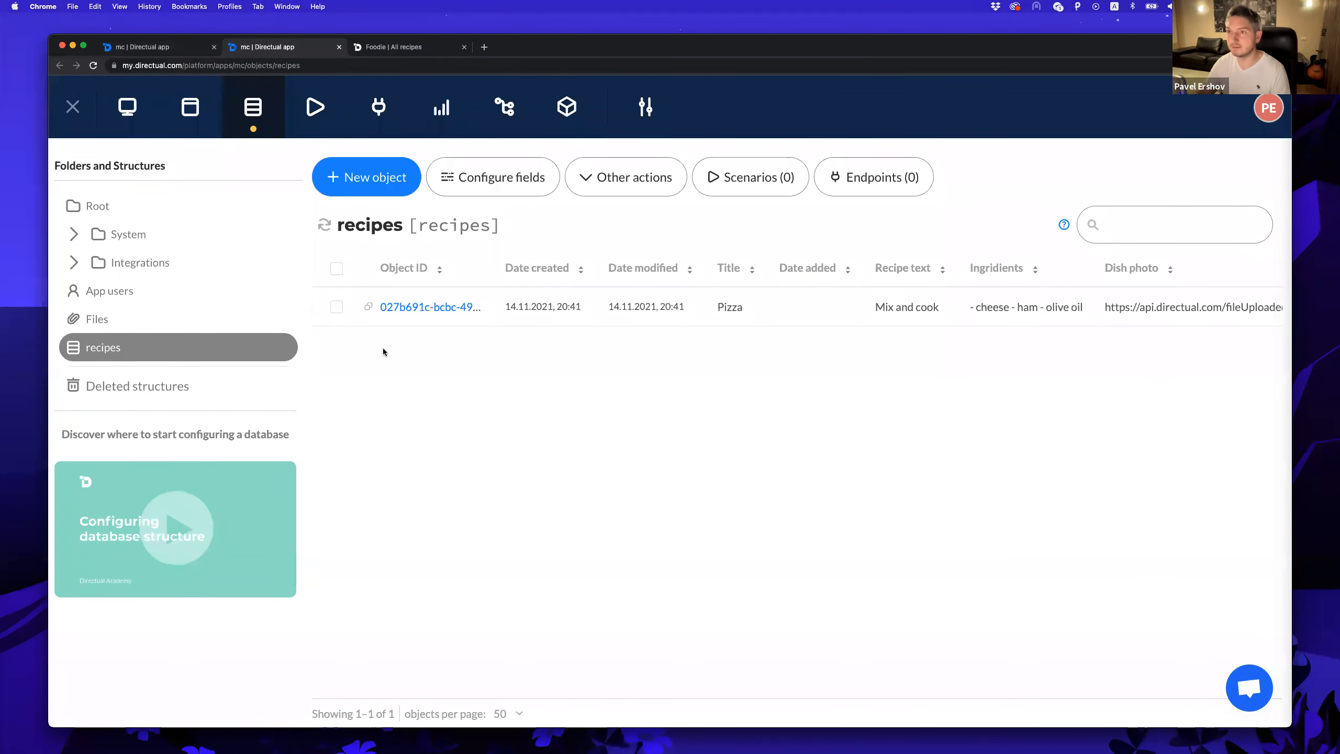
Debug-run the scenario with the Pizza recipe's object ID and view the logs.
{"action": "left_click", "coordinate": [369, 308]}
{"action": "key", "text": "super+alt+Left"}
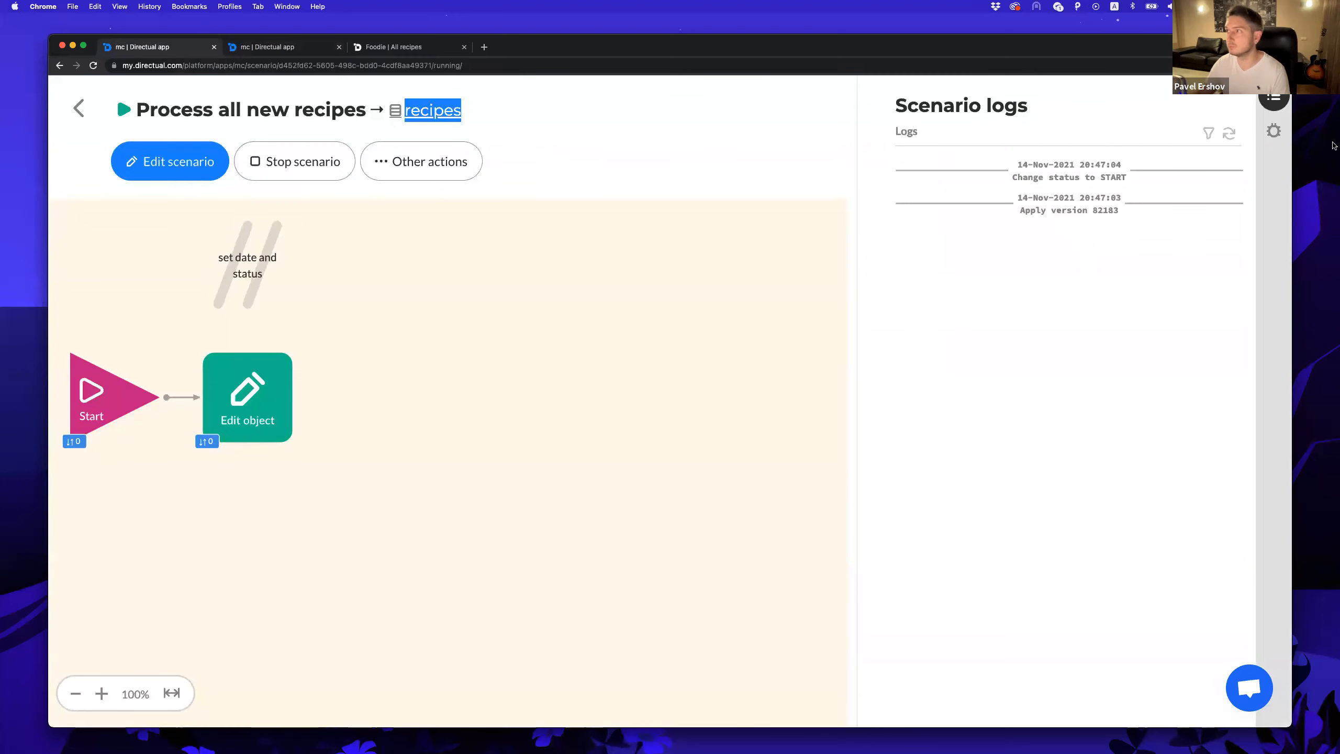
{"action": "left_click", "coordinate": [1274, 130]}
{"action": "left_click", "coordinate": [1041, 188]}
{"action": "key", "text": "super+v"}
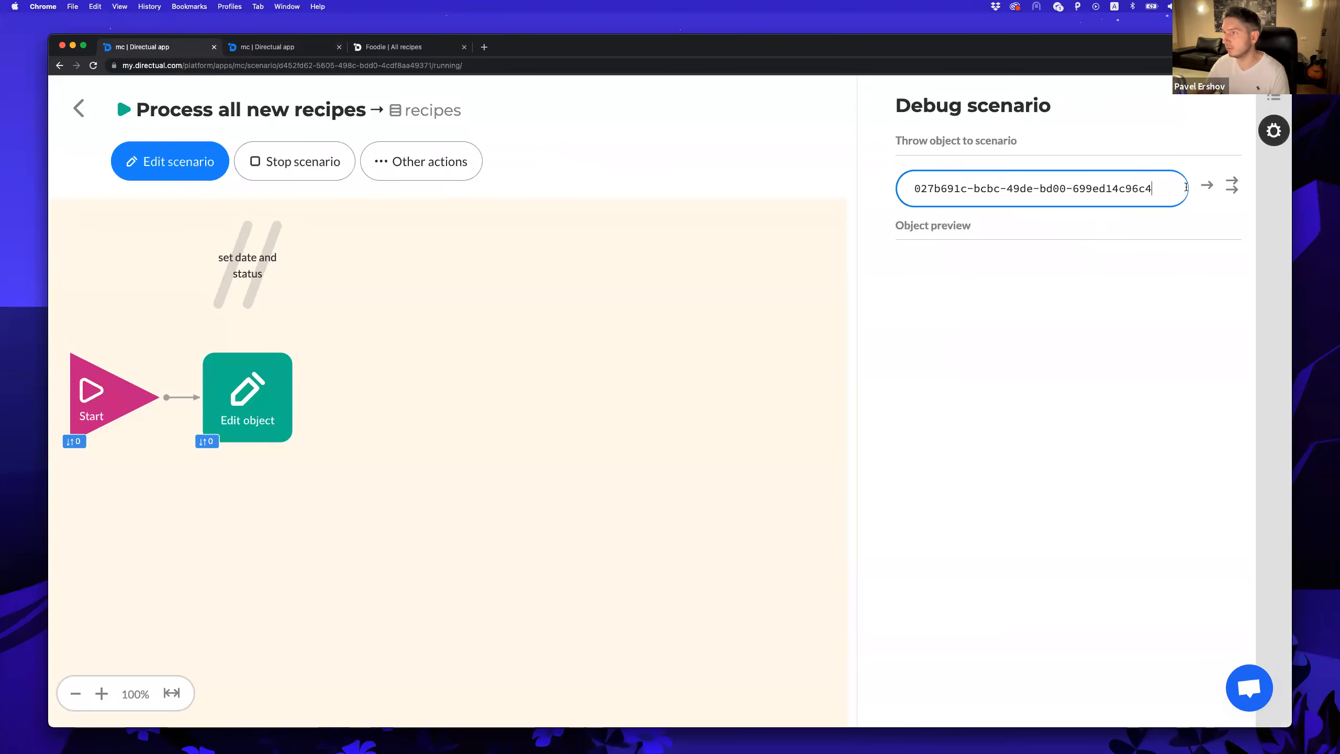
{"action": "left_click", "coordinate": [1207, 185]}
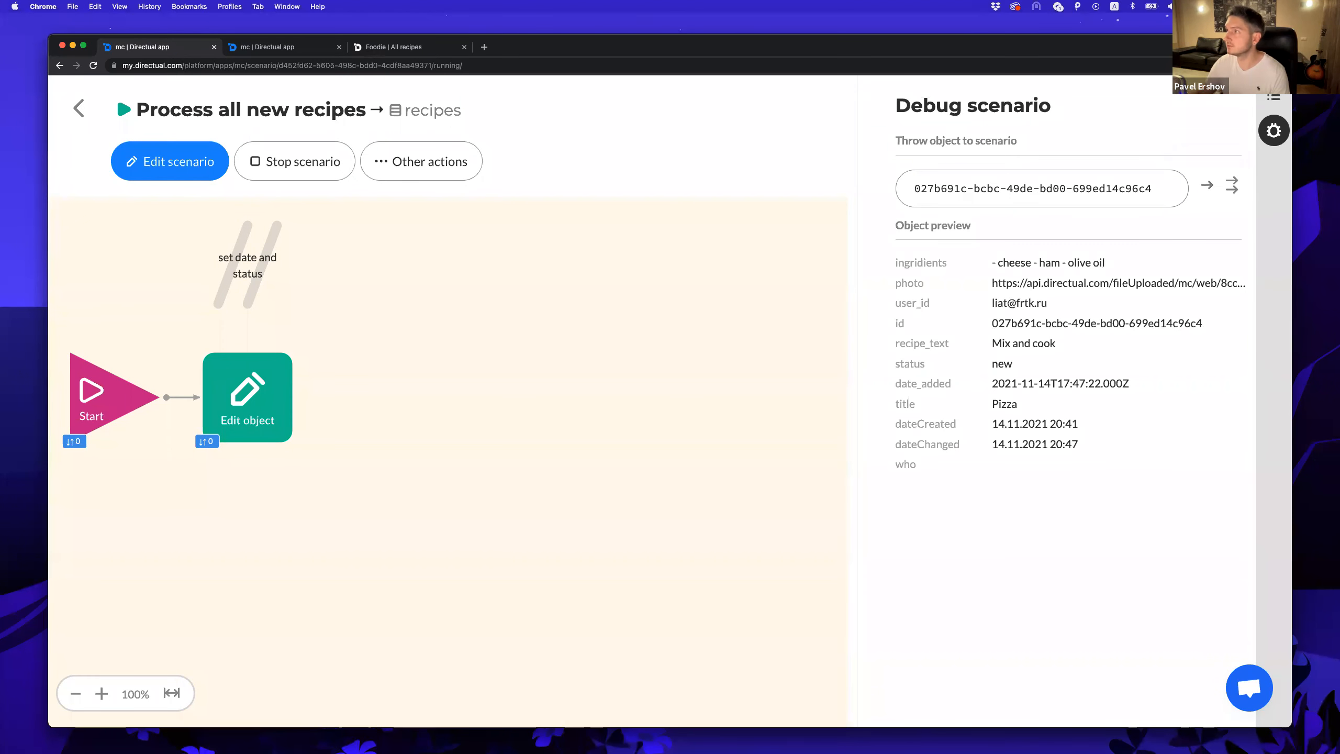
{"action": "left_click", "coordinate": [1274, 97]}
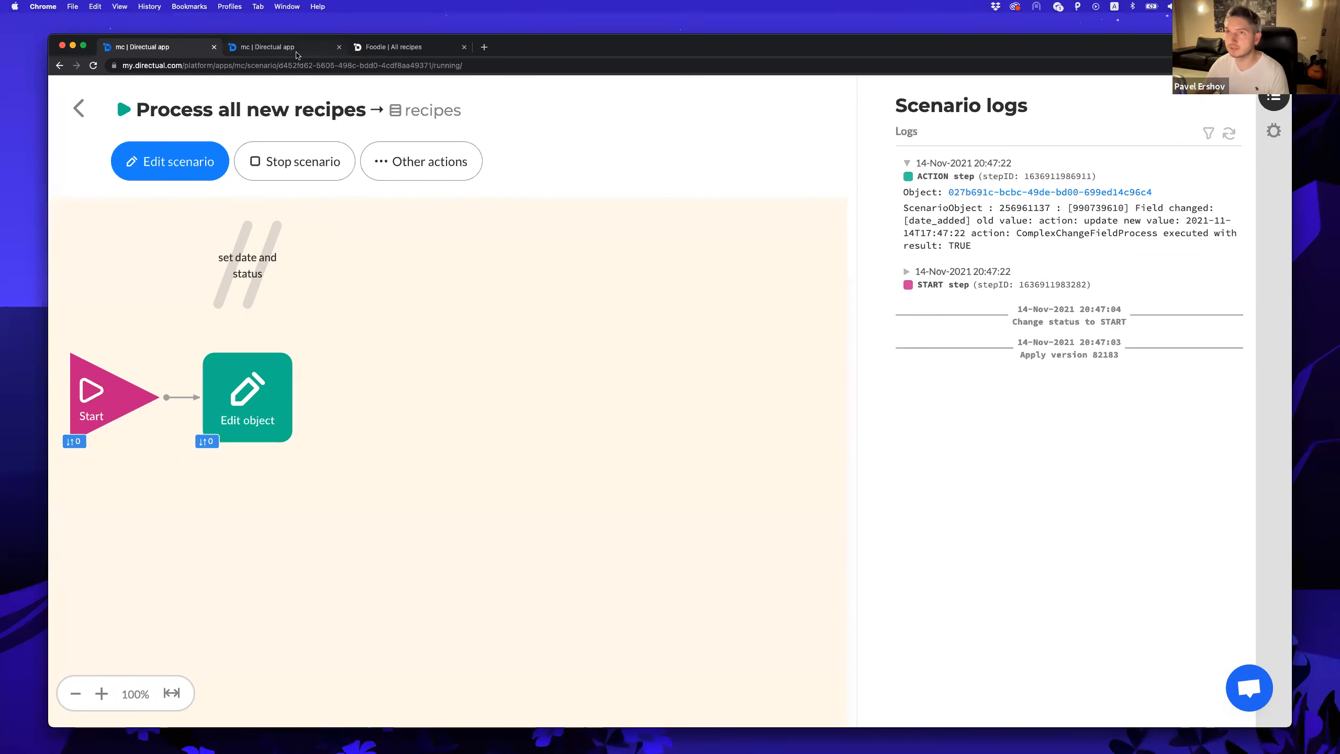
Check the Pizza record's Date added in the recipes table and in the Foodie app.
{"action": "left_click", "coordinate": [312, 49]}
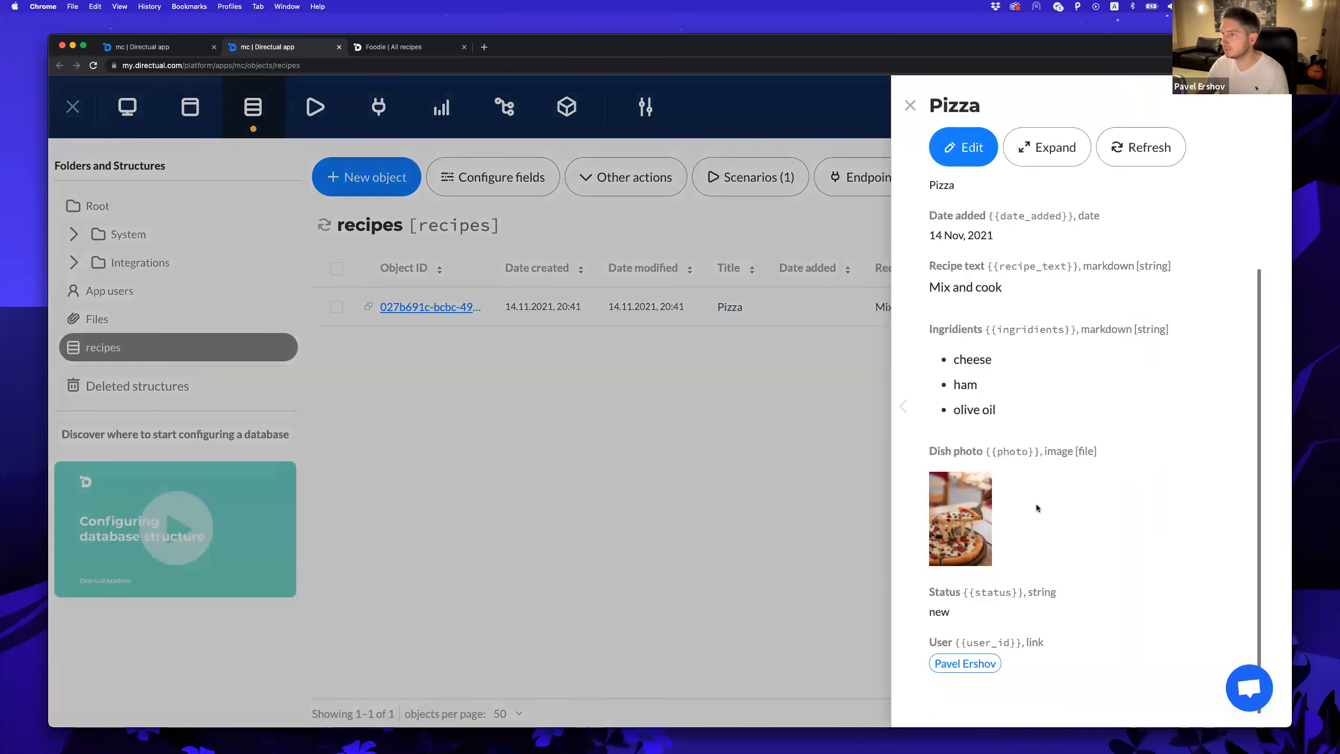
{"action": "scroll", "coordinate": [1036, 504], "scroll_direction": "up", "scroll_amount": 3}
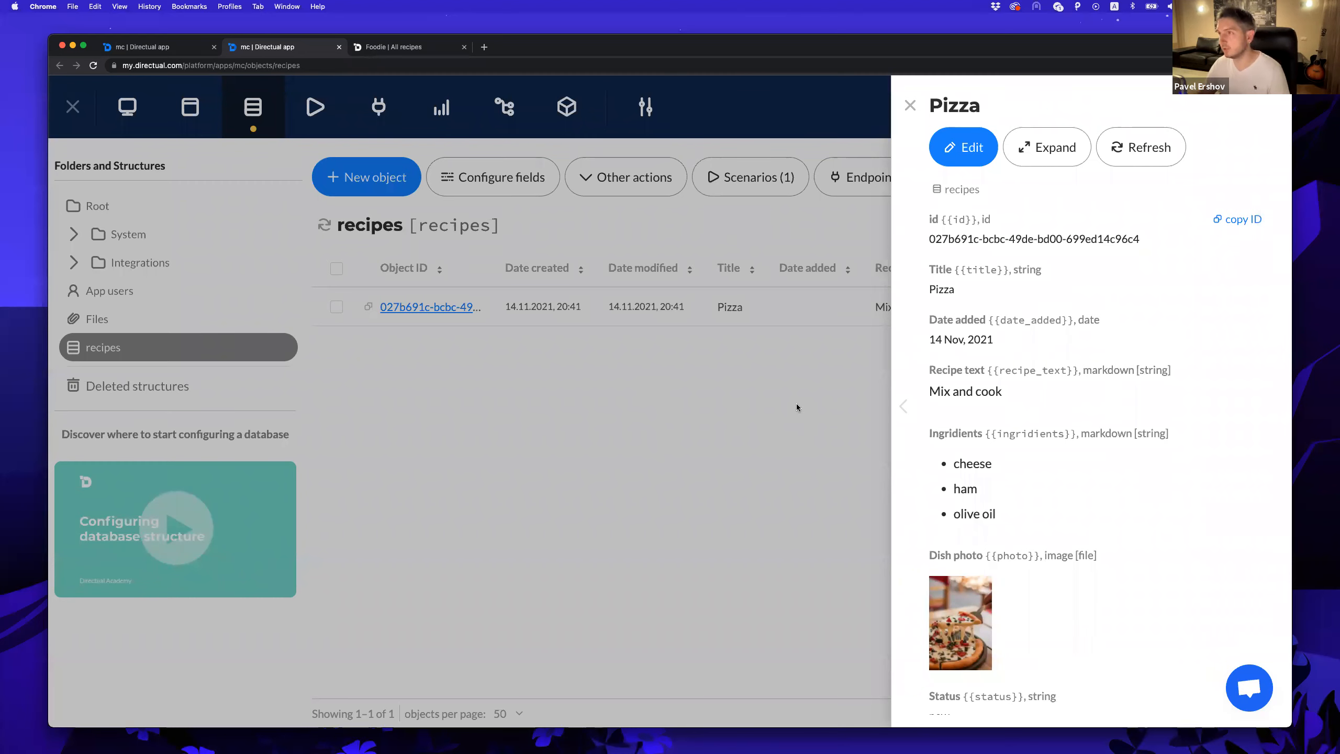
{"action": "left_click", "coordinate": [701, 397]}
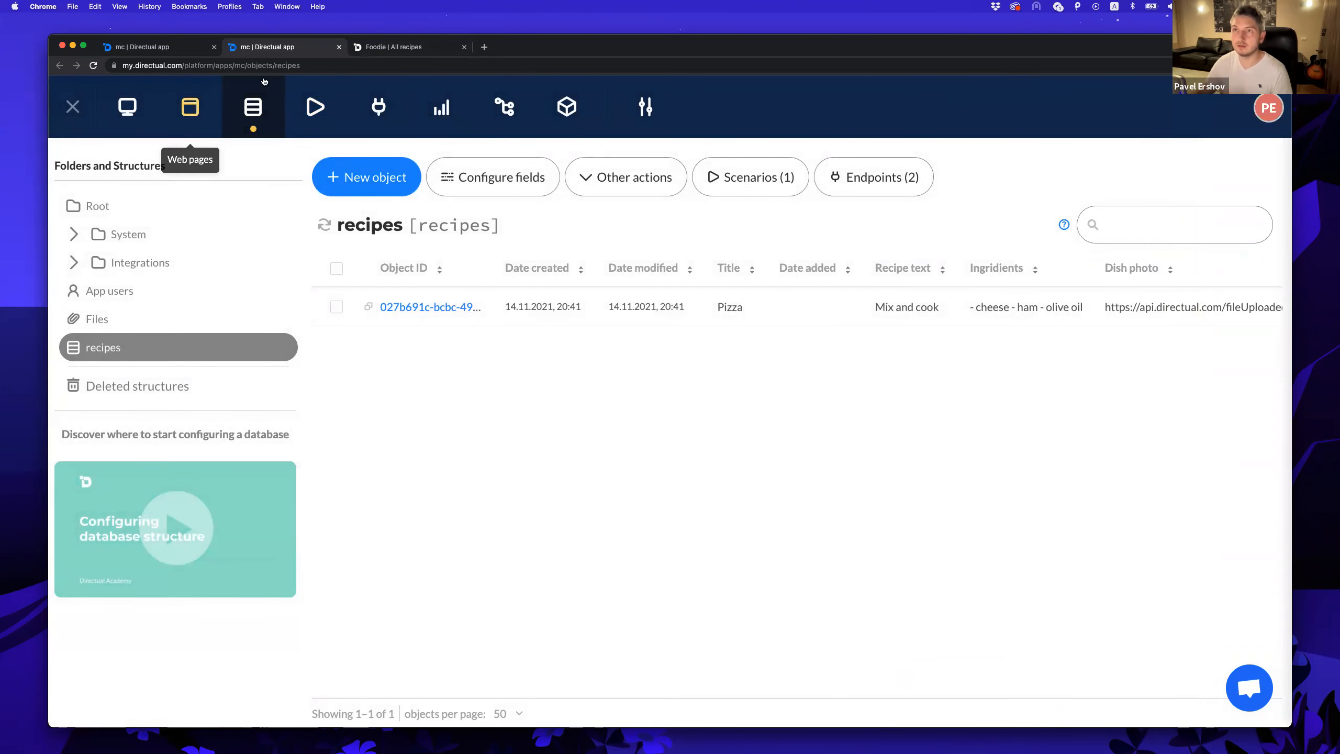
{"action": "left_click", "coordinate": [398, 48]}
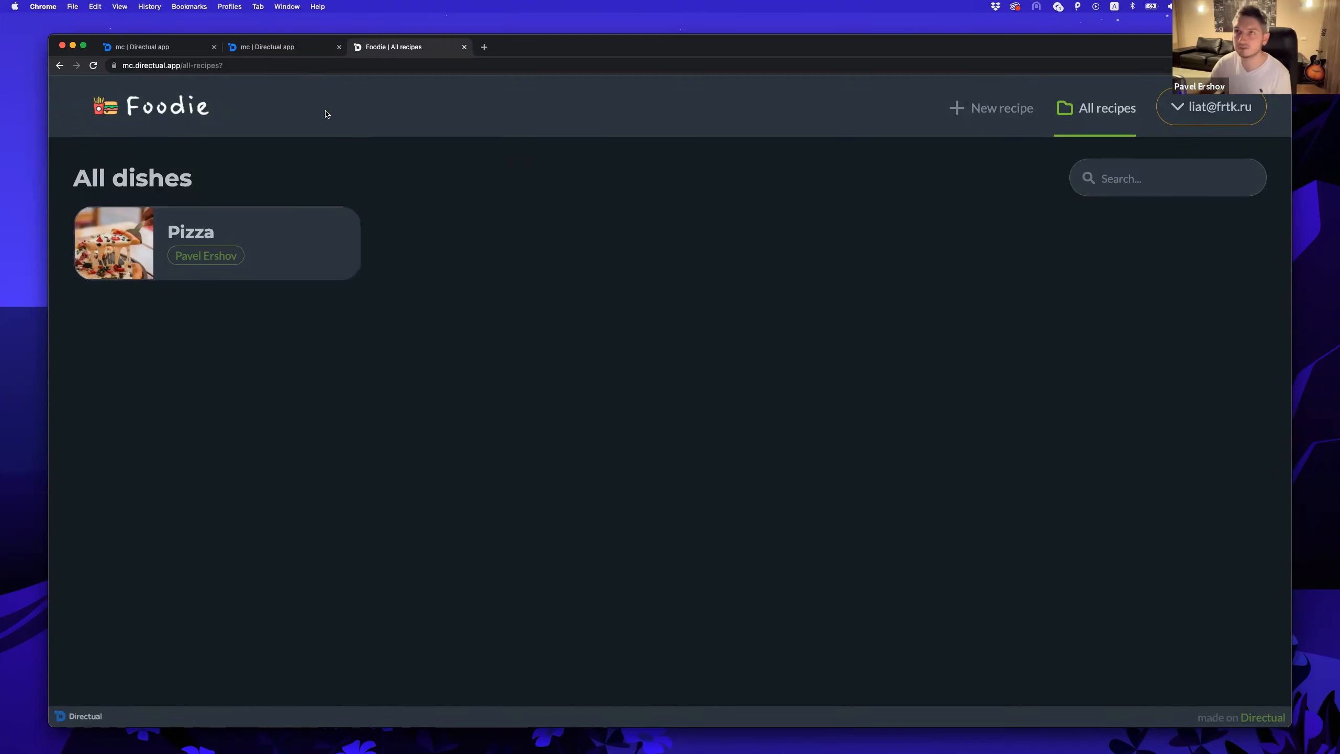
{"action": "left_click", "coordinate": [292, 47]}
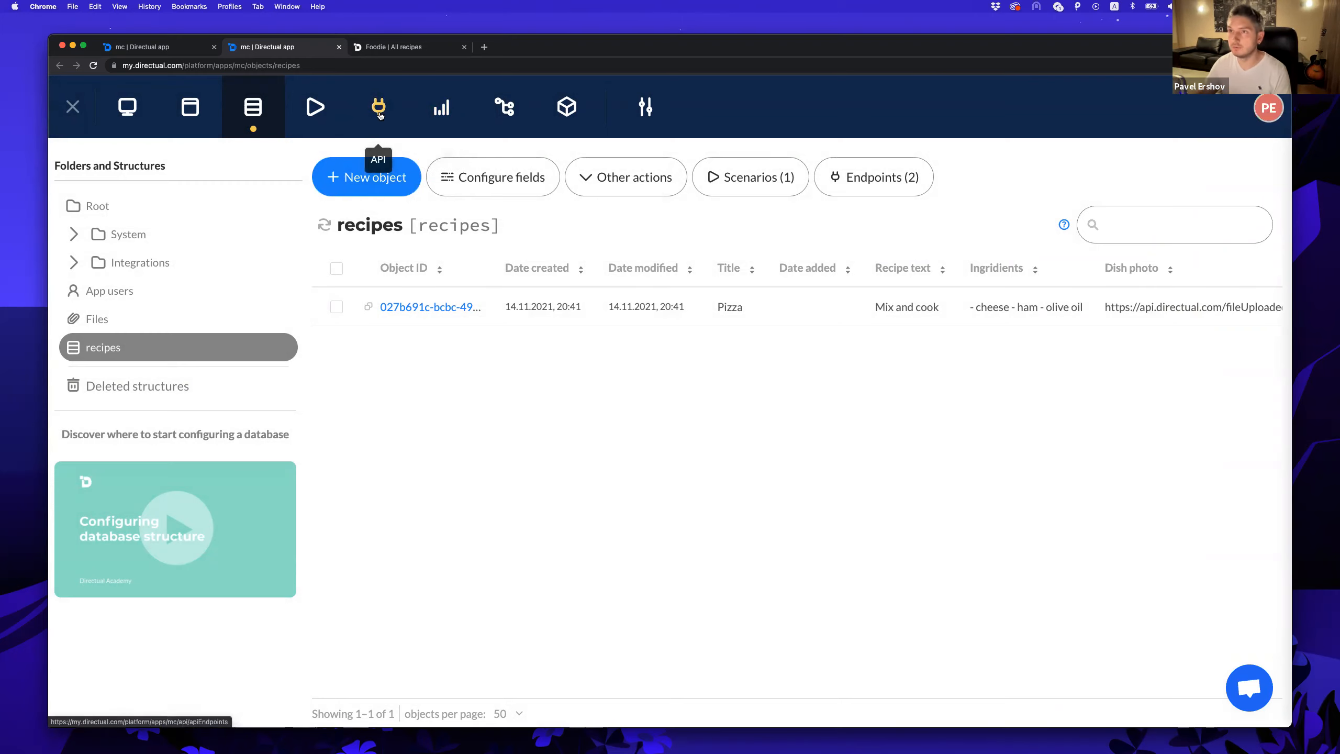
Filter the allRecipes endpoint on Status = approved and save it.
{"action": "left_click", "coordinate": [379, 107]}
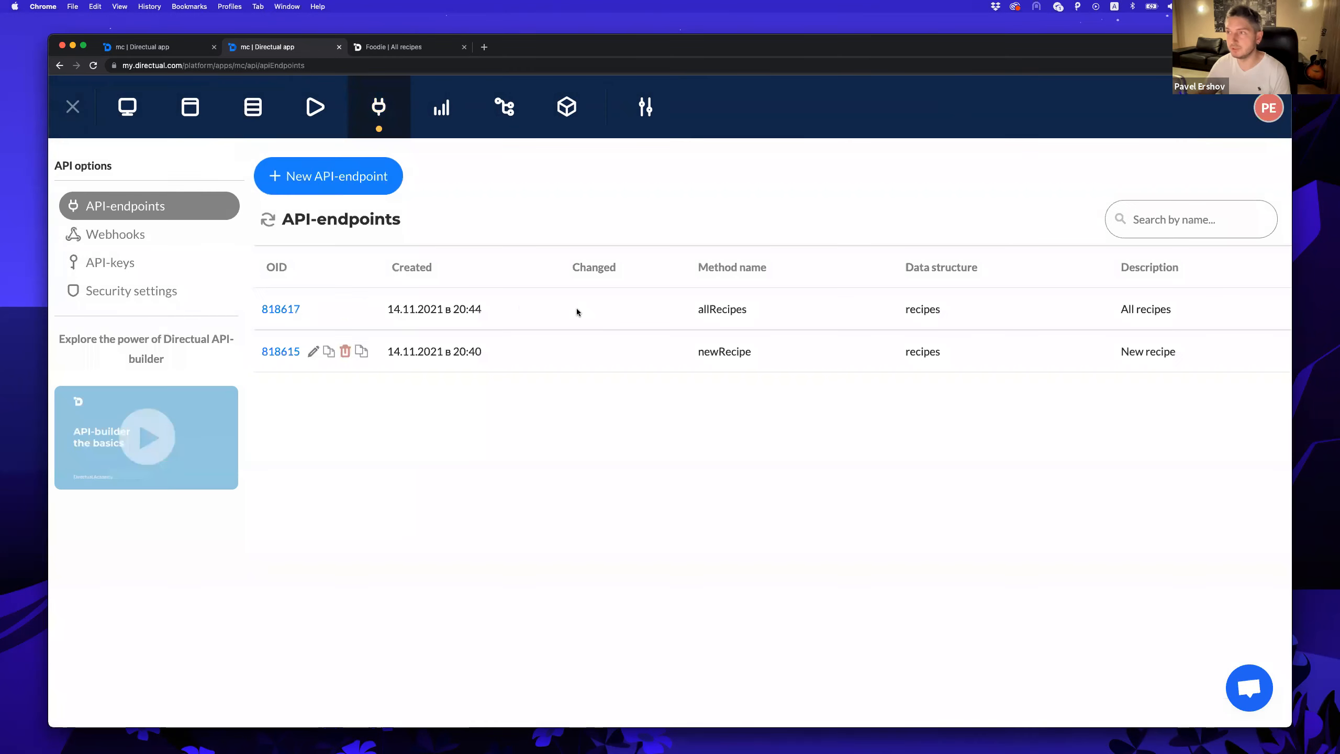
{"action": "left_click", "coordinate": [273, 308]}
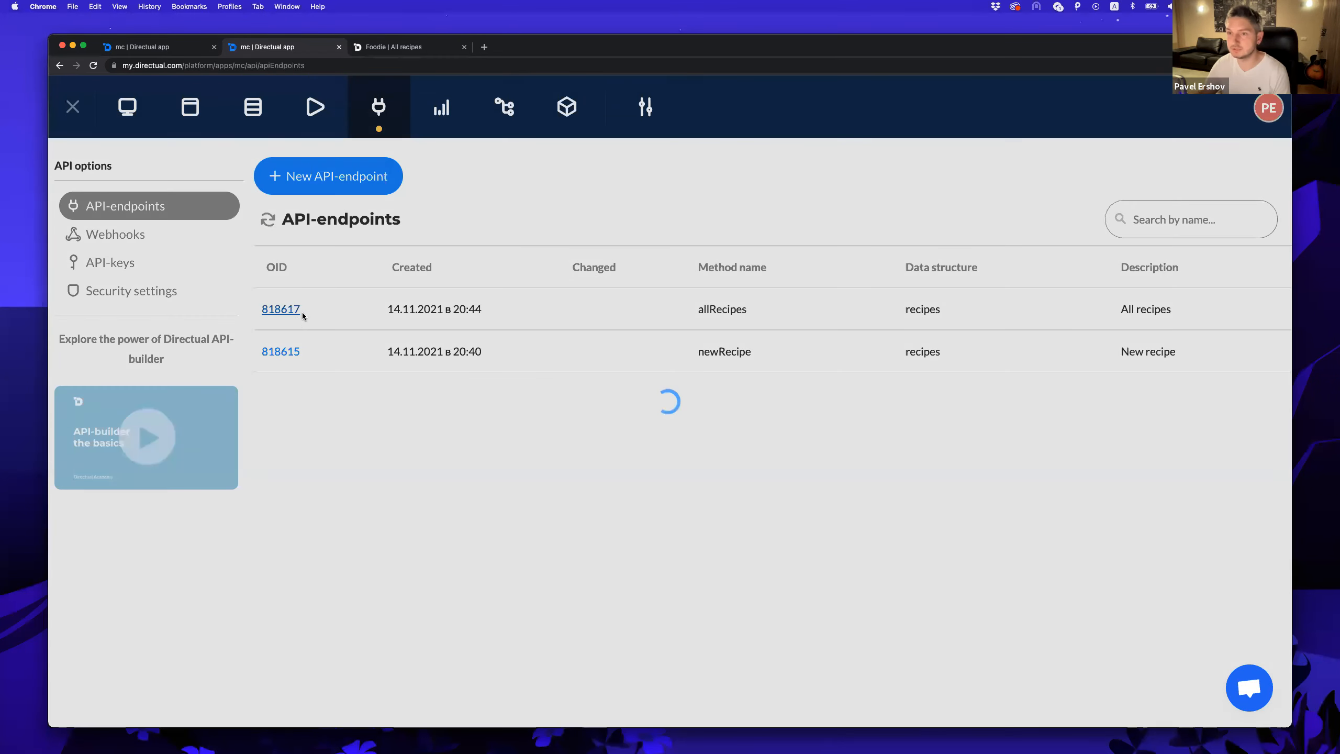
{"action": "scroll", "coordinate": [149, 454], "scroll_direction": "down", "scroll_amount": 5}
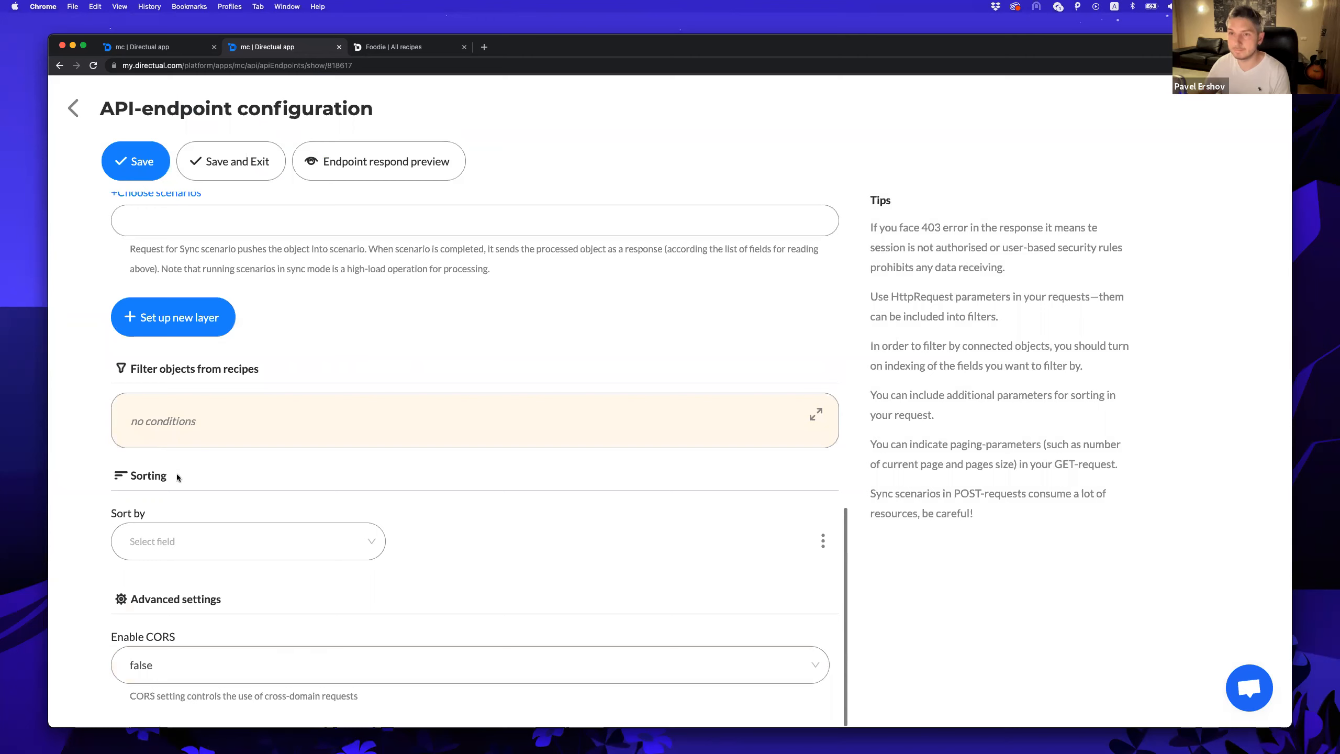
{"action": "left_click", "coordinate": [816, 414]}
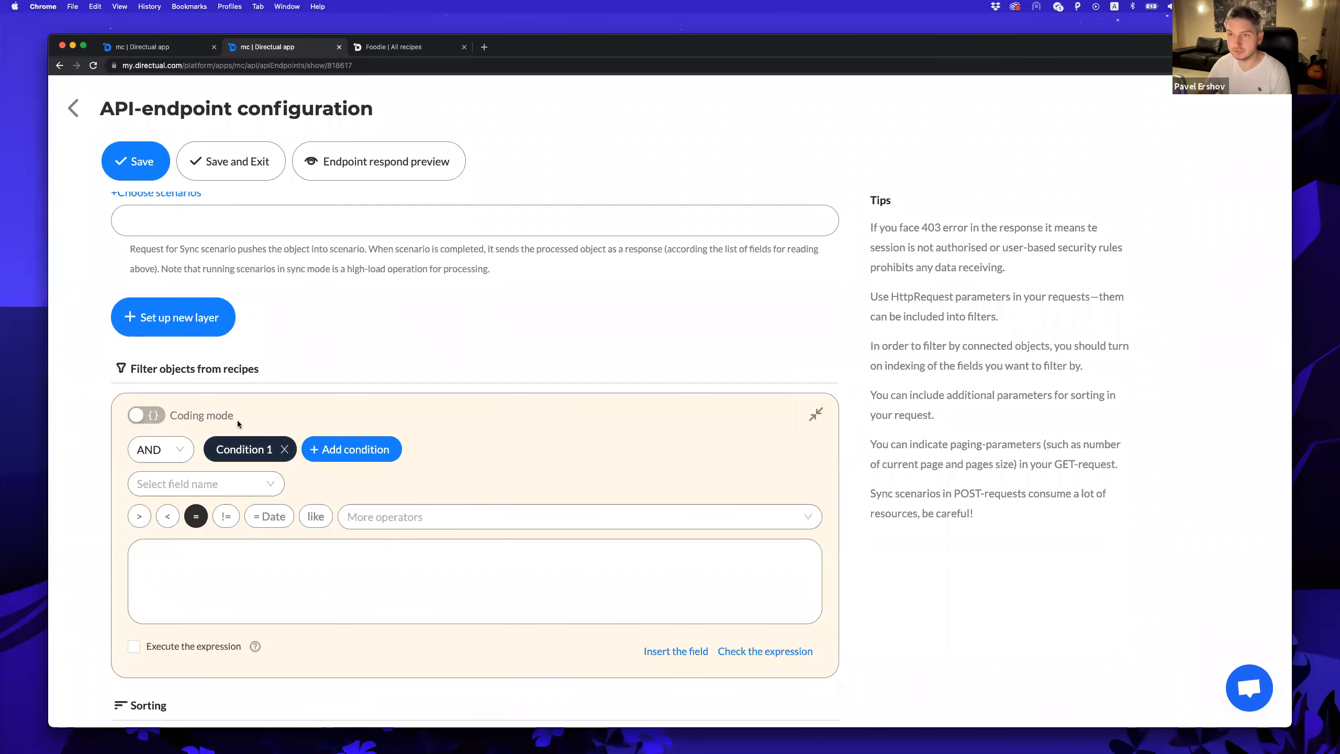
{"action": "scroll", "coordinate": [237, 420], "scroll_direction": "down", "scroll_amount": 2}
{"action": "left_click", "coordinate": [201, 364]}
{"action": "type", "text": "stat"}
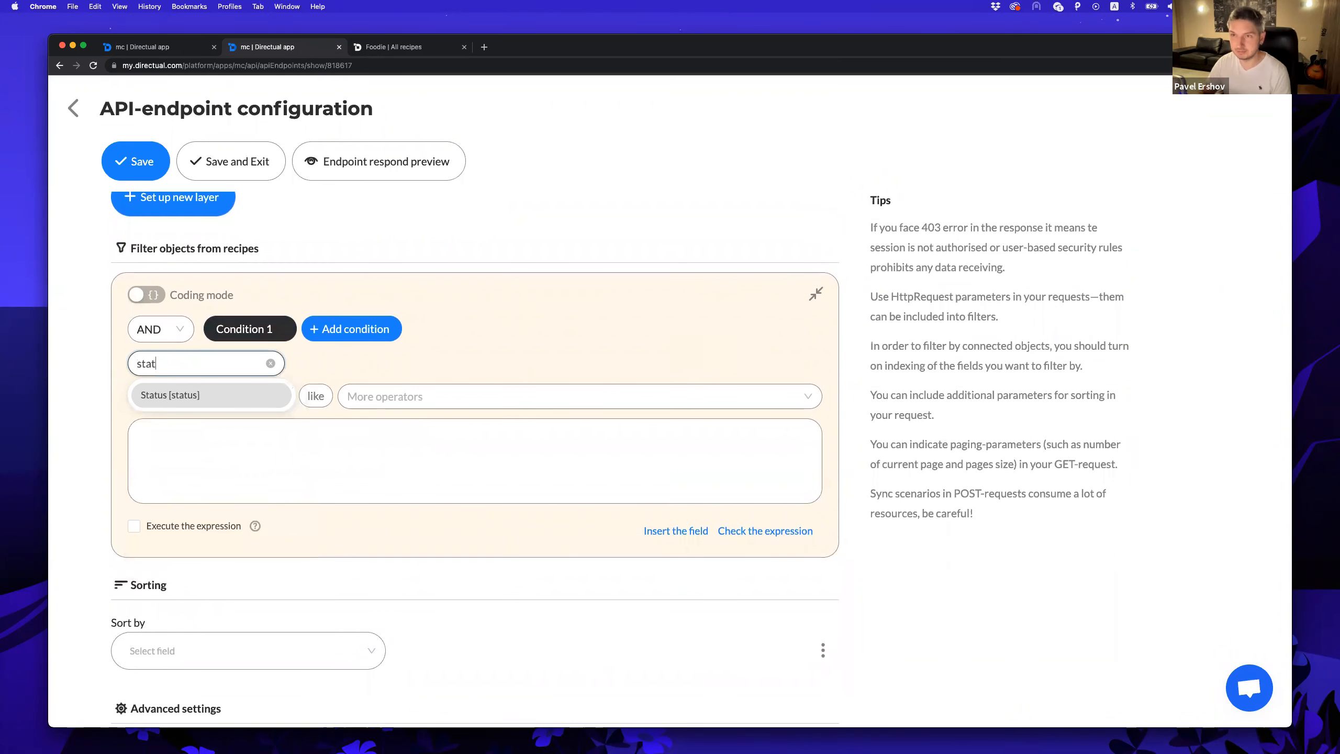
{"action": "key", "text": "Return"}
{"action": "left_click", "coordinate": [227, 462]}
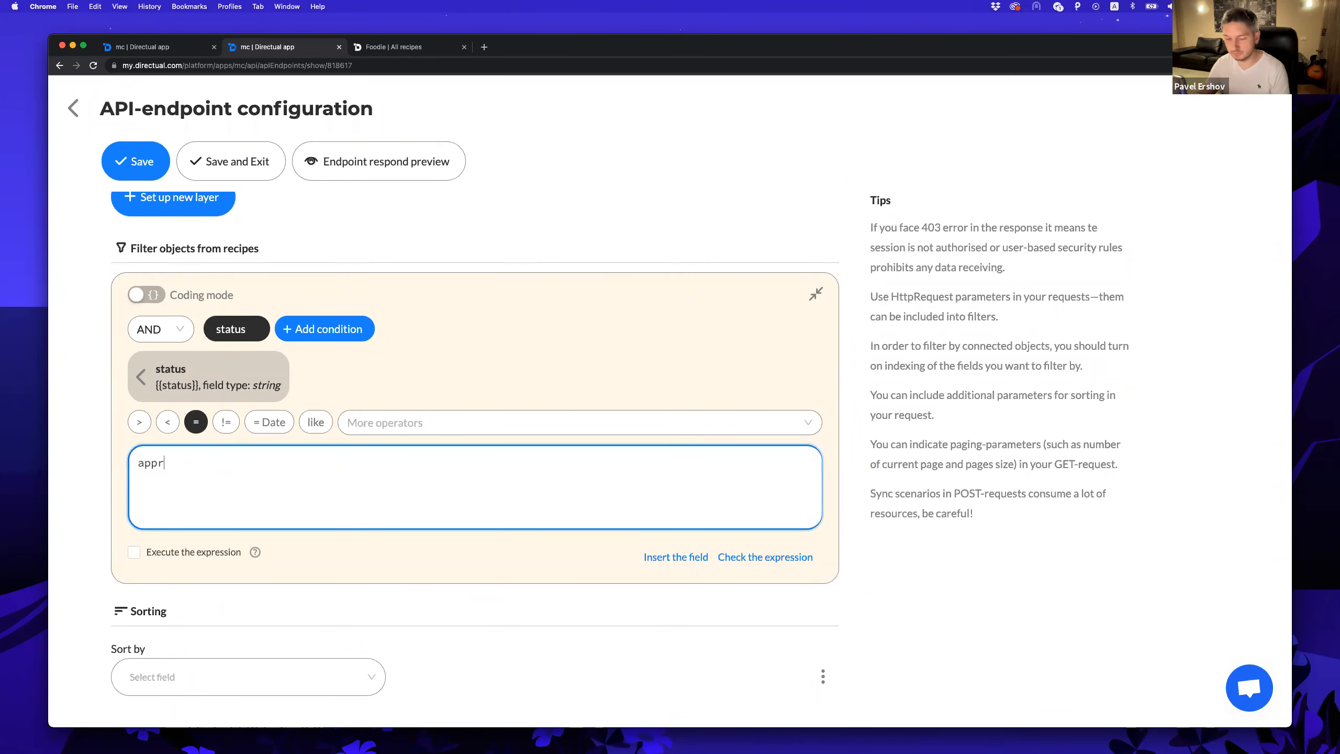
{"action": "left_click", "coordinate": [238, 161]}
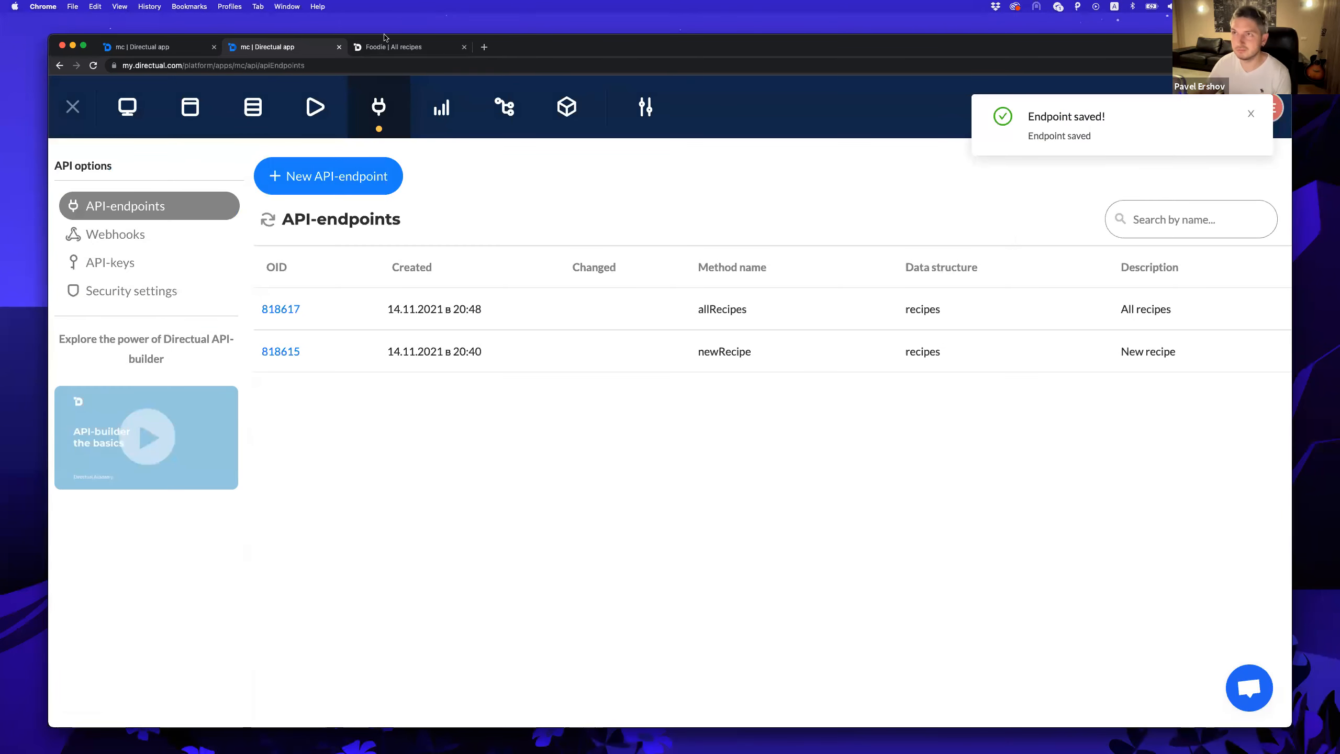
Confirm Foodie's All dishes page now shows No objects.
{"action": "left_click", "coordinate": [378, 53]}
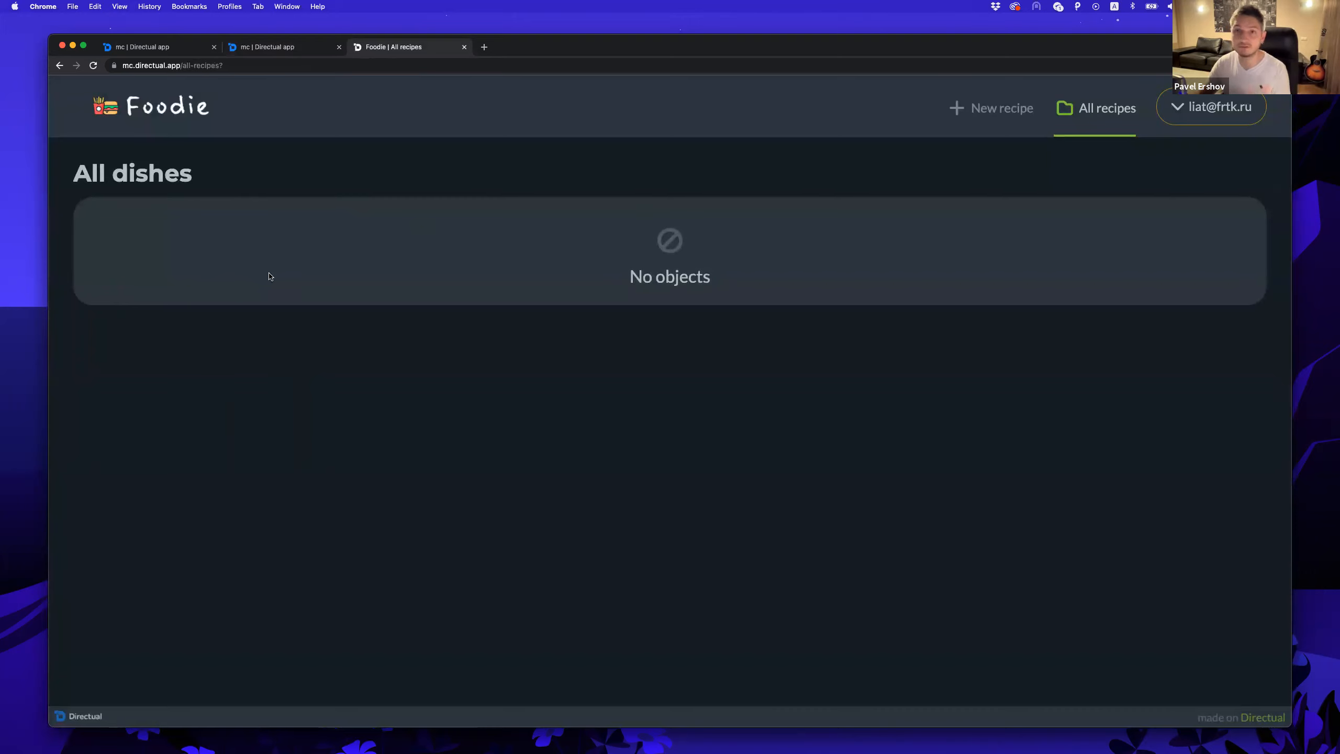
{"action": "left_click_drag", "start_coordinate": [630, 276], "coordinate": [504, 296]}
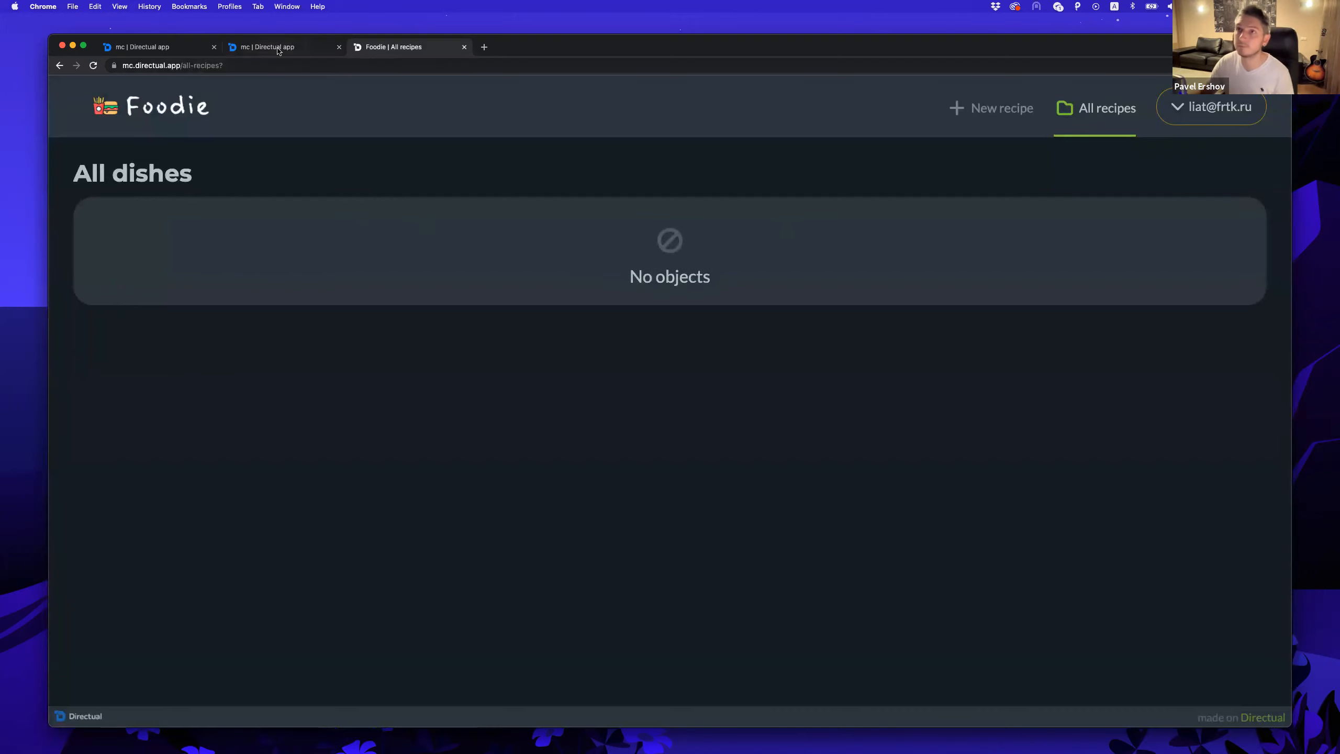
{"action": "left_click", "coordinate": [278, 49]}
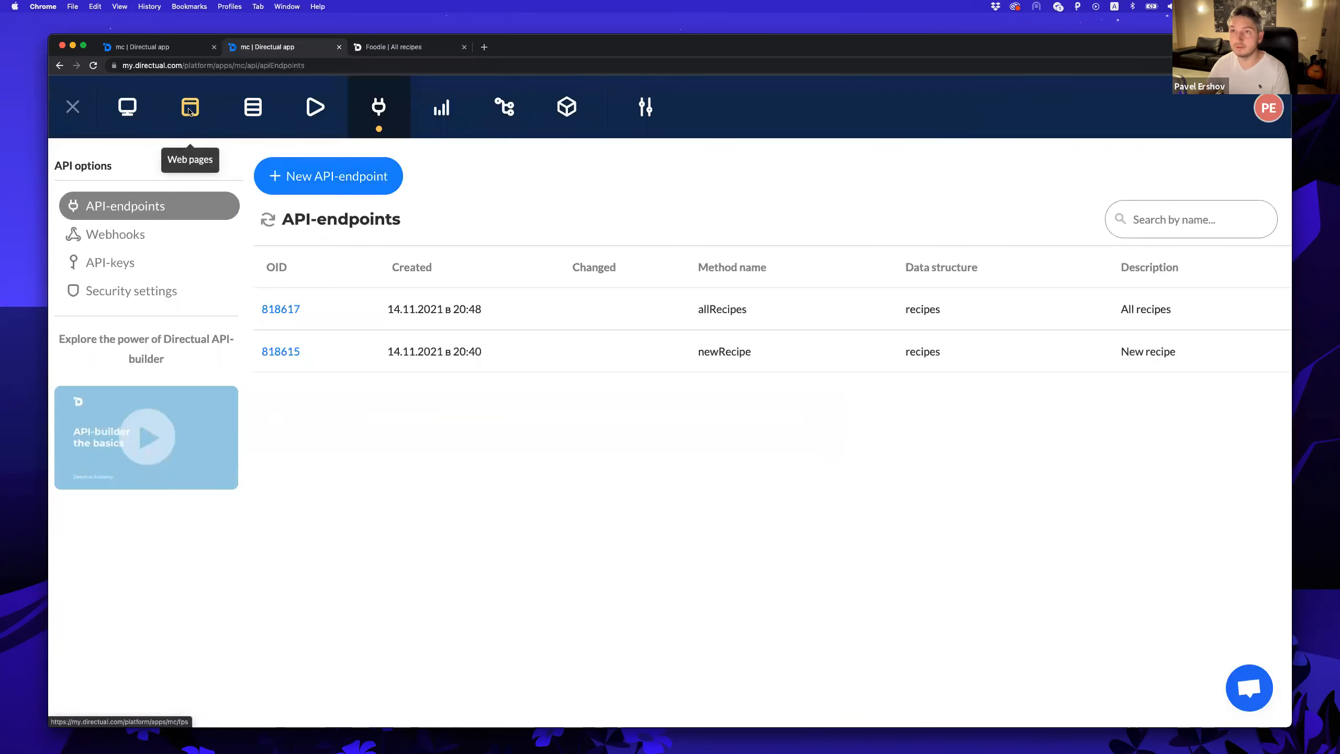
Start a new portal page titled 'Approving resipes' with route approving.
{"action": "left_click", "coordinate": [188, 112]}
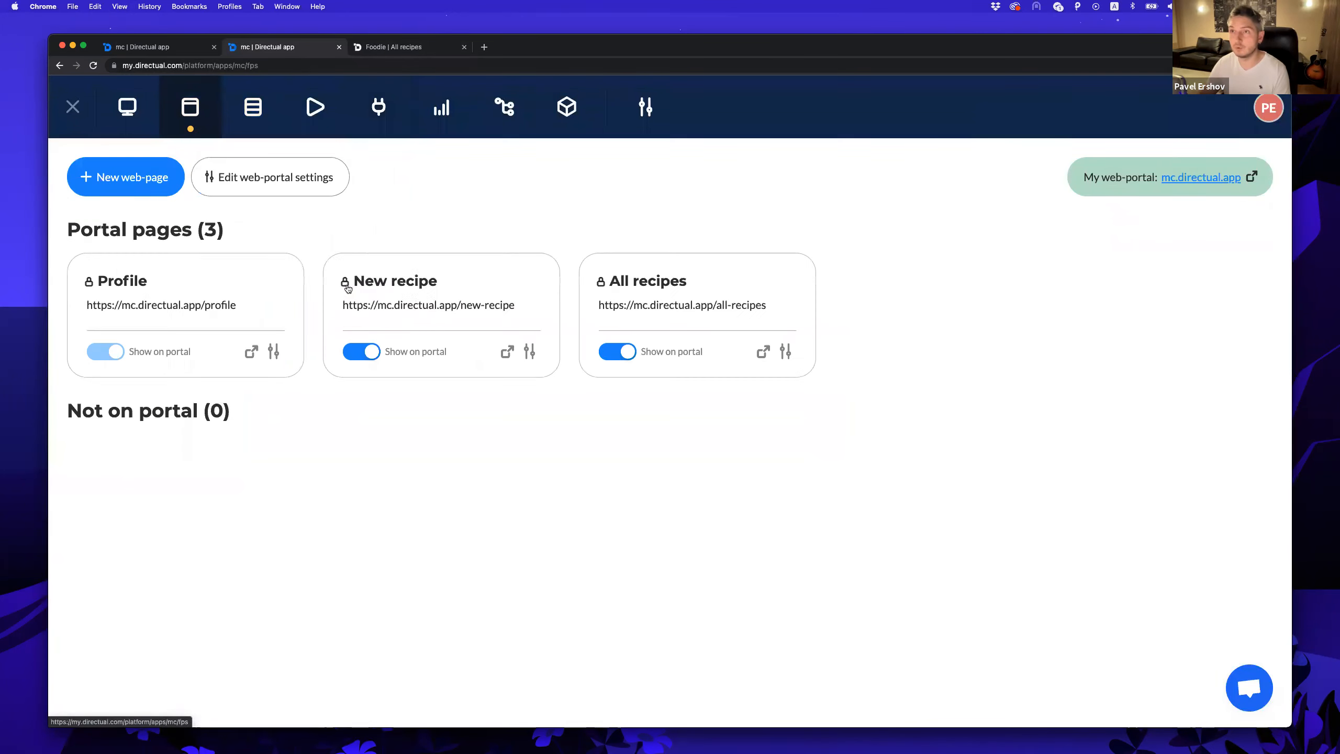
{"action": "left_click", "coordinate": [149, 190]}
{"action": "type", "text": "Approving resipes"}
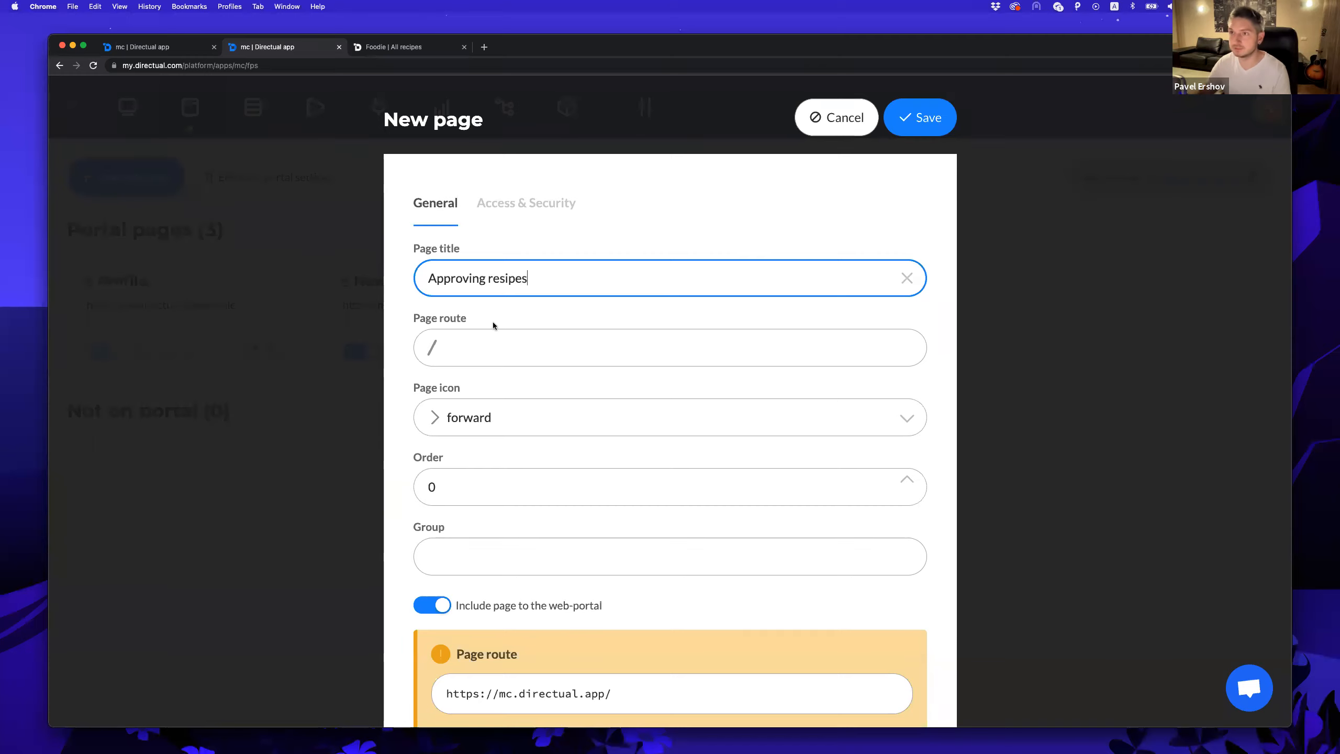
{"action": "left_click", "coordinate": [486, 342]}
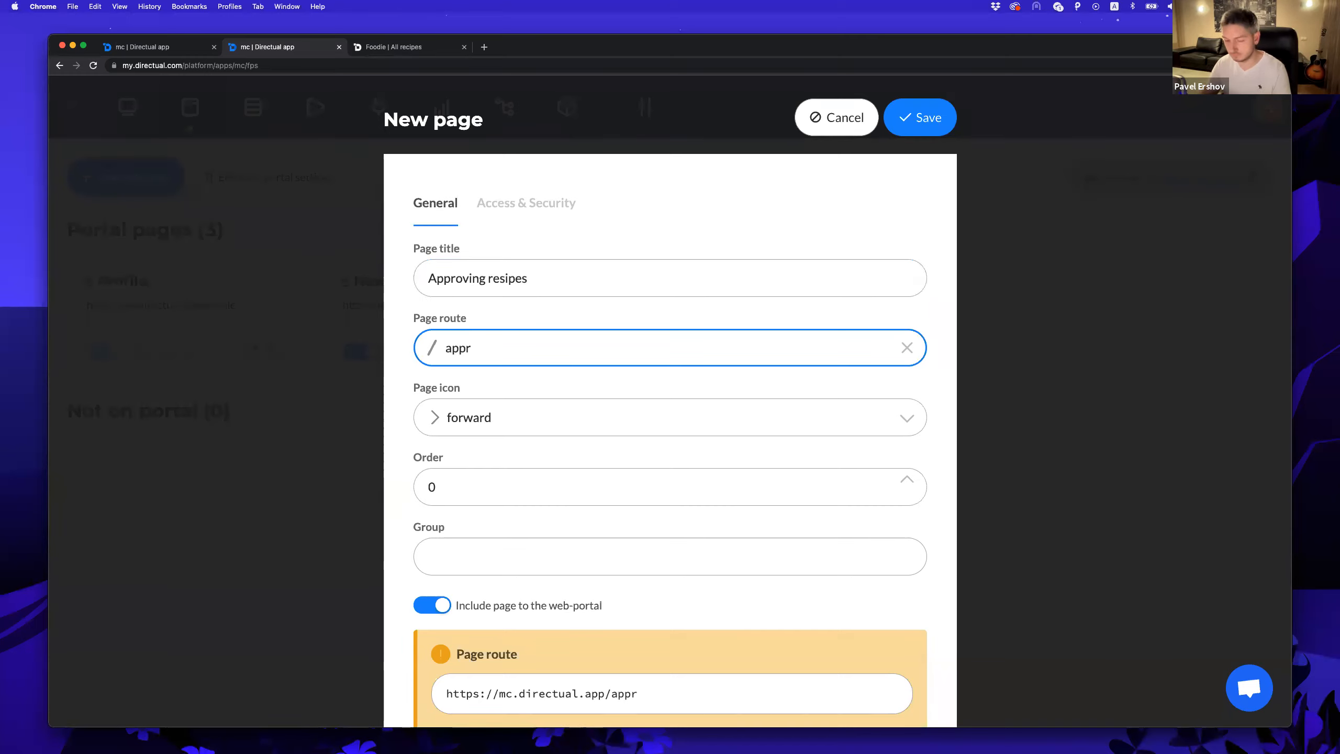
{"action": "type", "text": "approving"}
Give the page the checkbox icon, save it, and view it in Foodie.
{"action": "left_click", "coordinate": [546, 414]}
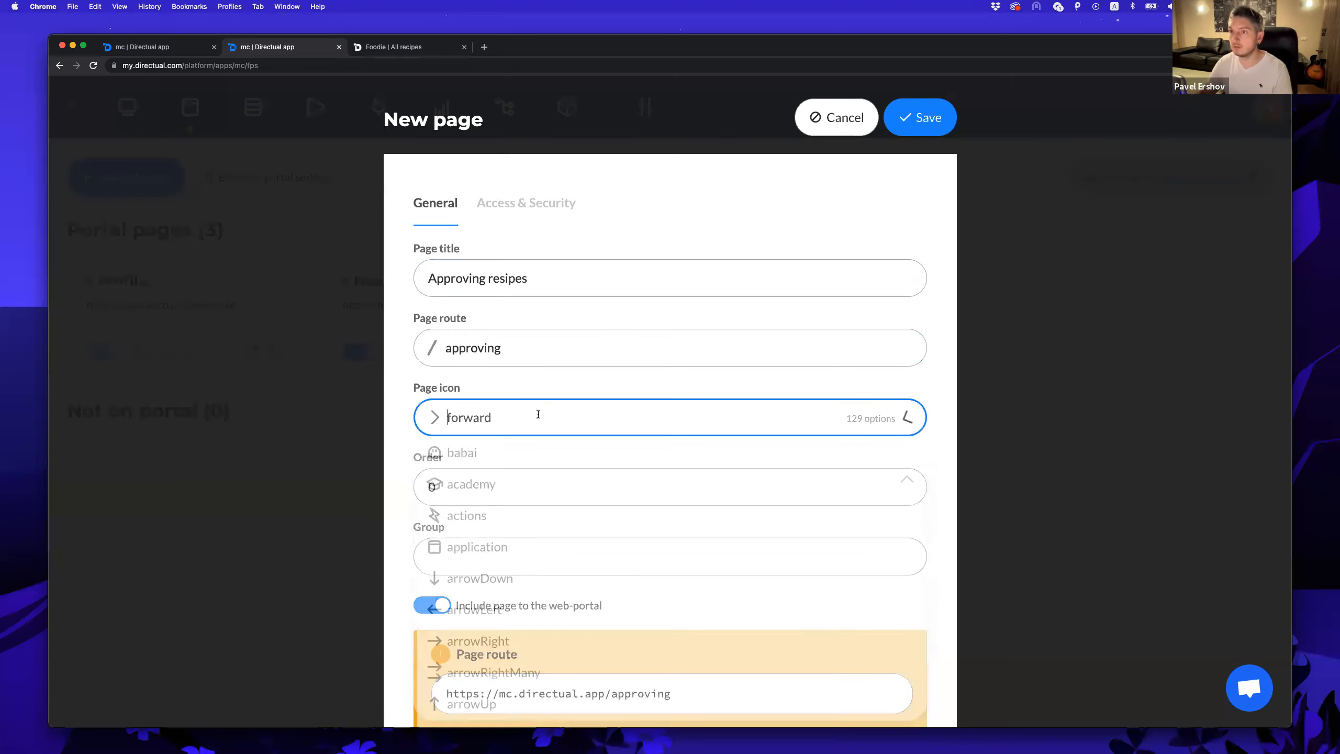
{"action": "type", "text": "qu"}
{"action": "key", "text": "BackSpace"}
{"action": "key", "text": "BackSpace"}
{"action": "type", "text": "he"}
{"action": "key", "text": "Return"}
{"action": "left_click", "coordinate": [493, 423]}
{"action": "type", "text": "eh"}
{"action": "key", "text": "BackSpace"}
{"action": "key", "text": "BackSpace"}
{"action": "type", "text": "ch"}
{"action": "key", "text": "Down"}
{"action": "key", "text": "Down"}
{"action": "key", "text": "Return"}
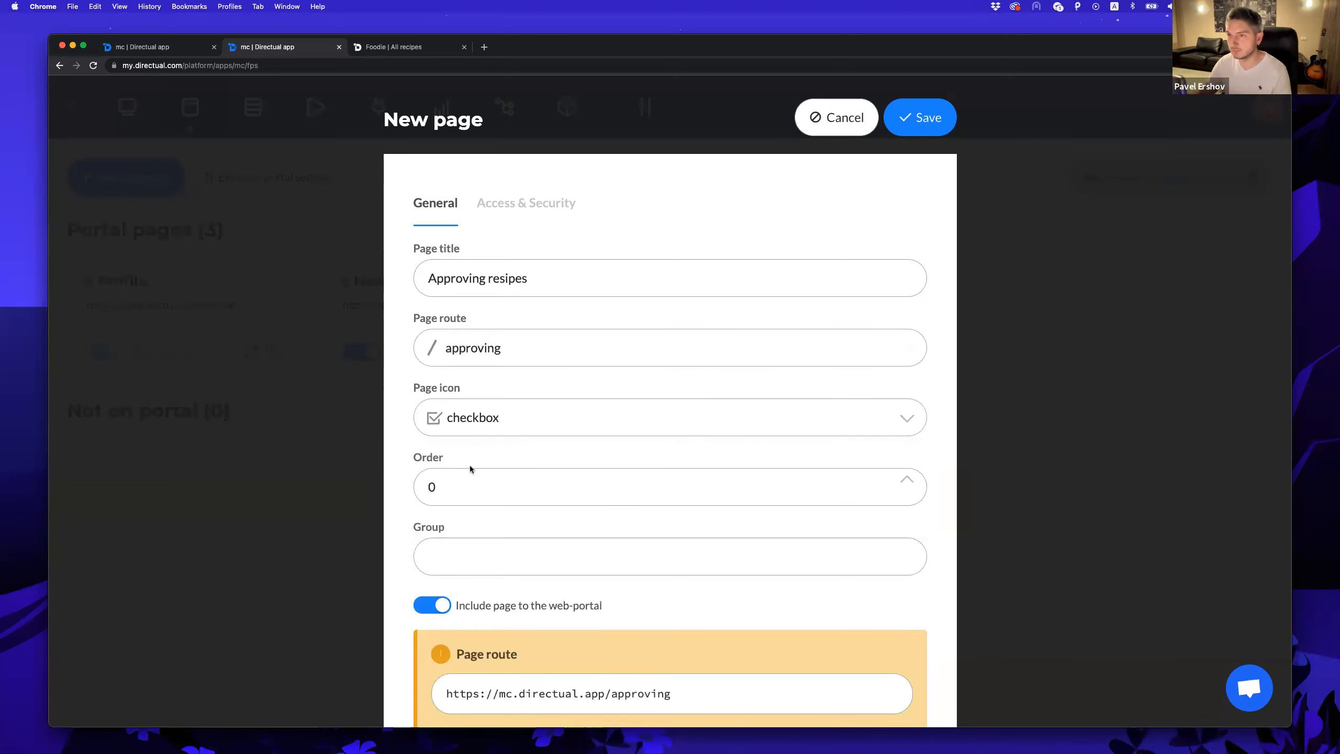
{"action": "left_click", "coordinate": [929, 118]}
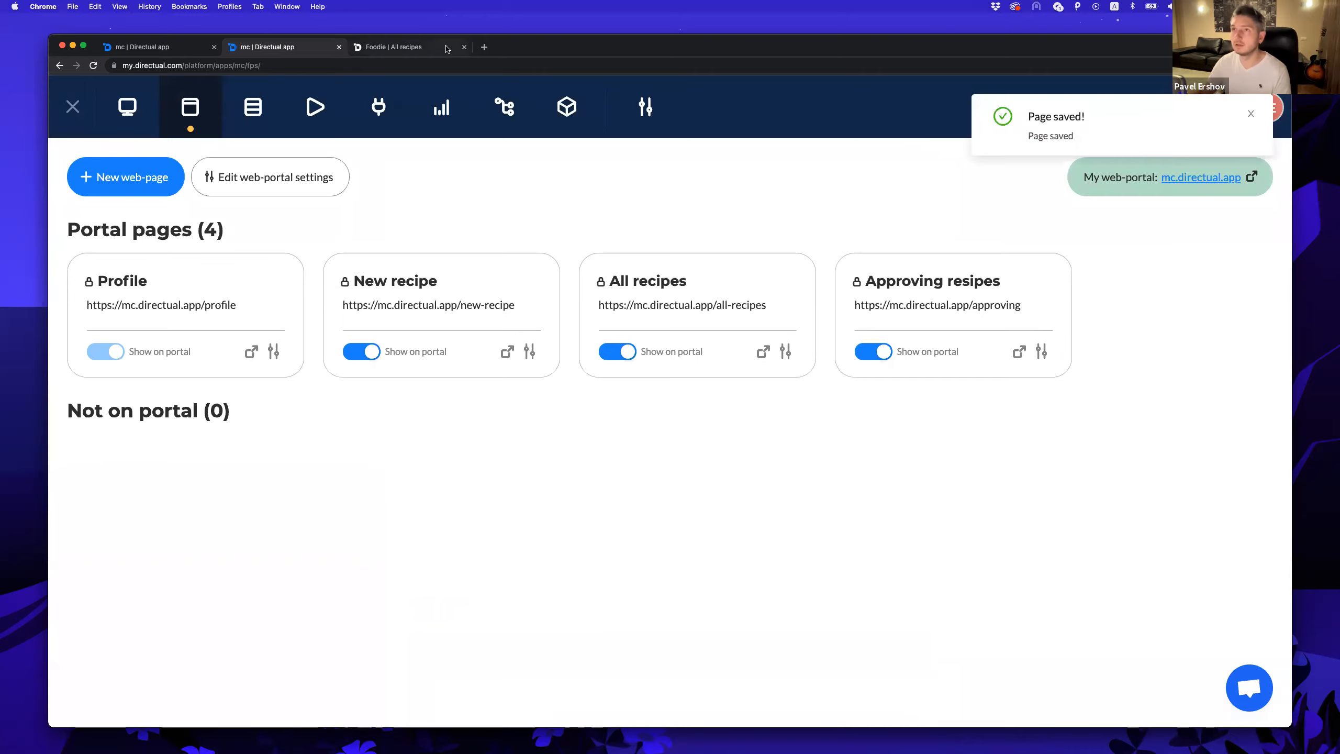
{"action": "left_click", "coordinate": [401, 48]}
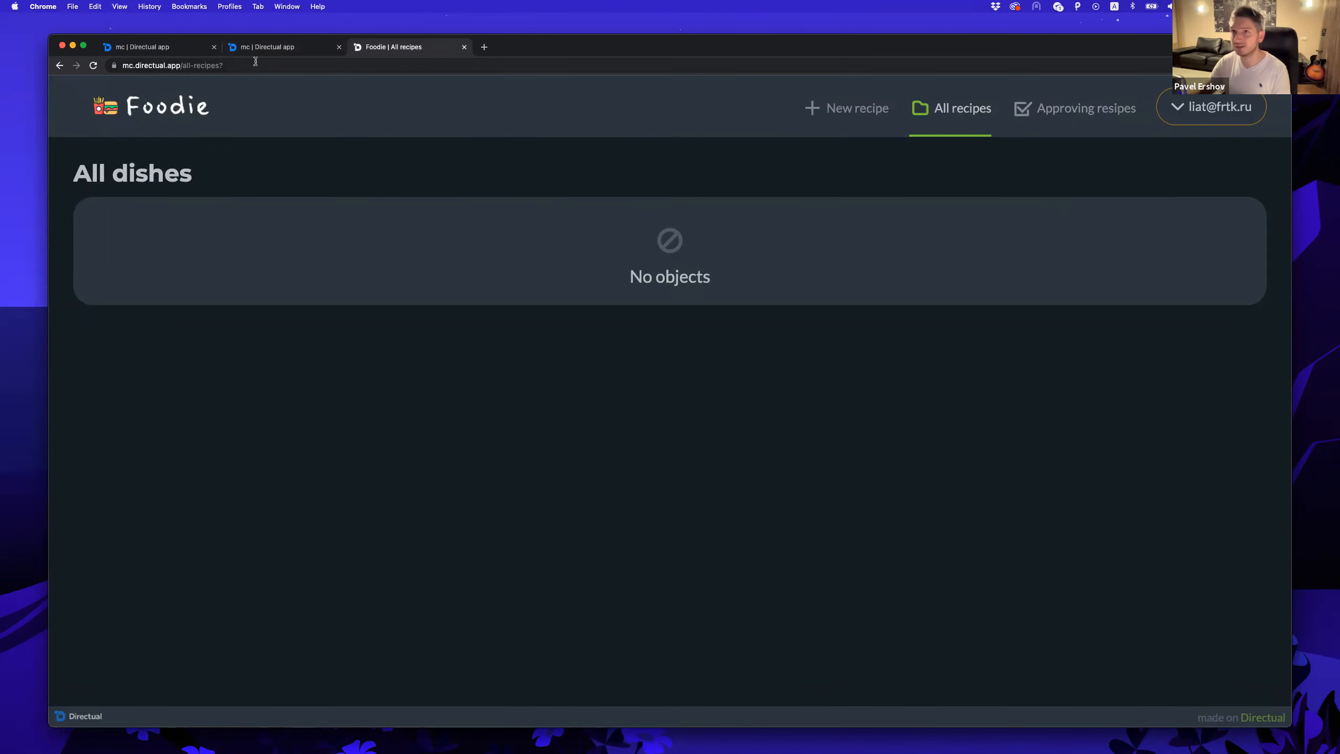
{"action": "left_click", "coordinate": [275, 48]}
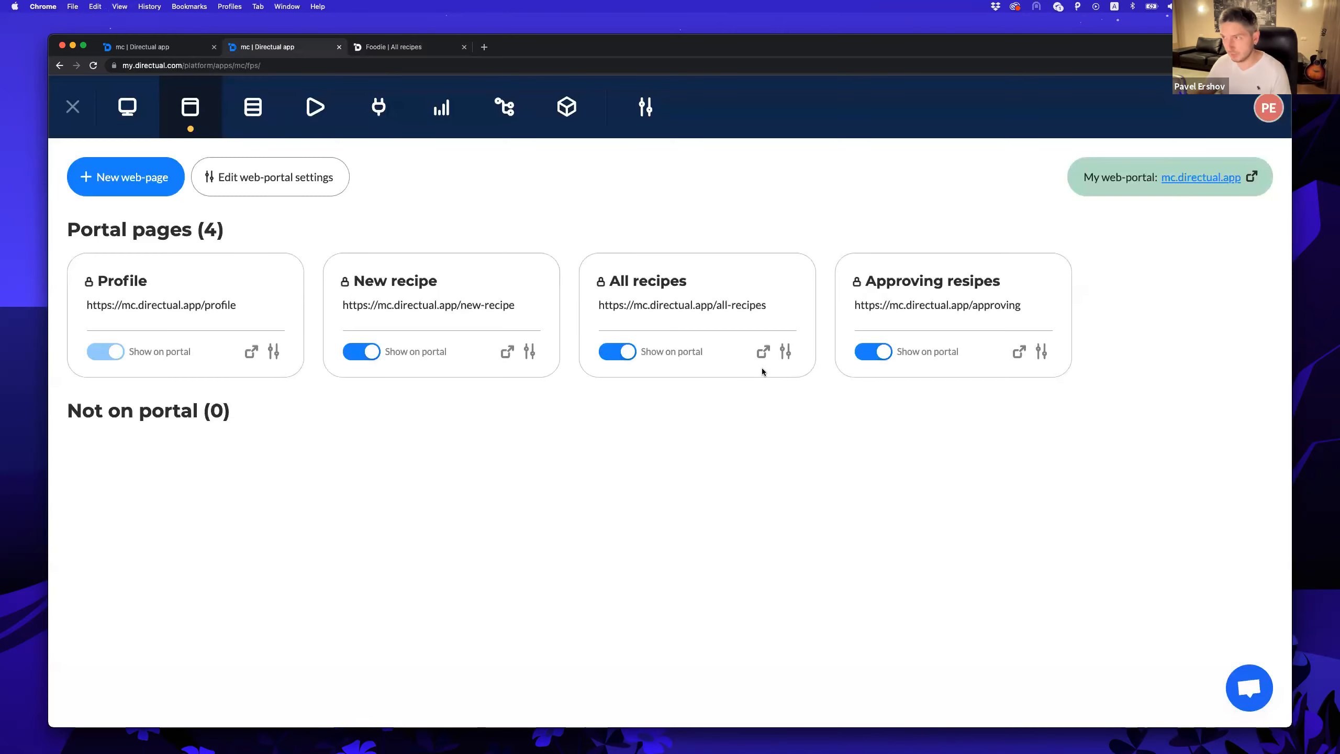
Put the Approving resipes page in the Moderation group and check Foodie's navigation.
{"action": "left_click", "coordinate": [1041, 351]}
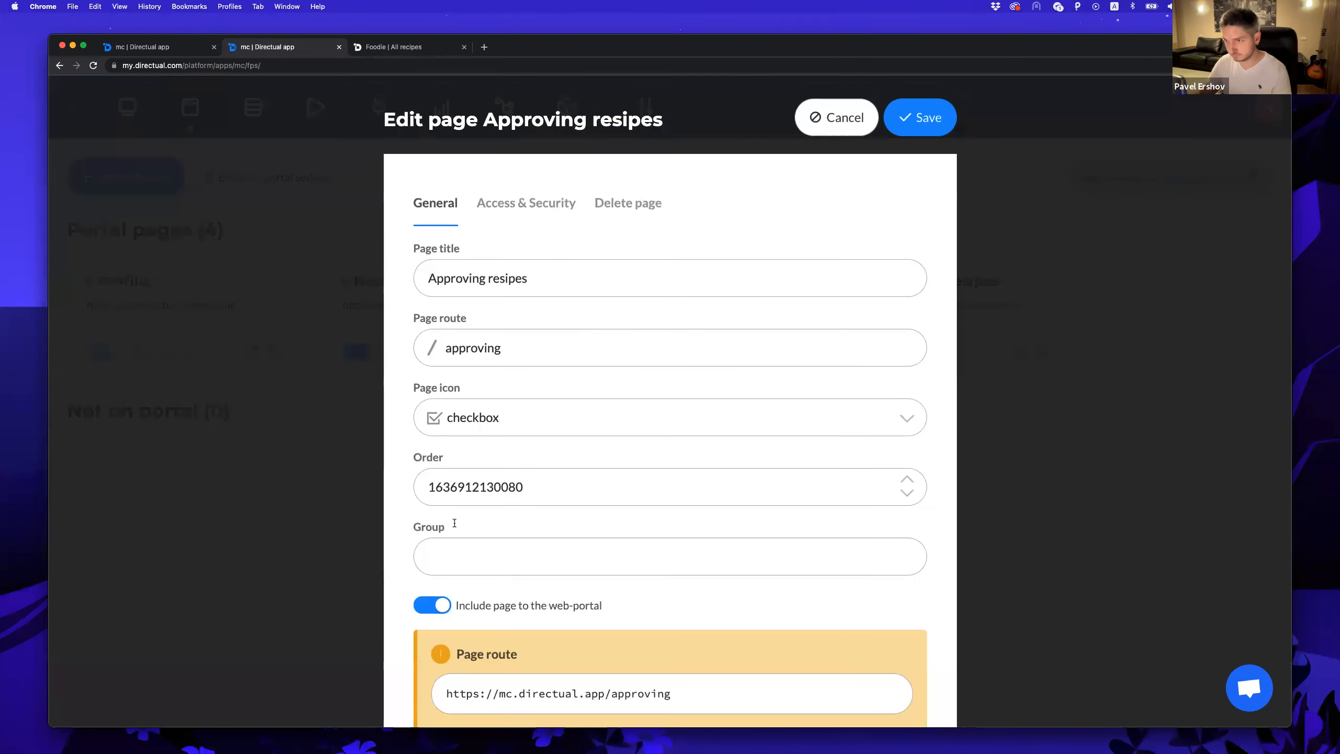
{"action": "scroll", "coordinate": [455, 522], "scroll_direction": "down", "scroll_amount": 2}
{"action": "left_click", "coordinate": [455, 503]}
{"action": "type", "text": "Moderation"}
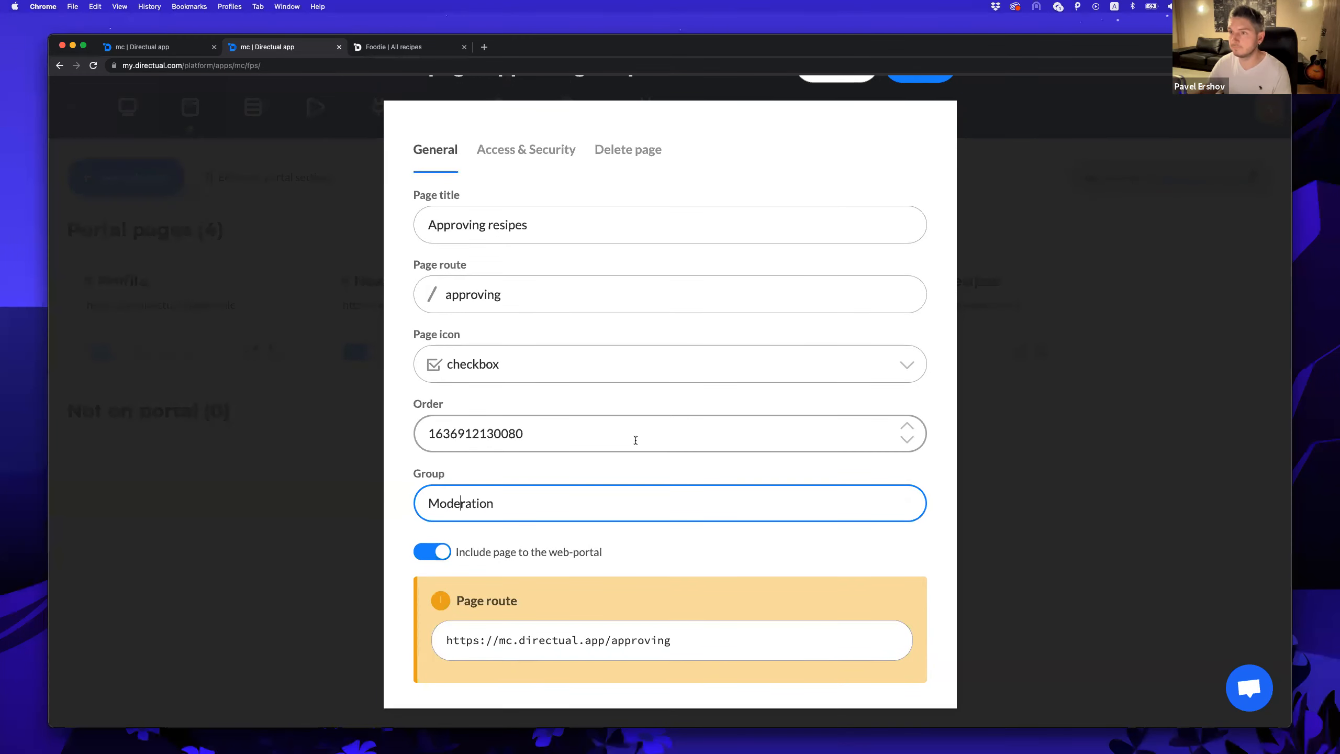
{"action": "scroll", "coordinate": [636, 440], "scroll_direction": "up", "scroll_amount": 2}
{"action": "left_click", "coordinate": [925, 117]}
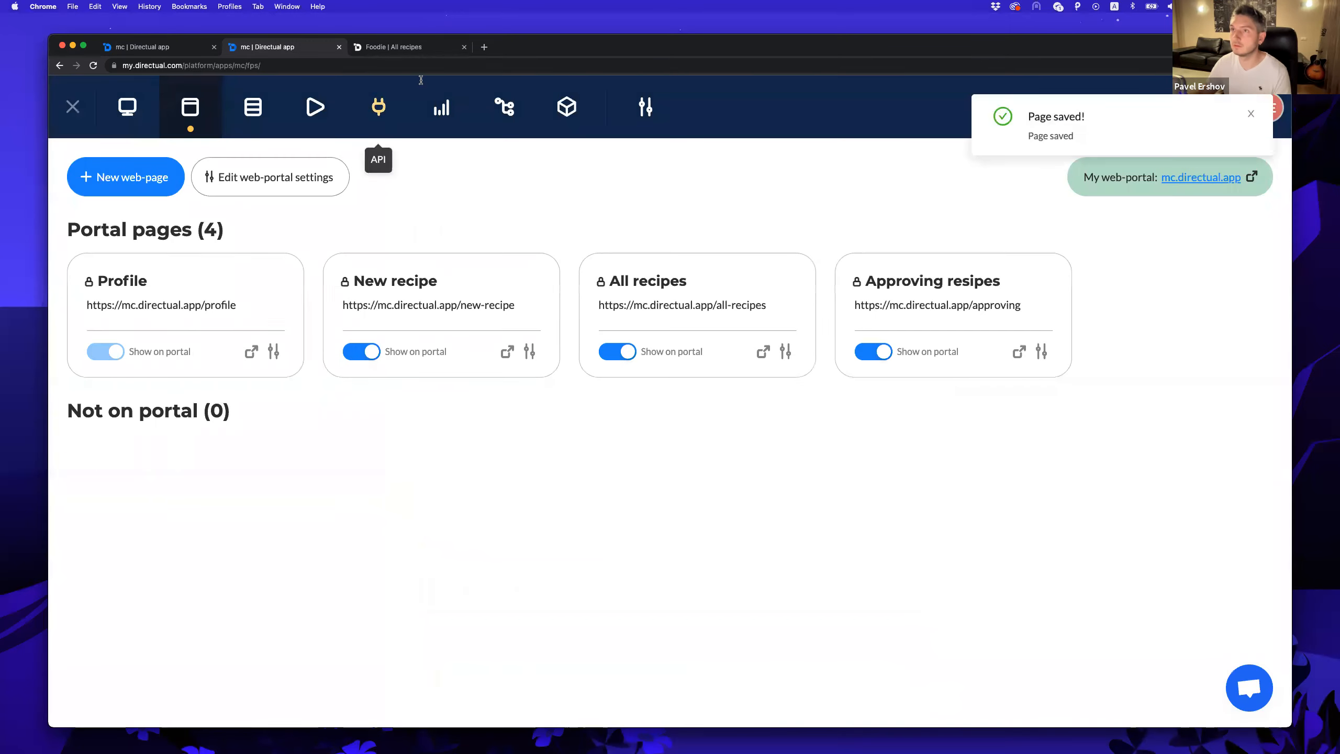
{"action": "left_click", "coordinate": [401, 47]}
{"action": "mouse_move", "coordinate": [1090, 113]}
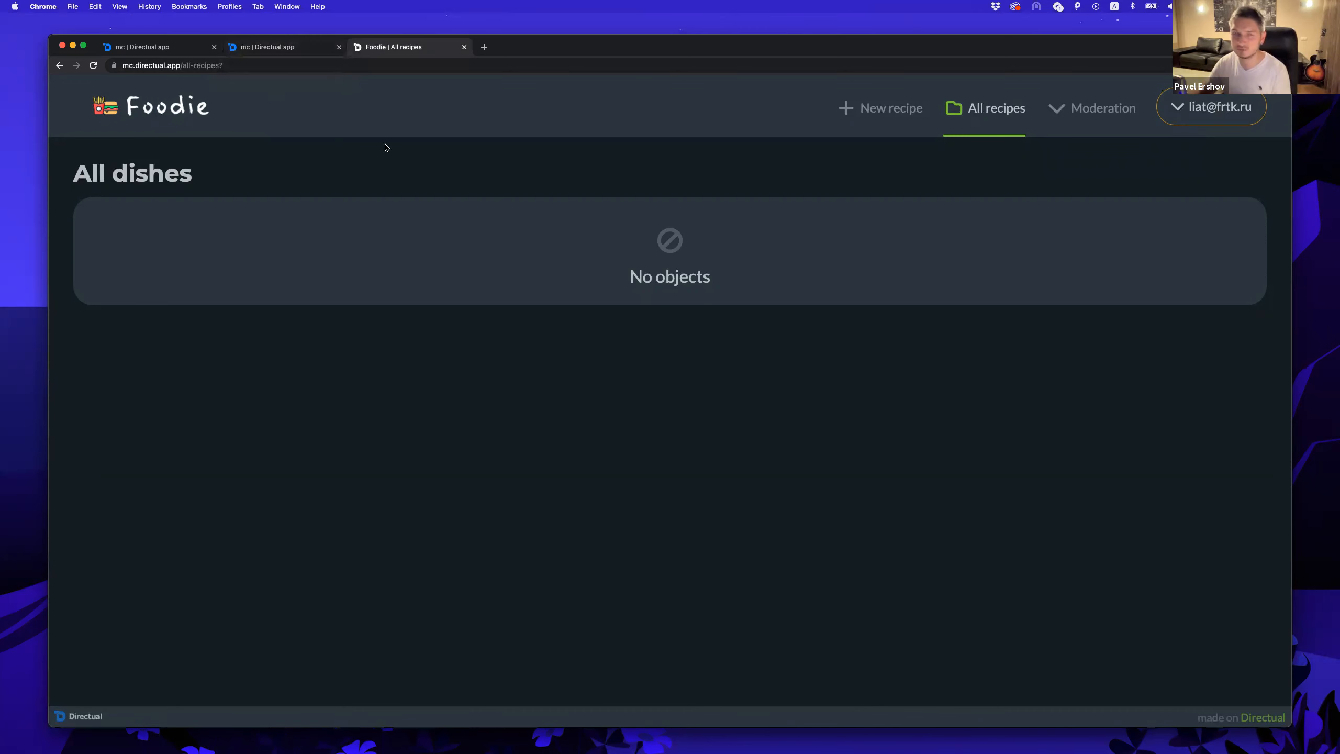
Override page security: authorised users only, role moderator; save and recheck Foodie.
{"action": "left_click", "coordinate": [281, 49]}
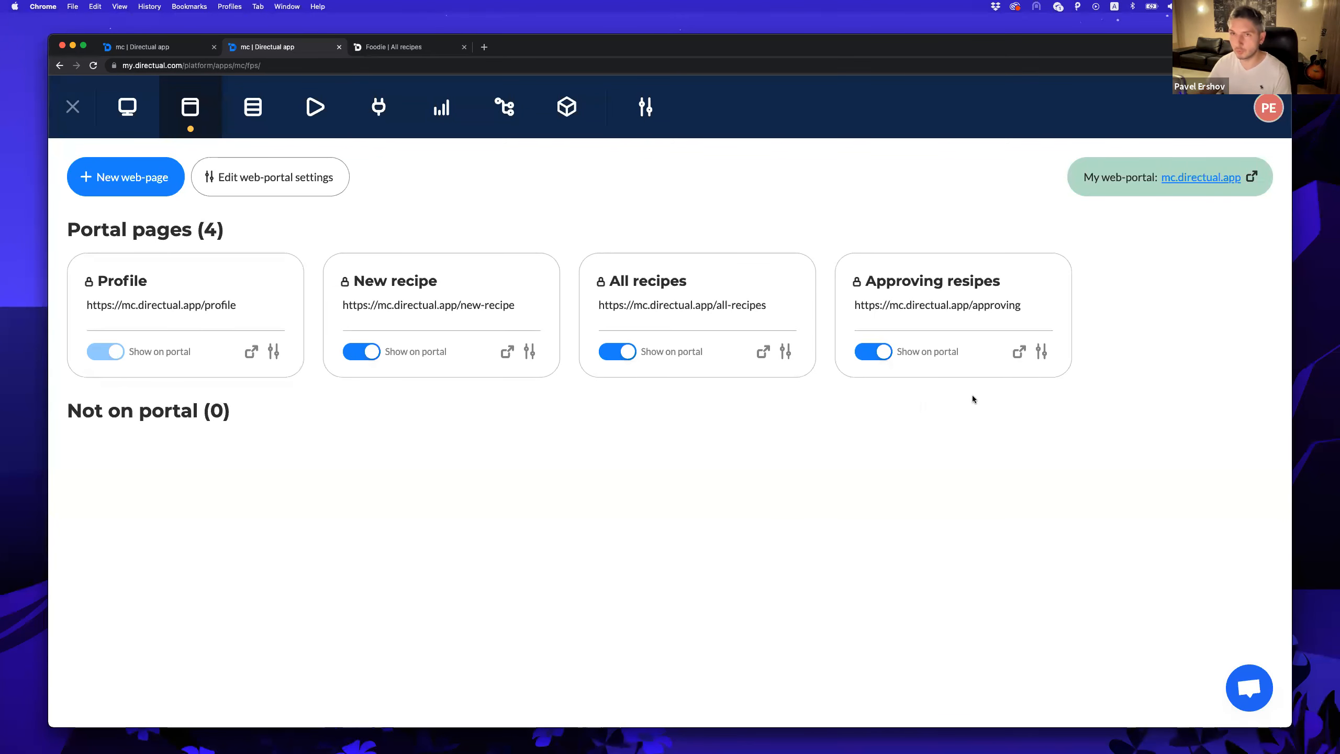
{"action": "left_click", "coordinate": [1042, 352]}
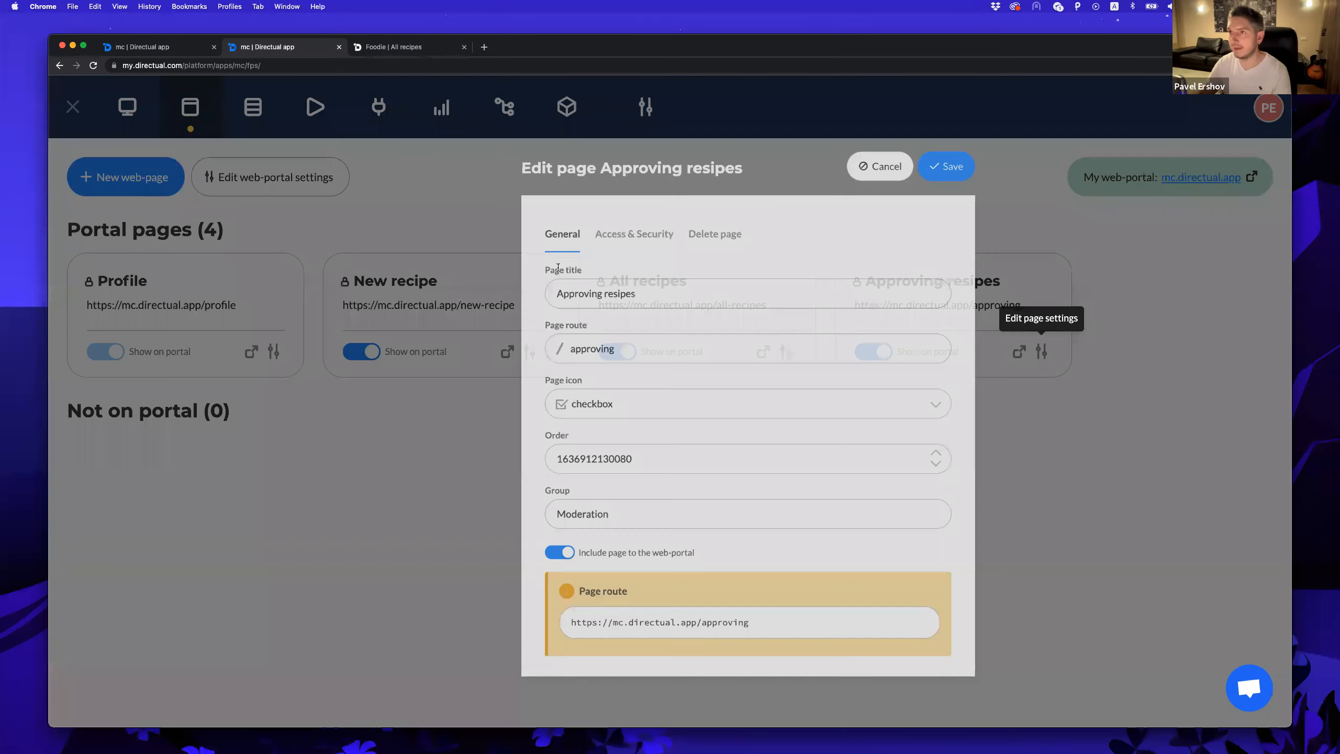
{"action": "left_click", "coordinate": [517, 212]}
{"action": "left_click", "coordinate": [438, 258]}
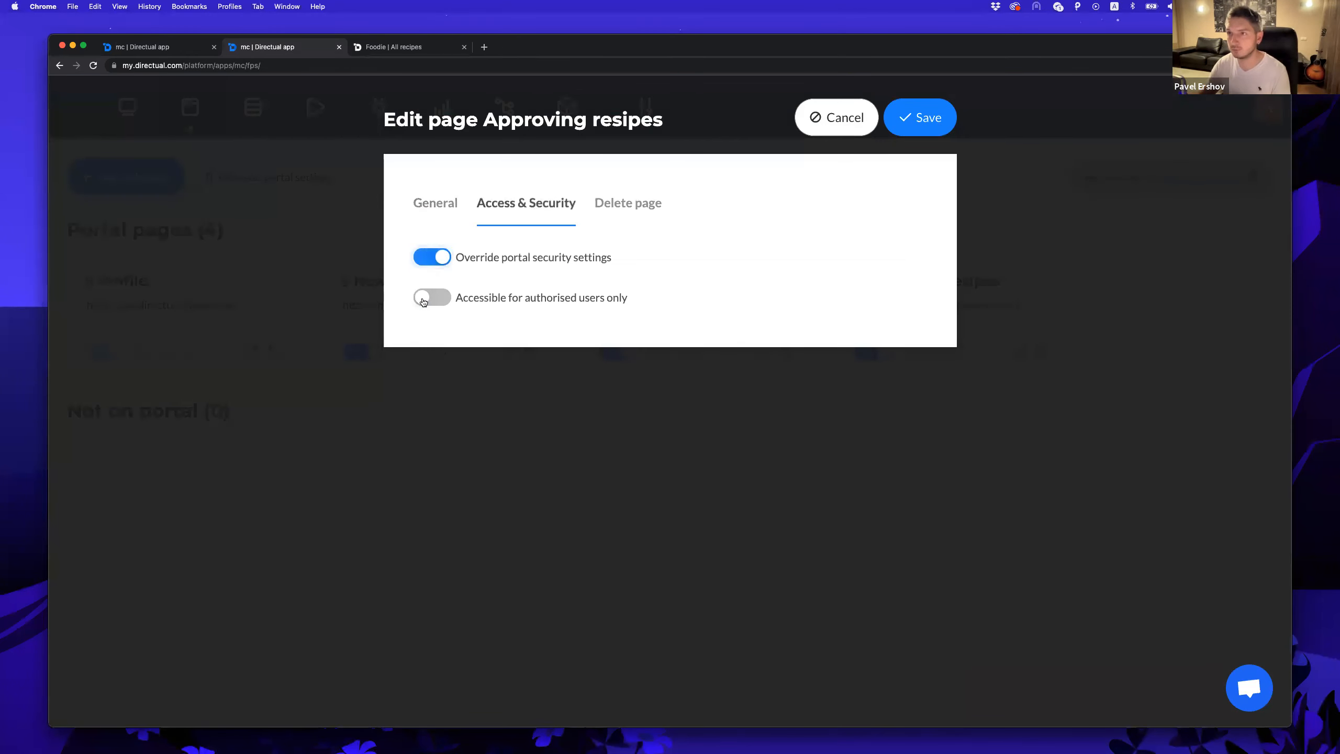
{"action": "left_click", "coordinate": [433, 299]}
{"action": "left_click", "coordinate": [478, 359]}
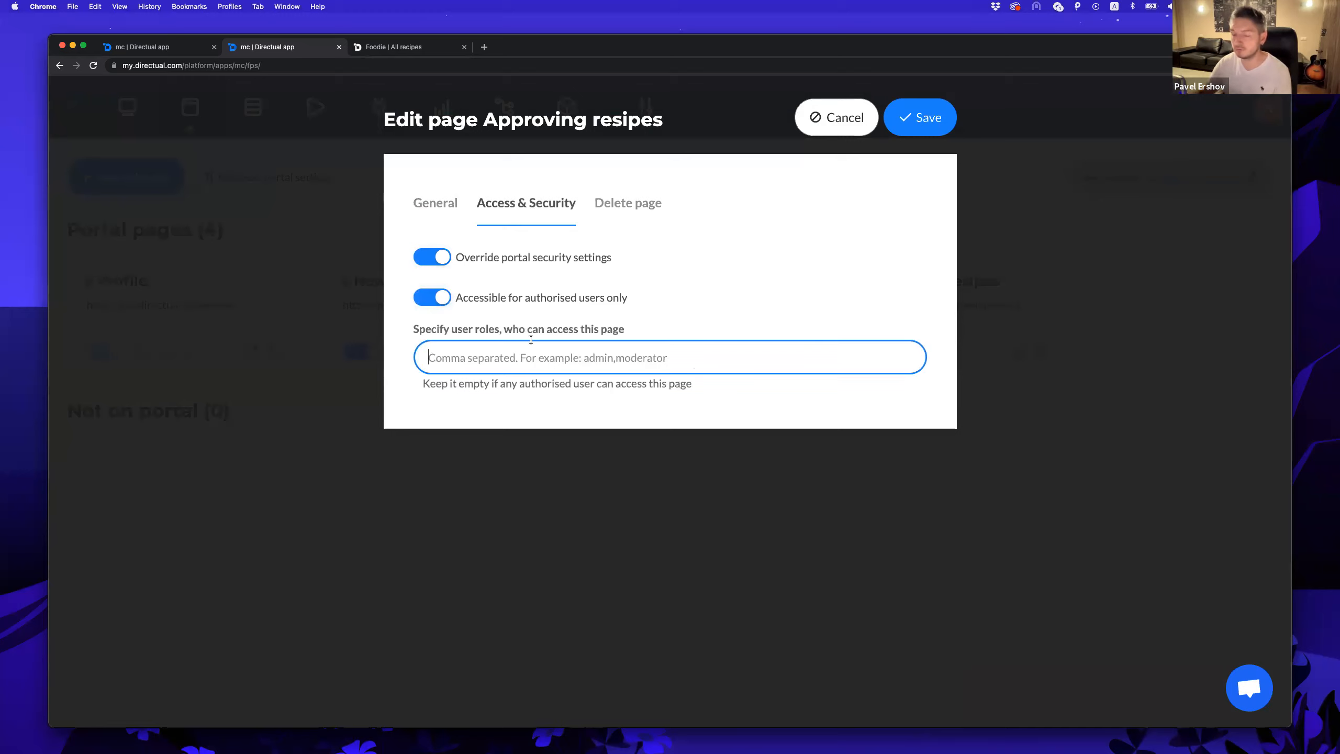
{"action": "type", "text": "moderator"}
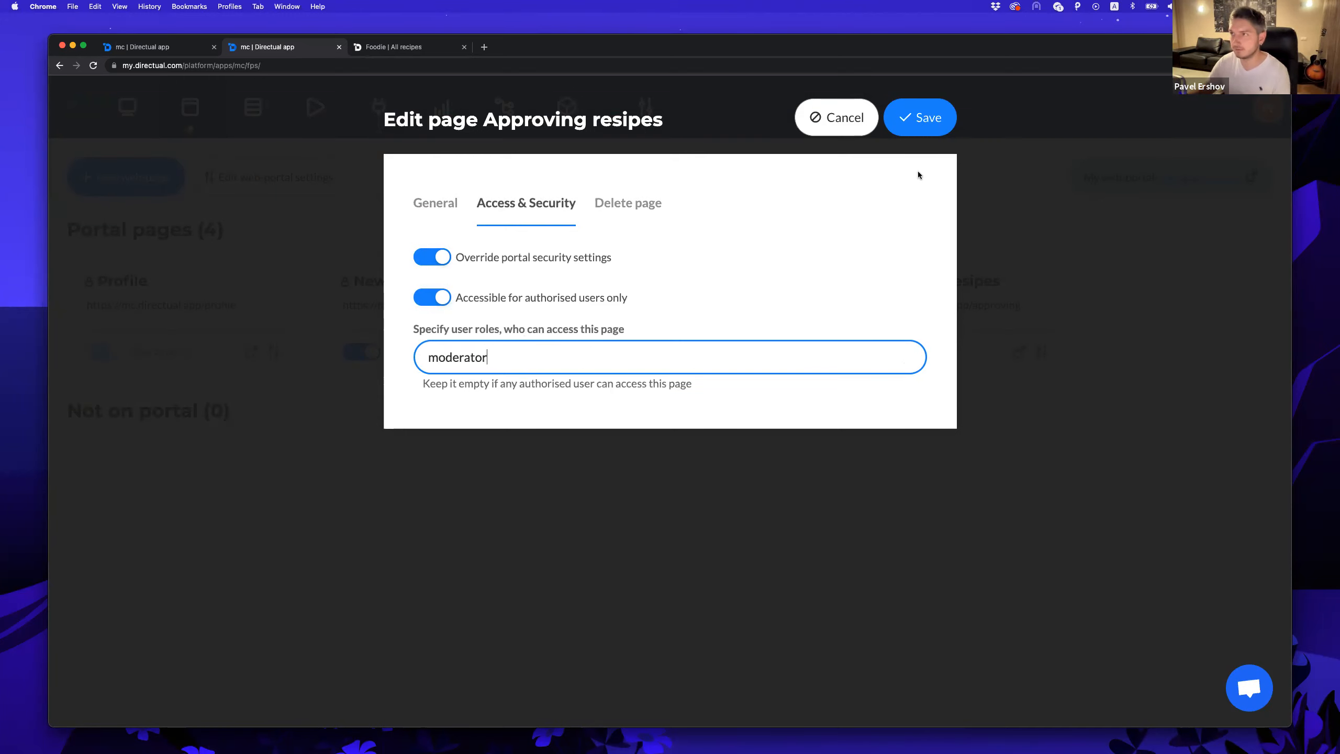
{"action": "left_click", "coordinate": [921, 117]}
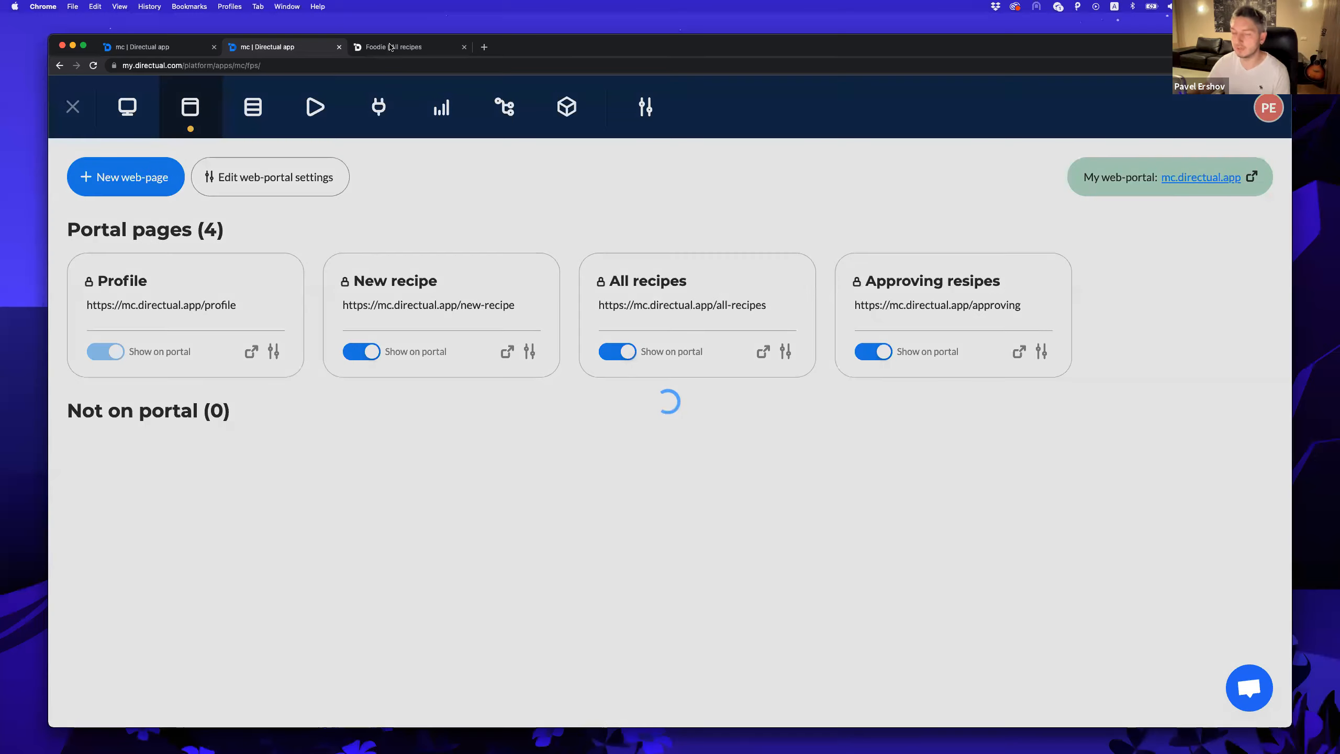
{"action": "left_click", "coordinate": [393, 47]}
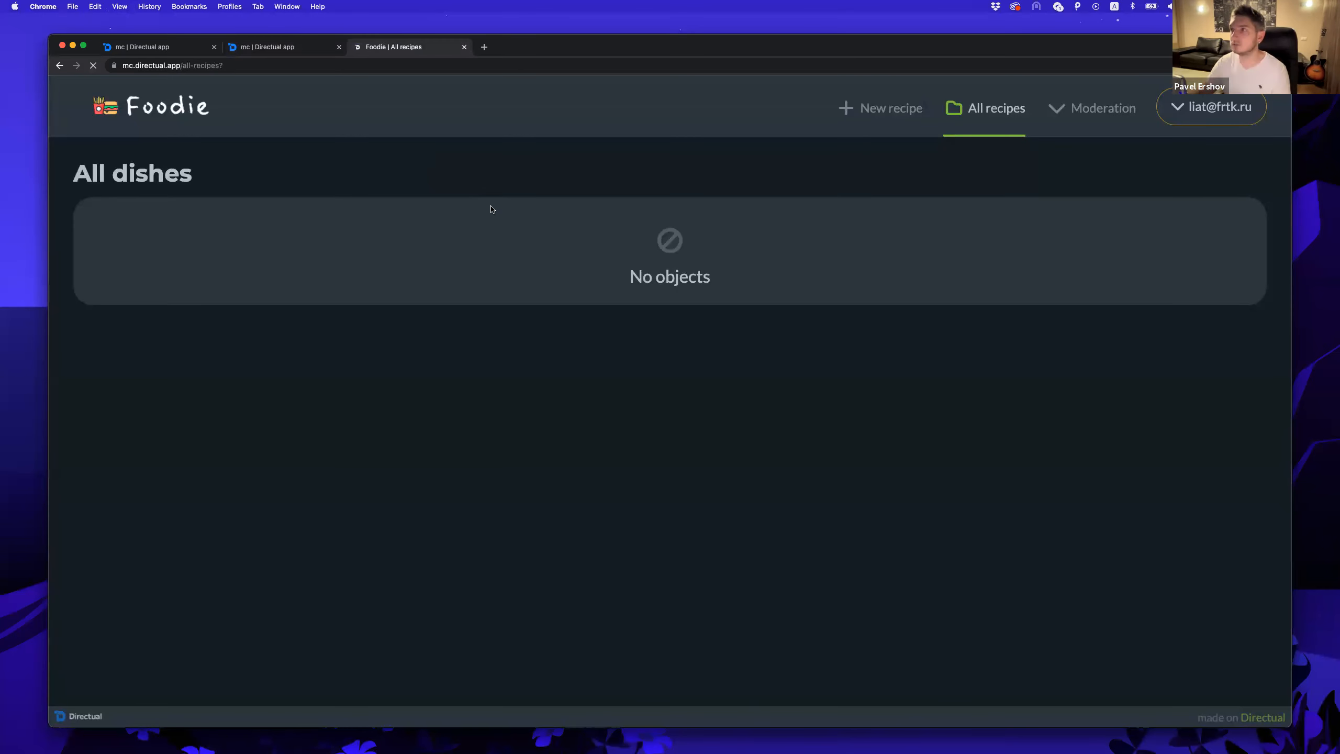
Give the logged-in user's App users record the moderator role and save.
{"action": "left_click", "coordinate": [262, 47]}
{"action": "left_click", "coordinate": [387, 47]}
{"action": "left_click", "coordinate": [290, 47]}
{"action": "left_click", "coordinate": [257, 110]}
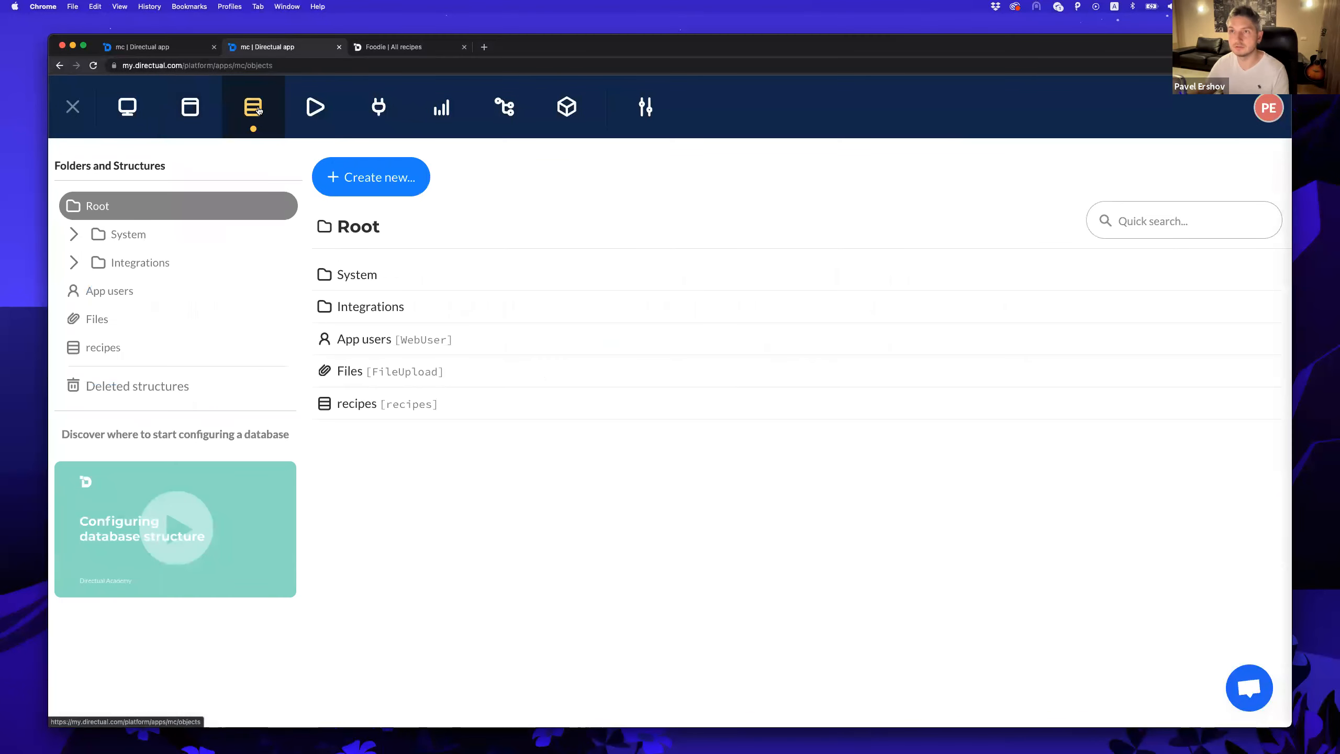
{"action": "left_click", "coordinate": [205, 295]}
{"action": "left_click", "coordinate": [407, 345]}
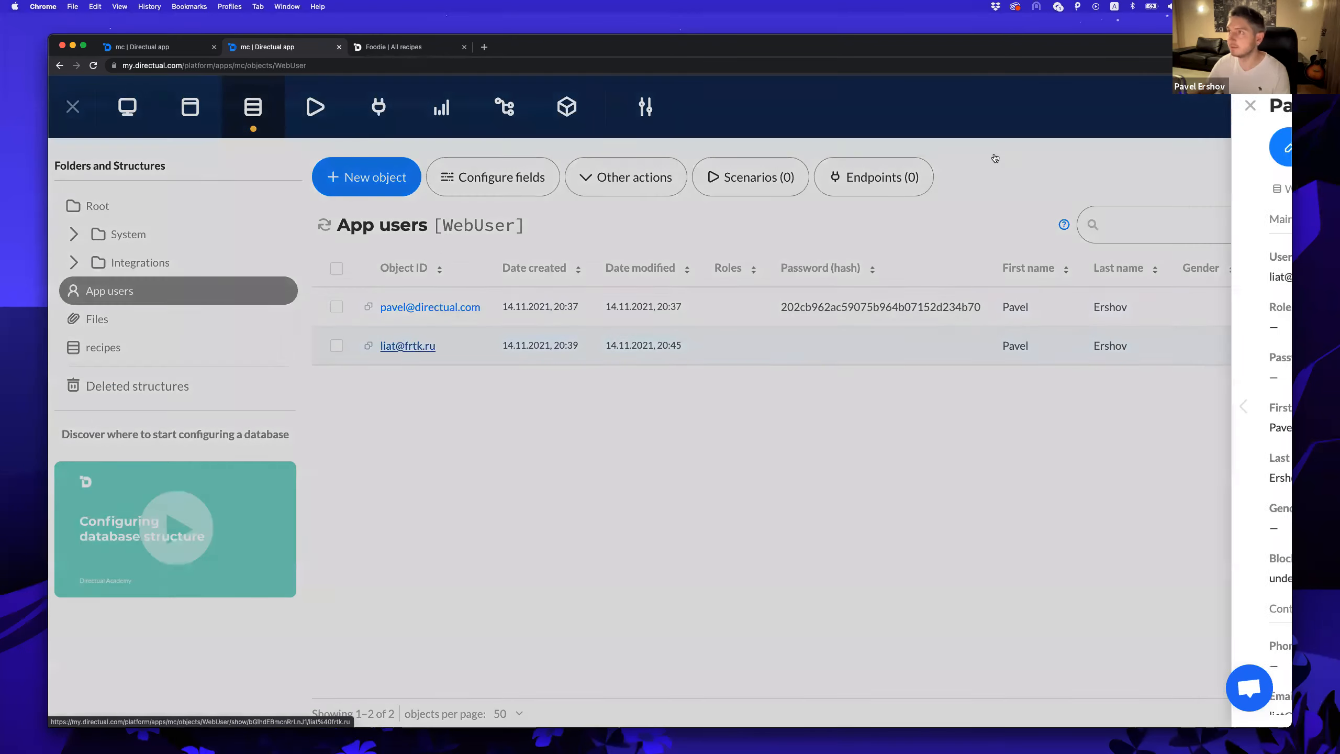
{"action": "left_click", "coordinate": [965, 147]}
{"action": "left_click", "coordinate": [978, 368]}
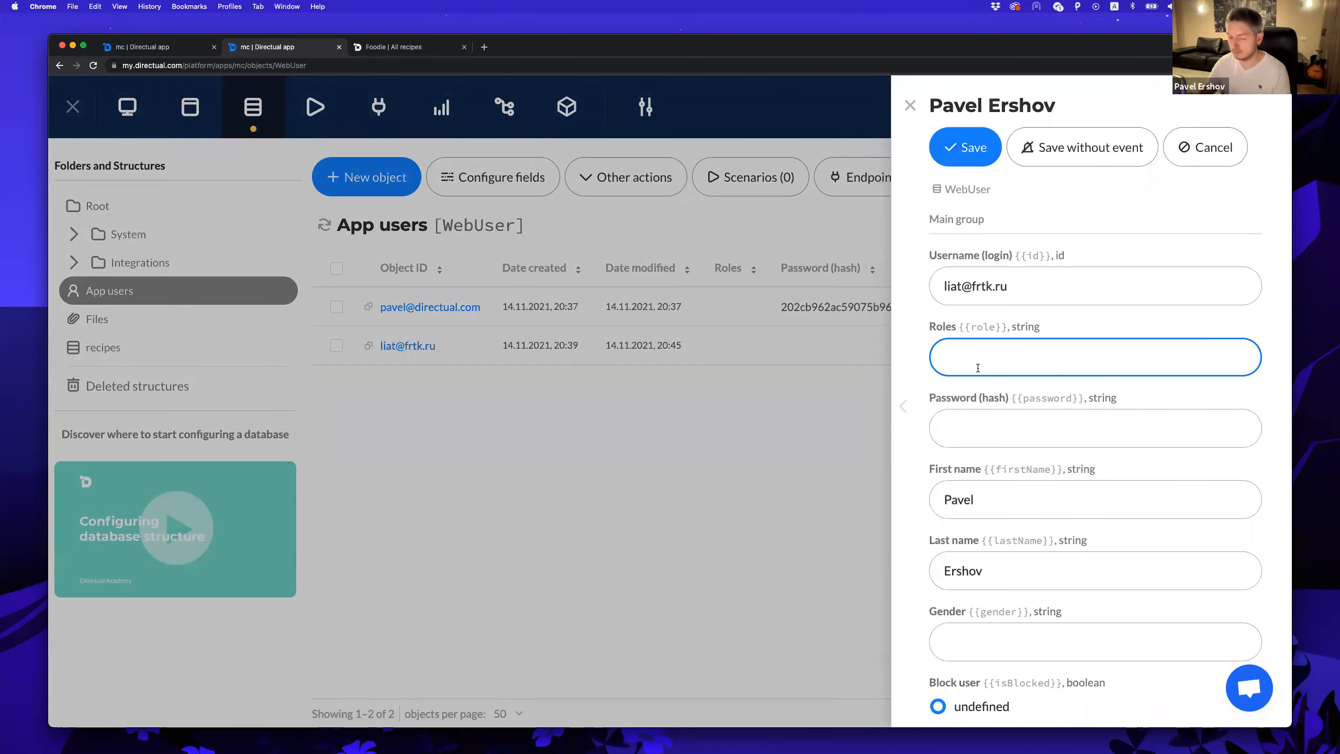
{"action": "type", "text": "moderator"}
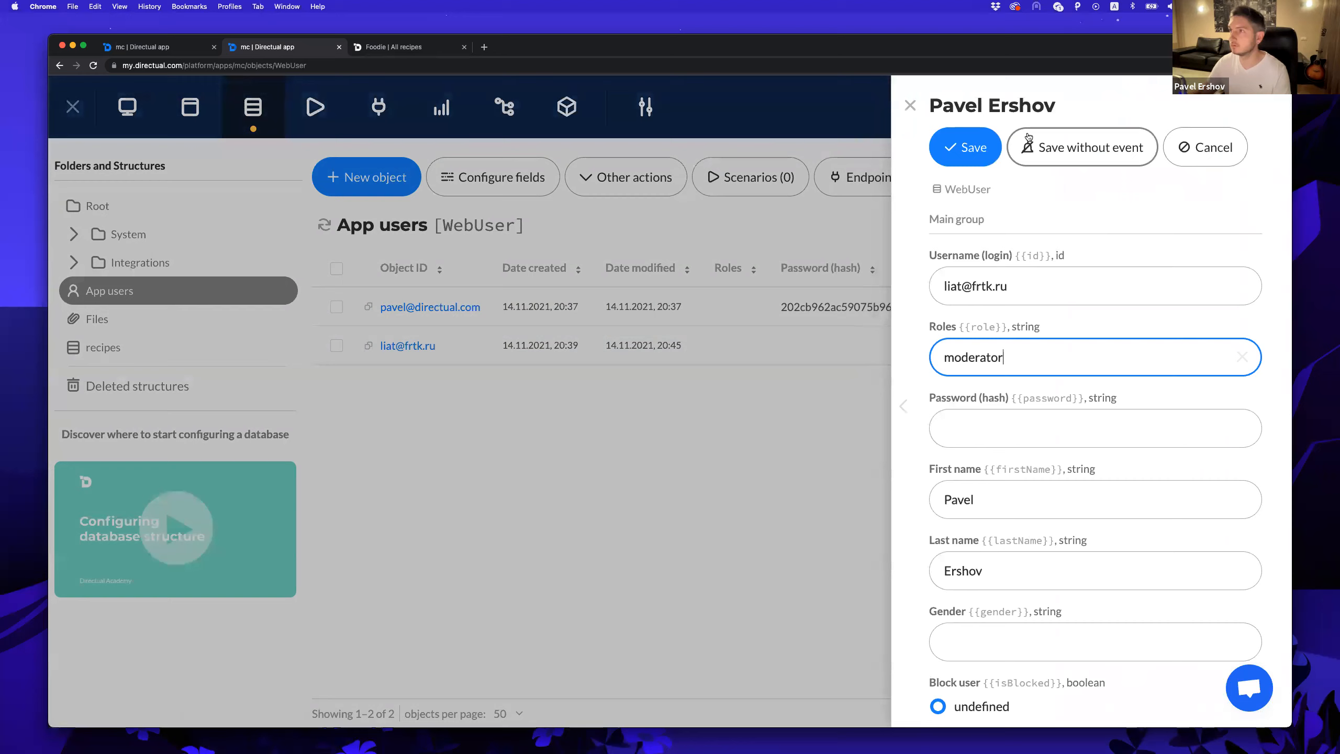
{"action": "left_click", "coordinate": [965, 147]}
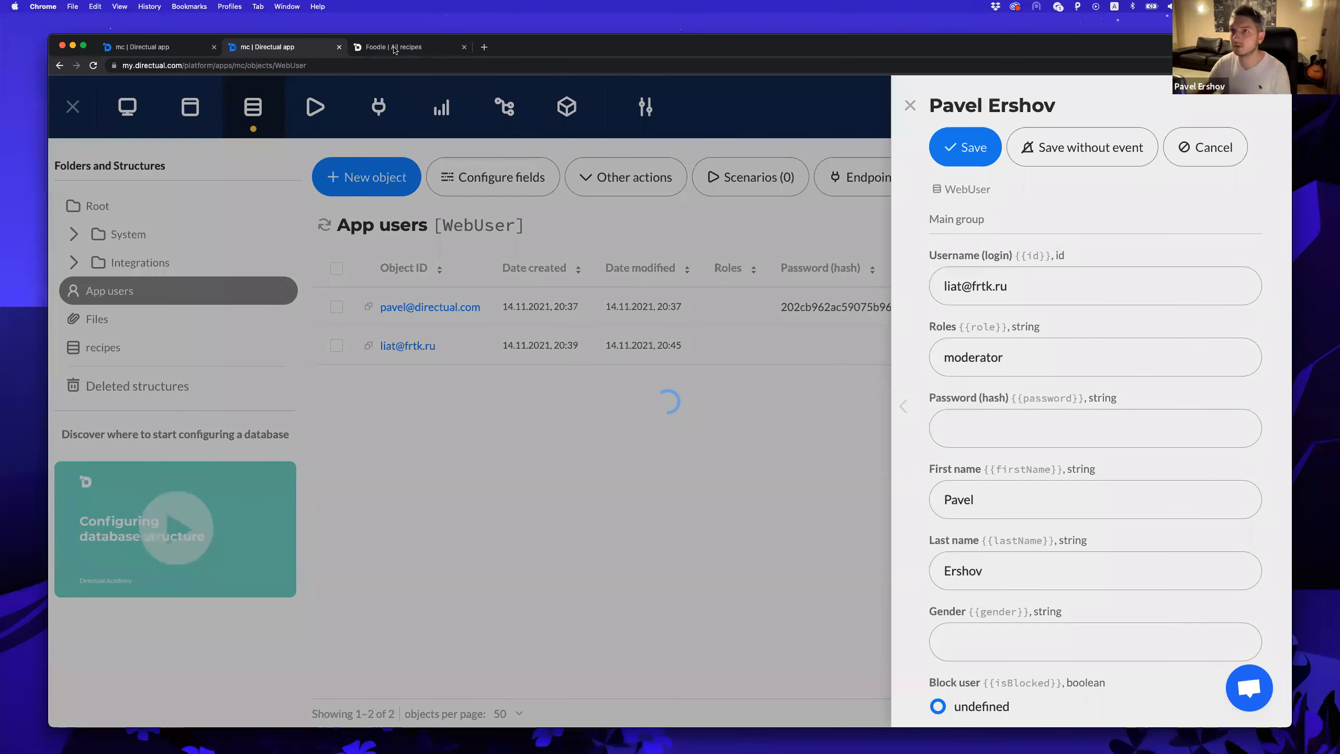
Open Moderation > Approving resipes in Foodie, then close the user record in Directual.
{"action": "left_click", "coordinate": [393, 48]}
{"action": "mouse_move", "coordinate": [1071, 140]}
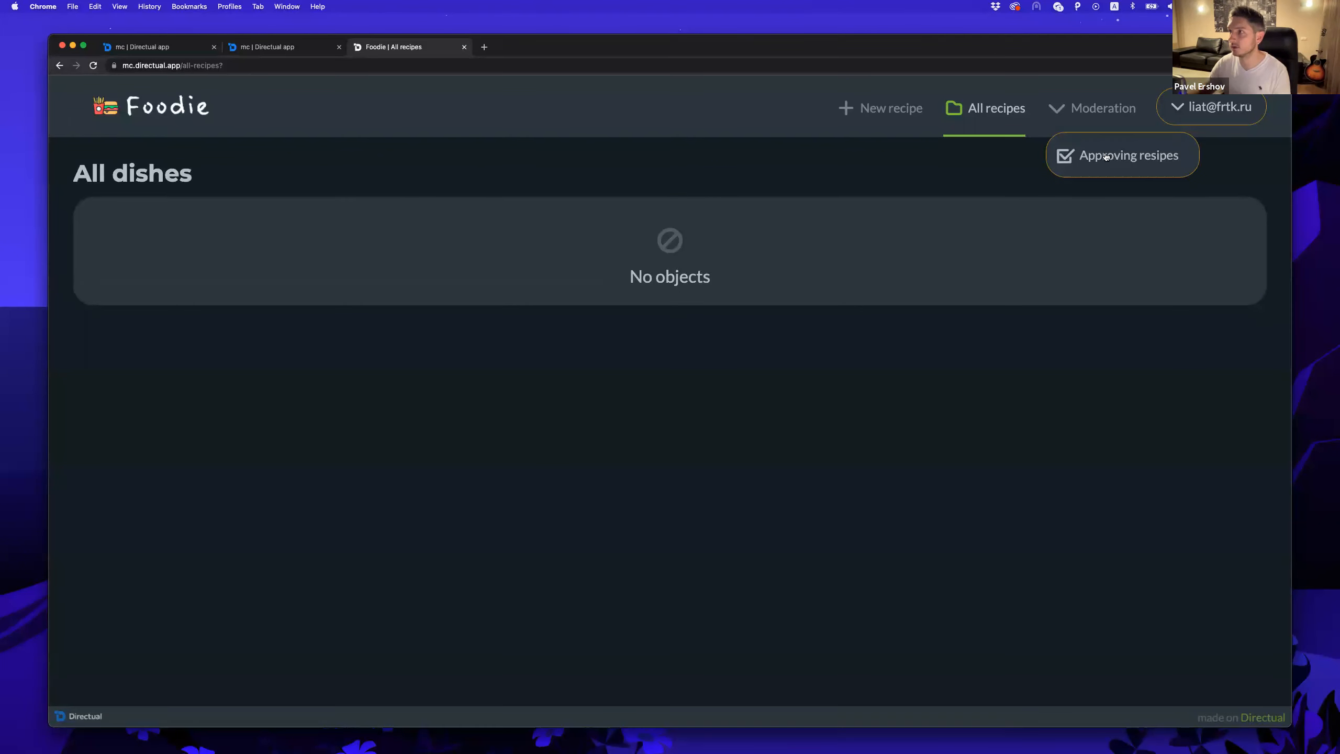
{"action": "left_click", "coordinate": [1103, 157]}
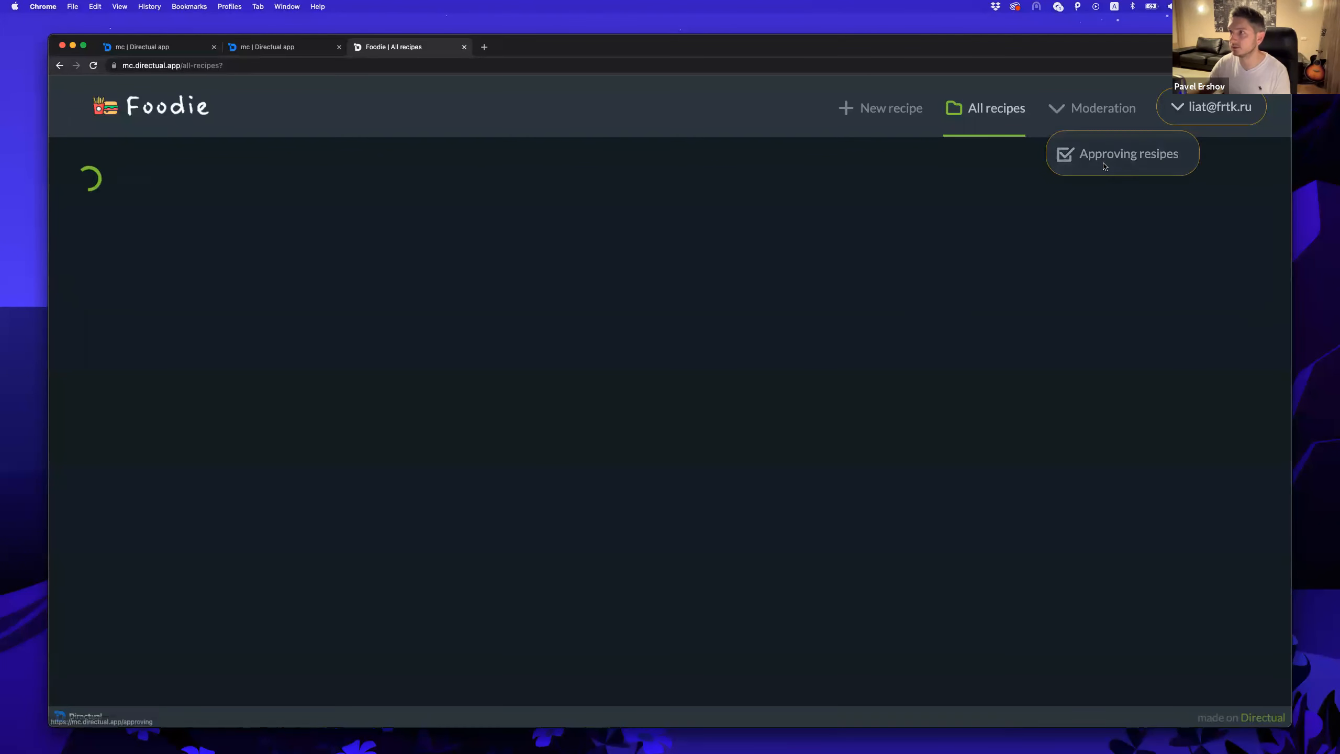
{"action": "left_click", "coordinate": [268, 49]}
{"action": "left_click", "coordinate": [519, 484]}
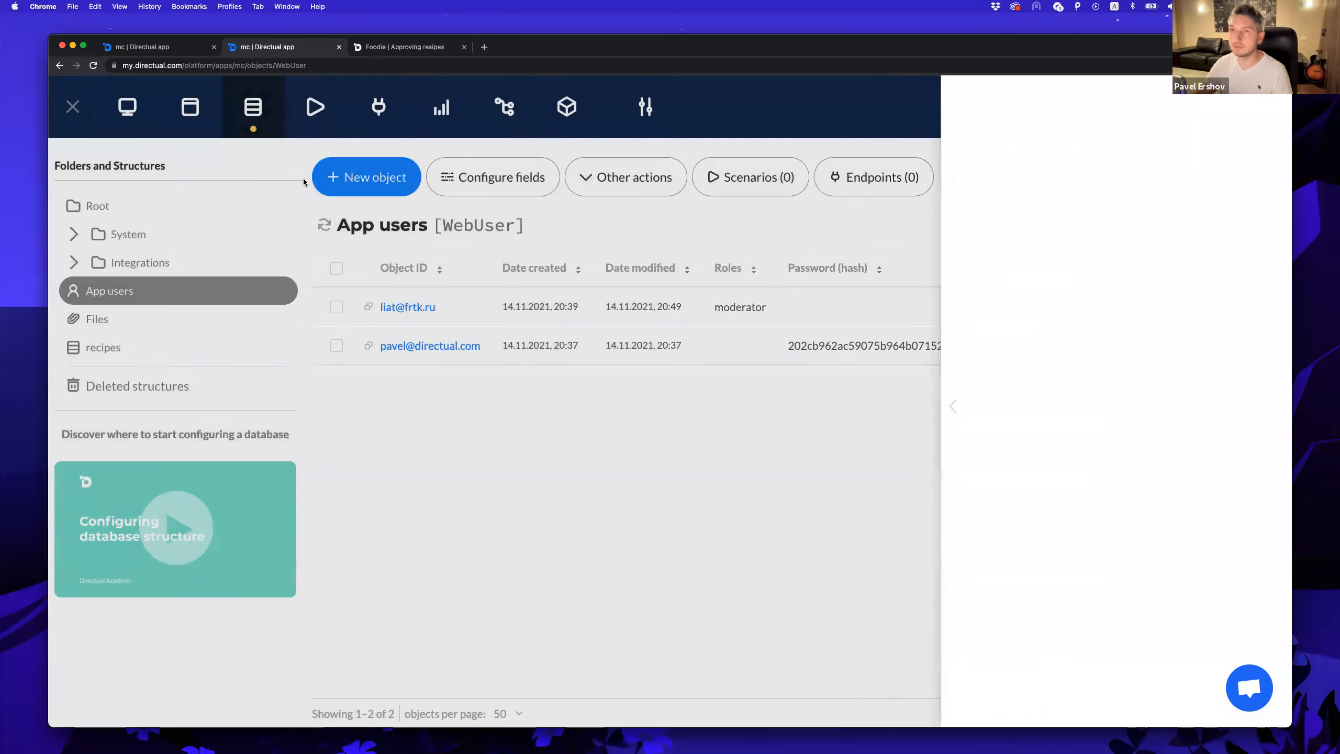
{"action": "left_click", "coordinate": [379, 108]}
Create an API endpoint on recipes named moderateRecipes with description 'Moderation'.
{"action": "left_click", "coordinate": [322, 181]}
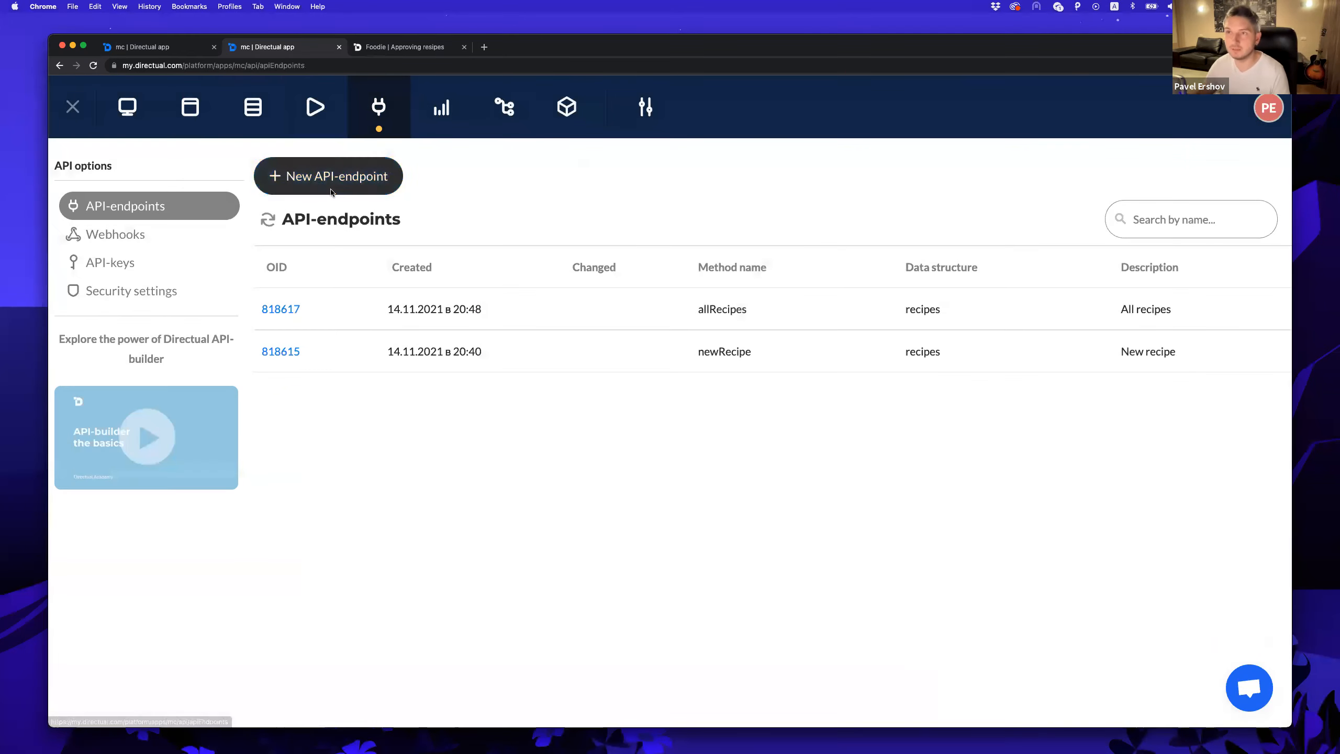
{"action": "left_click", "coordinate": [291, 283]}
{"action": "type", "text": "reci"}
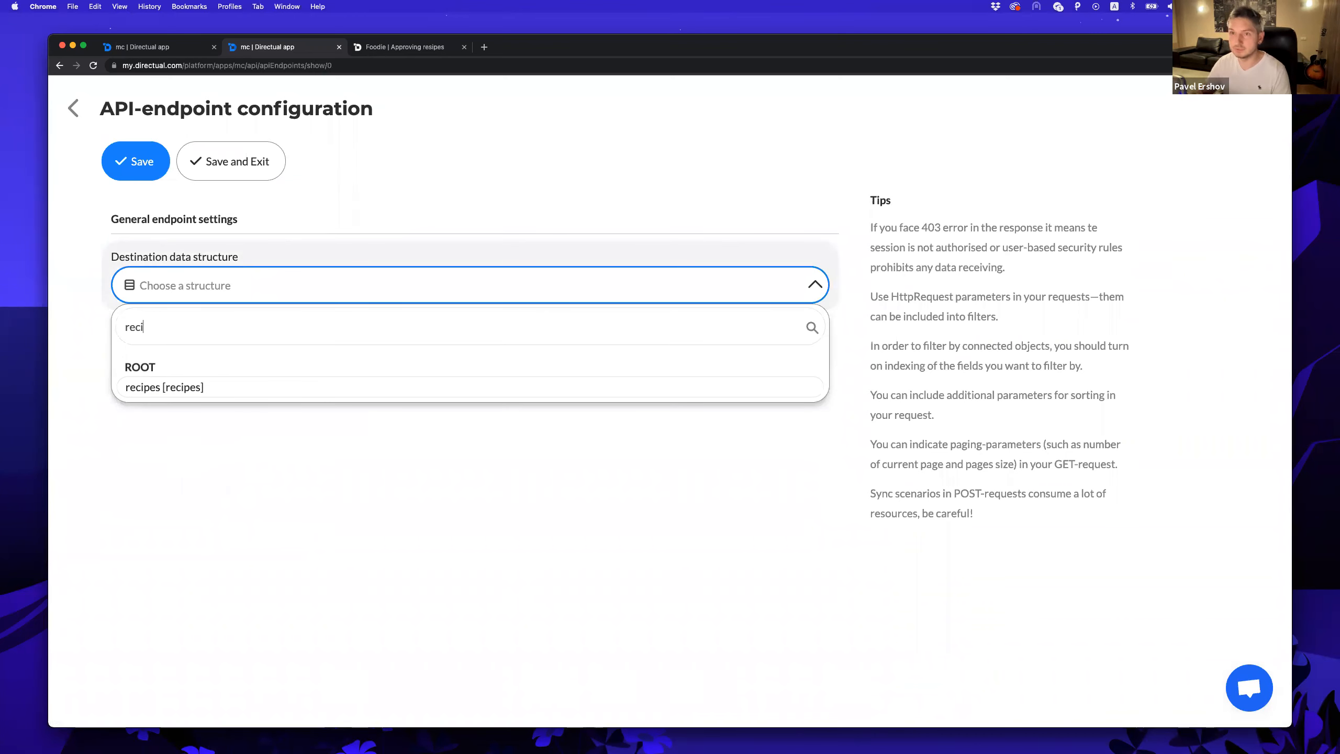
{"action": "left_click", "coordinate": [449, 384]}
{"action": "left_click", "coordinate": [419, 359]}
{"action": "type", "text": "moderate"}
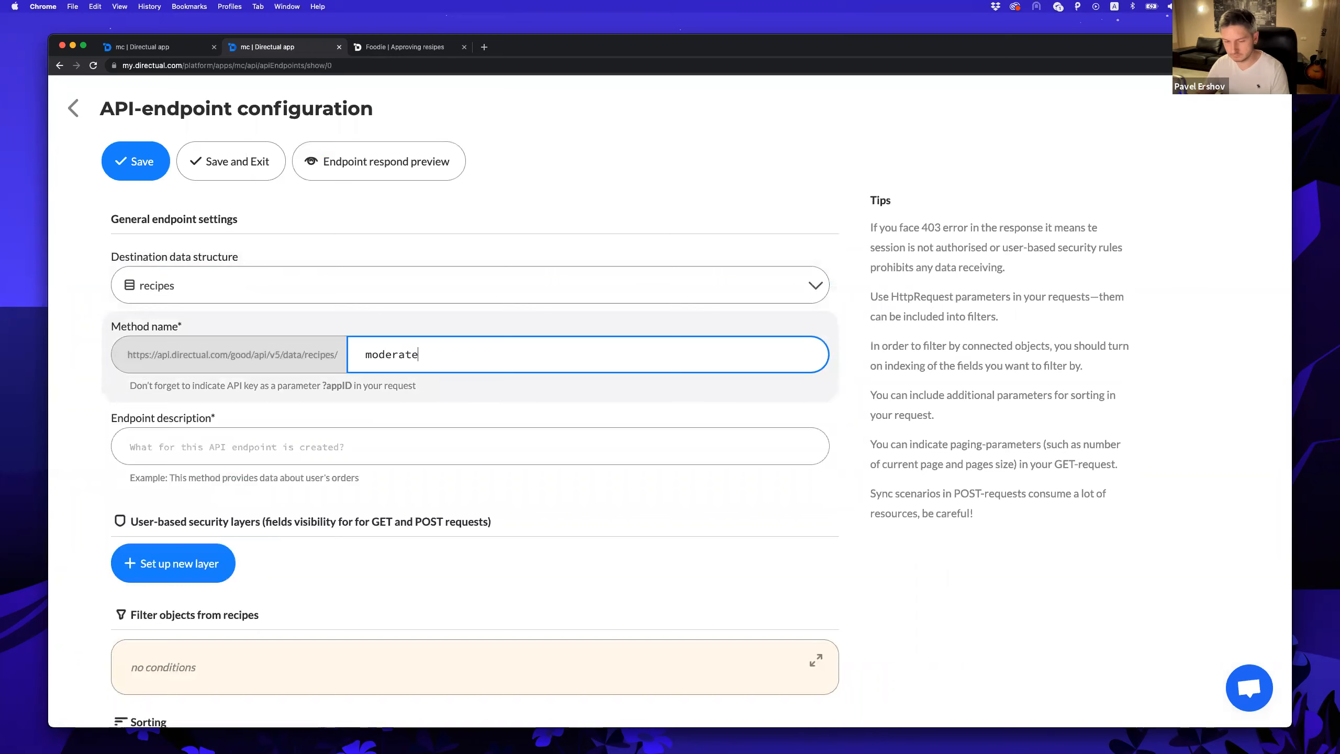
{"action": "type", "text": "Recipes"}
{"action": "left_click", "coordinate": [290, 438]}
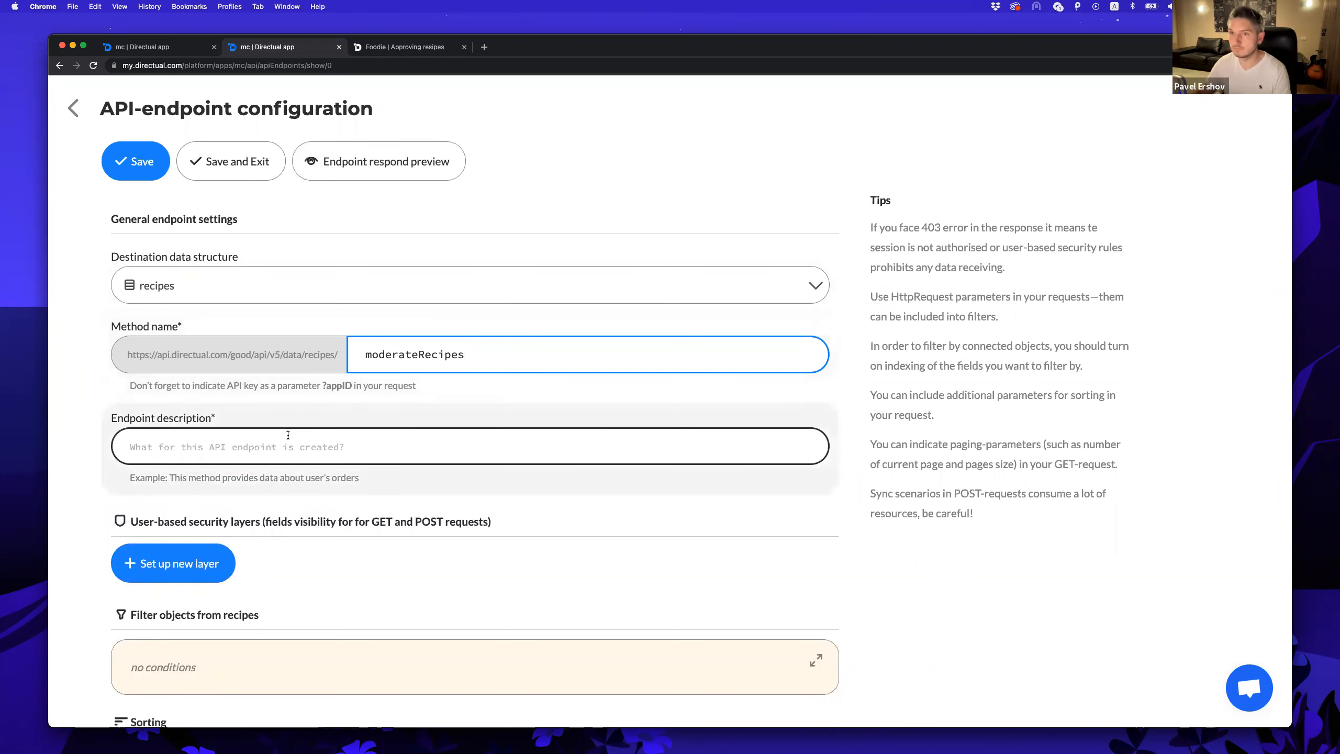
{"action": "type", "text": "Moxe"}
{"action": "key", "text": "BackSpace"}
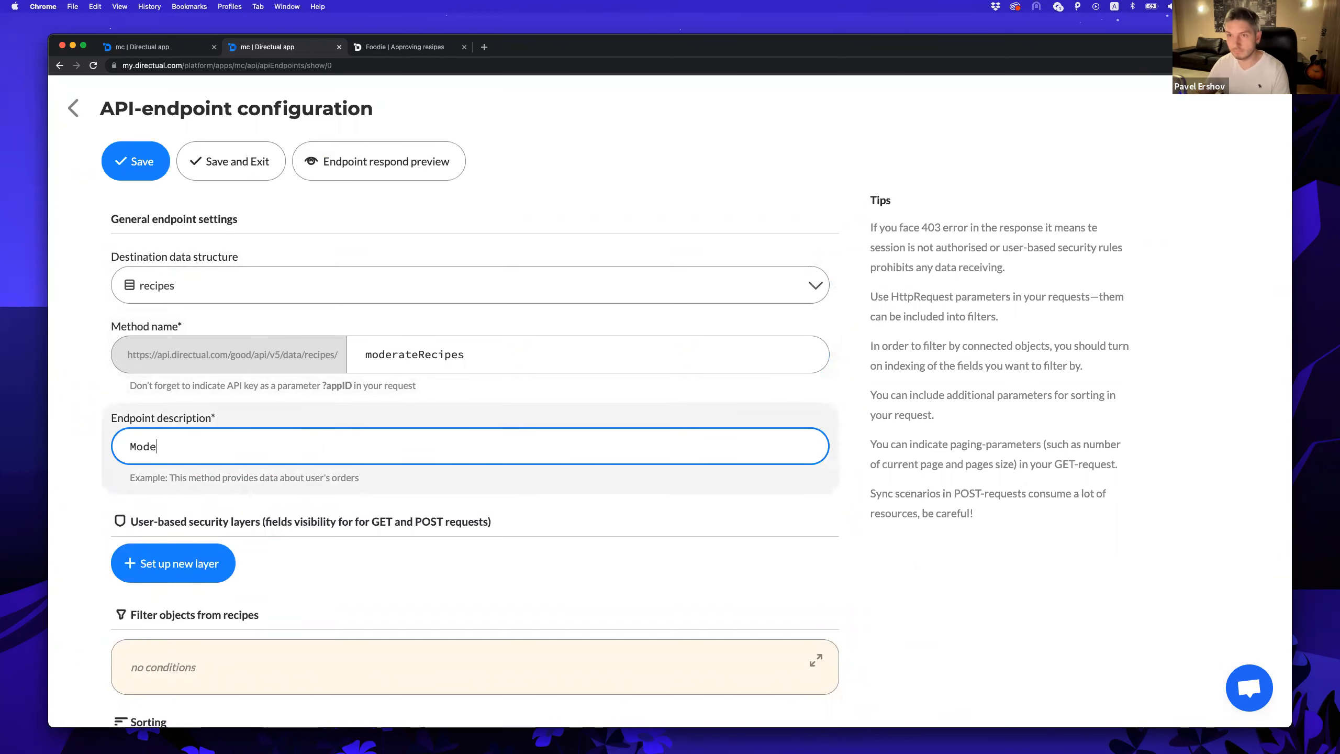
{"action": "type", "text": "deration"}
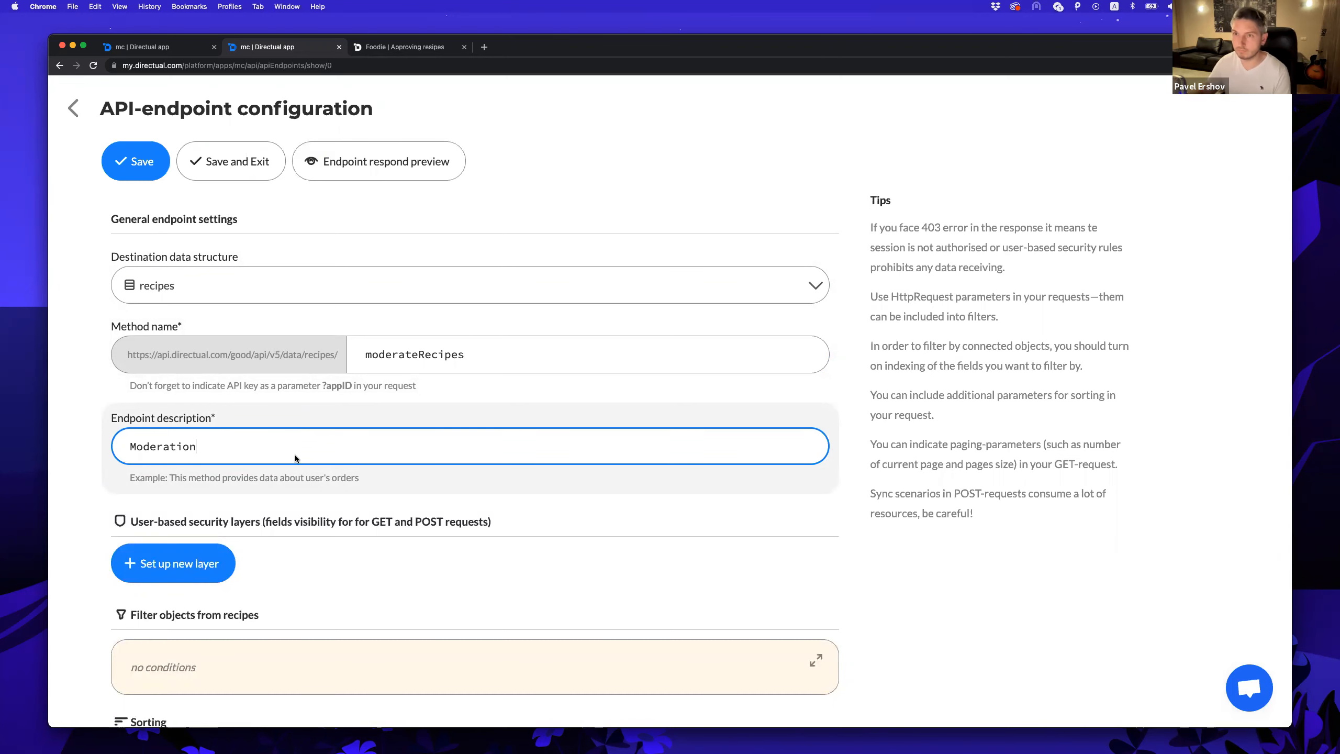
Add a security layer allowing only users whose role is like 'moderator'.
{"action": "scroll", "coordinate": [198, 490], "scroll_direction": "down", "scroll_amount": 2}
{"action": "left_click", "coordinate": [198, 490]}
{"action": "scroll", "coordinate": [198, 490], "scroll_direction": "down", "scroll_amount": 3}
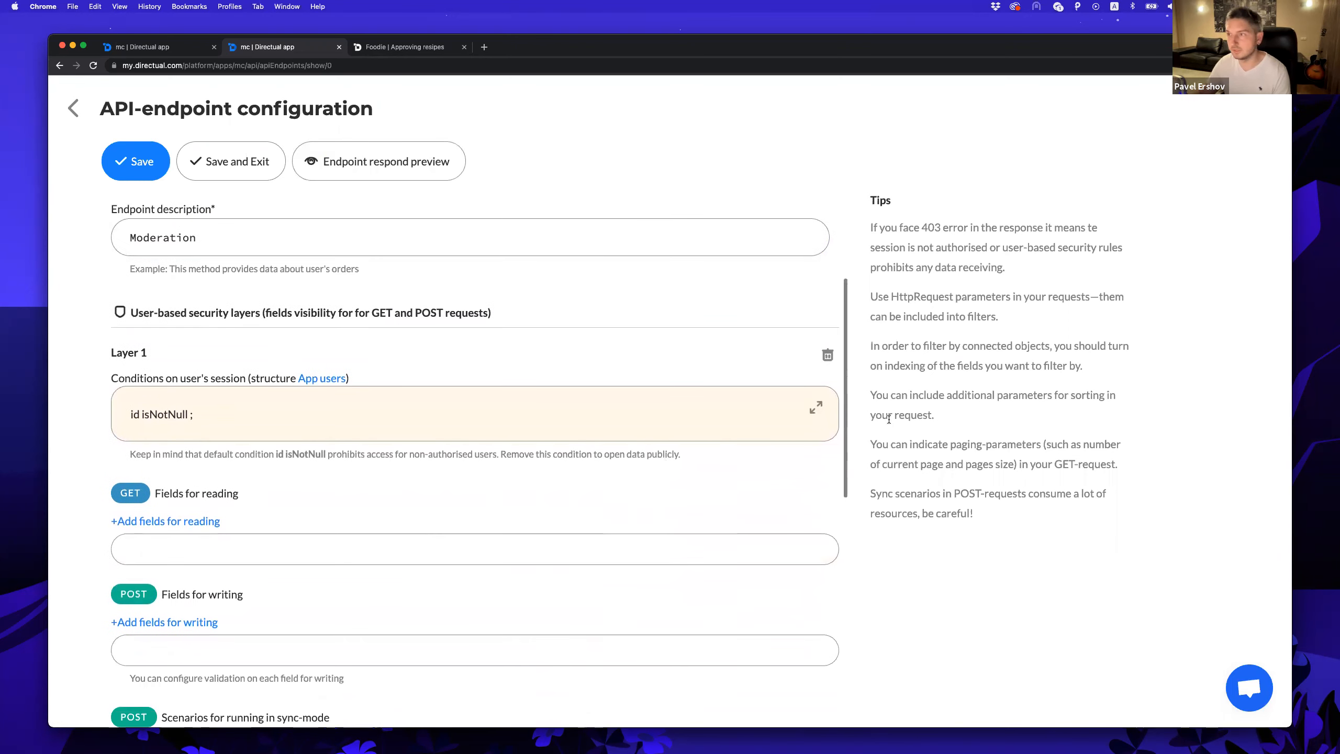
{"action": "left_click", "coordinate": [816, 407]}
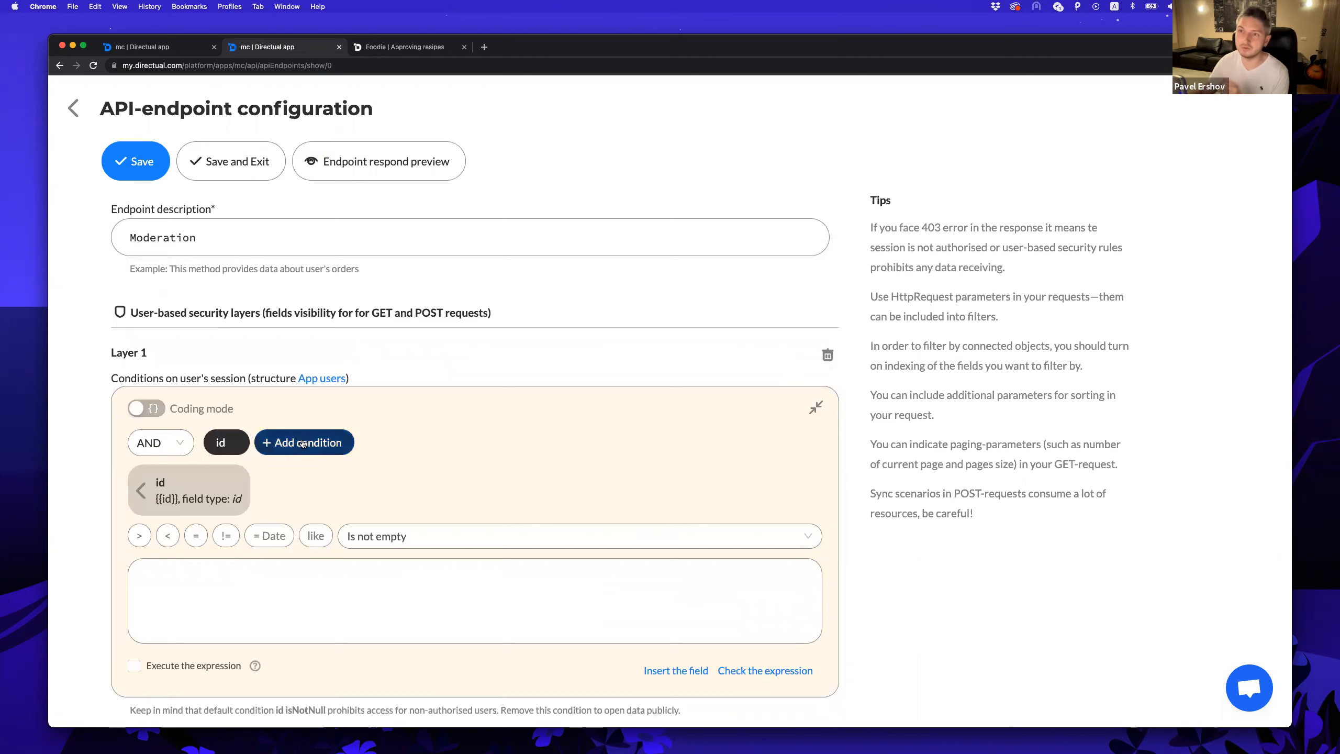
{"action": "left_click", "coordinate": [304, 443]}
{"action": "left_click", "coordinate": [204, 482]}
{"action": "type", "text": "rol"}
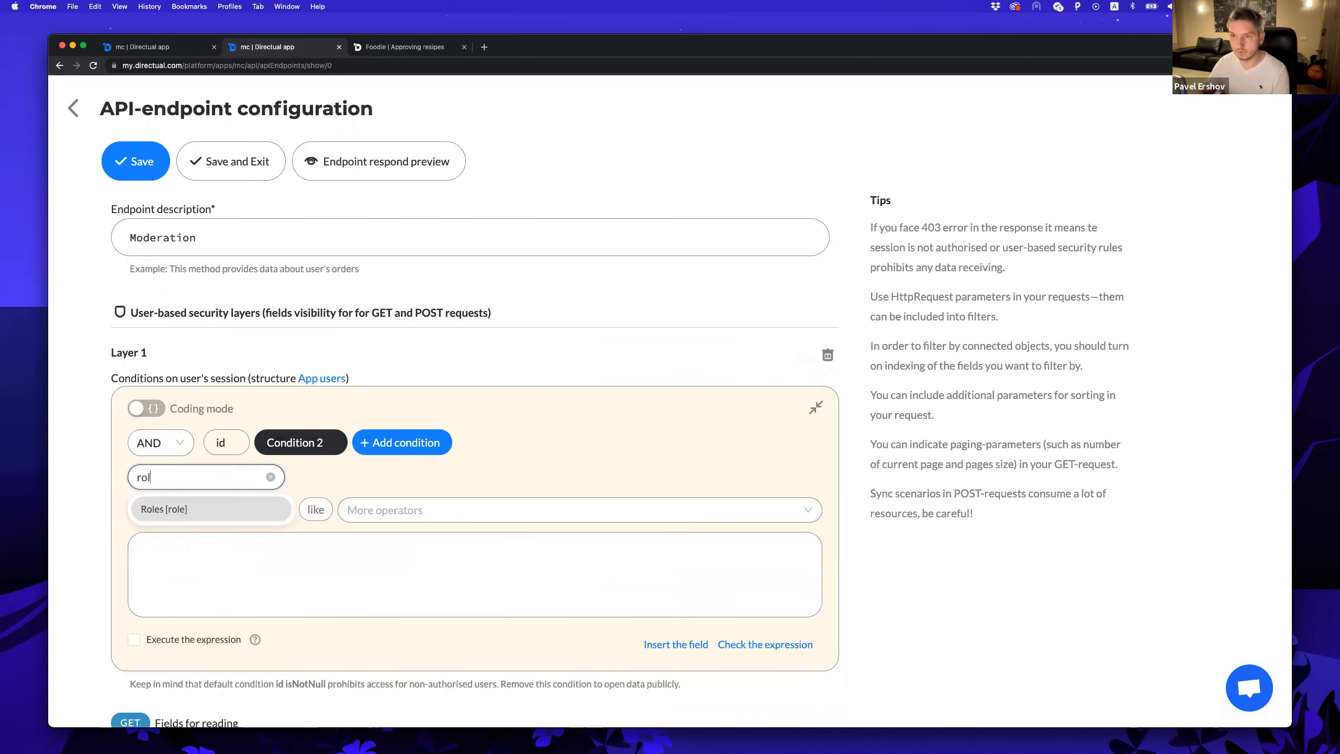
{"action": "key", "text": "Return"}
{"action": "left_click", "coordinate": [316, 536]}
{"action": "left_click", "coordinate": [263, 575]}
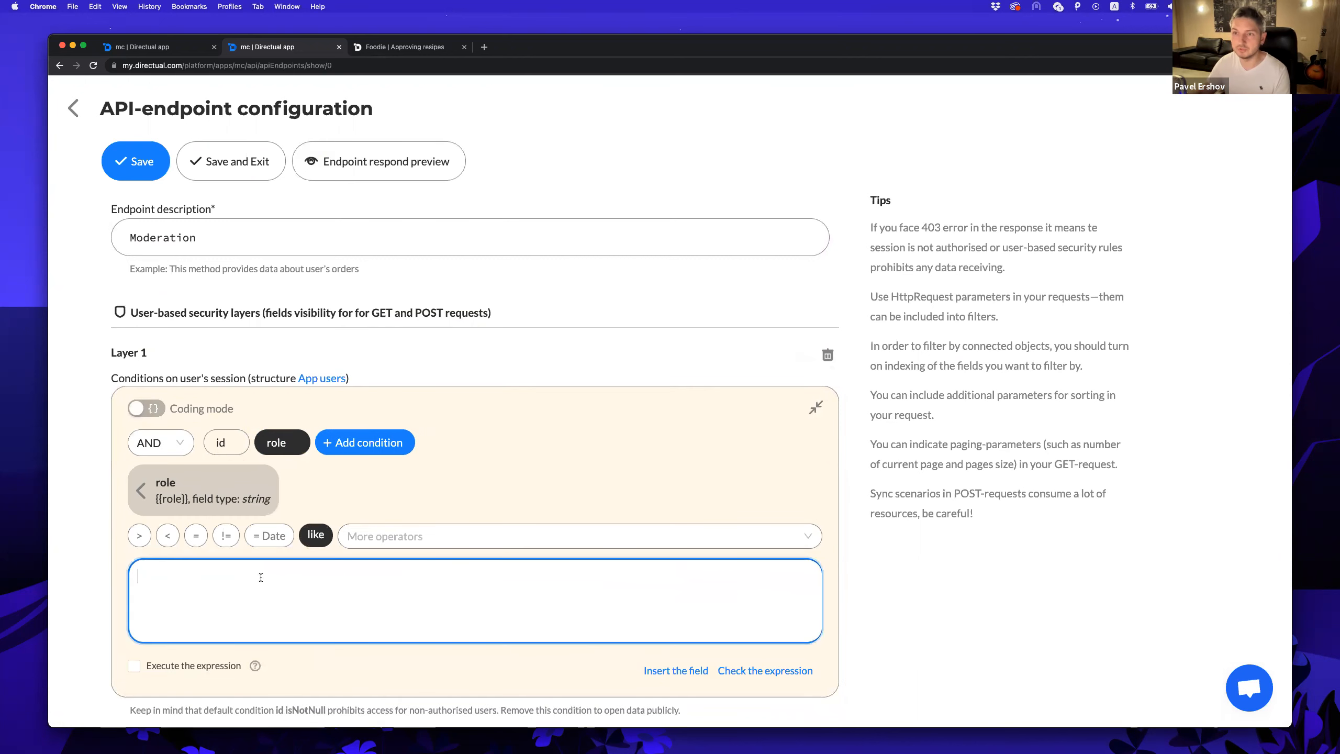
{"action": "type", "text": "more"}
{"action": "key", "text": "BackSpace"}
{"action": "key", "text": "BackSpace"}
{"action": "type", "text": "d"}
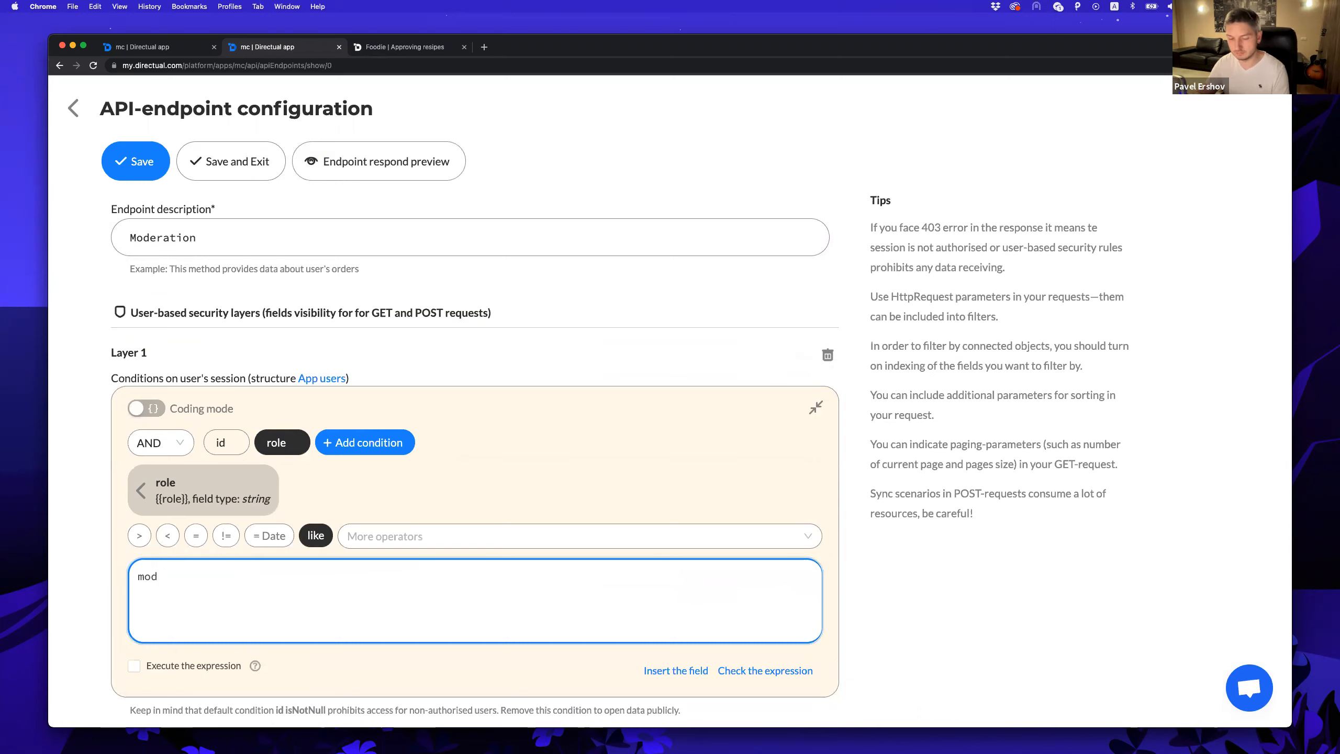
{"action": "type", "text": "erator"}
{"action": "left_click", "coordinate": [94, 542]}
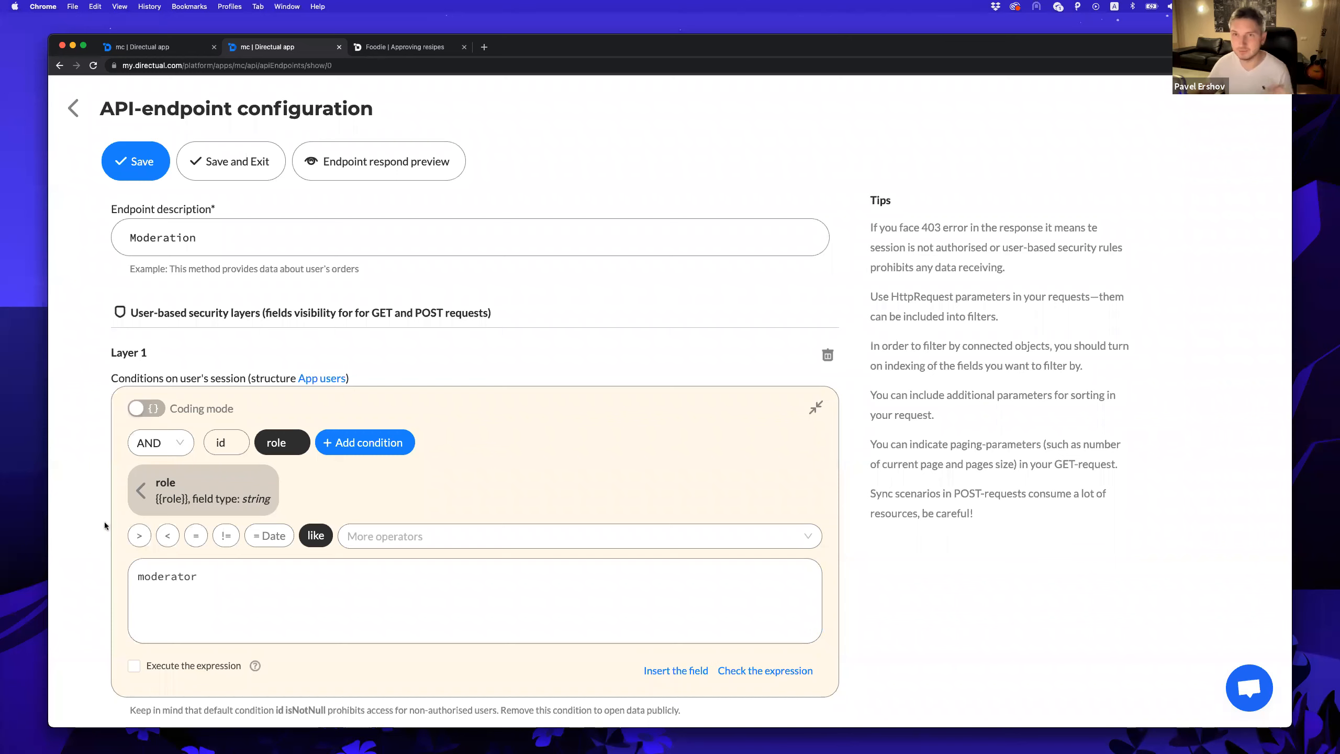
Choose the readable fields, including the author's firstName and id.
{"action": "scroll", "coordinate": [118, 470], "scroll_direction": "down", "scroll_amount": 4}
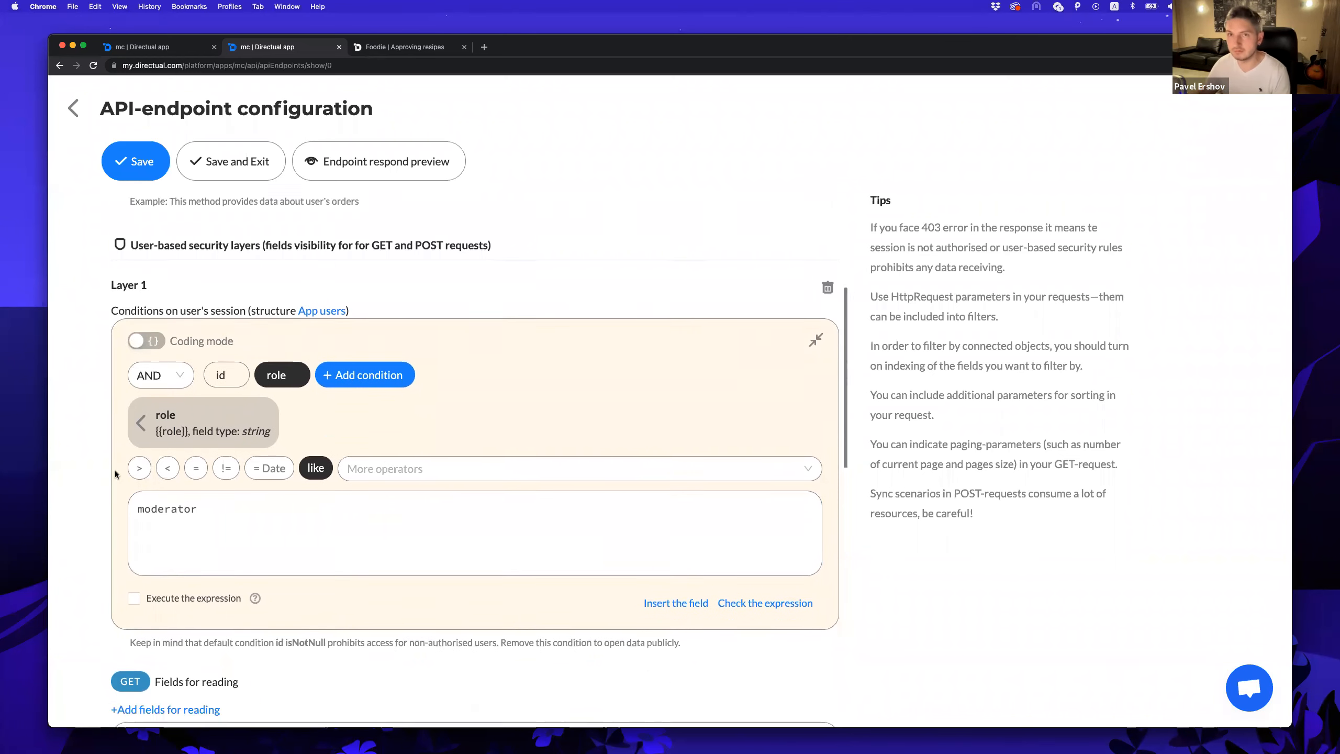
{"action": "scroll", "coordinate": [100, 460], "scroll_direction": "down", "scroll_amount": 3}
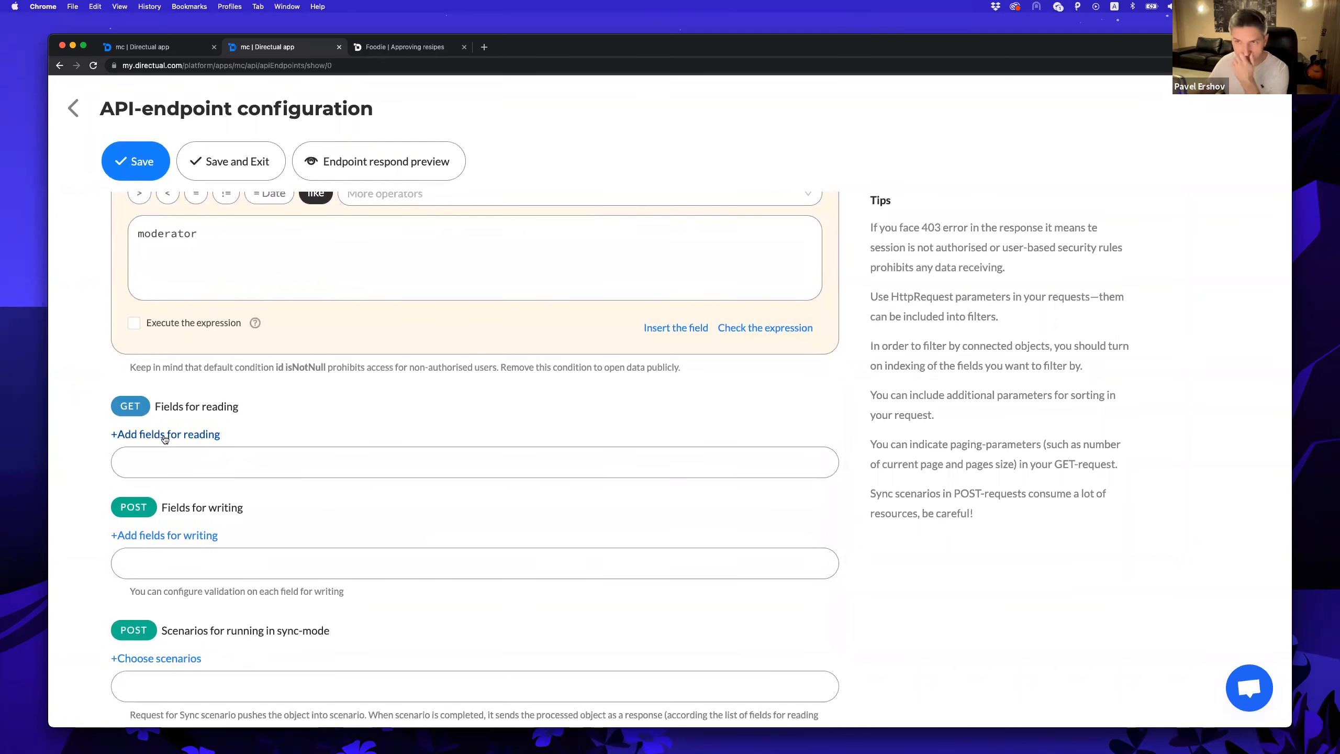
{"action": "left_click", "coordinate": [158, 434]}
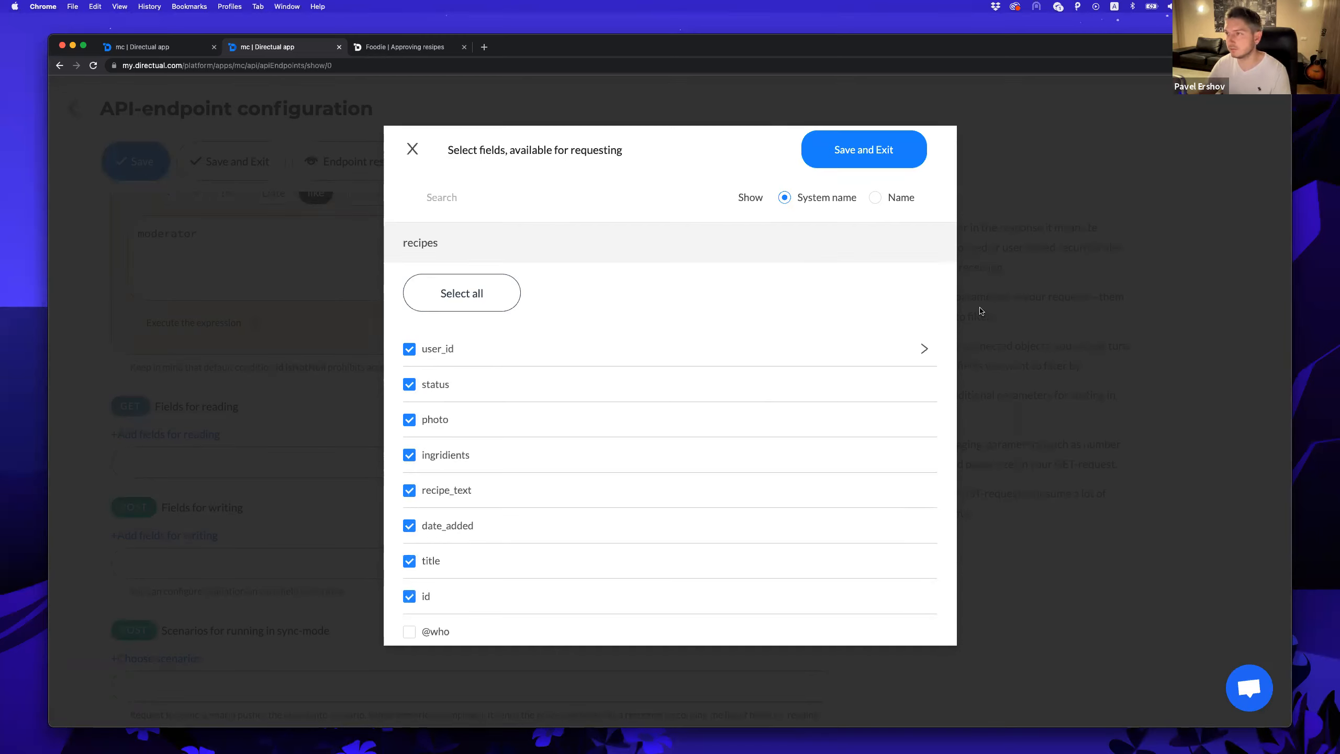
{"action": "left_click", "coordinate": [924, 348]}
{"action": "scroll", "coordinate": [500, 448], "scroll_direction": "down", "scroll_amount": 4}
{"action": "left_click", "coordinate": [437, 483]}
{"action": "left_click", "coordinate": [409, 520]}
{"action": "scroll", "coordinate": [422, 433], "scroll_direction": "up", "scroll_amount": 4}
{"action": "left_click", "coordinate": [410, 349]}
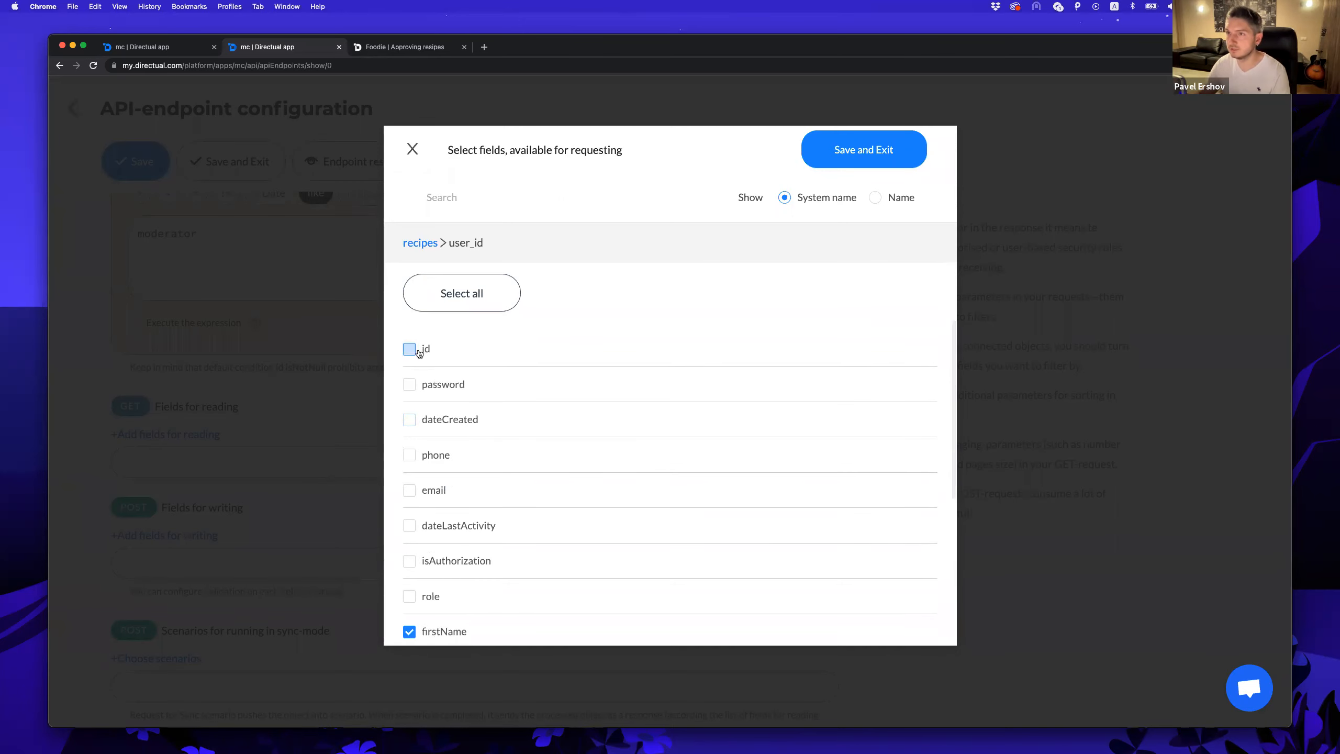
{"action": "left_click", "coordinate": [419, 243]}
{"action": "left_click", "coordinate": [880, 154]}
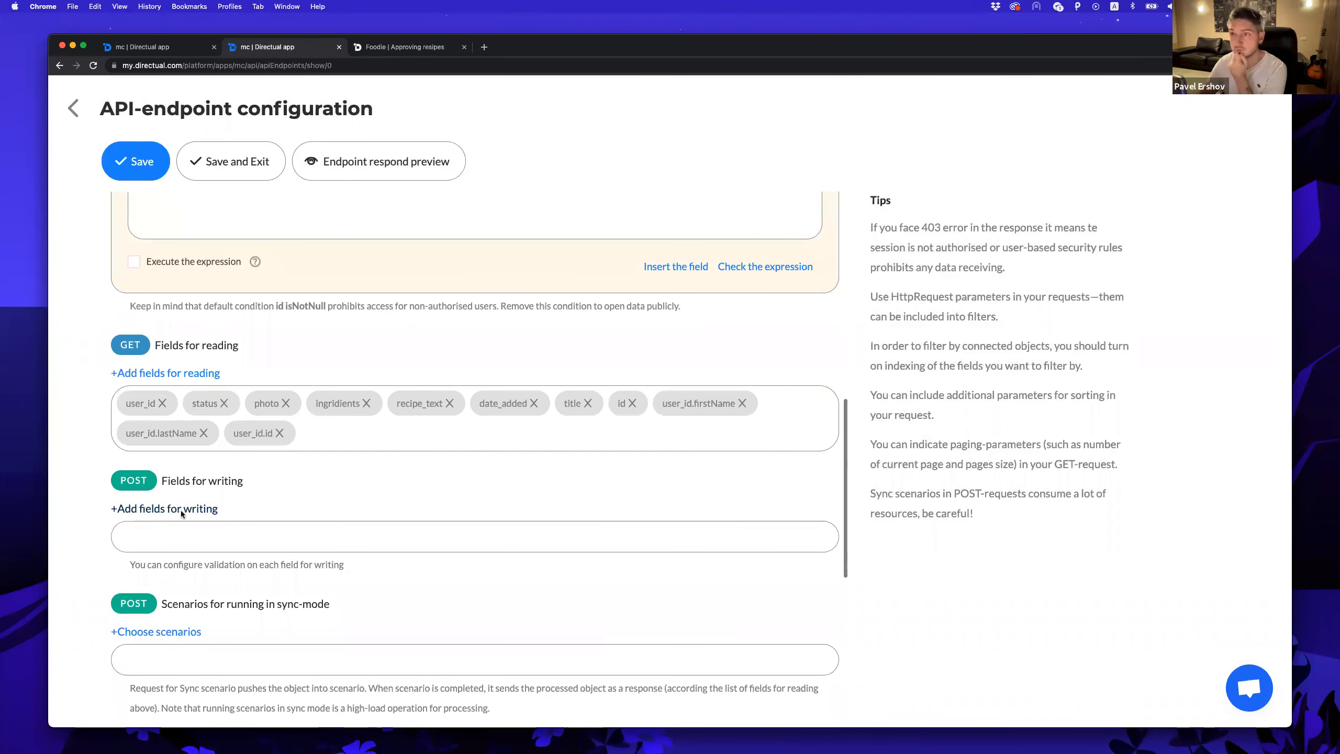
Make status, recipe_text and title writable, then save the moderateRecipes endpoint.
{"action": "left_click", "coordinate": [182, 508]}
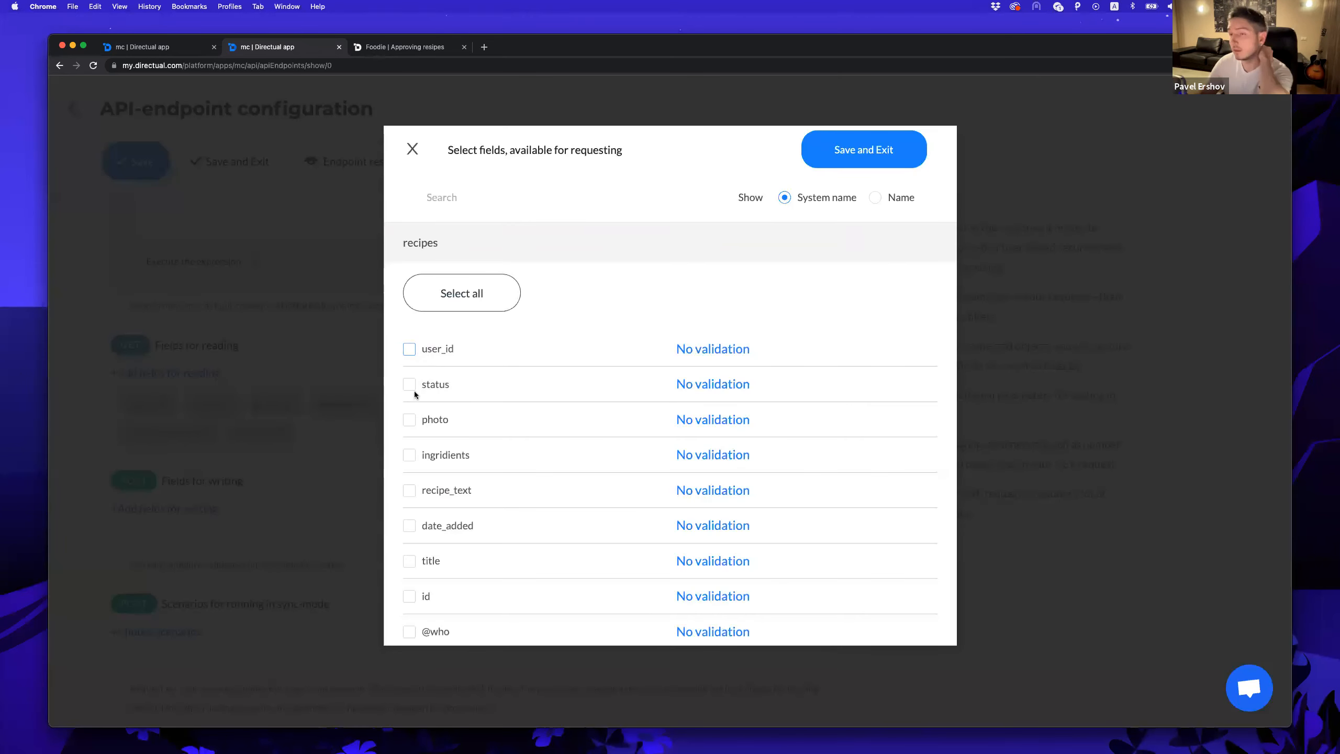
{"action": "left_click", "coordinate": [409, 385]}
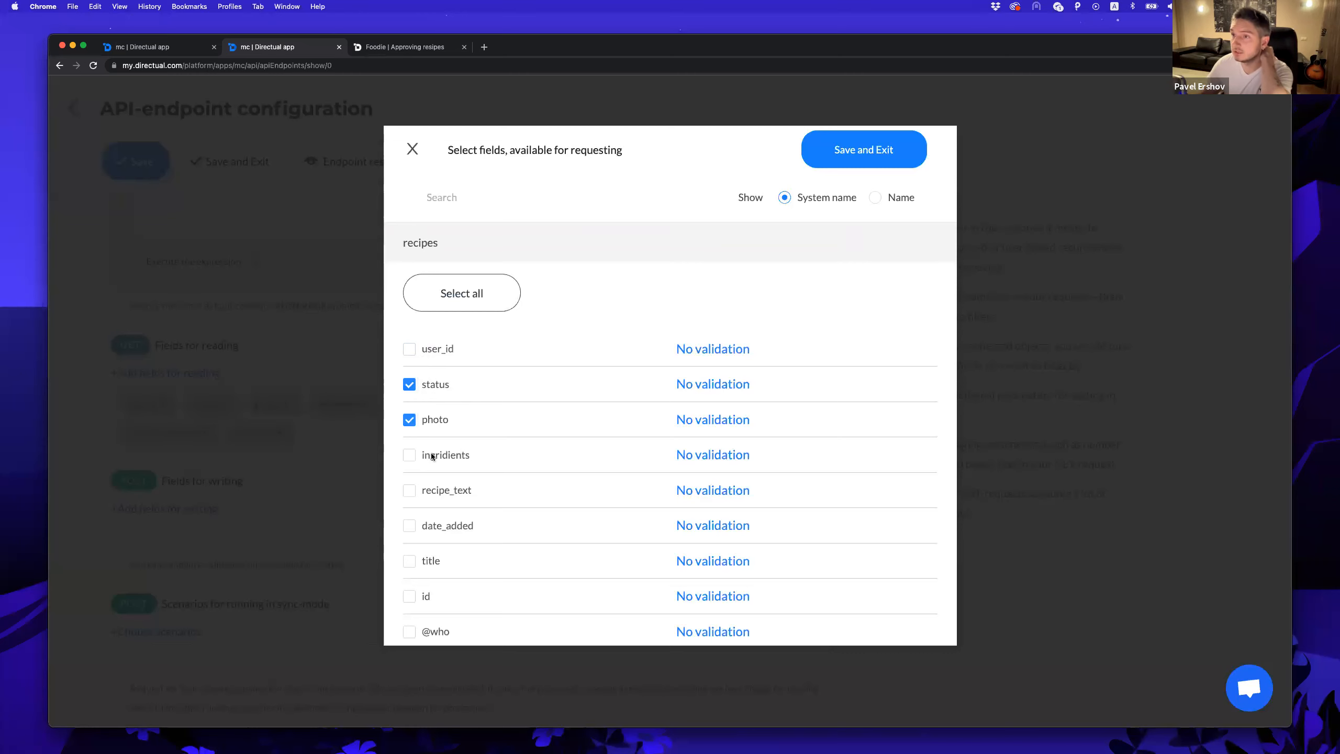
{"action": "left_click", "coordinate": [441, 491]}
{"action": "scroll", "coordinate": [433, 481], "scroll_direction": "down", "scroll_amount": 2}
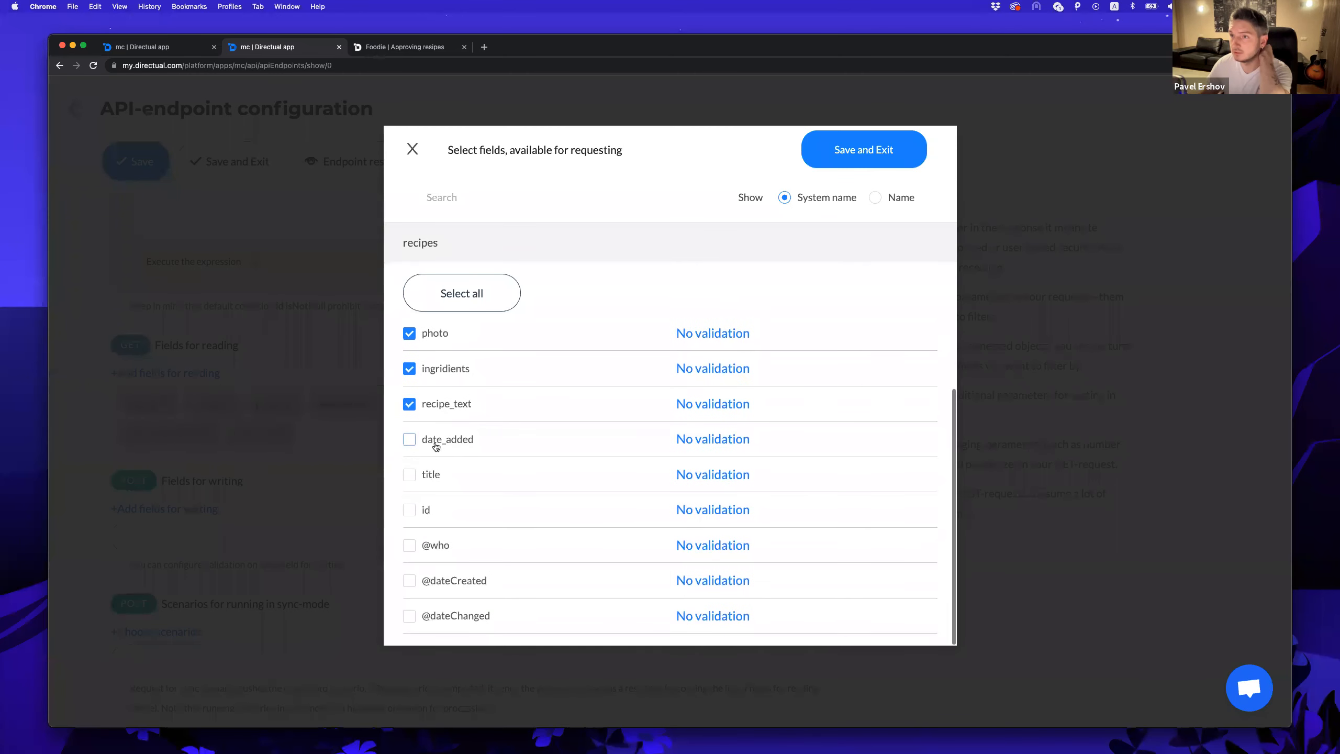
{"action": "left_click", "coordinate": [432, 478]}
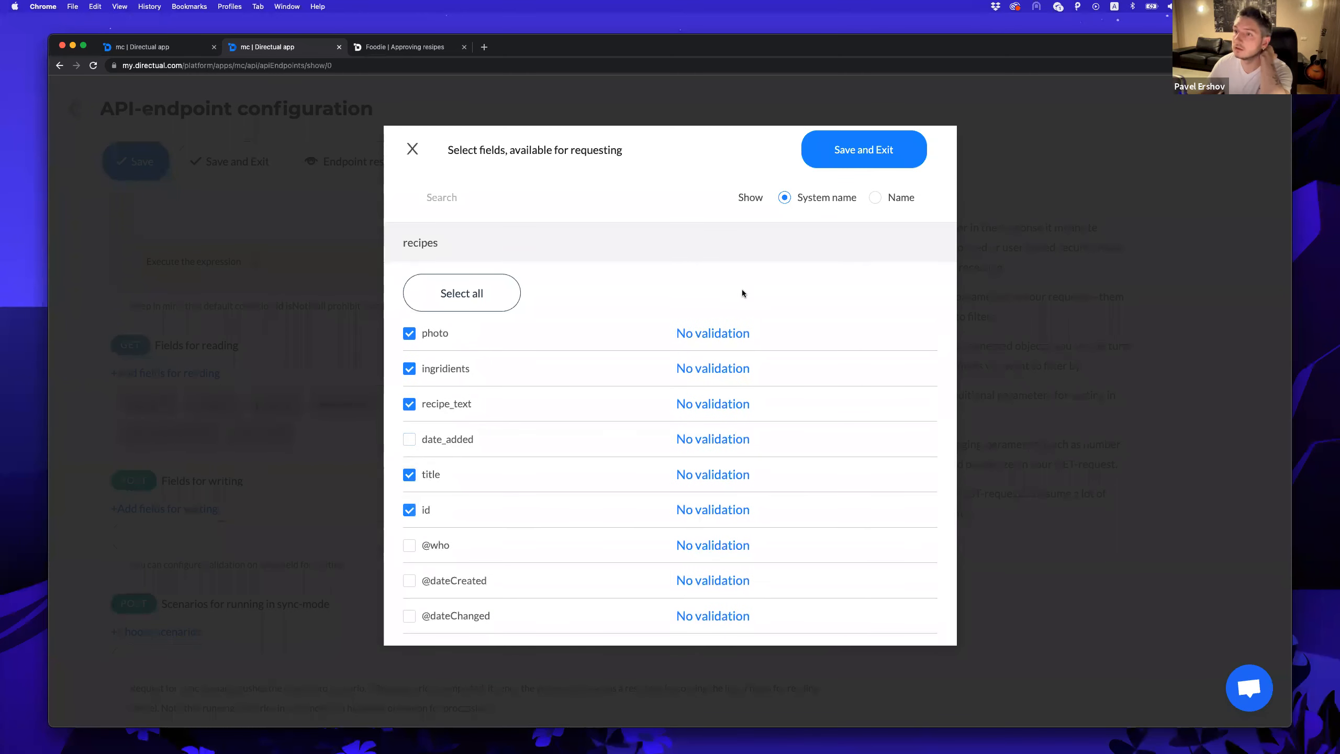
{"action": "left_click", "coordinate": [864, 149]}
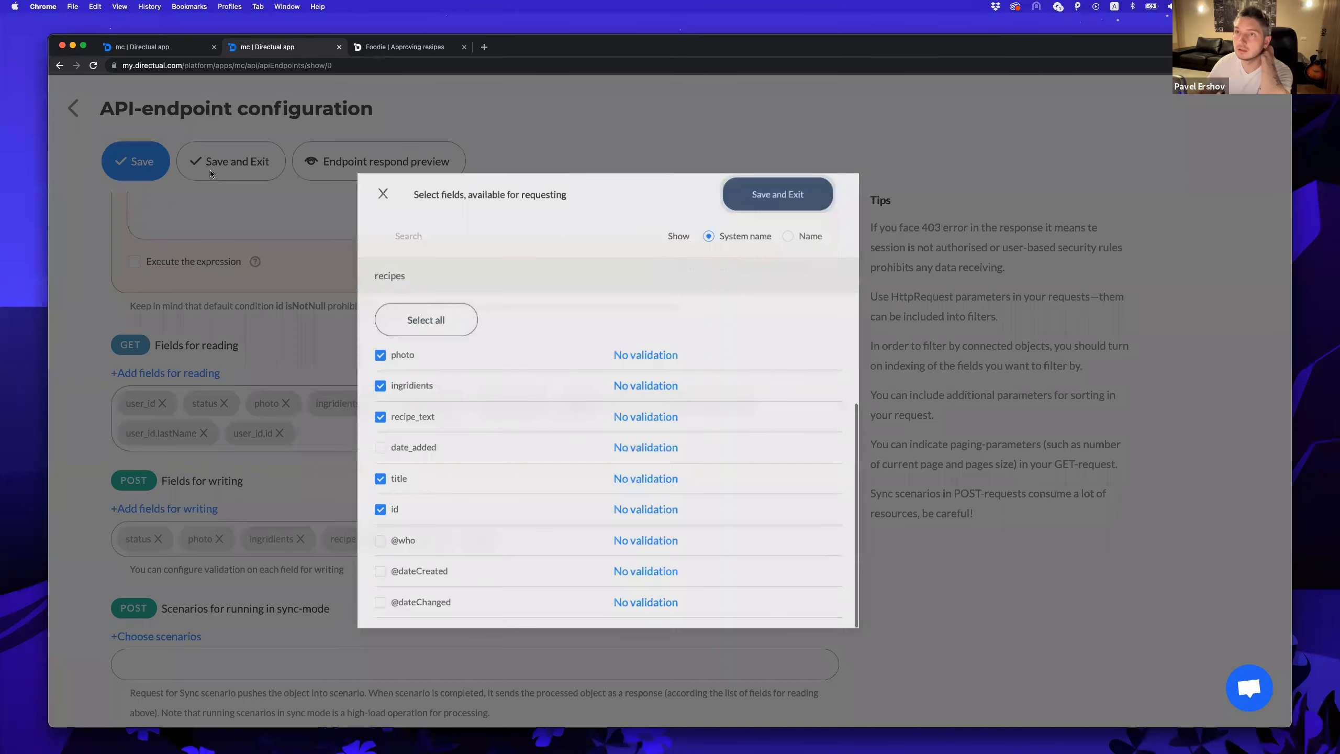
{"action": "left_click", "coordinate": [210, 173]}
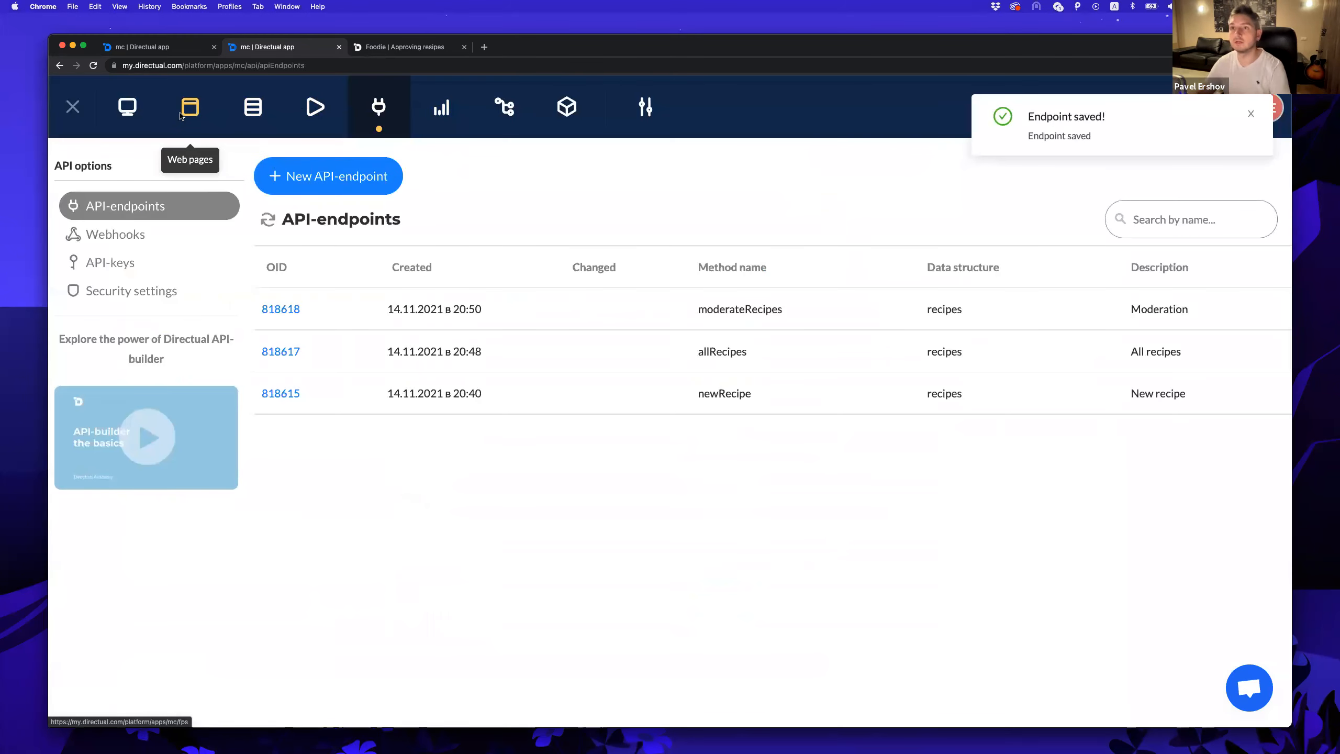
{"action": "left_click", "coordinate": [181, 114]}
Add a Cards view fed by moderateRecipes to Approving resipes, titled 'Recipes for moderation'.
{"action": "left_click", "coordinate": [876, 292]}
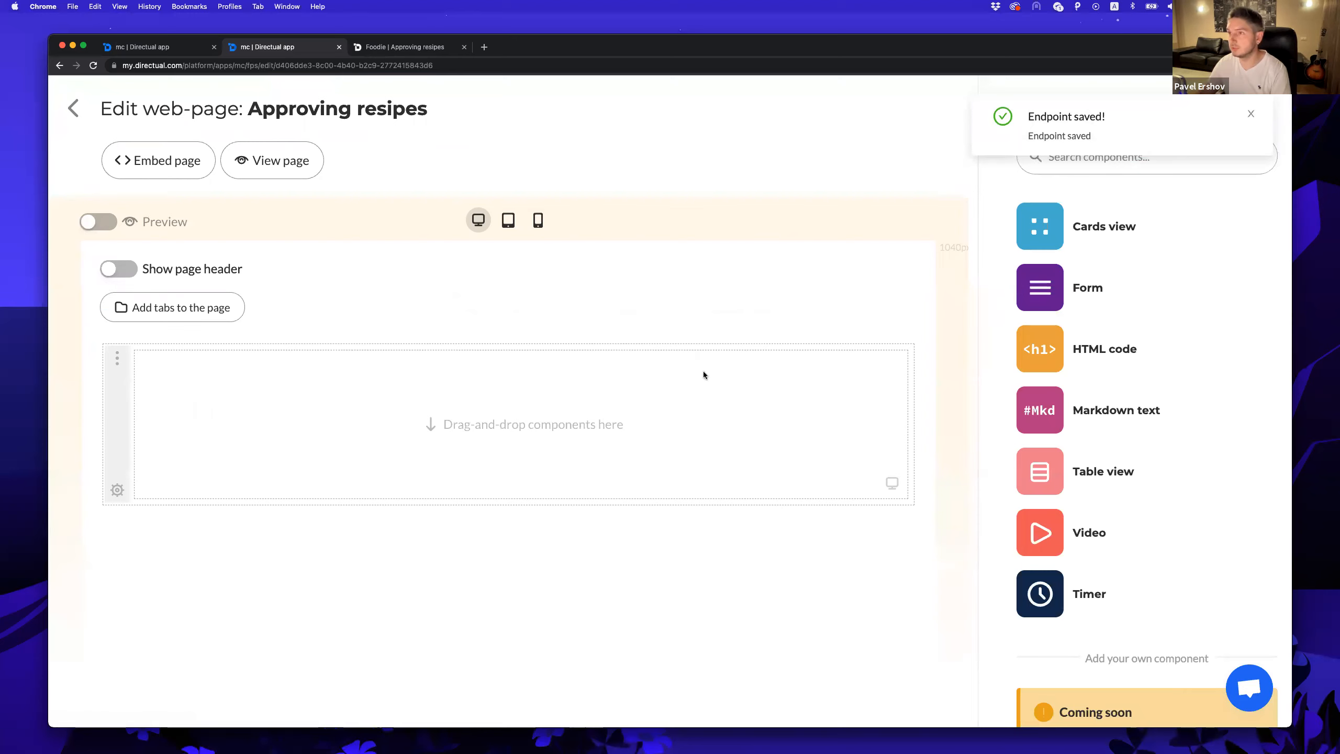
{"action": "left_click_drag", "start_coordinate": [1040, 226], "coordinate": [383, 398]}
{"action": "left_click", "coordinate": [383, 398]}
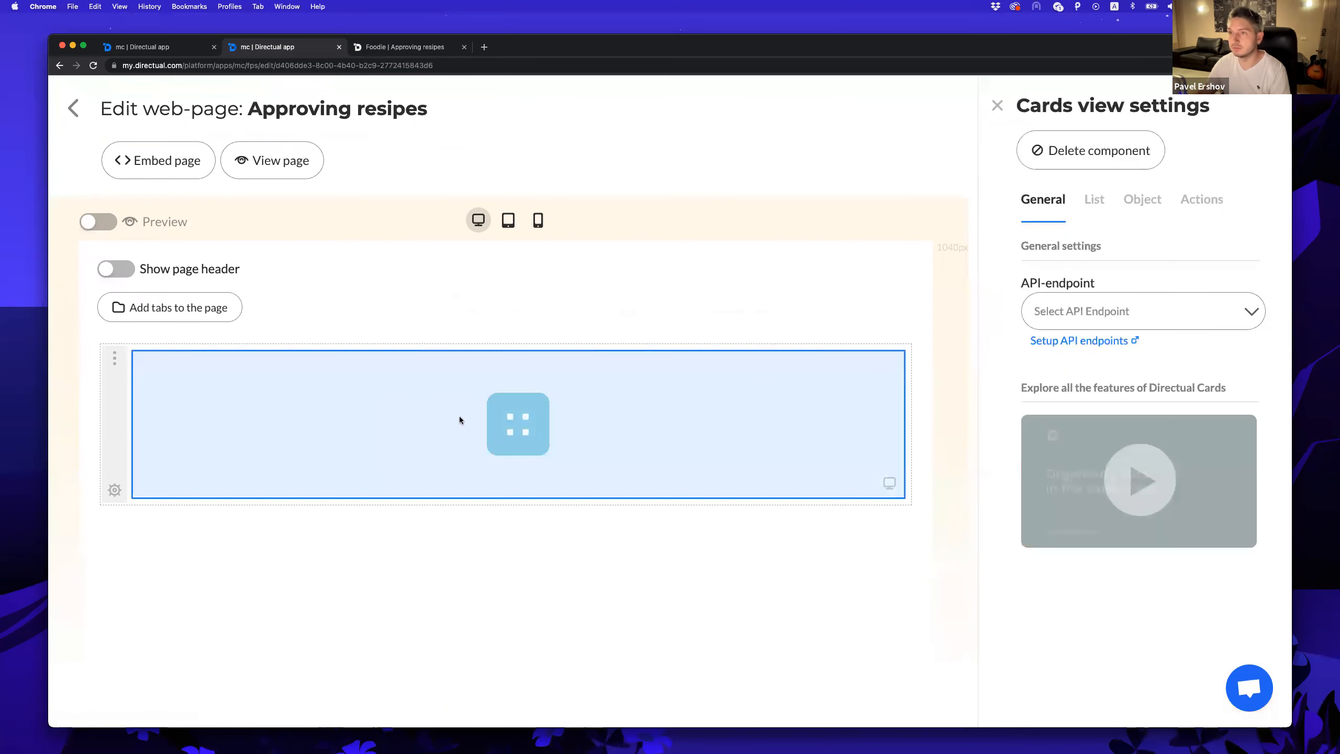
{"action": "left_click", "coordinate": [1108, 313]}
{"action": "left_click", "coordinate": [1113, 410]}
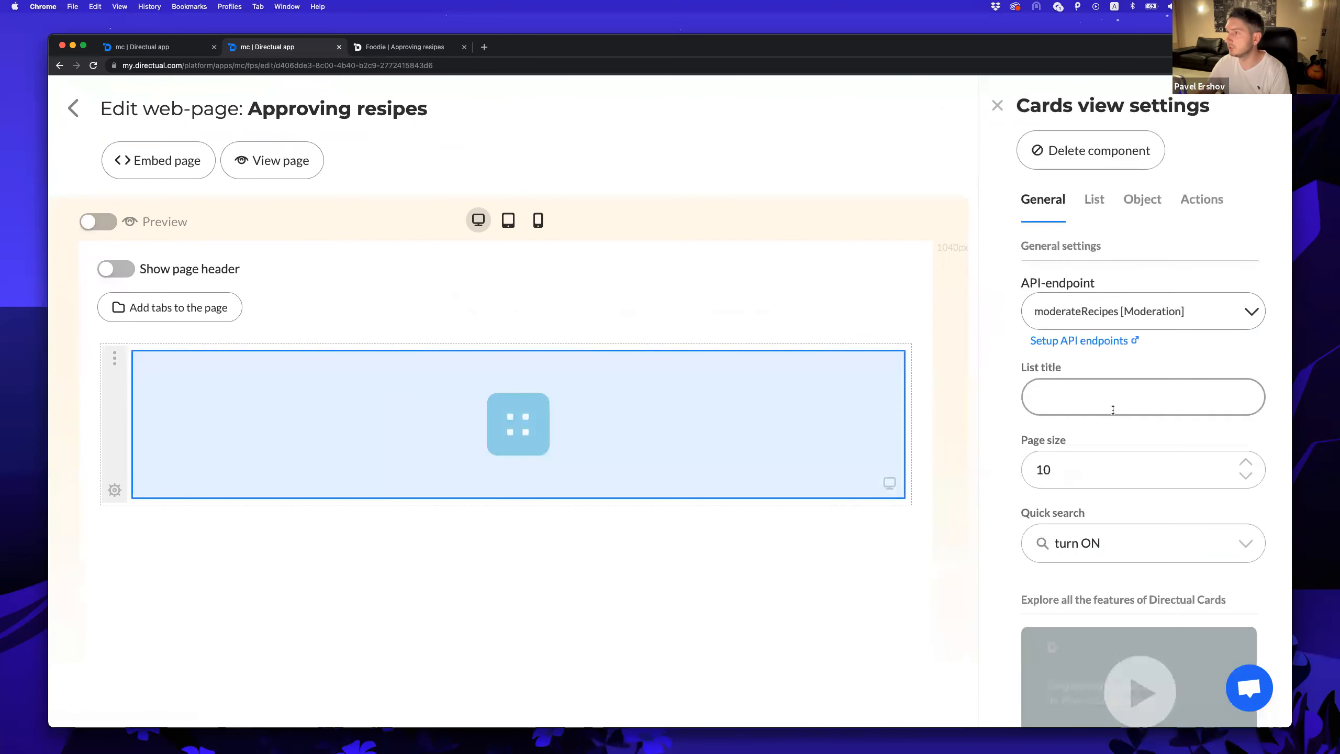
{"action": "left_click", "coordinate": [1077, 395]}
{"action": "type", "text": "Recipes for moderatoion"}
{"action": "left_click", "coordinate": [309, 310]}
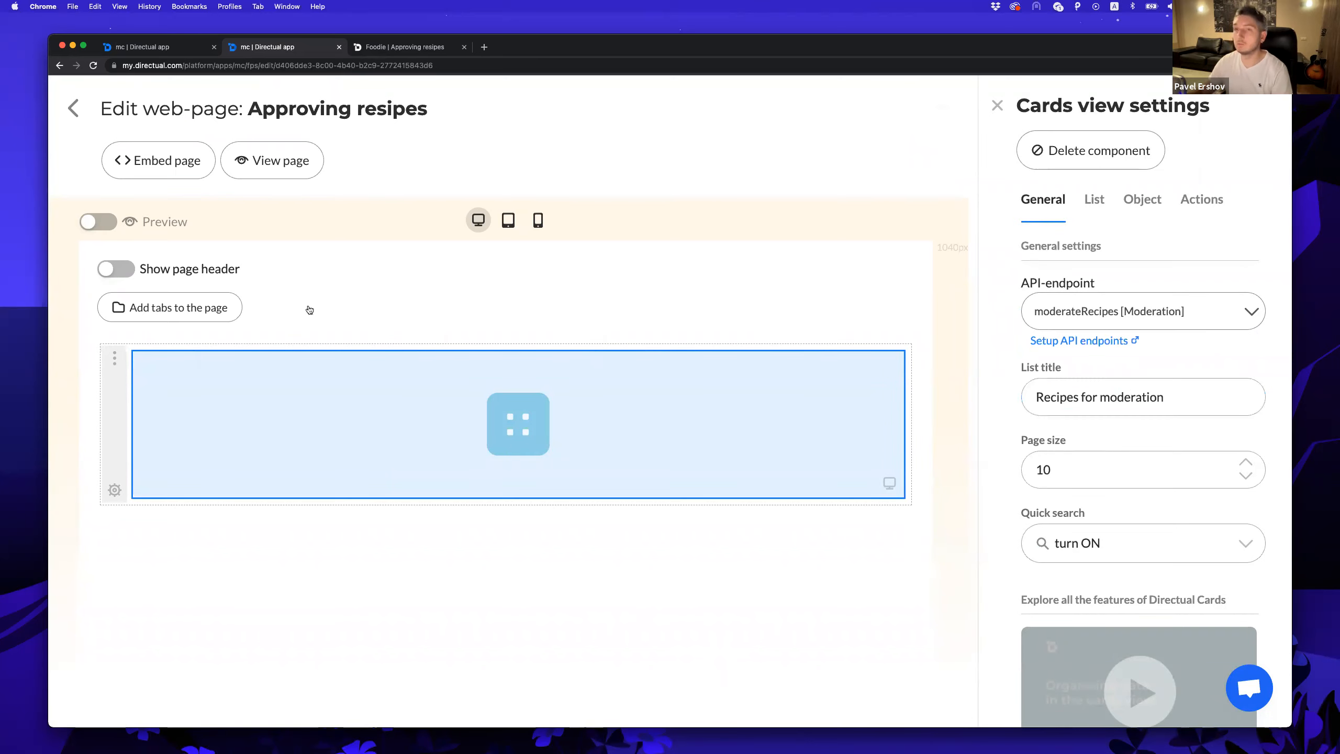
Reopen the moderateRecipes endpoint settings from the API endpoints list.
{"action": "left_click", "coordinate": [73, 108]}
{"action": "left_click", "coordinate": [379, 109]}
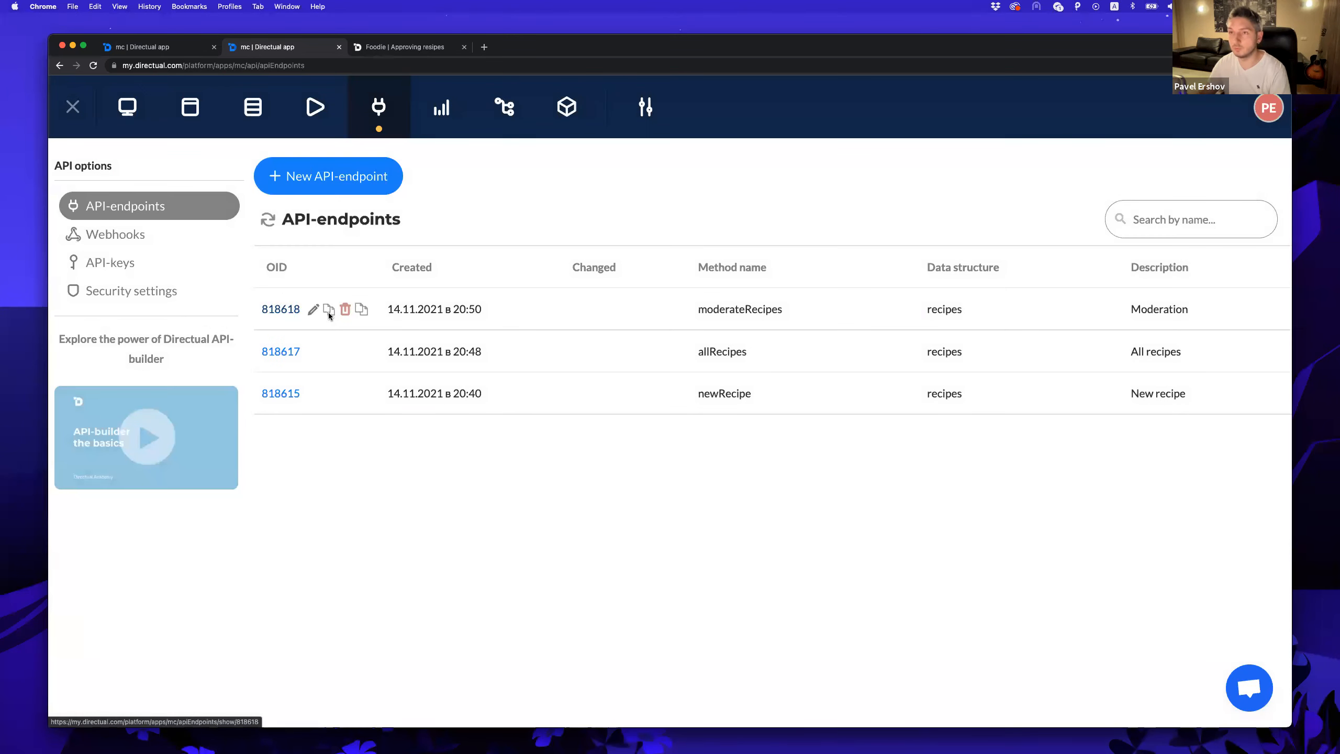
{"action": "left_click", "coordinate": [329, 311]}
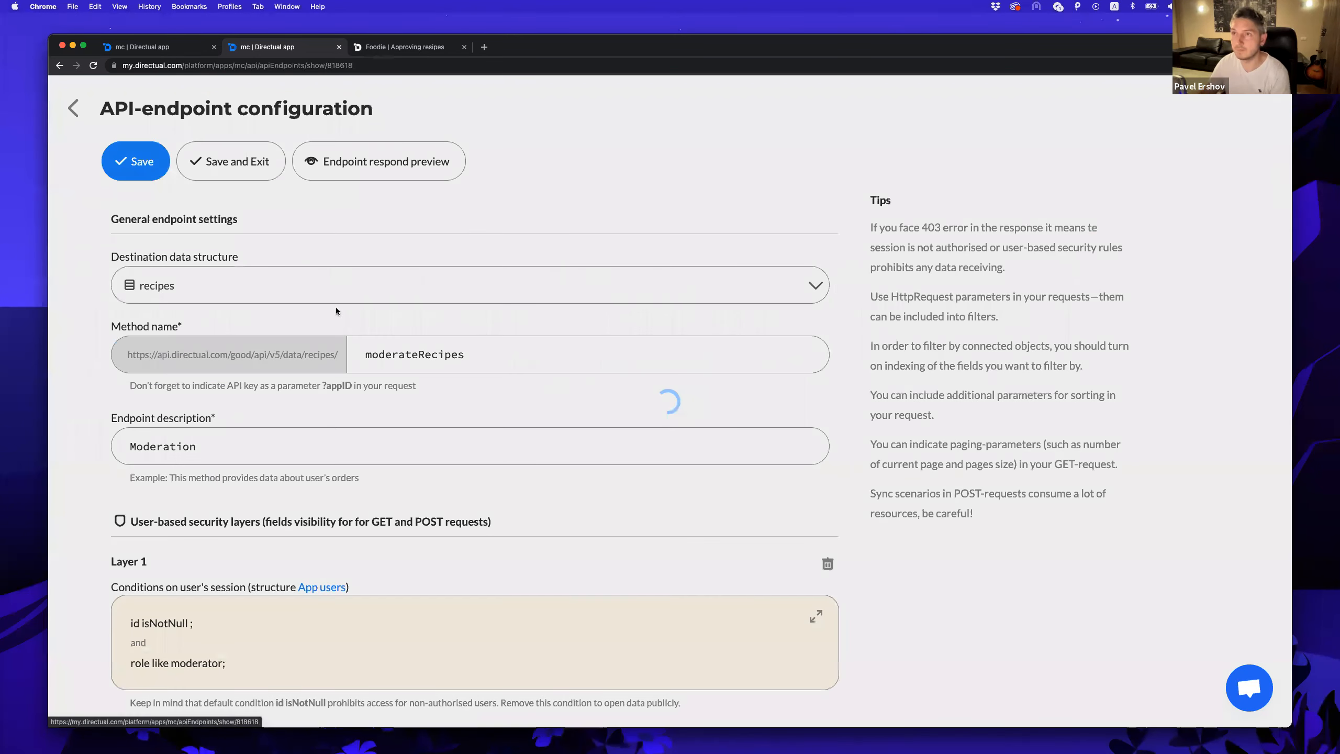
{"action": "scroll", "coordinate": [333, 309], "scroll_direction": "down", "scroll_amount": 10}
{"action": "scroll", "coordinate": [322, 310], "scroll_direction": "down", "scroll_amount": 3}
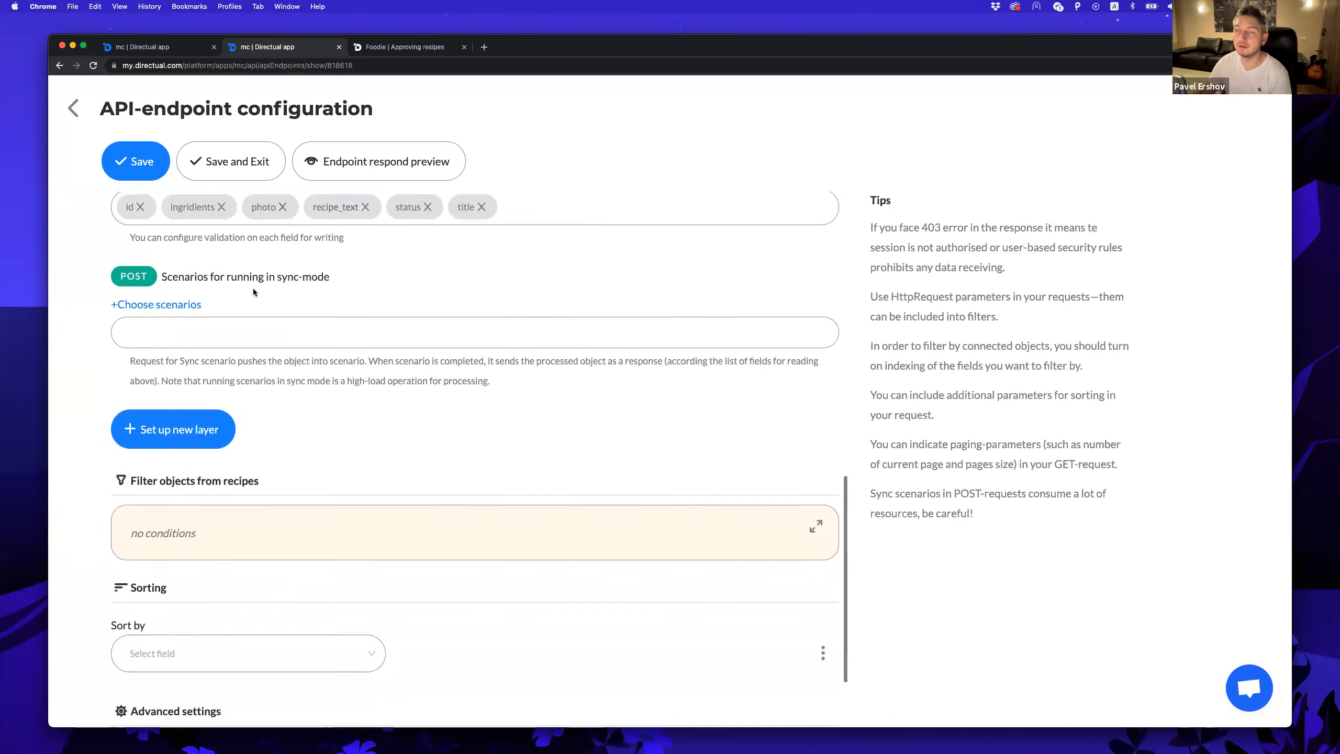
{"action": "scroll", "coordinate": [253, 288], "scroll_direction": "up", "scroll_amount": 13}
{"action": "scroll", "coordinate": [226, 325], "scroll_direction": "down", "scroll_amount": 2}
{"action": "scroll", "coordinate": [259, 302], "scroll_direction": "down", "scroll_amount": 10}
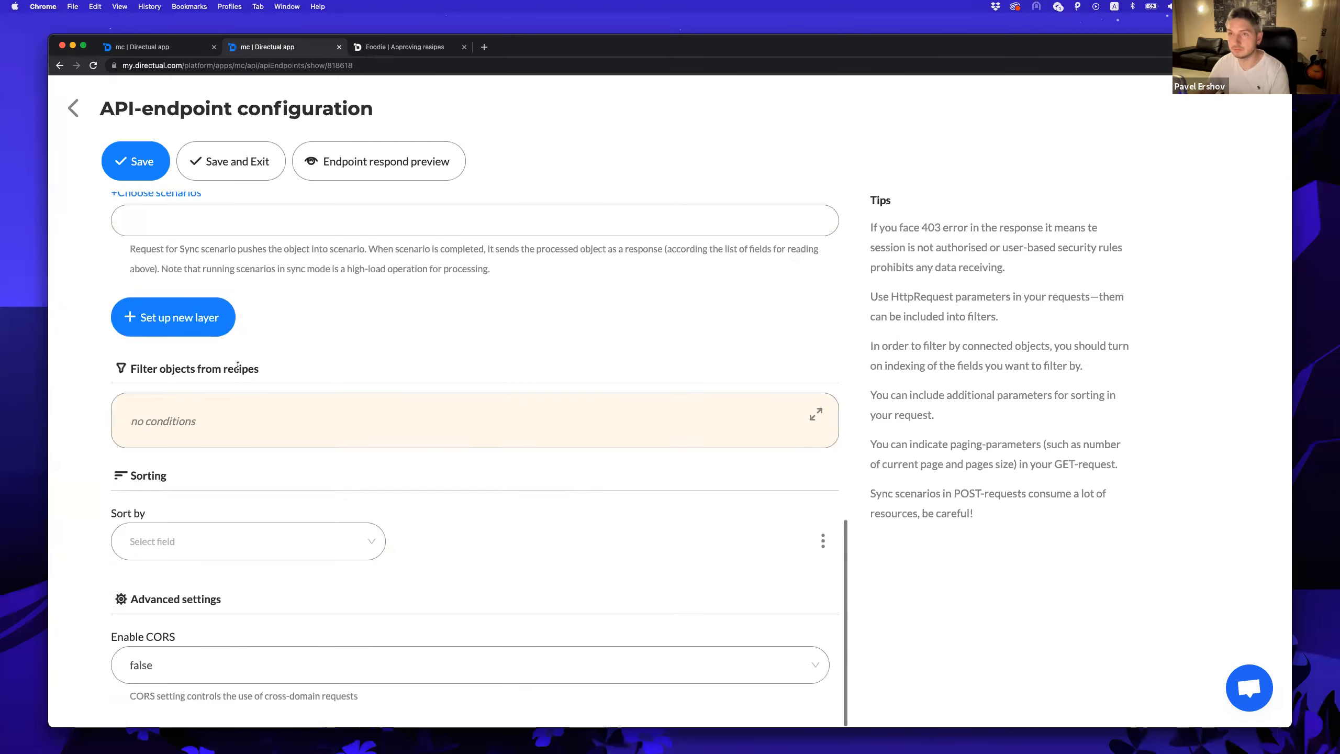
Filter the endpoint to recipes whose status equals 'new' and save it.
{"action": "left_click", "coordinate": [816, 414]}
{"action": "scroll", "coordinate": [528, 370], "scroll_direction": "down", "scroll_amount": 2}
{"action": "left_click", "coordinate": [216, 391]}
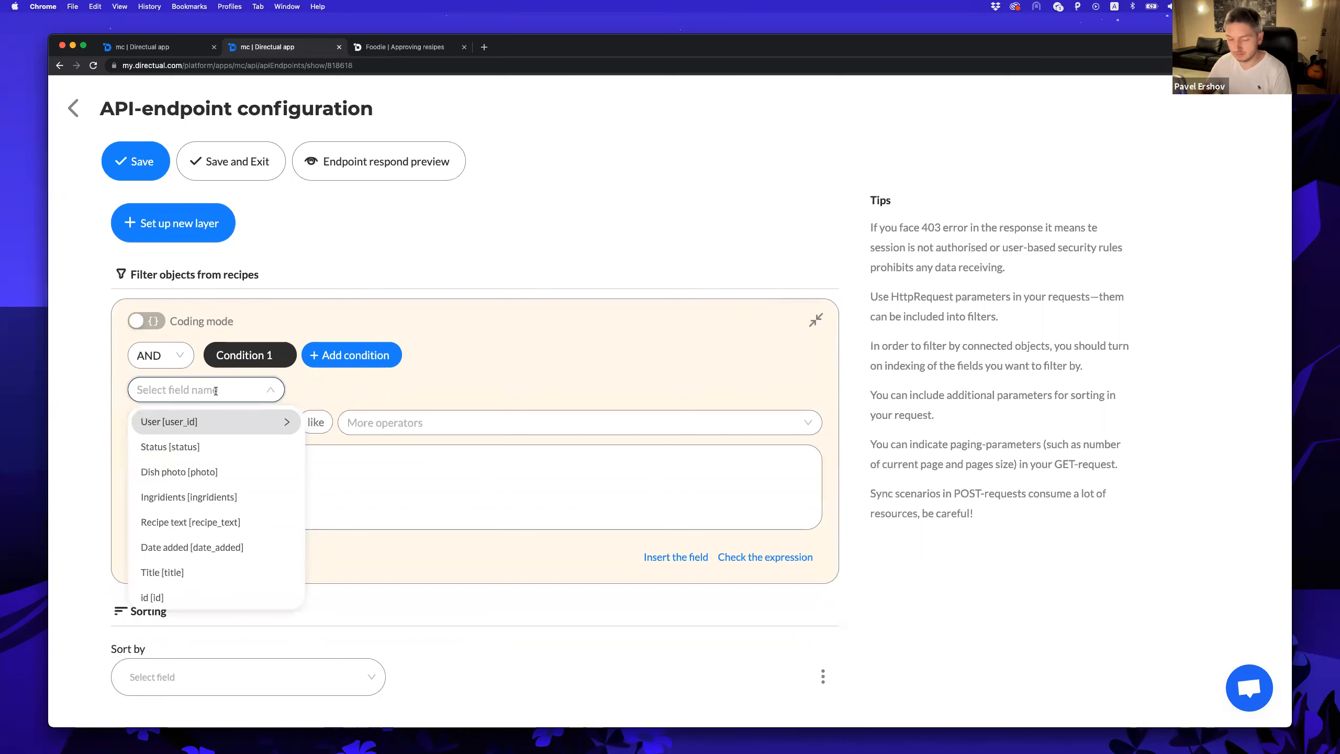
{"action": "type", "text": "stat"}
{"action": "key", "text": "Return"}
{"action": "left_click", "coordinate": [218, 487]}
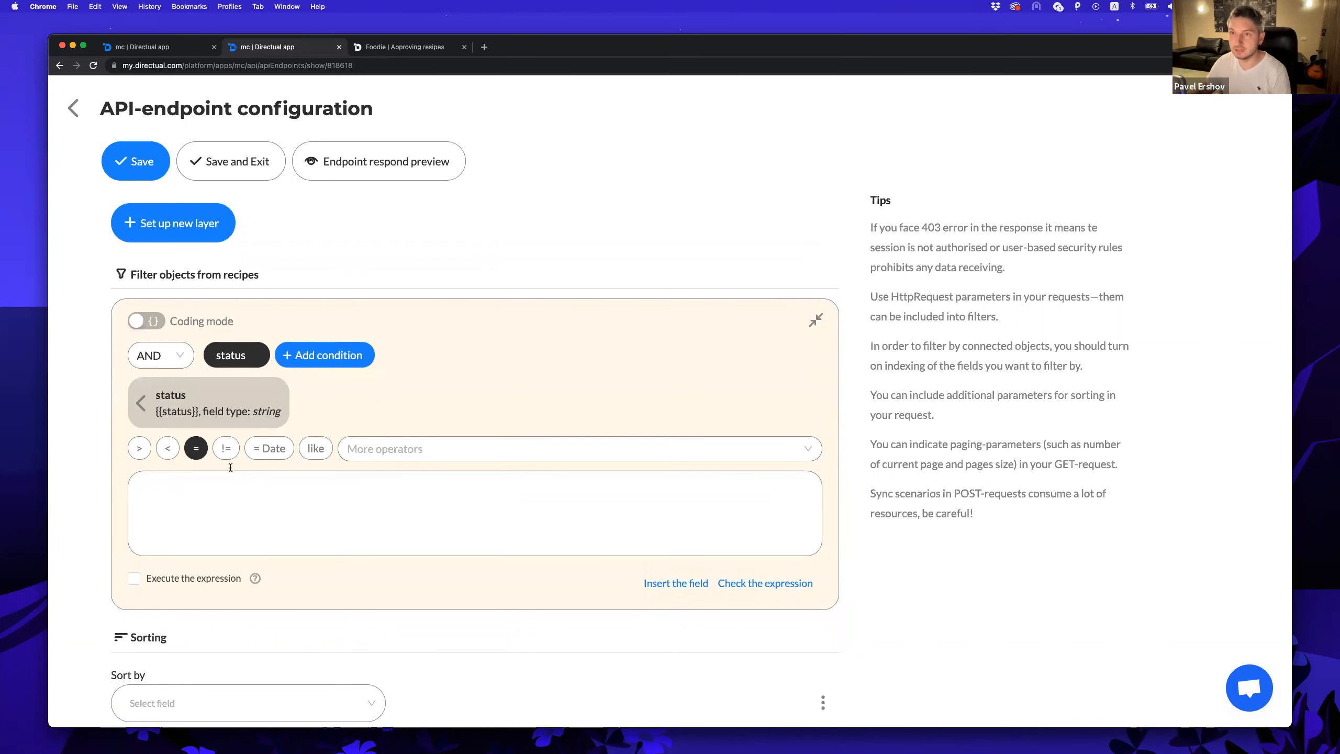
{"action": "type", "text": "new"}
{"action": "left_click", "coordinate": [248, 173]}
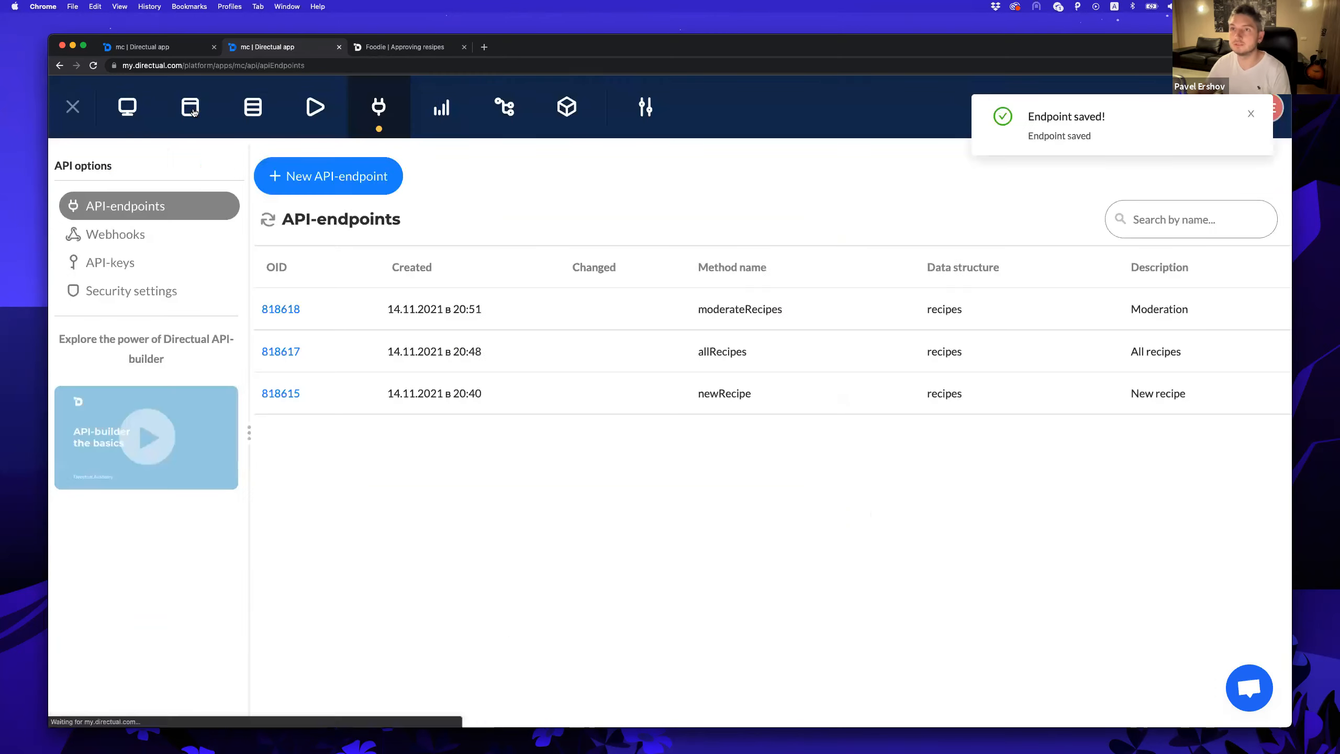
{"action": "left_click", "coordinate": [190, 107]}
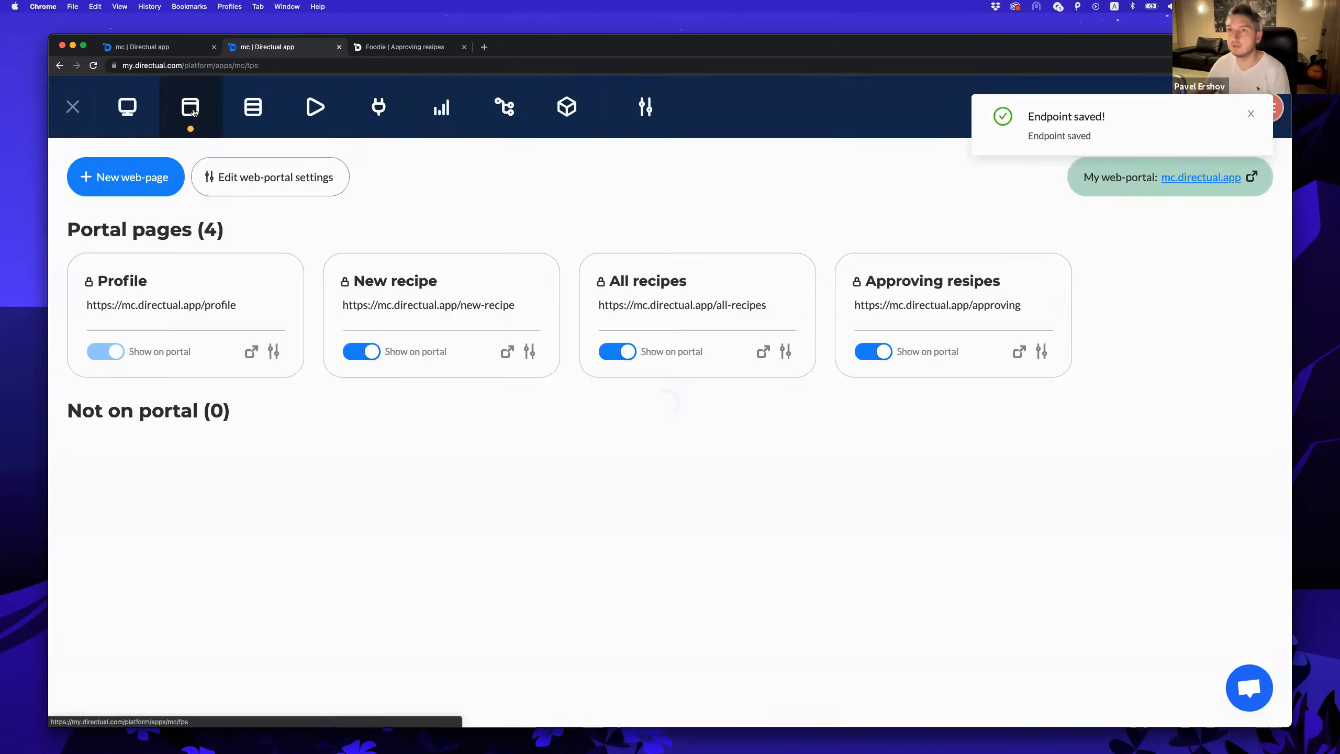
Show the Dish photo field as a cover picture on each Approving resipes card.
{"action": "left_click", "coordinate": [847, 277]}
{"action": "left_click", "coordinate": [469, 402]}
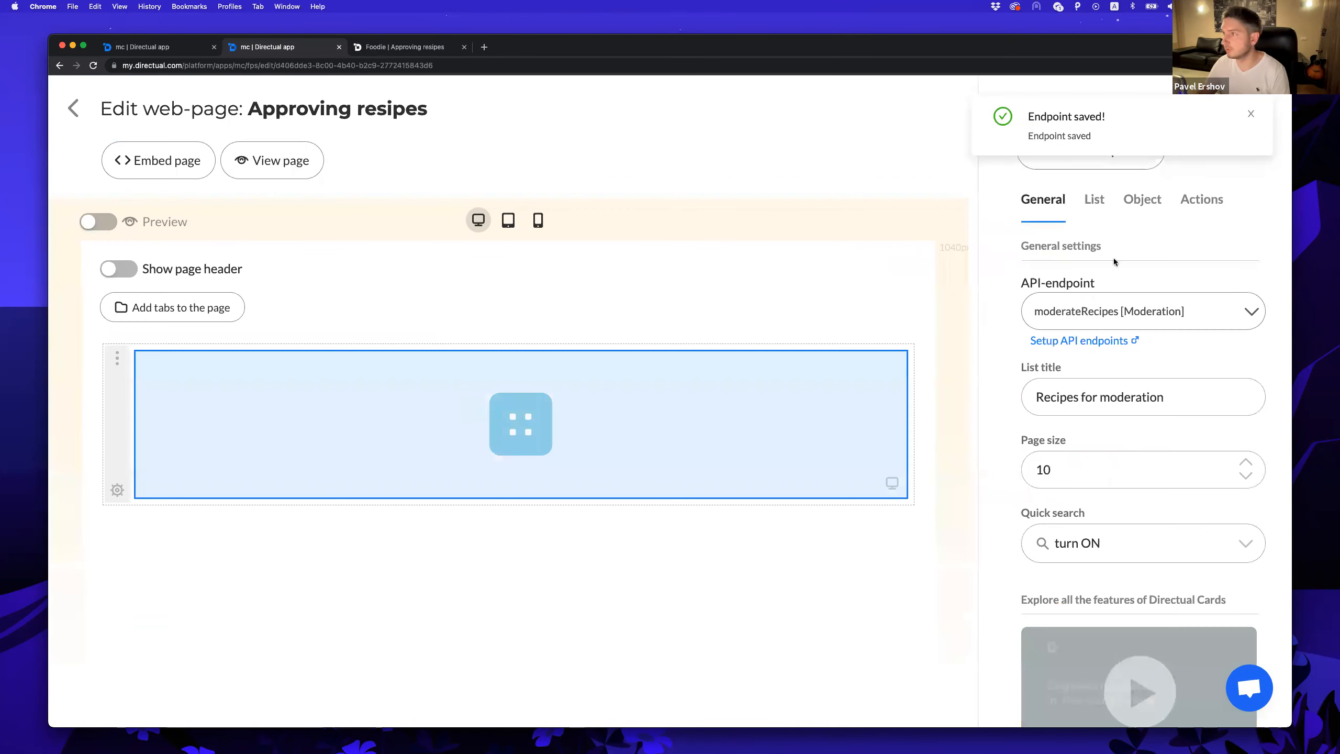
{"action": "left_click", "coordinate": [1142, 199]}
{"action": "left_click", "coordinate": [1095, 199]}
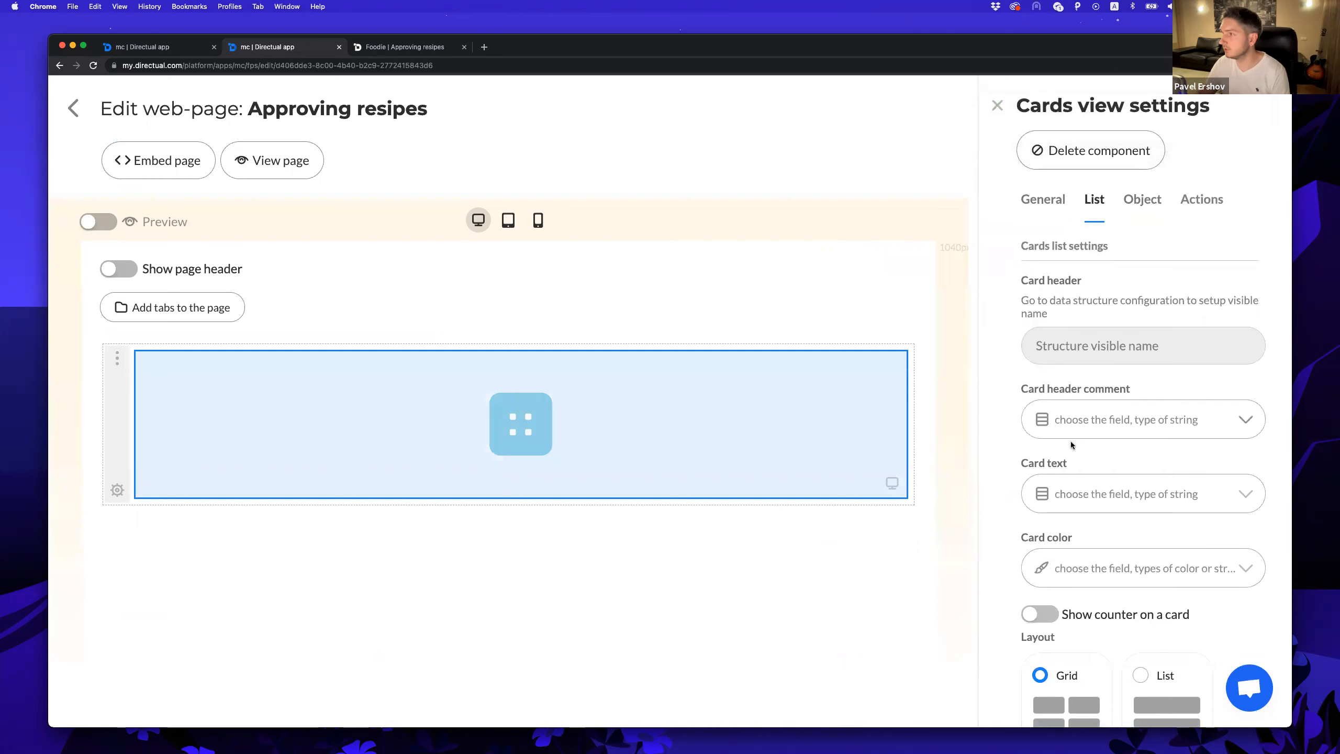
{"action": "scroll", "coordinate": [1082, 398], "scroll_direction": "down", "scroll_amount": 2}
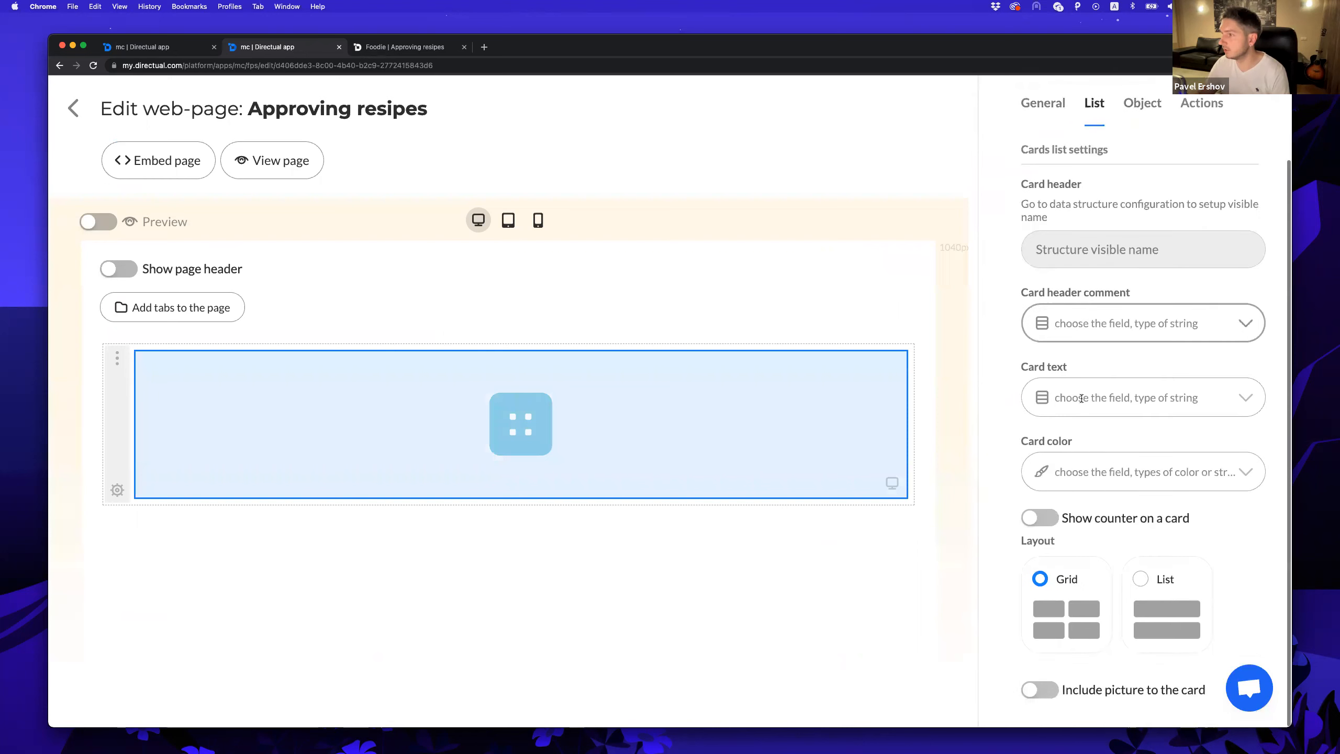
{"action": "left_click", "coordinate": [1052, 690]}
{"action": "scroll", "coordinate": [1063, 655], "scroll_direction": "down", "scroll_amount": 1}
{"action": "left_click", "coordinate": [1124, 680]}
{"action": "left_click", "coordinate": [1097, 638]}
{"action": "scroll", "coordinate": [1100, 628], "scroll_direction": "down", "scroll_amount": 4}
{"action": "scroll", "coordinate": [1102, 620], "scroll_direction": "down", "scroll_amount": 2}
{"action": "left_click", "coordinate": [1168, 450]}
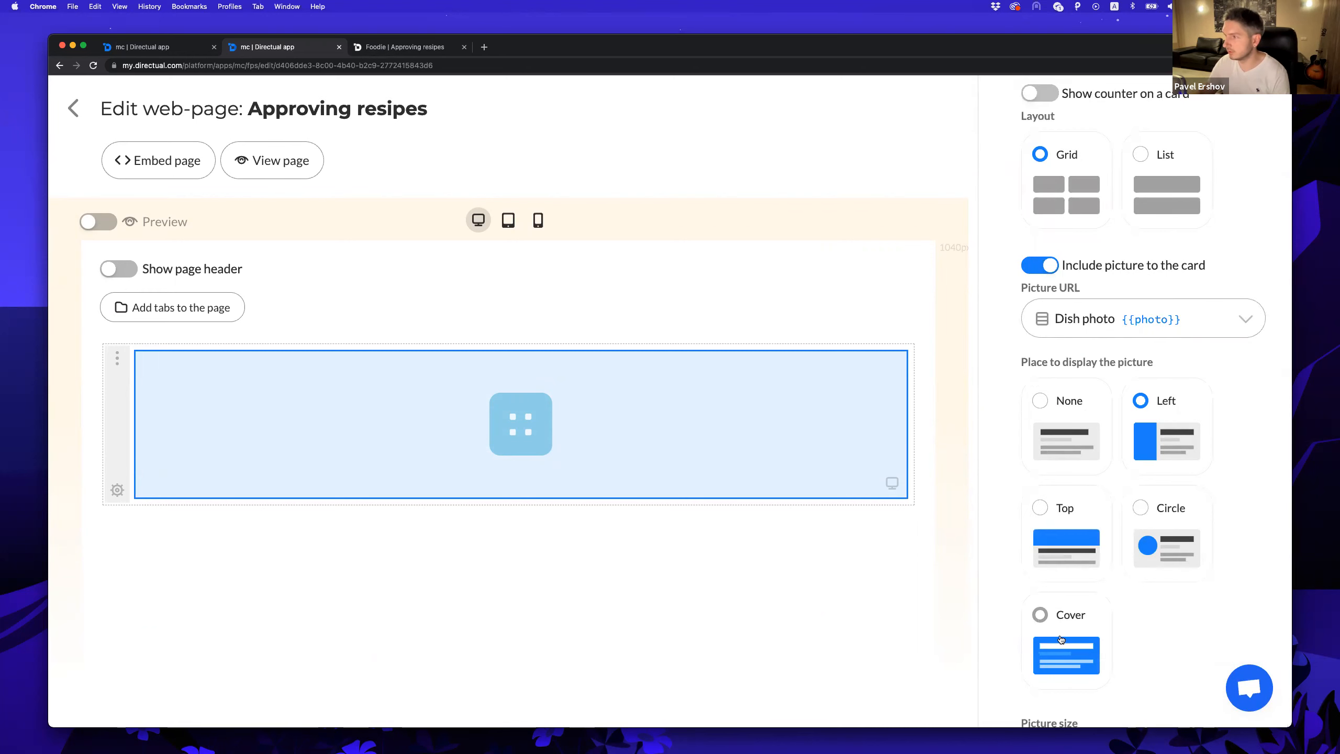
{"action": "left_click", "coordinate": [393, 45]}
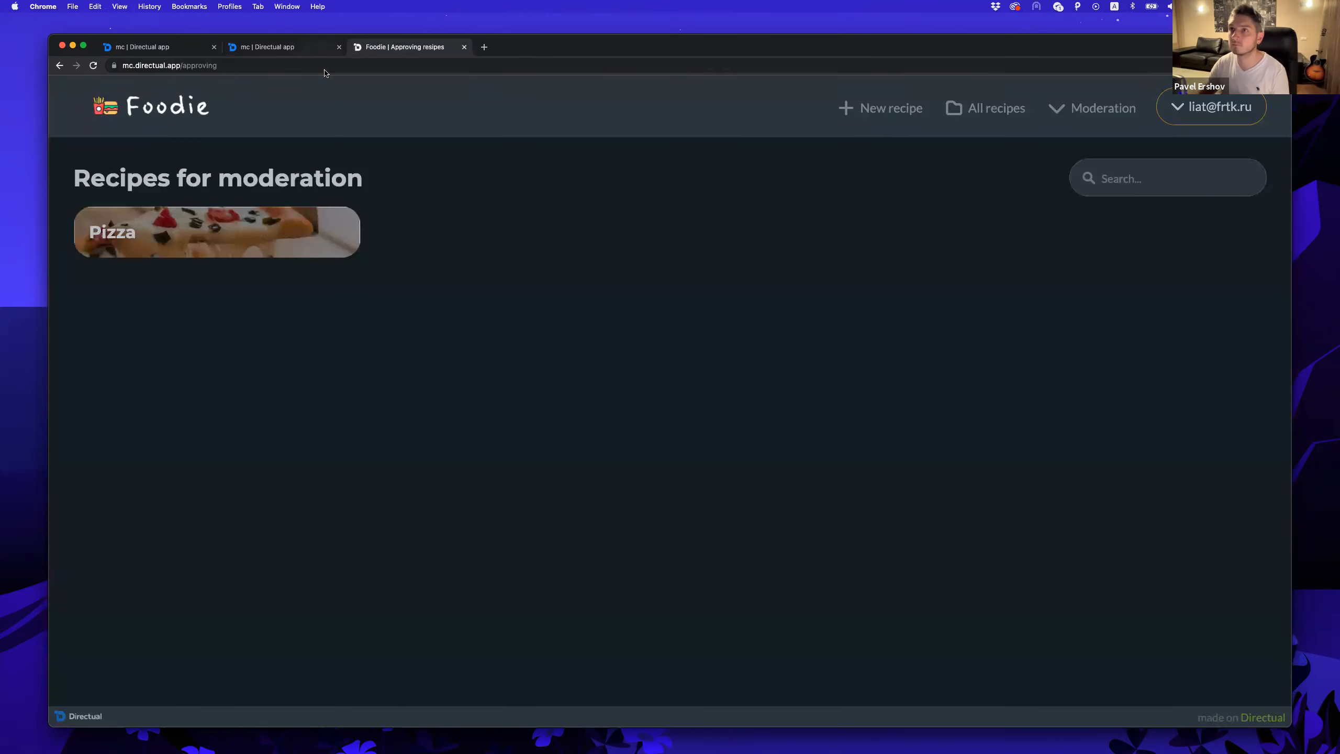
Inspect the Pizza recipe in Foodie, try clearing Status, then discard and close it.
{"action": "left_click", "coordinate": [209, 244]}
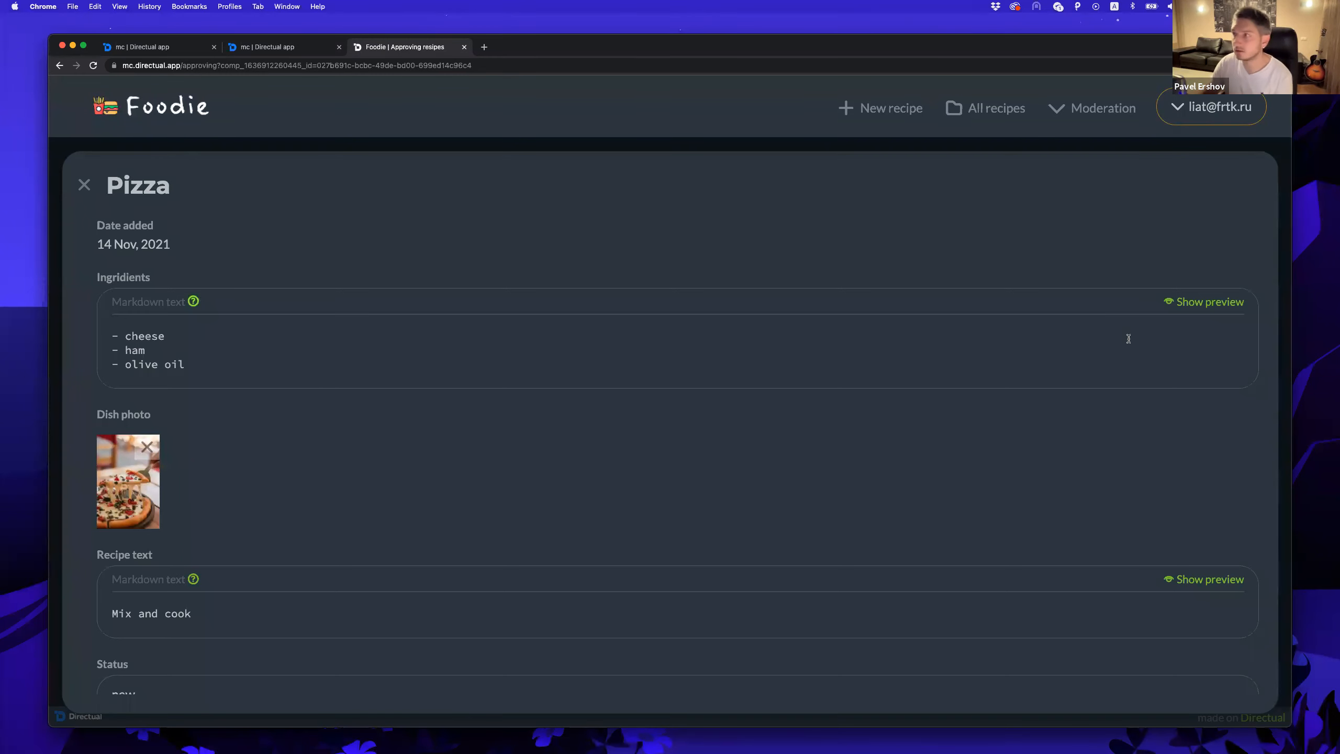
{"action": "left_click", "coordinate": [1196, 303]}
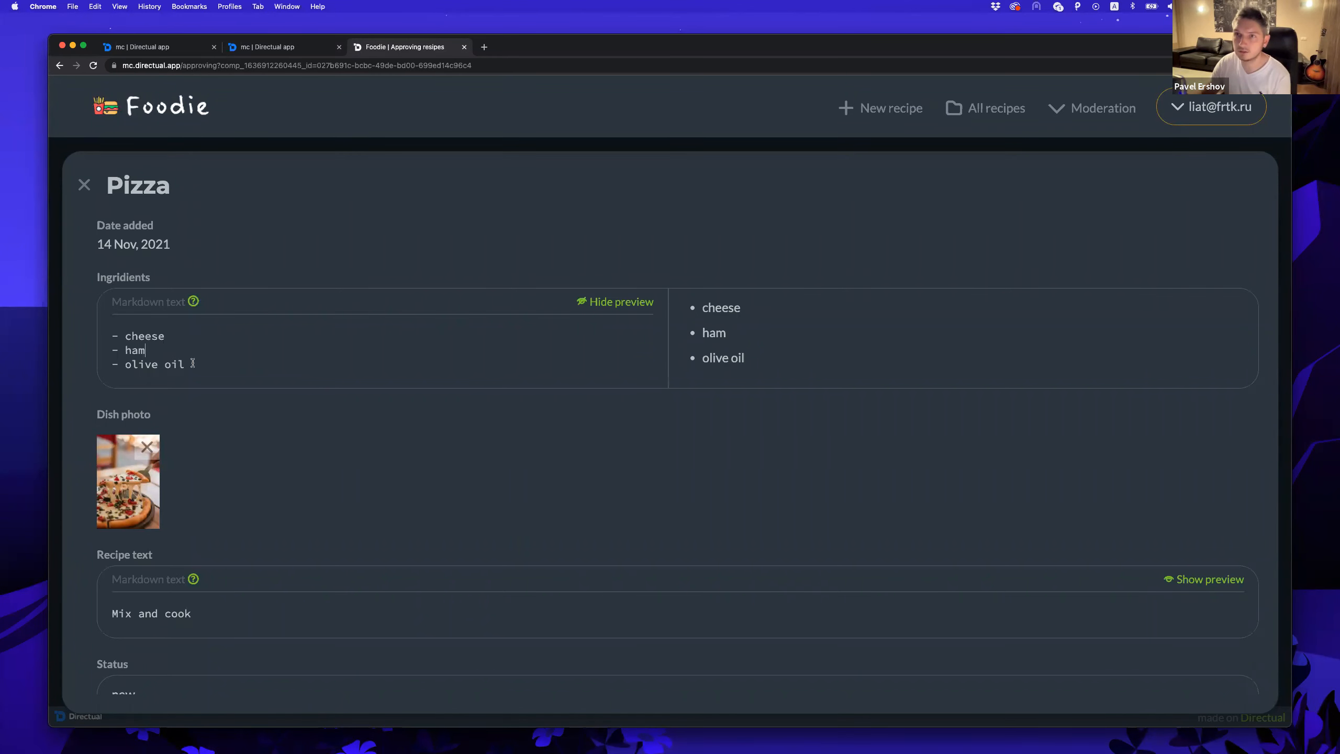
{"action": "scroll", "coordinate": [196, 337], "scroll_direction": "down", "scroll_amount": 1}
{"action": "scroll", "coordinate": [289, 422], "scroll_direction": "down", "scroll_amount": 5}
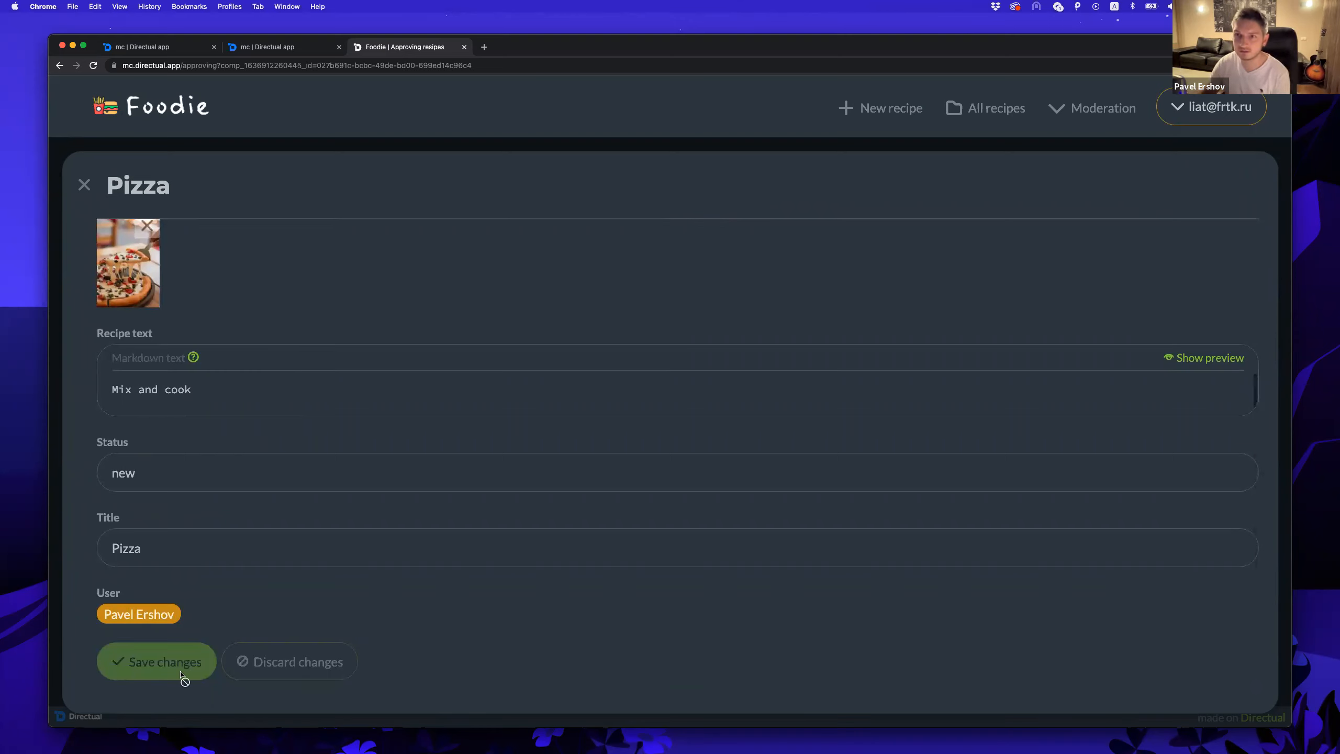
{"action": "left_click", "coordinate": [151, 478]}
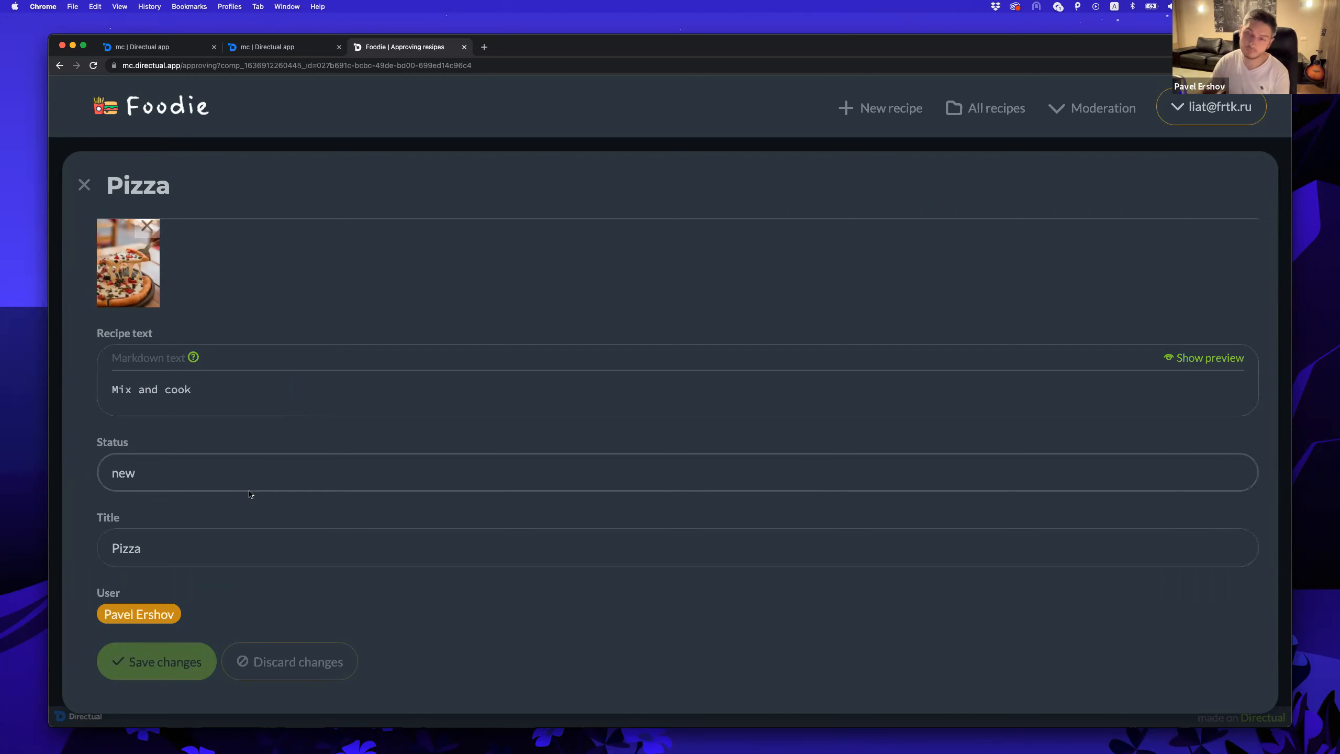
{"action": "left_click", "coordinate": [157, 479]}
{"action": "key", "text": "BackSpace"}
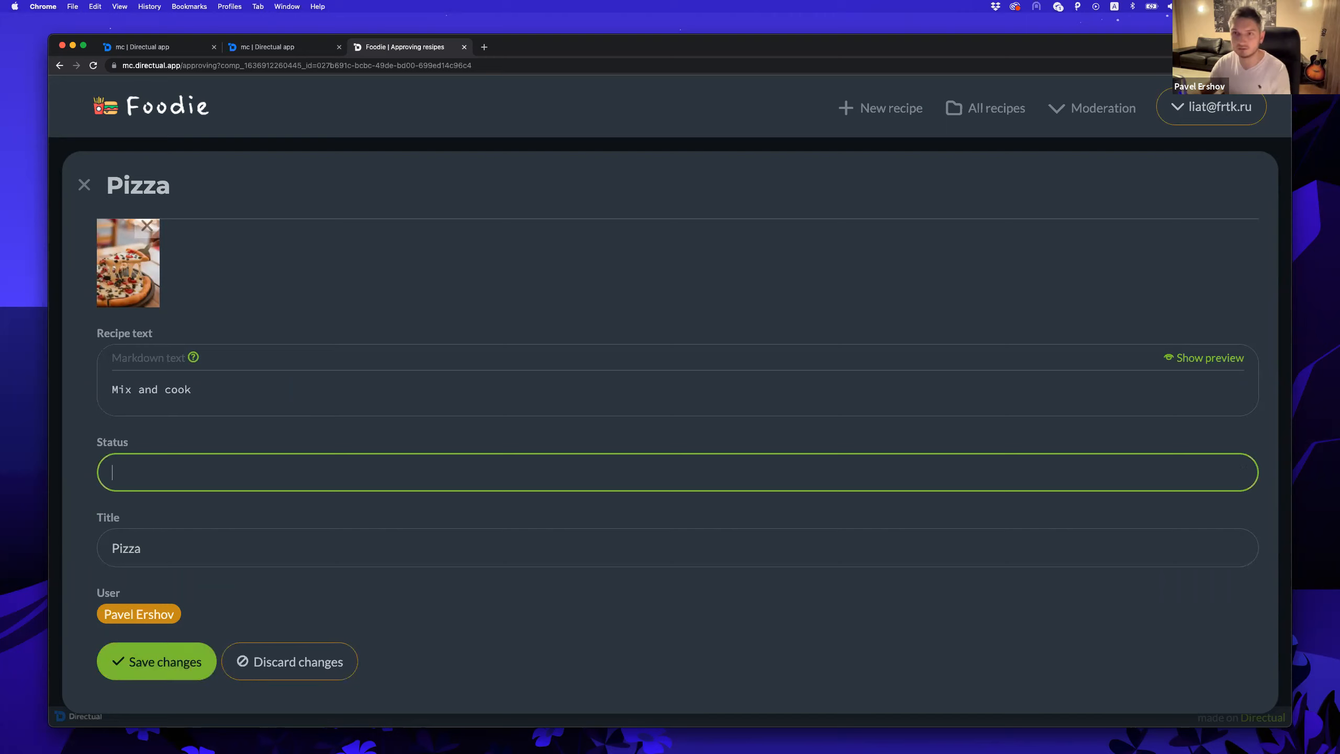
{"action": "left_click", "coordinate": [285, 665]}
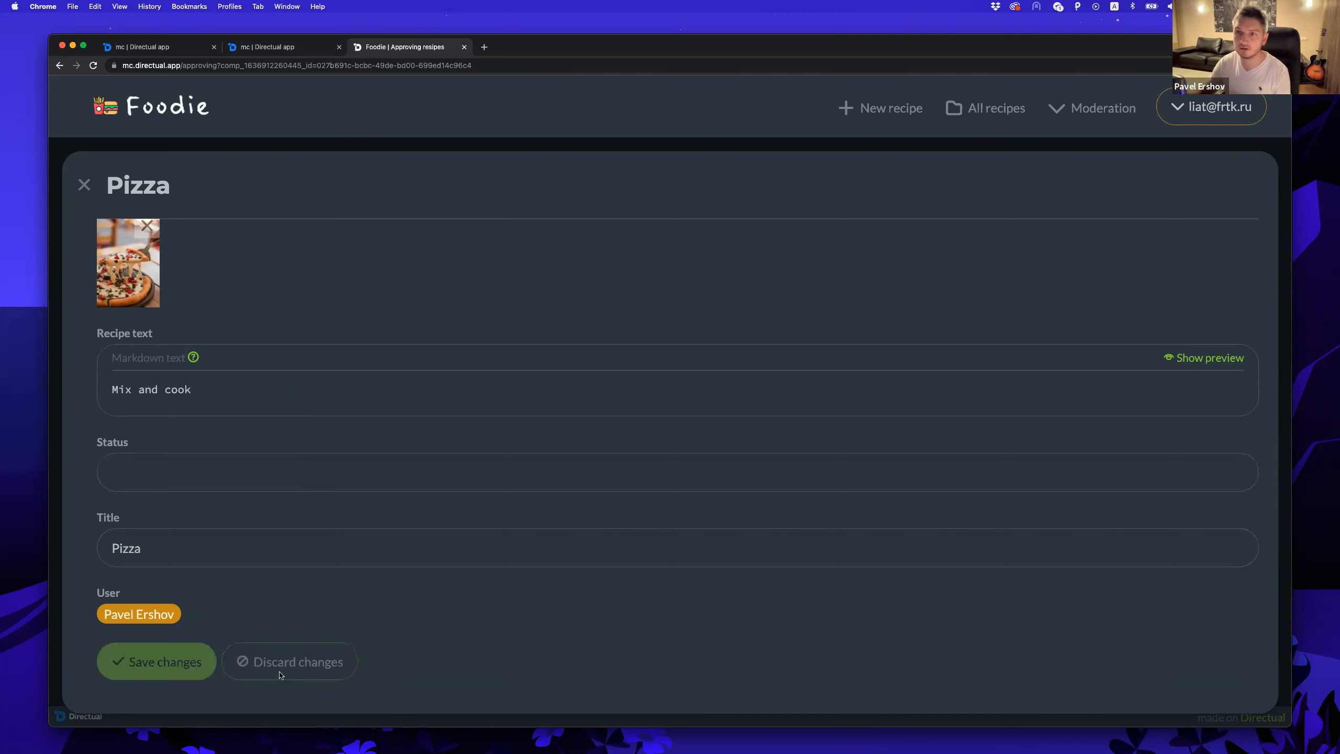
{"action": "scroll", "coordinate": [200, 388], "scroll_direction": "up", "scroll_amount": 1}
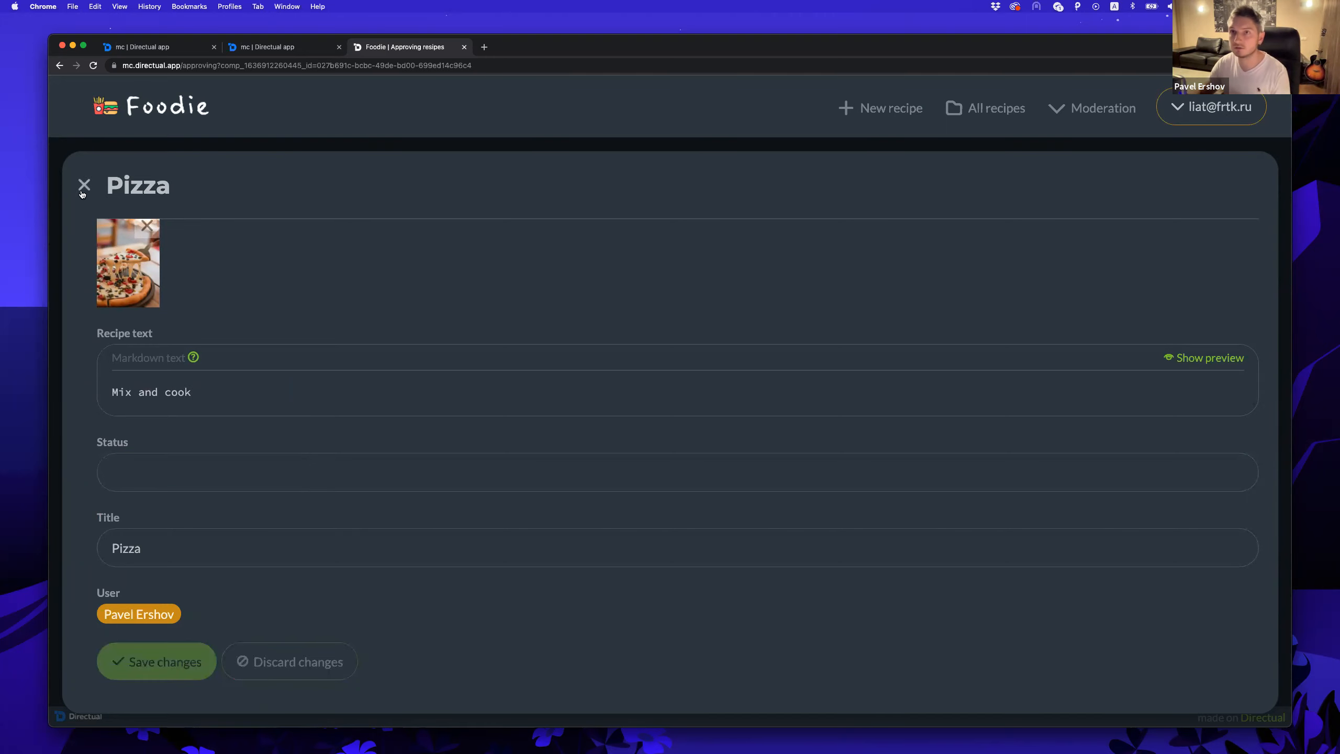
{"action": "left_click", "coordinate": [83, 189]}
Hide Status from the card details and move Title to the top.
{"action": "left_click", "coordinate": [289, 49]}
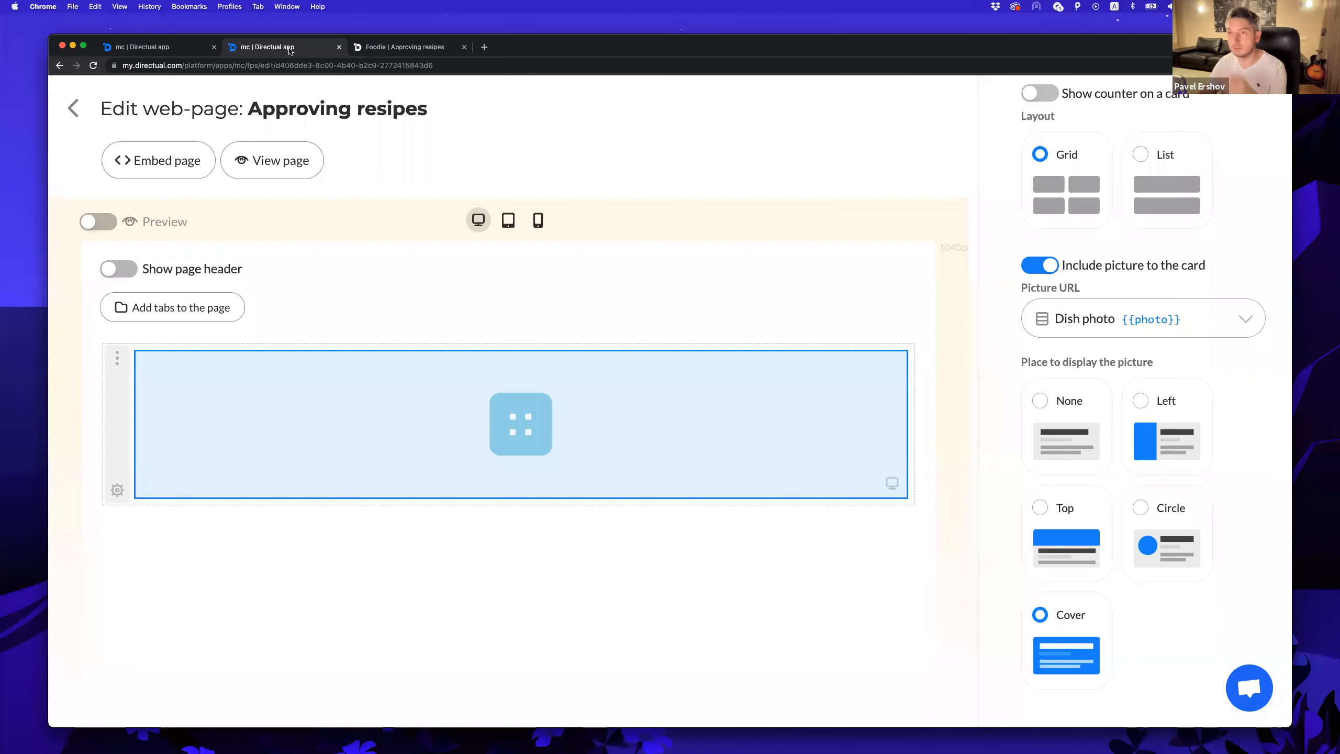
{"action": "scroll", "coordinate": [1147, 208], "scroll_direction": "up", "scroll_amount": 10}
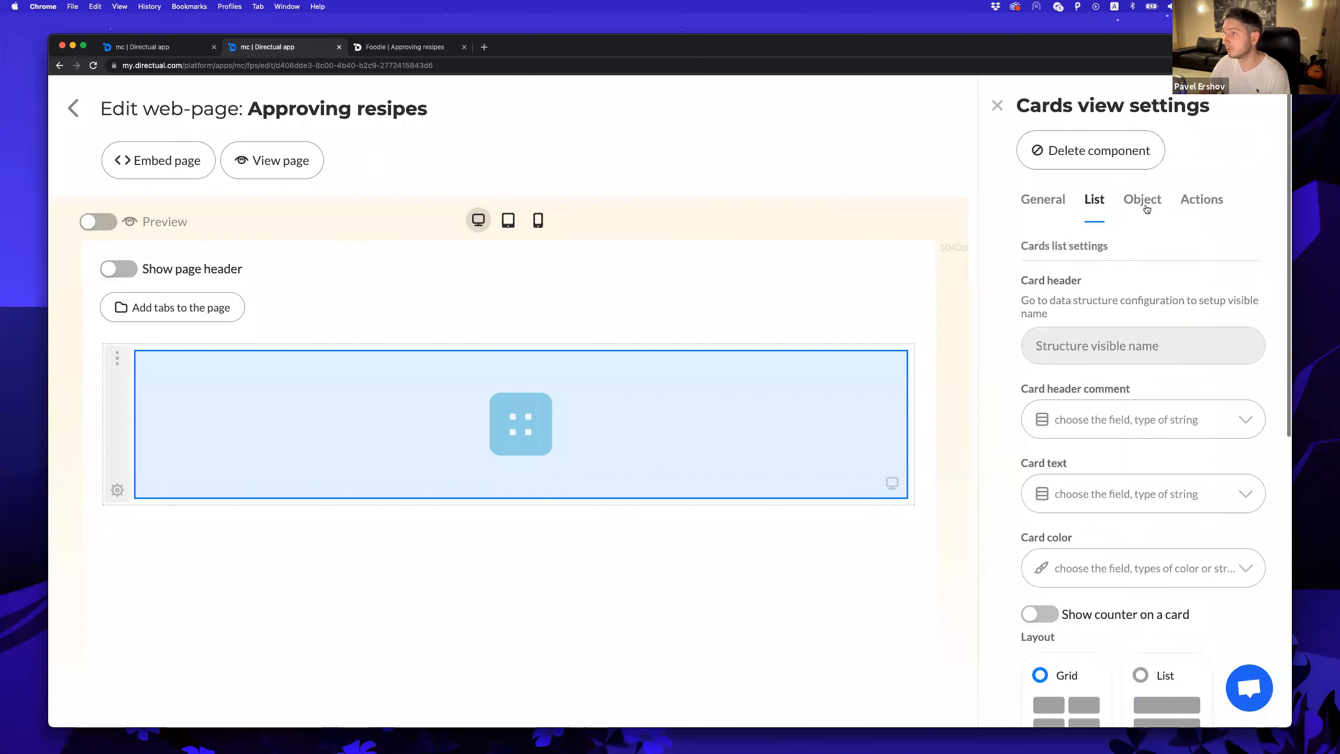
{"action": "left_click", "coordinate": [1142, 201]}
{"action": "left_click", "coordinate": [1059, 460]}
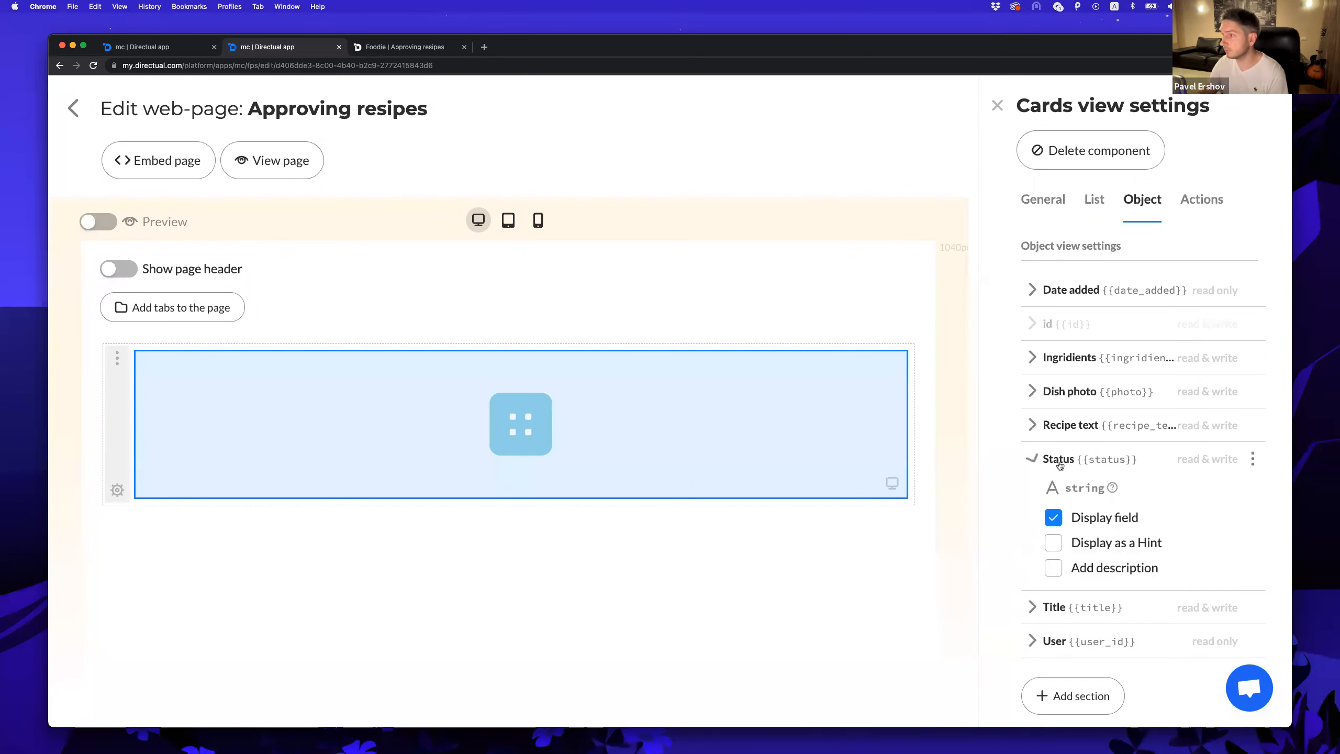
{"action": "left_click", "coordinate": [1080, 516]}
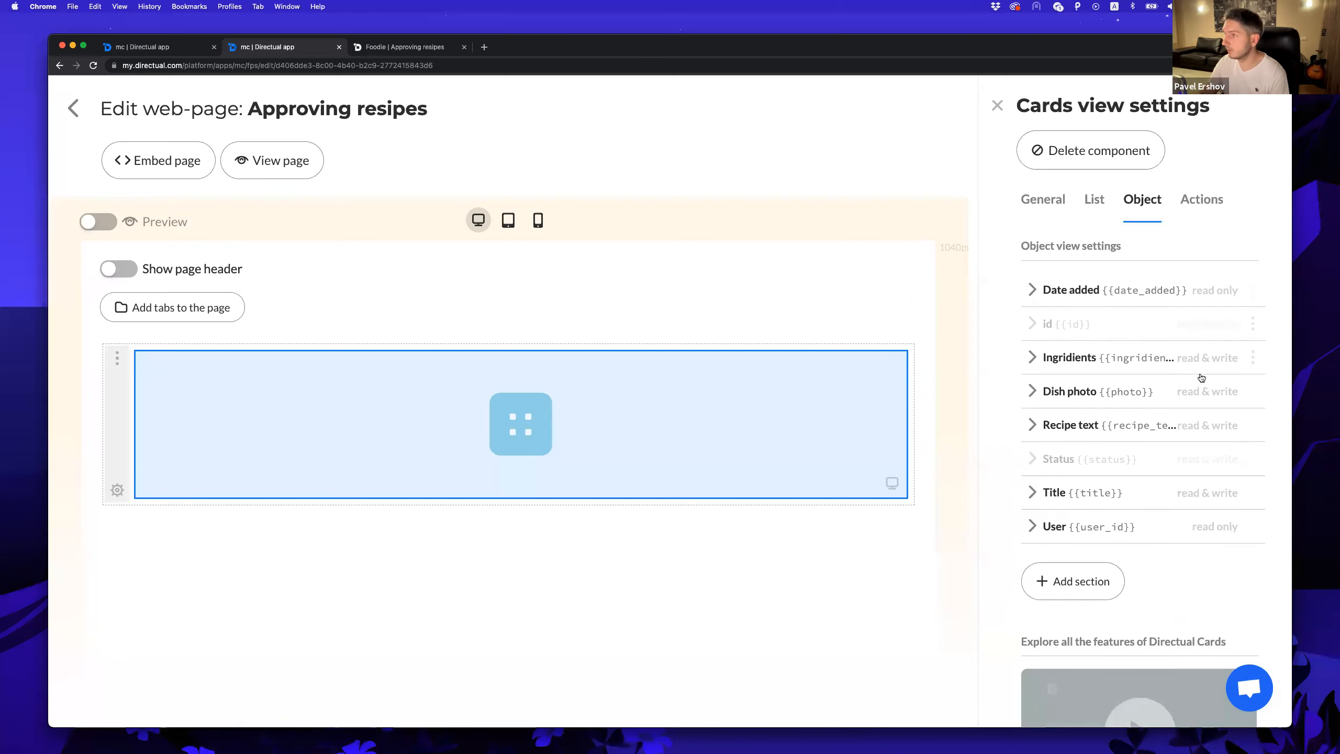
{"action": "left_click_drag", "start_coordinate": [1248, 493], "coordinate": [1269, 285]}
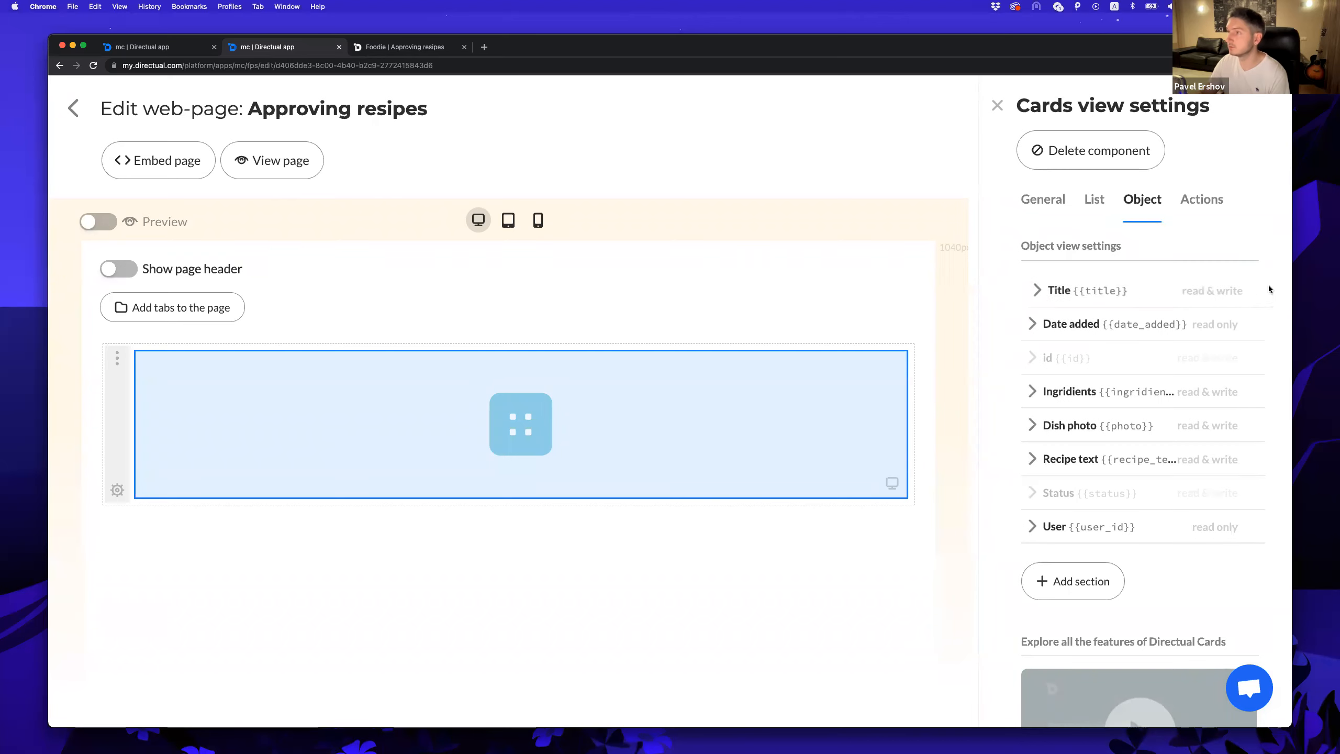
Add a new card action and name it Approve.
{"action": "left_click", "coordinate": [1190, 206]}
{"action": "left_click", "coordinate": [1053, 305]}
{"action": "left_click_drag", "start_coordinate": [975, 307], "coordinate": [865, 316]}
{"action": "triple_click", "coordinate": [956, 292]}
Make the Approve action a button-only accent button with the done icon.
{"action": "type", "text": "Approve"}
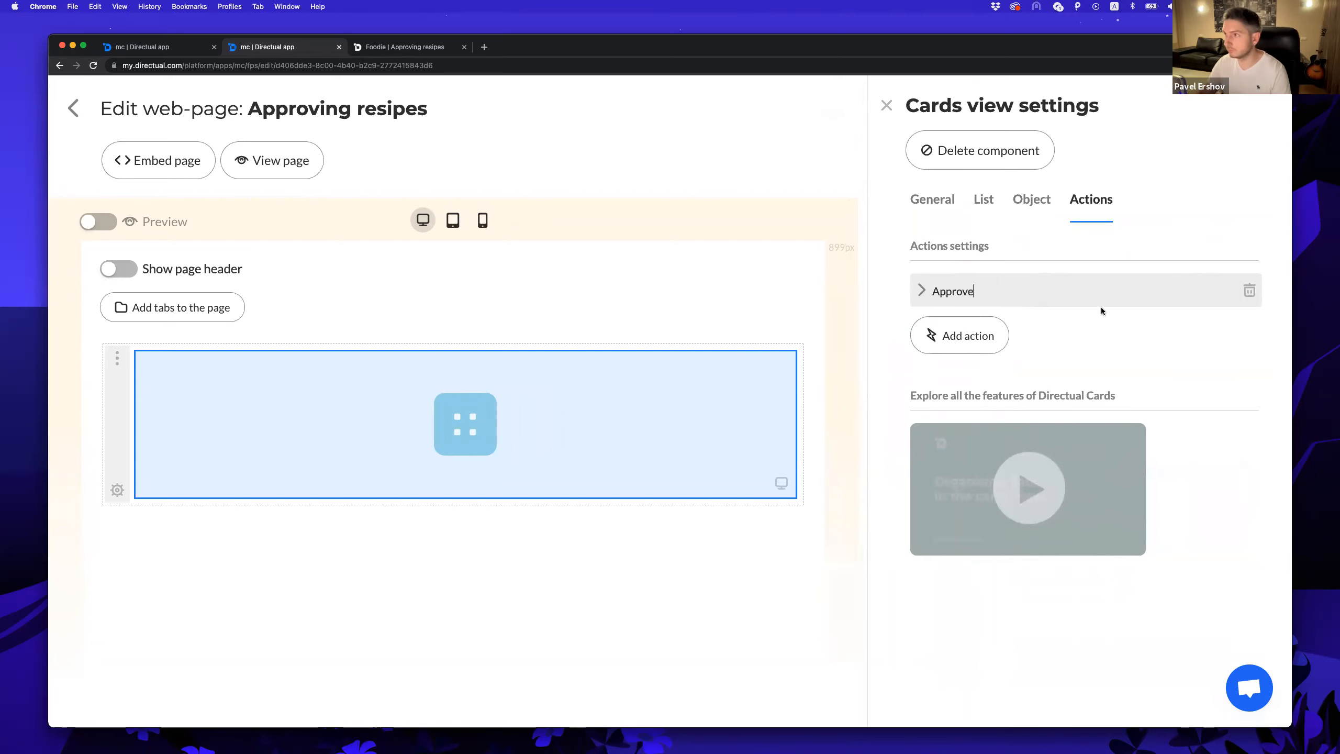
{"action": "left_click", "coordinate": [944, 292]}
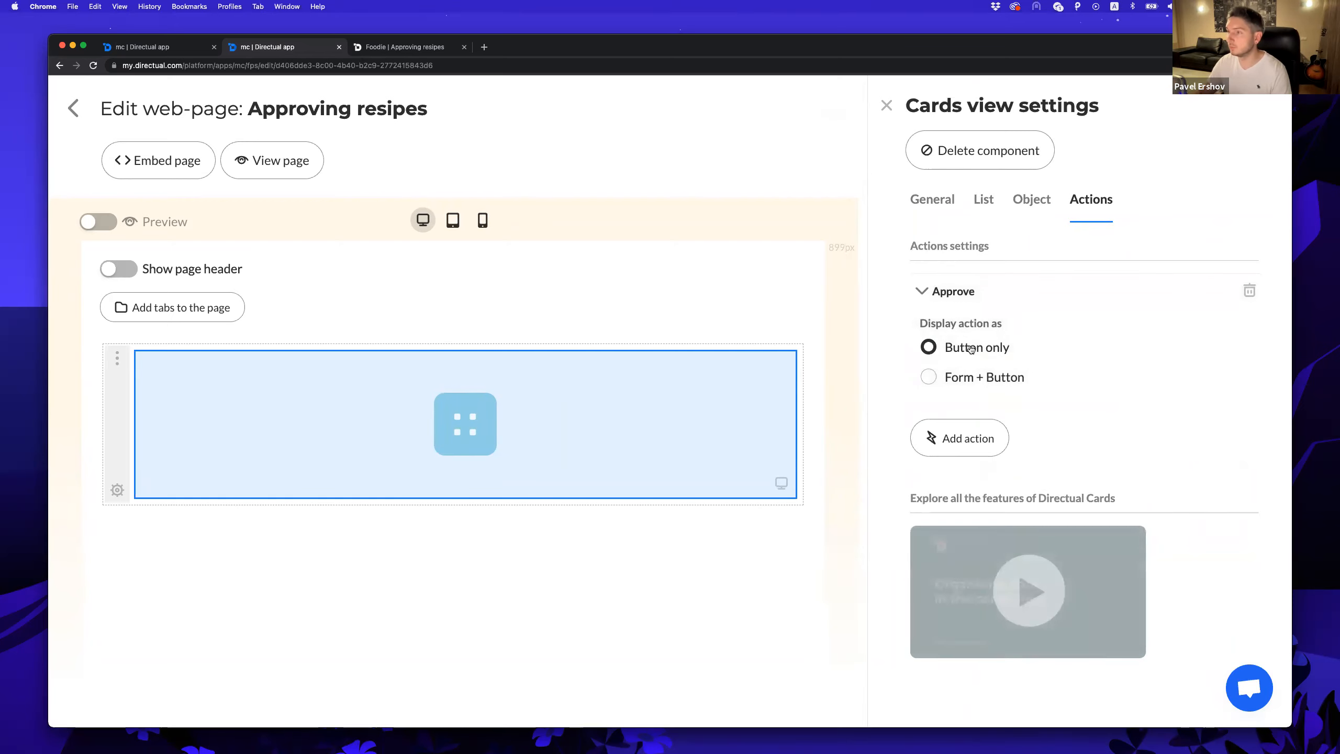
{"action": "left_click", "coordinate": [971, 348]}
{"action": "scroll", "coordinate": [976, 343], "scroll_direction": "down", "scroll_amount": 3}
{"action": "left_click", "coordinate": [988, 334]}
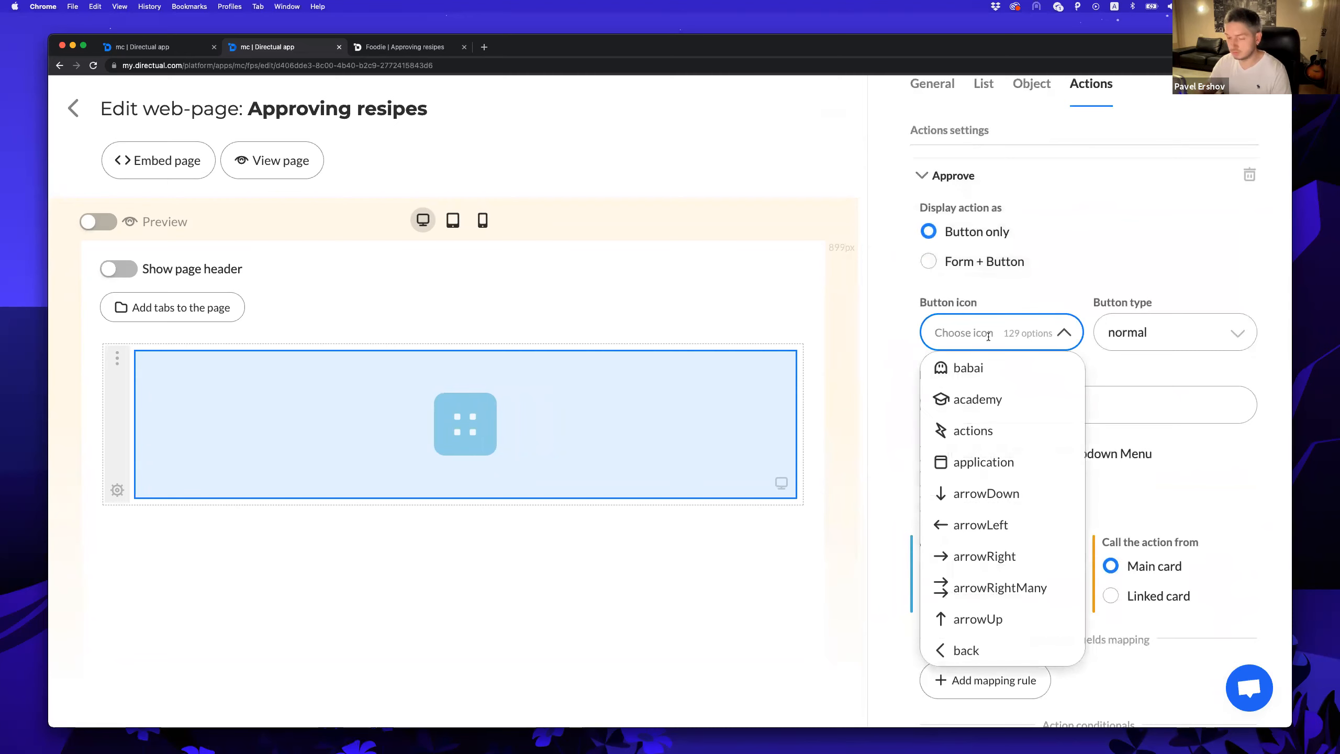
{"action": "type", "text": "do"}
{"action": "key", "text": "Down"}
{"action": "key", "text": "Down"}
{"action": "key", "text": "Tab"}
{"action": "left_click", "coordinate": [1199, 325]}
{"action": "left_click", "coordinate": [1123, 399]}
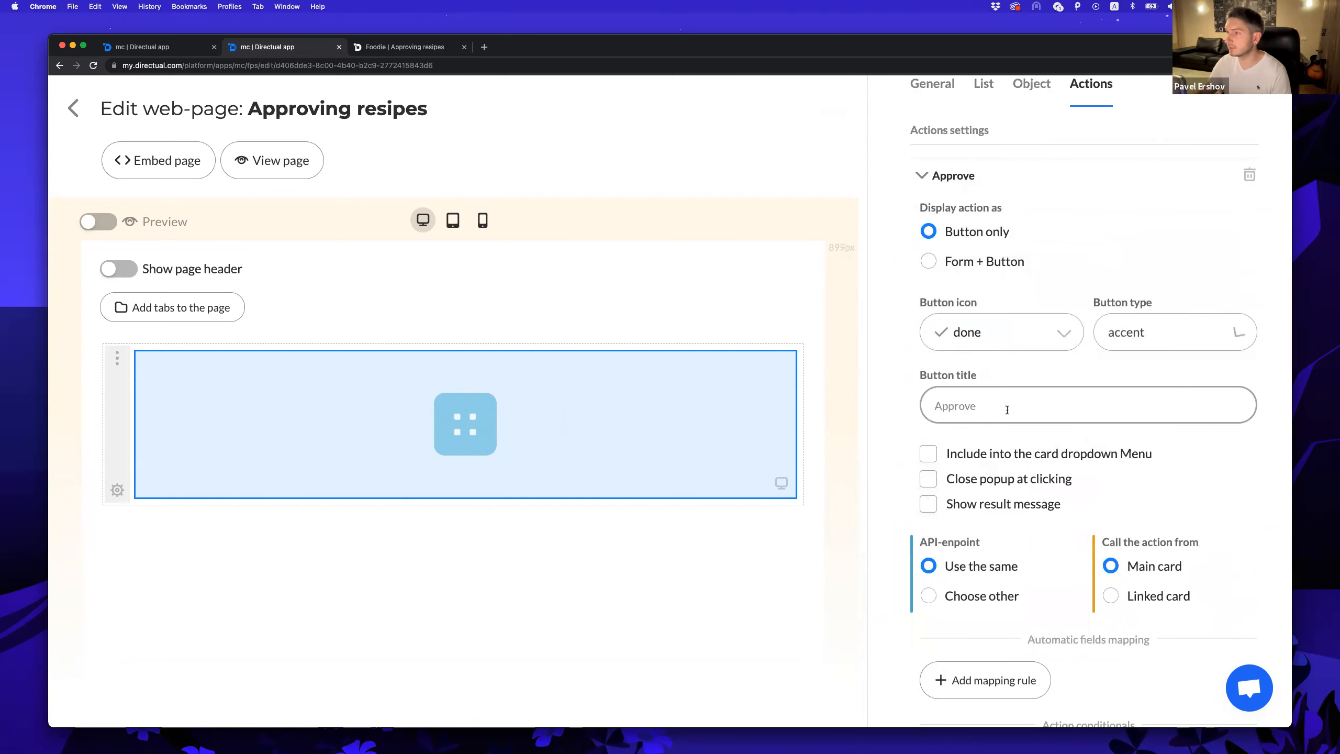
Include Approve in the card menu, keep the popup open, and show the message 'Approved!'.
{"action": "left_click", "coordinate": [959, 459]}
{"action": "left_click", "coordinate": [977, 481]}
{"action": "scroll", "coordinate": [1001, 464], "scroll_direction": "down", "scroll_amount": 3}
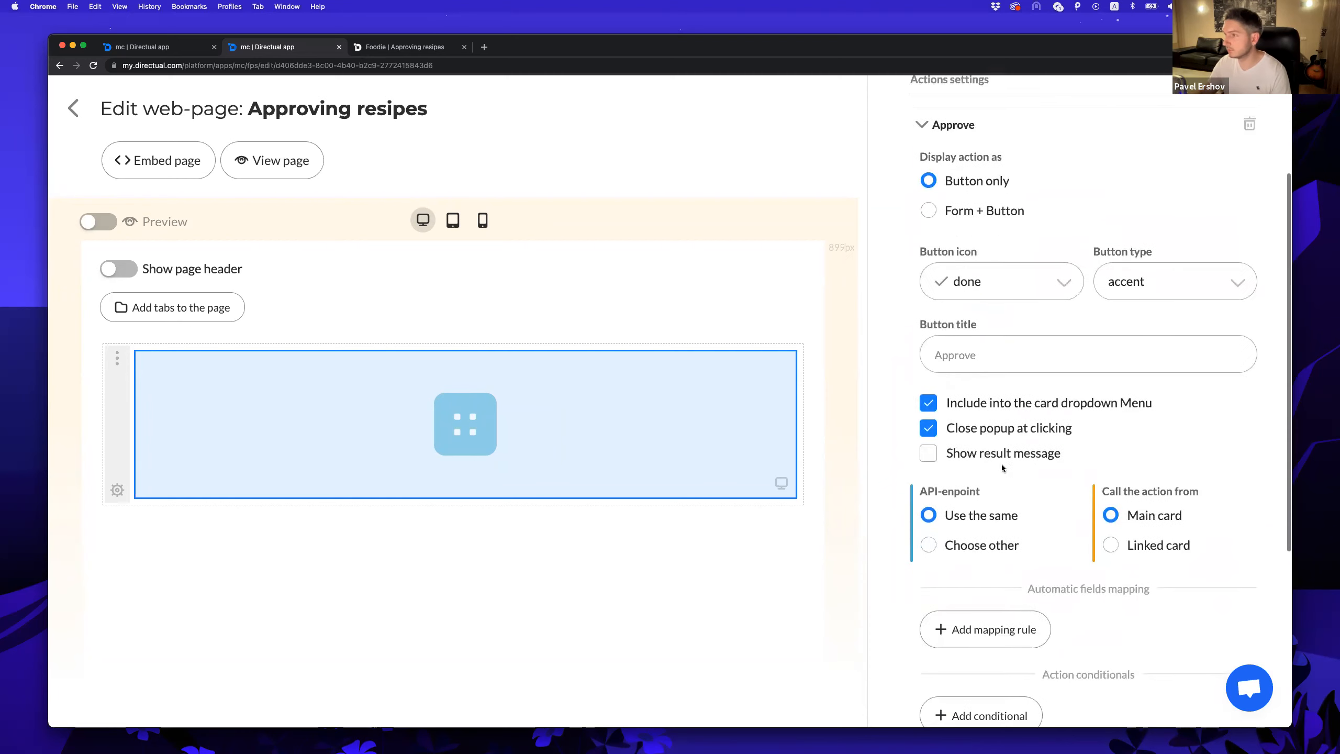
{"action": "left_click", "coordinate": [966, 411]}
{"action": "left_click", "coordinate": [1003, 464]}
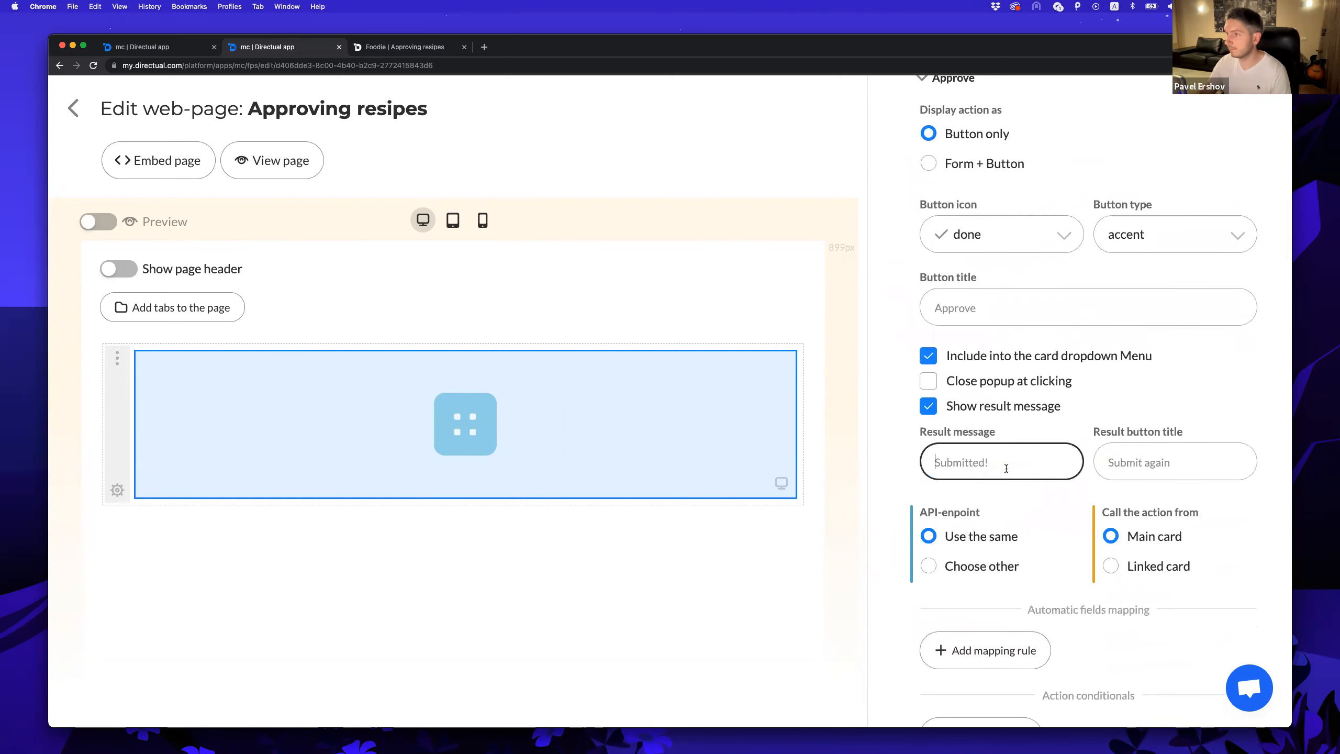
{"action": "type", "text": "App"}
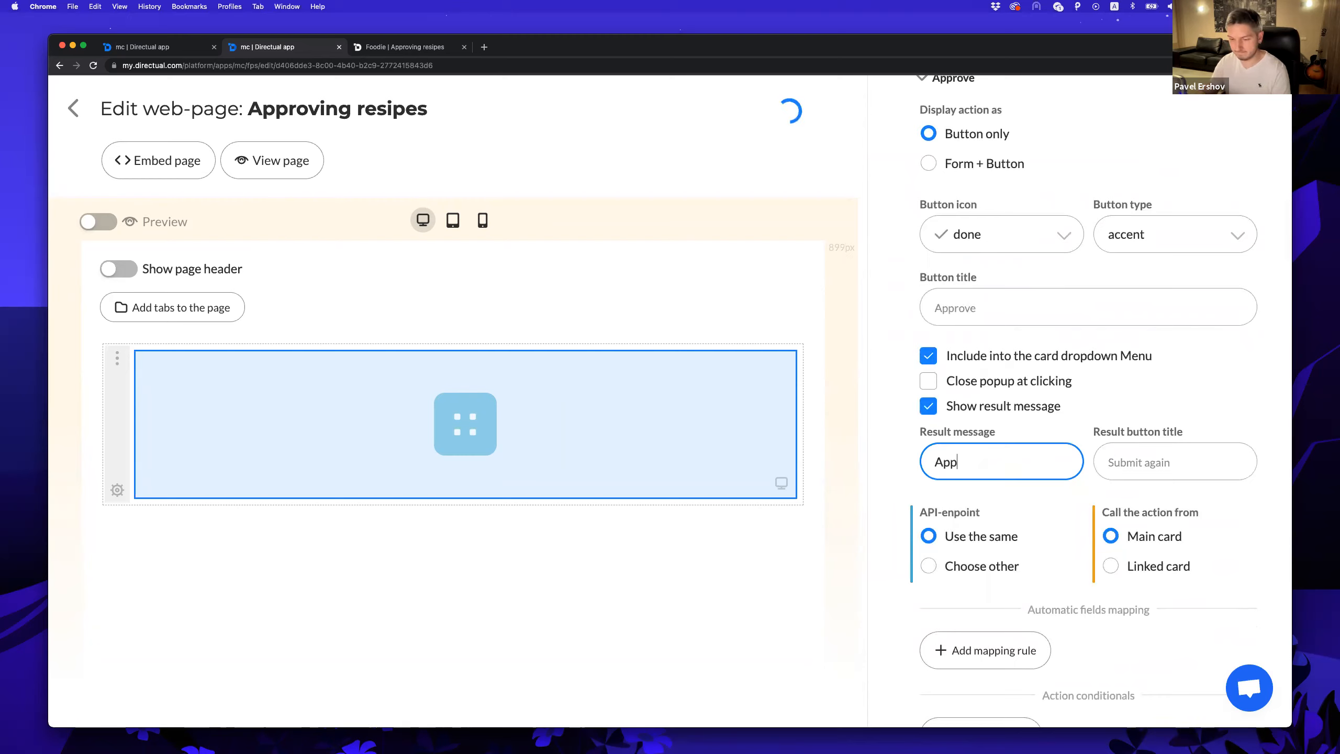
{"action": "type", "text": "roved!"}
{"action": "left_click", "coordinate": [900, 435]}
Add a mapping that fills id from the object card's id.
{"action": "scroll", "coordinate": [907, 435], "scroll_direction": "down", "scroll_amount": 5}
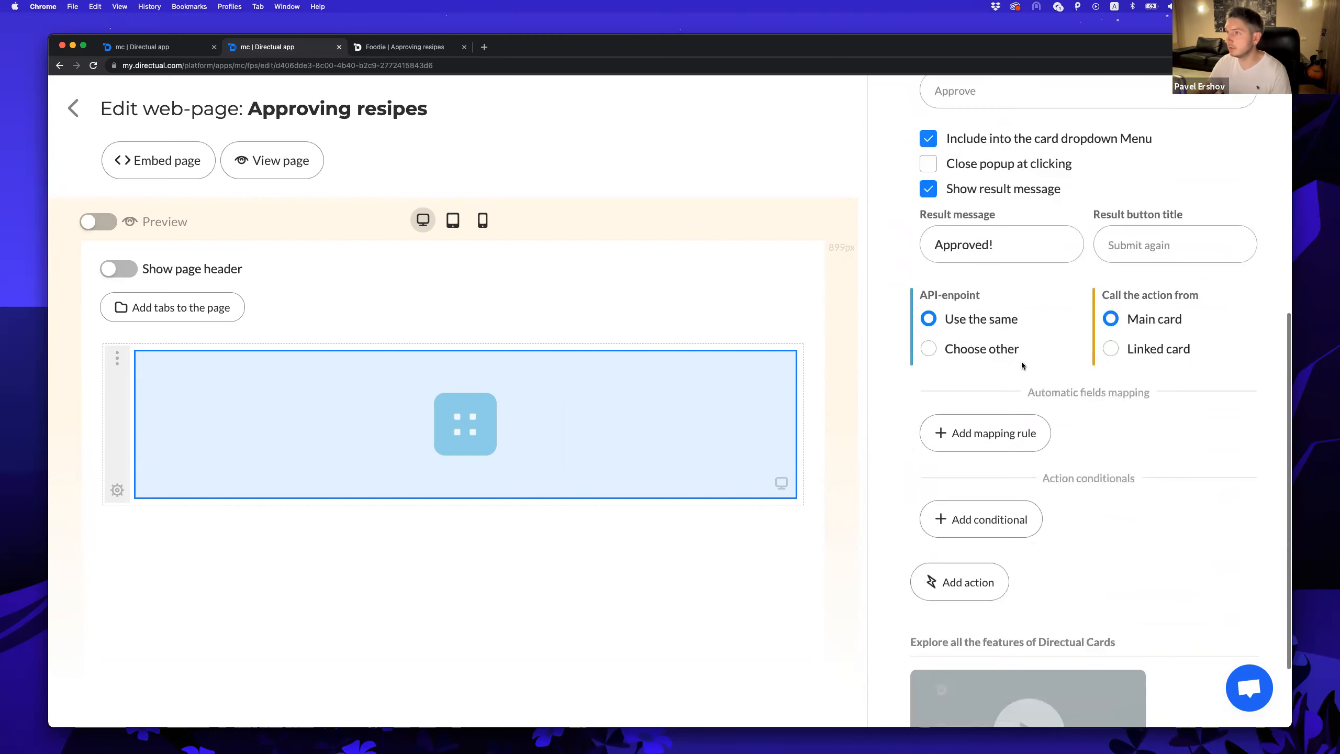
{"action": "left_click", "coordinate": [988, 445]}
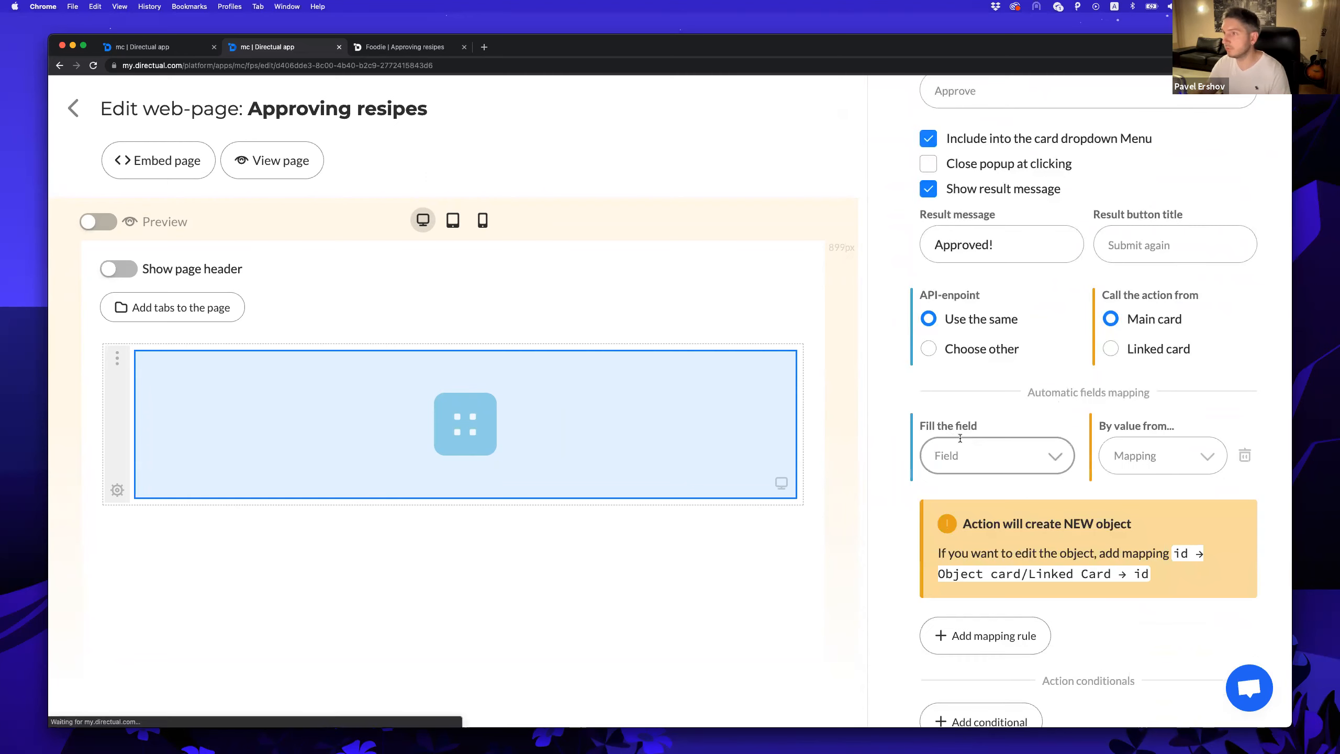
{"action": "left_click_drag", "start_coordinate": [862, 449], "coordinate": [846, 449]}
{"action": "left_click", "coordinate": [965, 455]}
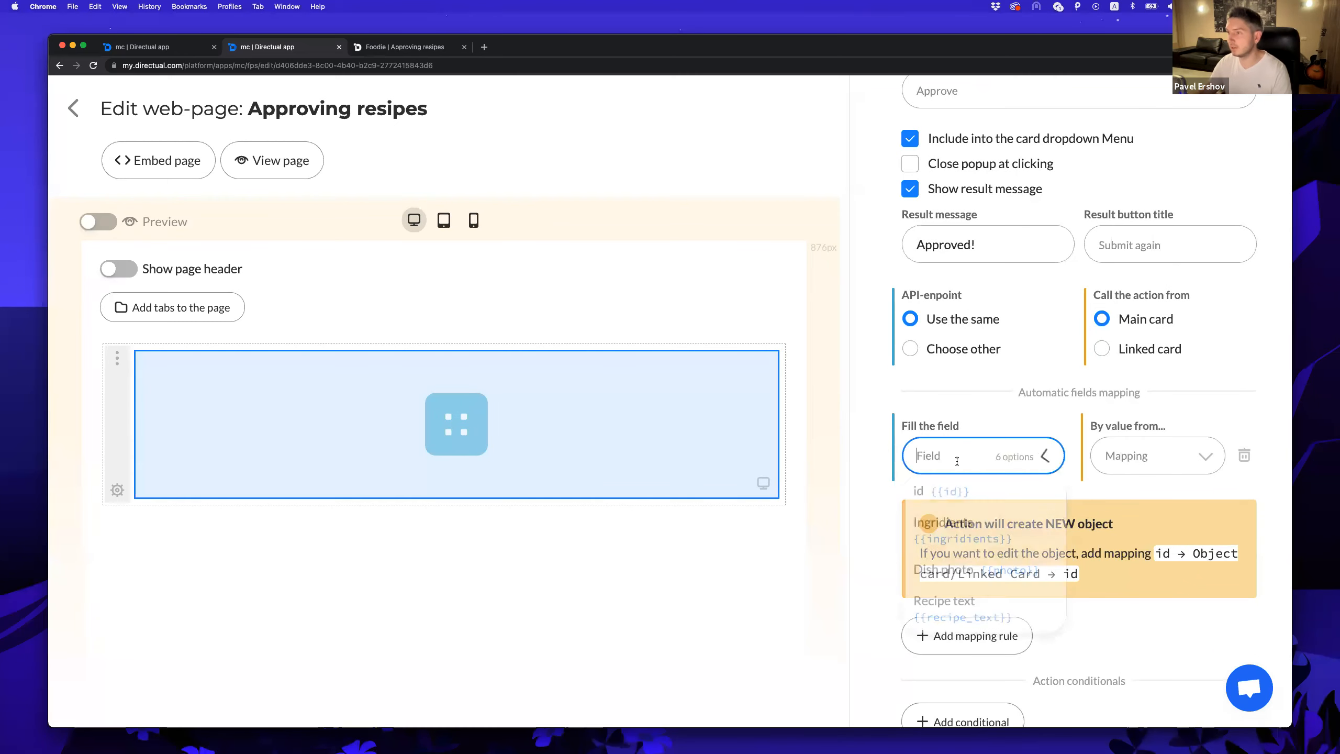
{"action": "type", "text": "id"}
{"action": "left_click", "coordinate": [942, 491]}
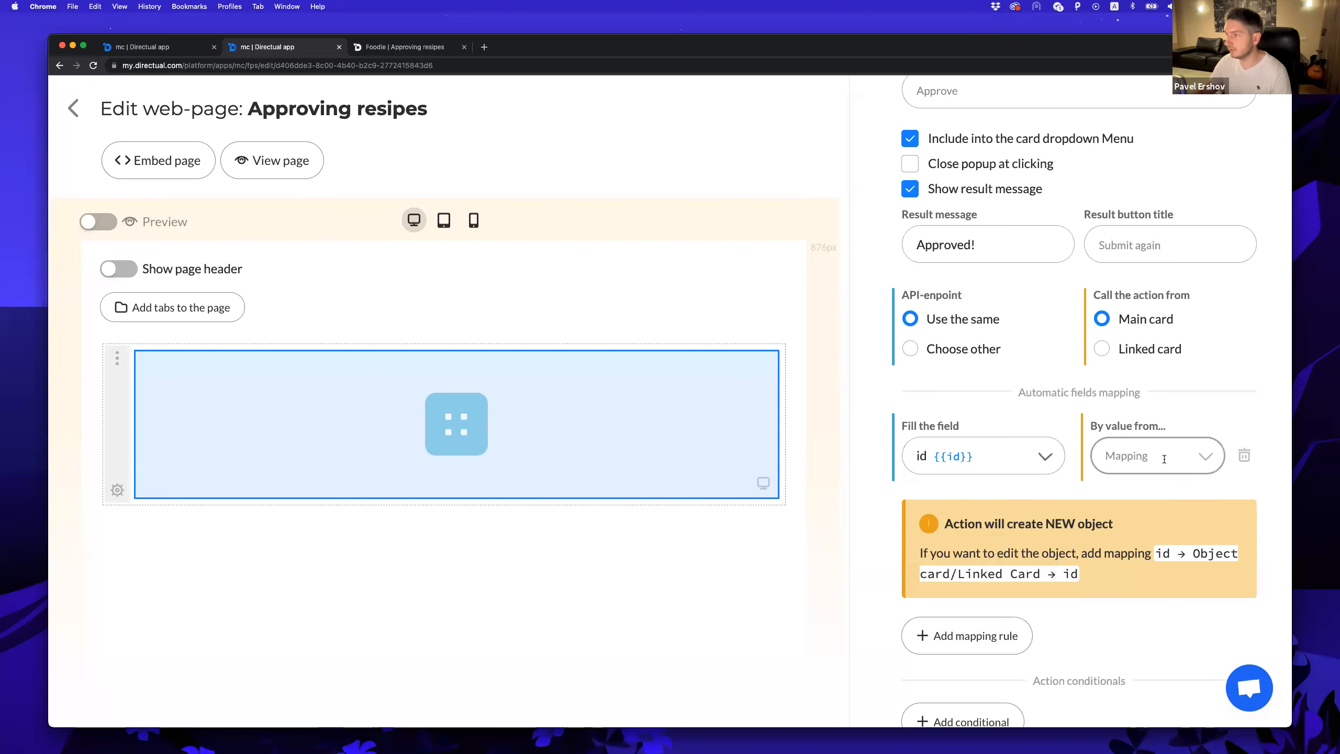
{"action": "left_click", "coordinate": [1156, 455]}
{"action": "left_click", "coordinate": [1146, 535]}
{"action": "left_click", "coordinate": [1134, 499]}
{"action": "type", "text": "id"}
{"action": "key", "text": "Return"}
Add a second mapping setting Status to the constant 'approved'.
{"action": "left_click", "coordinate": [966, 554]}
{"action": "left_click_drag", "start_coordinate": [850, 564], "coordinate": [824, 564]}
{"action": "left_click", "coordinate": [949, 558]}
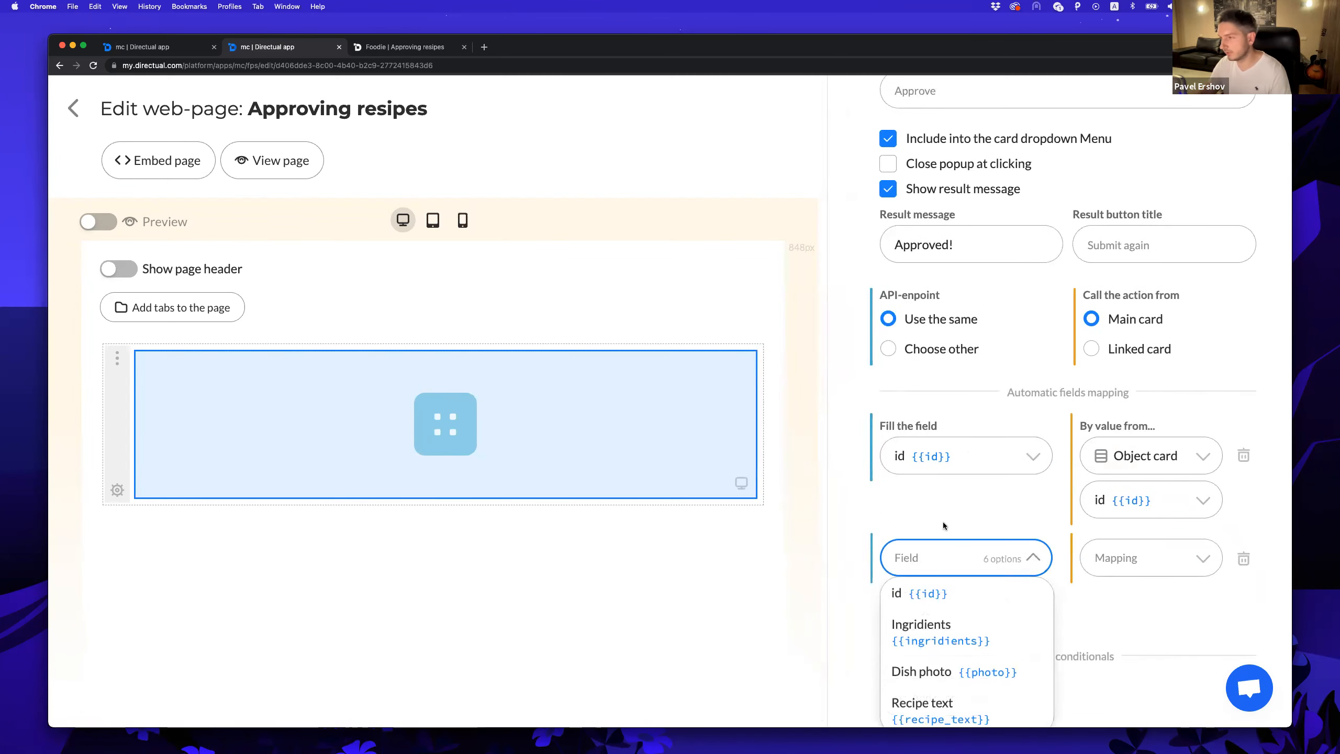
{"action": "scroll", "coordinate": [944, 522], "scroll_direction": "down", "scroll_amount": 3}
{"action": "type", "text": "stat"}
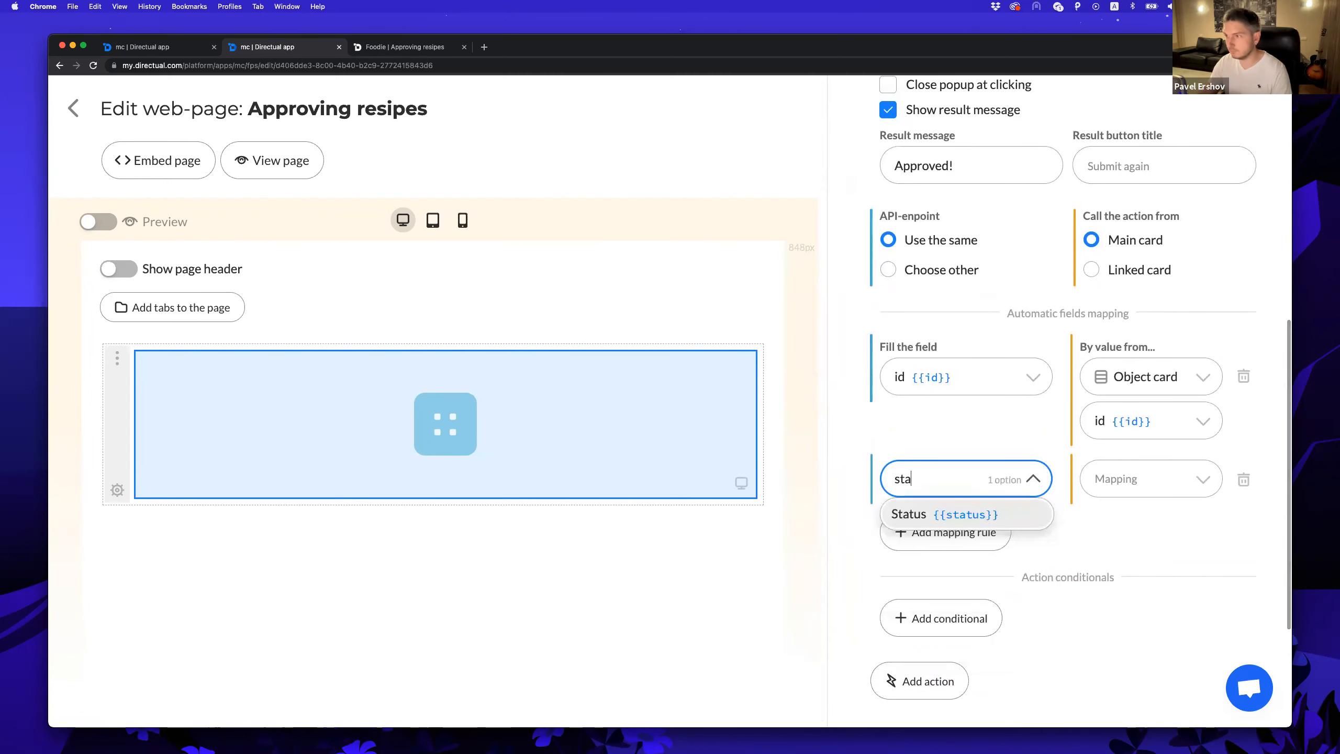
{"action": "left_click", "coordinate": [986, 514]}
{"action": "left_click", "coordinate": [1182, 482]}
{"action": "left_click", "coordinate": [1140, 513]}
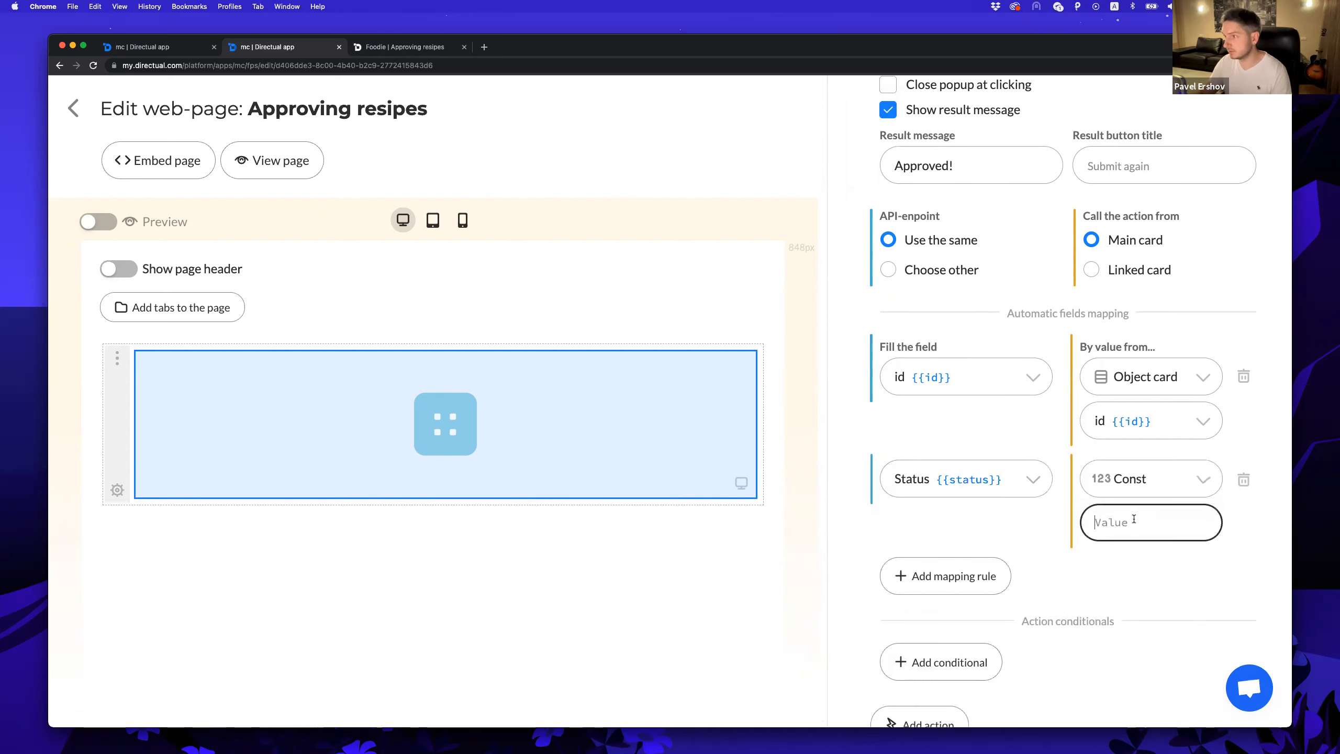
{"action": "type", "text": "approved"}
{"action": "left_click", "coordinate": [1057, 550]}
On the Object tab, try moving Approve above the User field.
{"action": "scroll", "coordinate": [1059, 549], "scroll_direction": "down", "scroll_amount": 5}
{"action": "scroll", "coordinate": [1053, 537], "scroll_direction": "up", "scroll_amount": 10}
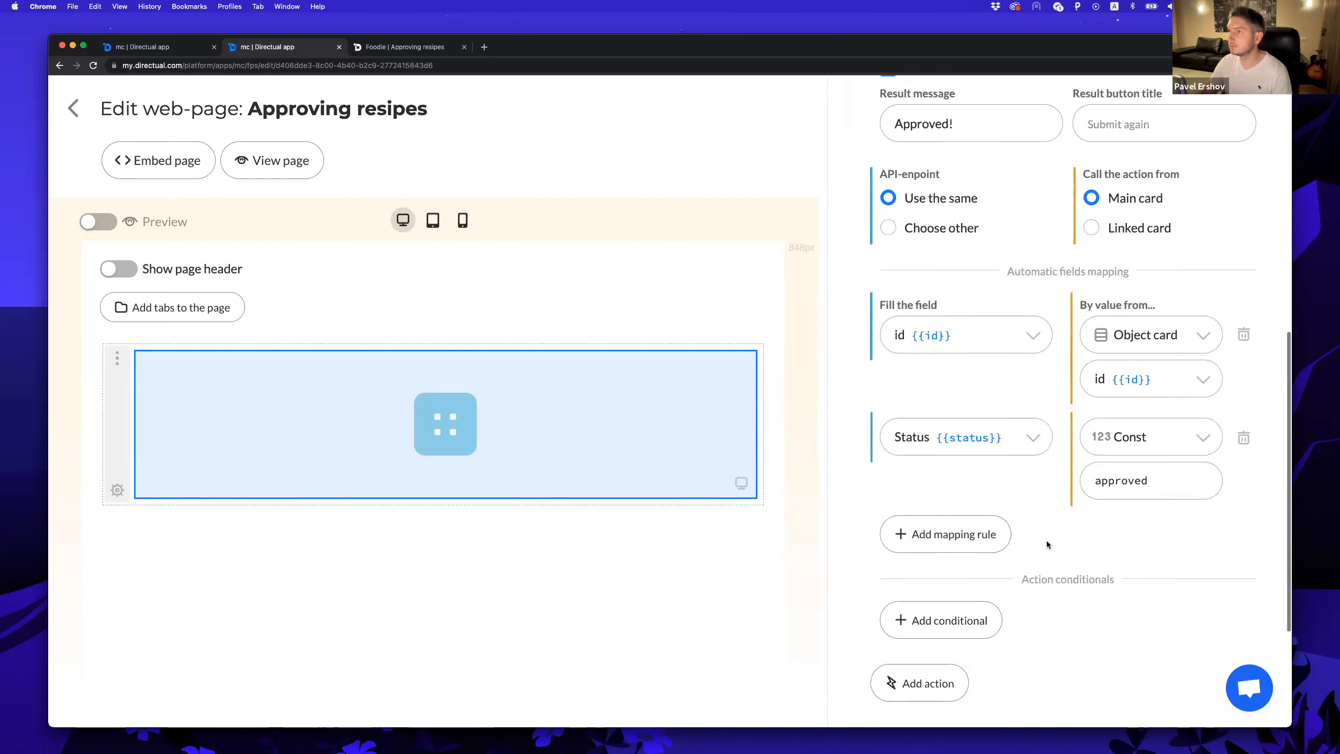
{"action": "left_click", "coordinate": [981, 195]}
{"action": "mouse_move", "coordinate": [1250, 560]}
{"action": "left_mouse_down"}
{"action": "mouse_move", "coordinate": [1251, 524]}
{"action": "mouse_move", "coordinate": [1241, 555]}
{"action": "left_mouse_up"}
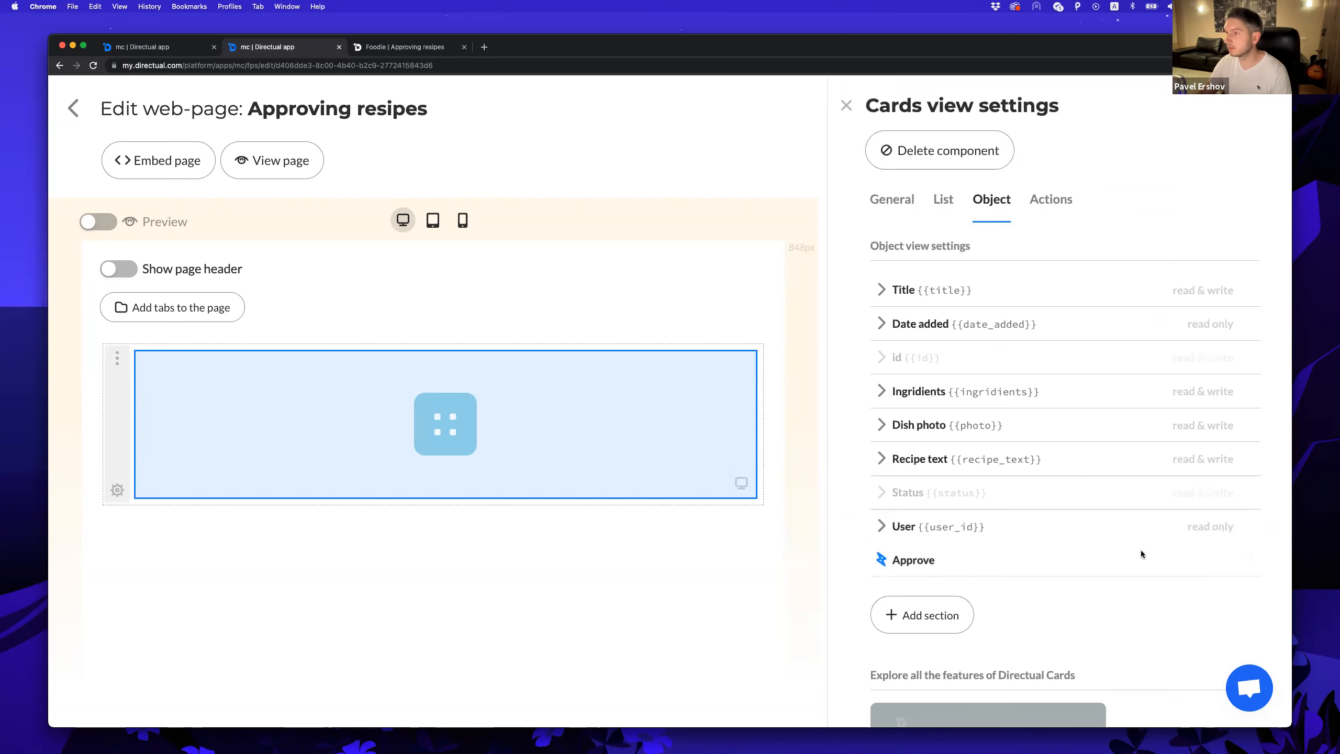
{"action": "left_click", "coordinate": [375, 49]}
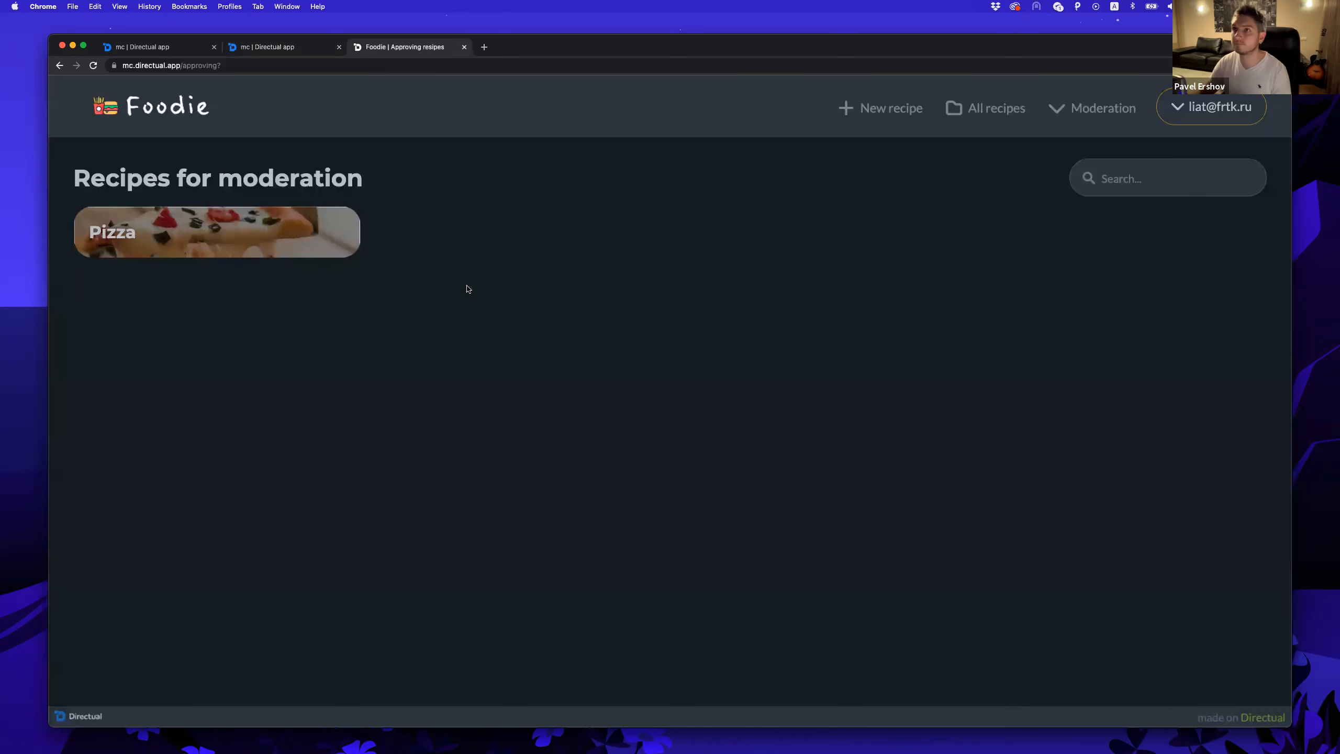
{"action": "left_click", "coordinate": [253, 247]}
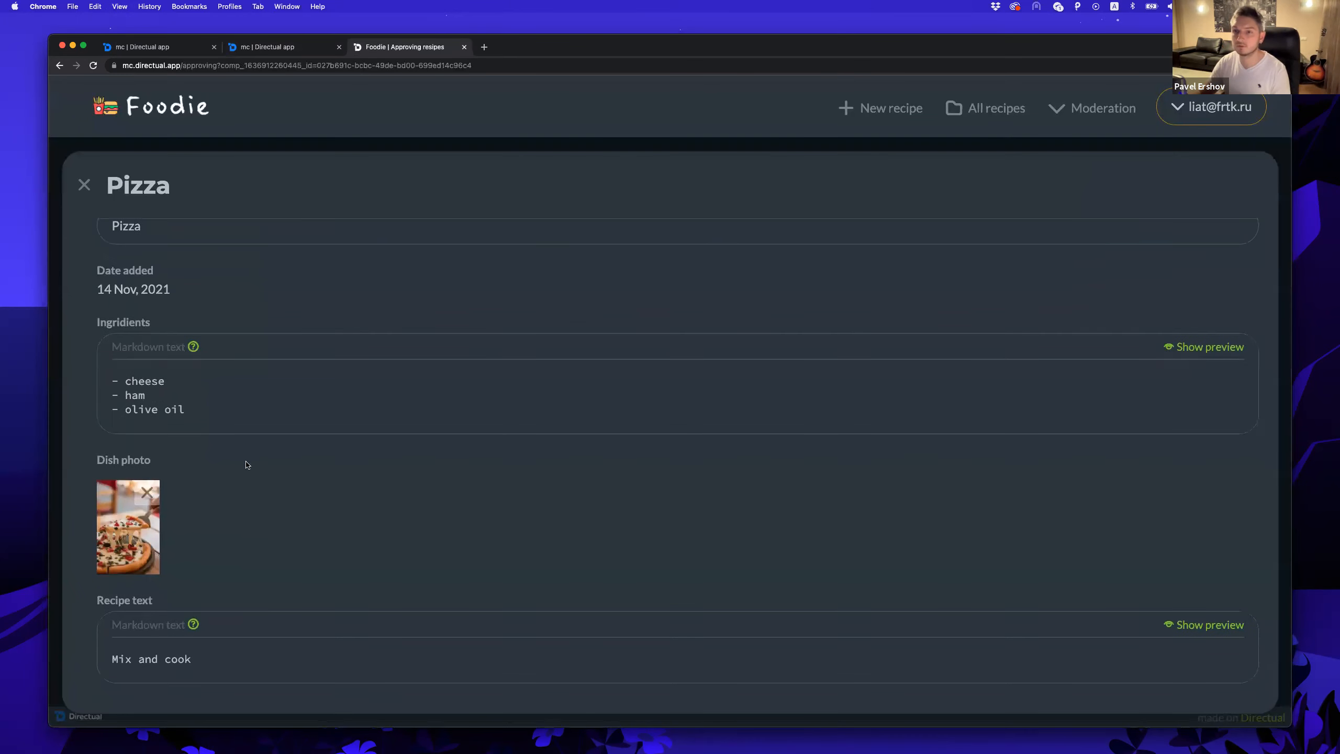
{"action": "scroll", "coordinate": [246, 463], "scroll_direction": "down", "scroll_amount": 5}
{"action": "scroll", "coordinate": [284, 449], "scroll_direction": "up", "scroll_amount": 5}
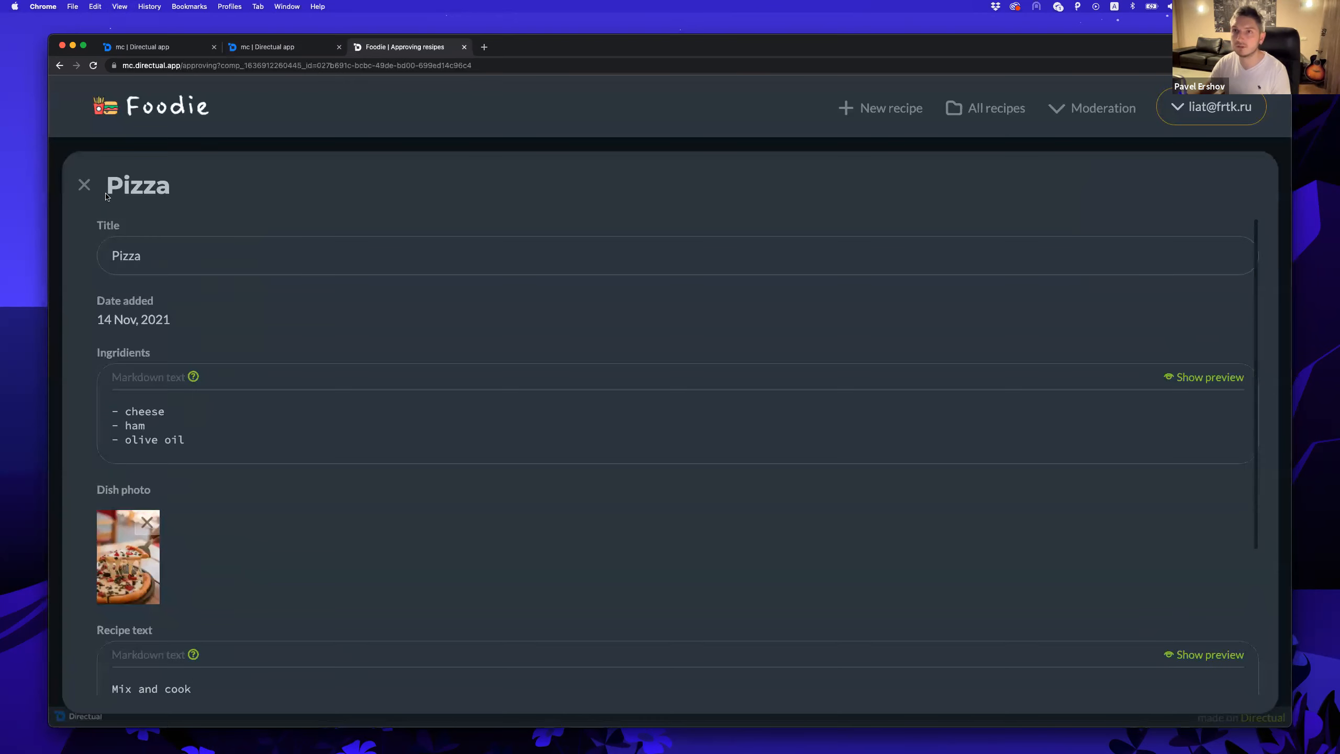
{"action": "left_click", "coordinate": [85, 185]}
{"action": "left_click", "coordinate": [344, 231]}
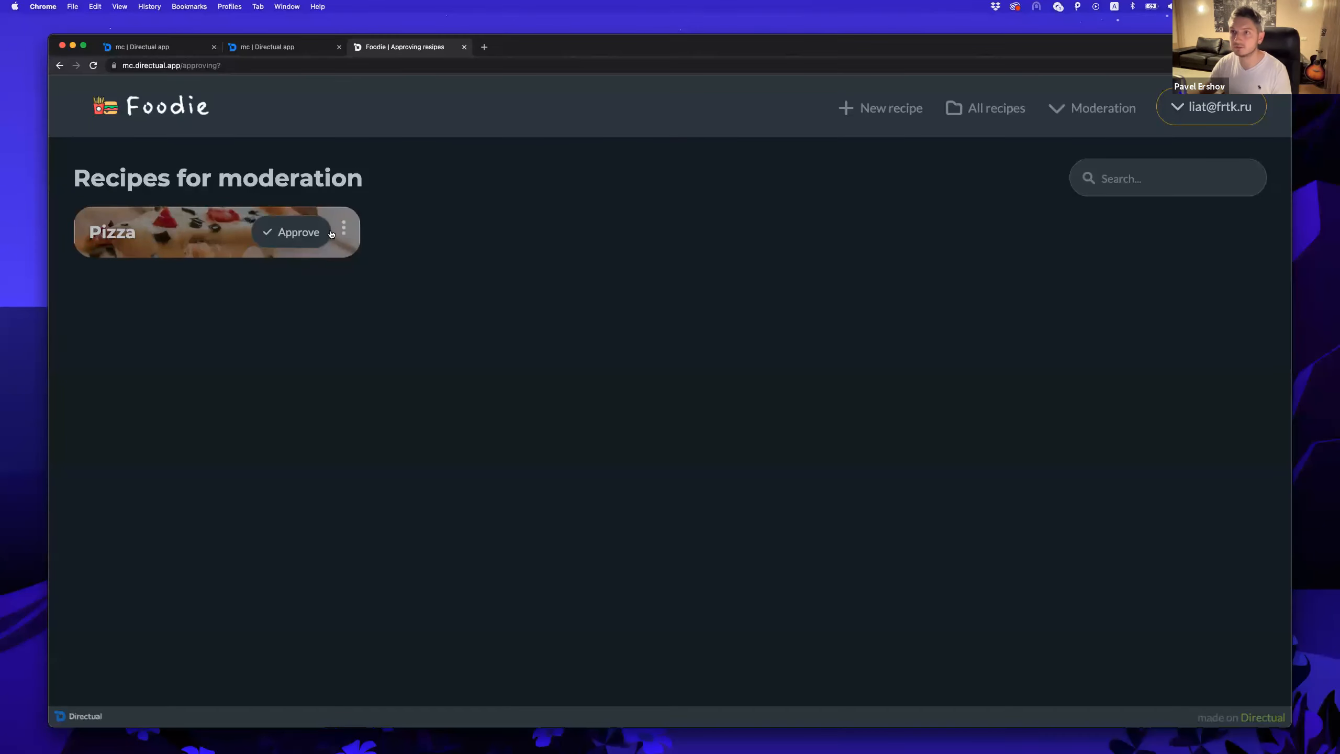
{"action": "left_click", "coordinate": [332, 350]}
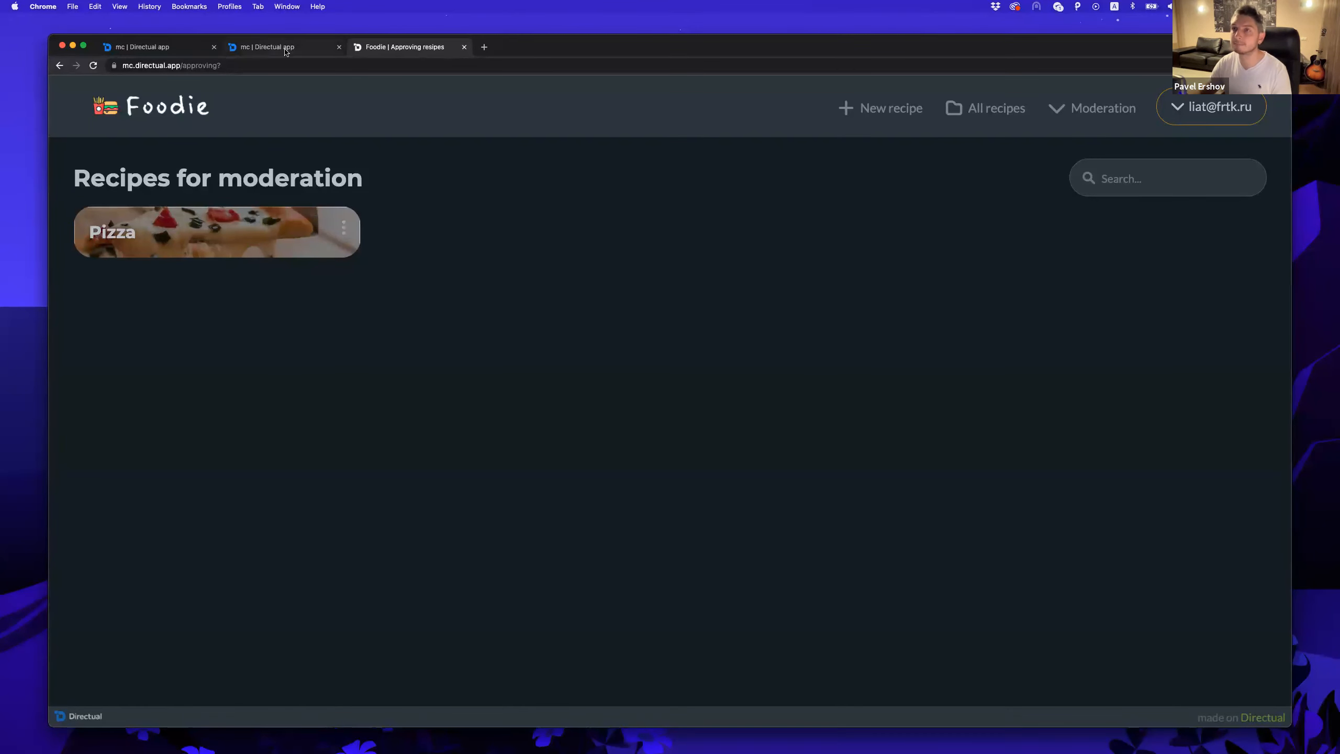
{"action": "left_click", "coordinate": [272, 46]}
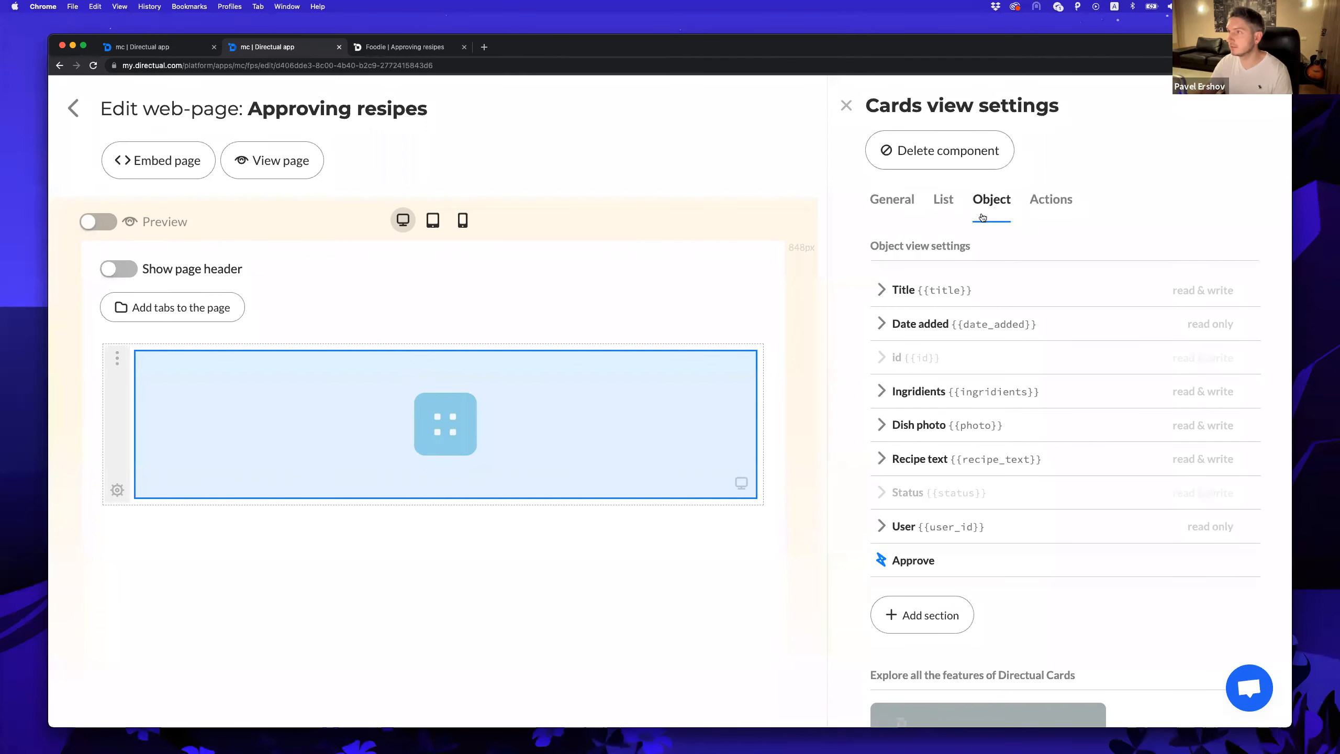
Add a second section and title the sections 'Recipe' (top) and 'Actions' (bottom).
{"action": "left_click", "coordinate": [922, 615]}
{"action": "scroll", "coordinate": [924, 594], "scroll_direction": "down", "scroll_amount": 3}
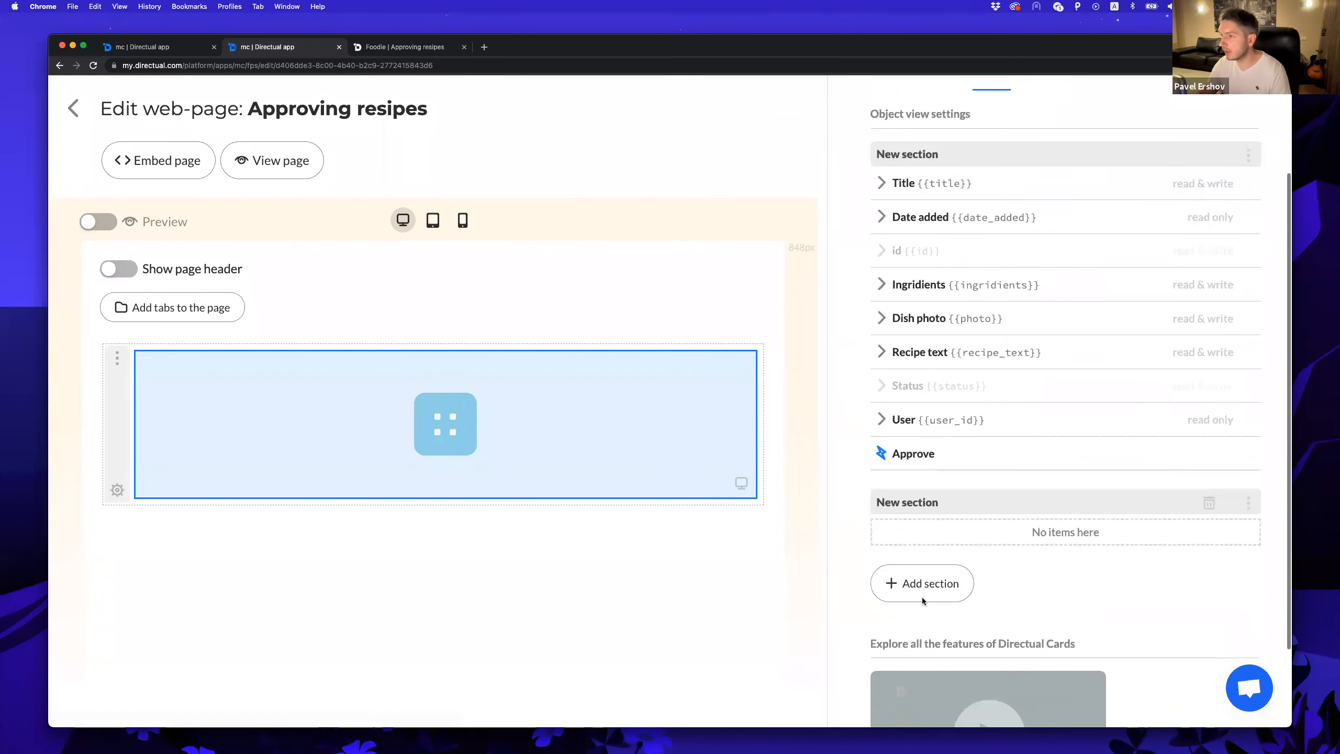
{"action": "scroll", "coordinate": [922, 601], "scroll_direction": "down", "scroll_amount": 2}
{"action": "left_click", "coordinate": [908, 428]}
{"action": "type", "text": "Mo"}
{"action": "key", "text": "BackSpace"}
{"action": "type", "text": "ctions"}
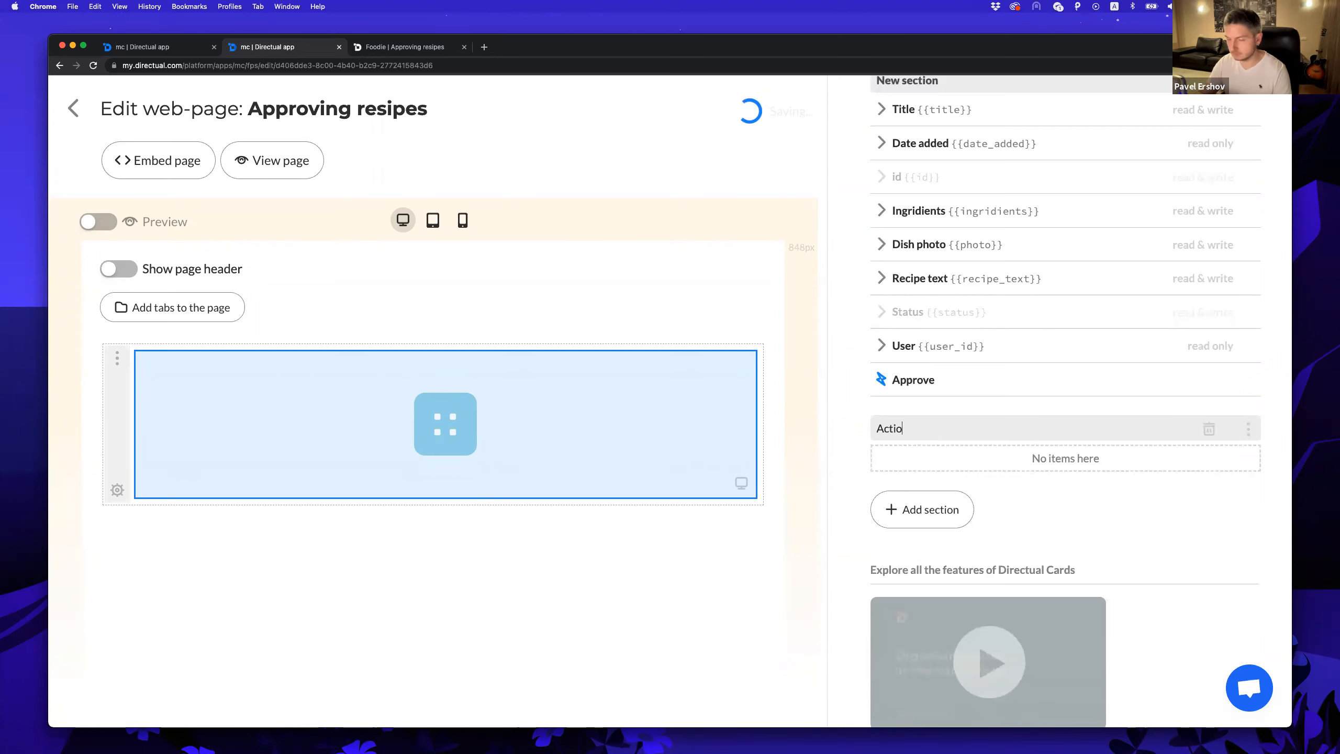
{"action": "key", "text": "Return"}
{"action": "scroll", "coordinate": [1017, 508], "scroll_direction": "up", "scroll_amount": 5}
{"action": "left_click", "coordinate": [908, 288]}
{"action": "type", "text": "Recipe"}
{"action": "key", "text": "Return"}
Move the Approve action into the Actions section.
{"action": "scroll", "coordinate": [1174, 469], "scroll_direction": "down", "scroll_amount": 2}
{"action": "left_click_drag", "start_coordinate": [1174, 469], "coordinate": [1229, 528]}
{"action": "scroll", "coordinate": [1008, 370], "scroll_direction": "up", "scroll_amount": 3}
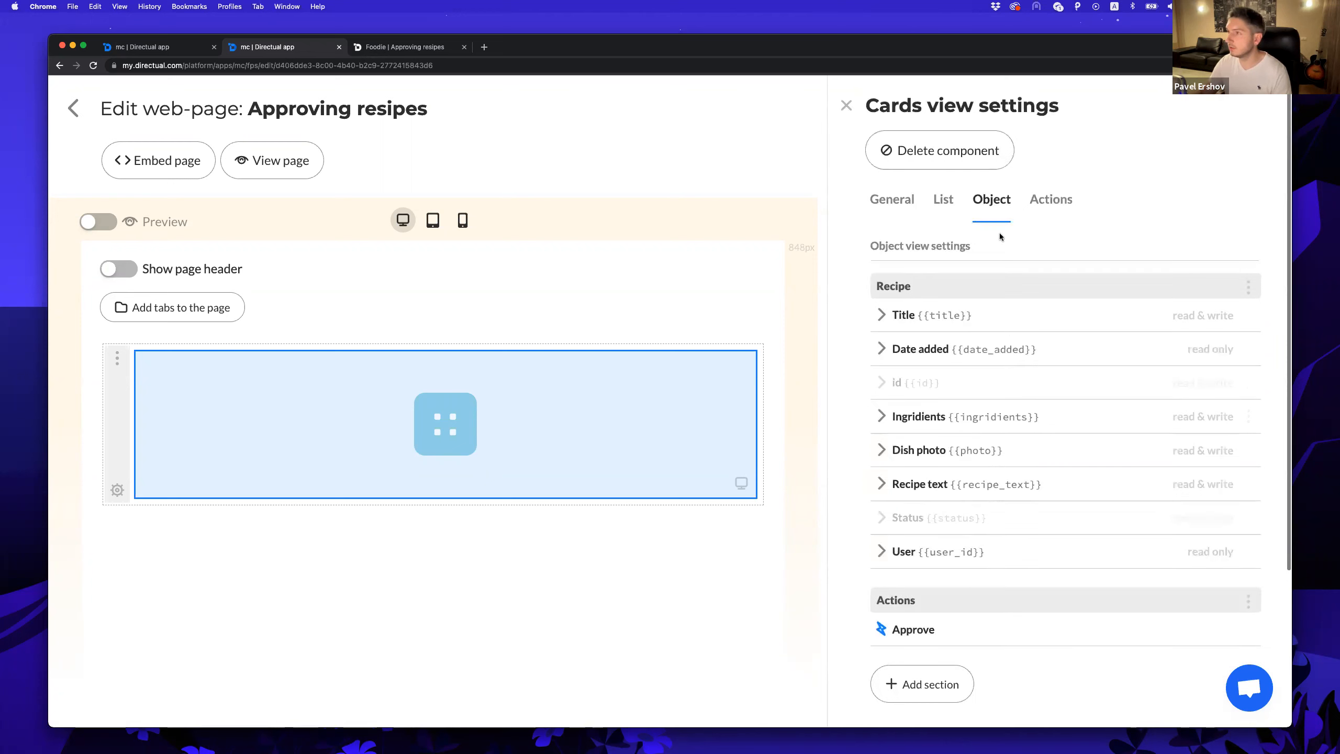
{"action": "left_click", "coordinate": [1052, 199]}
Add a new card action named 'Delete' with the delete icon.
{"action": "left_click", "coordinate": [907, 290]}
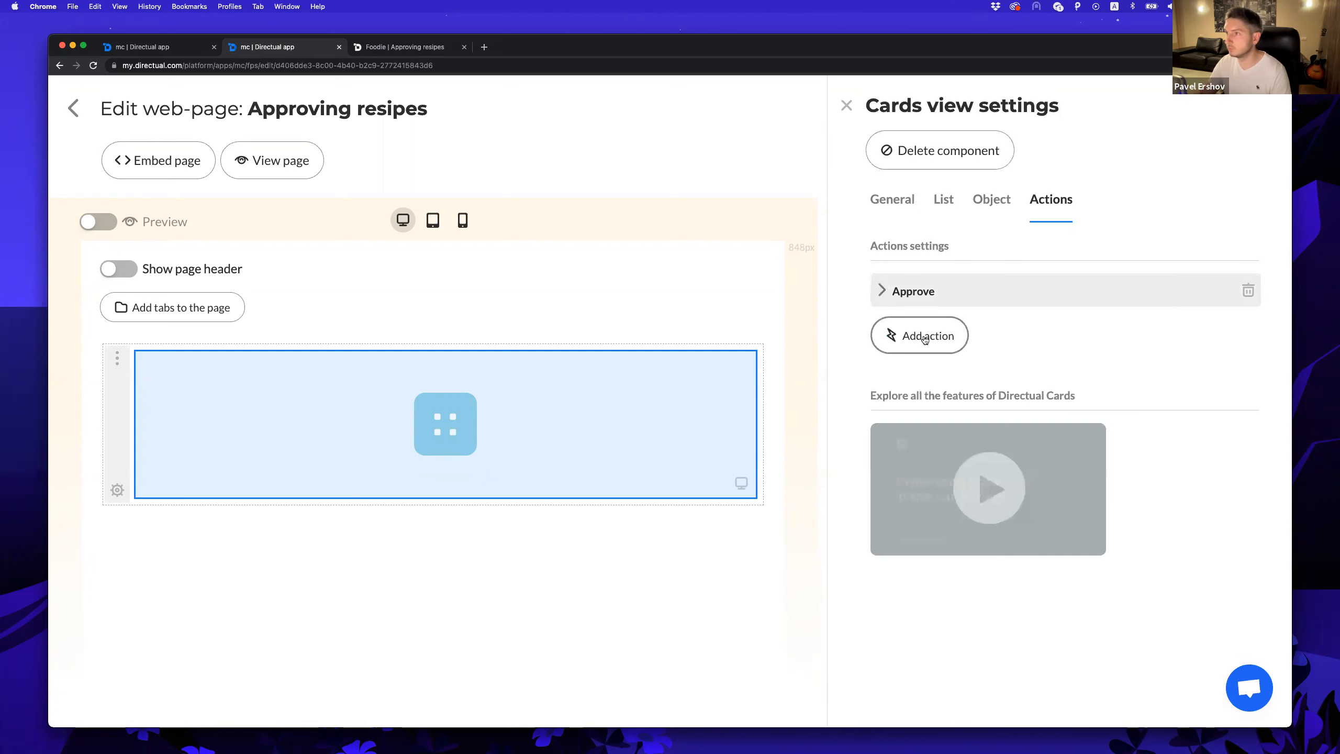
{"action": "left_click", "coordinate": [915, 333]}
{"action": "triple_click", "coordinate": [916, 328]}
{"action": "type", "text": "Delete"}
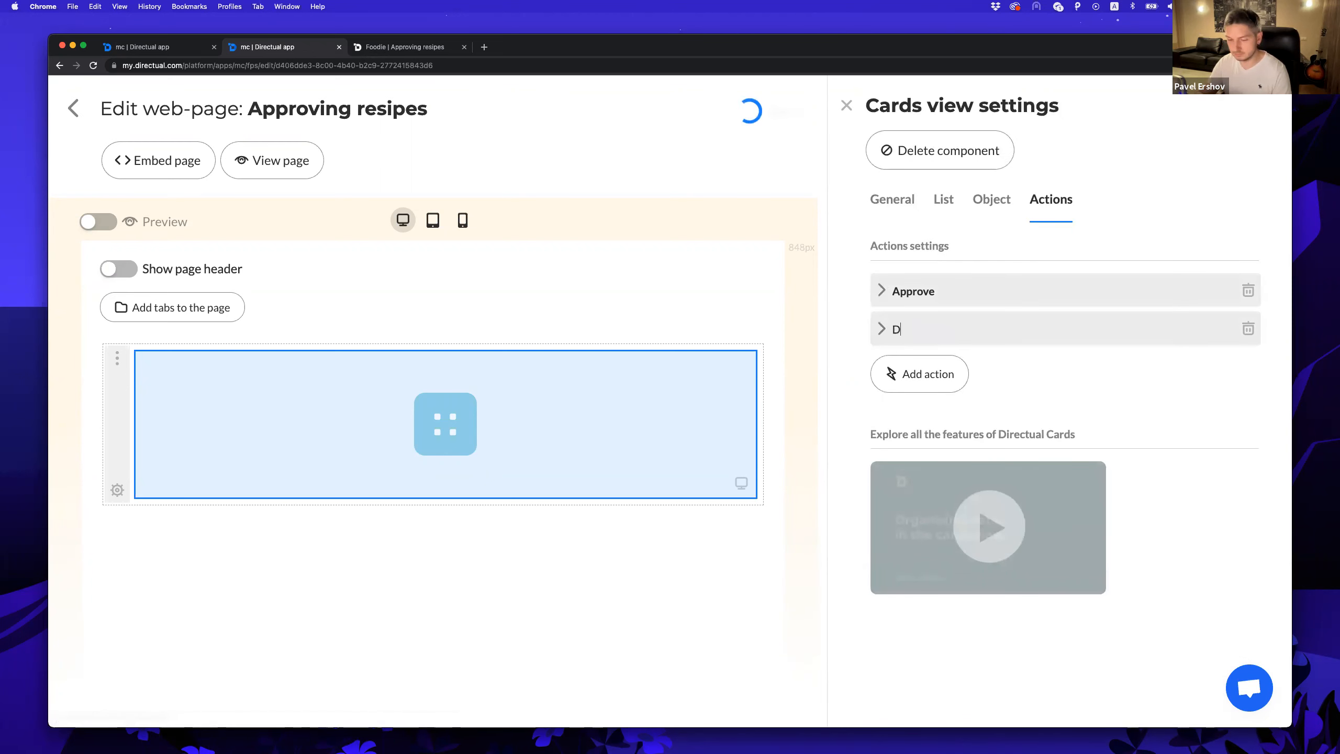
{"action": "left_click", "coordinate": [879, 333]}
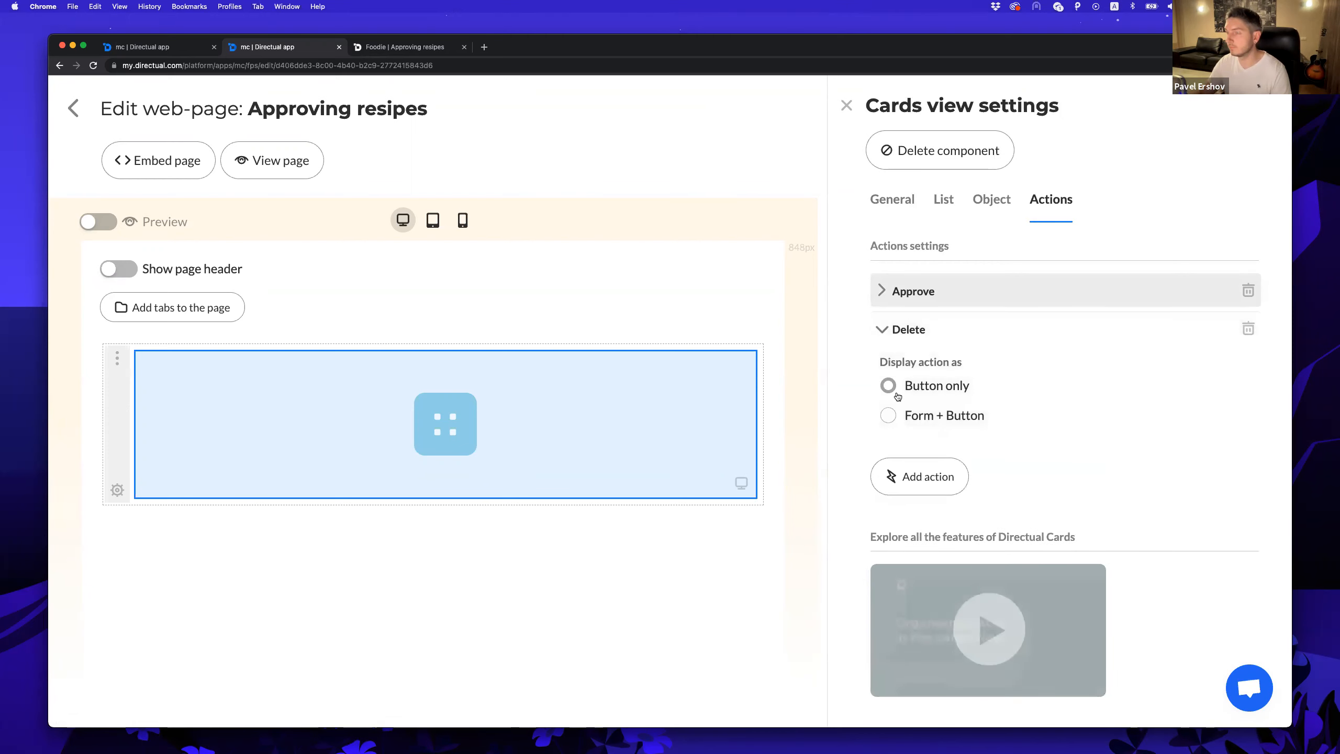
{"action": "scroll", "coordinate": [965, 389], "scroll_direction": "down", "scroll_amount": 2}
{"action": "left_click", "coordinate": [965, 389]}
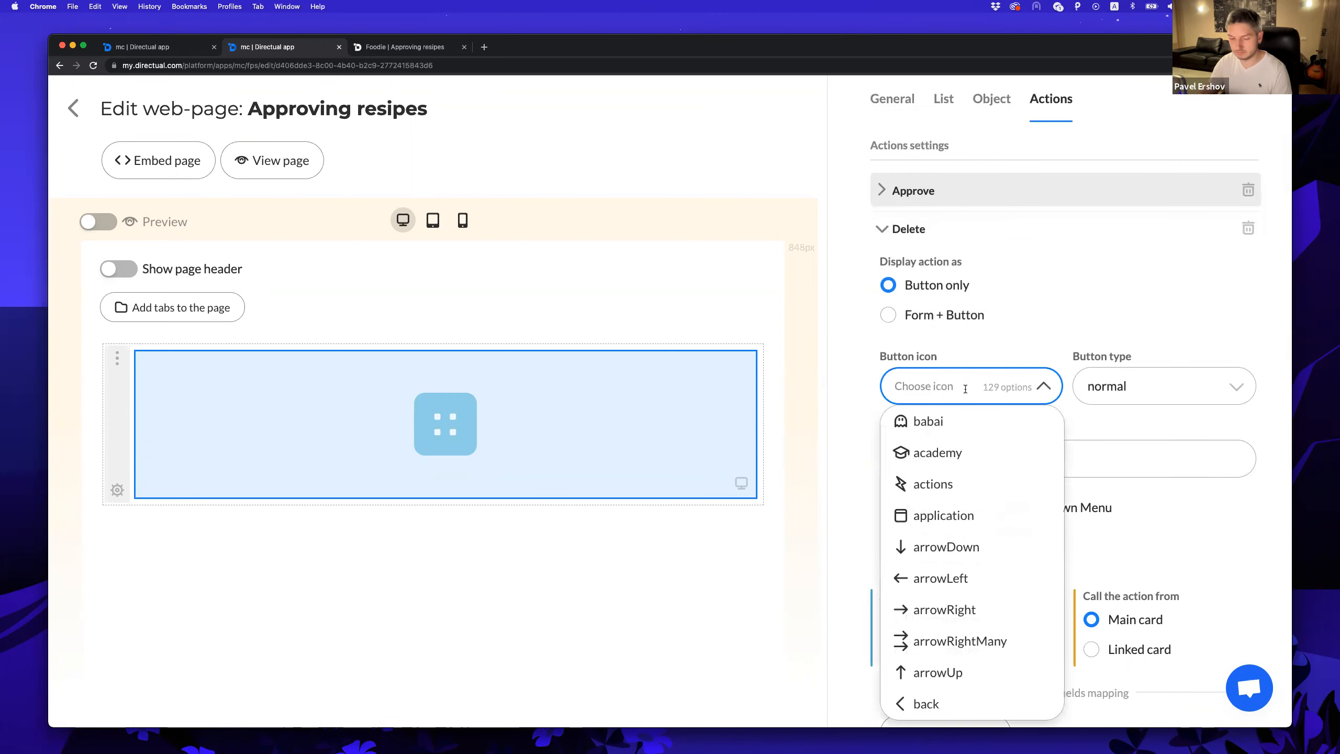
{"action": "type", "text": "de"}
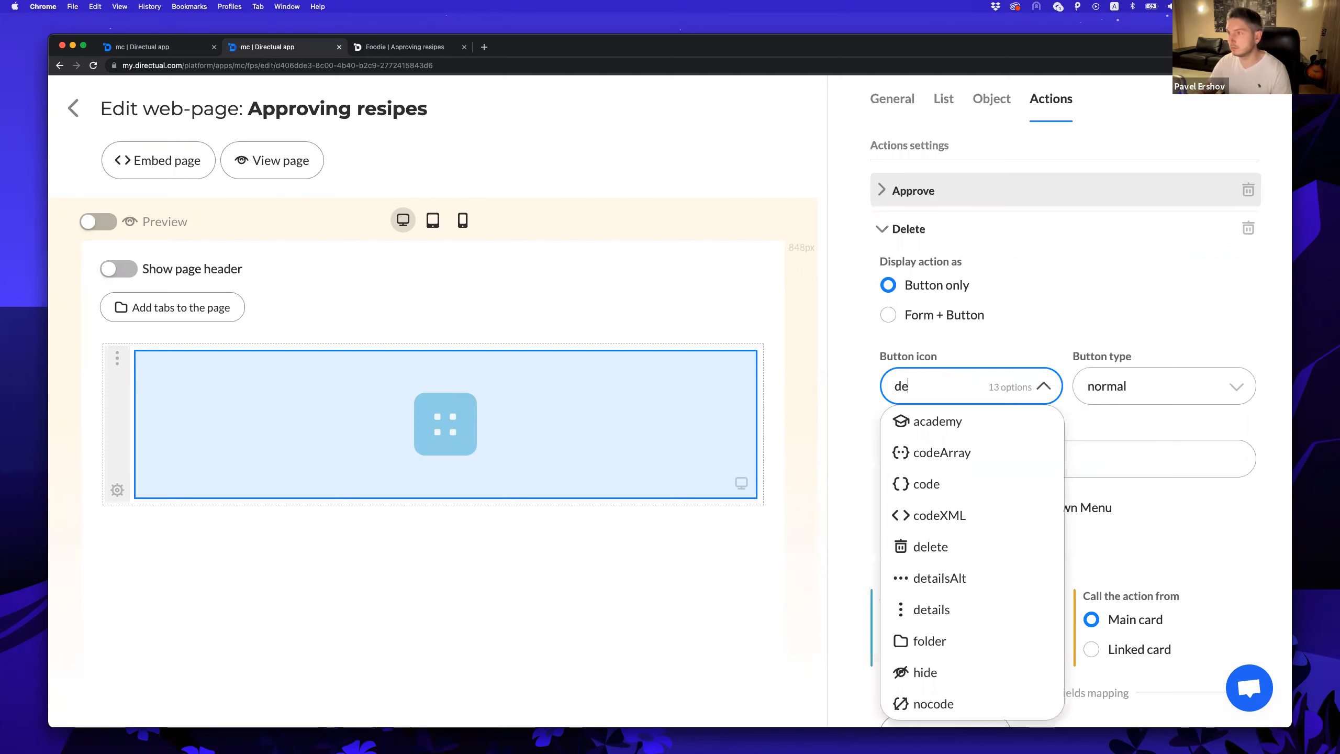
{"action": "type", "text": "l"}
{"action": "key", "text": "Return"}
Style it as a danger button in the card menu with result message 'Deleted!'.
{"action": "left_click", "coordinate": [1093, 379]}
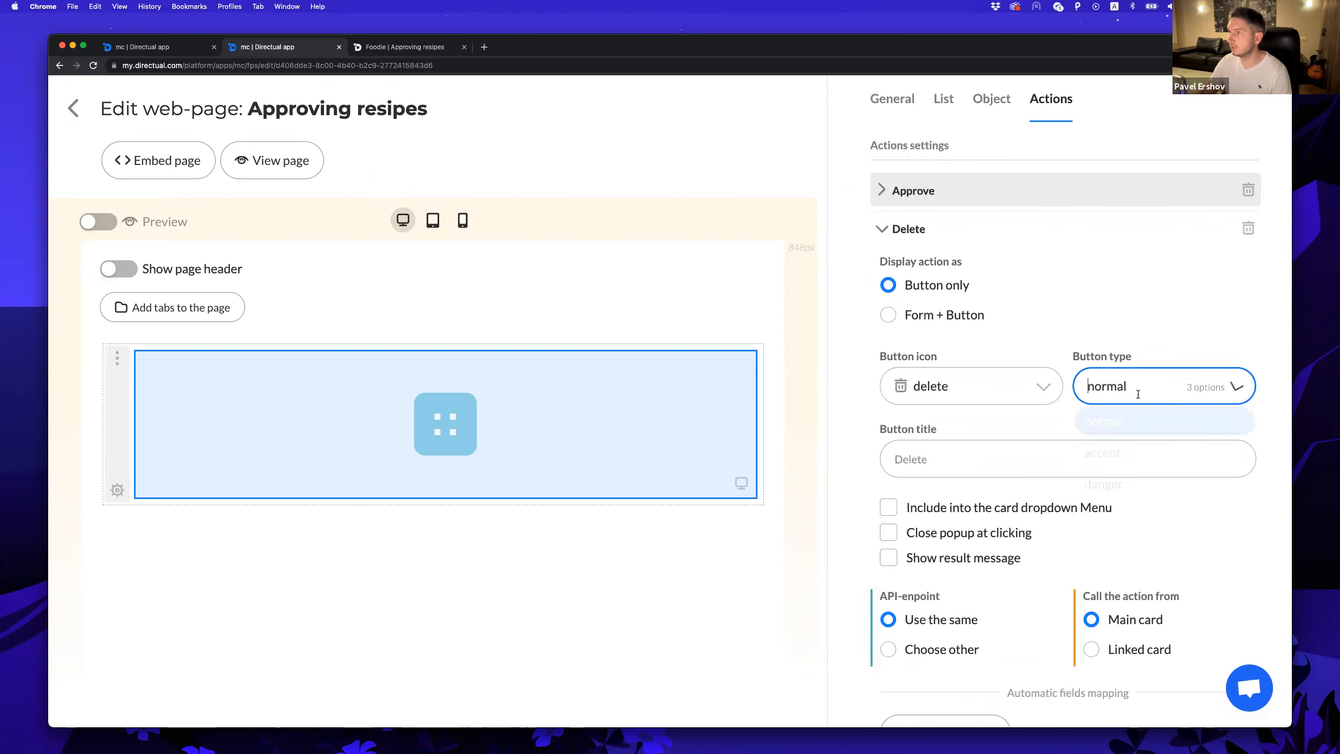
{"action": "left_click", "coordinate": [1115, 483]}
{"action": "left_click", "coordinate": [932, 508]}
{"action": "left_click", "coordinate": [932, 533]}
{"action": "scroll", "coordinate": [939, 338], "scroll_direction": "down", "scroll_amount": 5}
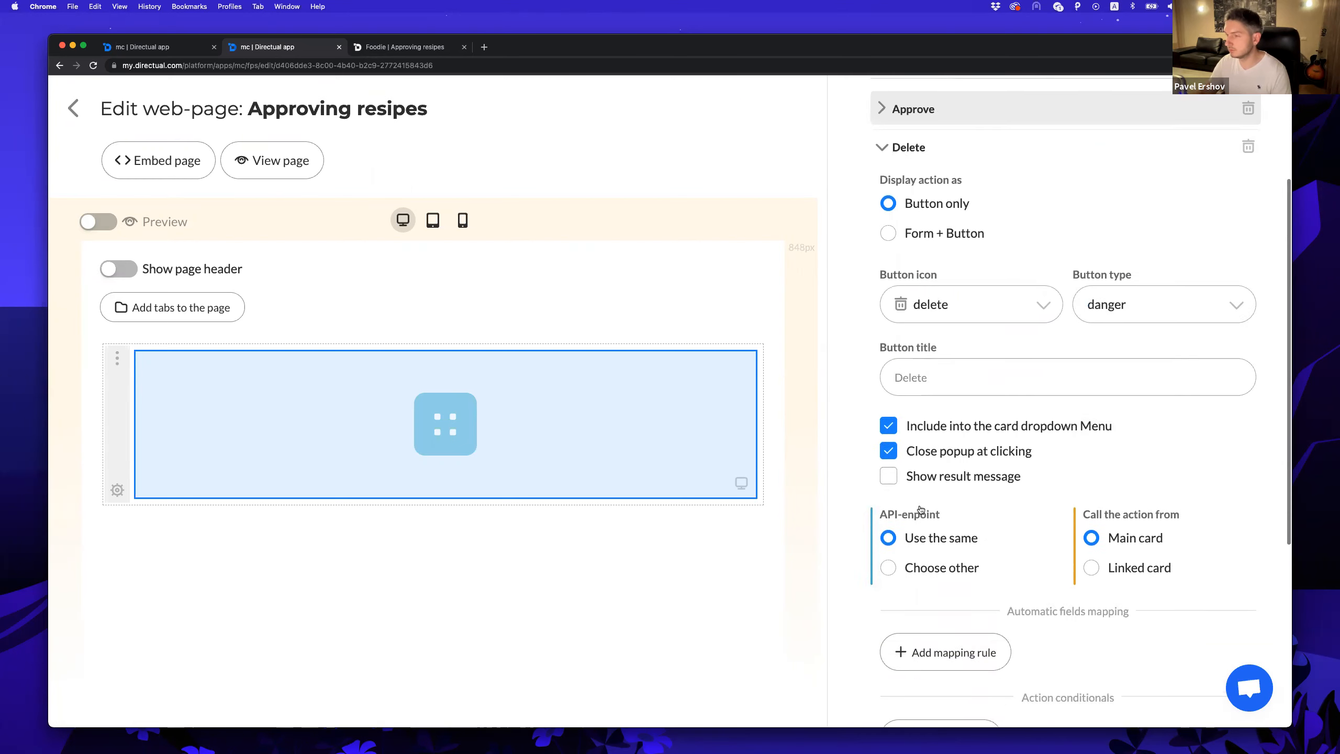
{"action": "left_click", "coordinate": [939, 332]}
{"action": "left_click", "coordinate": [928, 387]}
{"action": "type", "text": "Deleted!"}
{"action": "left_click", "coordinate": [866, 381]}
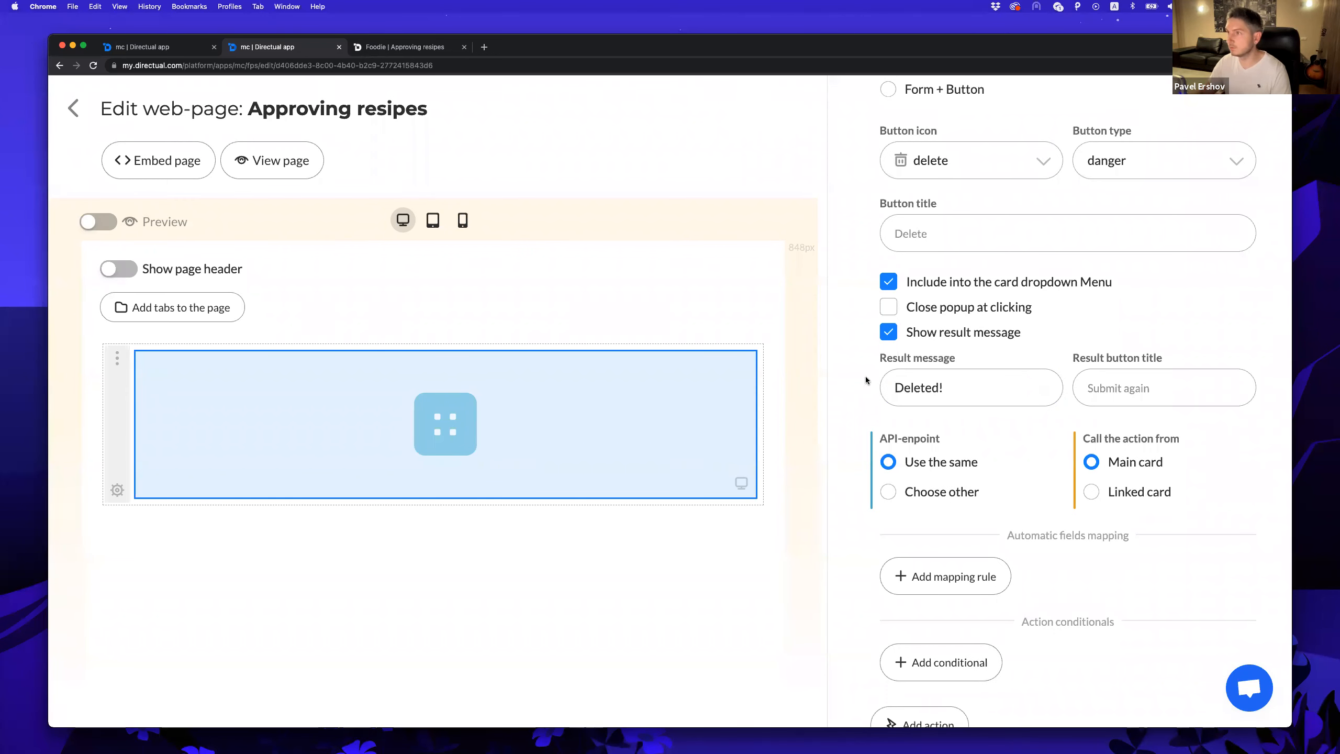
Map the object card's id into the id field.
{"action": "scroll", "coordinate": [870, 370], "scroll_direction": "down", "scroll_amount": 3}
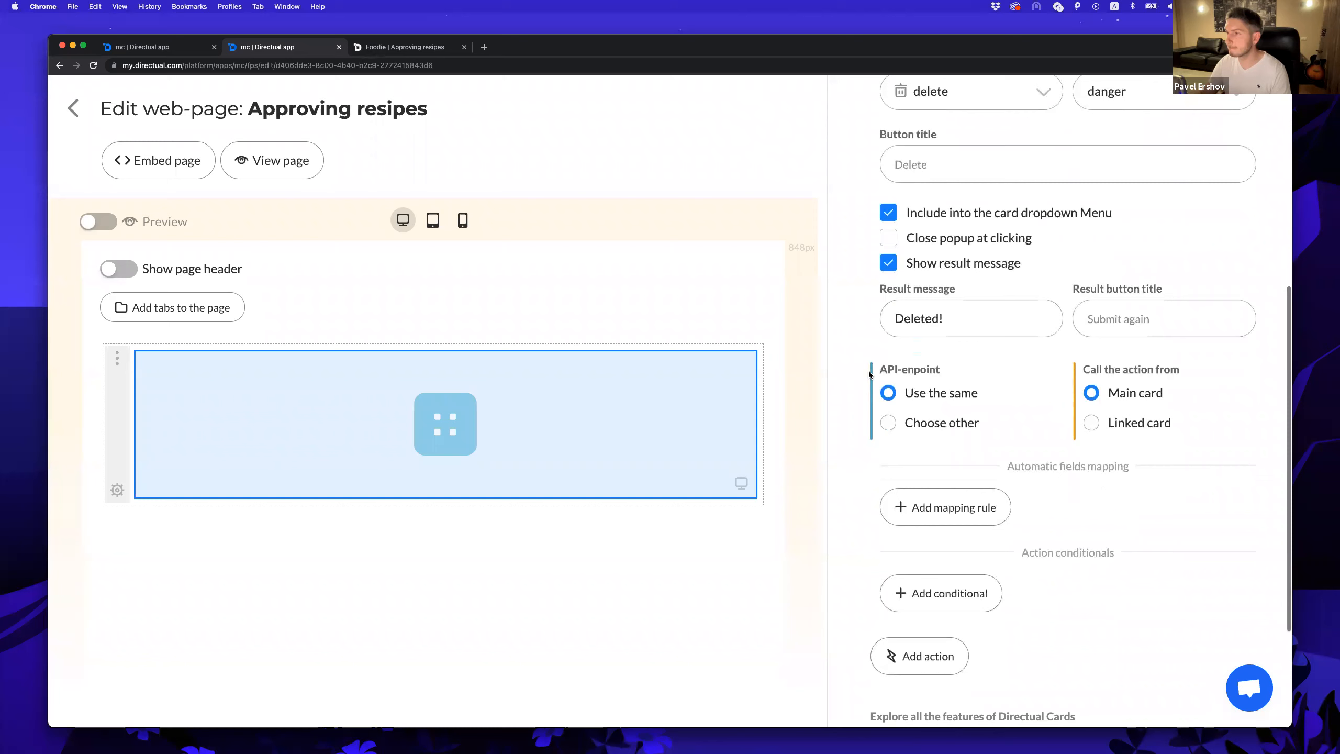
{"action": "left_click", "coordinate": [945, 464]}
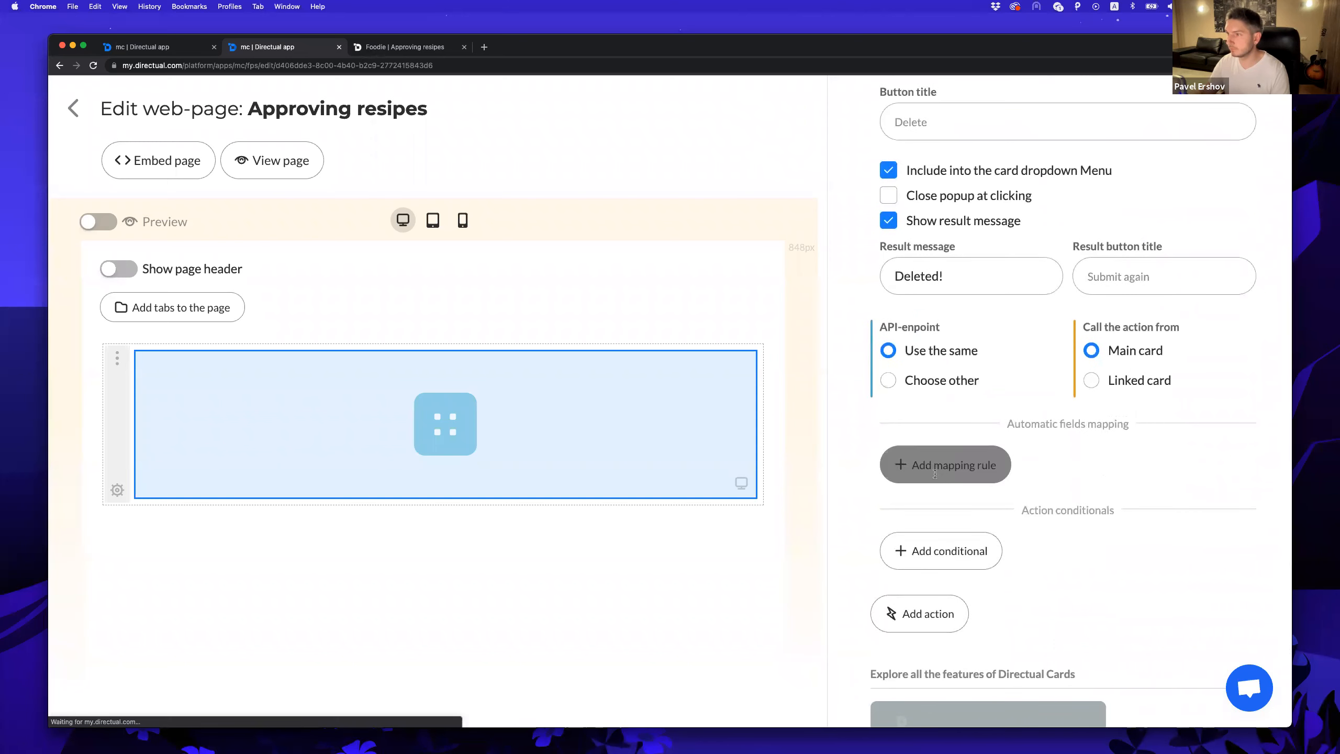
{"action": "type", "text": "id"}
{"action": "left_click", "coordinate": [918, 523]}
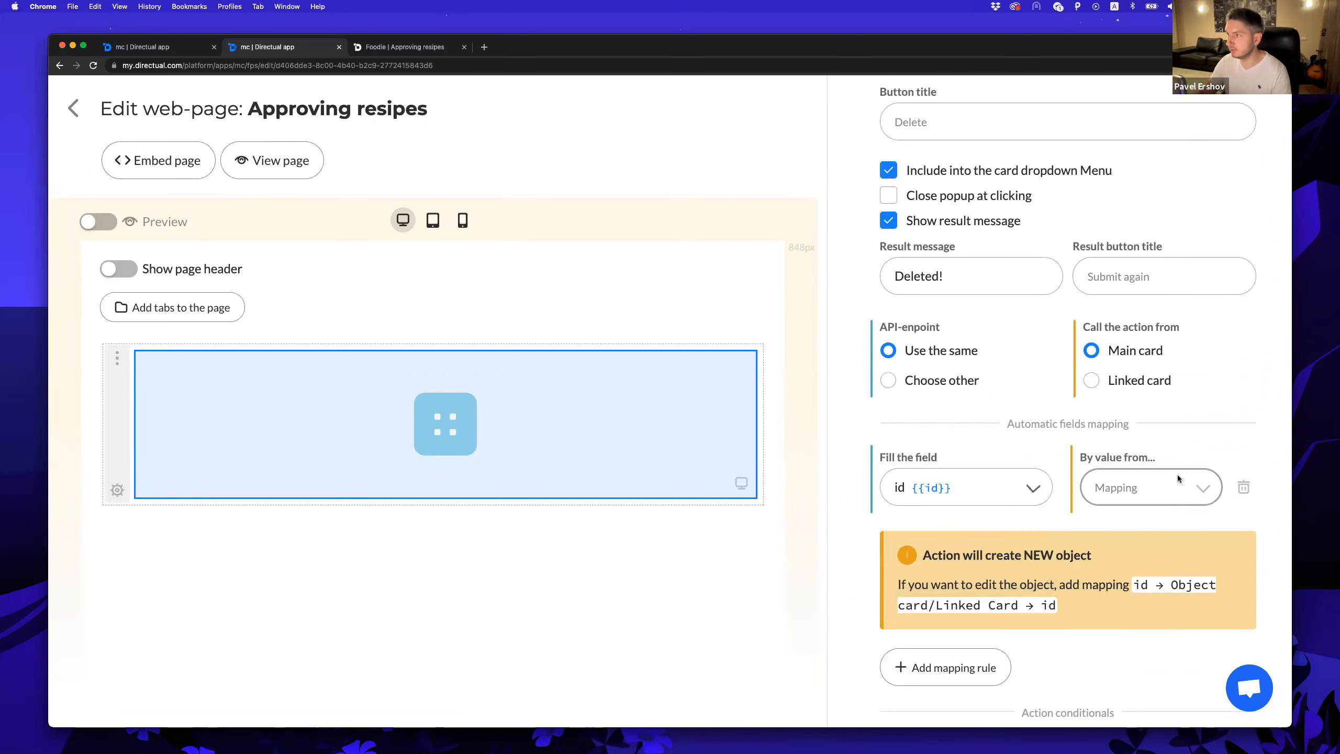
{"action": "left_click", "coordinate": [1135, 487]}
{"action": "left_click", "coordinate": [1143, 552]}
{"action": "left_click", "coordinate": [1152, 530]}
{"action": "type", "text": "id"}
{"action": "left_click", "coordinate": [1135, 563]}
Add a mapping setting Status to the constant 'rejected'.
{"action": "left_click", "coordinate": [945, 584]}
{"action": "type", "text": "stat"}
{"action": "left_click", "coordinate": [945, 625]}
{"action": "left_click", "coordinate": [1150, 590]}
{"action": "left_click", "coordinate": [1122, 620]}
{"action": "left_click", "coordinate": [1118, 642]}
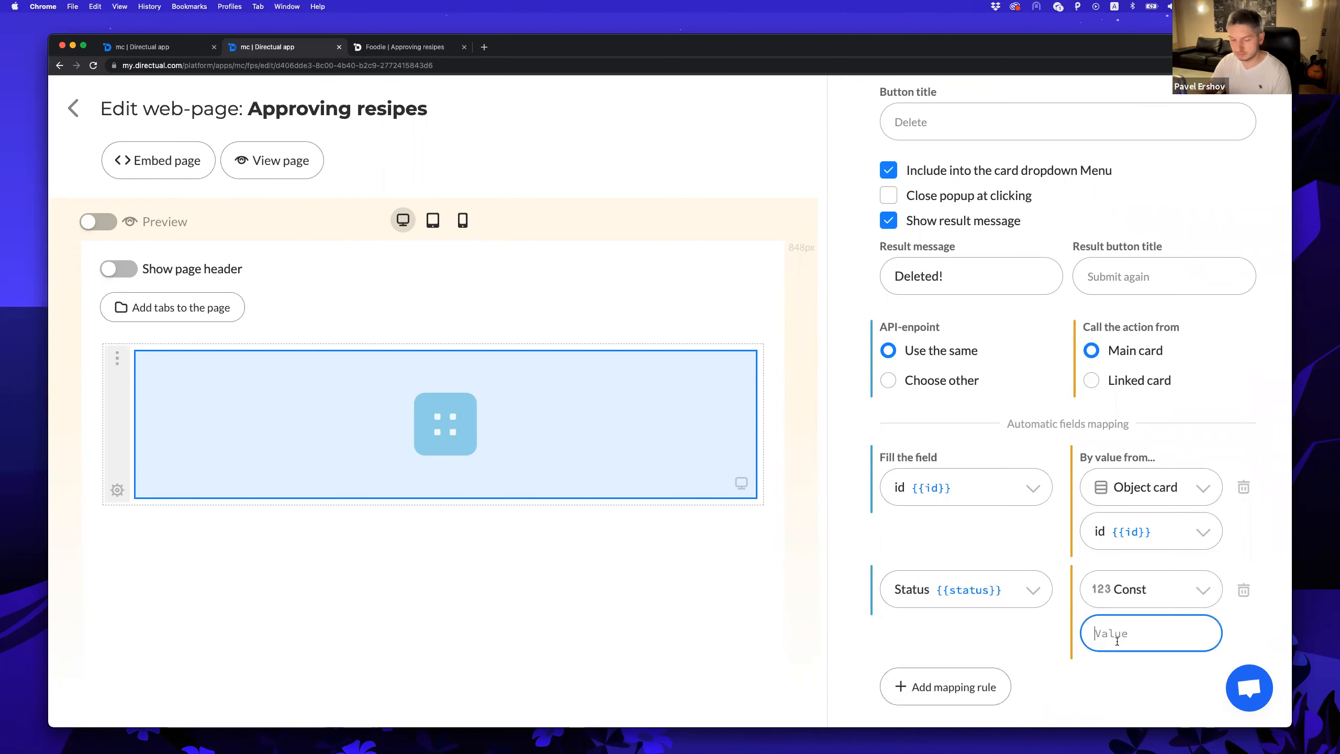
{"action": "type", "text": "rejected"}
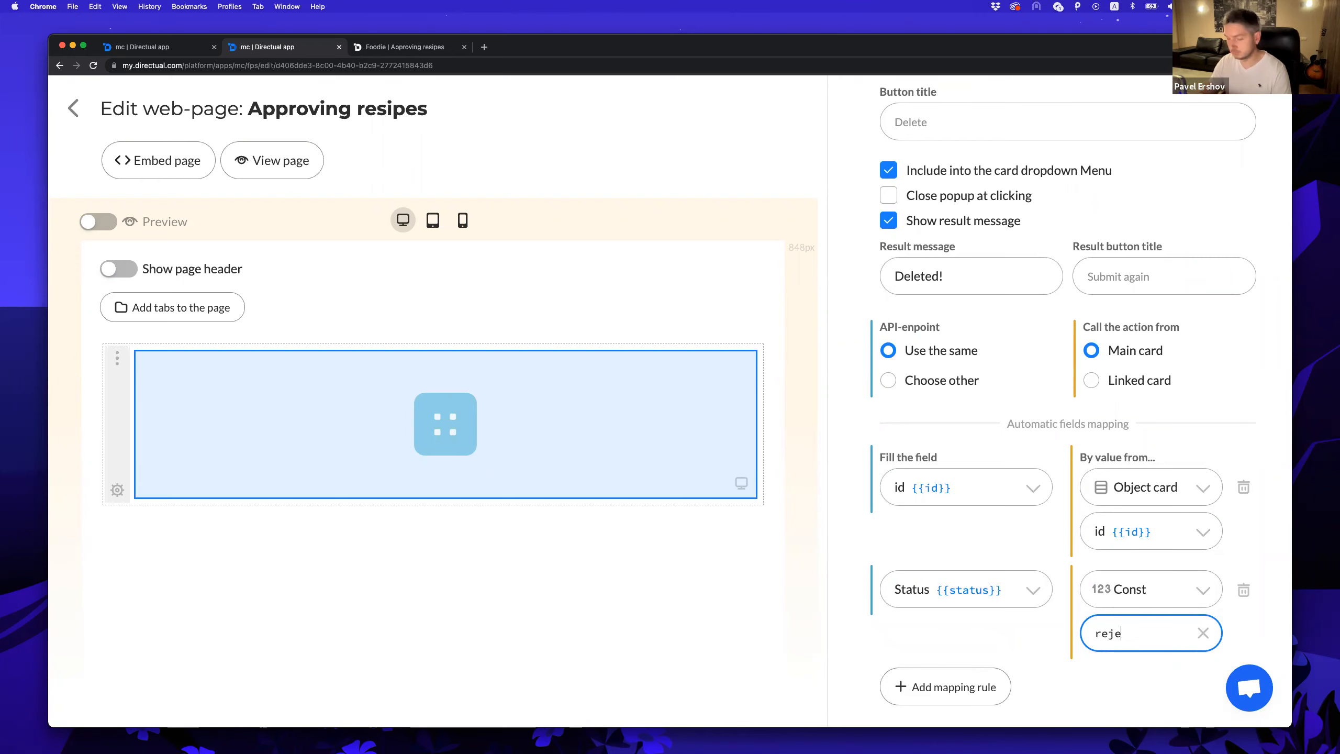
{"action": "left_click", "coordinate": [1005, 521]}
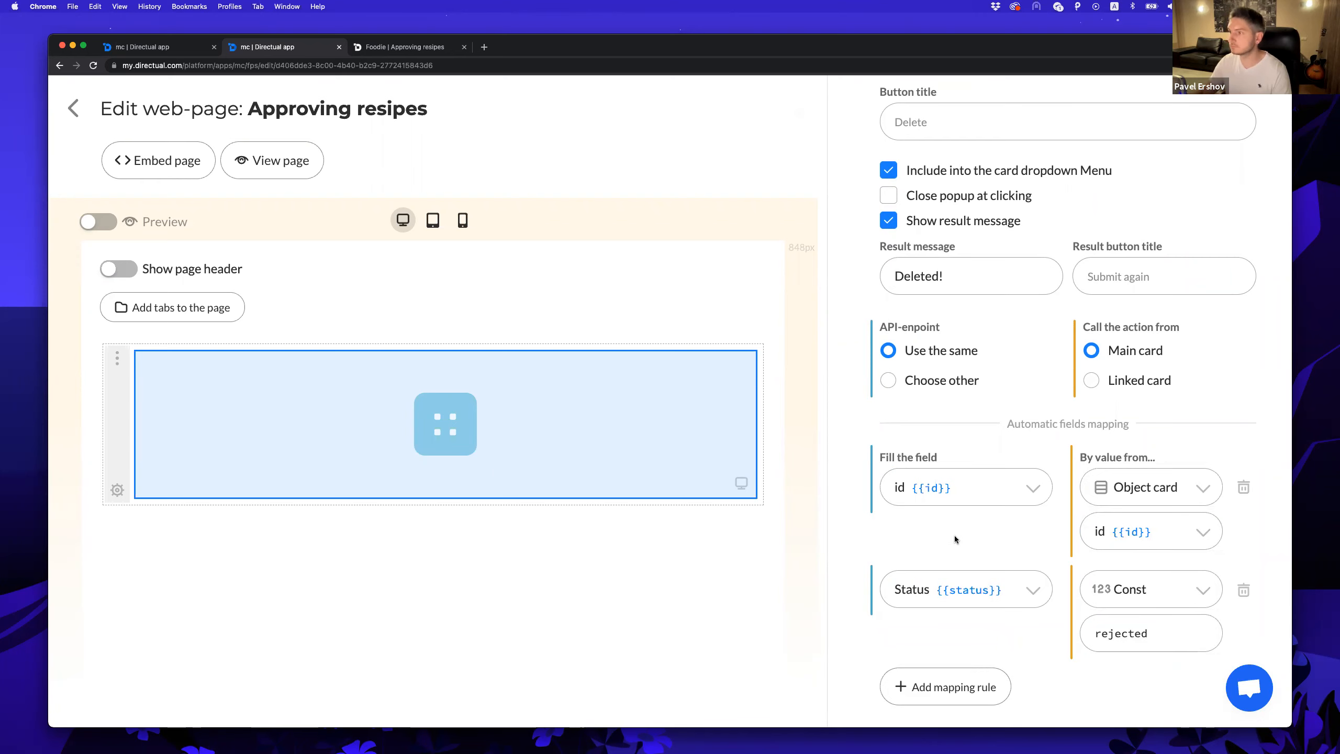
Rename the action to 'Reject'.
{"action": "scroll", "coordinate": [955, 536], "scroll_direction": "up", "scroll_amount": 8}
{"action": "double_click", "coordinate": [915, 330]}
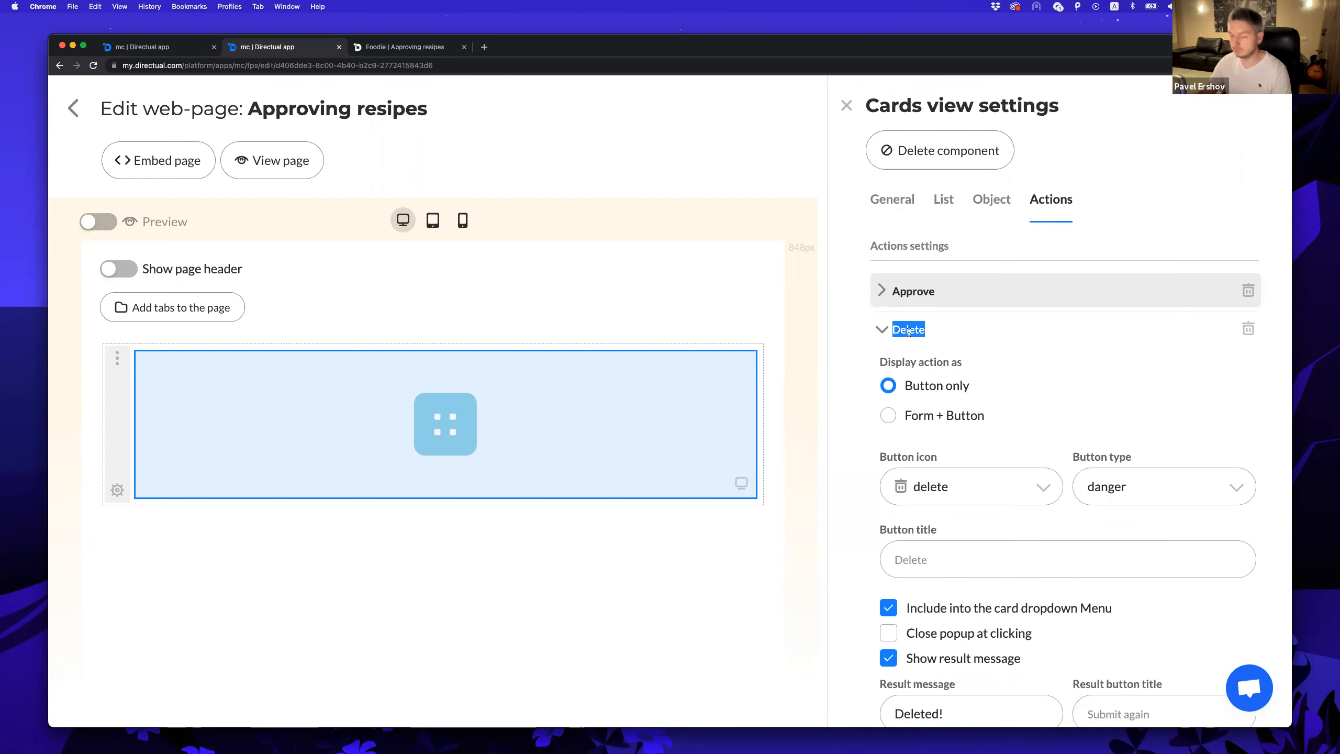
{"action": "type", "text": "Reject"}
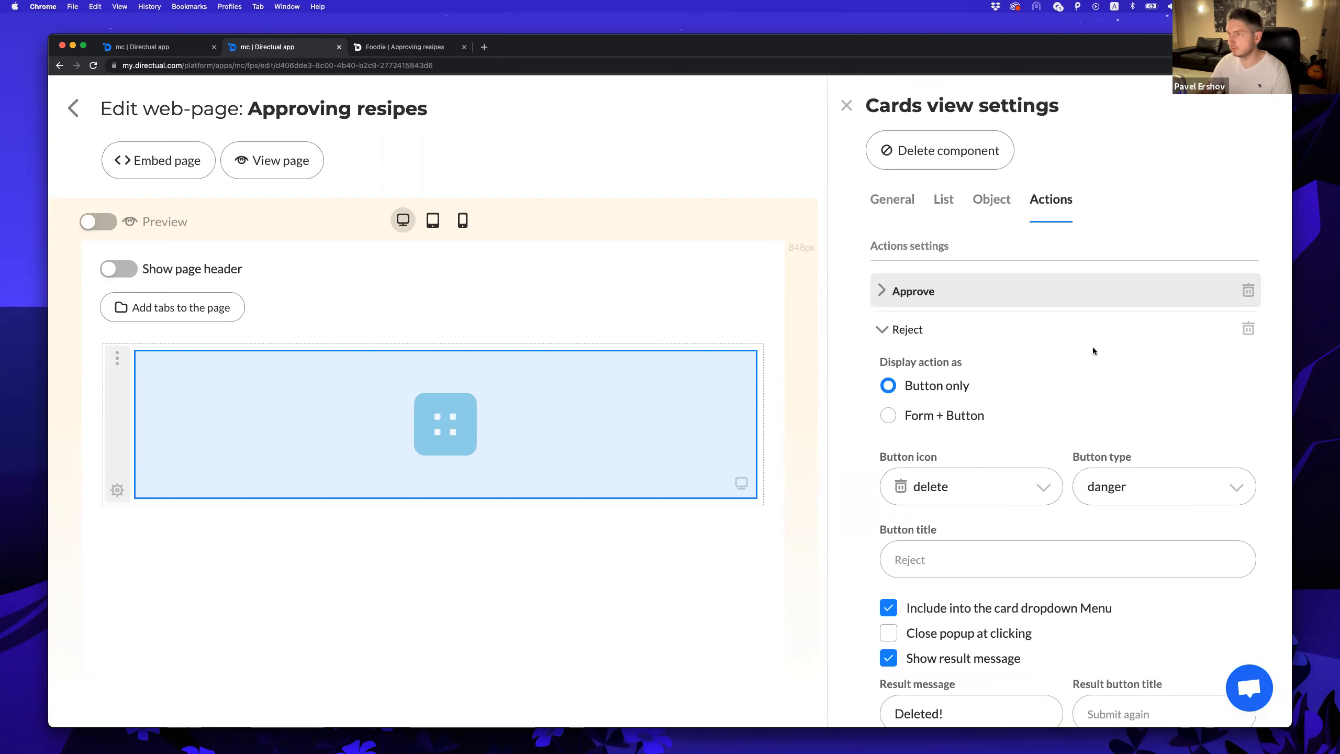
{"action": "left_click", "coordinate": [883, 330]}
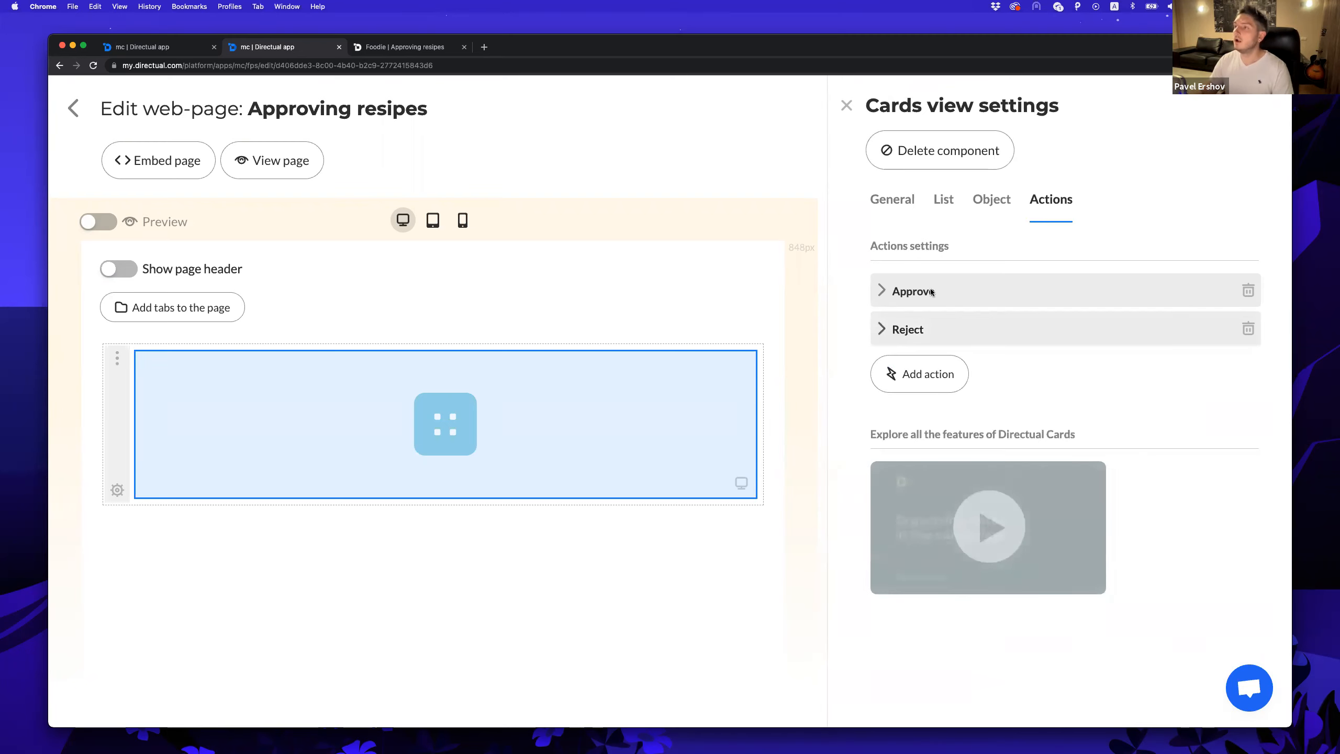
Place Reject under Approve in the Actions section, then go to Foodie.
{"action": "left_click", "coordinate": [991, 201]}
{"action": "scroll", "coordinate": [1068, 538], "scroll_direction": "down", "scroll_amount": 2}
{"action": "left_click_drag", "start_coordinate": [1242, 515], "coordinate": [1246, 632]}
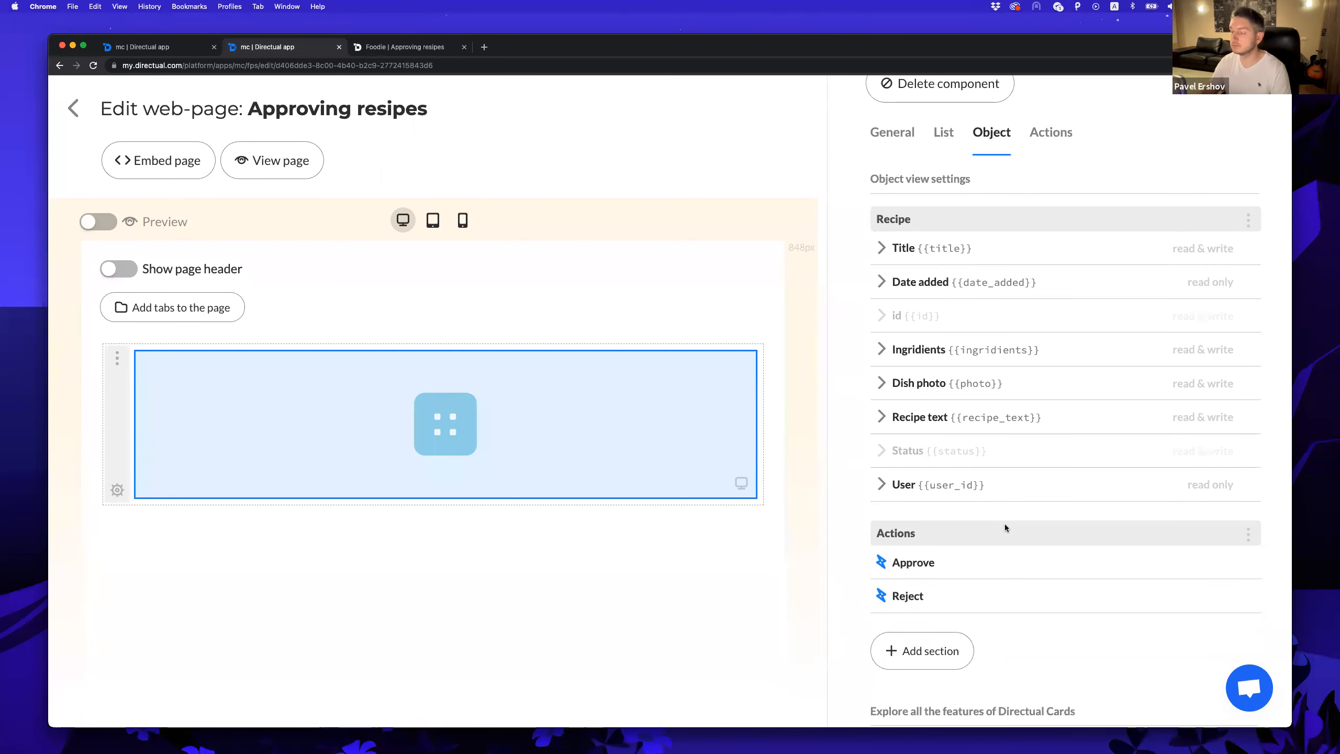
{"action": "left_click", "coordinate": [402, 47]}
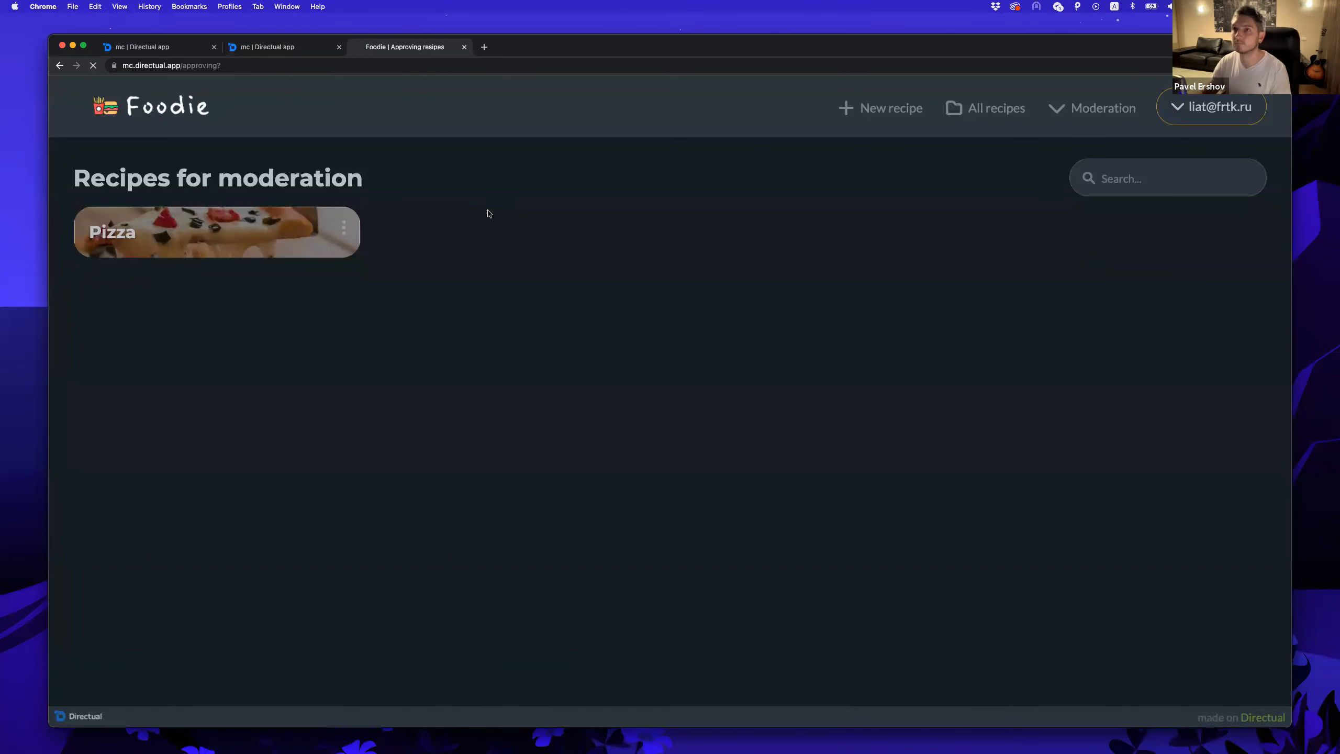
Approve the Pizza recipe from its card's moderation menu.
{"action": "left_click", "coordinate": [189, 242]}
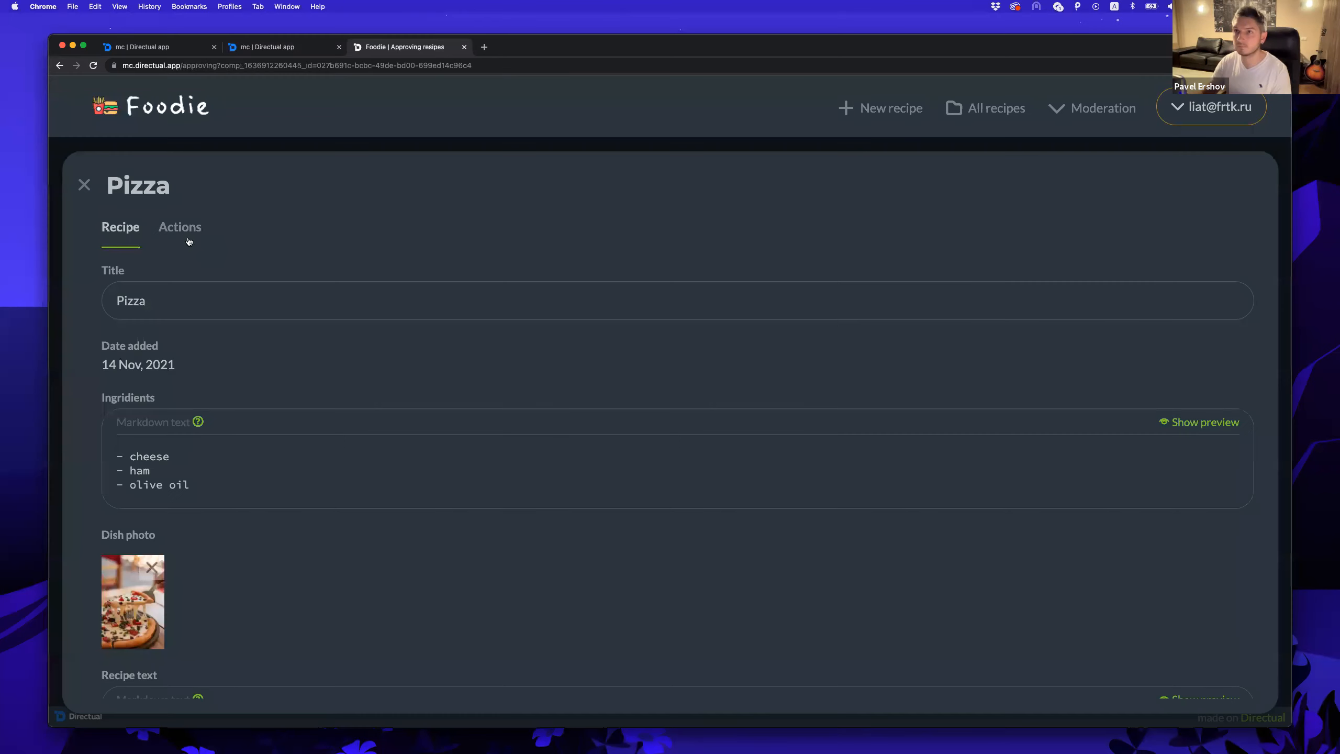
{"action": "left_click", "coordinate": [180, 228]}
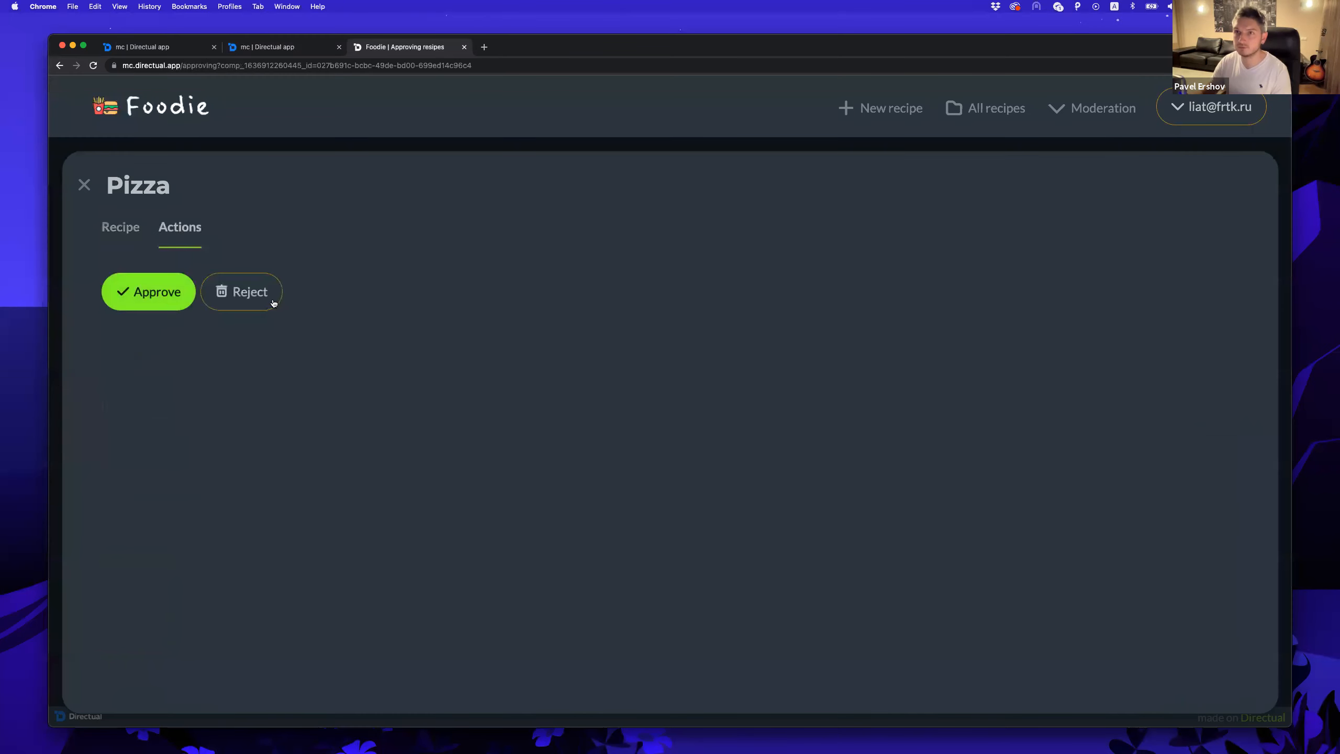
{"action": "left_click", "coordinate": [84, 184]}
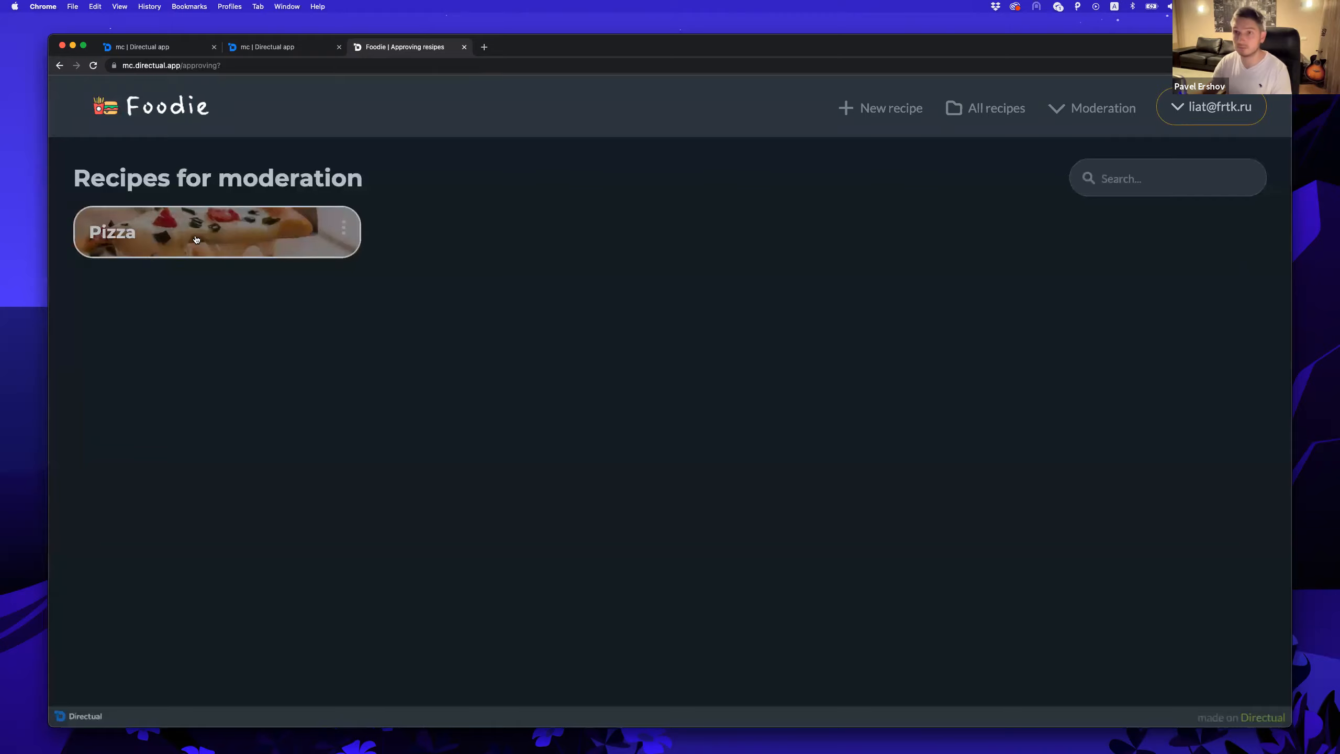
{"action": "left_click", "coordinate": [193, 232]}
{"action": "left_click", "coordinate": [182, 235]}
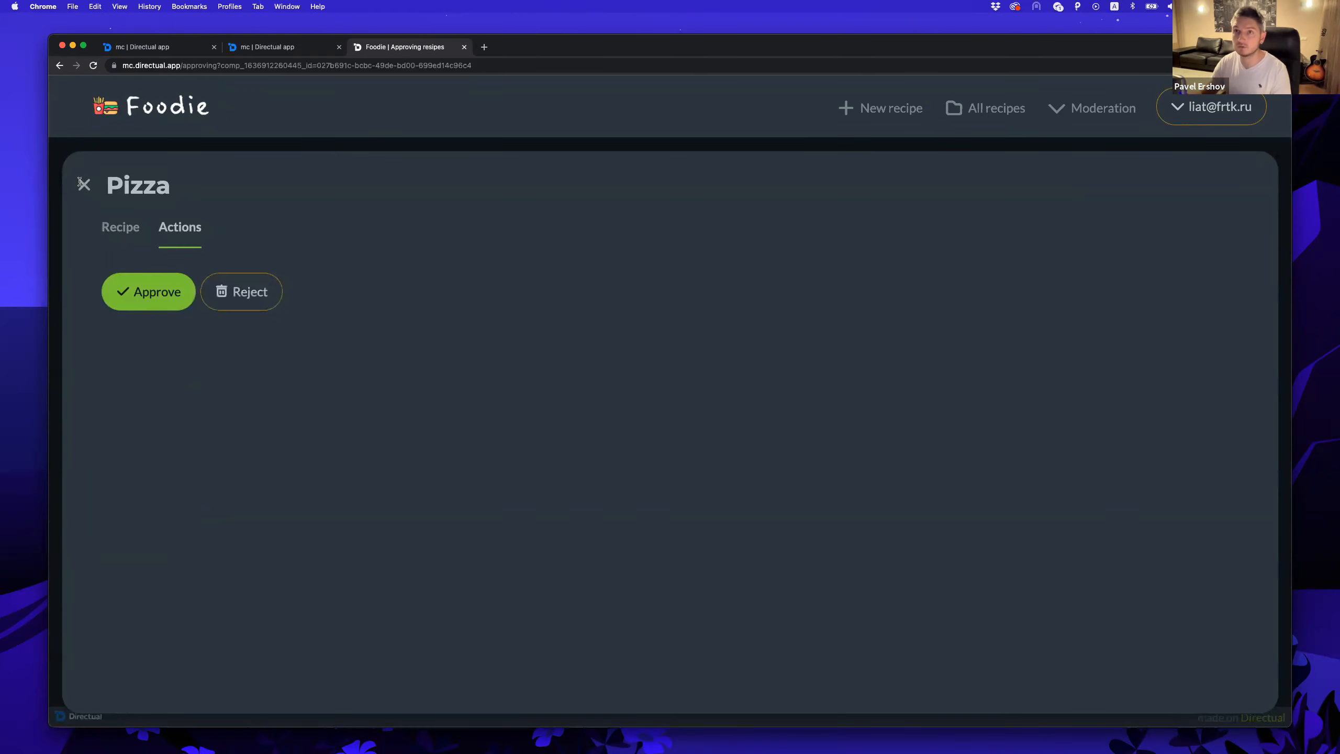
{"action": "left_click", "coordinate": [80, 183]}
{"action": "left_click", "coordinate": [343, 228]}
{"action": "left_click", "coordinate": [306, 233]}
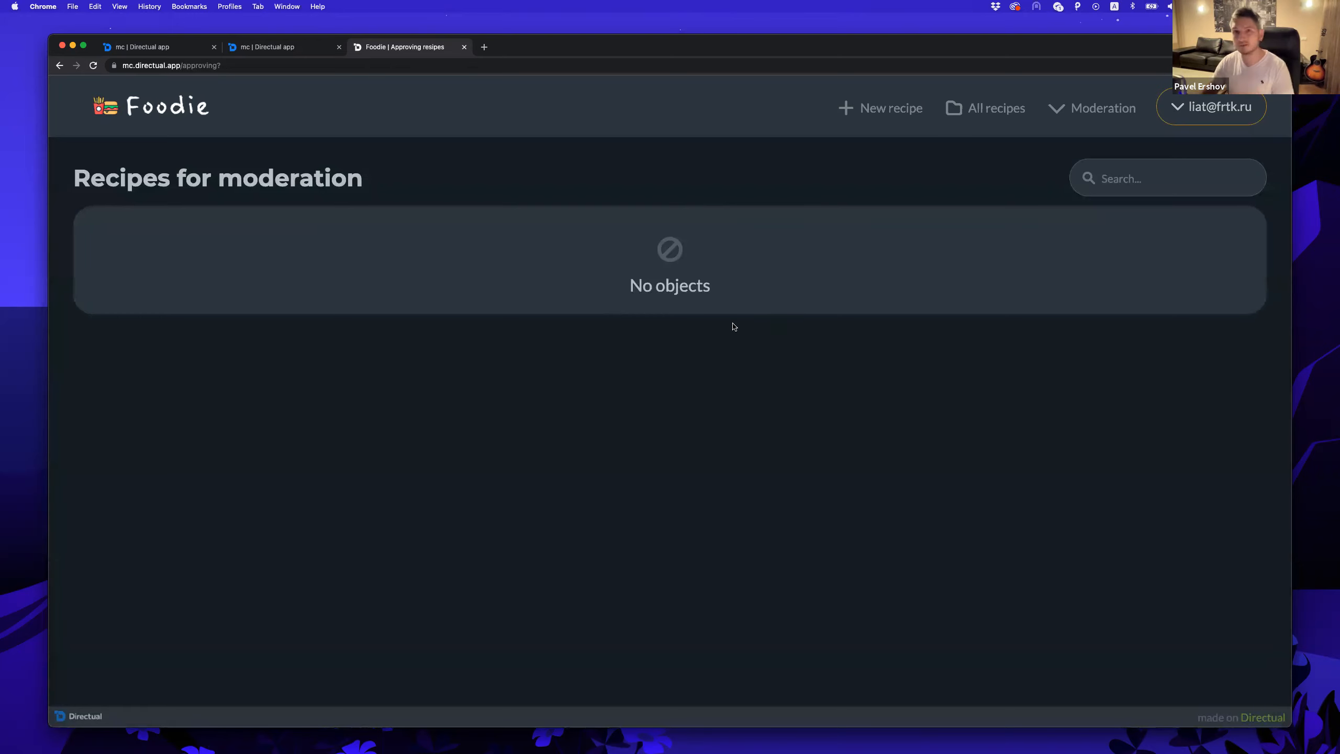
Confirm Pizza now appears on the All dishes page.
{"action": "left_click", "coordinate": [985, 112]}
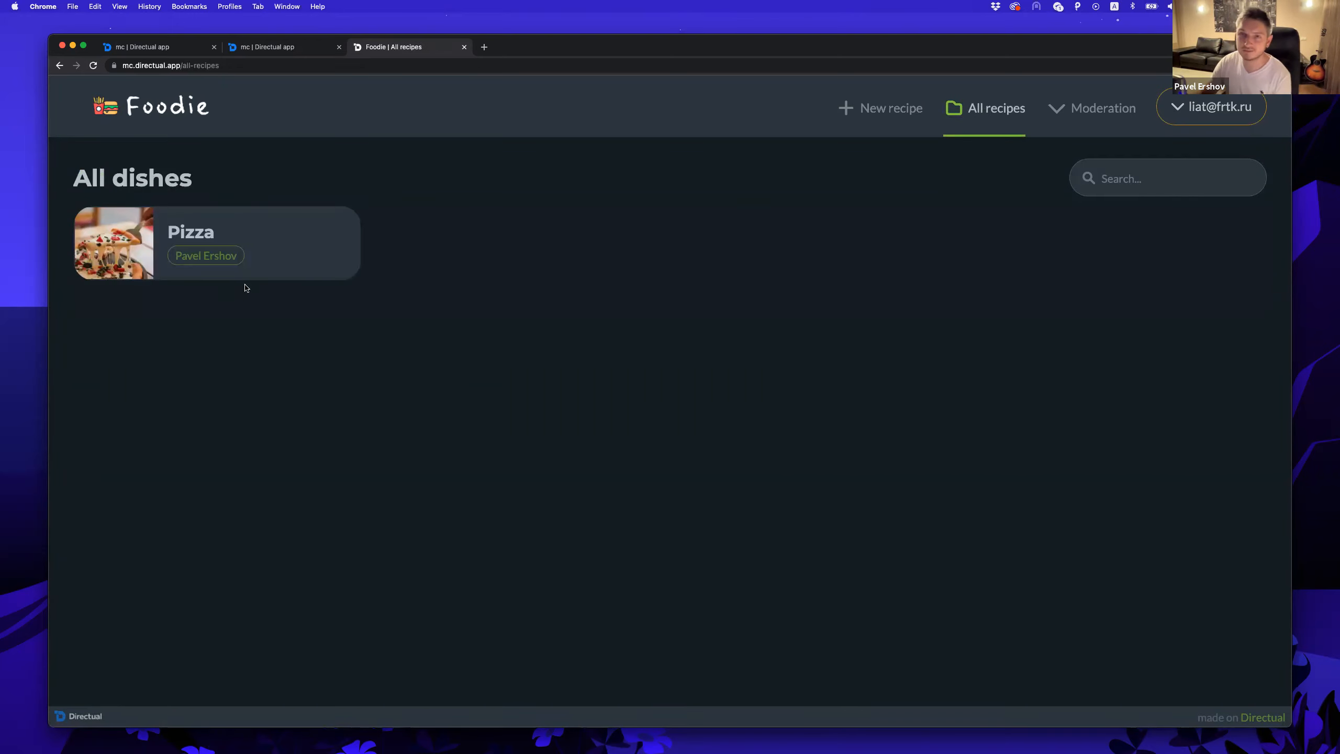
{"action": "left_click", "coordinate": [261, 257]}
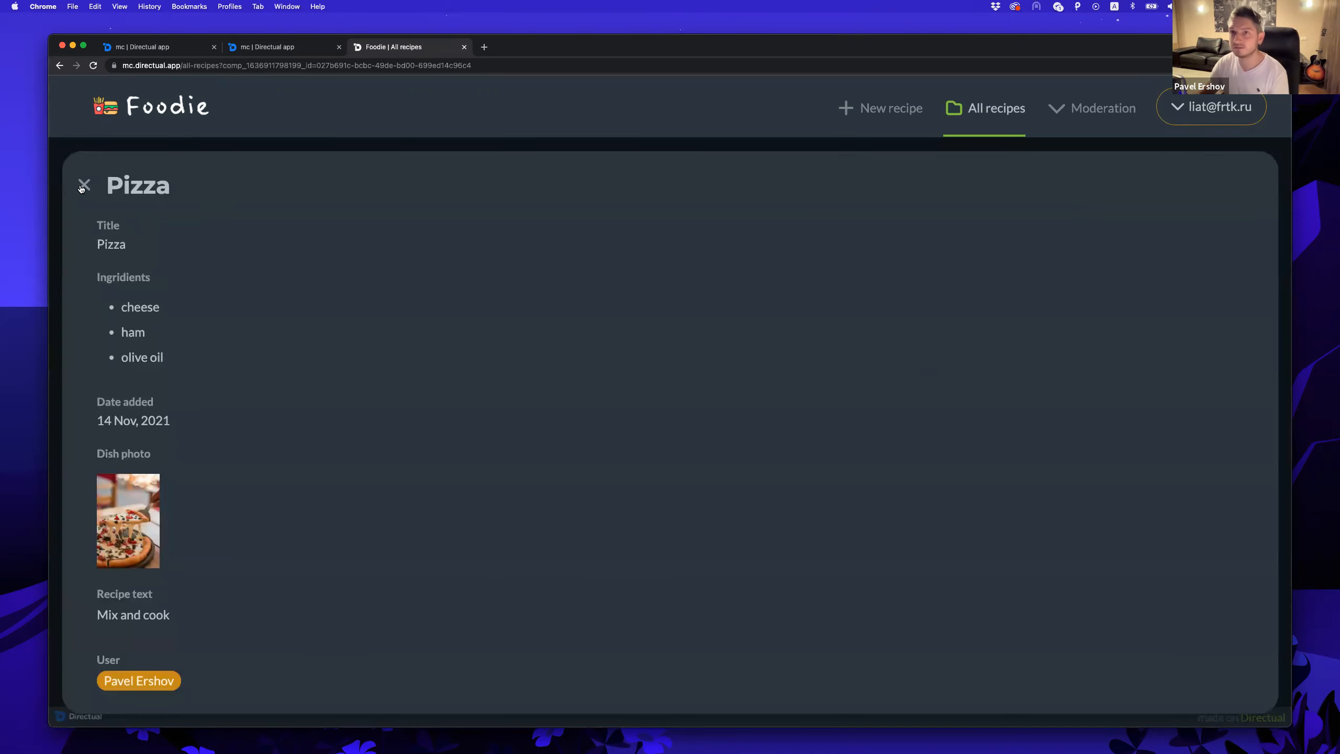
{"action": "left_click", "coordinate": [83, 185]}
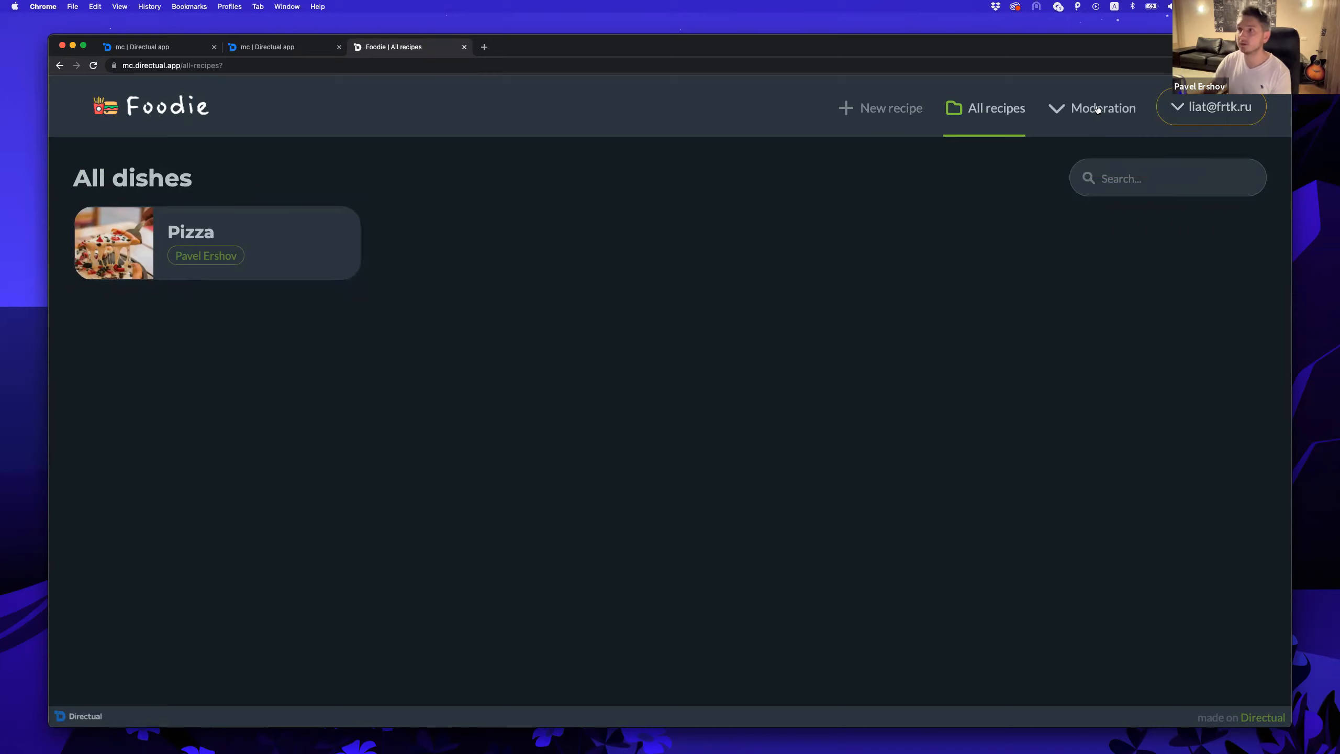
{"action": "mouse_move", "coordinate": [1082, 113]}
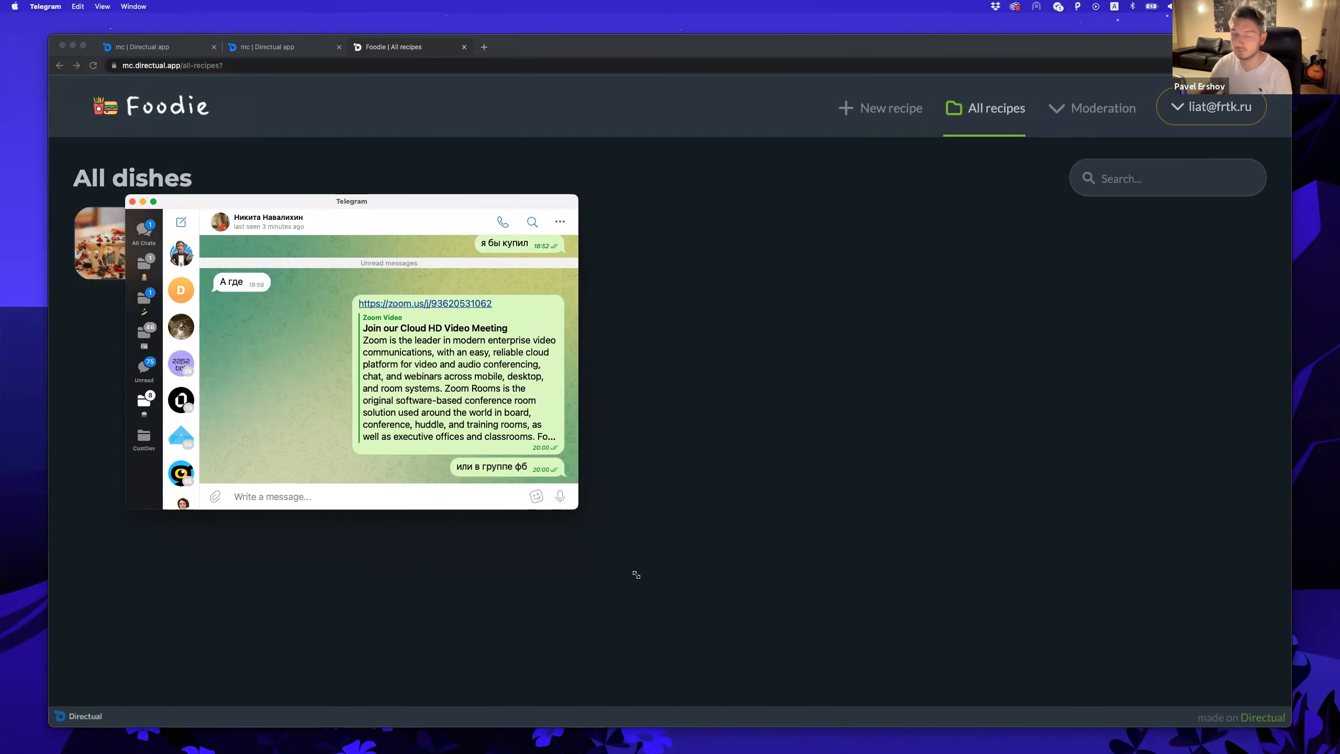
Enlarge Telegram, view the new bot's details in the BotFather chat, and return to Directual.
{"action": "left_click_drag", "start_coordinate": [578, 508], "coordinate": [636, 575]}
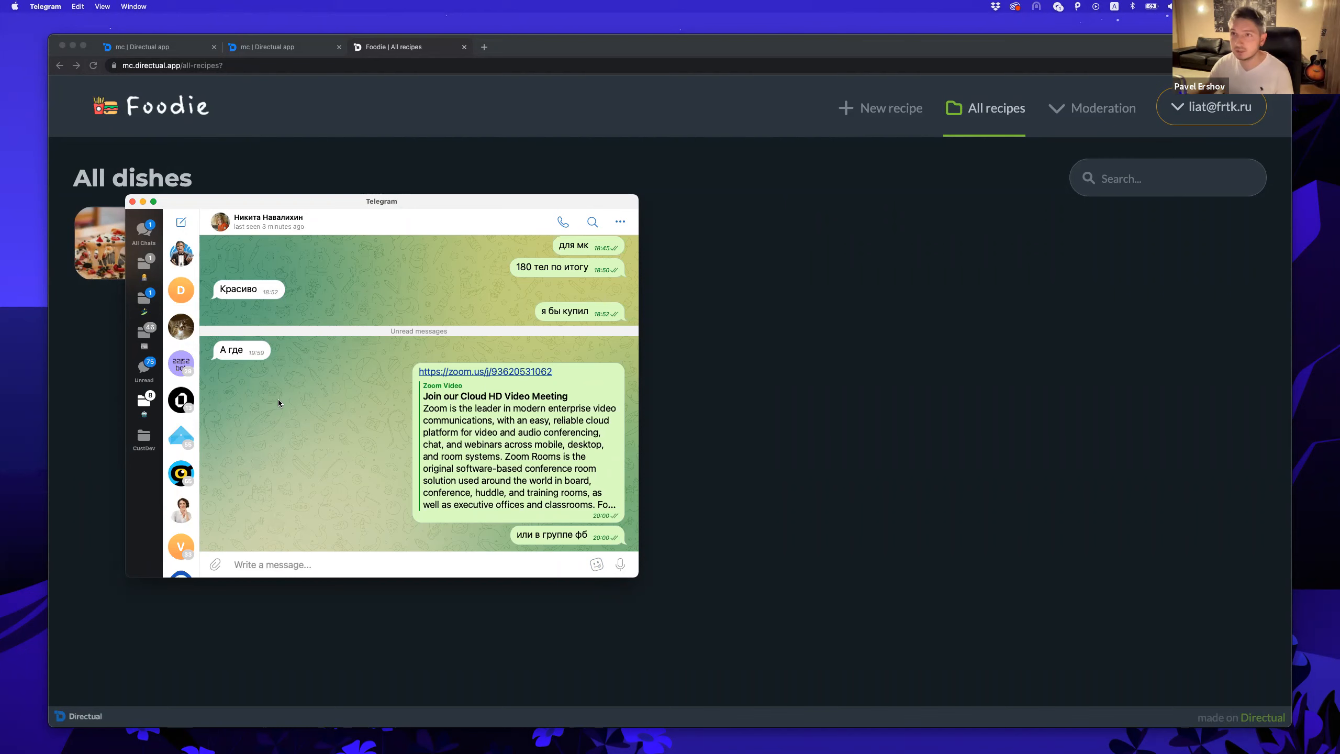
{"action": "left_click", "coordinate": [182, 256]}
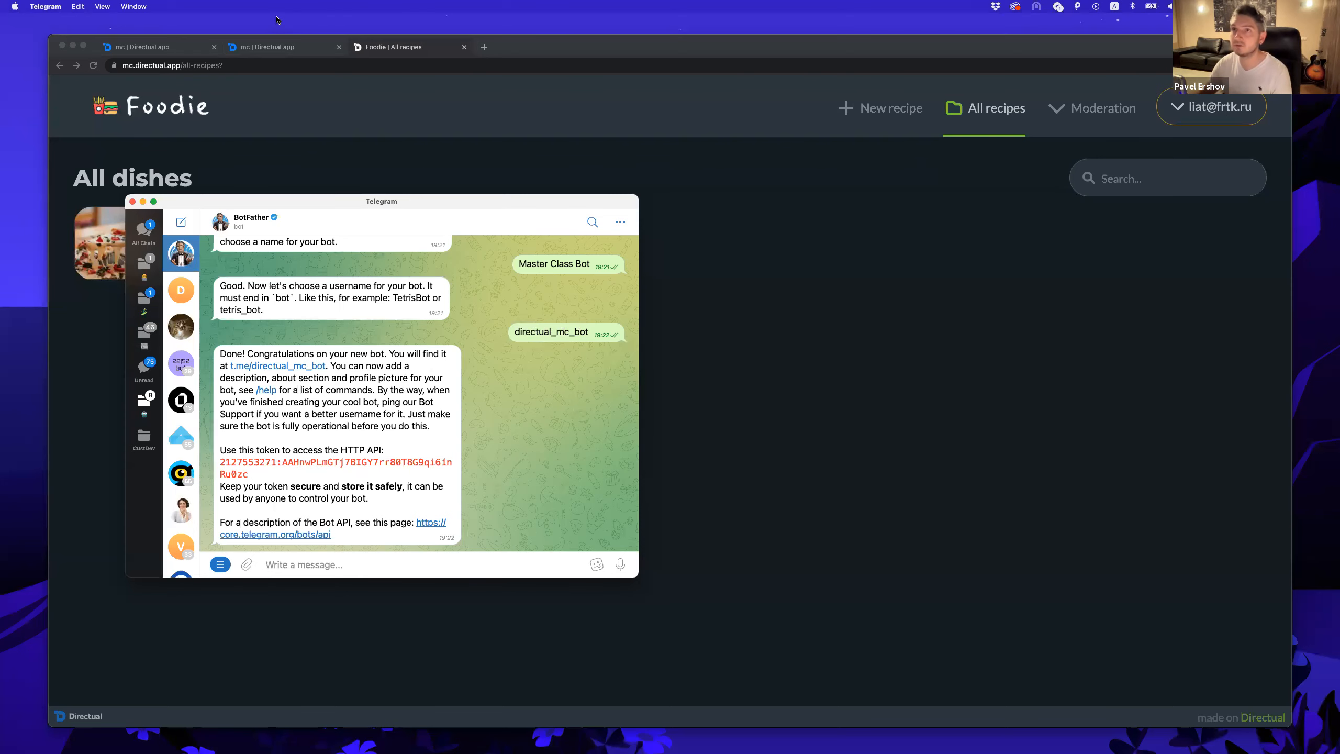
{"action": "left_click", "coordinate": [270, 49]}
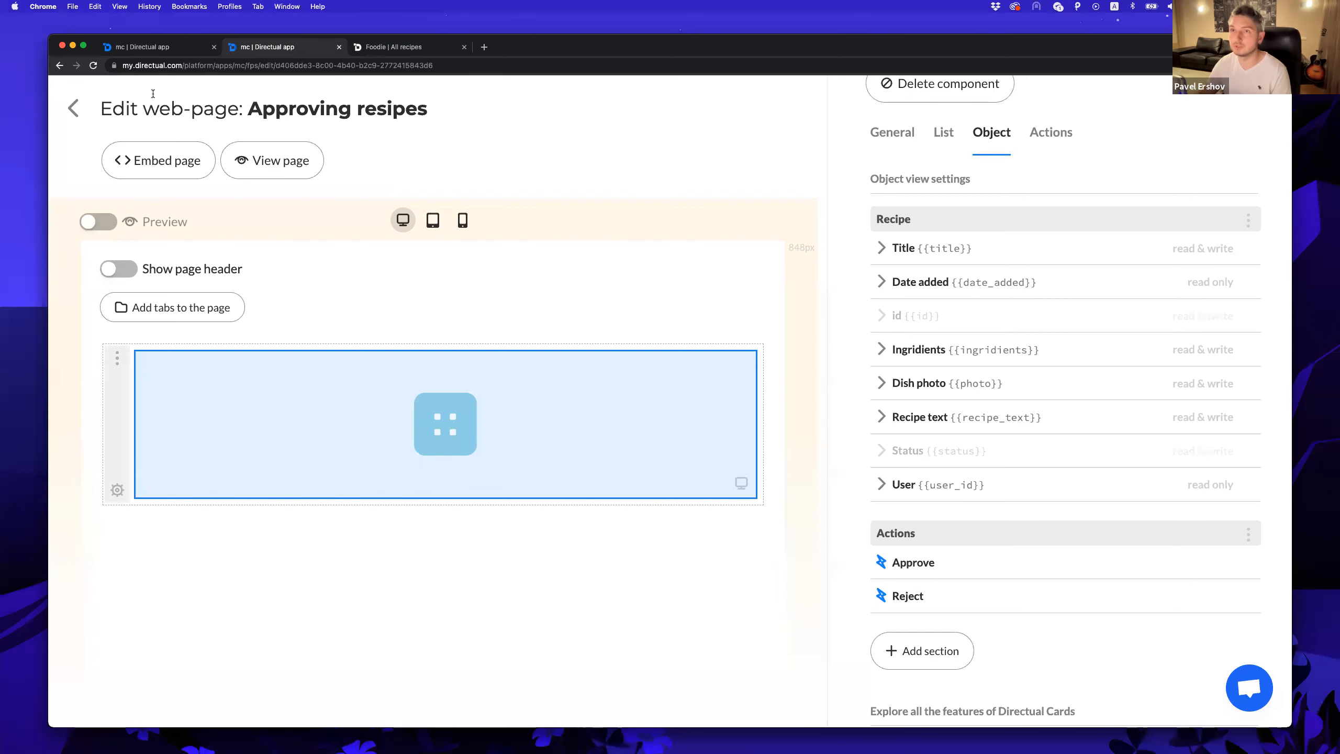
Install the Telegram plugin from Plugins with bot name MC_bot and the bot's pasted API key.
{"action": "left_click", "coordinate": [75, 112]}
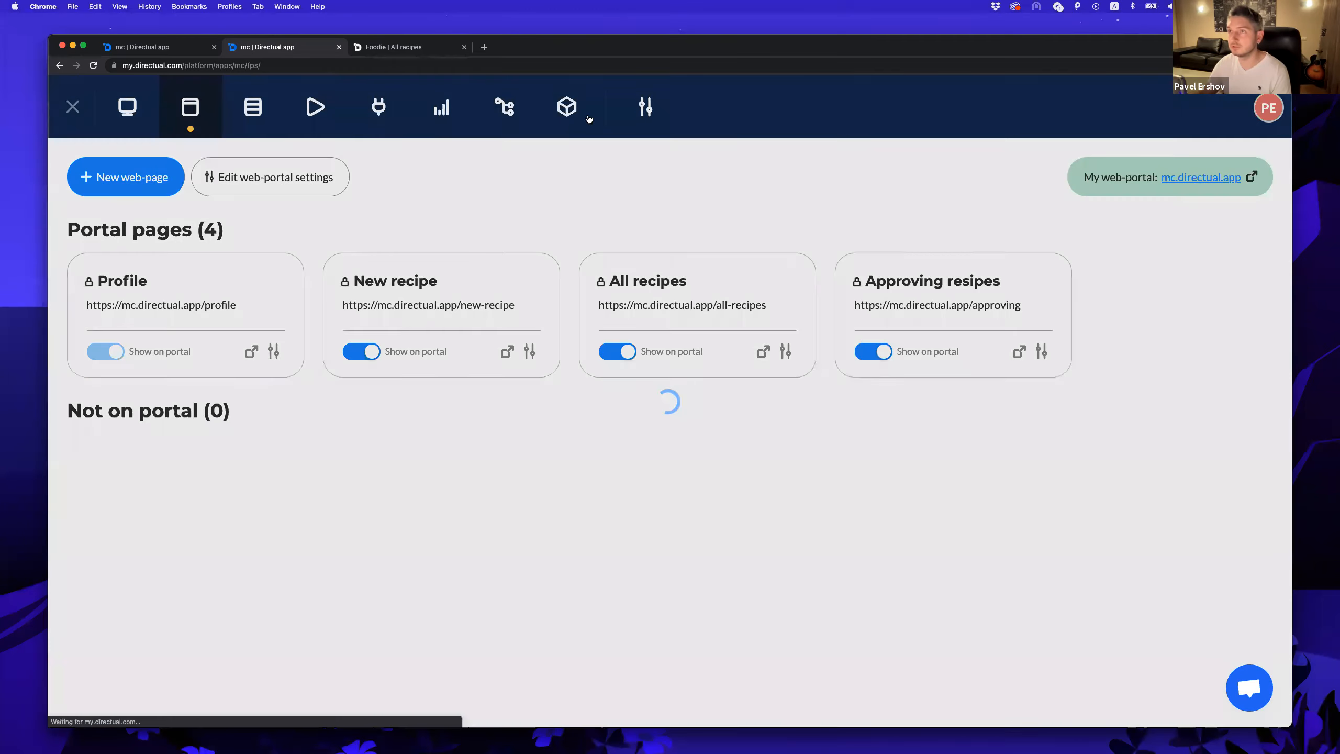
{"action": "left_click", "coordinate": [566, 107]}
{"action": "left_click", "coordinate": [1177, 173]}
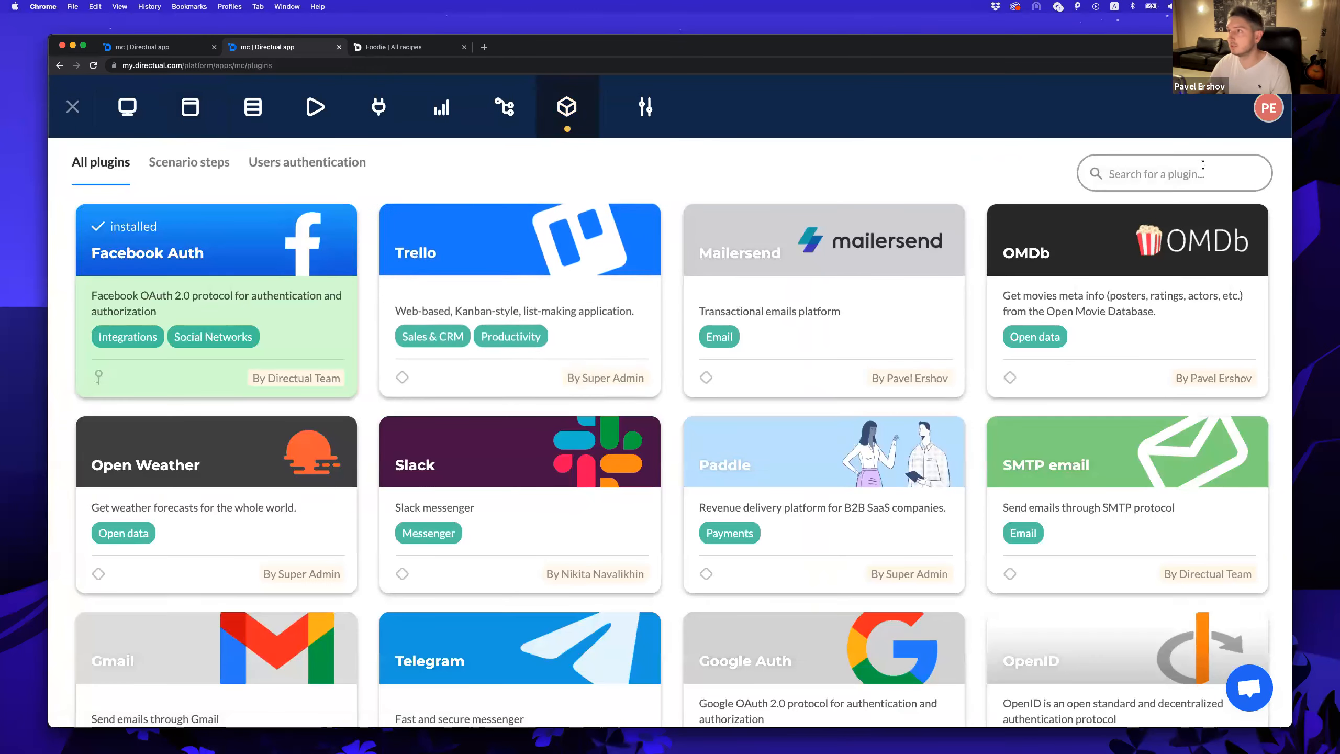
{"action": "type", "text": "teleg"}
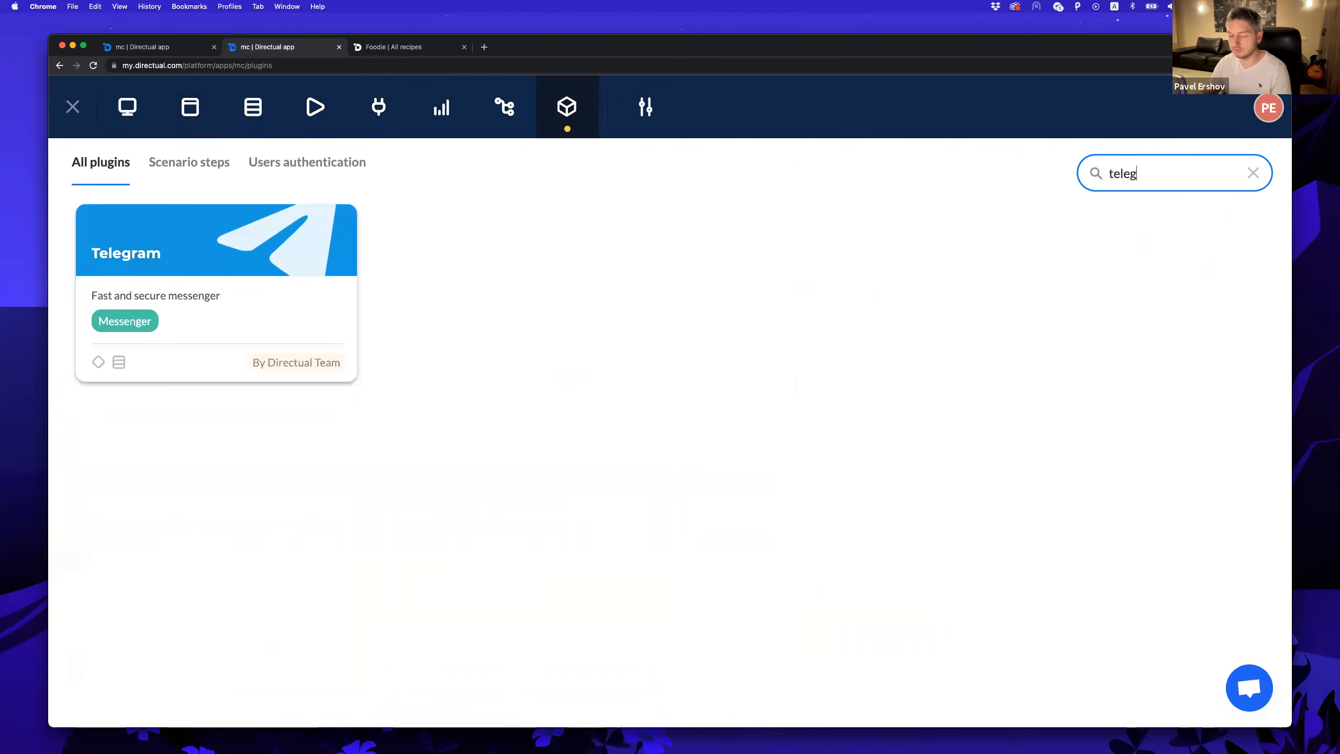
{"action": "left_click", "coordinate": [195, 241]}
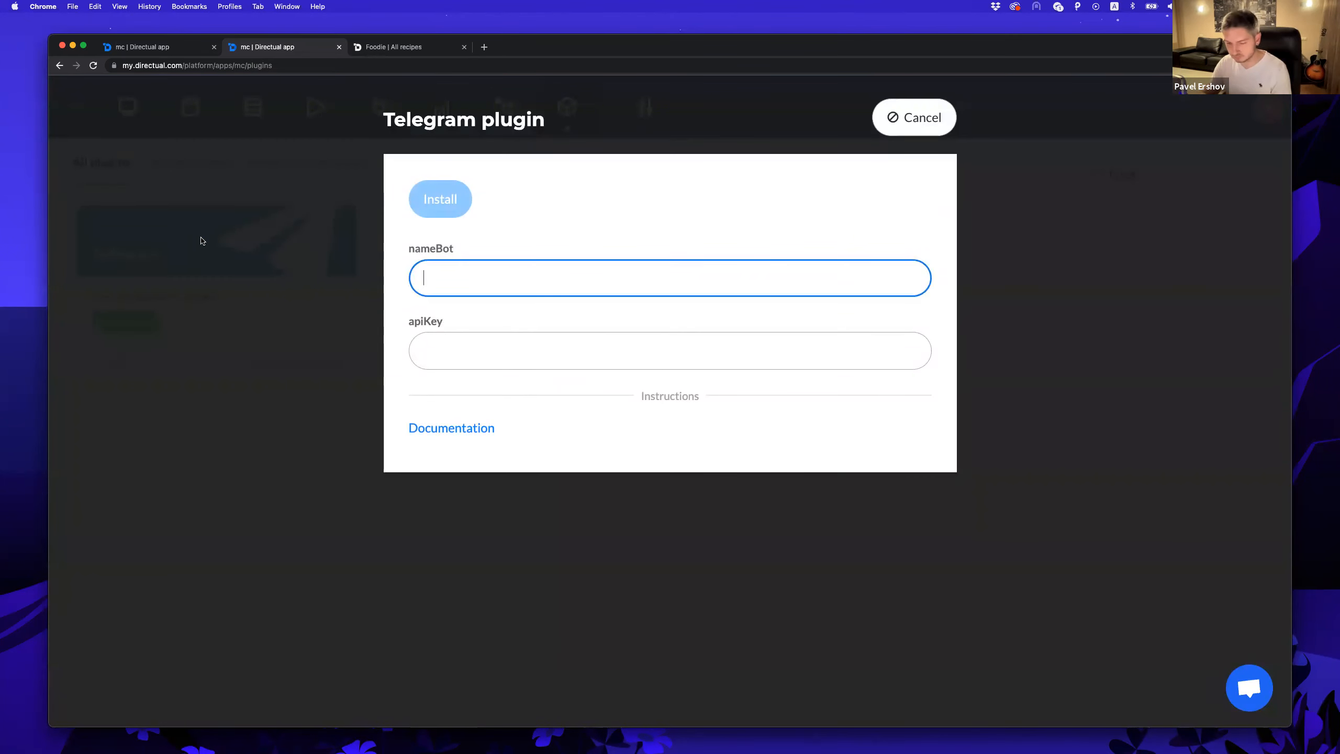
{"action": "type", "text": "MC_bot"}
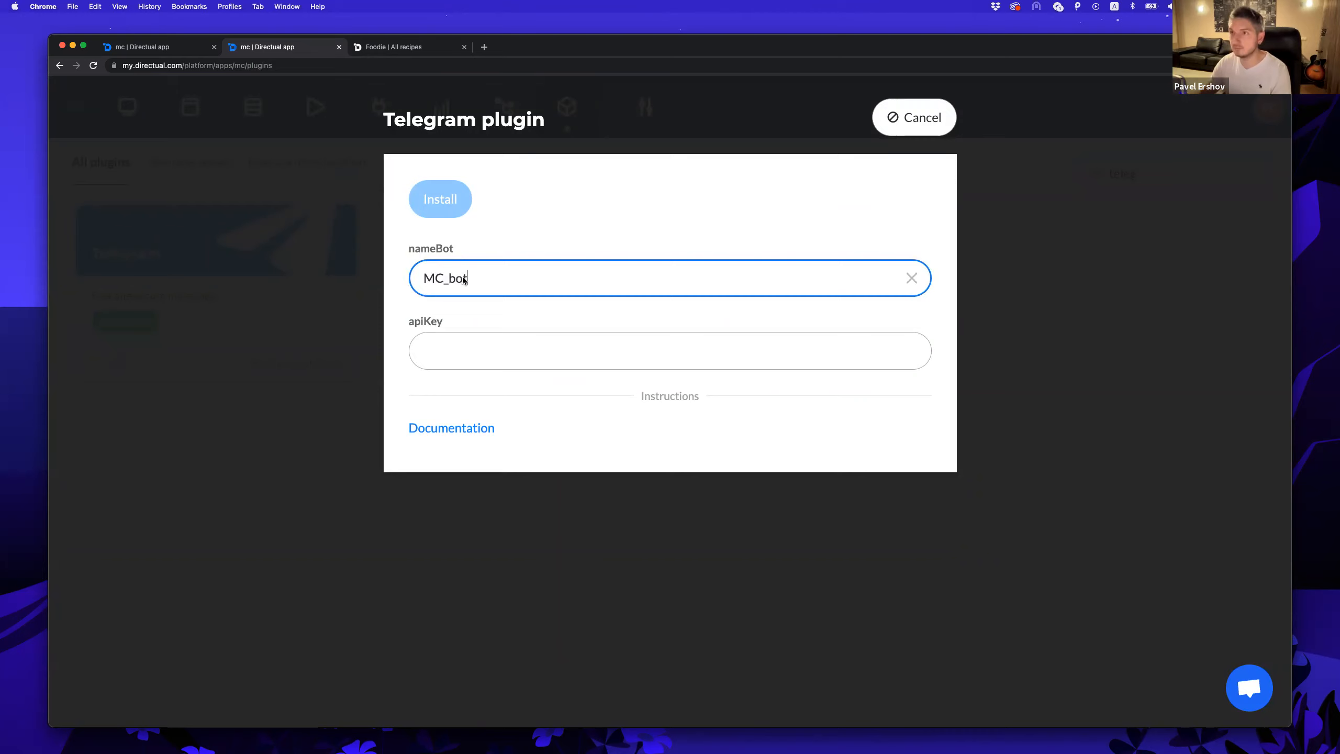
{"action": "left_click", "coordinate": [463, 351]}
{"action": "key", "text": "super+v"}
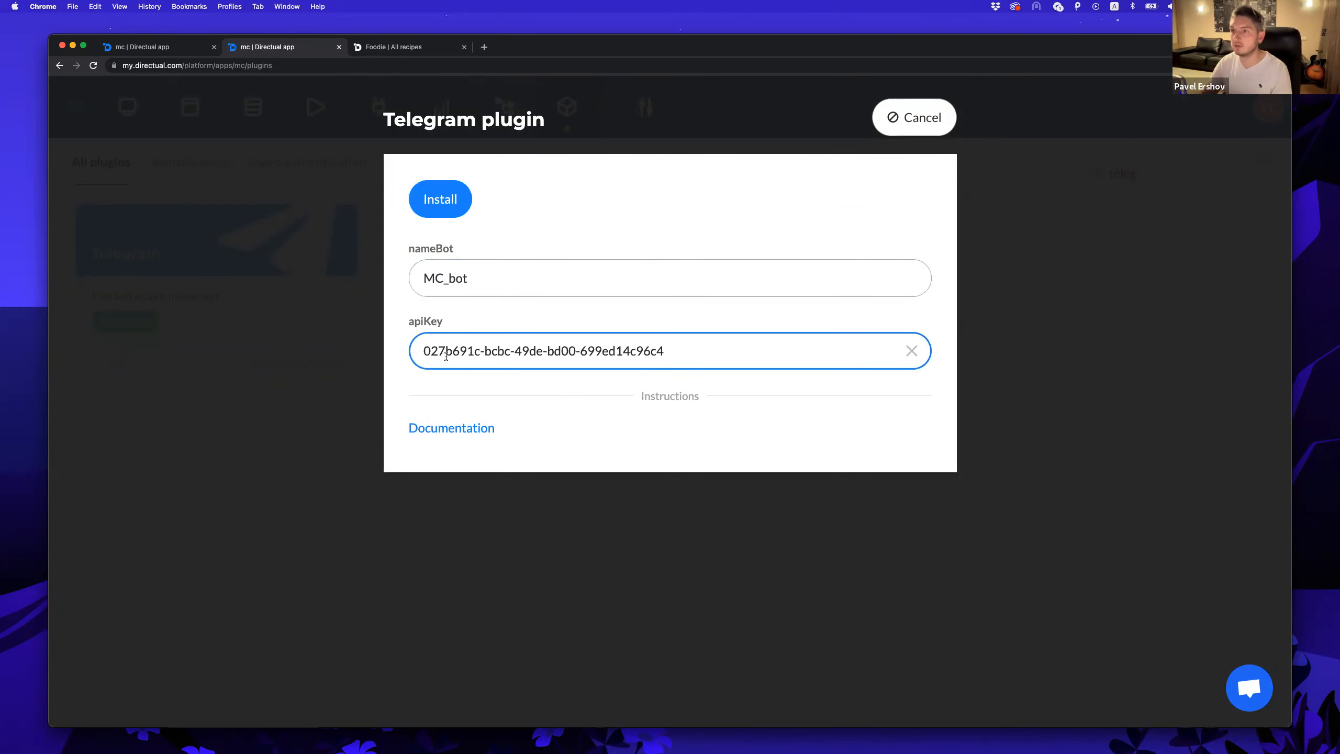
{"action": "left_click", "coordinate": [425, 202]}
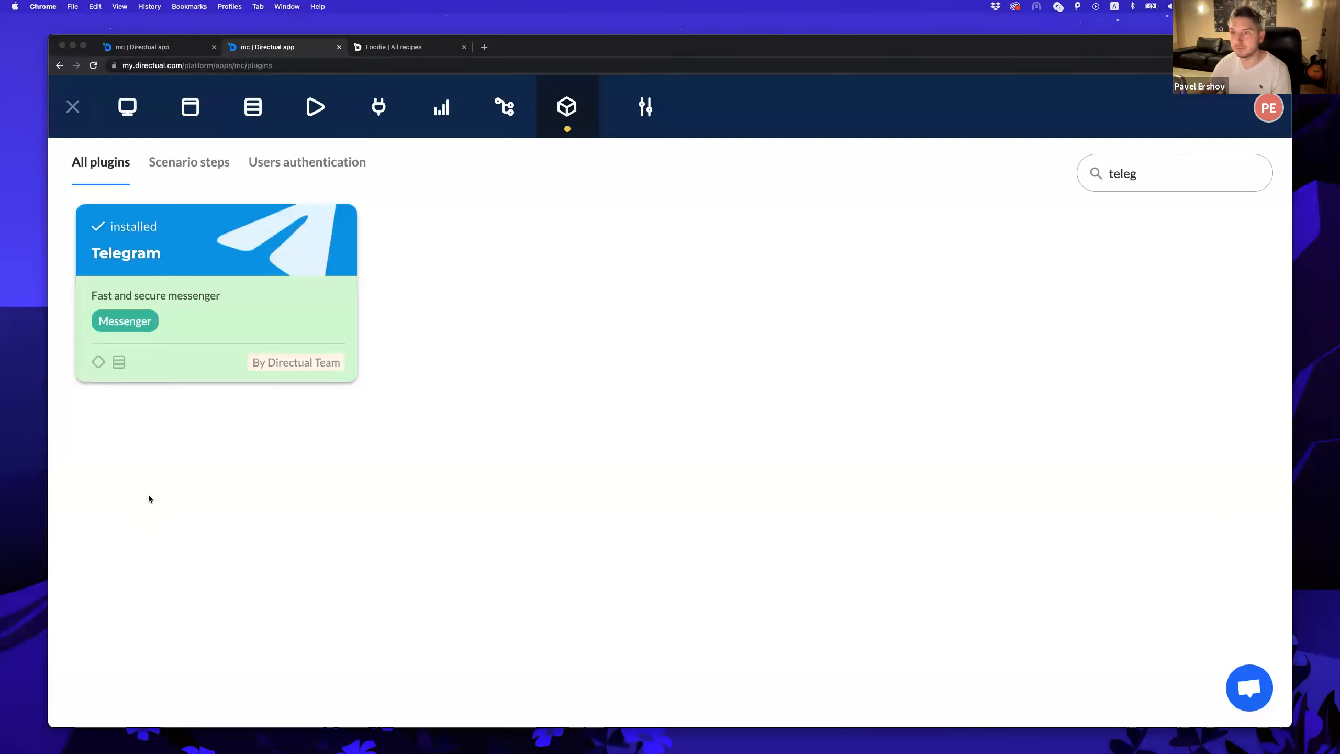
Start the Master Class Bot chat in Telegram and send 'hey' twice, then return to the browser.
{"action": "key", "text": "super+Tab"}
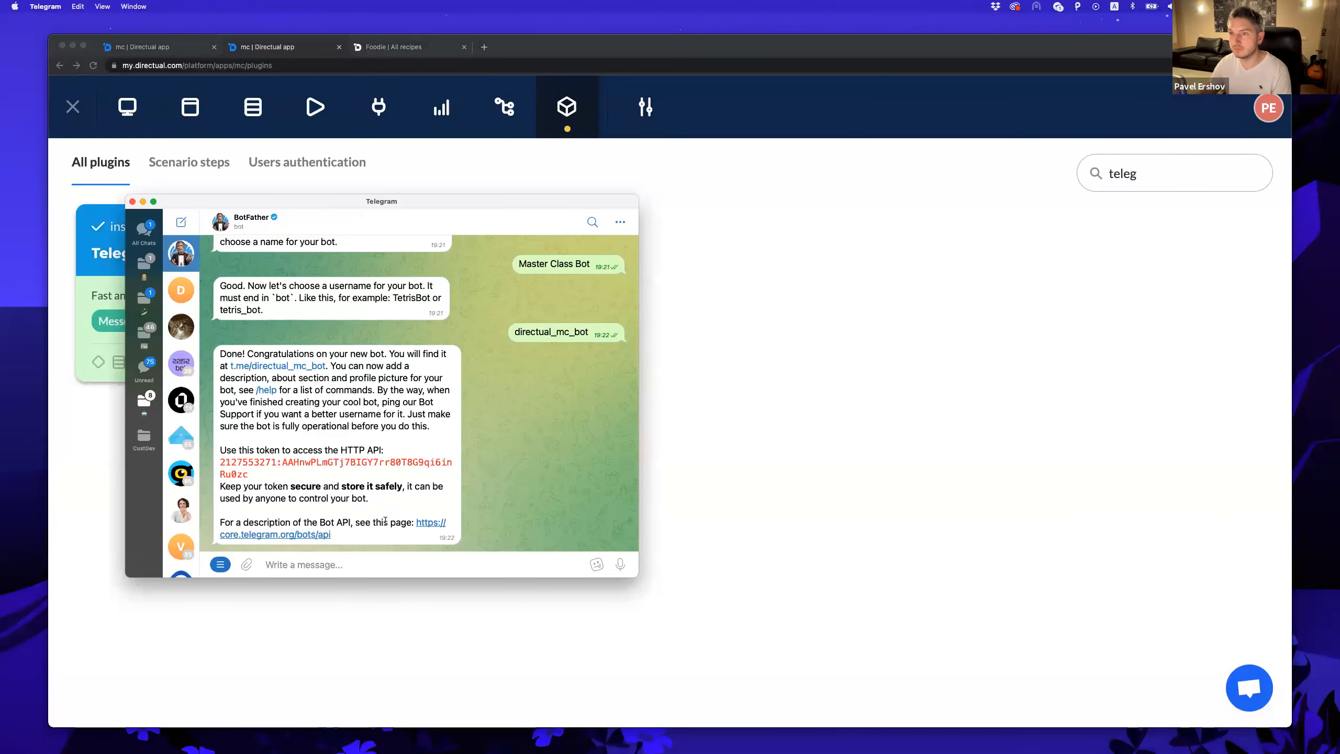
{"action": "left_click", "coordinate": [269, 372]}
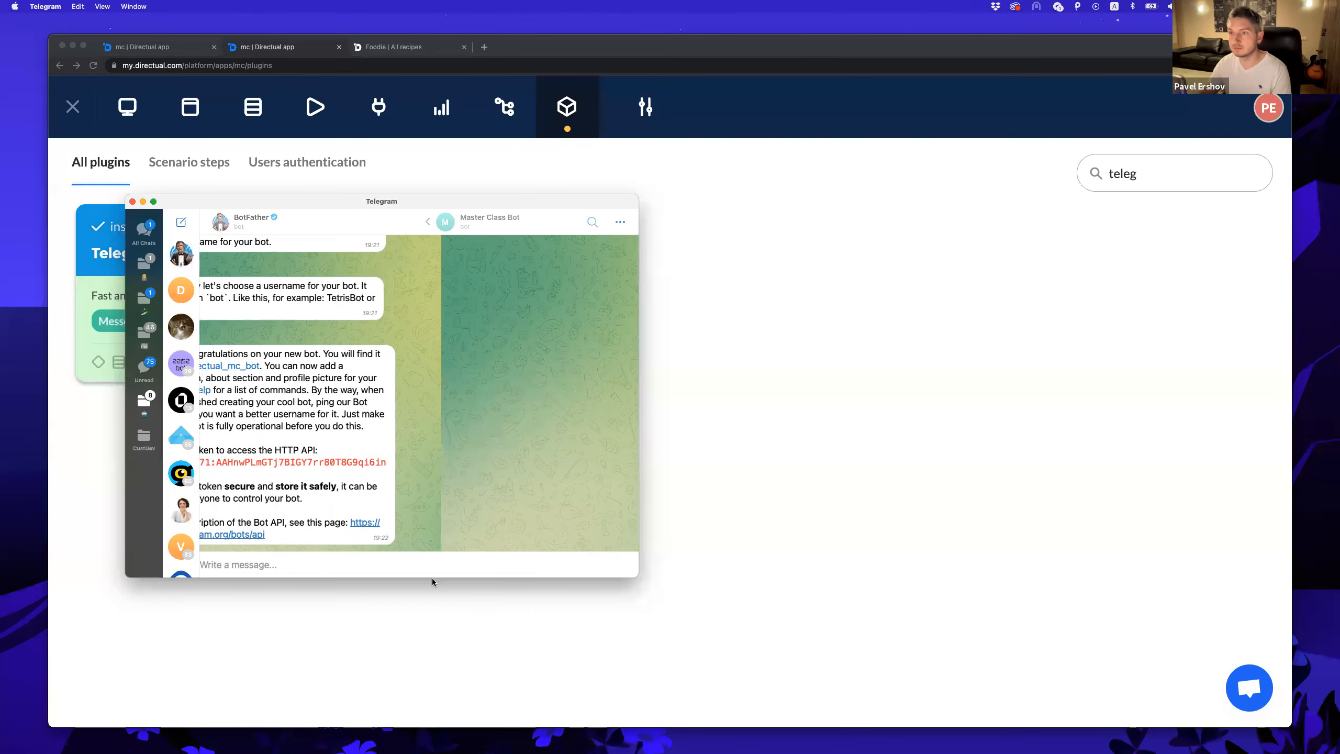
{"action": "left_click", "coordinate": [411, 563]}
{"action": "key", "text": "Return"}
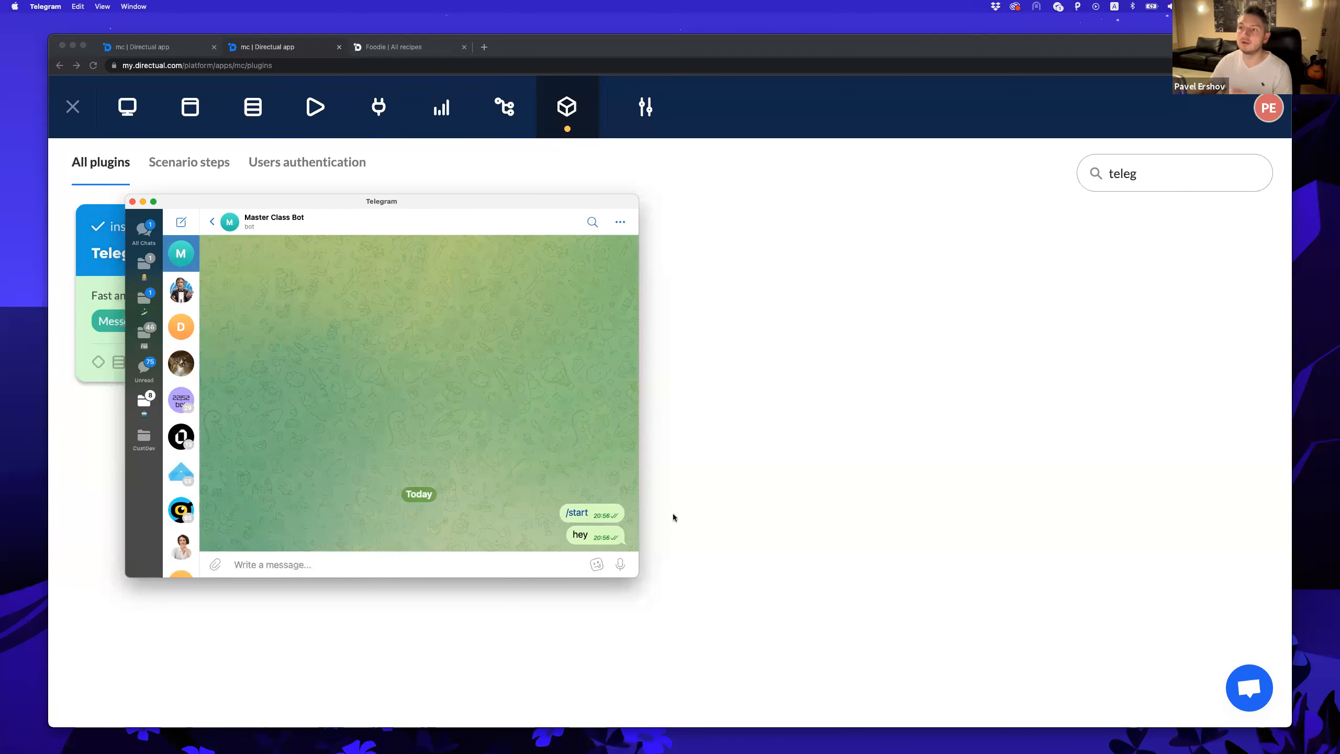
{"action": "type", "text": "hey"}
{"action": "key", "text": "Return"}
{"action": "left_click", "coordinate": [802, 294]}
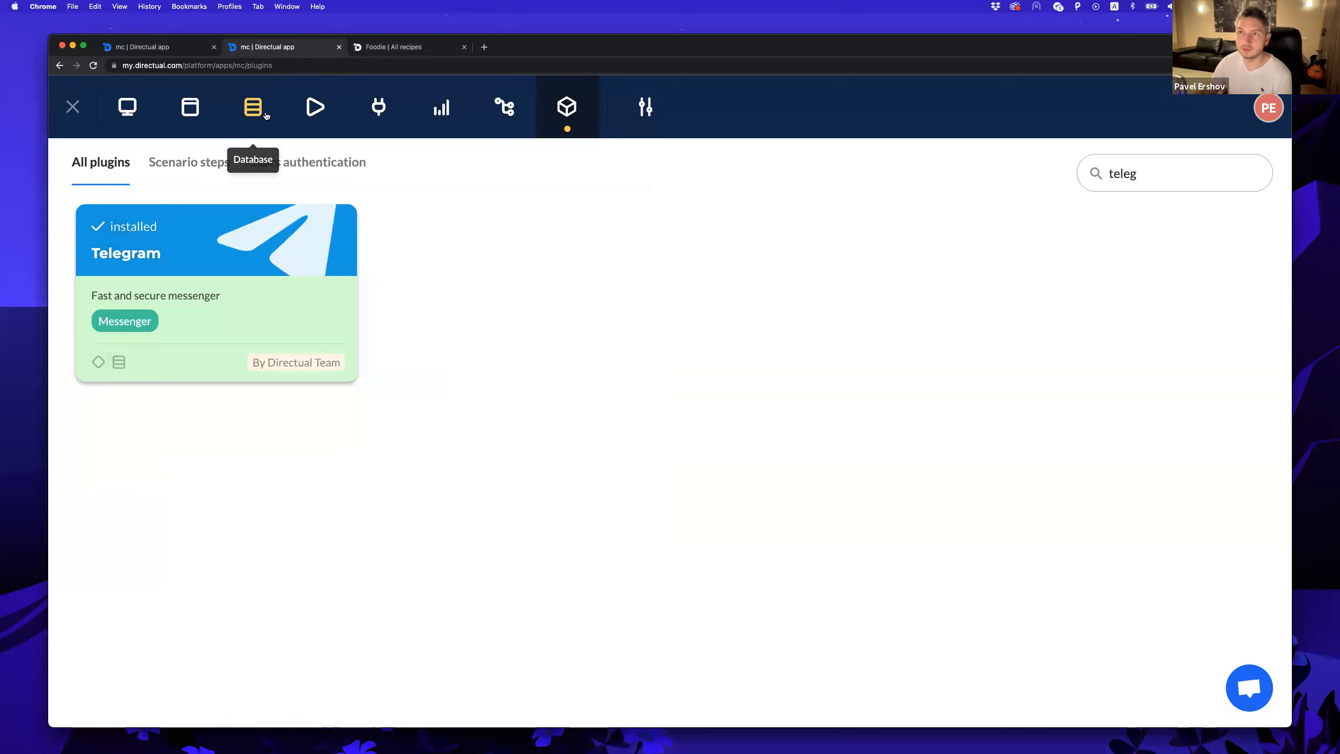
Check the received message record in Integrations > Telegram > Incoming Telegram messages.
{"action": "left_click", "coordinate": [252, 106]}
{"action": "left_click", "coordinate": [169, 258]}
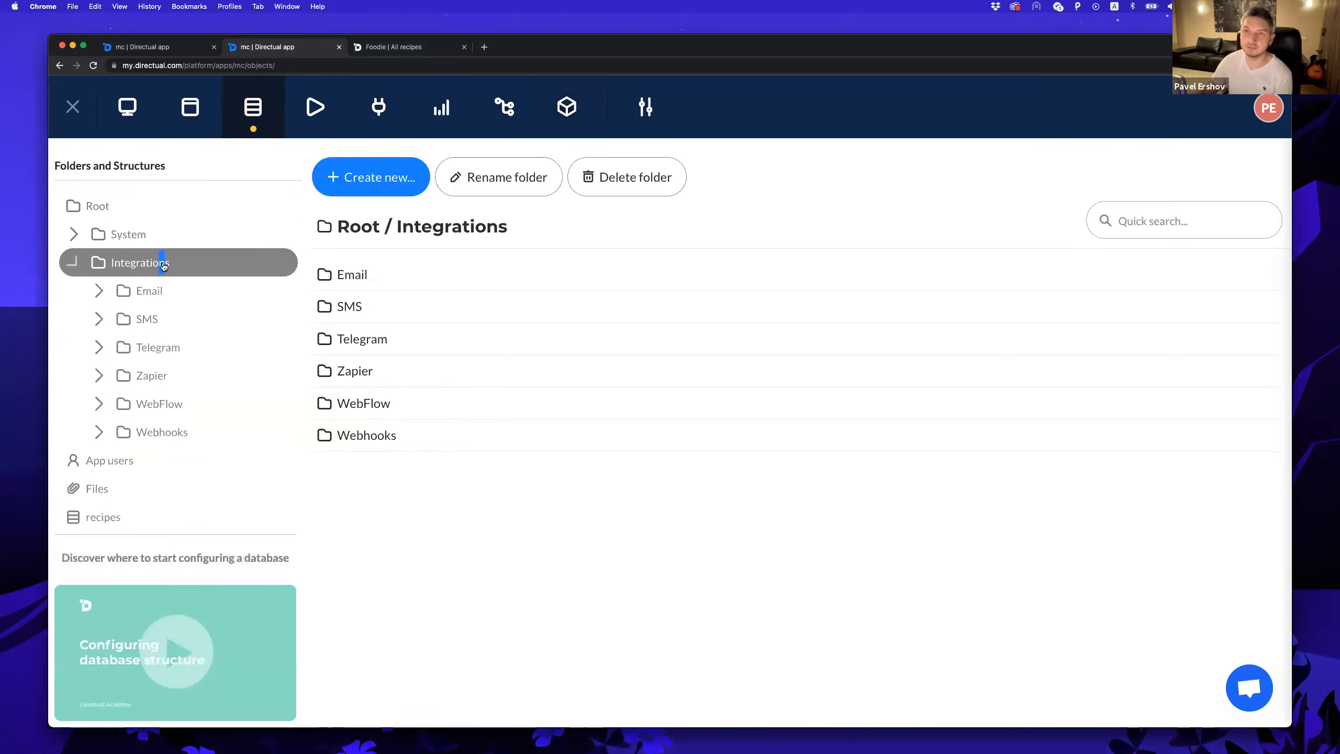
{"action": "left_click", "coordinate": [155, 348]}
{"action": "left_click", "coordinate": [196, 374]}
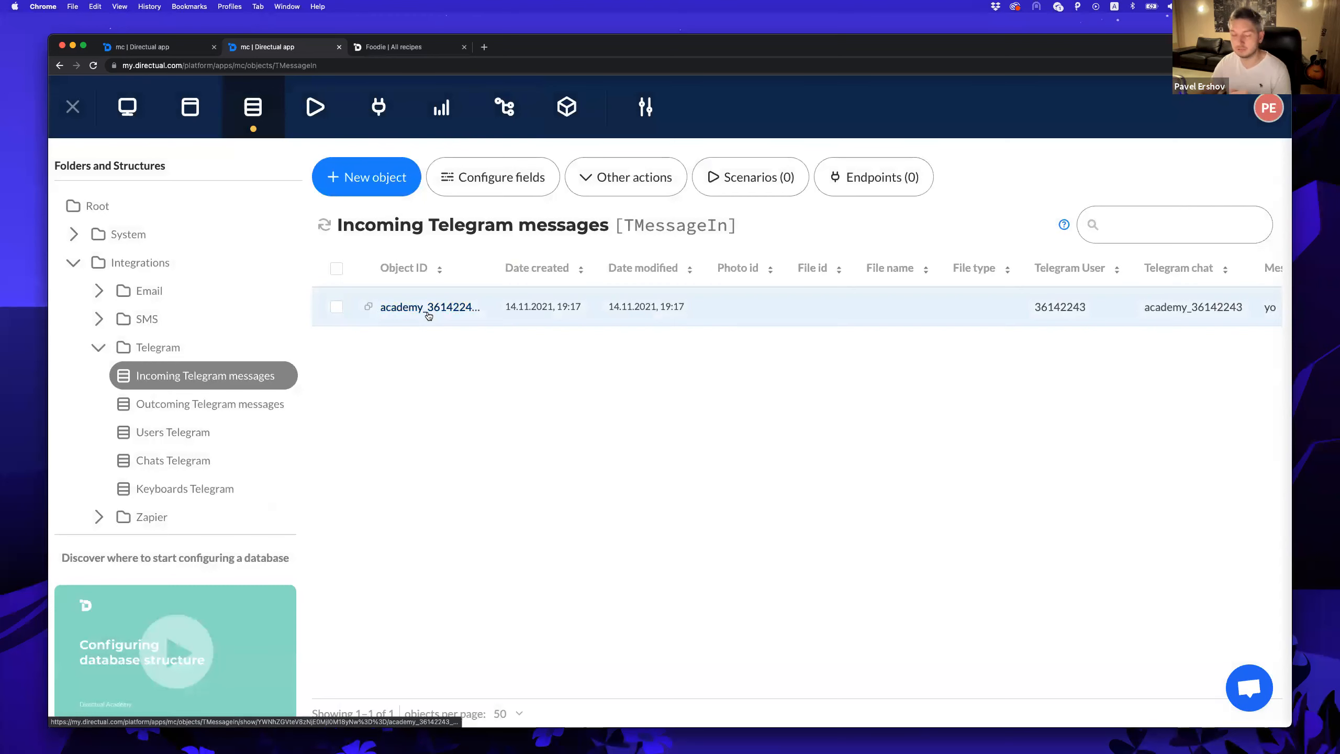
{"action": "left_click", "coordinate": [428, 308]}
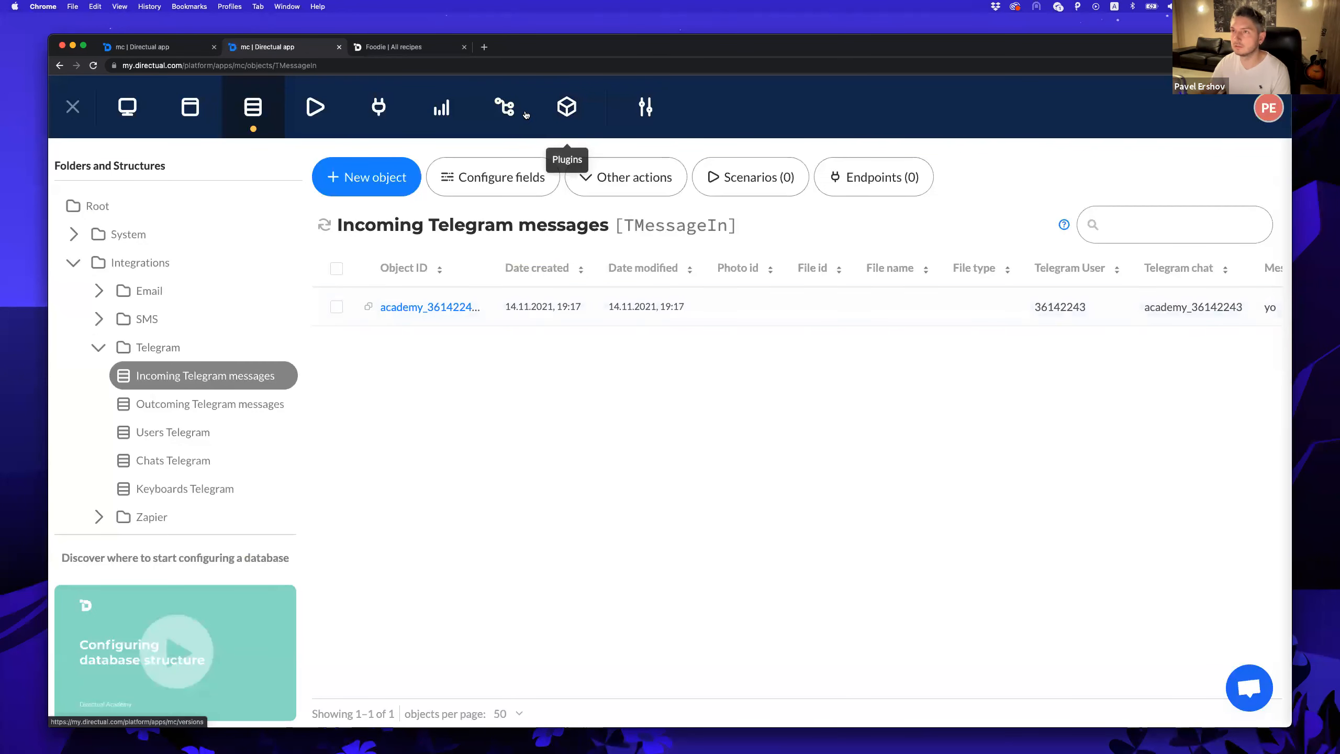
Reopen the installed Telegram plugin's settings and bring up the BotFather chat in Telegram.
{"action": "left_click", "coordinate": [568, 106]}
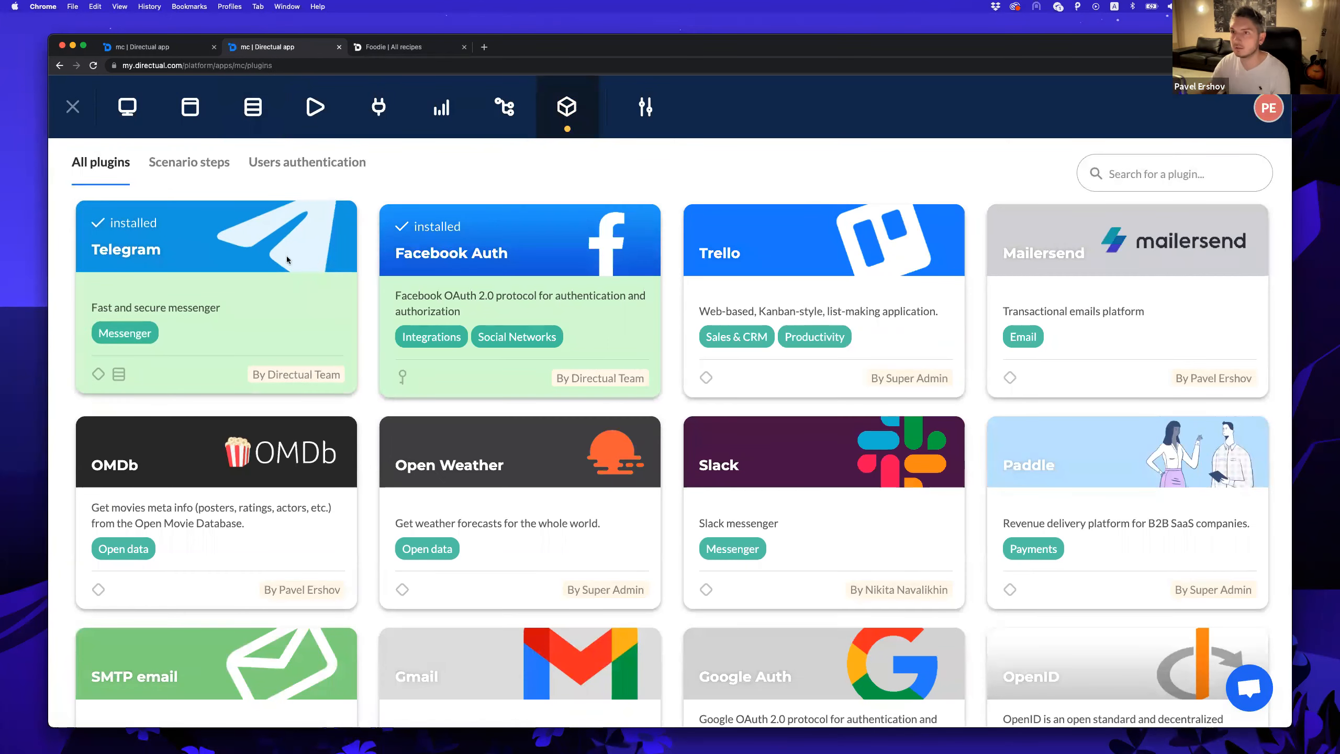
{"action": "left_click", "coordinate": [243, 250]}
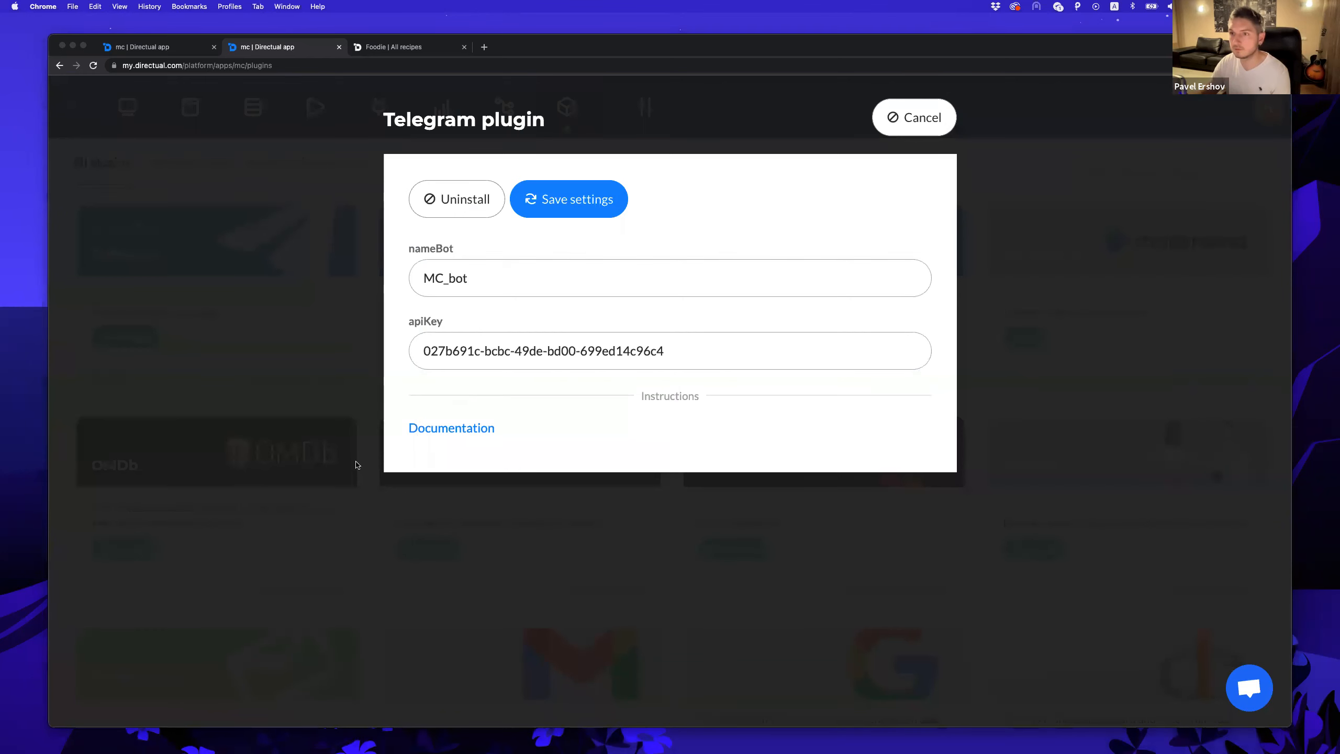
{"action": "key", "text": "super+Tab"}
{"action": "left_click", "coordinate": [180, 291]}
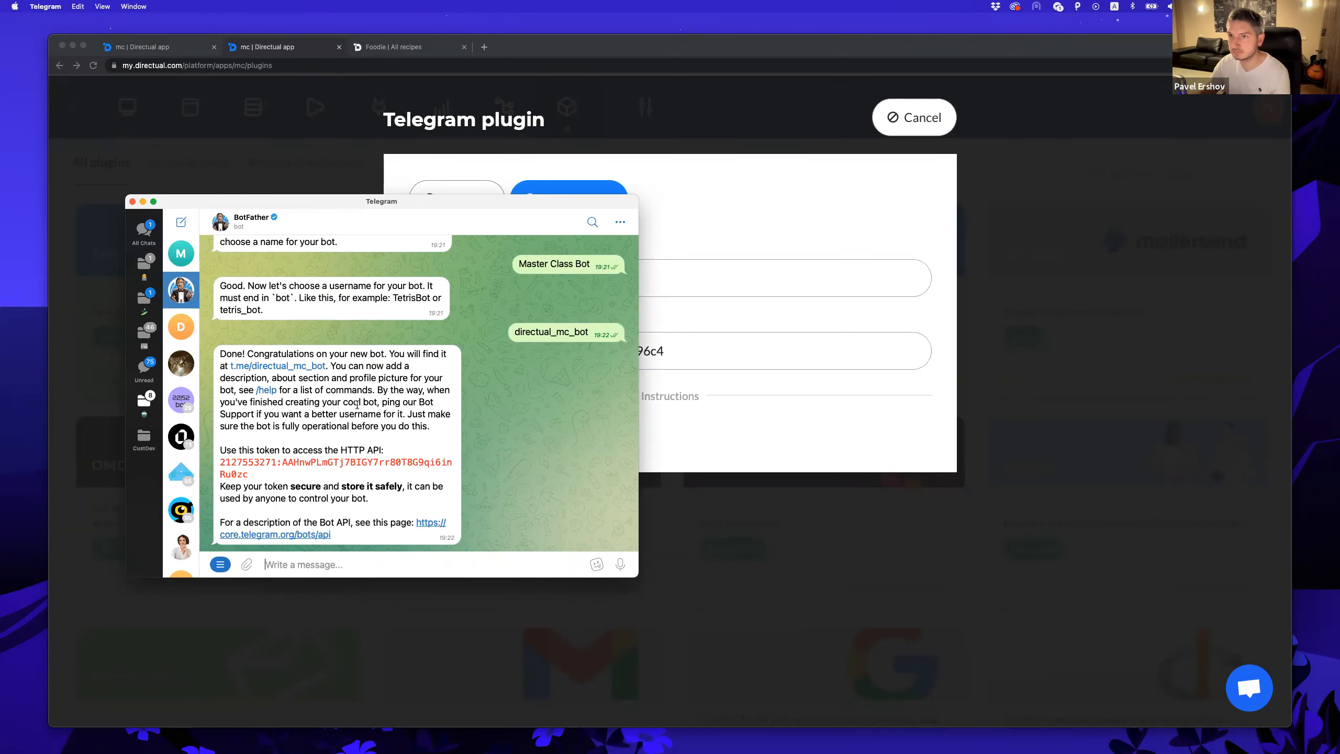
{"action": "type", "text": "/"}
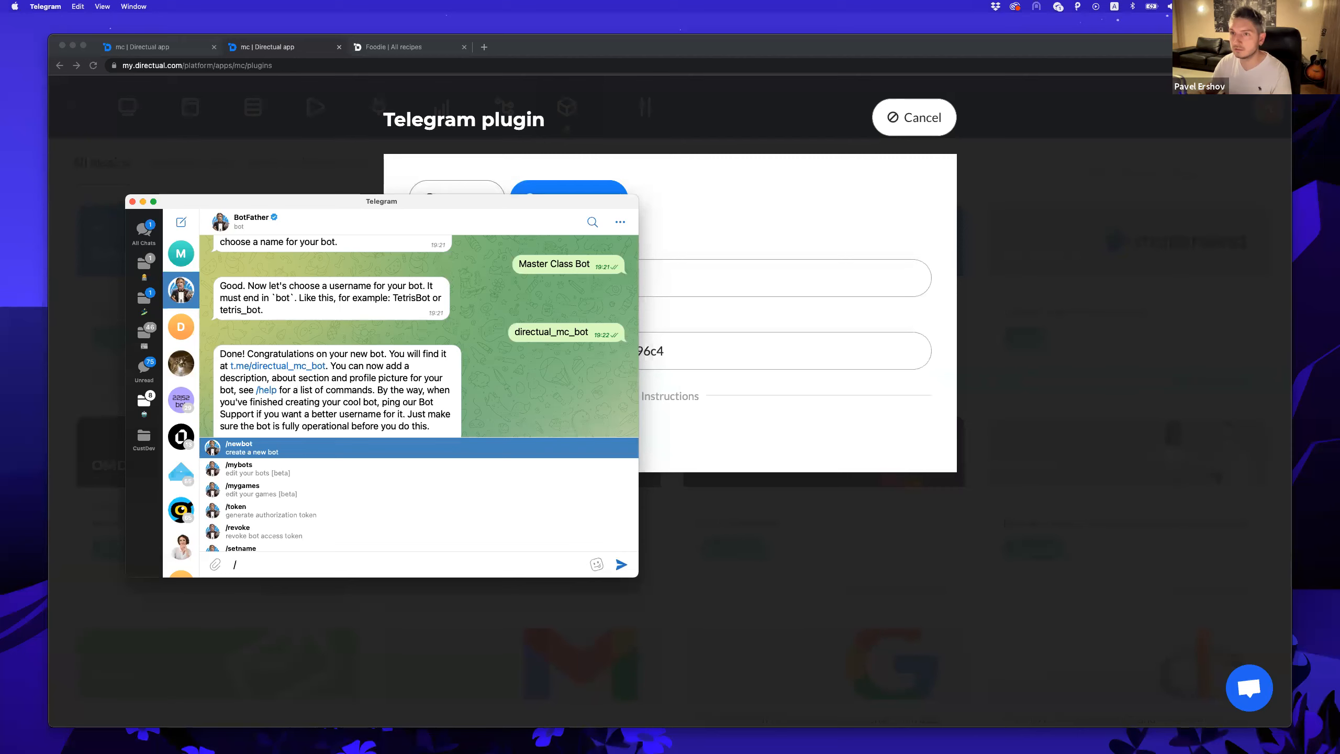
{"action": "key", "text": "Down"}
{"action": "key", "text": "Return"}
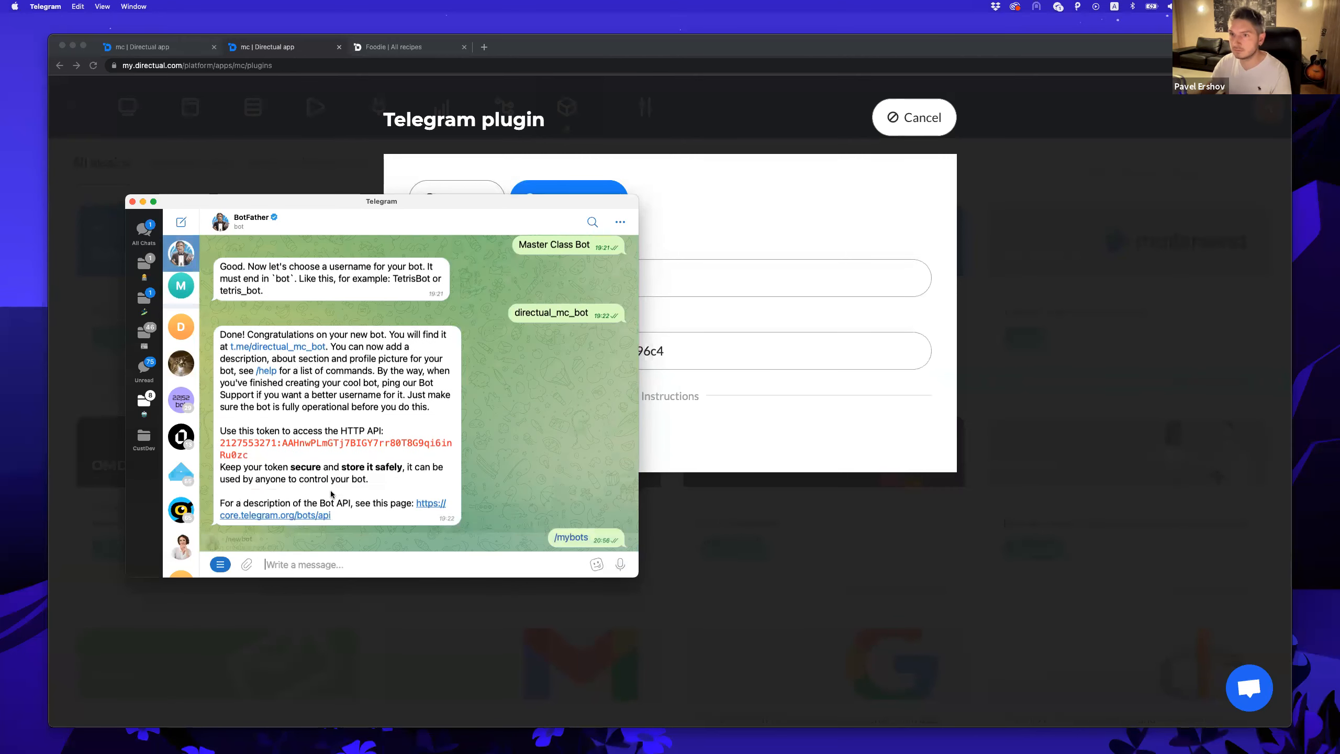
{"action": "left_click", "coordinate": [269, 476]}
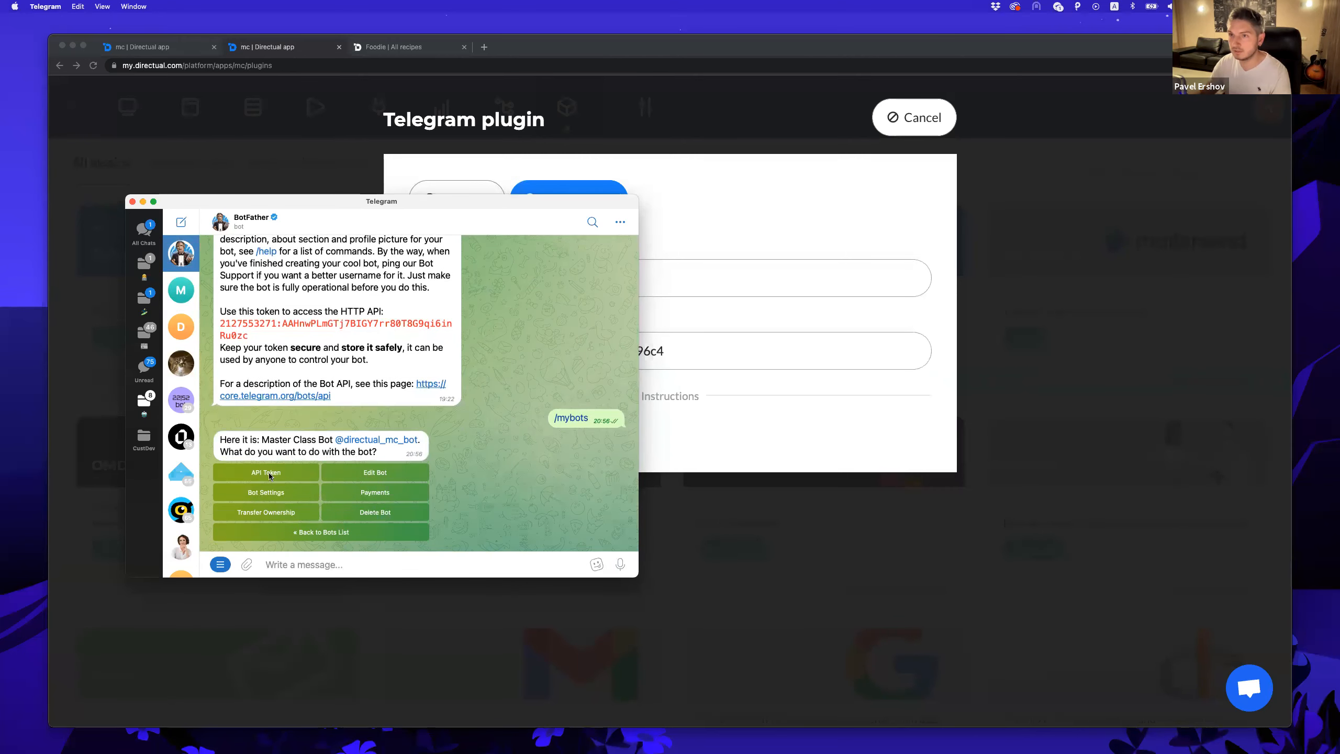
{"action": "left_click", "coordinate": [269, 475]}
{"action": "left_click", "coordinate": [309, 485]}
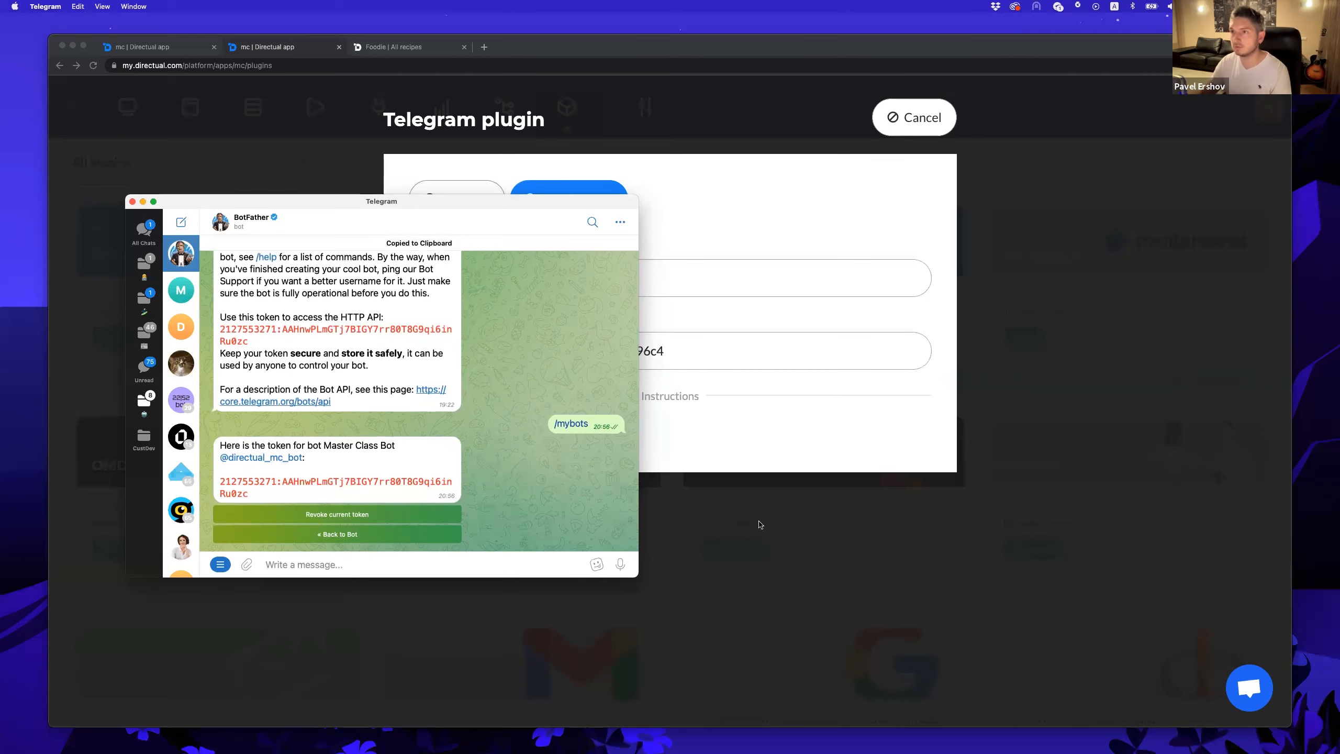
Uninstall the existing Telegram plugin.
{"action": "left_click", "coordinate": [740, 534]}
{"action": "left_click", "coordinate": [530, 351]}
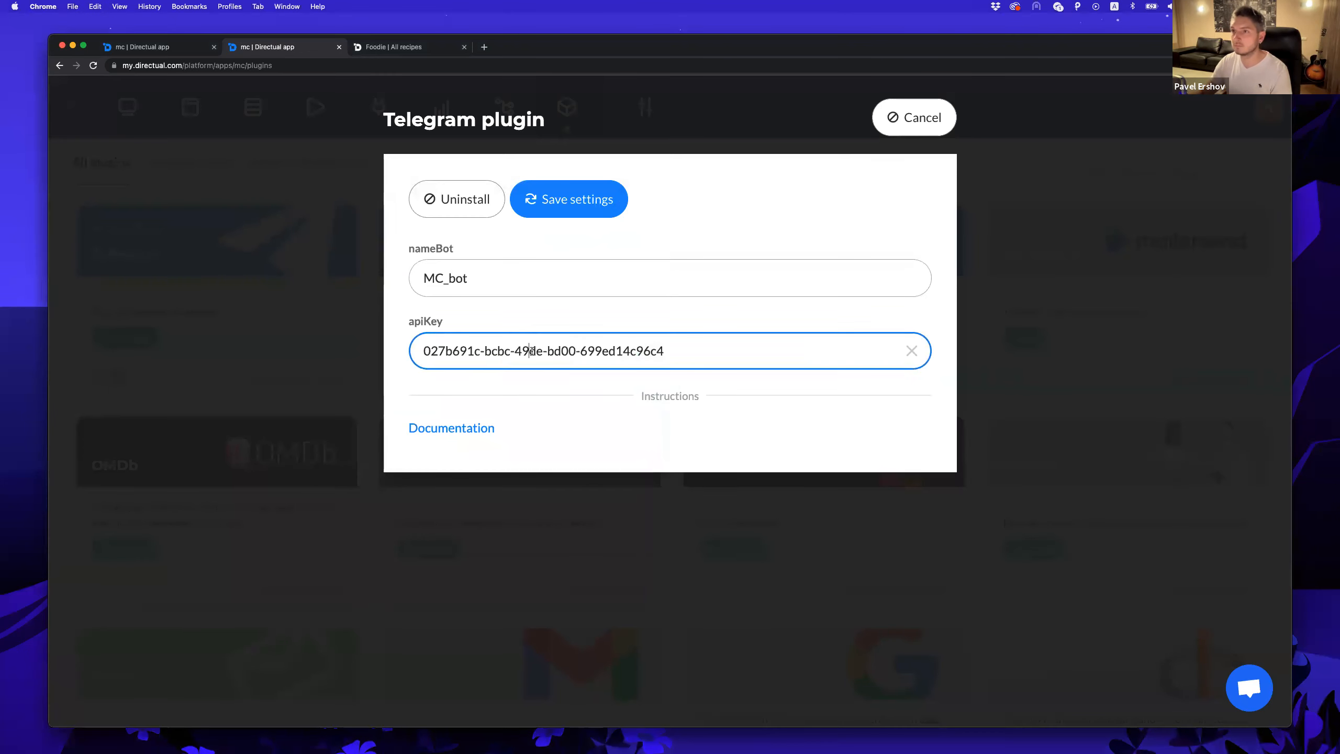
{"action": "left_click", "coordinate": [472, 206]}
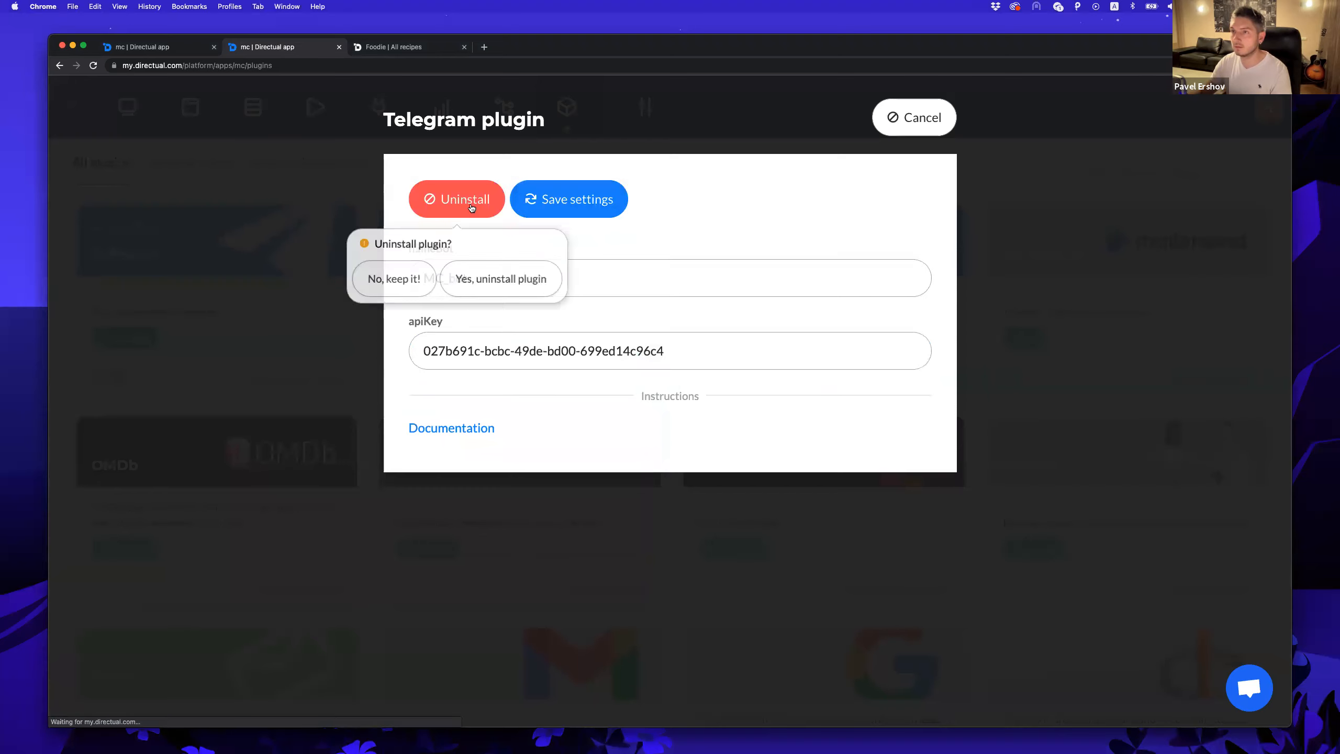
{"action": "left_click", "coordinate": [469, 295]}
Find Telegram via a 'tel' search and install it with bot name mcbot and the pasted token.
{"action": "left_click", "coordinate": [1118, 182]}
{"action": "type", "text": "tek"}
{"action": "key", "text": "BackSpace"}
{"action": "type", "text": "l"}
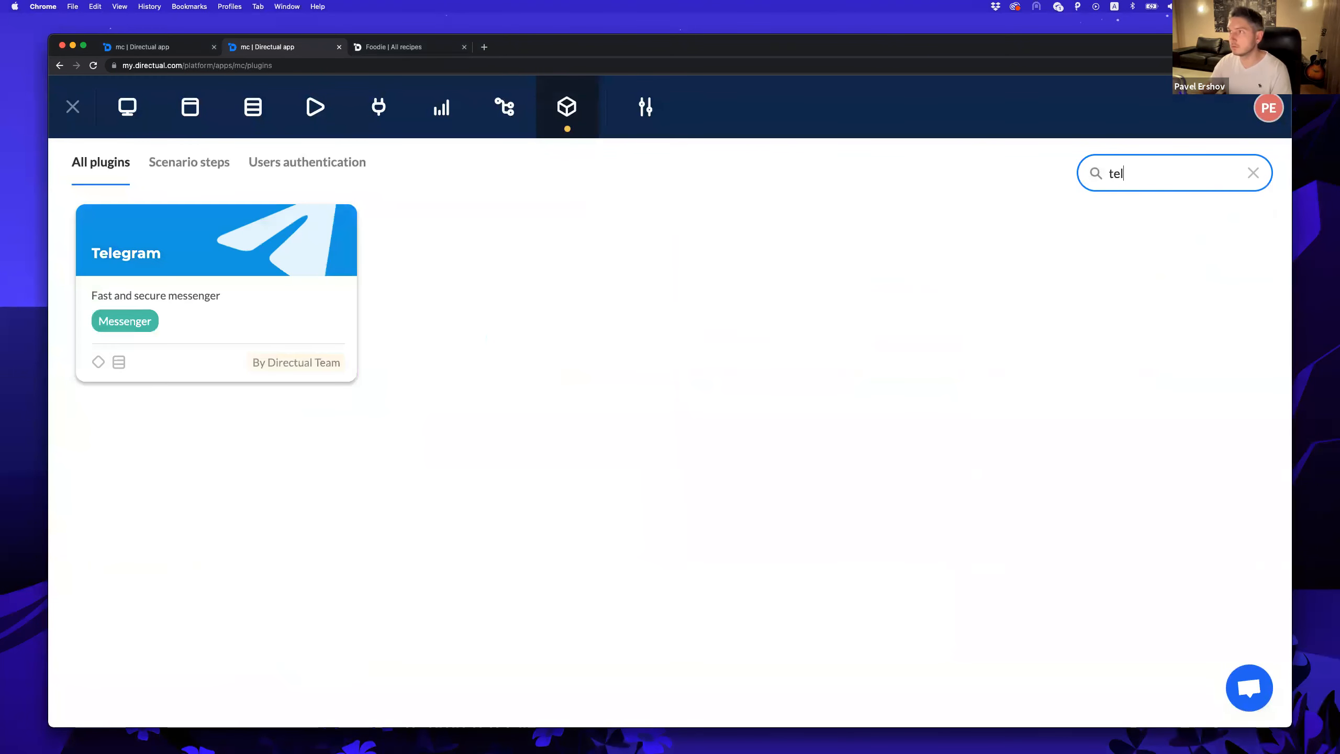
{"action": "left_click", "coordinate": [278, 234]}
{"action": "left_click", "coordinate": [445, 286]}
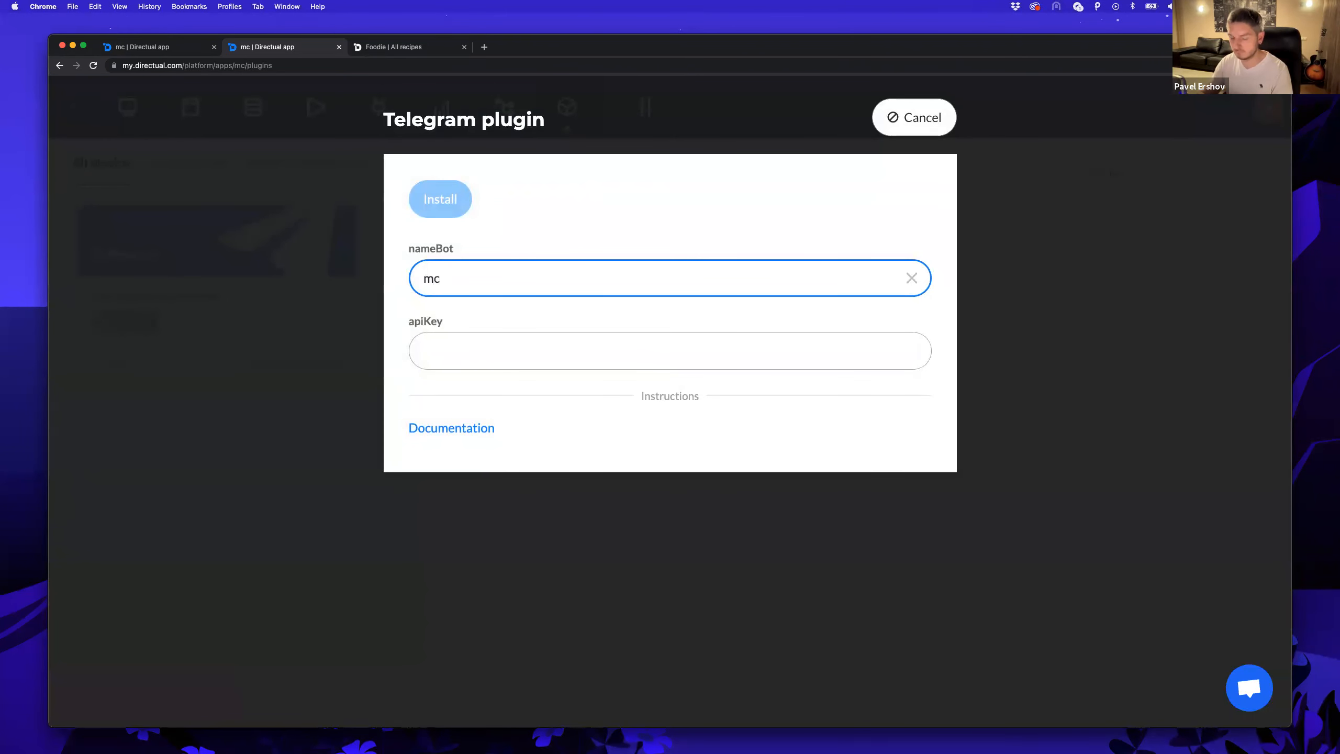
{"action": "left_click", "coordinate": [502, 338]}
{"action": "key", "text": "super+v"}
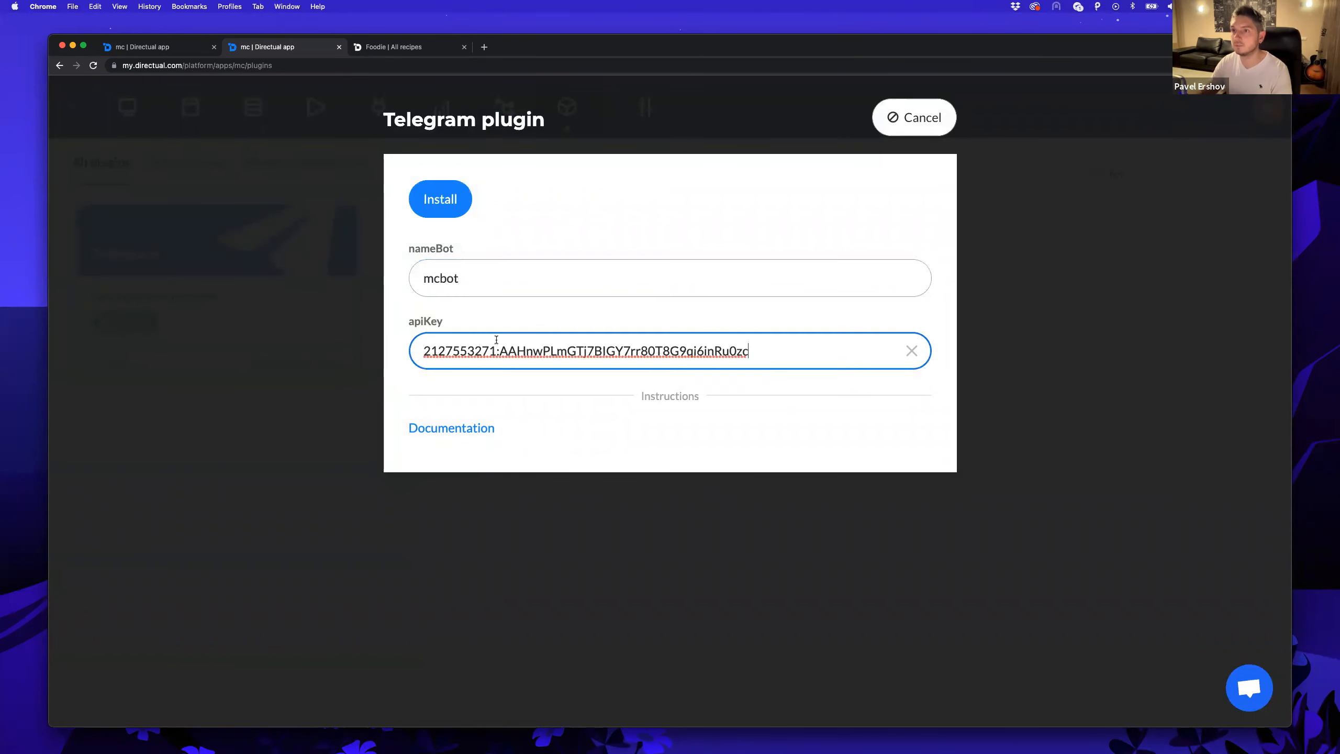
{"action": "left_click", "coordinate": [457, 204]}
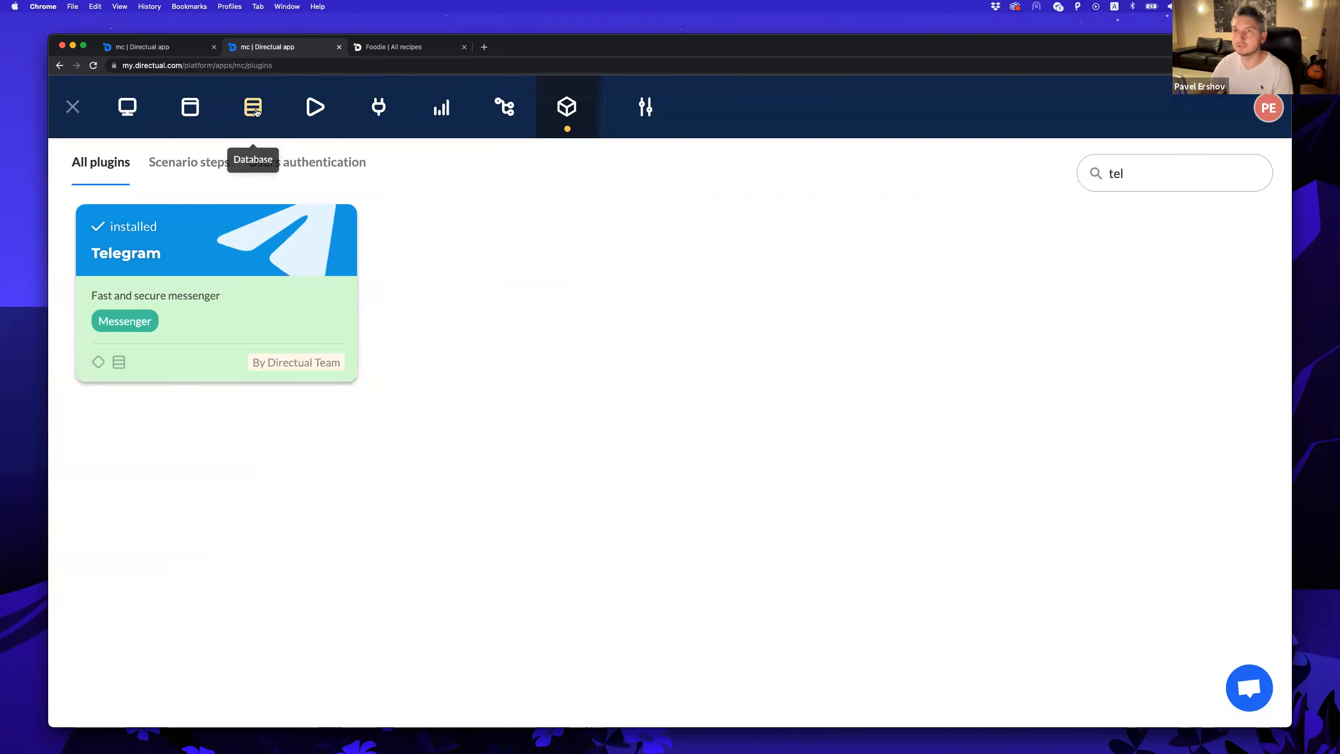
{"action": "left_click", "coordinate": [289, 107]}
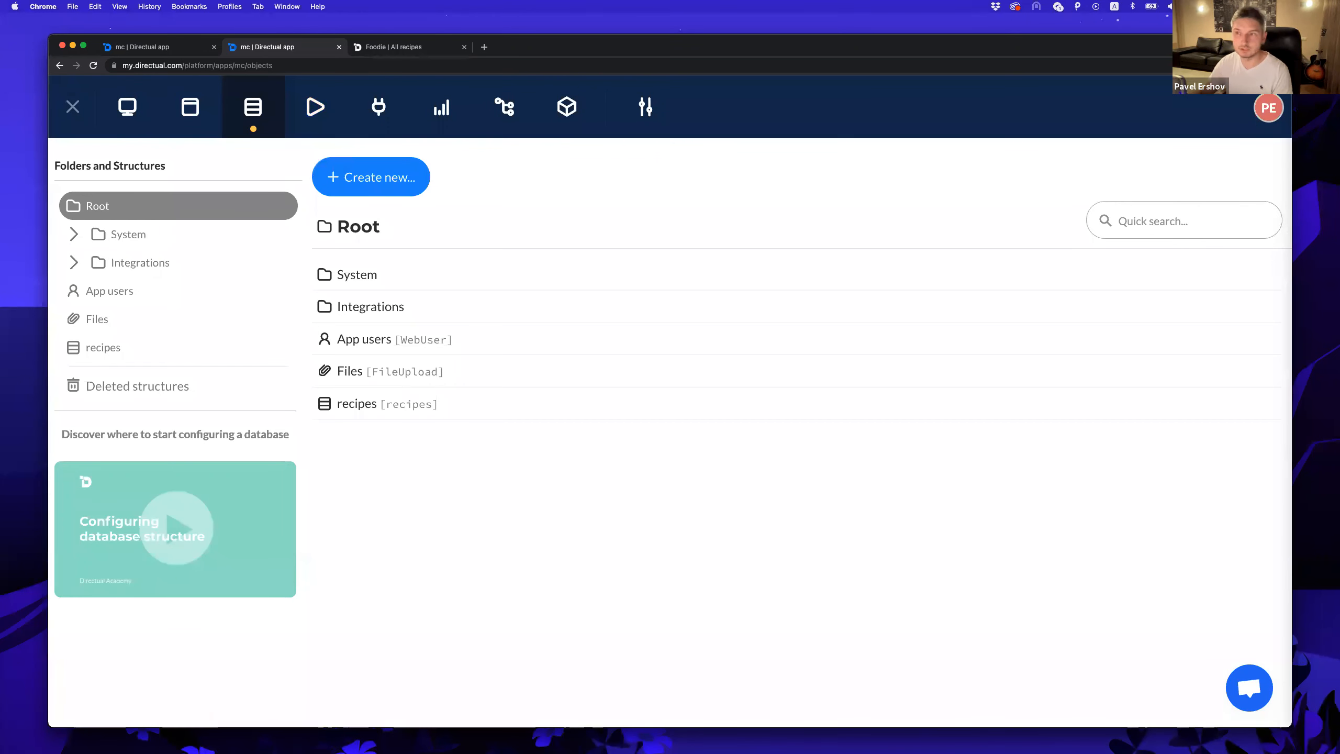
Open the Master Class Bot chat, then preview the mcbot 'hey' record in Incoming Telegram messages.
{"action": "key", "text": "super+Tab"}
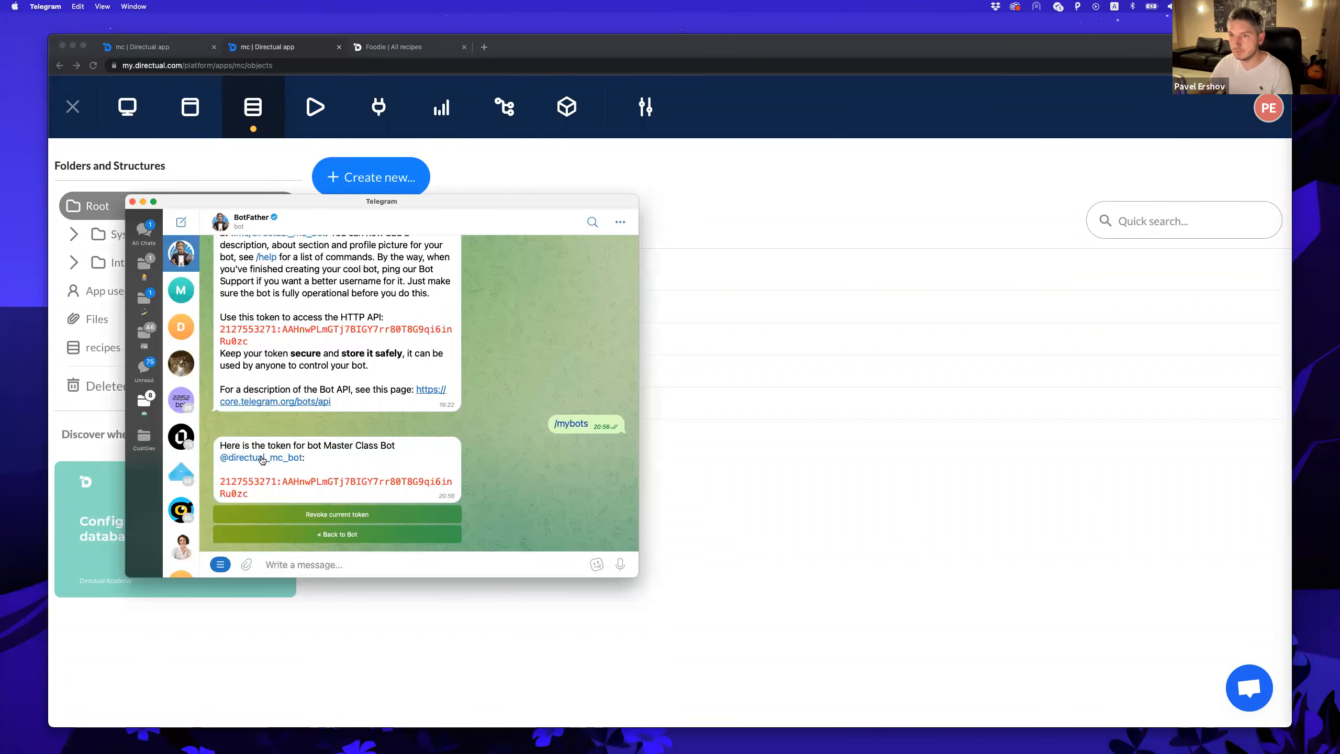
{"action": "left_click", "coordinate": [260, 457]}
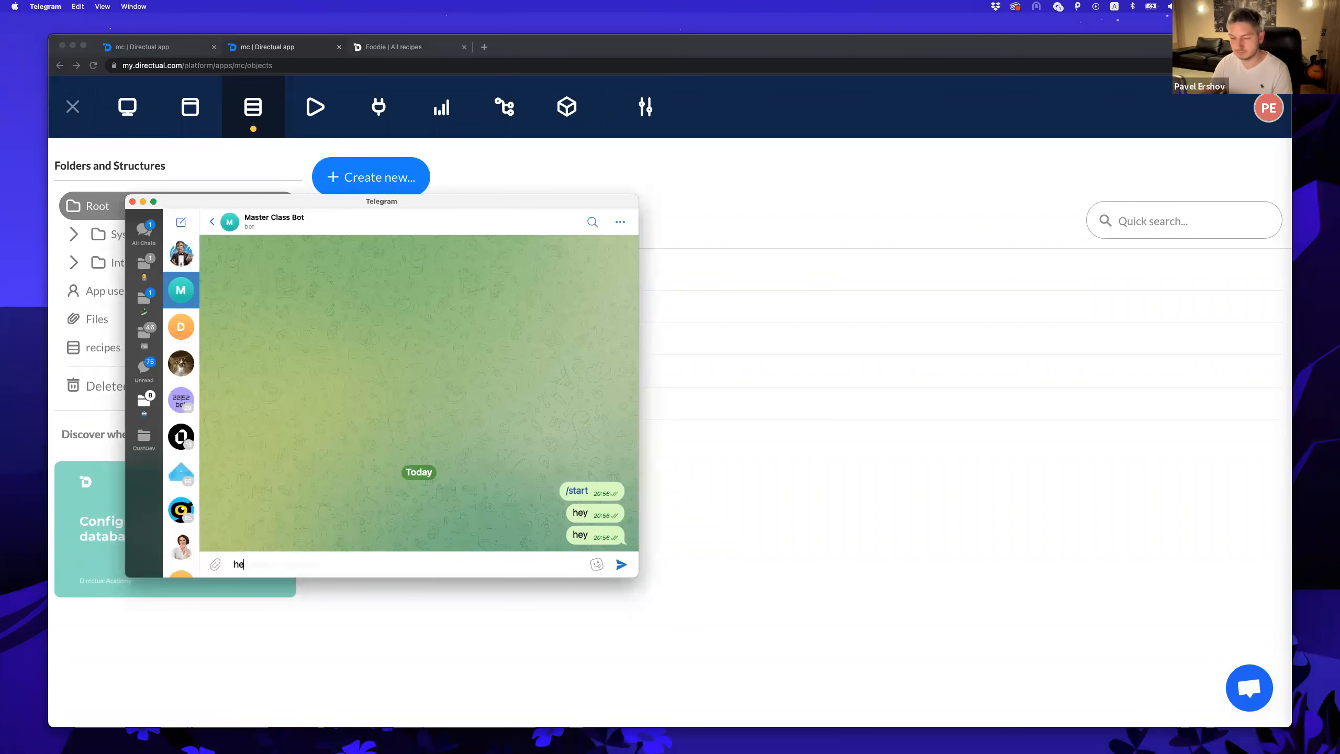
{"action": "left_click", "coordinate": [678, 435]}
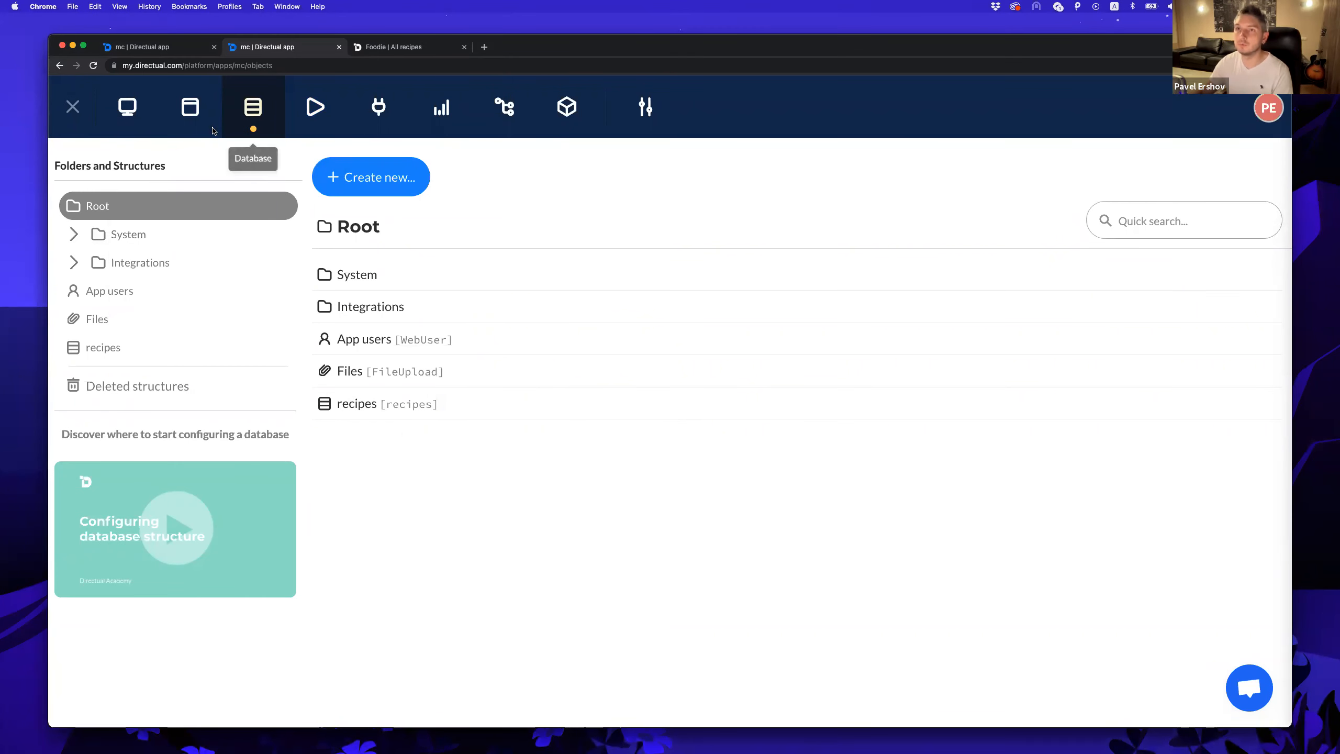
{"action": "left_click", "coordinate": [164, 262]}
{"action": "left_click", "coordinate": [187, 348]}
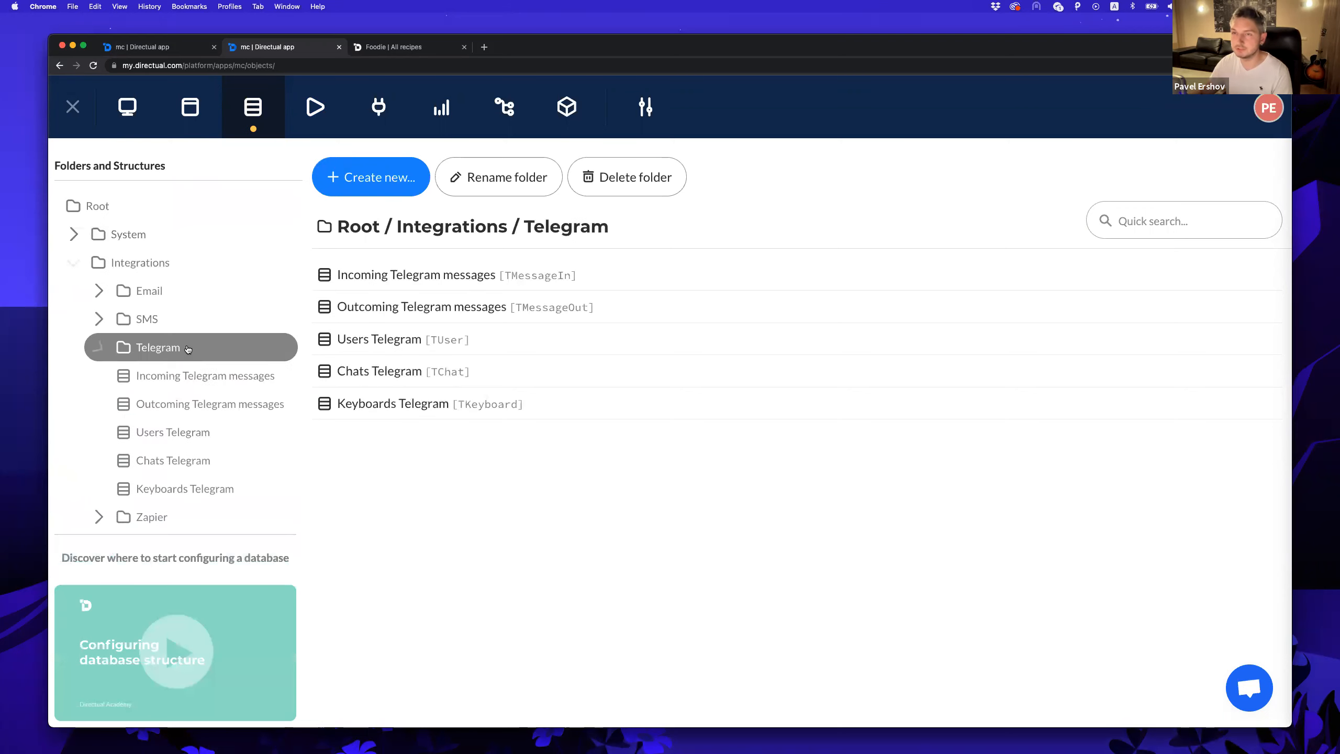
{"action": "left_click", "coordinate": [206, 376]}
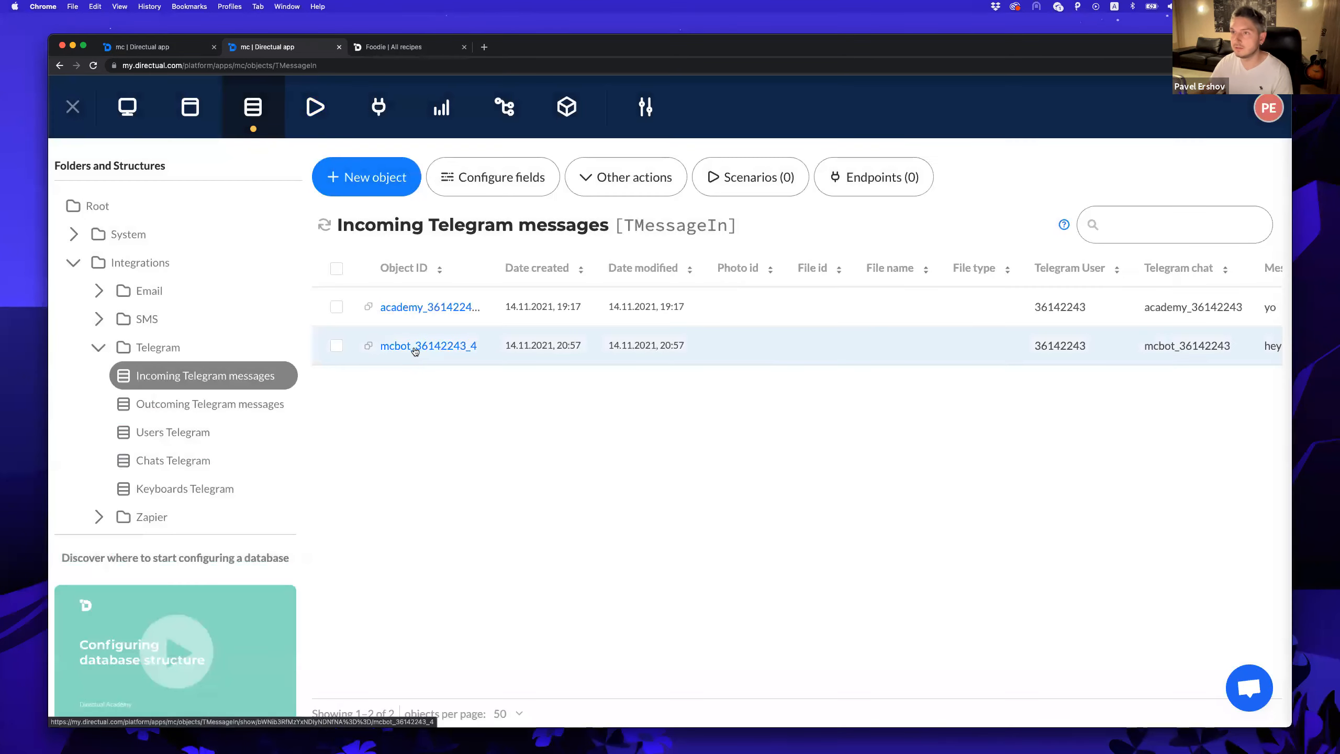
{"action": "left_click", "coordinate": [415, 347]}
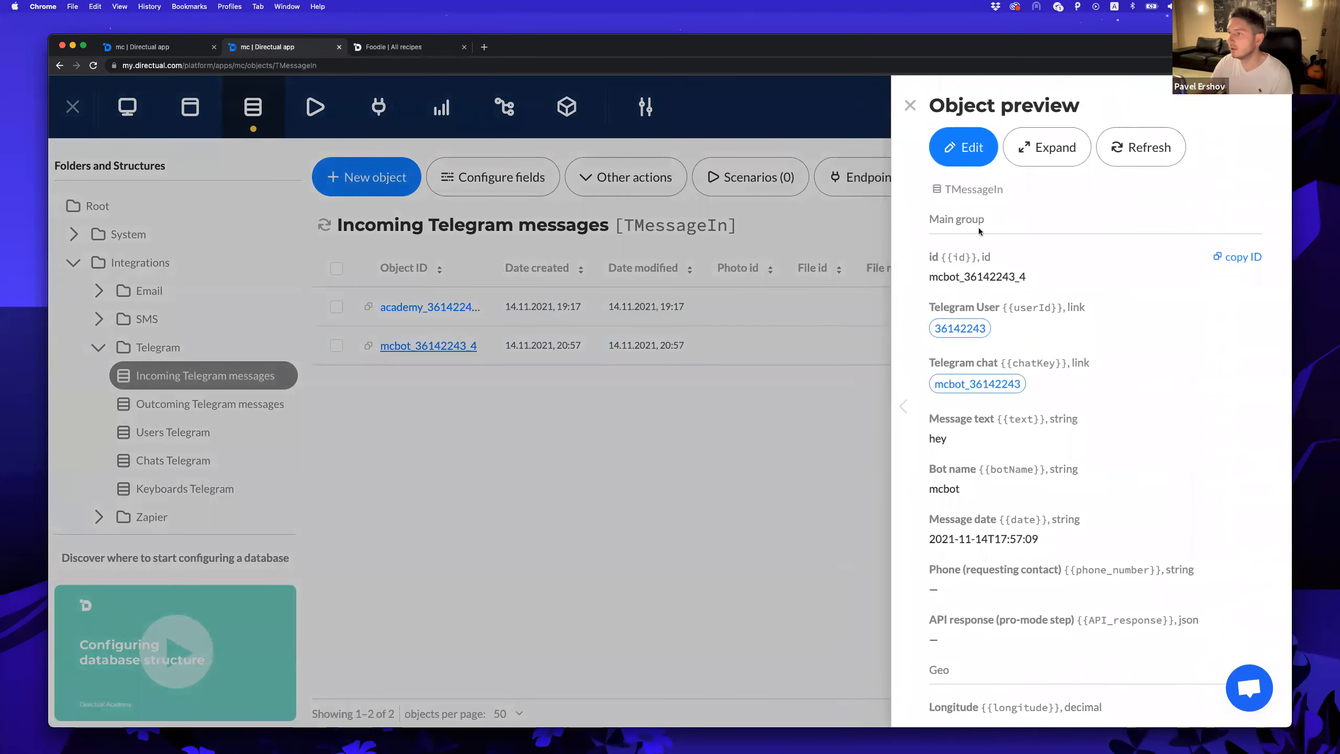
{"action": "scroll", "coordinate": [1001, 333], "scroll_direction": "down", "scroll_amount": 3}
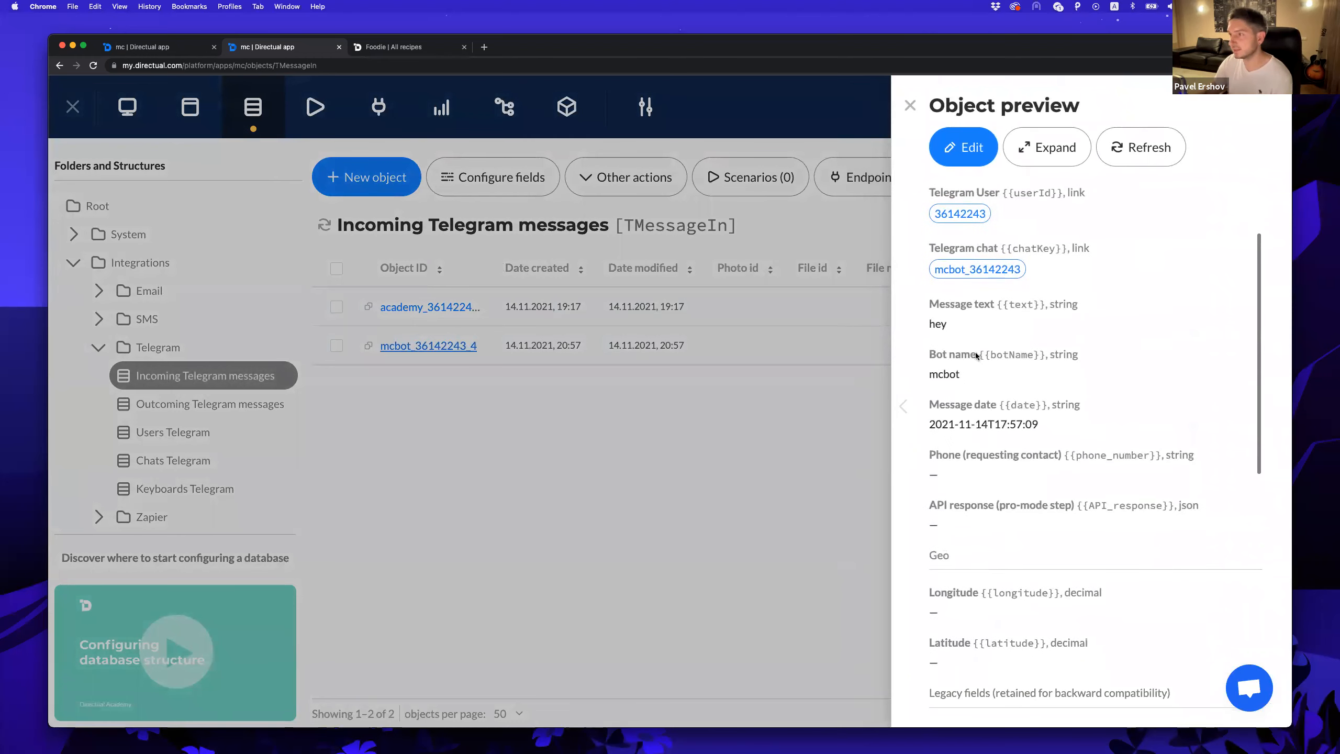
{"action": "left_click", "coordinate": [581, 426]}
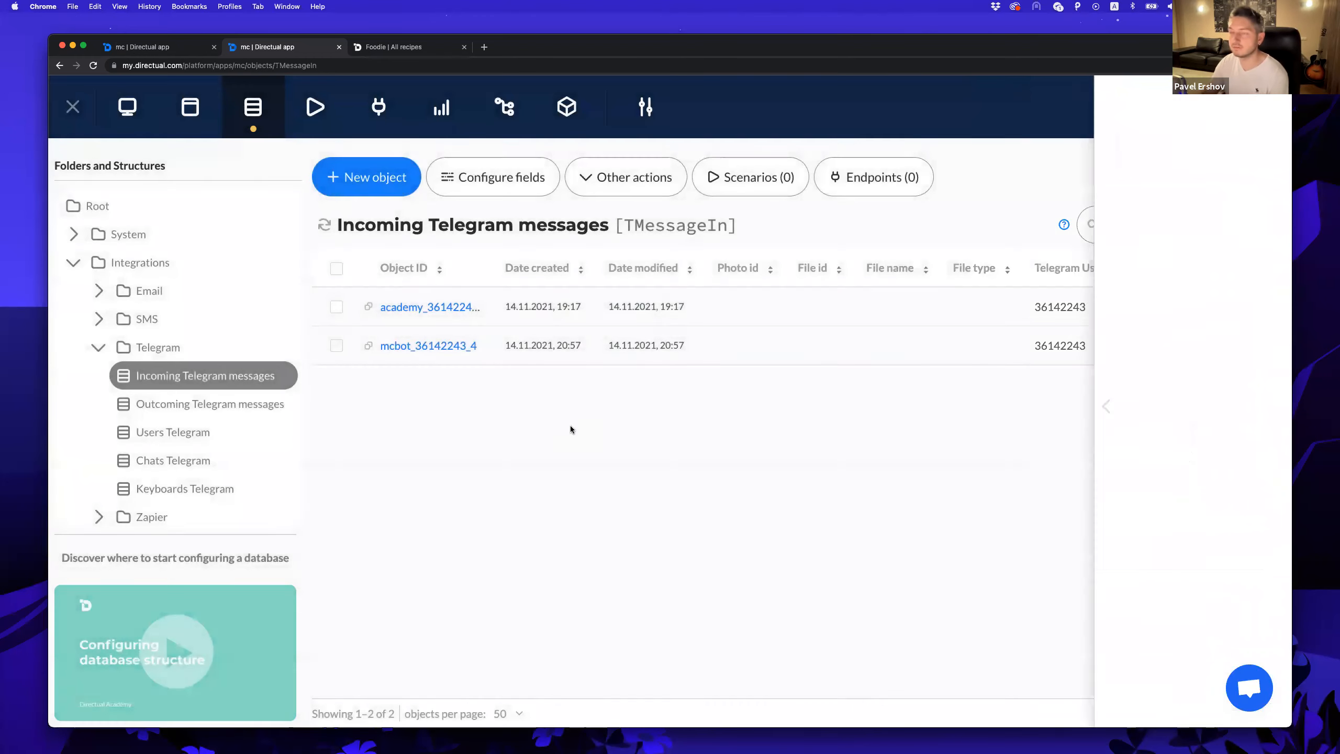
{"action": "left_click", "coordinate": [318, 117]}
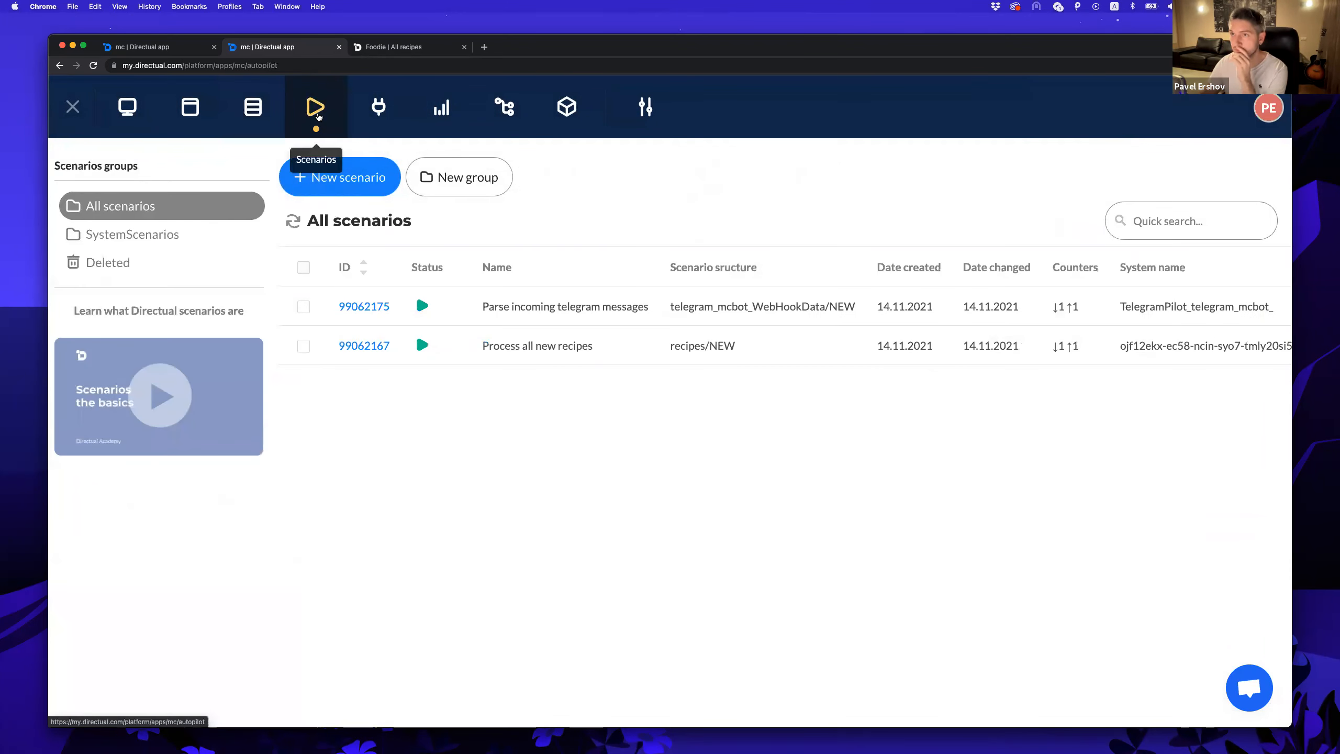
Create the 'Send approved recipe' scenario on recipes, run in real time when Status changes.
{"action": "left_click", "coordinate": [355, 192]}
{"action": "left_click", "coordinate": [529, 274]}
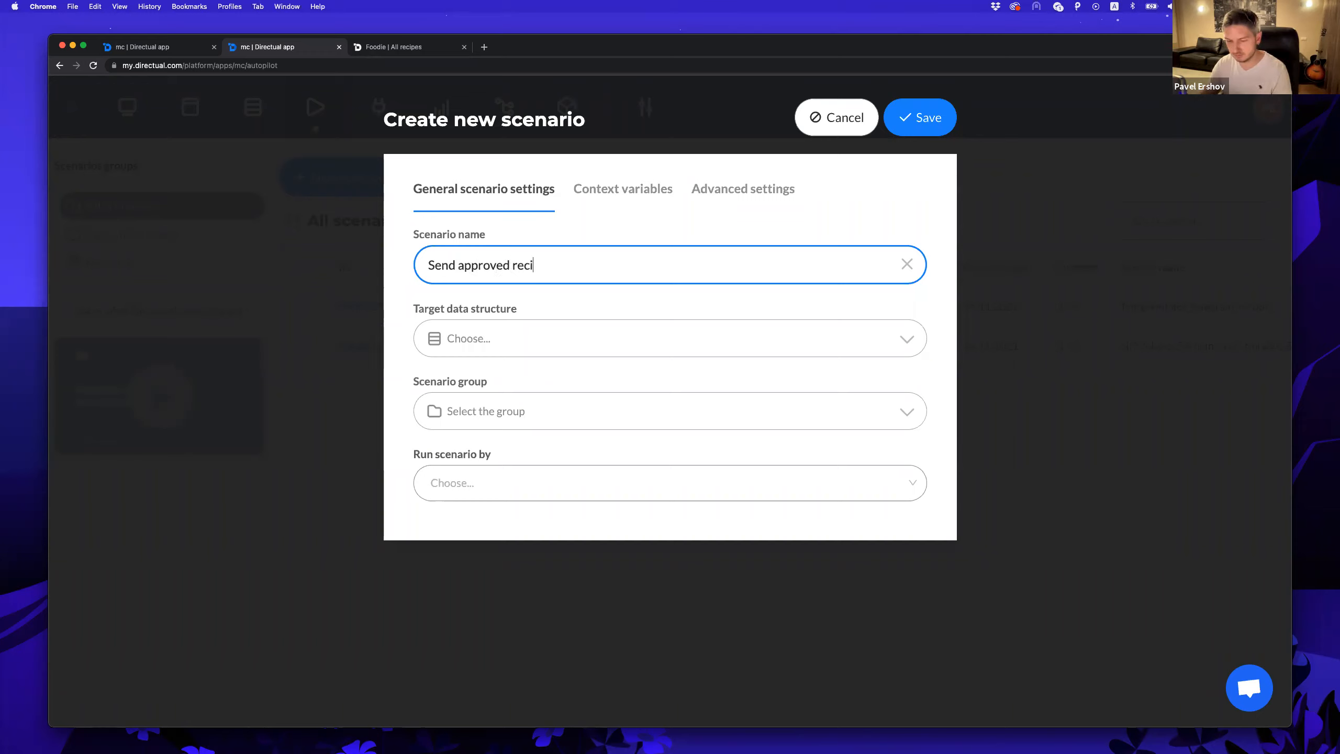
{"action": "left_click", "coordinate": [501, 340]}
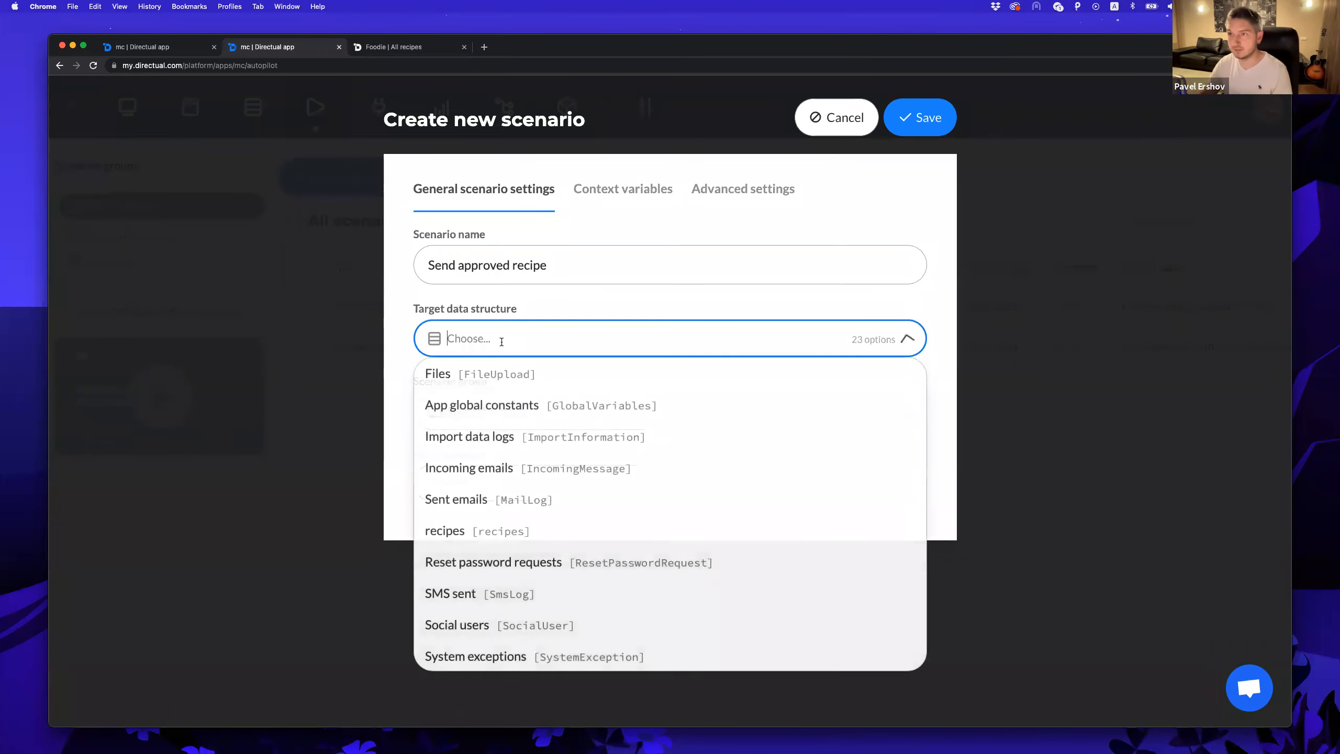
{"action": "type", "text": "rec"}
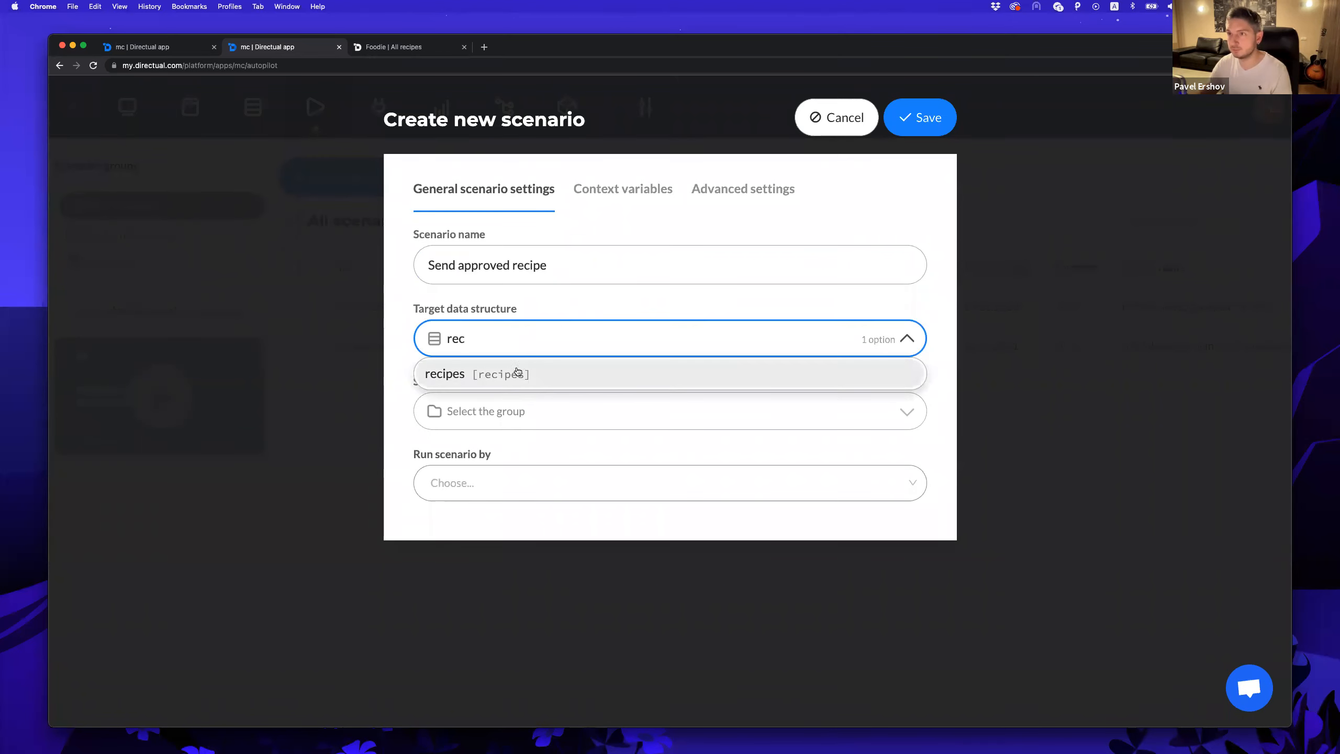
{"action": "left_click", "coordinate": [505, 376]}
{"action": "left_click", "coordinate": [504, 478]}
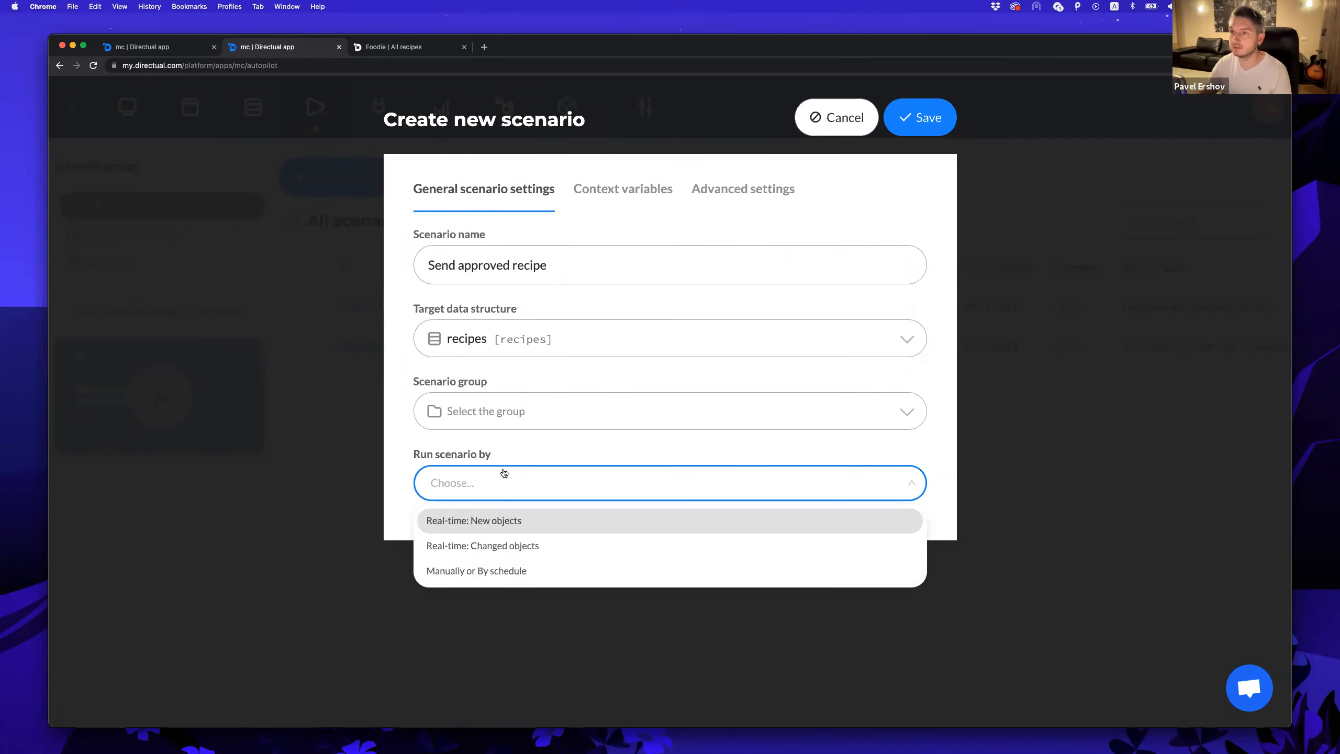
{"action": "left_click", "coordinate": [505, 542]}
{"action": "left_click", "coordinate": [514, 551]}
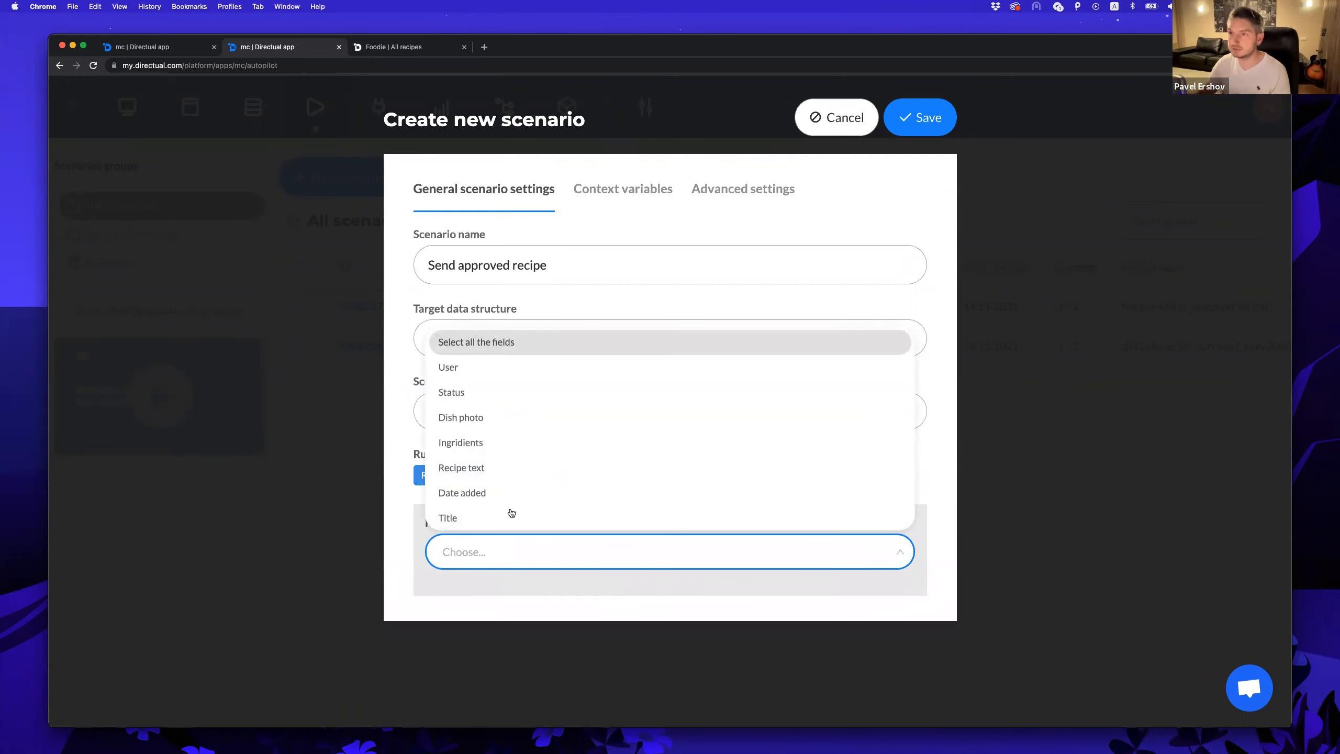
{"action": "left_click", "coordinate": [484, 393]}
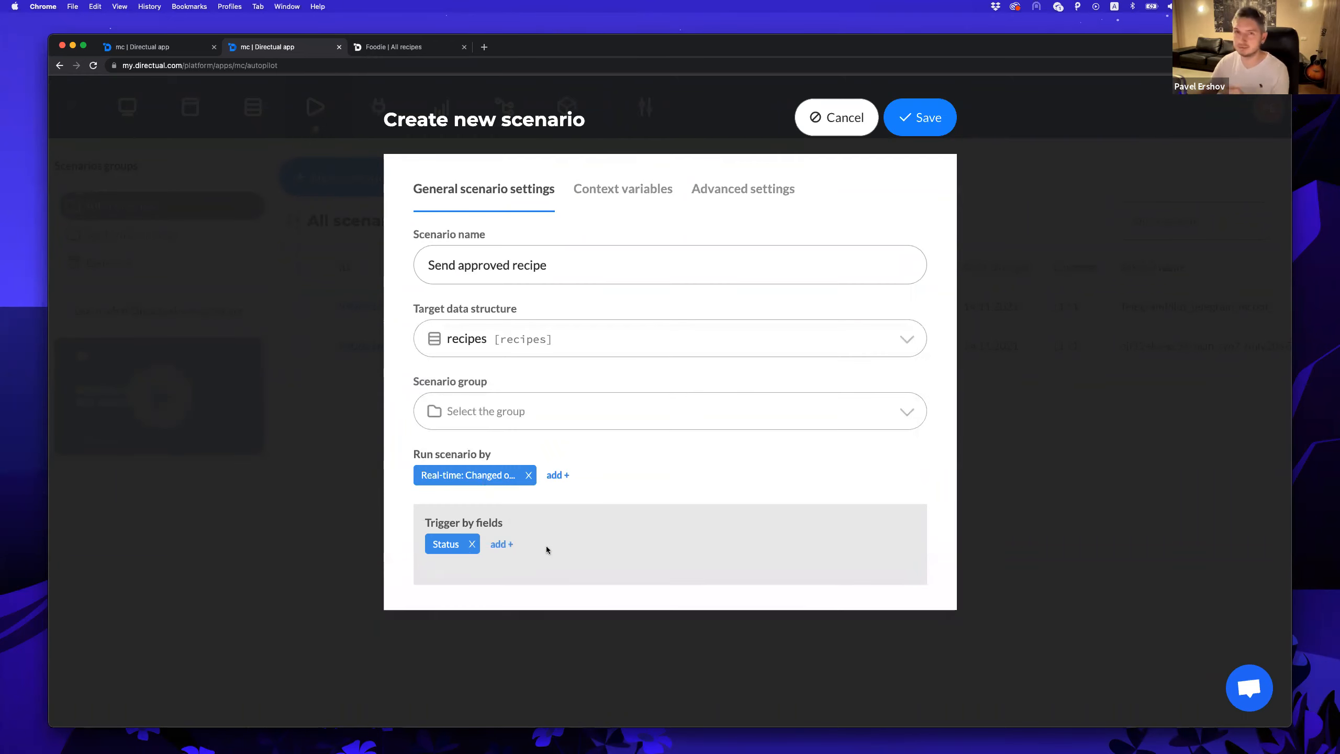
{"action": "left_click", "coordinate": [917, 130]}
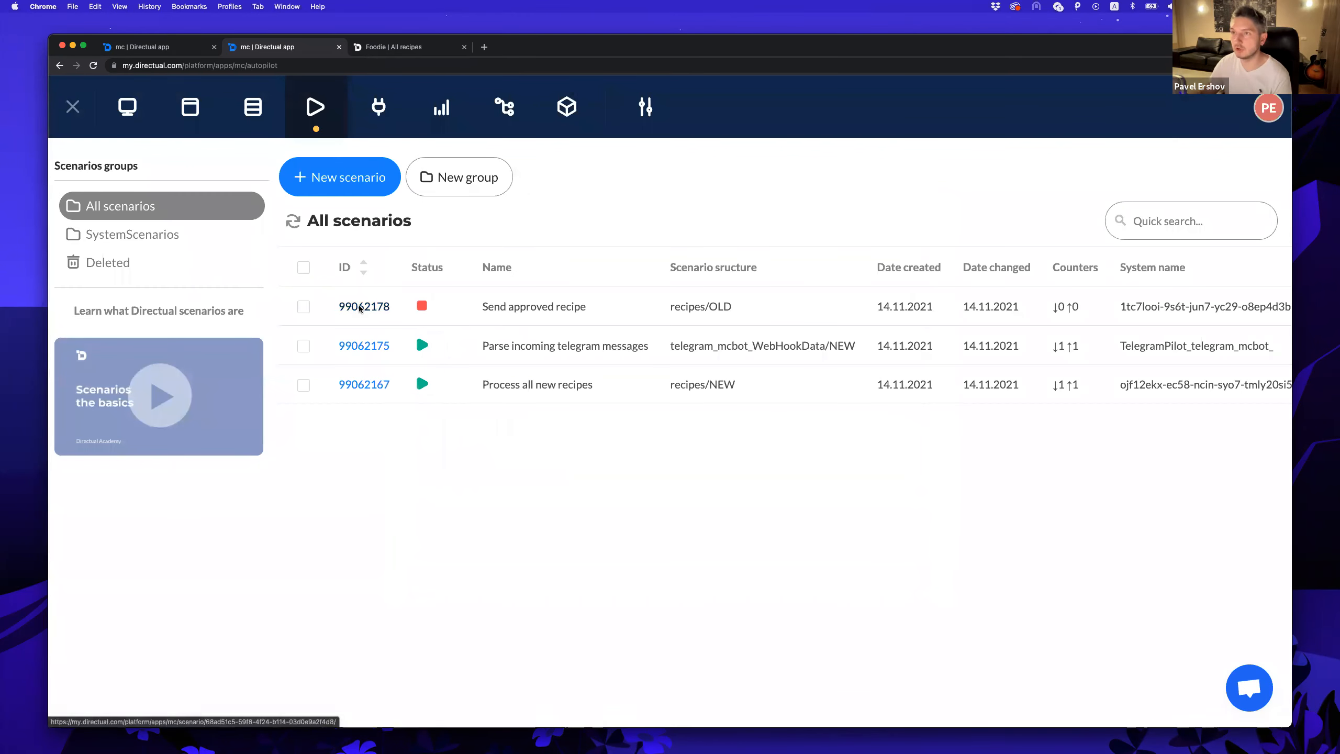
{"action": "left_click", "coordinate": [364, 306]}
Add a Condition step after Start testing Status equals 'approved', plus a Comment step.
{"action": "left_click_drag", "start_coordinate": [919, 537], "coordinate": [251, 401]}
{"action": "left_click_drag", "start_coordinate": [920, 193], "coordinate": [261, 276]}
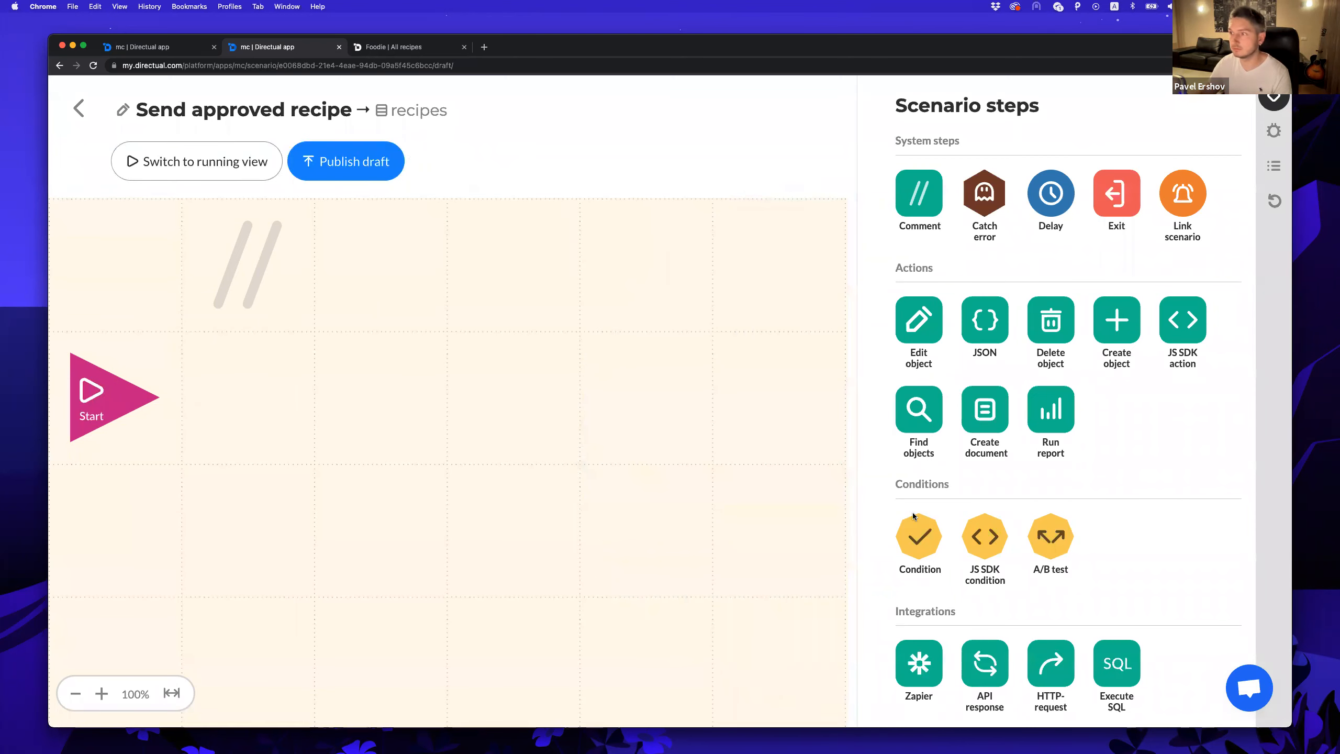
{"action": "mouse_move", "coordinate": [247, 405]}
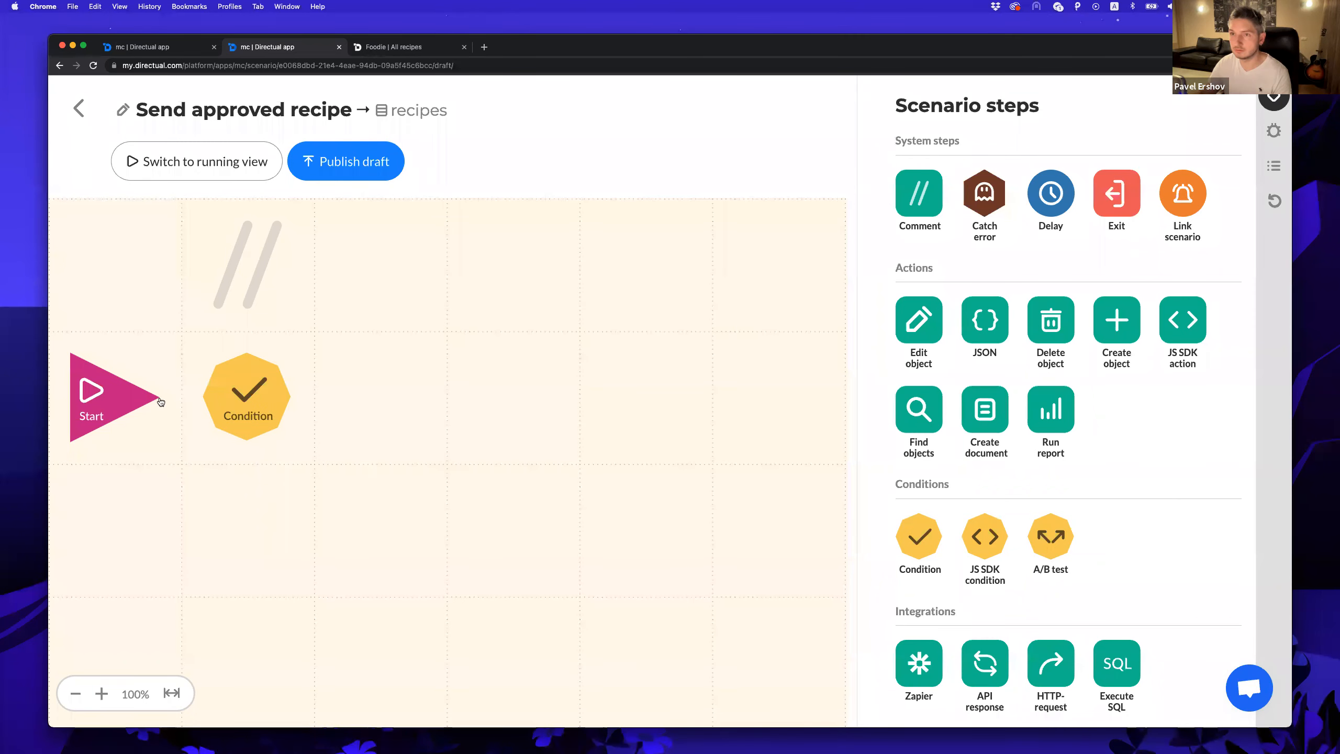
{"action": "left_click", "coordinate": [287, 394]}
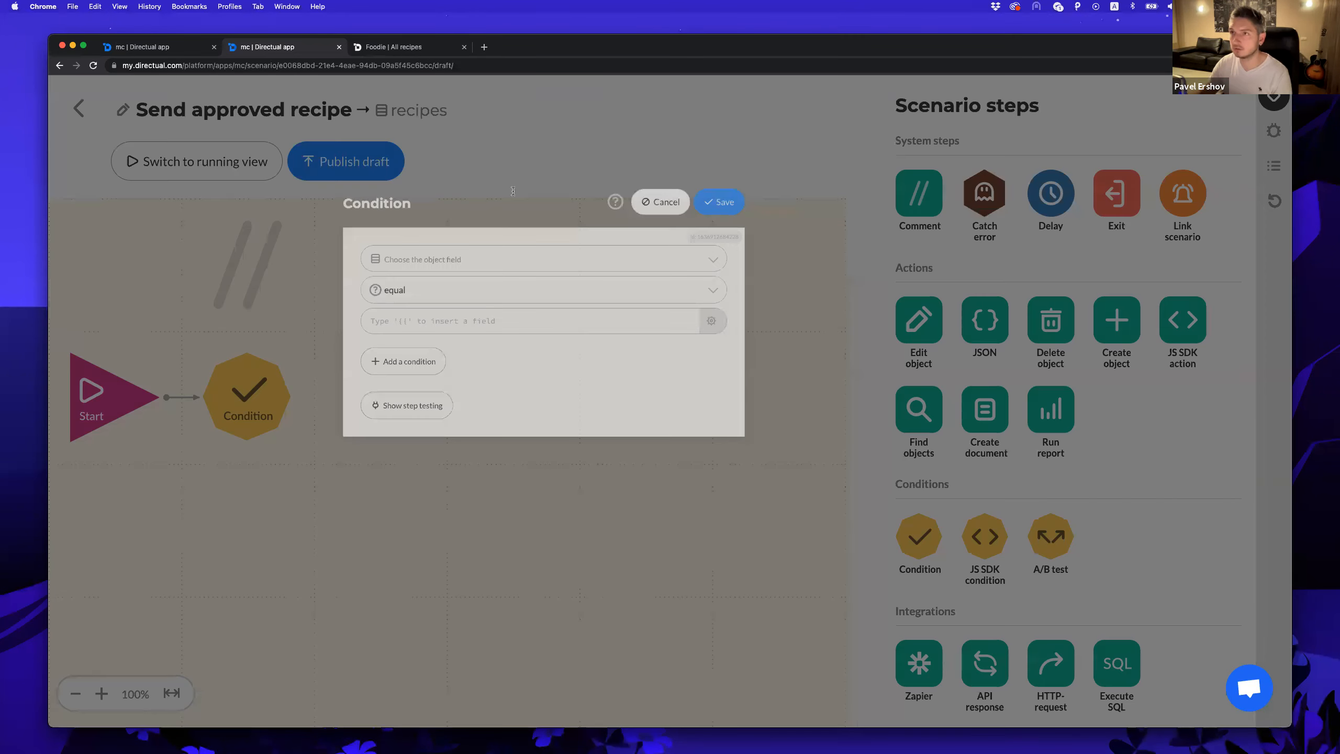
{"action": "left_click", "coordinate": [670, 199]}
{"action": "left_click", "coordinate": [459, 258]}
{"action": "left_click", "coordinate": [490, 280]}
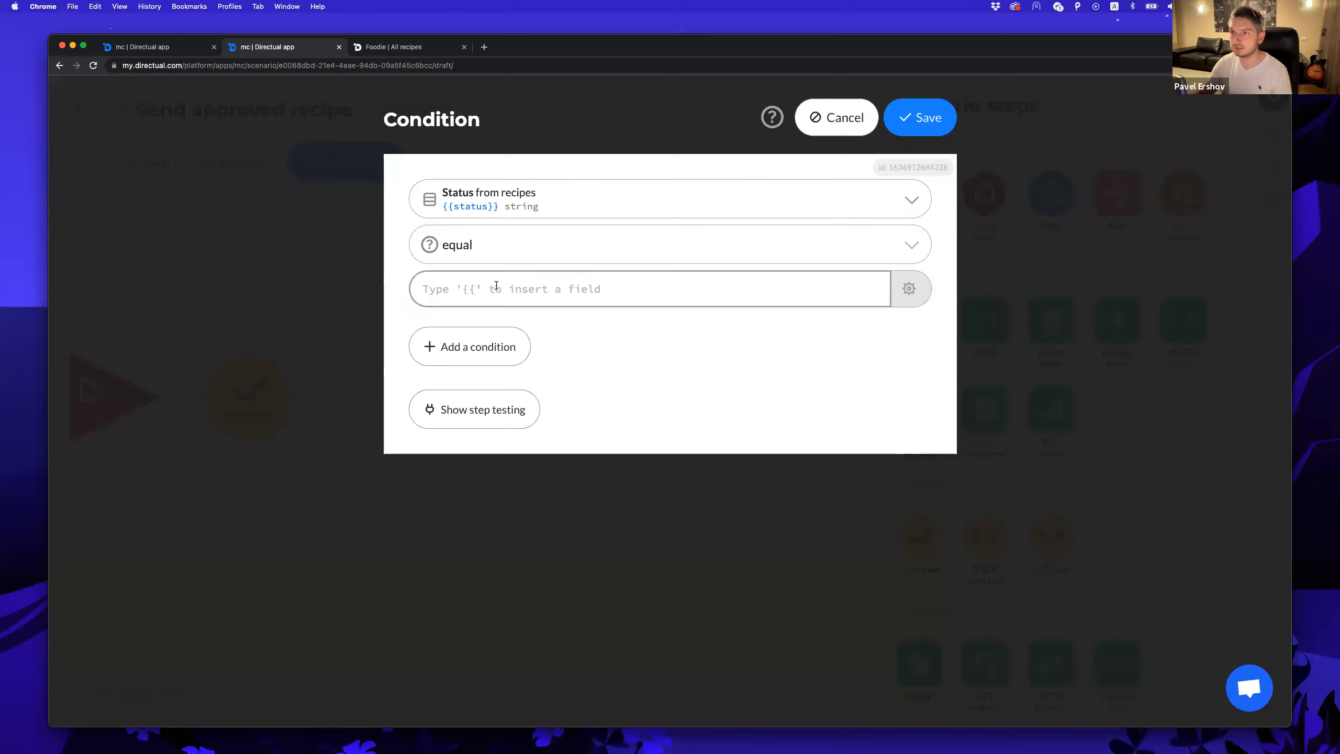
{"action": "type", "text": "approved"}
{"action": "left_click", "coordinate": [920, 117]}
Set the comment text to 'Approved?'.
{"action": "left_click", "coordinate": [244, 268]}
{"action": "type", "text": "Approved?"}
{"action": "left_click", "coordinate": [950, 122]}
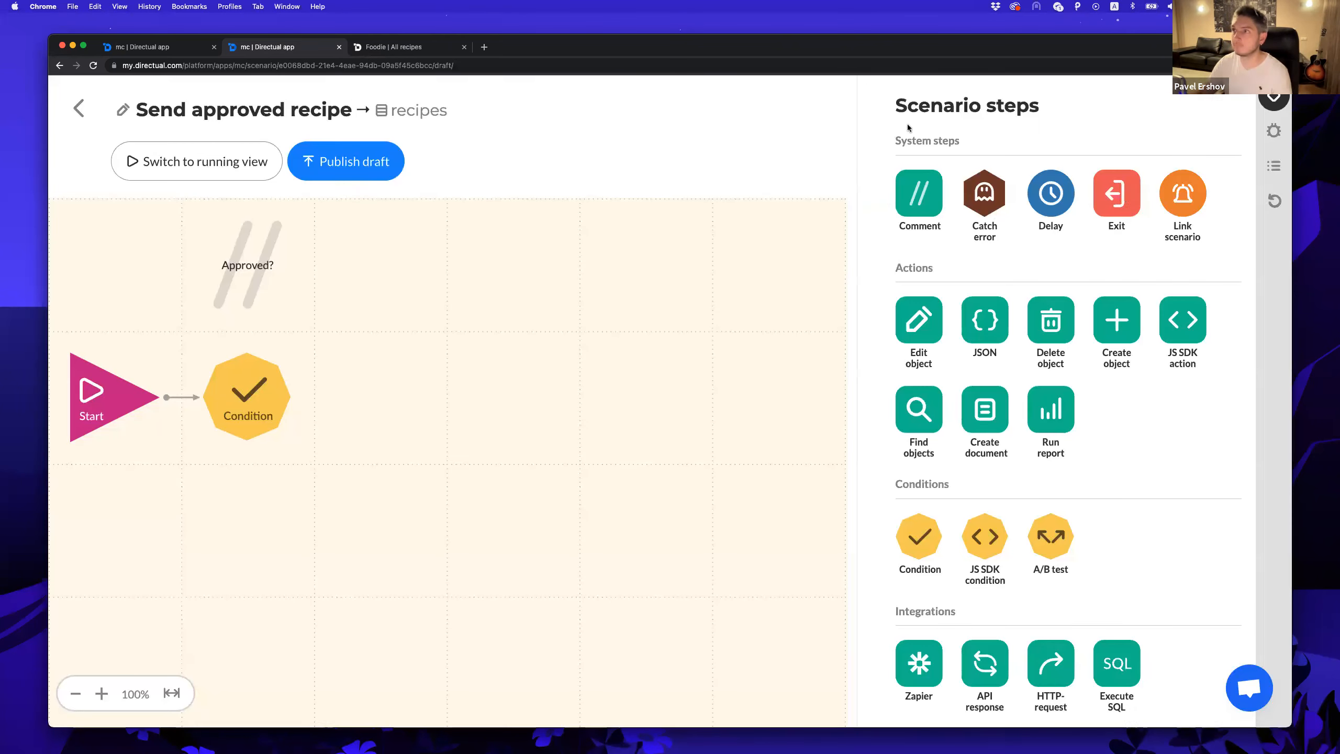
Attach an Exit step to the condition's NO branch and a Telegram step to YES.
{"action": "left_click_drag", "start_coordinate": [1119, 195], "coordinate": [247, 528]}
{"action": "left_click_drag", "start_coordinate": [211, 407], "coordinate": [243, 544]}
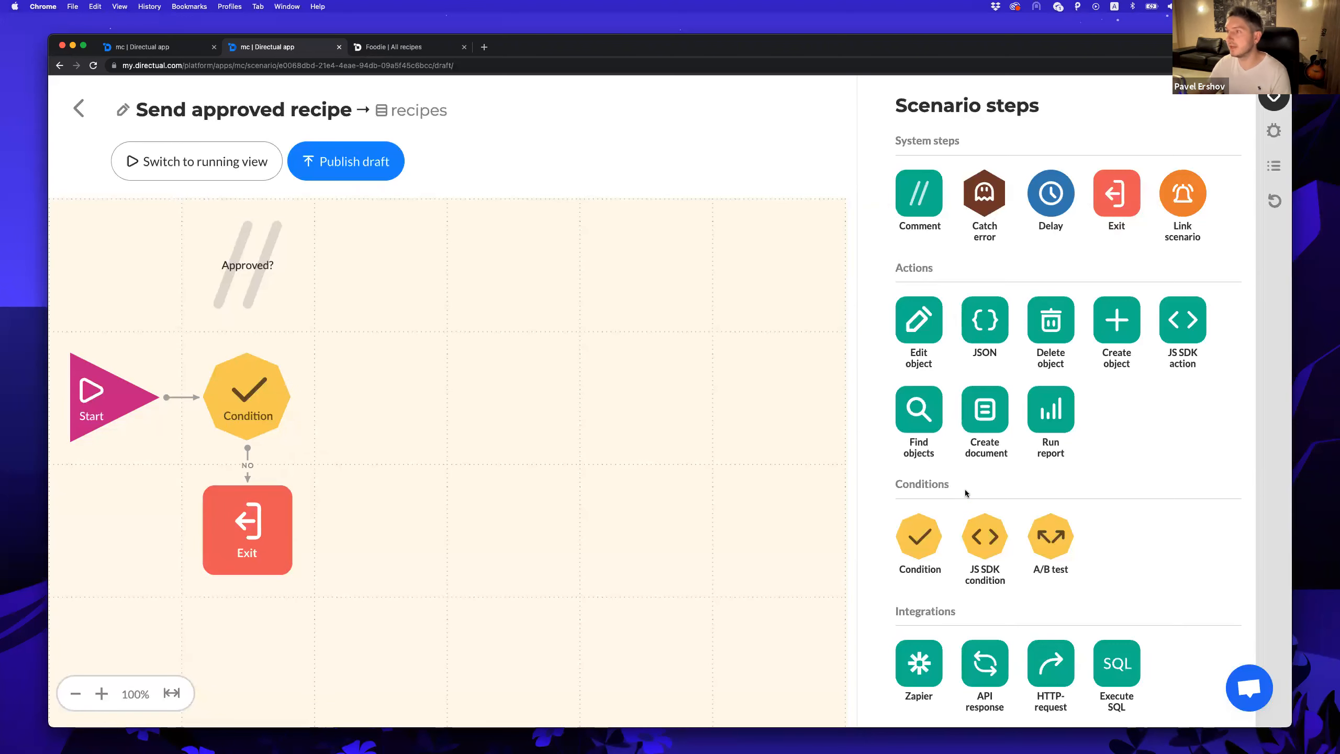
{"action": "scroll", "coordinate": [1007, 600], "scroll_direction": "down", "scroll_amount": 3}
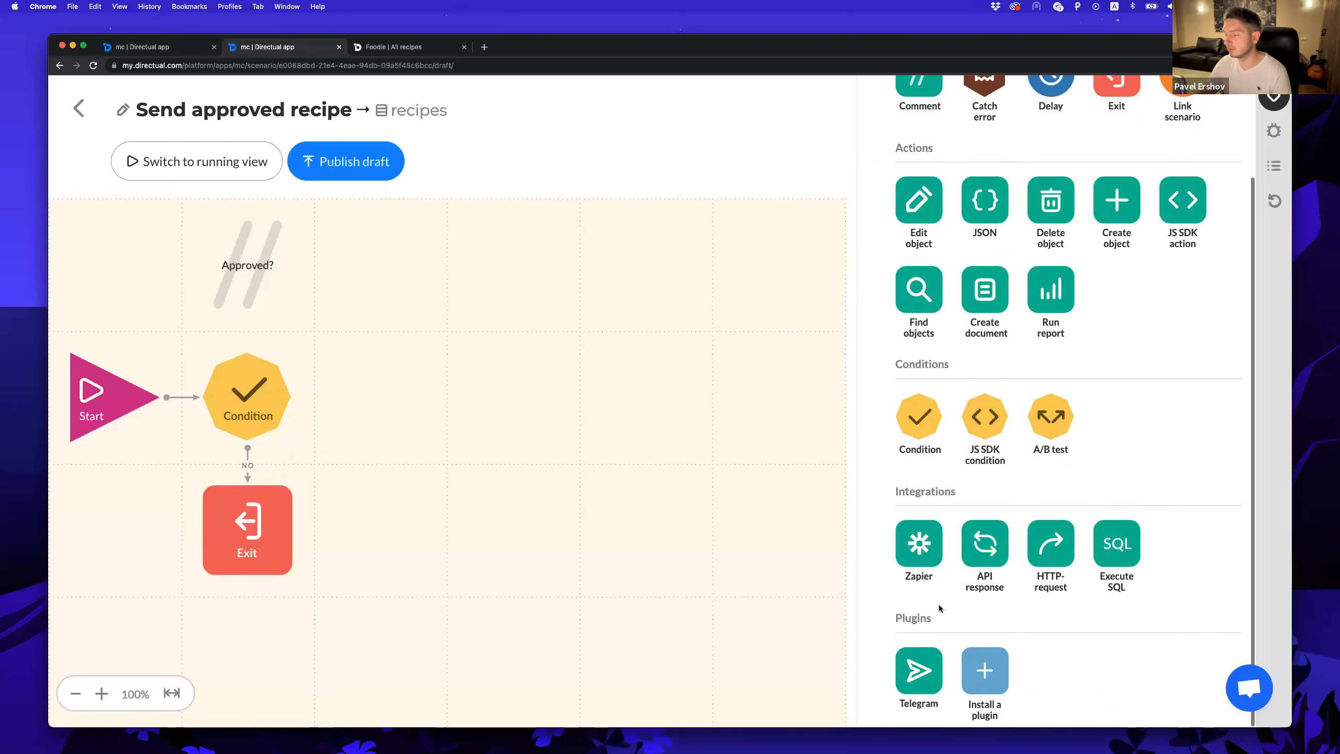
{"action": "left_click_drag", "start_coordinate": [919, 671], "coordinate": [353, 405]}
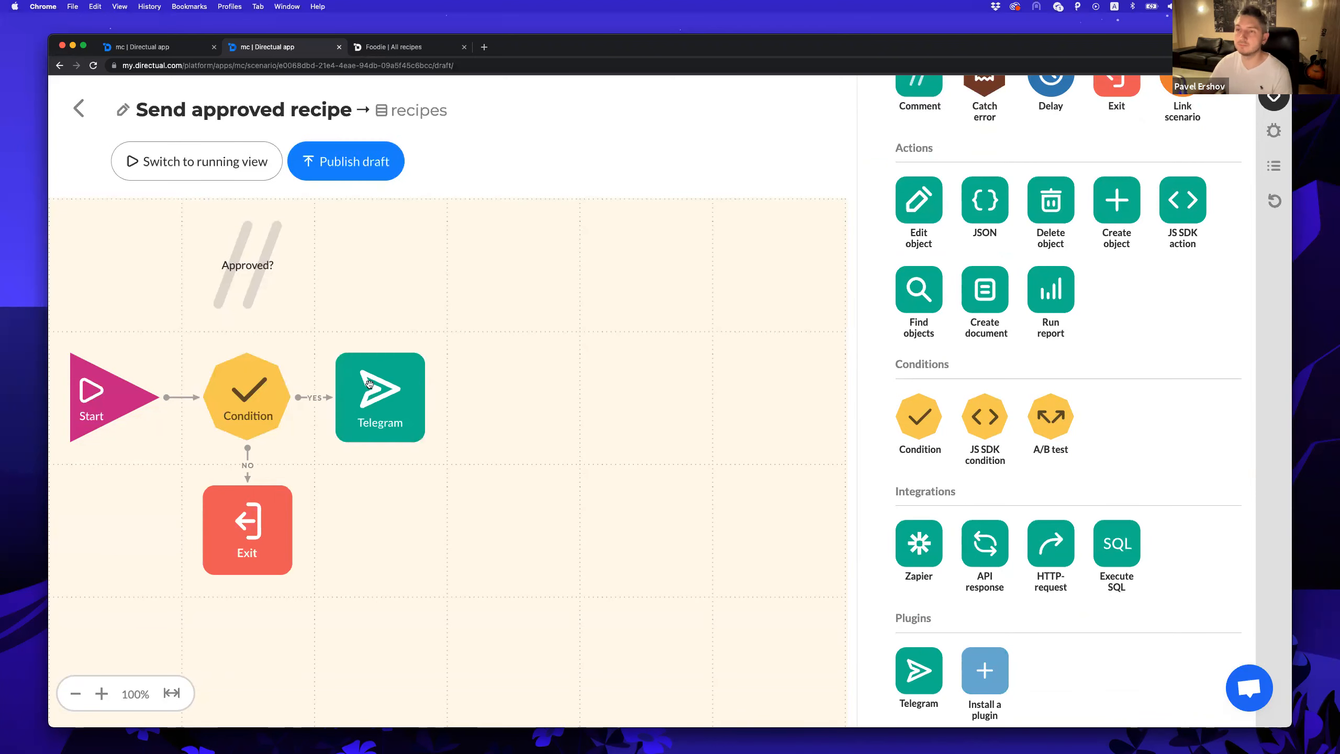
Look at the Telegram step's chat ID choices, cancel, and leave the scenario editor.
{"action": "left_click", "coordinate": [371, 387]}
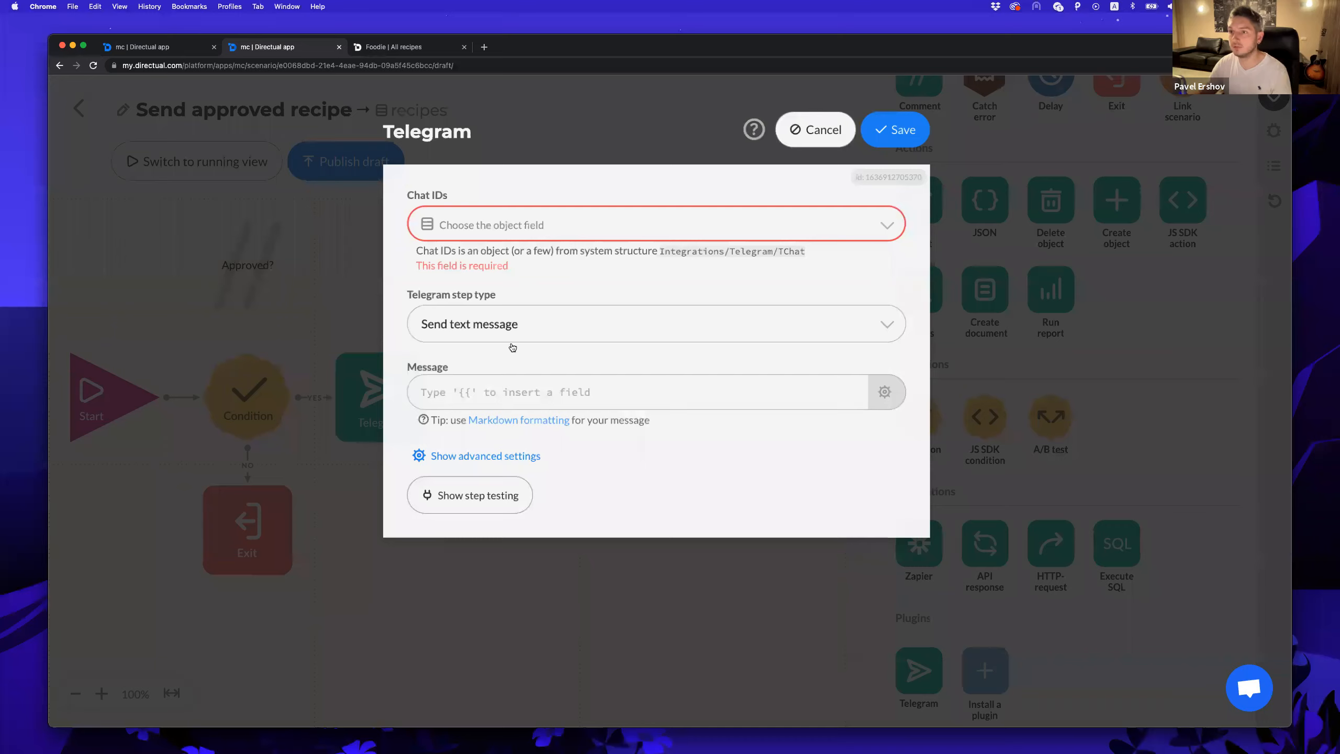
{"action": "left_click", "coordinate": [531, 224]}
{"action": "left_click", "coordinate": [424, 187]}
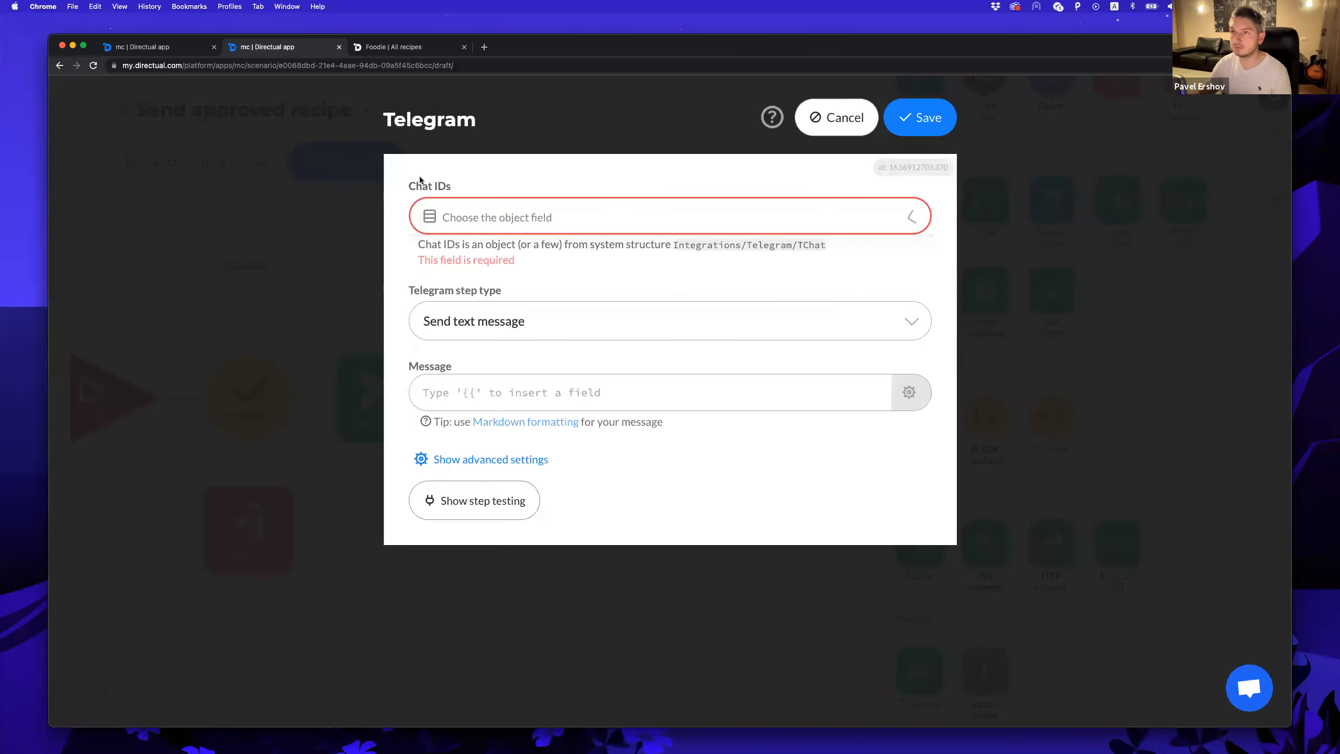
{"action": "left_click", "coordinate": [821, 119]}
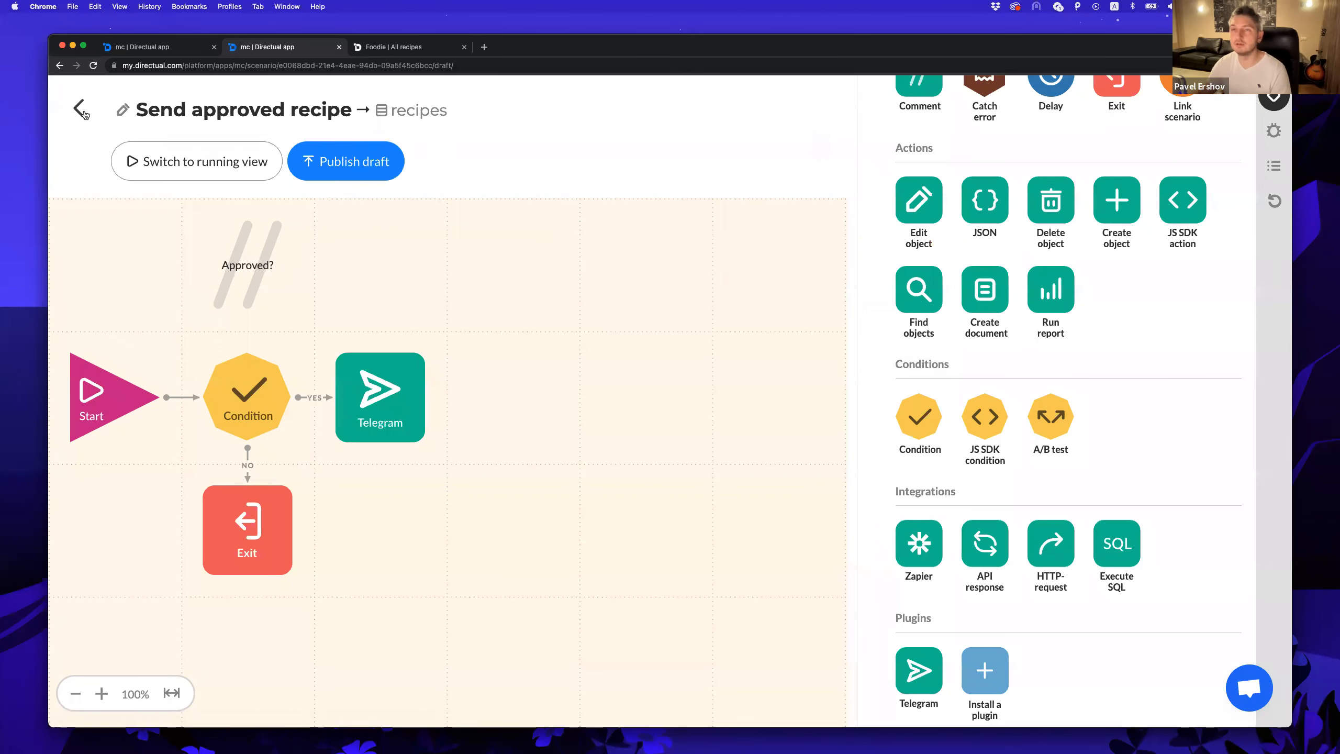
{"action": "left_click", "coordinate": [80, 110]}
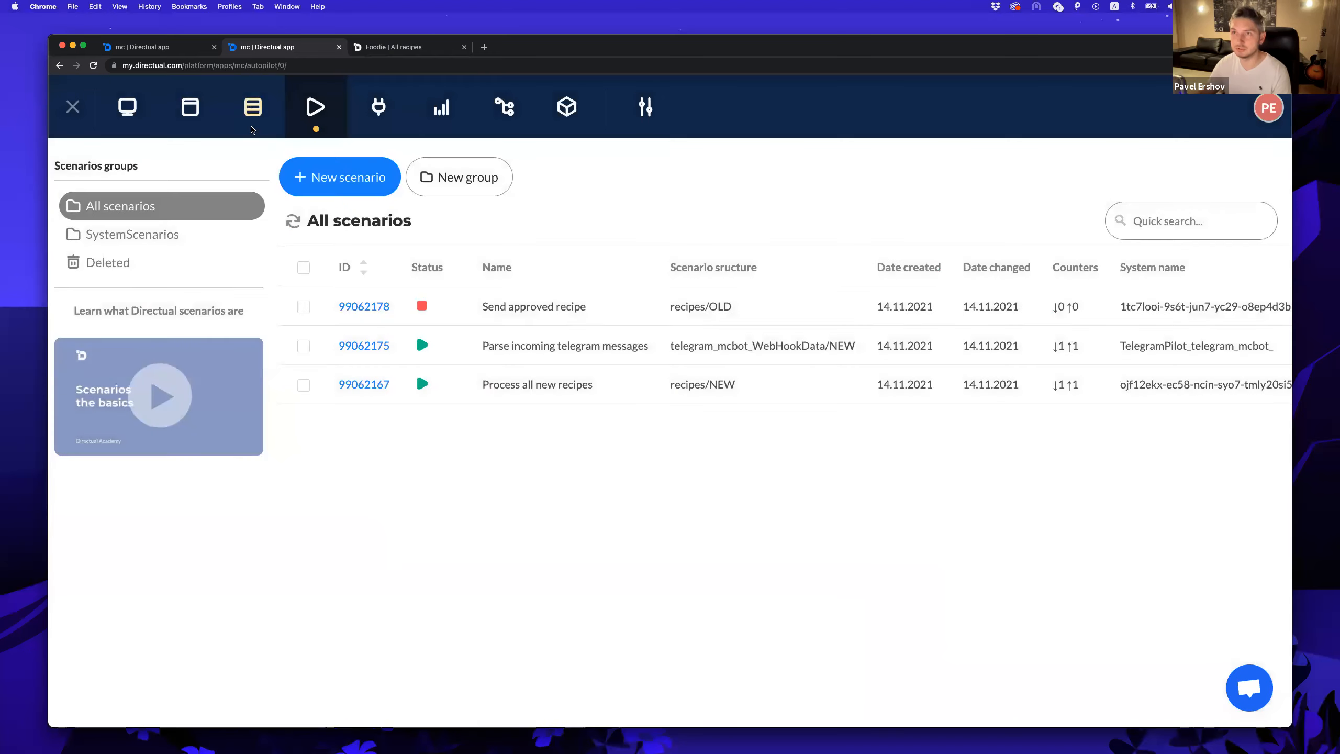
Copy the mcbot chat's object ID from the Chats Telegram structure.
{"action": "left_click", "coordinate": [251, 108]}
{"action": "left_click", "coordinate": [158, 273]}
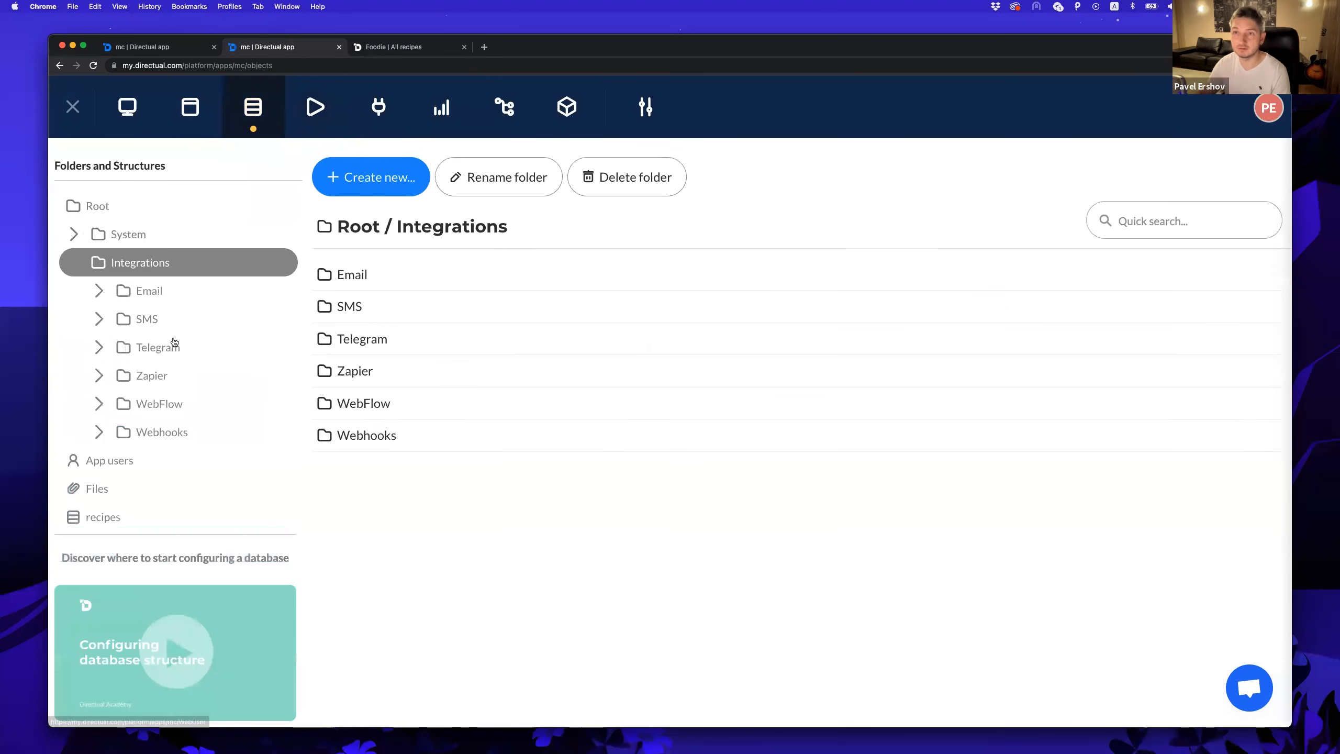
{"action": "left_click", "coordinate": [179, 348]}
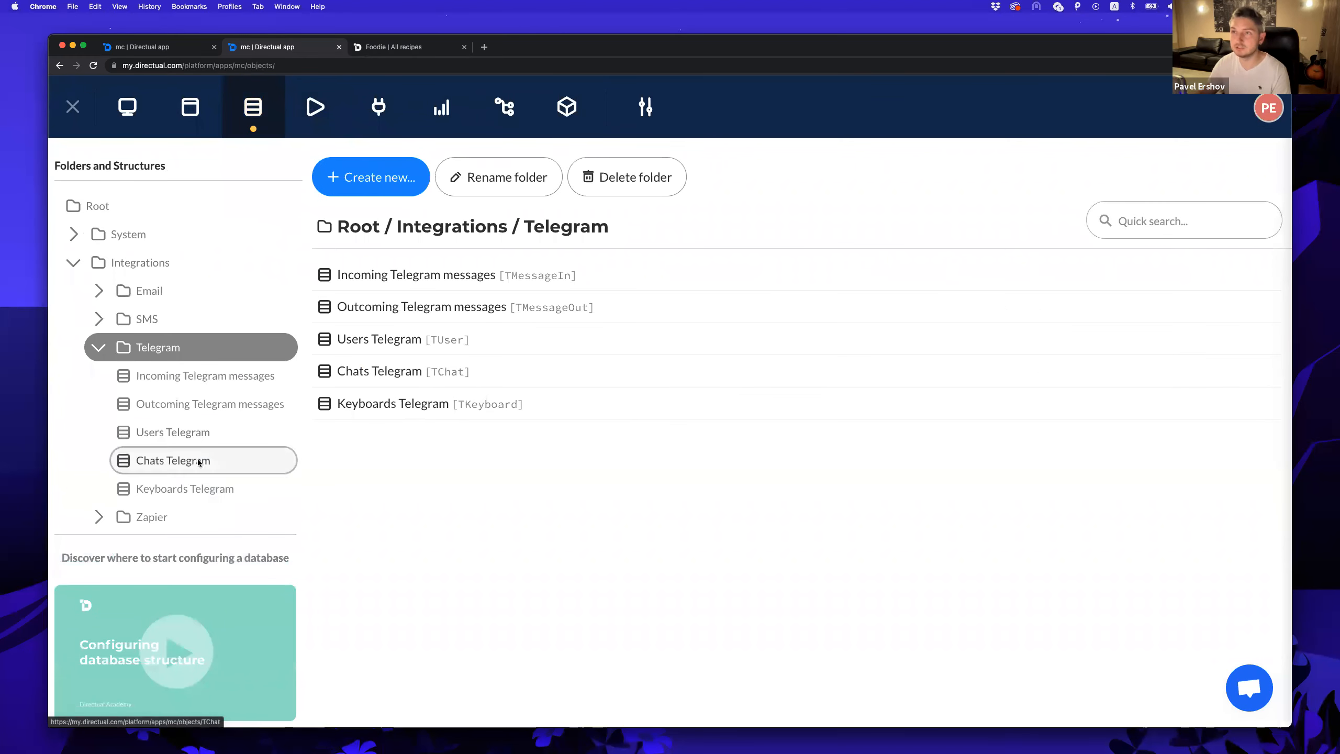
{"action": "left_click", "coordinate": [201, 461]}
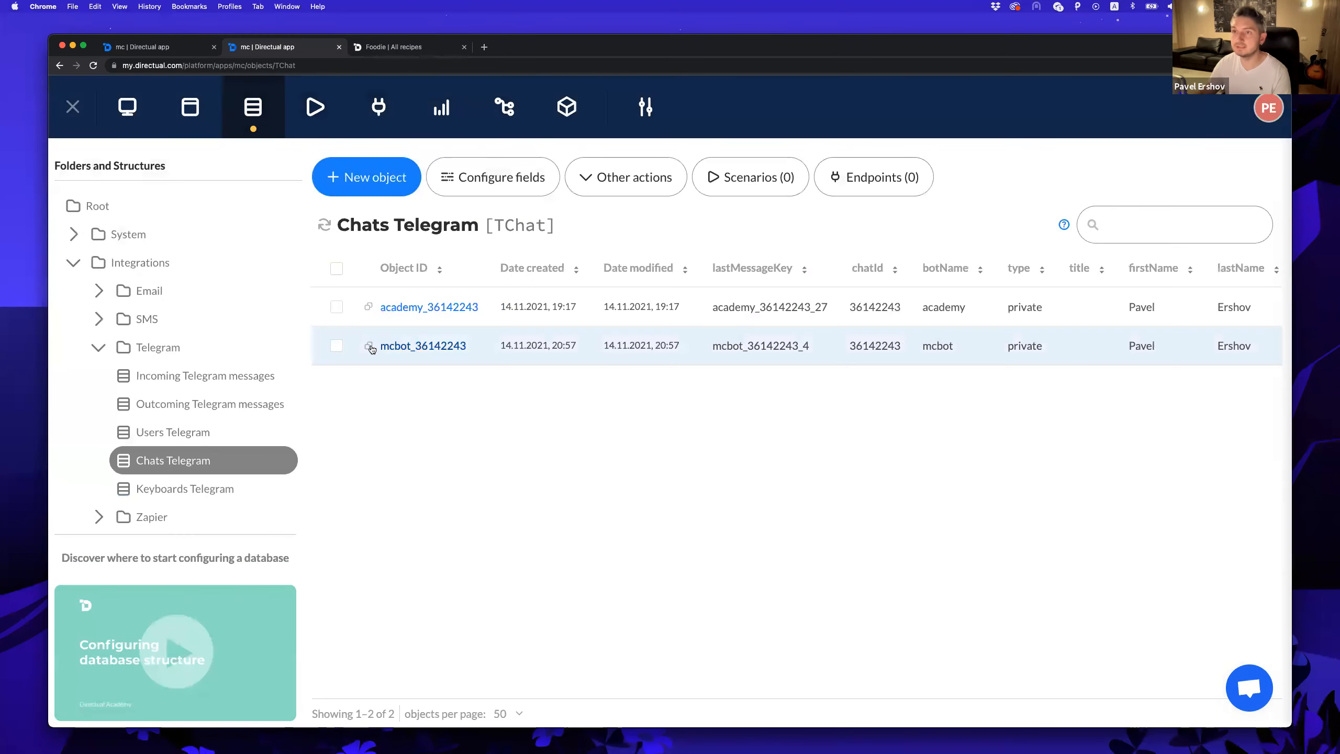
{"action": "left_click", "coordinate": [368, 349]}
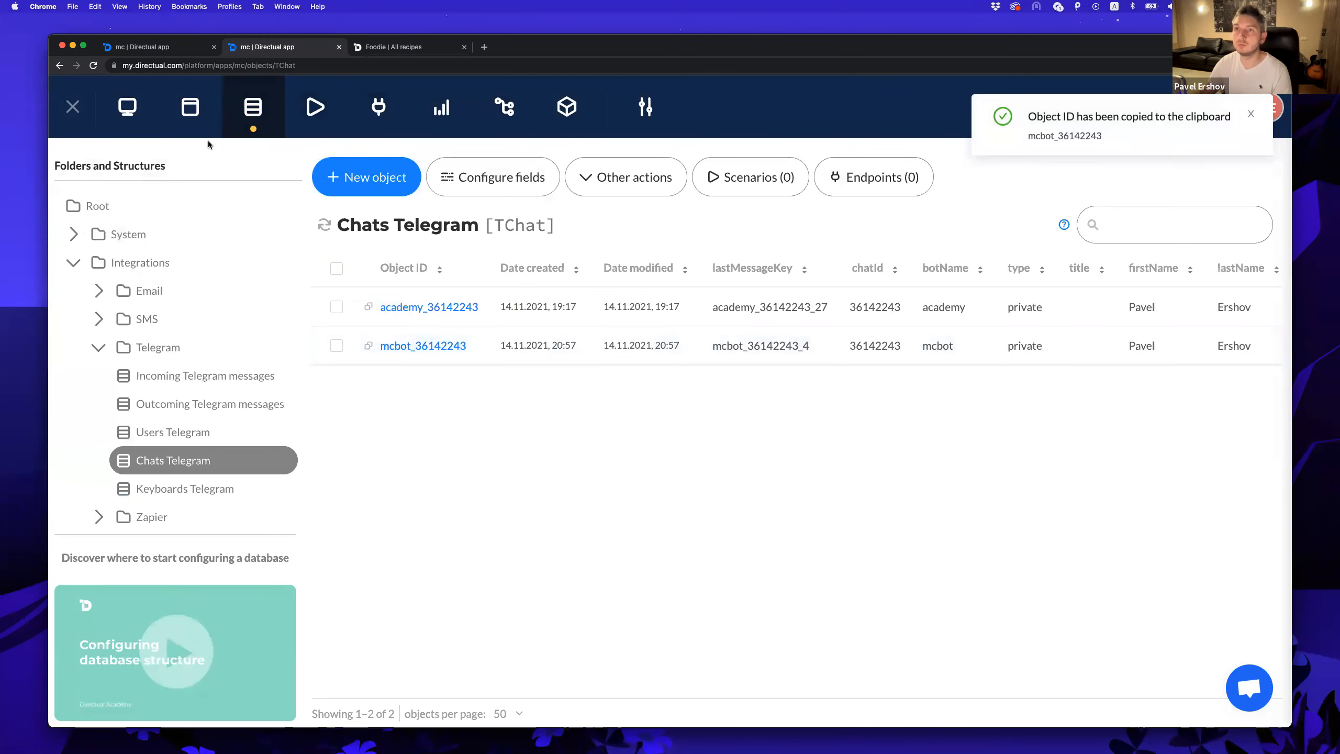
Add a myTelegram constant holding that chat ID to System > App global constants.
{"action": "left_click", "coordinate": [74, 263]}
{"action": "left_click", "coordinate": [74, 234]}
{"action": "left_click", "coordinate": [167, 299]}
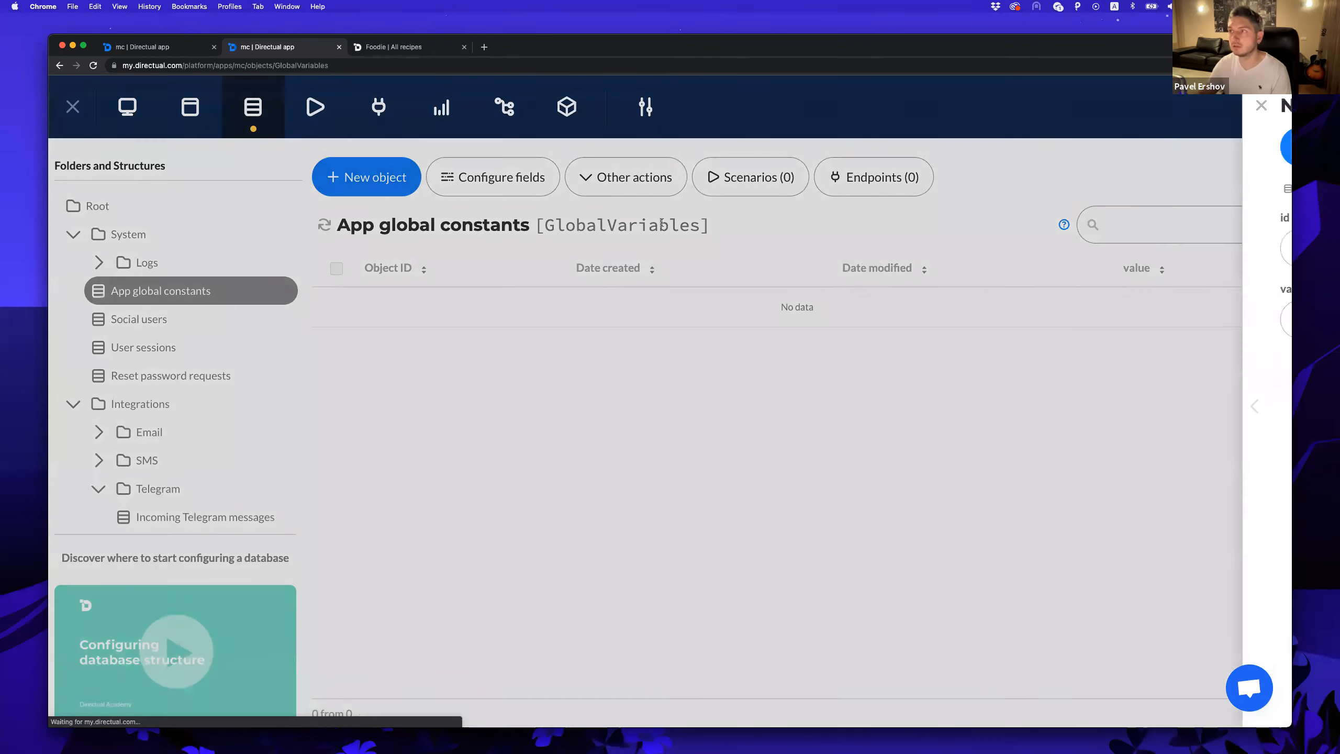
{"action": "left_click", "coordinate": [366, 191]}
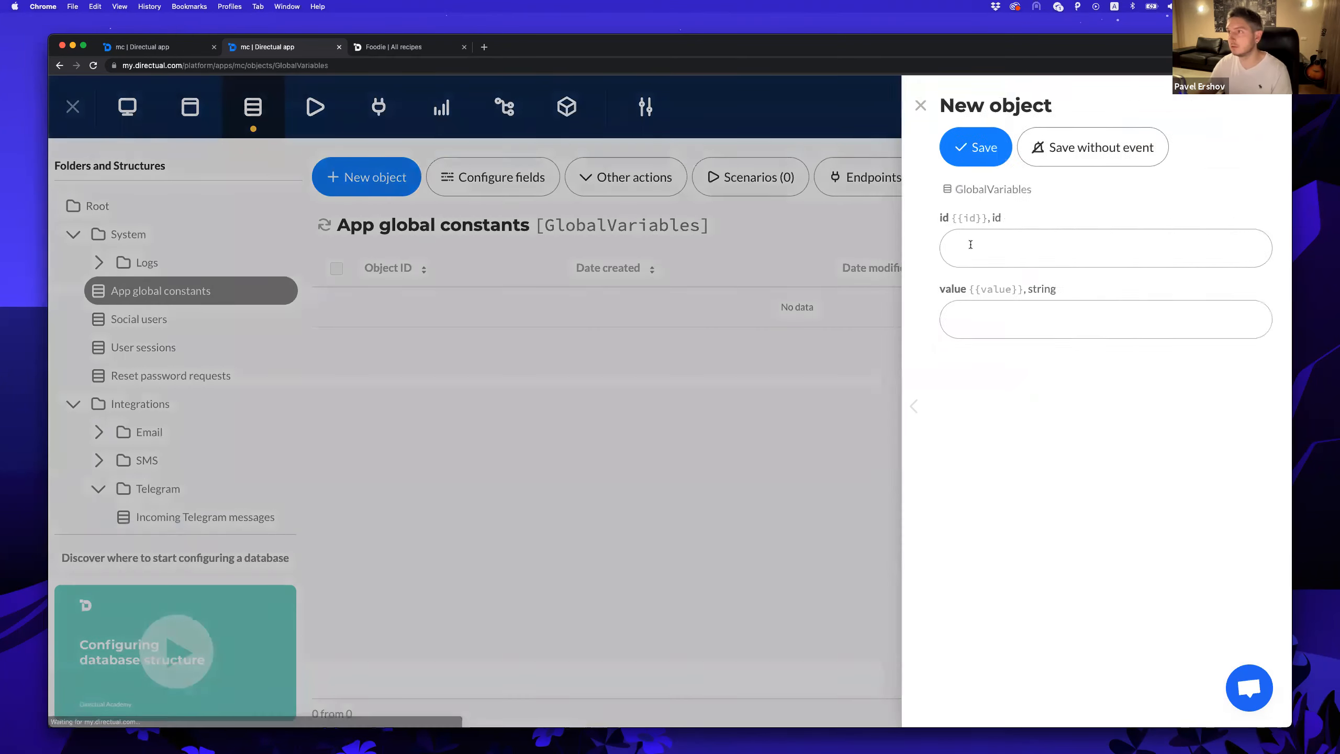
{"action": "left_click", "coordinate": [971, 244]}
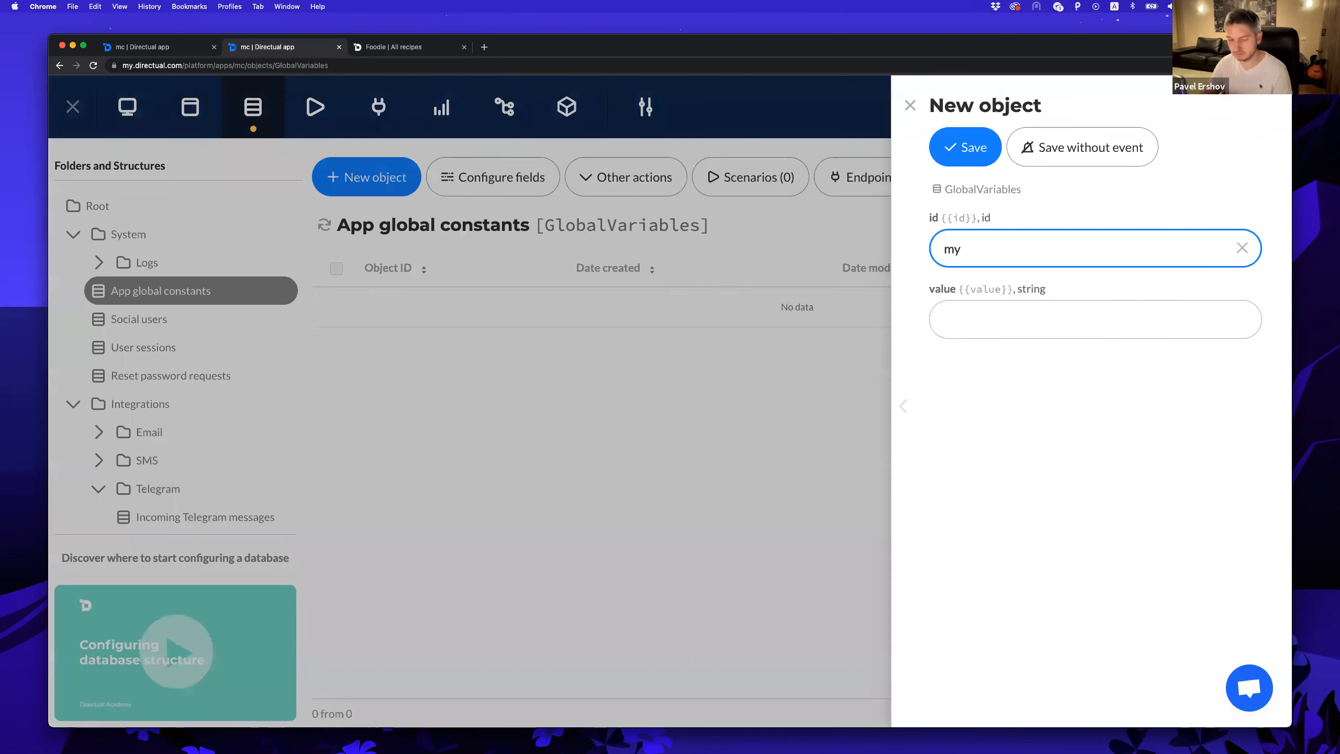
{"action": "type", "text": "myTelegram"}
{"action": "left_click", "coordinate": [1003, 318]}
{"action": "key", "text": "super+v"}
{"action": "left_click", "coordinate": [969, 150]}
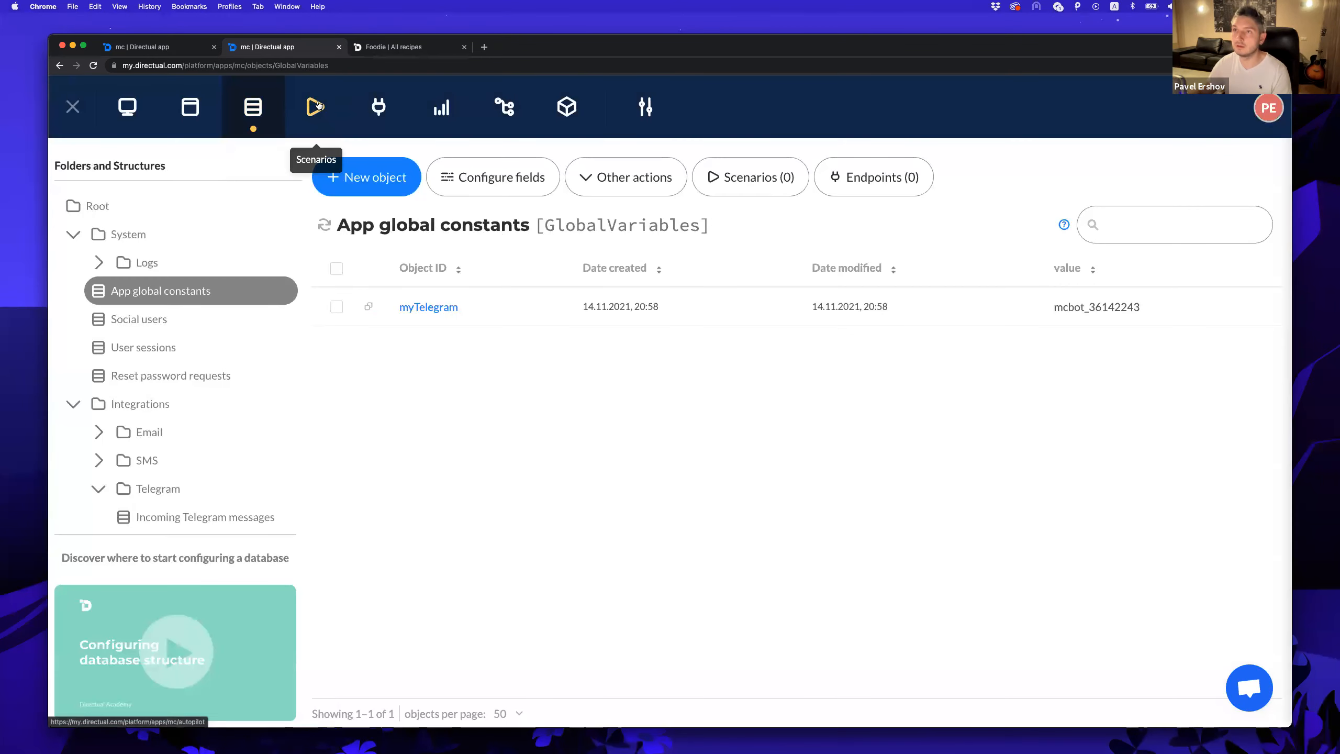
{"action": "left_click", "coordinate": [315, 107]}
Point the Telegram step's Chat IDs at GlobalVar.myTelegram and keep Send text message.
{"action": "left_click", "coordinate": [372, 307]}
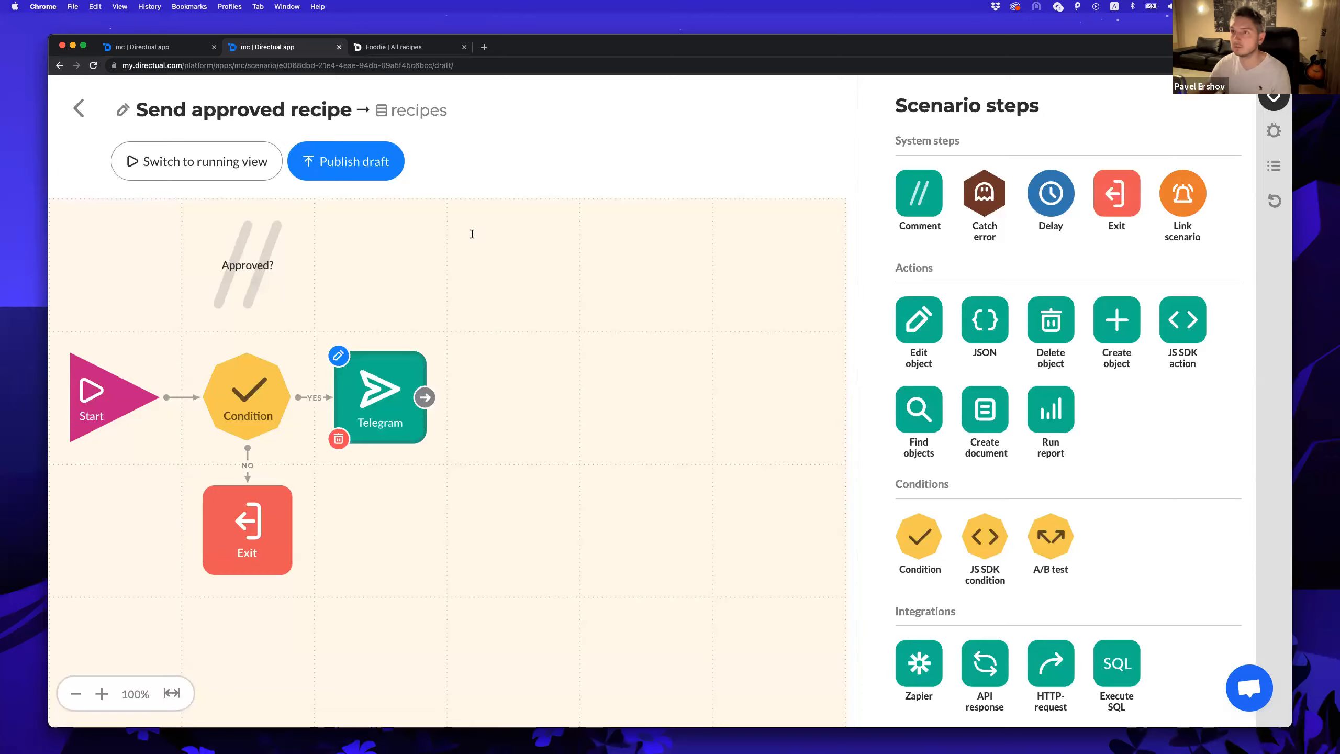
{"action": "left_click", "coordinate": [338, 356]}
{"action": "left_click", "coordinate": [472, 225]}
{"action": "type", "text": "clo"}
{"action": "key", "text": "BackSpace"}
{"action": "key", "text": "BackSpace"}
{"action": "key", "text": "BackSpace"}
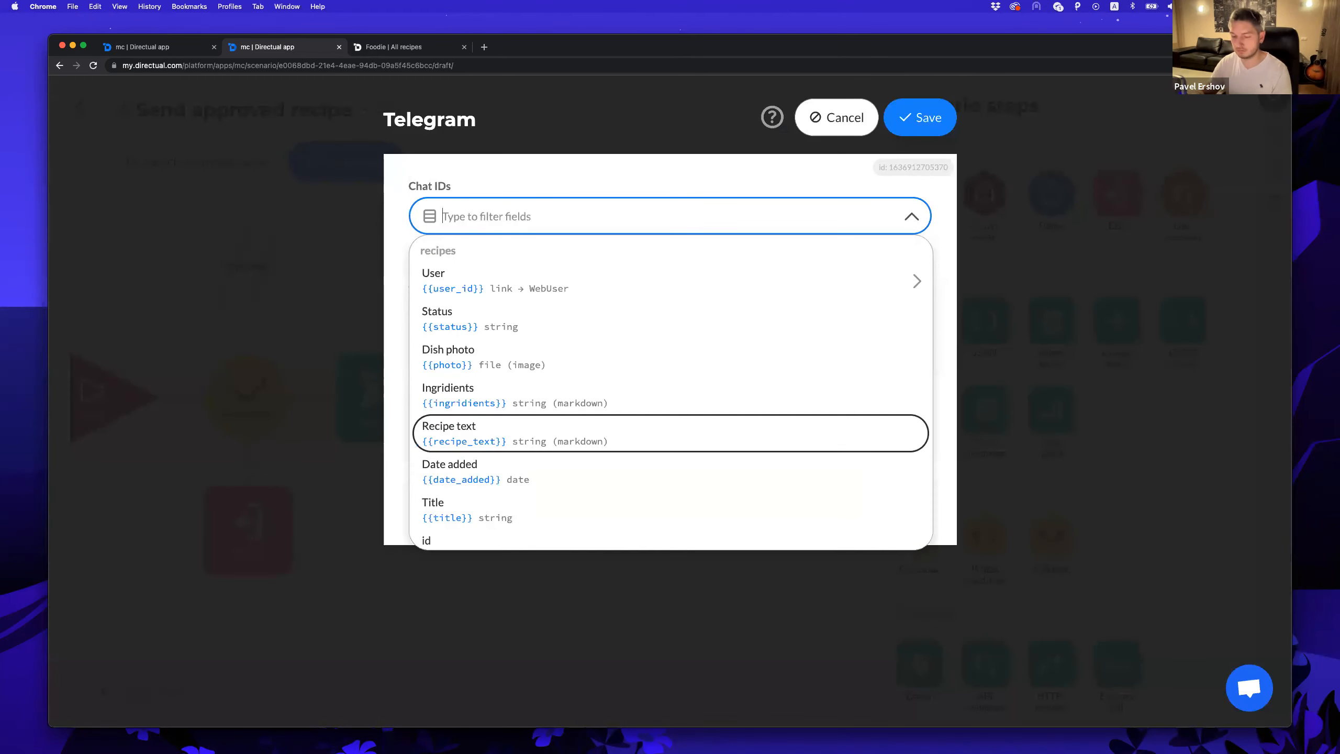
{"action": "type", "text": "glo"}
{"action": "key", "text": "Return"}
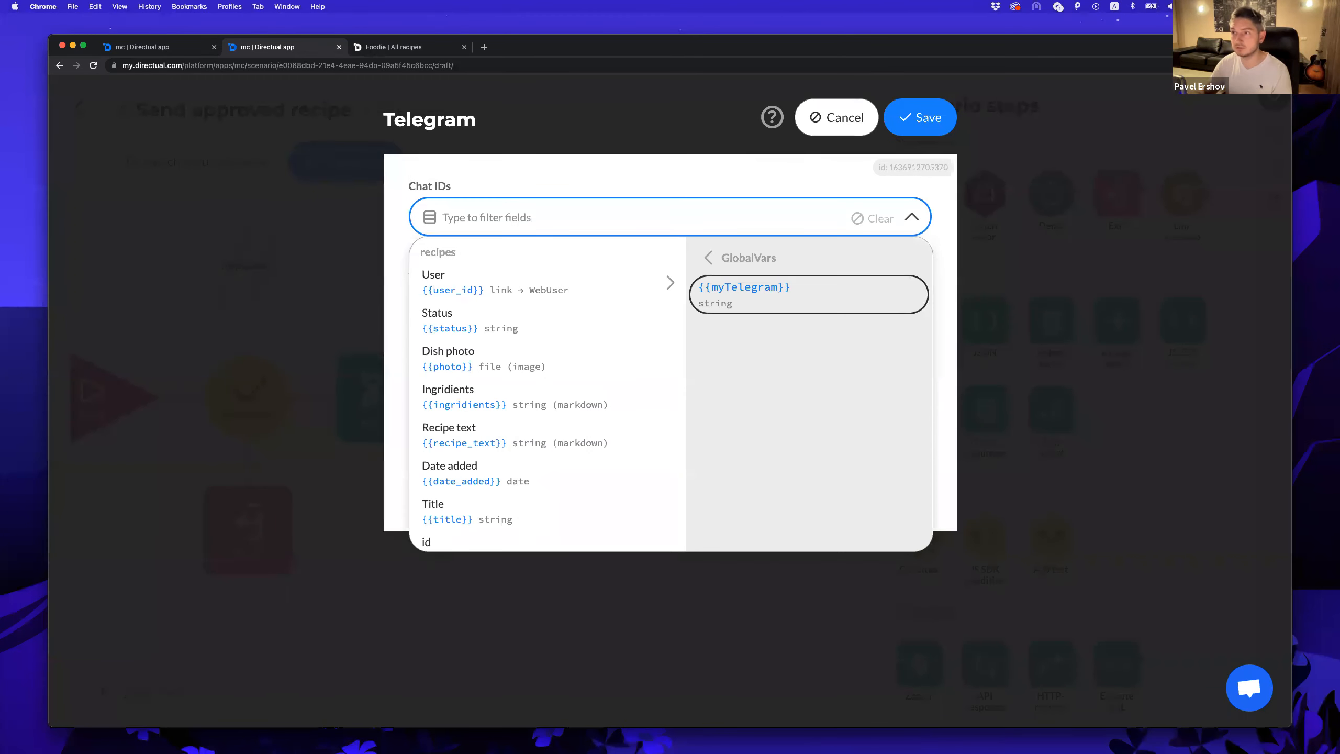
{"action": "key", "text": "Return"}
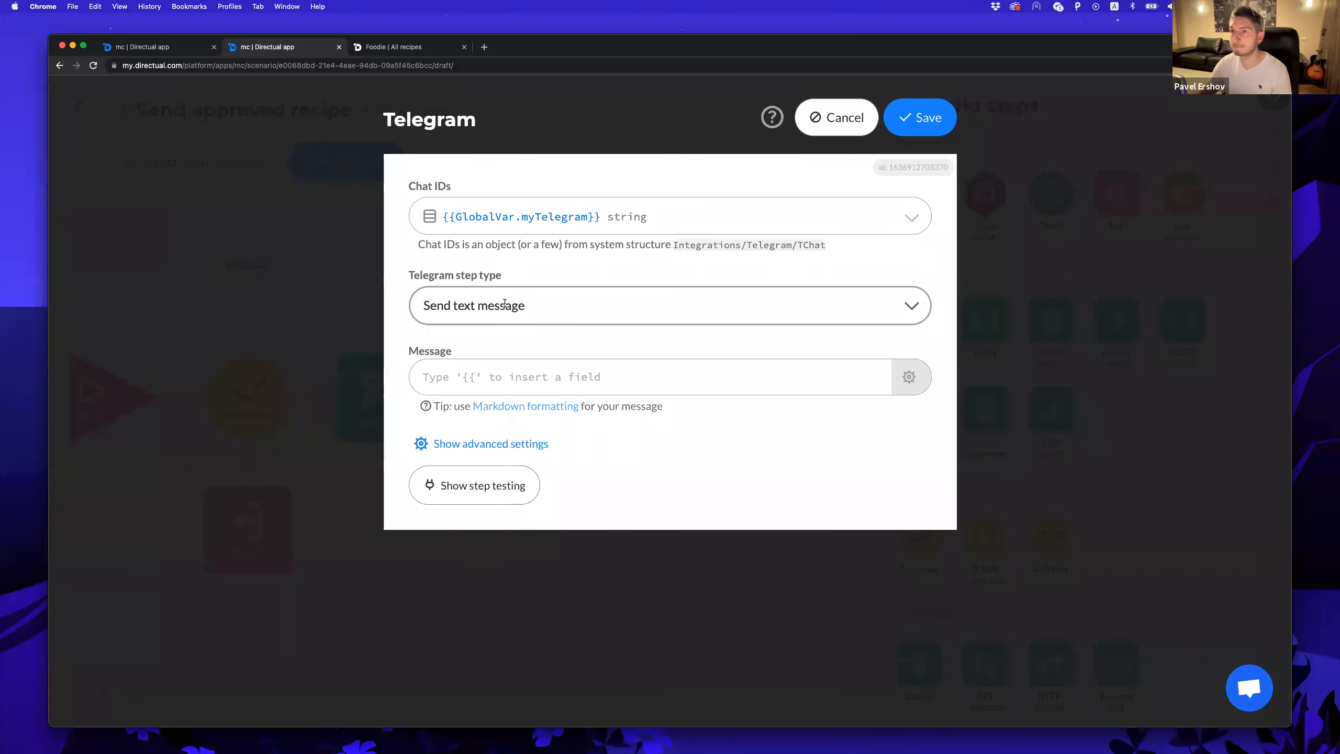
{"action": "left_click", "coordinate": [549, 306]}
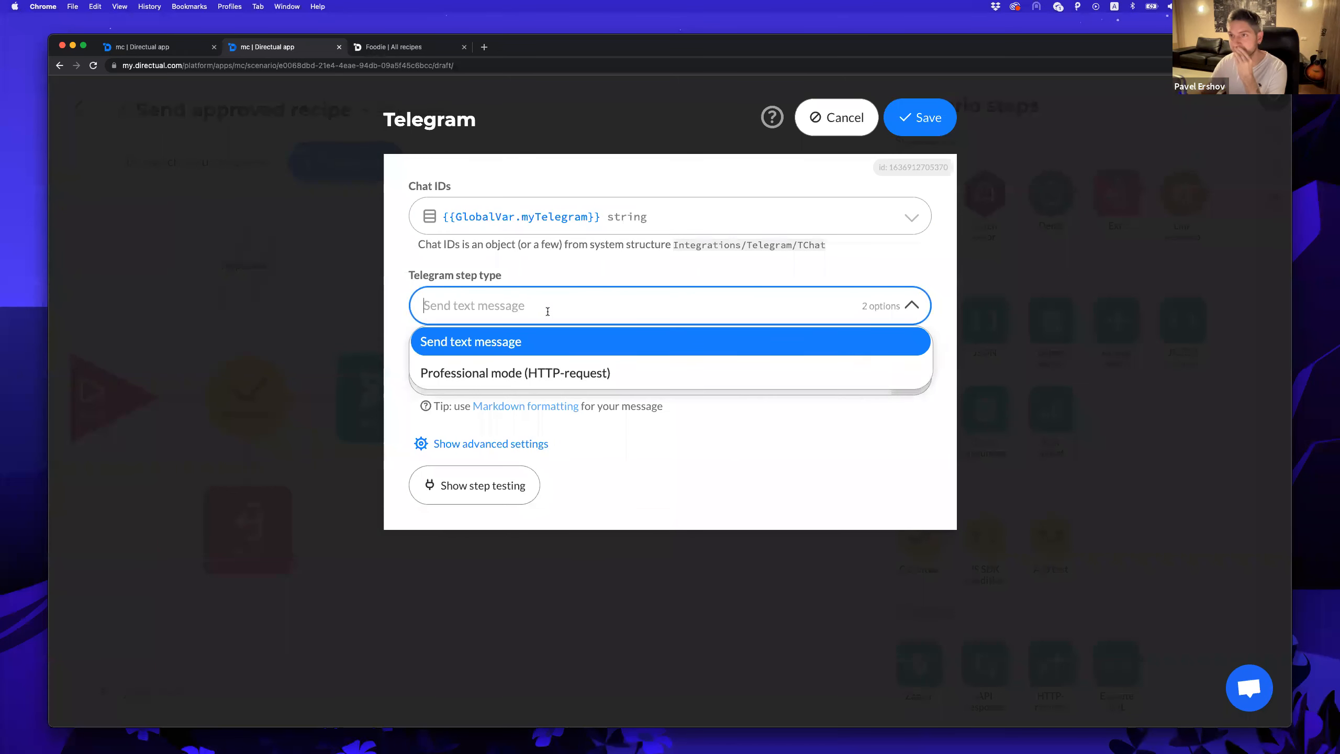
{"action": "left_click", "coordinate": [485, 346]}
Write the message 'New recipe was approved - {{title}} by {{user_id.firstName}}'.
{"action": "left_click", "coordinate": [432, 377]}
{"action": "type", "text": "New recipe was ap"}
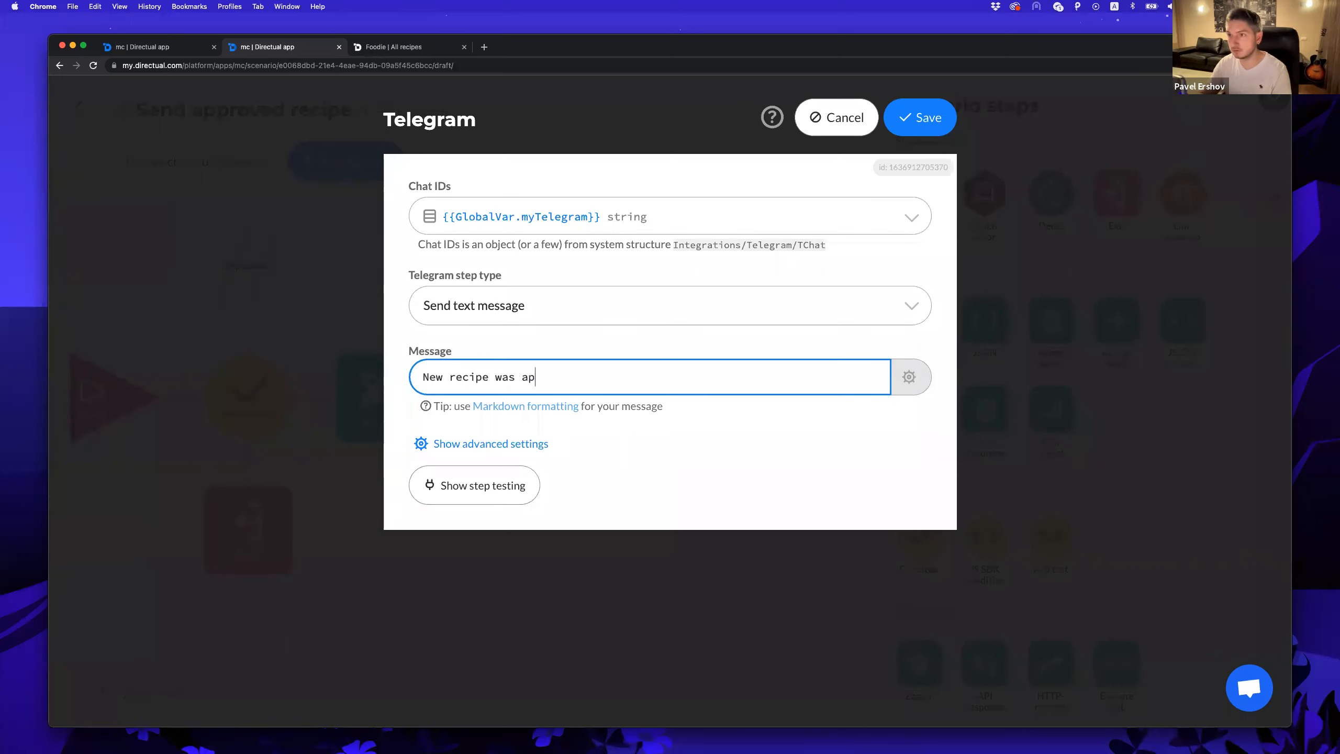
{"action": "type", "text": "proved"}
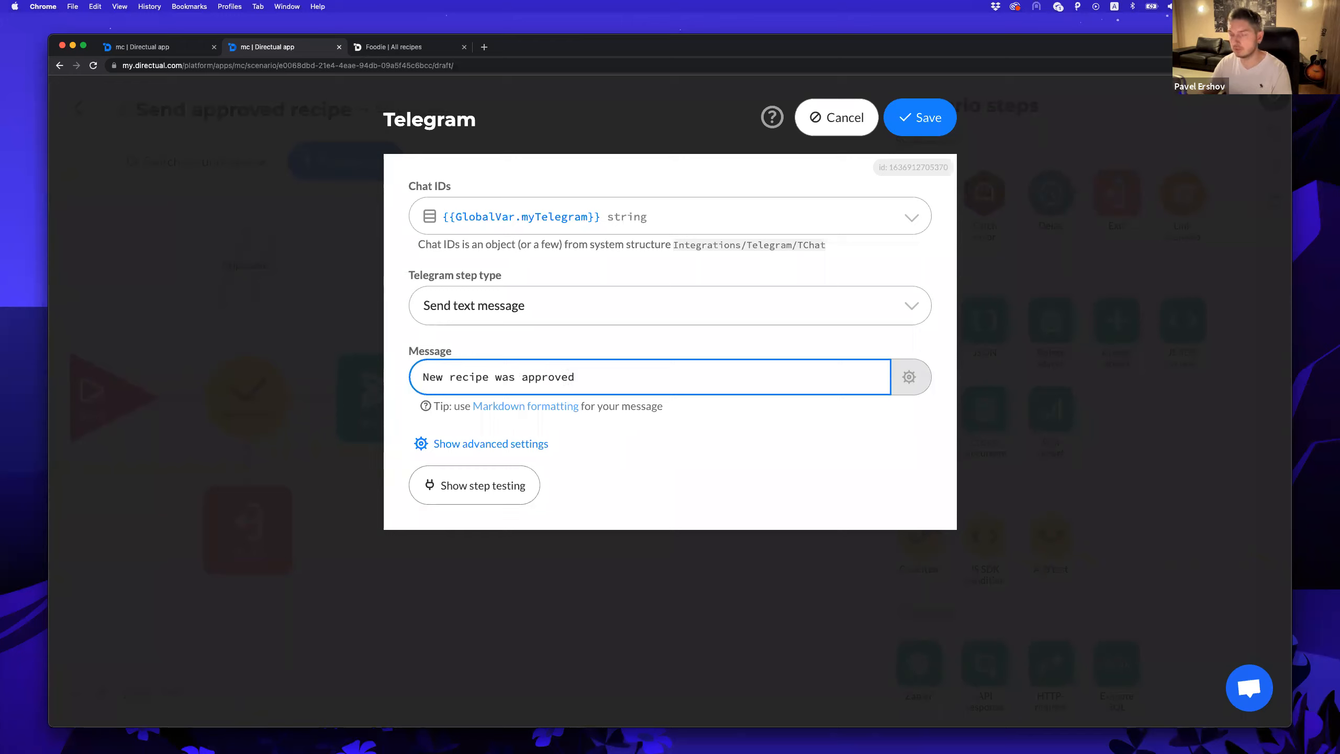
{"action": "type", "text": " - {{ti"}
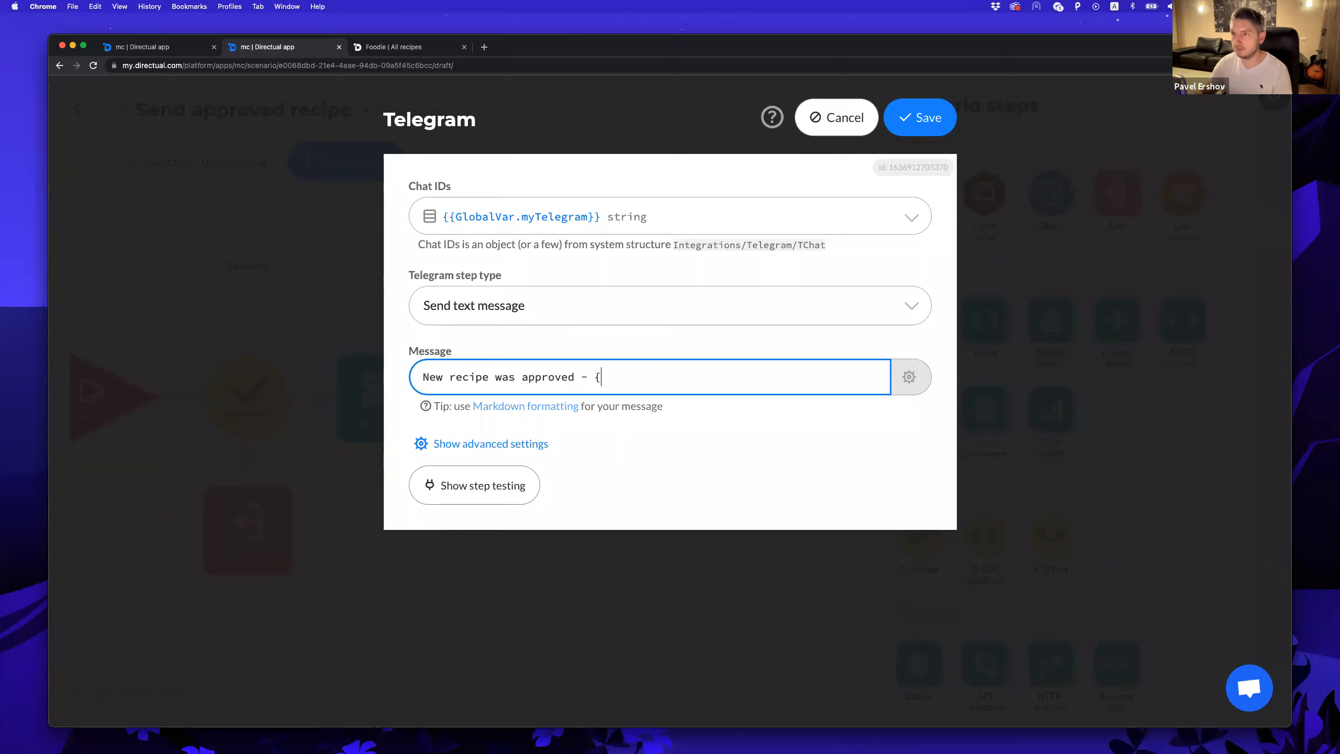
{"action": "key", "text": "Return"}
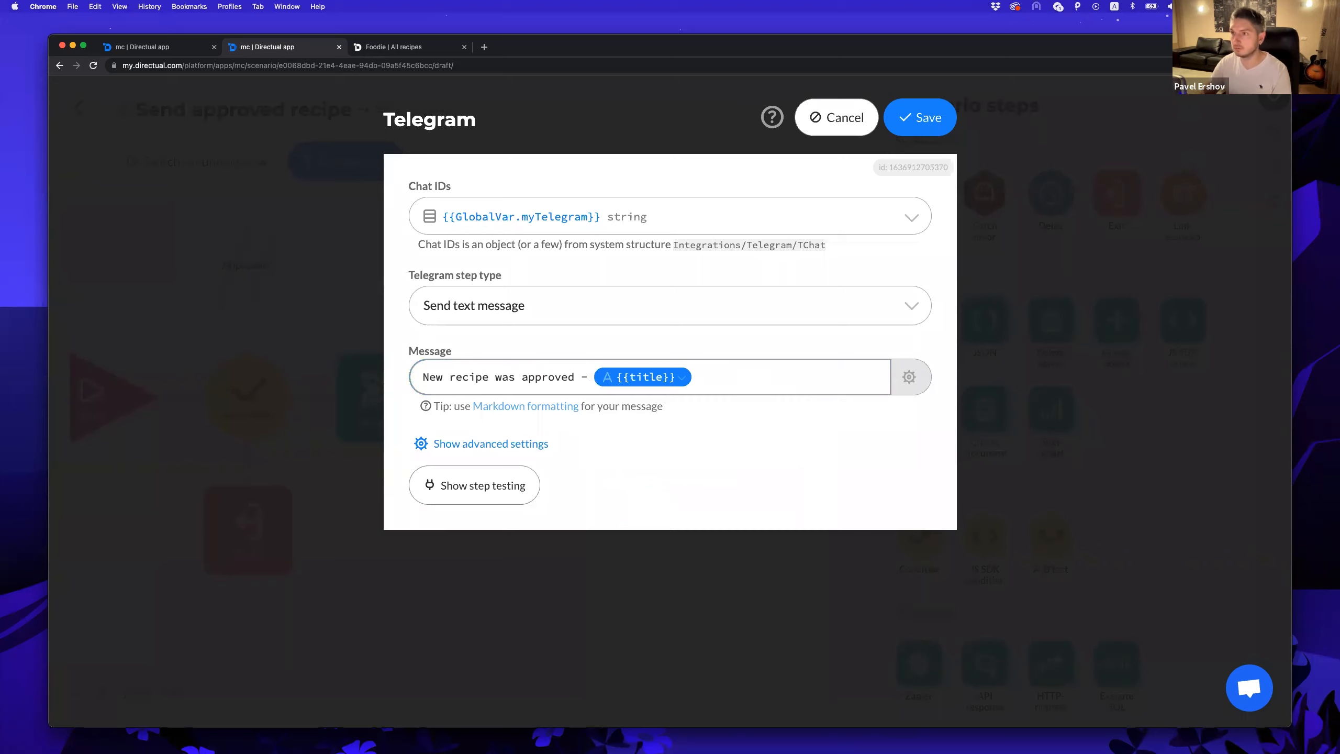
{"action": "left_click", "coordinate": [745, 378]}
{"action": "type", "text": "by {{"}
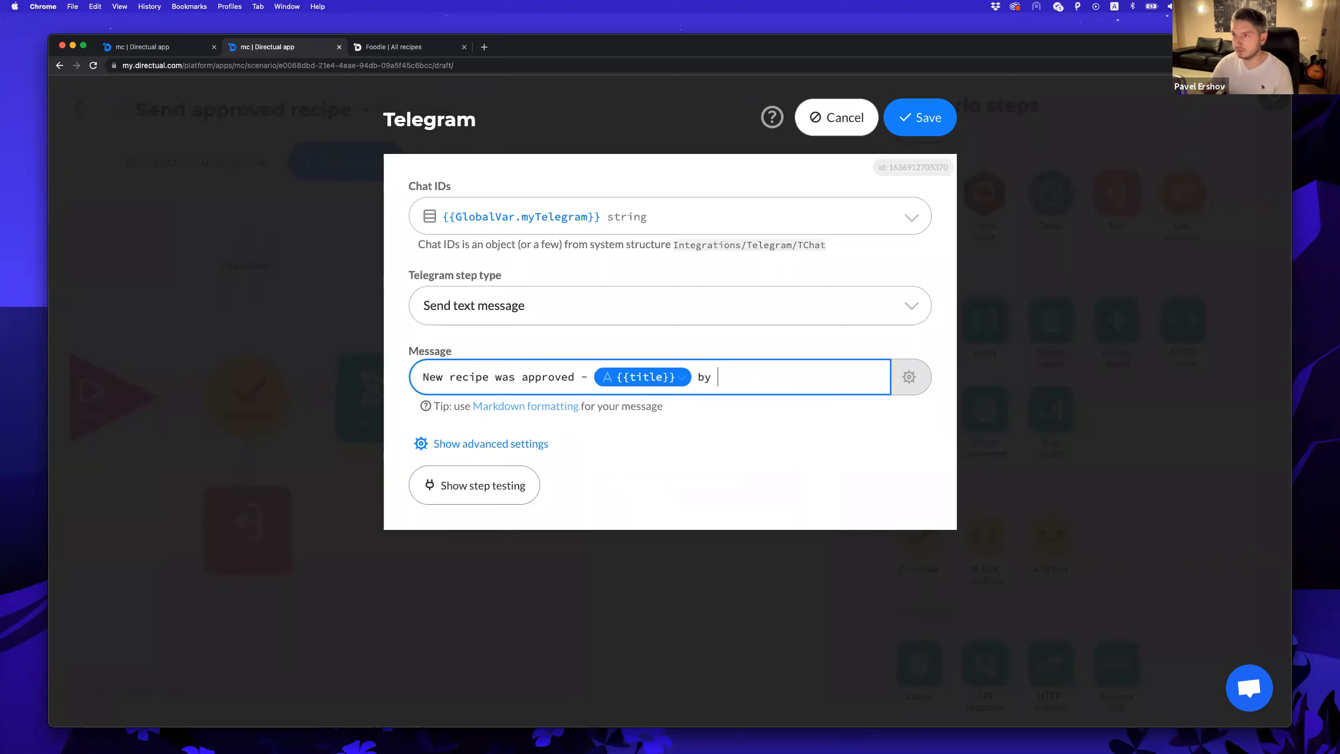
{"action": "left_click", "coordinate": [761, 375]}
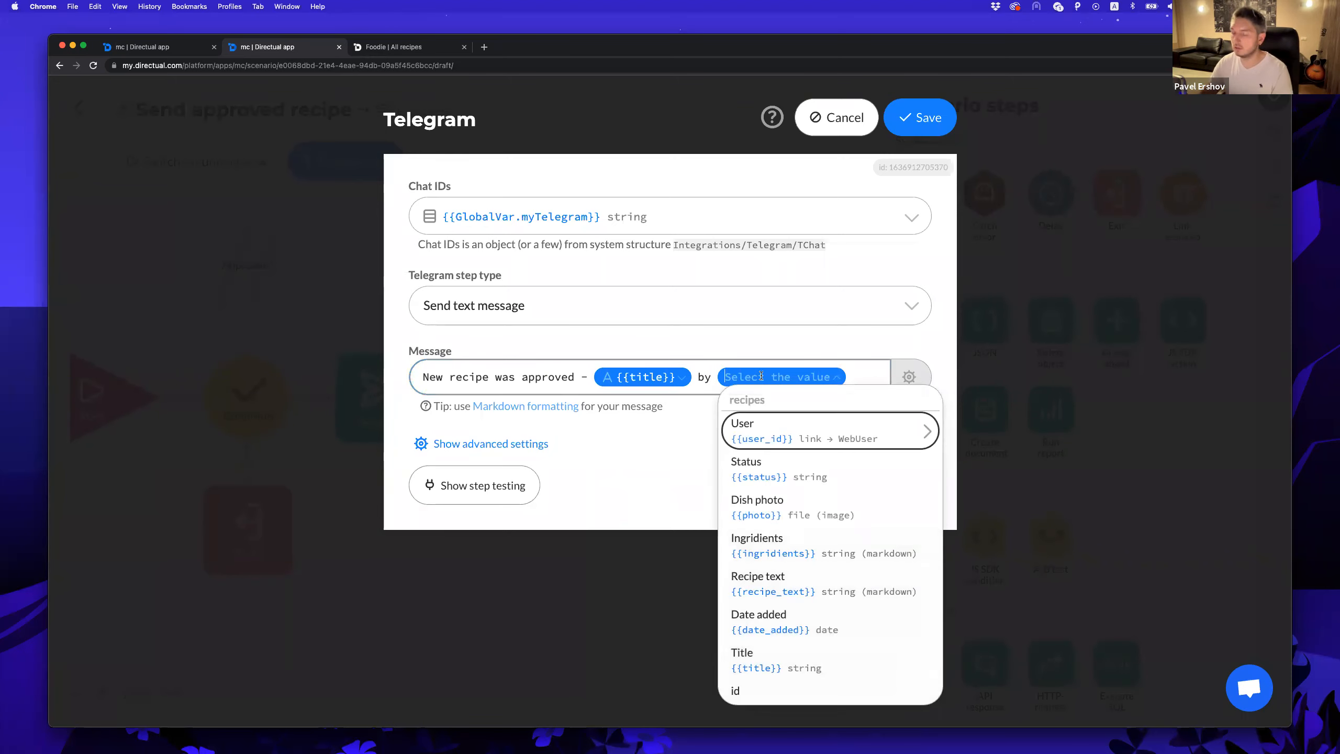
{"action": "type", "text": "us"}
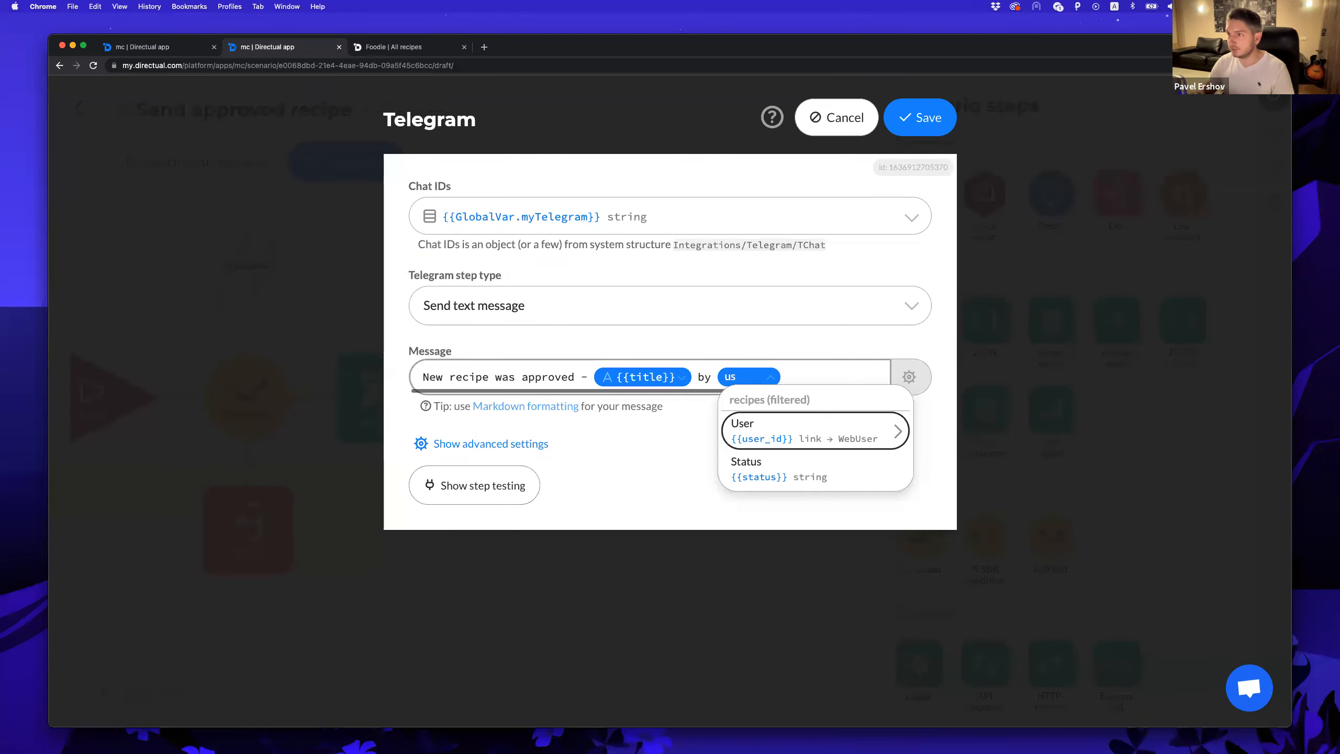
{"action": "key", "text": "Return"}
{"action": "type", "text": "fi"}
{"action": "key", "text": "Return"}
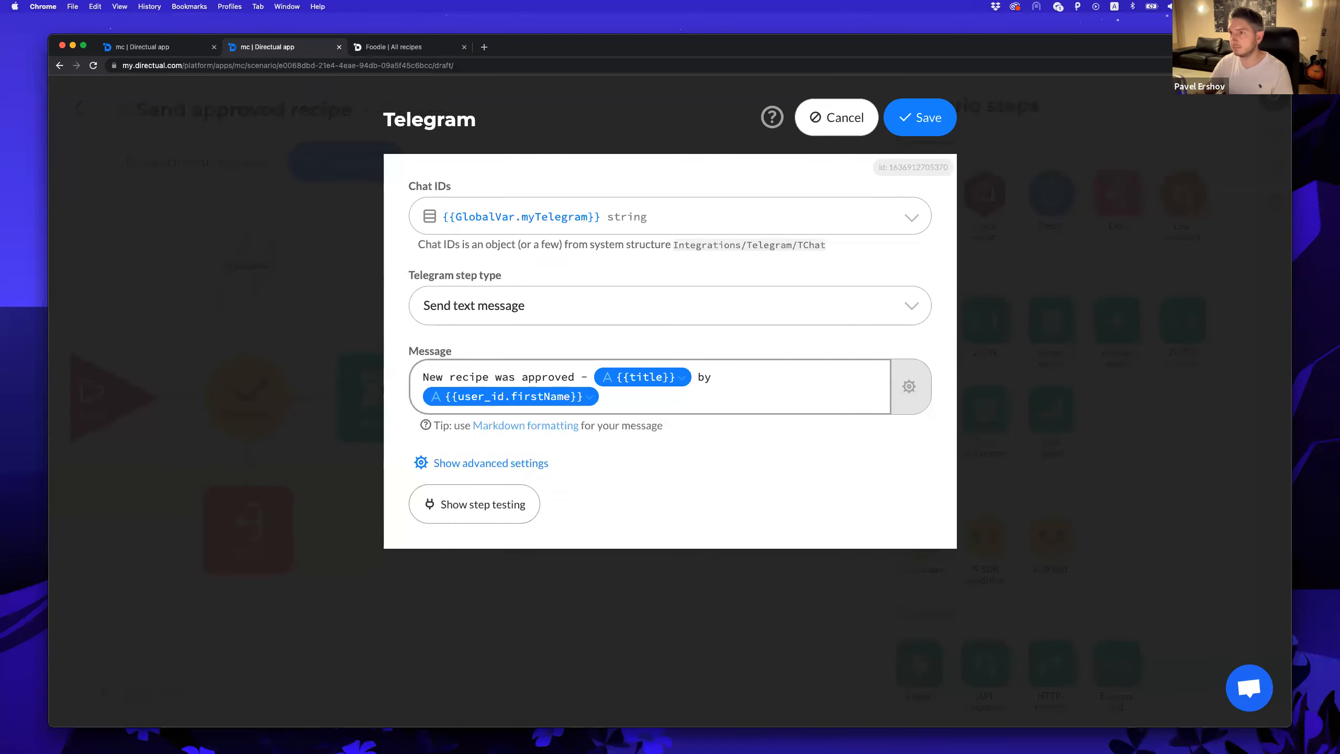
Append {{user_id.lastName}} to the message and save the Telegram step.
{"action": "left_click", "coordinate": [614, 397]}
{"action": "type", "text": "{{"}
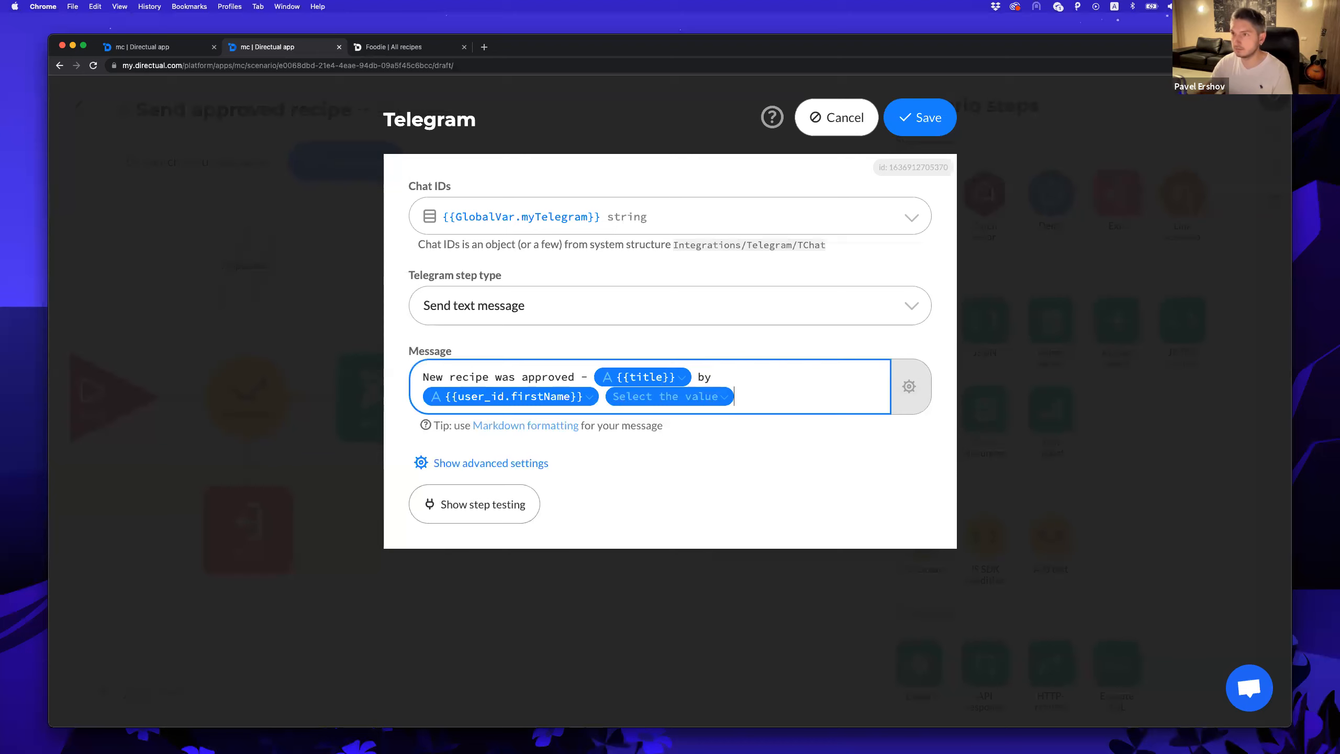
{"action": "left_click", "coordinate": [672, 396]}
{"action": "type", "text": "us"}
{"action": "key", "text": "Return"}
{"action": "type", "text": "la"}
{"action": "key", "text": "Return"}
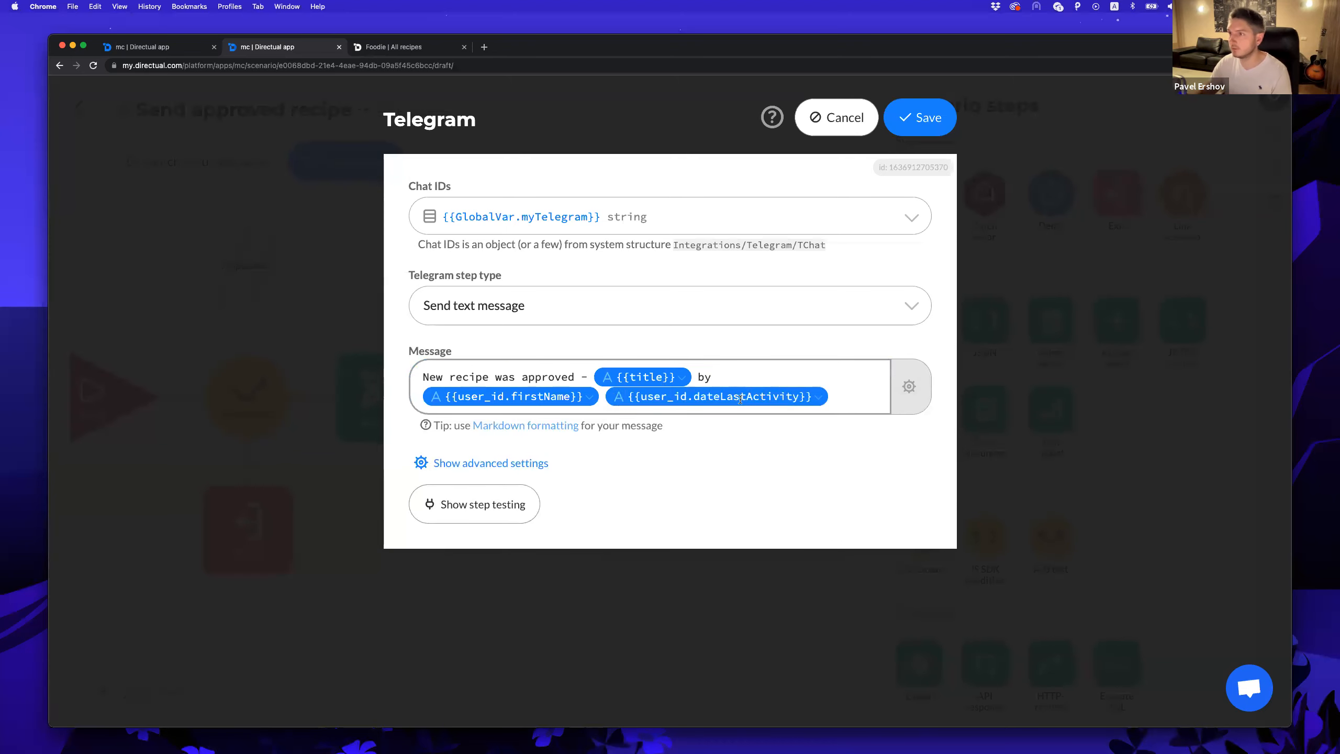
{"action": "left_click", "coordinate": [741, 399]}
{"action": "type", "text": "k"}
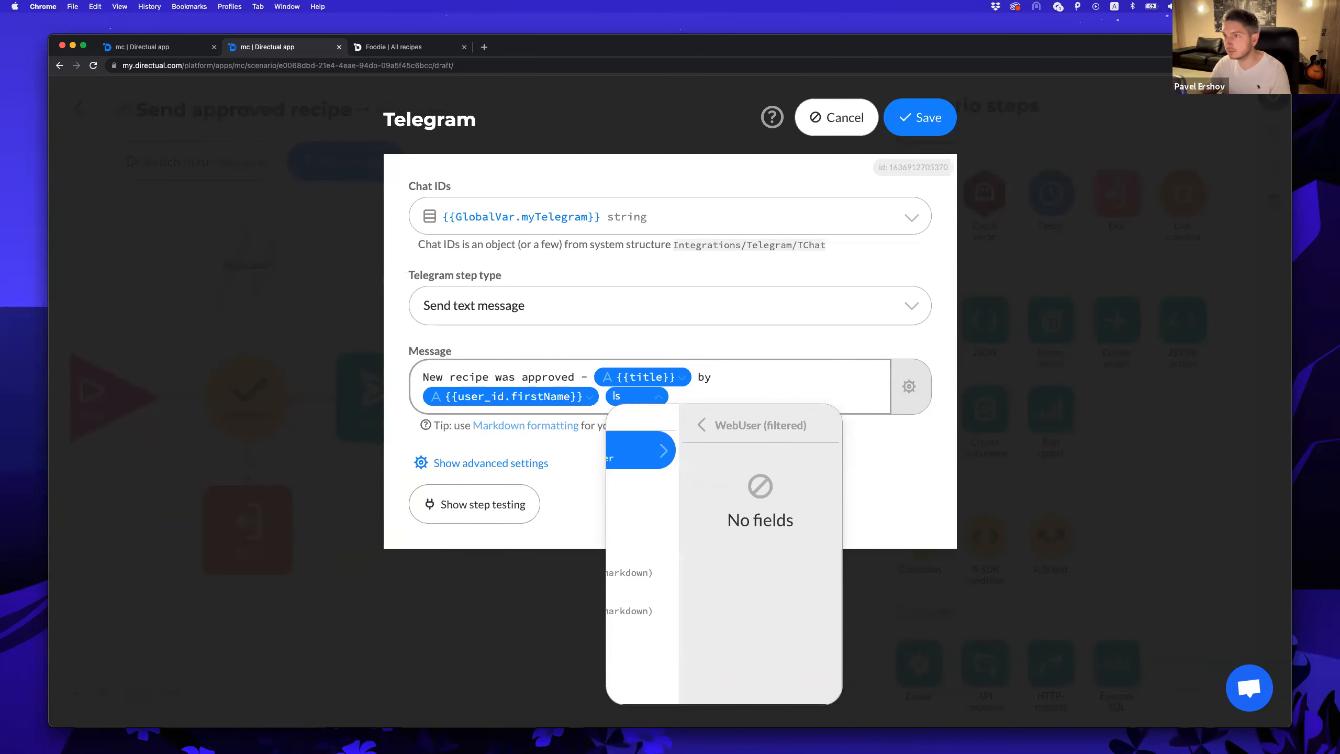
{"action": "key", "text": "BackSpace"}
{"action": "type", "text": "la"}
{"action": "key", "text": "Down"}
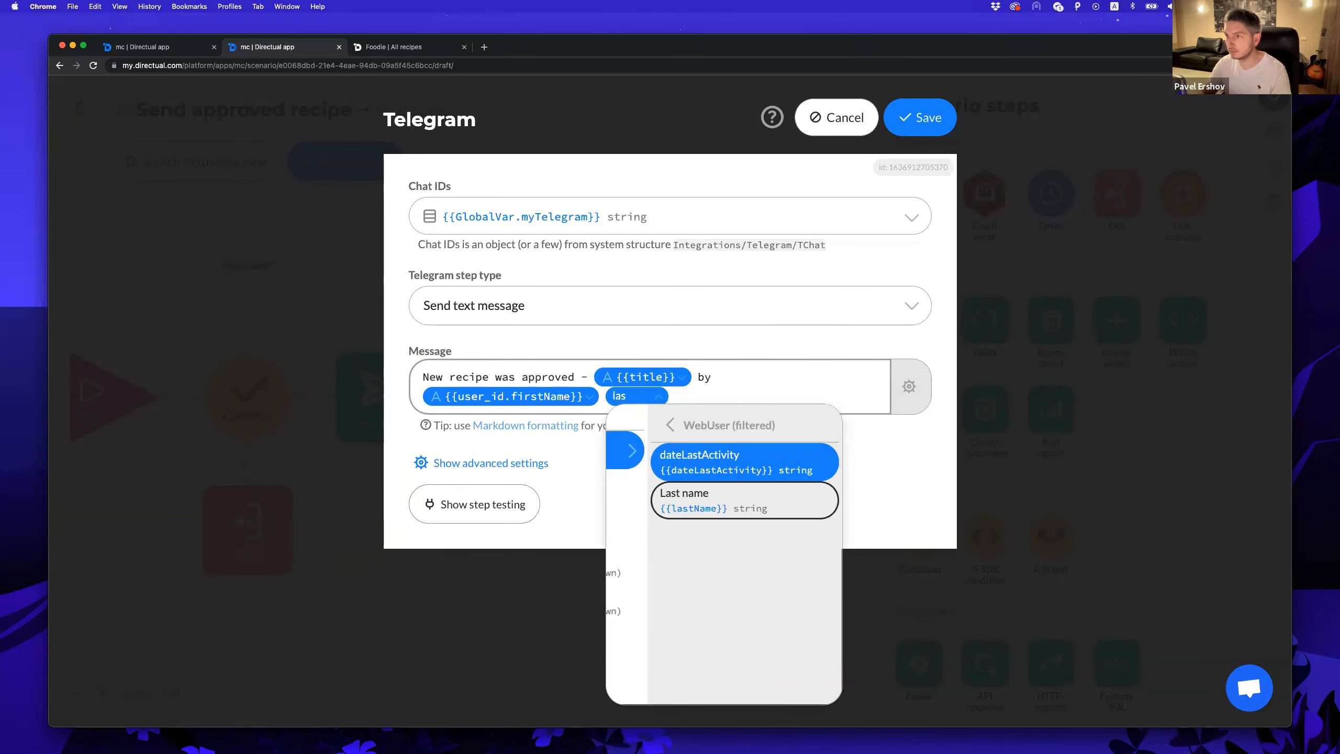
{"action": "key", "text": "Return"}
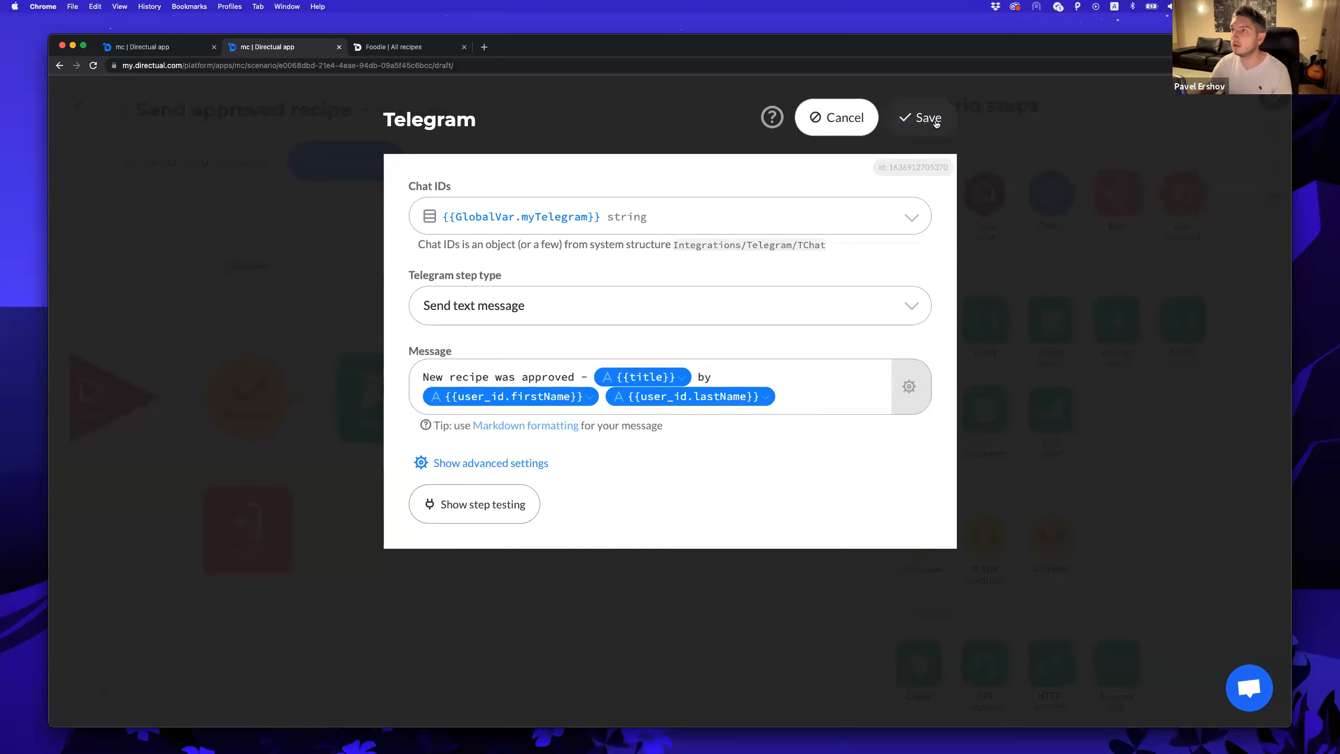
{"action": "left_click", "coordinate": [921, 117]}
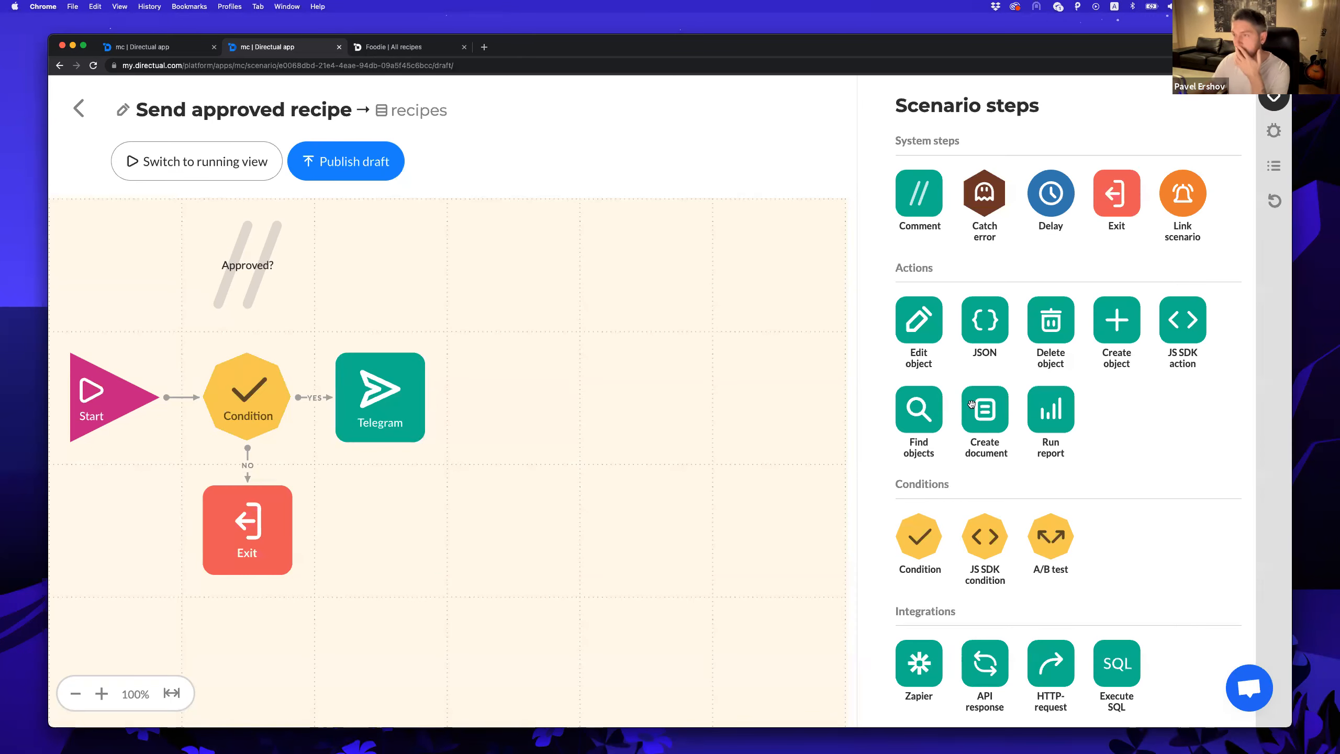
Add a second Telegram step linked after the first, sending to the myTelegram chat ID.
{"action": "scroll", "coordinate": [1040, 360], "scroll_direction": "down", "scroll_amount": 3}
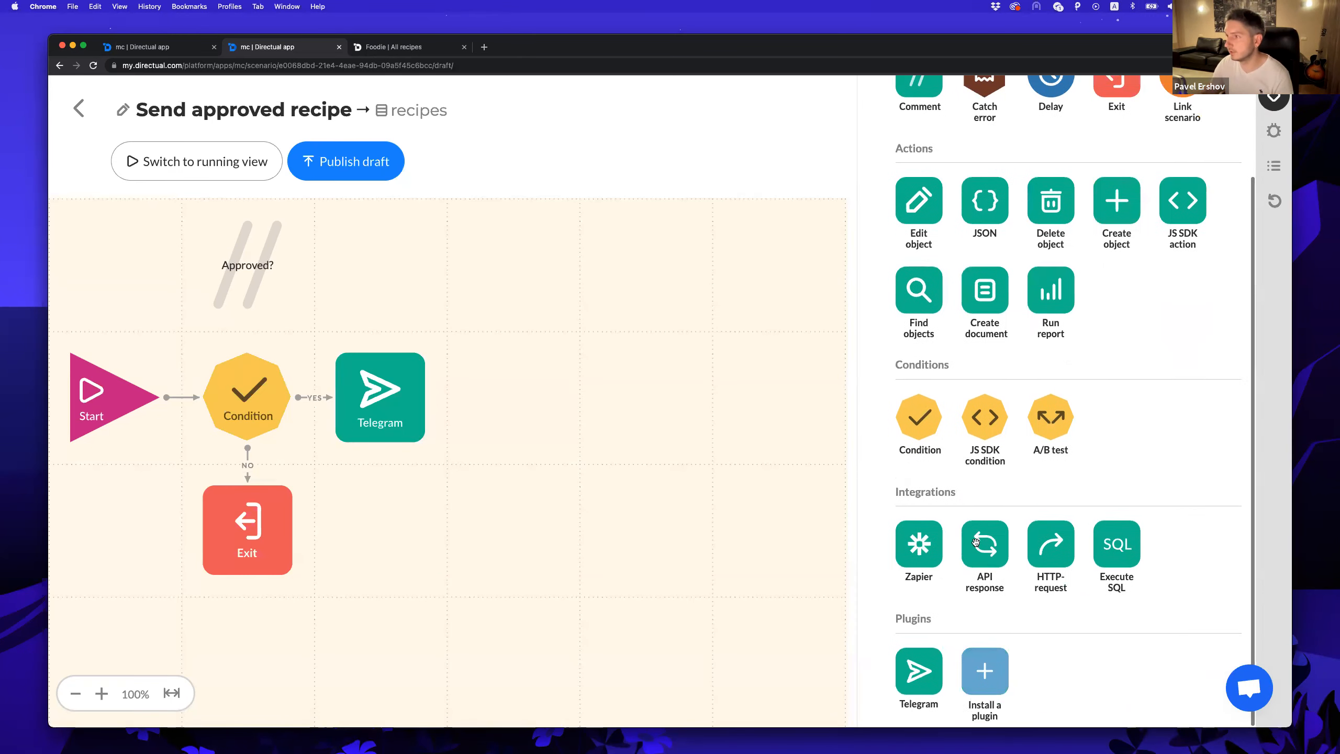
{"action": "left_click_drag", "start_coordinate": [919, 671], "coordinate": [514, 397]}
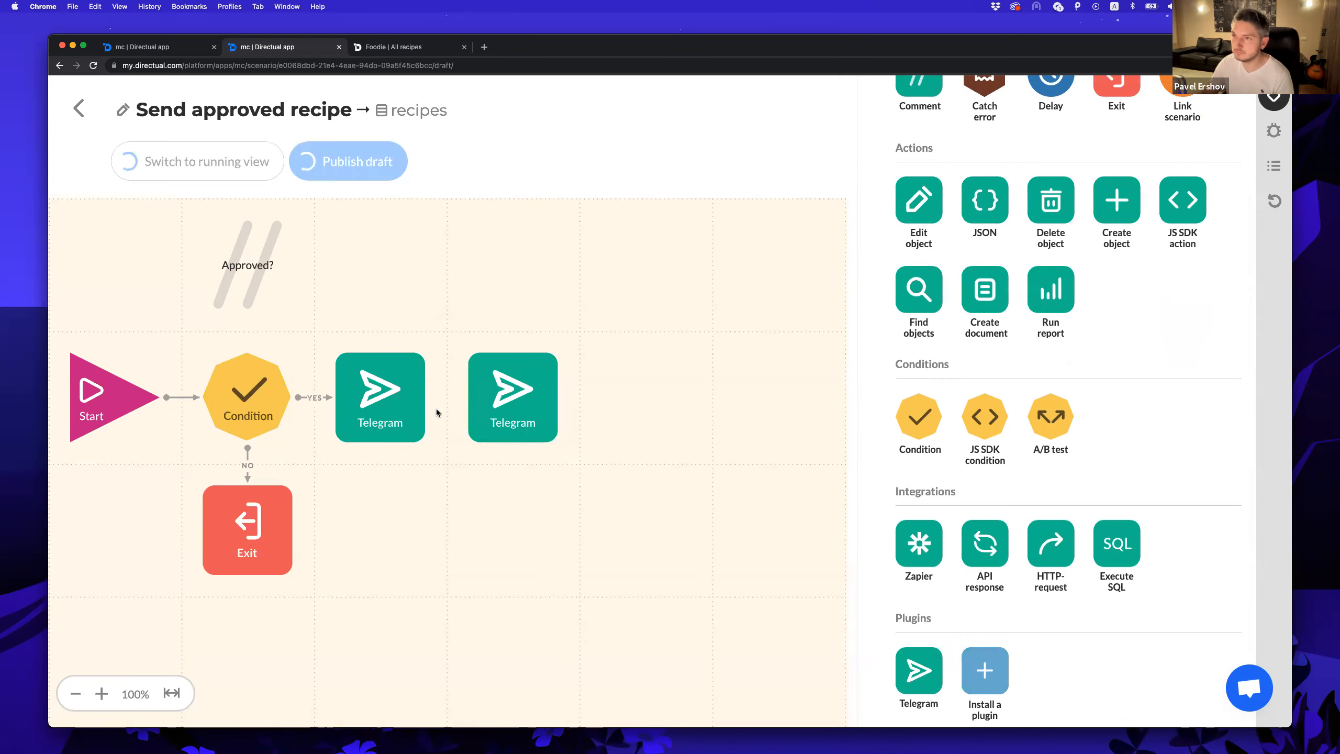
{"action": "left_click_drag", "start_coordinate": [424, 398], "coordinate": [513, 395]}
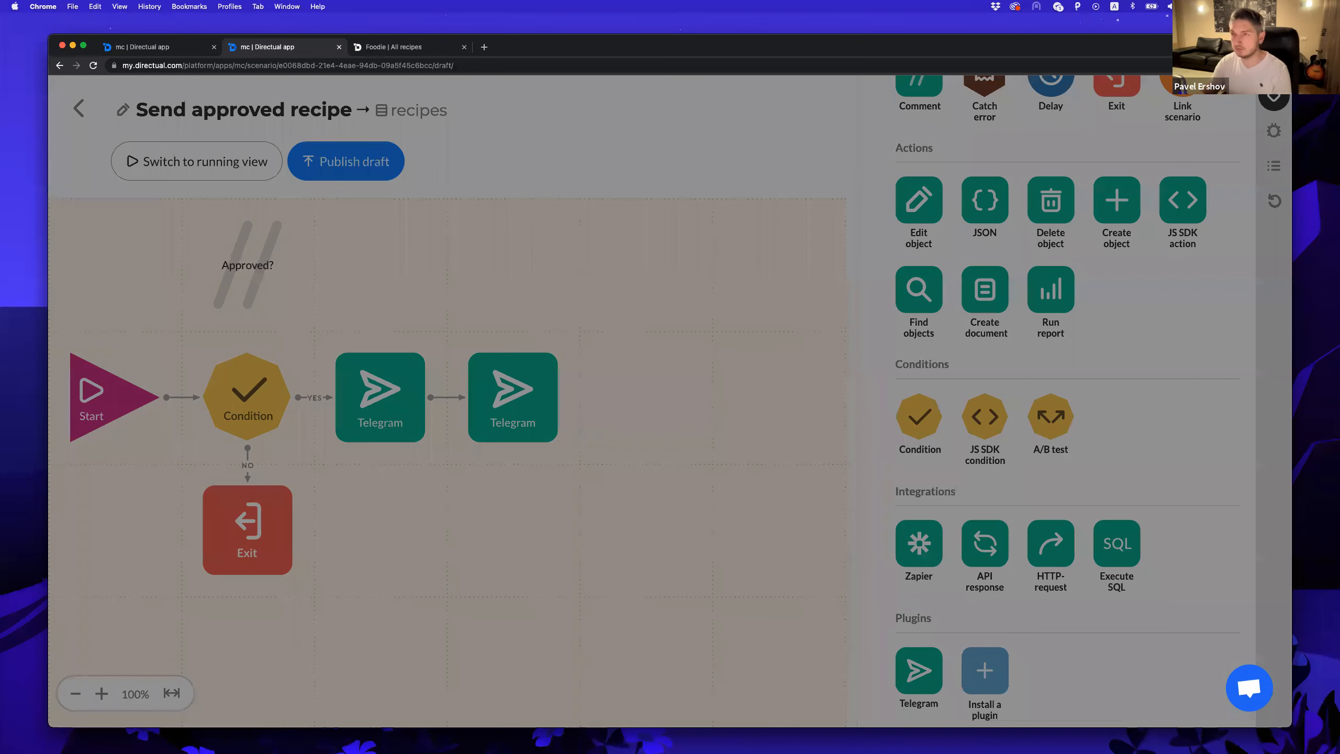
{"action": "left_click", "coordinate": [533, 220]}
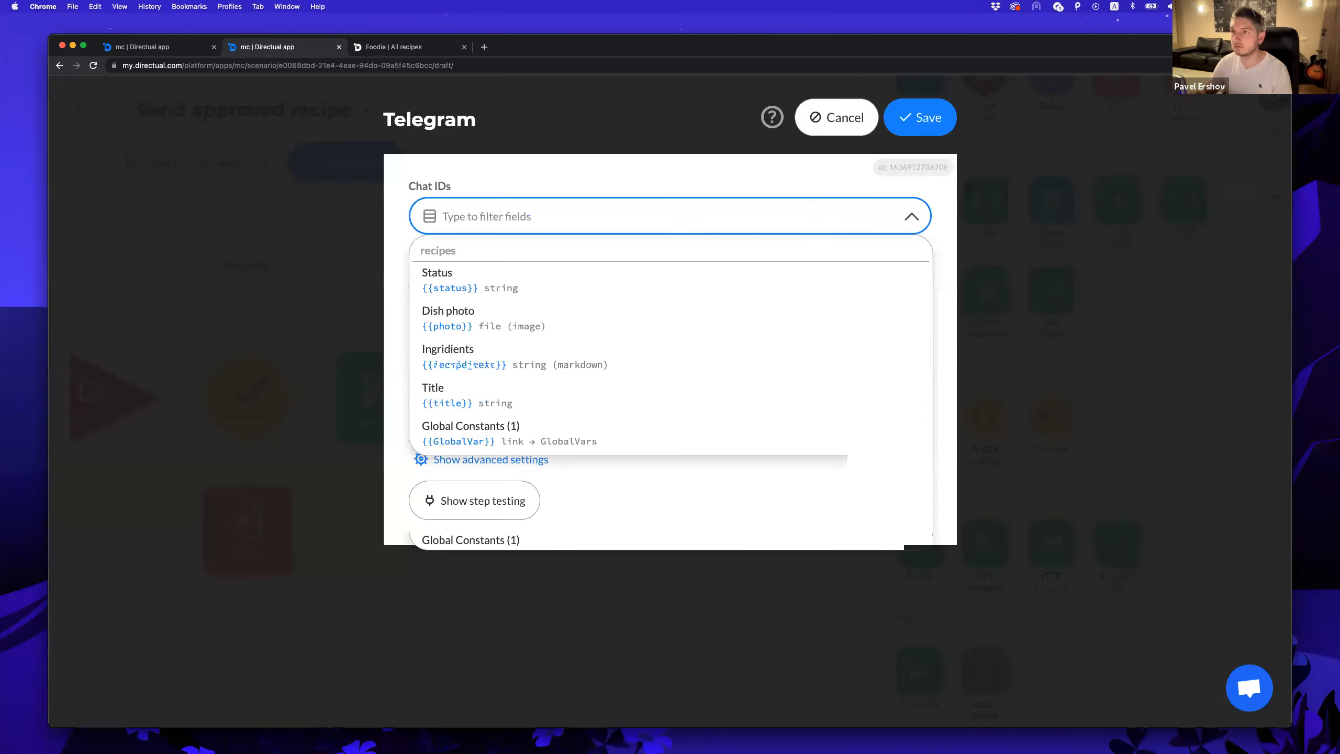
{"action": "key", "text": "Return"}
Switch the step to Professional mode with method sendPhoto and the saved TG message JSON body.
{"action": "left_click", "coordinate": [553, 305]}
{"action": "left_click", "coordinate": [495, 375]}
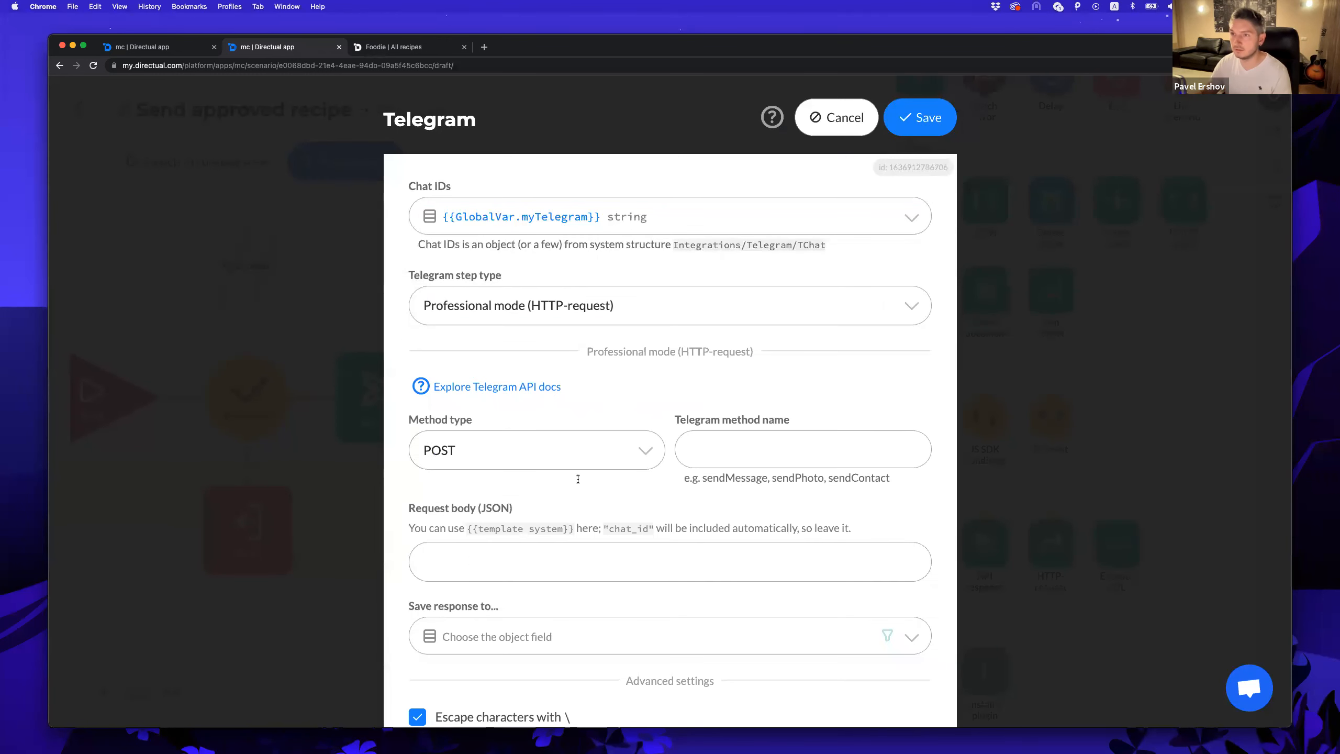
{"action": "left_click", "coordinate": [737, 448]}
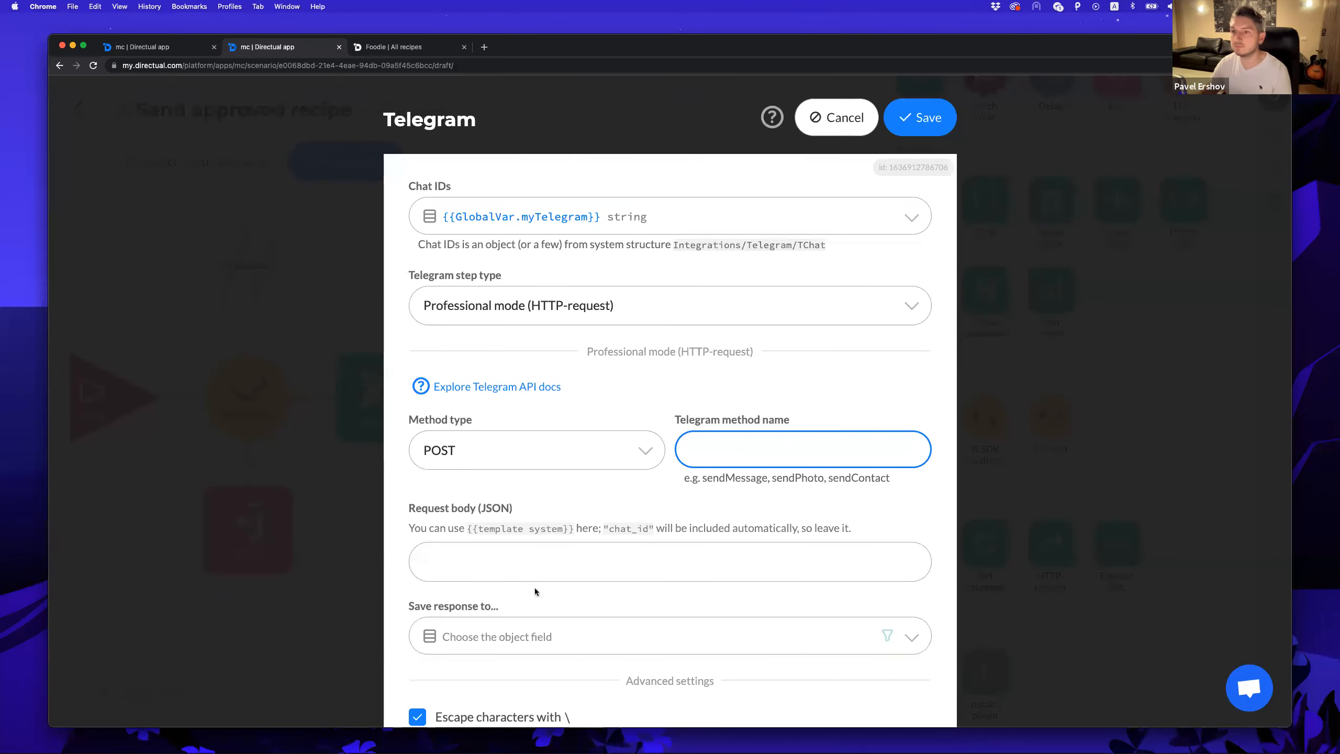
{"action": "key", "text": "shift+super+v"}
{"action": "left_click", "coordinate": [587, 577]}
{"action": "double_click", "coordinate": [387, 644]}
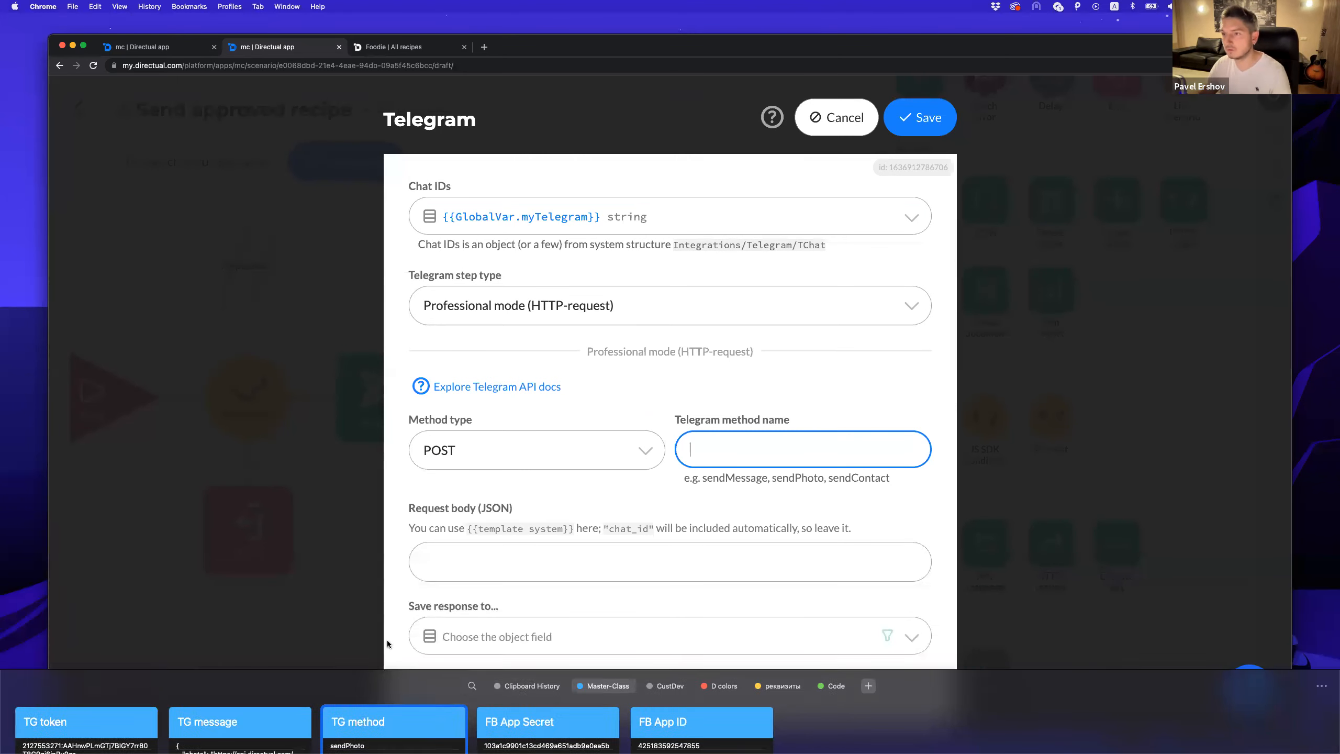
{"action": "left_click", "coordinate": [457, 564]}
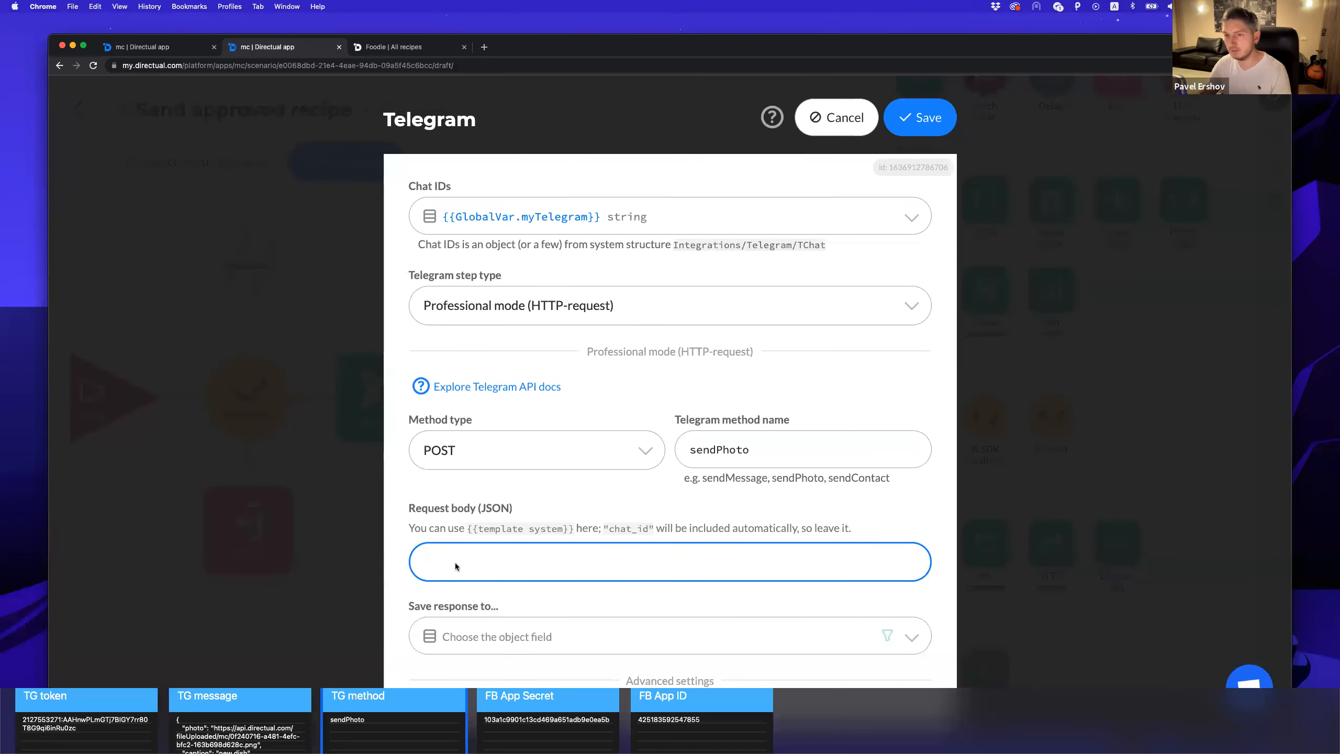
{"action": "key", "text": "shift+super+v"}
{"action": "double_click", "coordinate": [195, 655]}
Replace the hard-coded photo URL in the request body with {{photo}}.
{"action": "scroll", "coordinate": [593, 513], "scroll_direction": "down", "scroll_amount": 2}
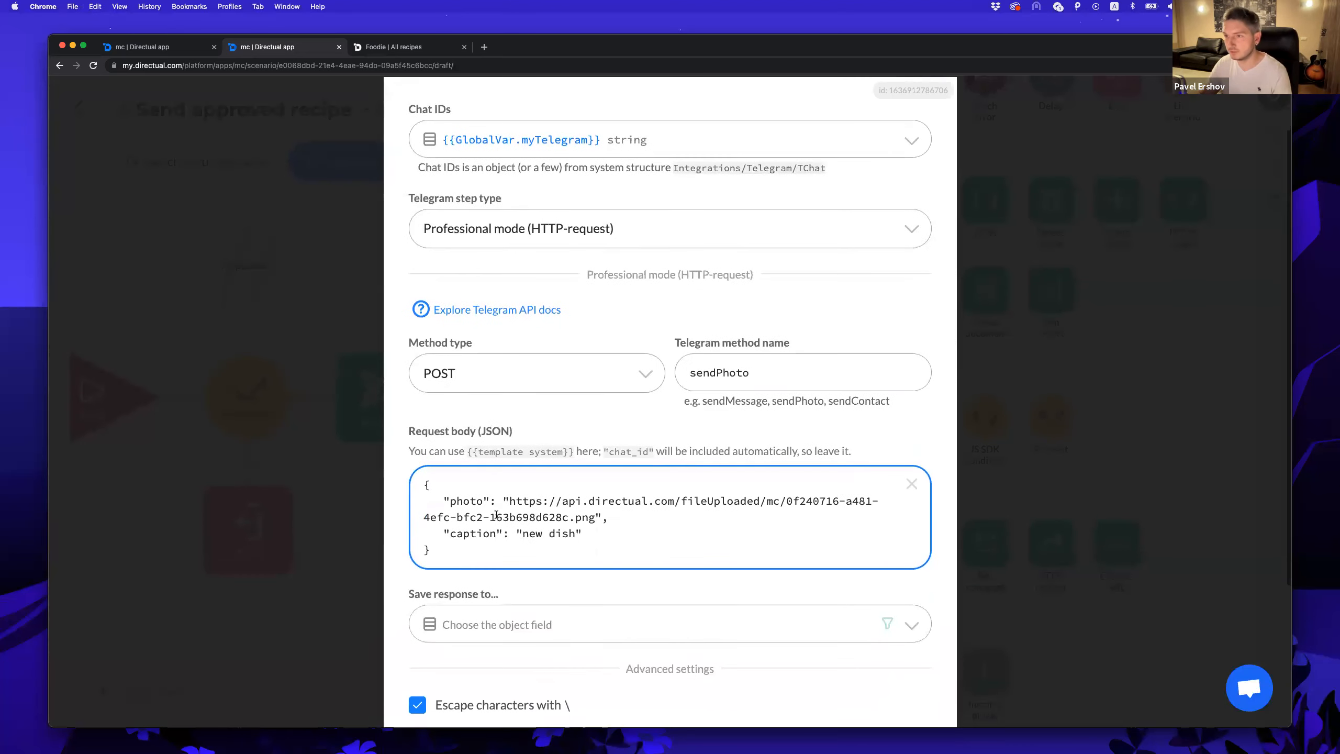
{"action": "left_click_drag", "start_coordinate": [597, 517], "coordinate": [509, 501]}
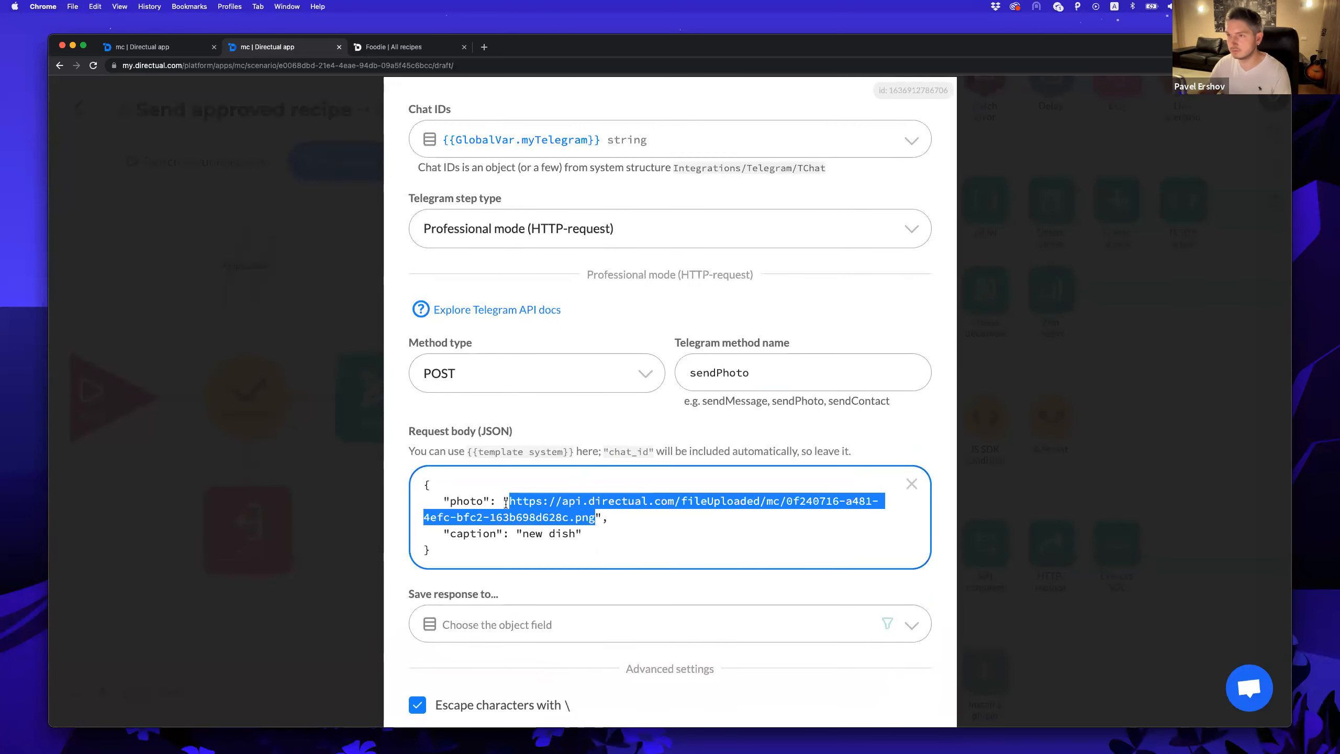
{"action": "type", "text": "{{"}
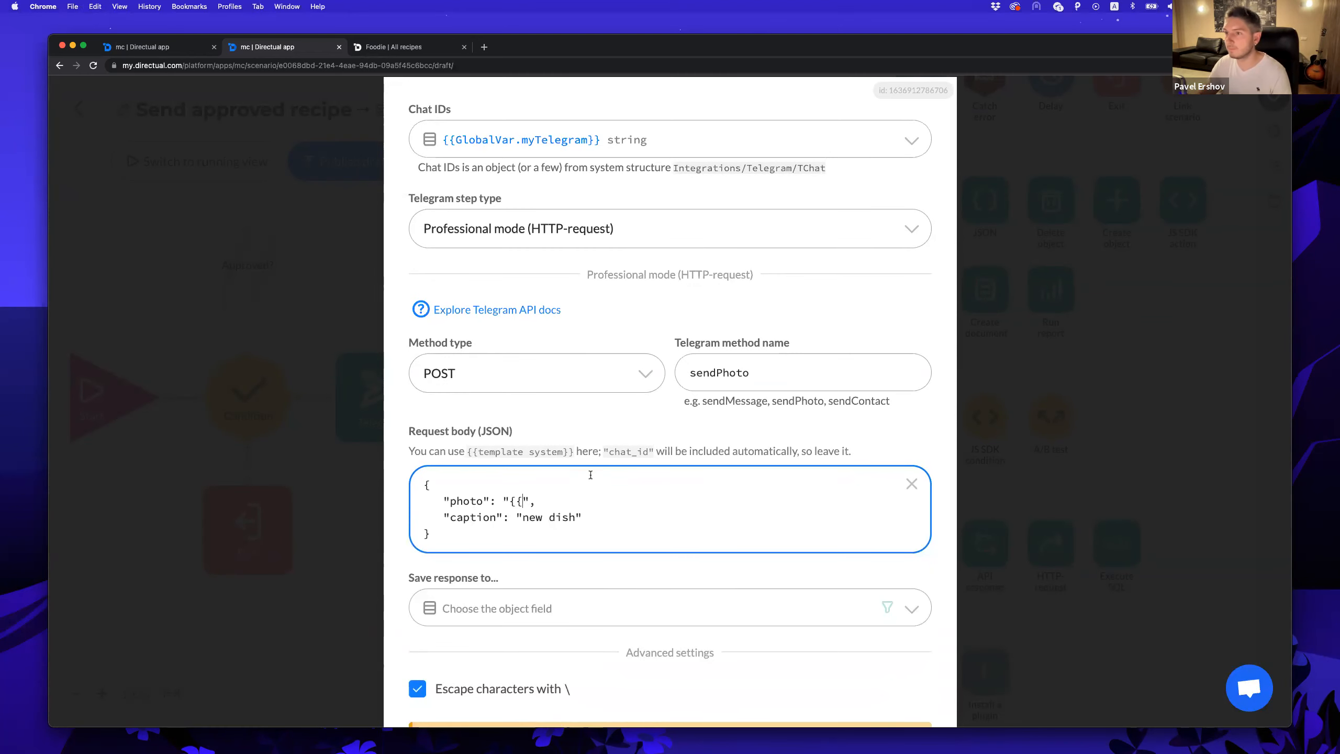
{"action": "scroll", "coordinate": [590, 475], "scroll_direction": "down", "scroll_amount": 2}
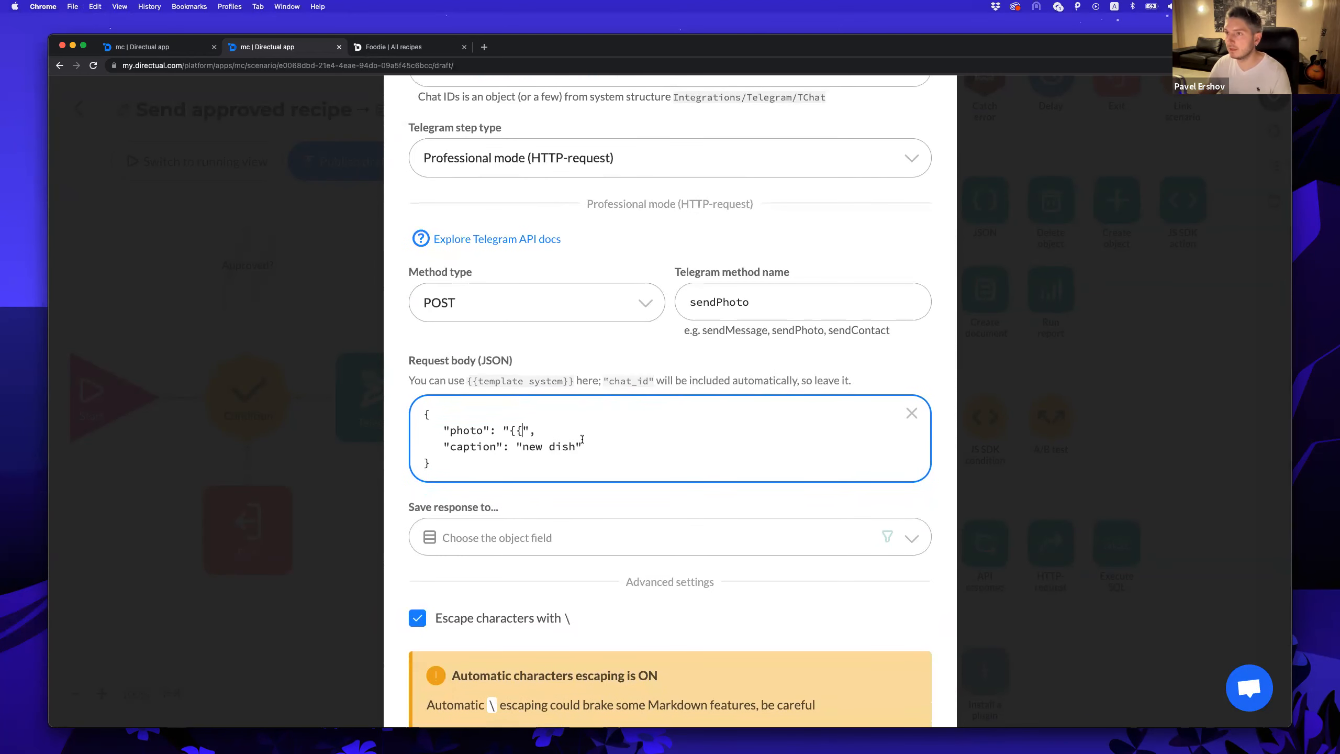
{"action": "type", "text": "photo}}"}
{"action": "scroll", "coordinate": [649, 450], "scroll_direction": "up", "scroll_amount": 3}
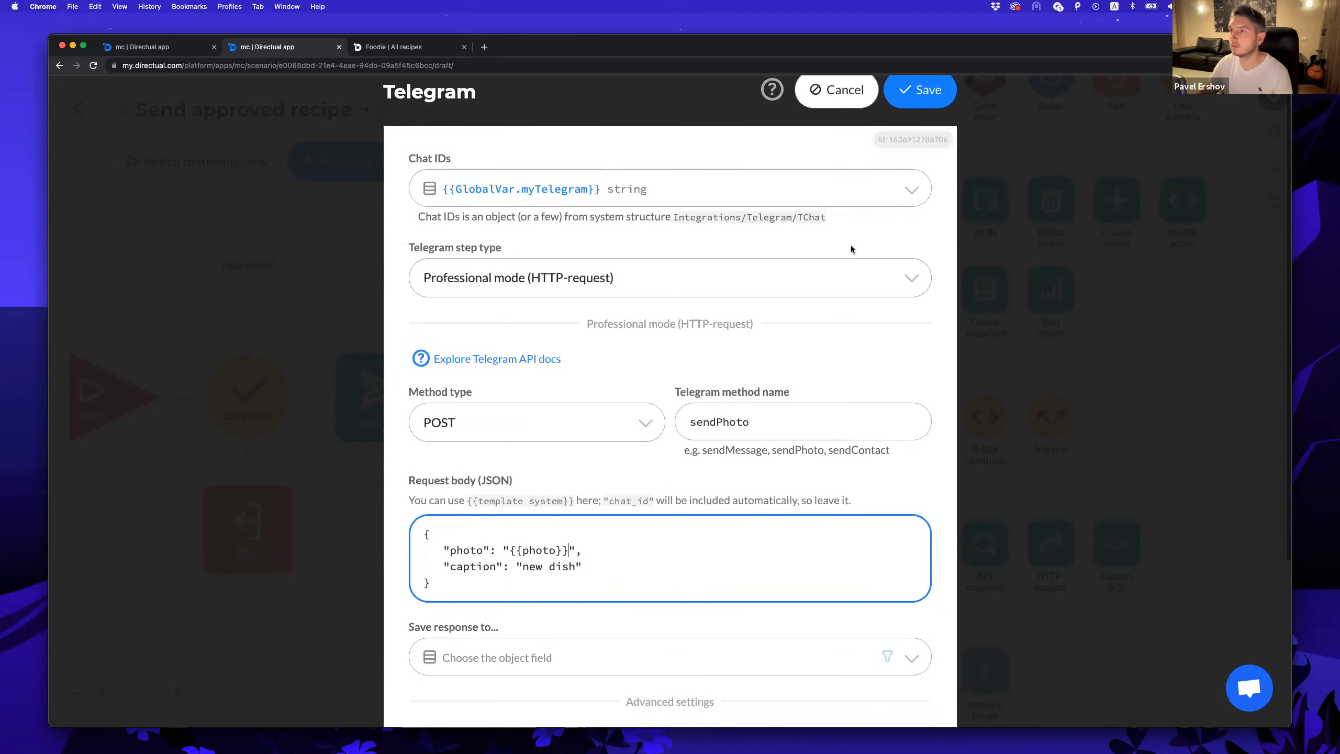
Save the step, publish the draft and run the Send approved recipe scenario.
{"action": "left_click", "coordinate": [923, 105]}
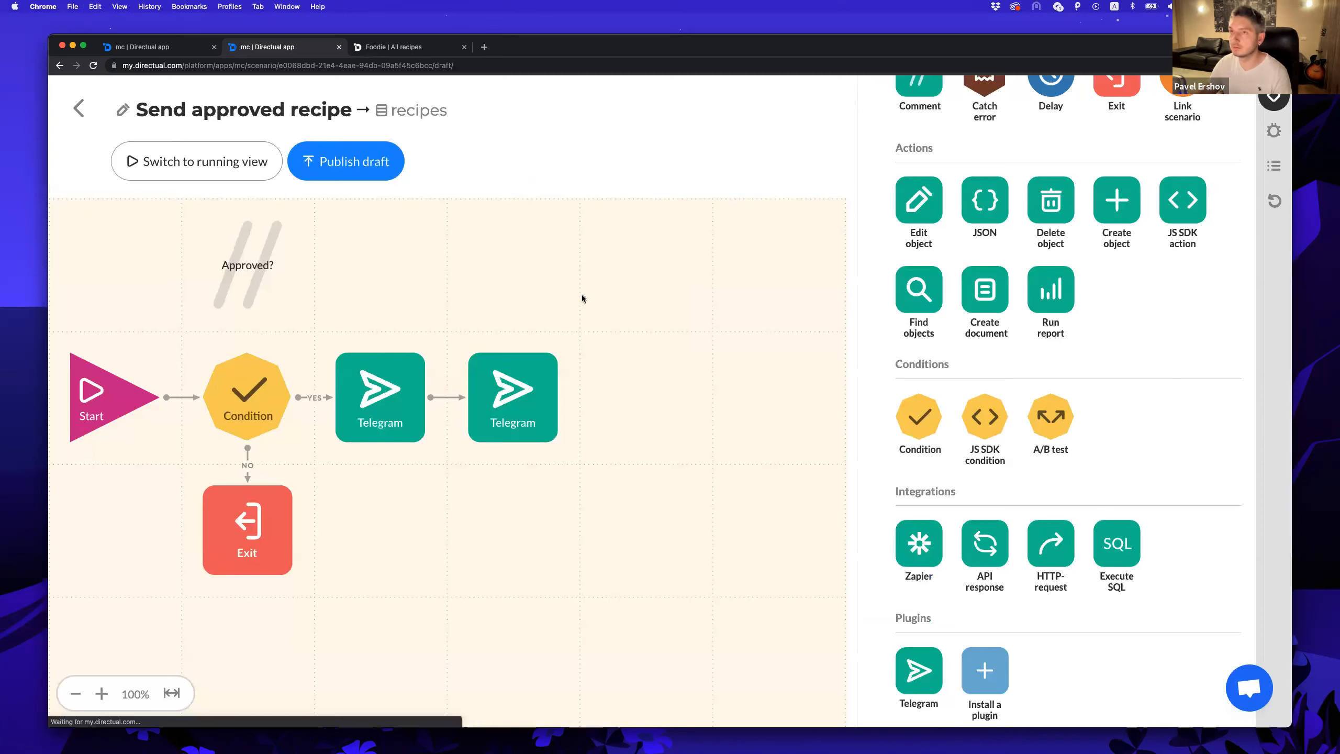
{"action": "left_click", "coordinate": [354, 163]}
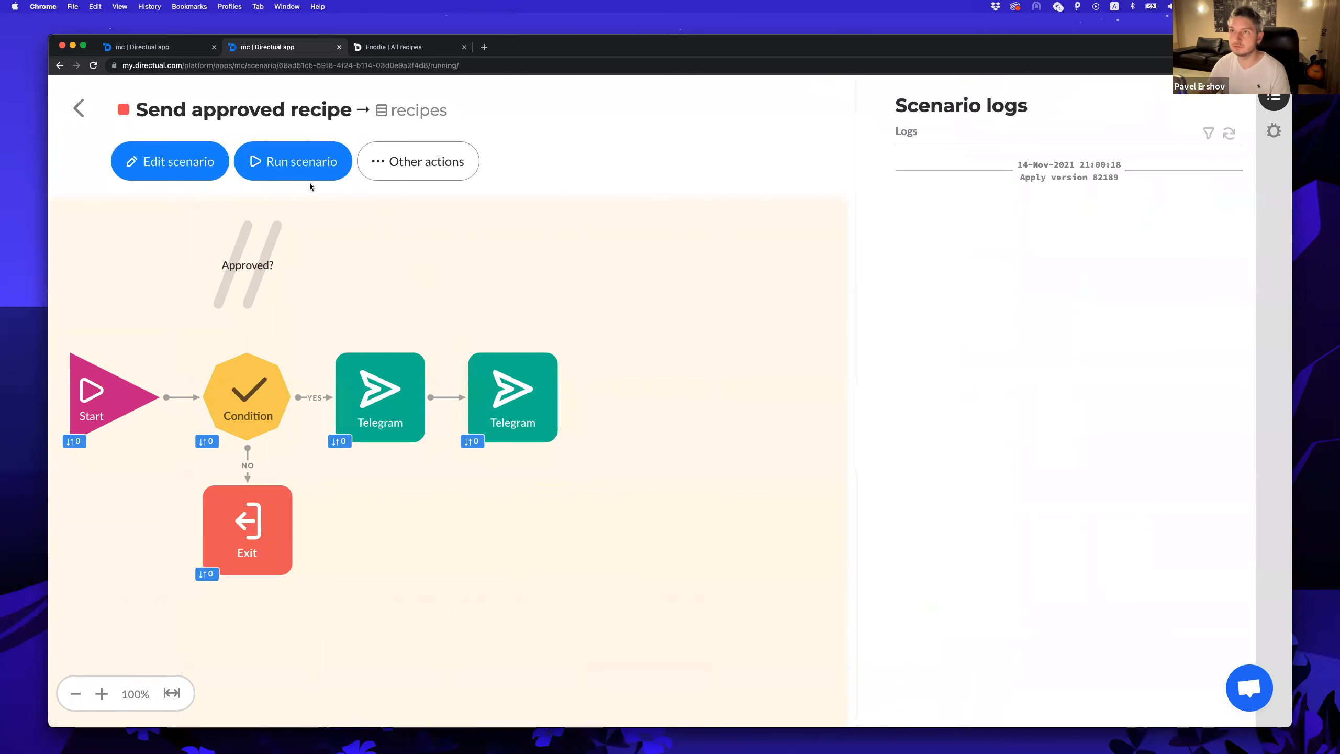
{"action": "left_click", "coordinate": [291, 179]}
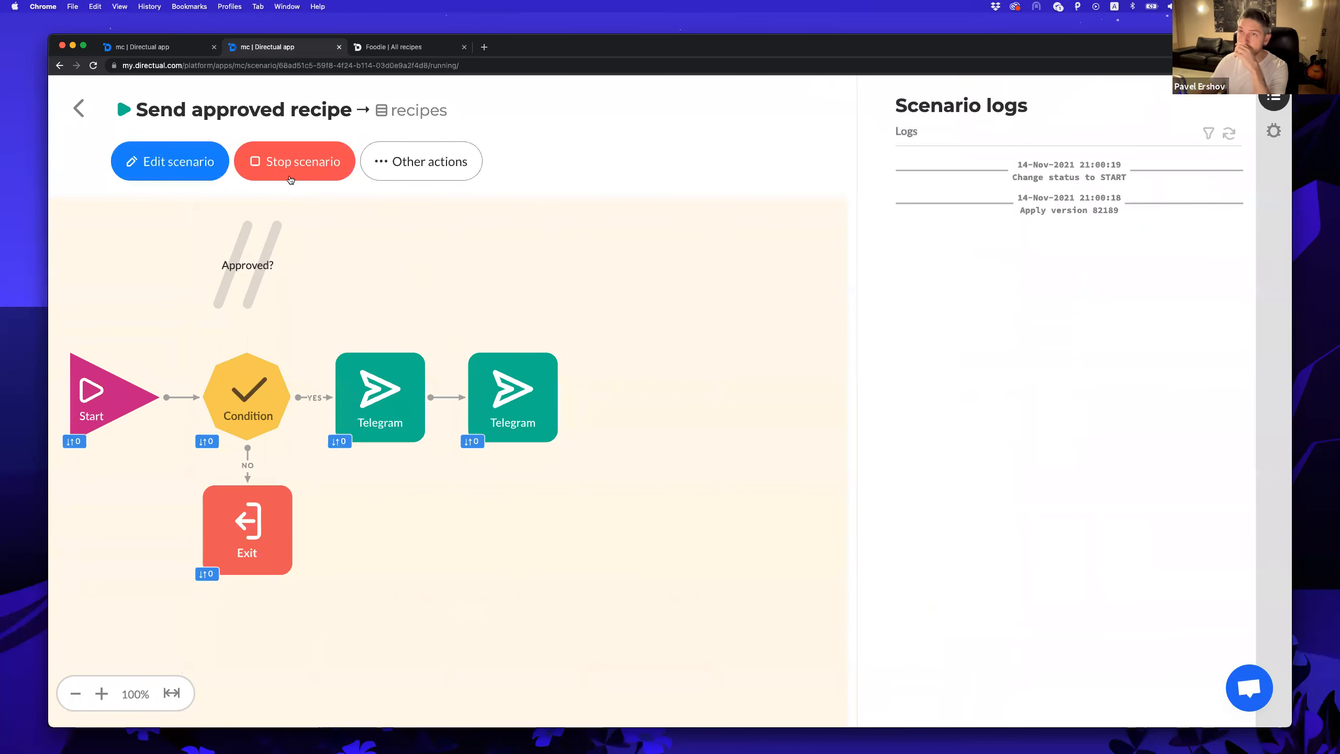
{"action": "left_click", "coordinate": [382, 50]}
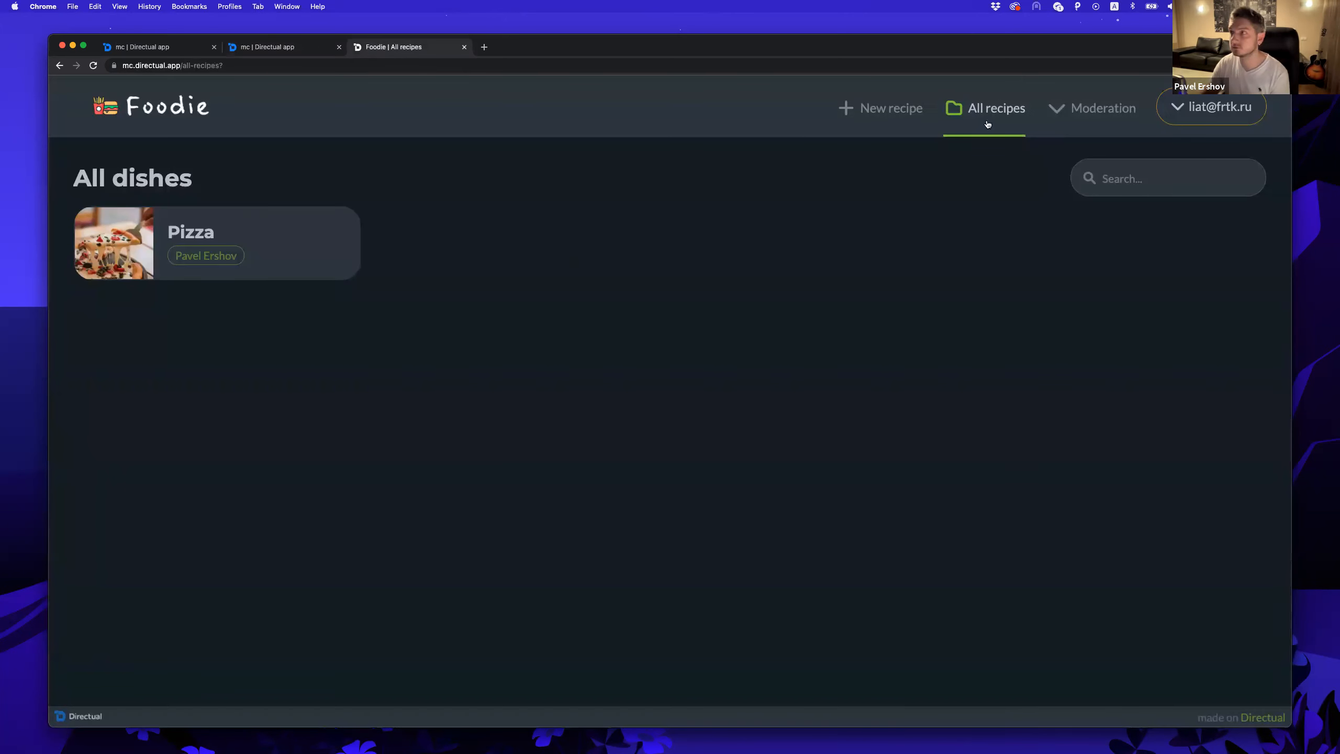
Start a new recipe titled 'Sushi' with ingredients fish and rice and the text 'make it tasty'.
{"action": "left_click", "coordinate": [890, 108]}
{"action": "left_click", "coordinate": [111, 242]}
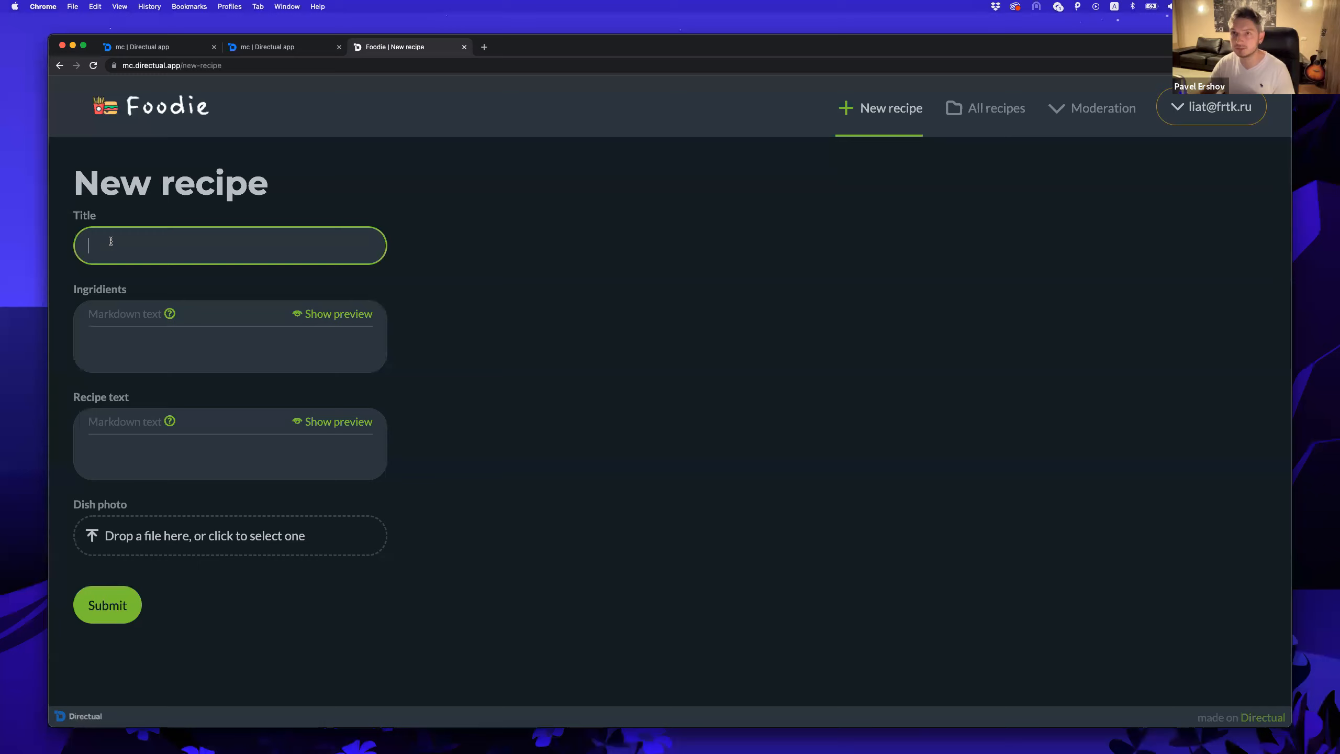
{"action": "type", "text": "Sushi"}
{"action": "left_click", "coordinate": [107, 338]}
{"action": "type", "text": "- fish"}
{"action": "key", "text": "Return"}
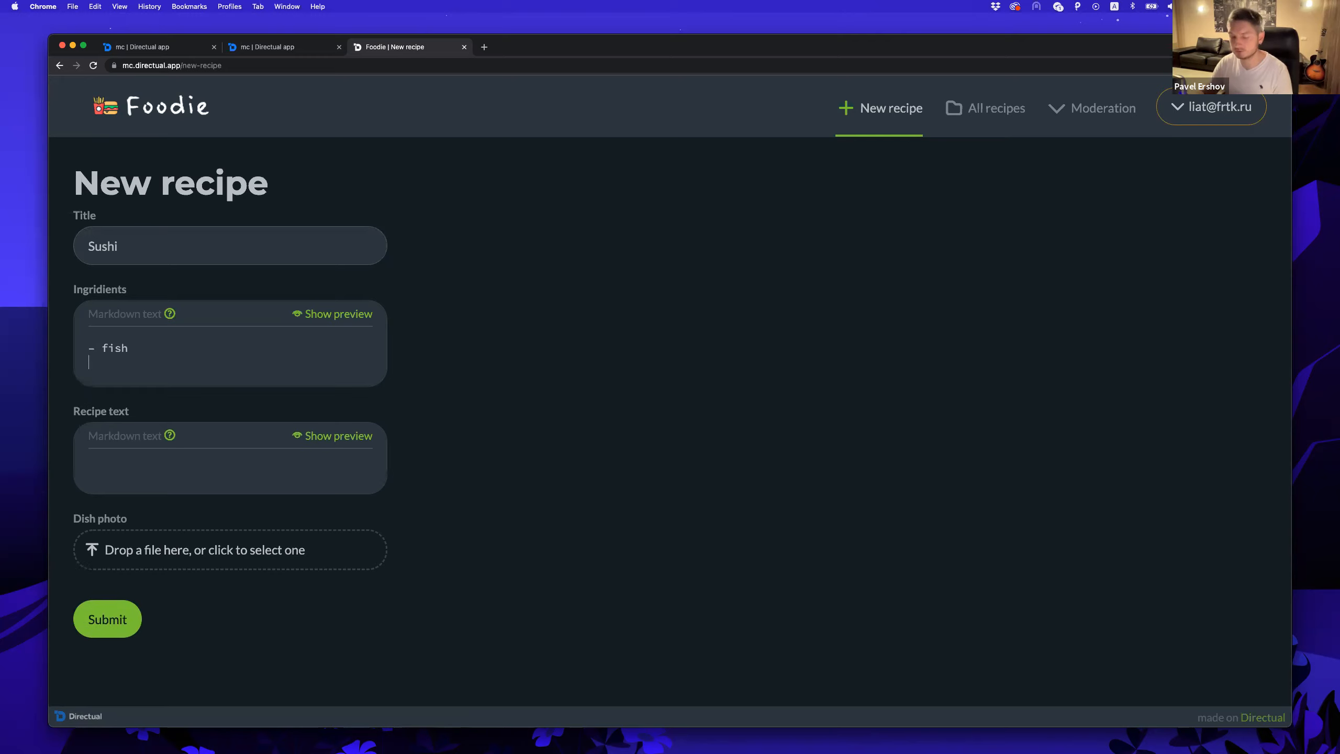
{"action": "type", "text": "- rice"}
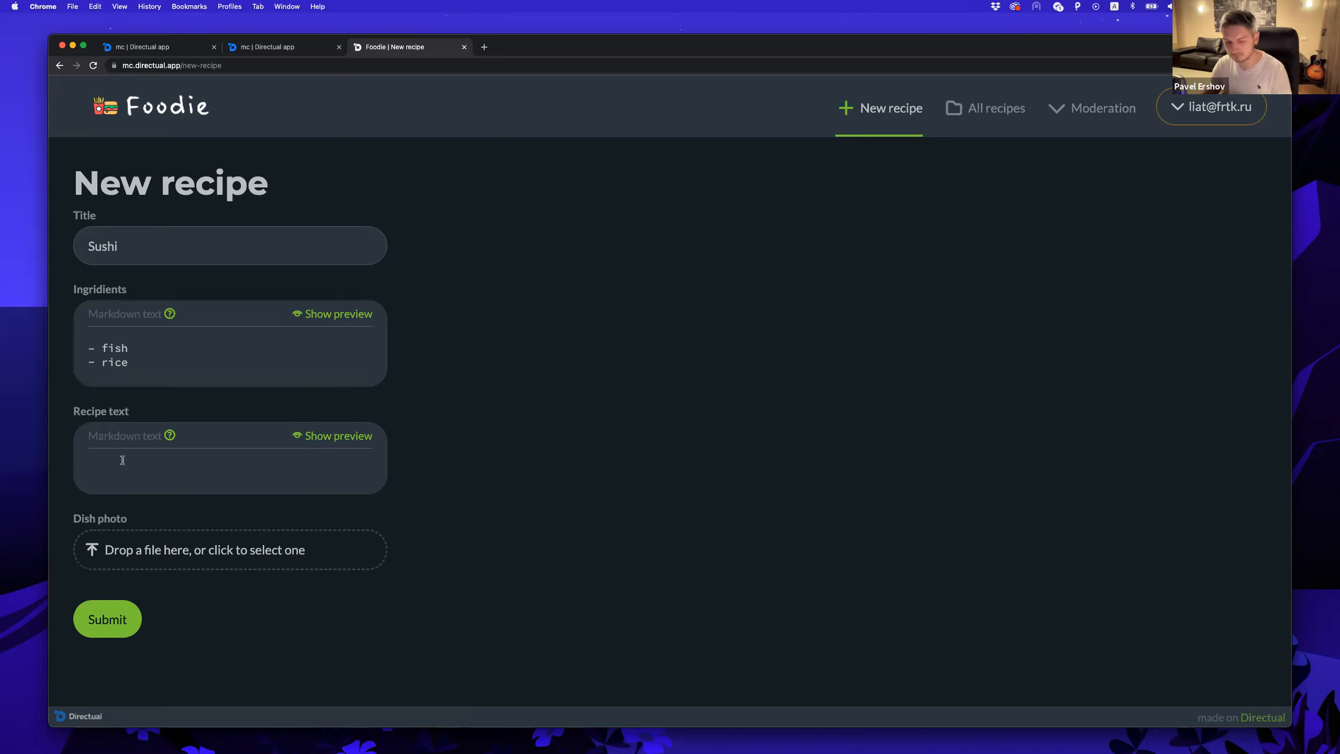
{"action": "type", "text": "make it "}
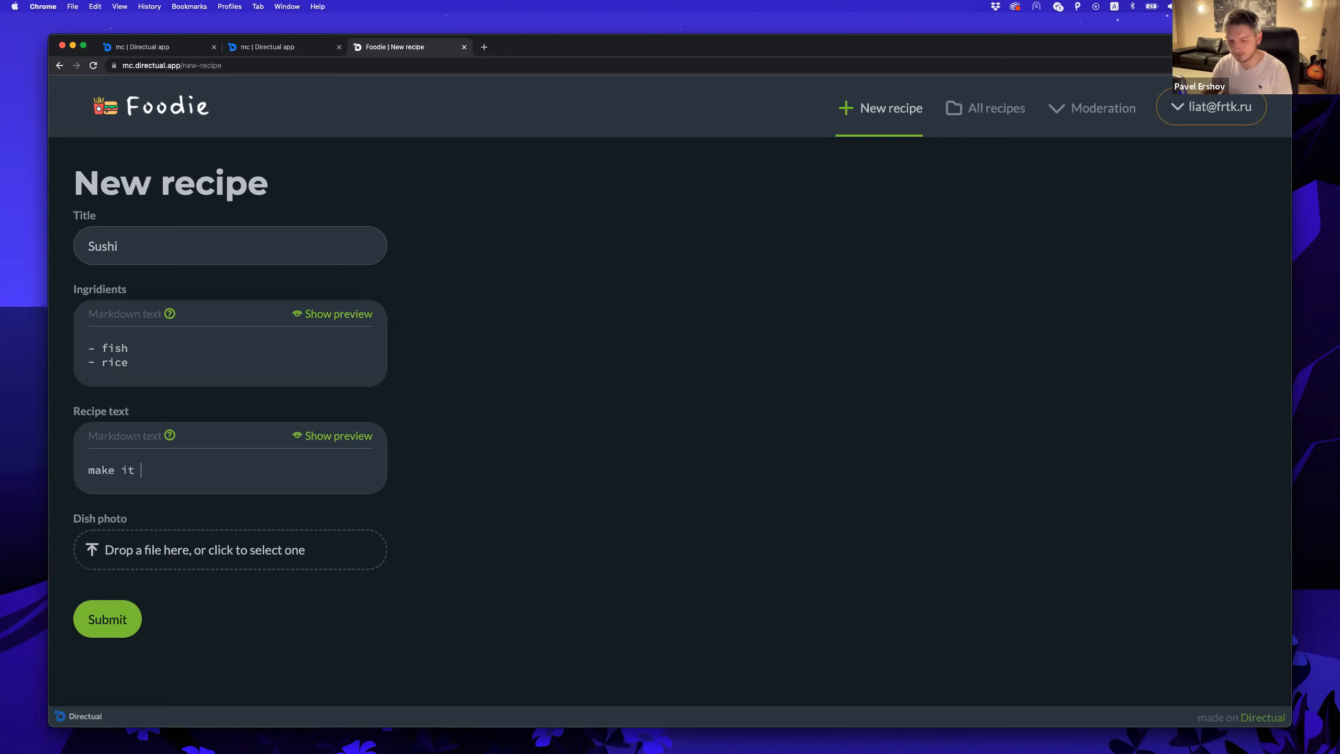
{"action": "type", "text": "tasty"}
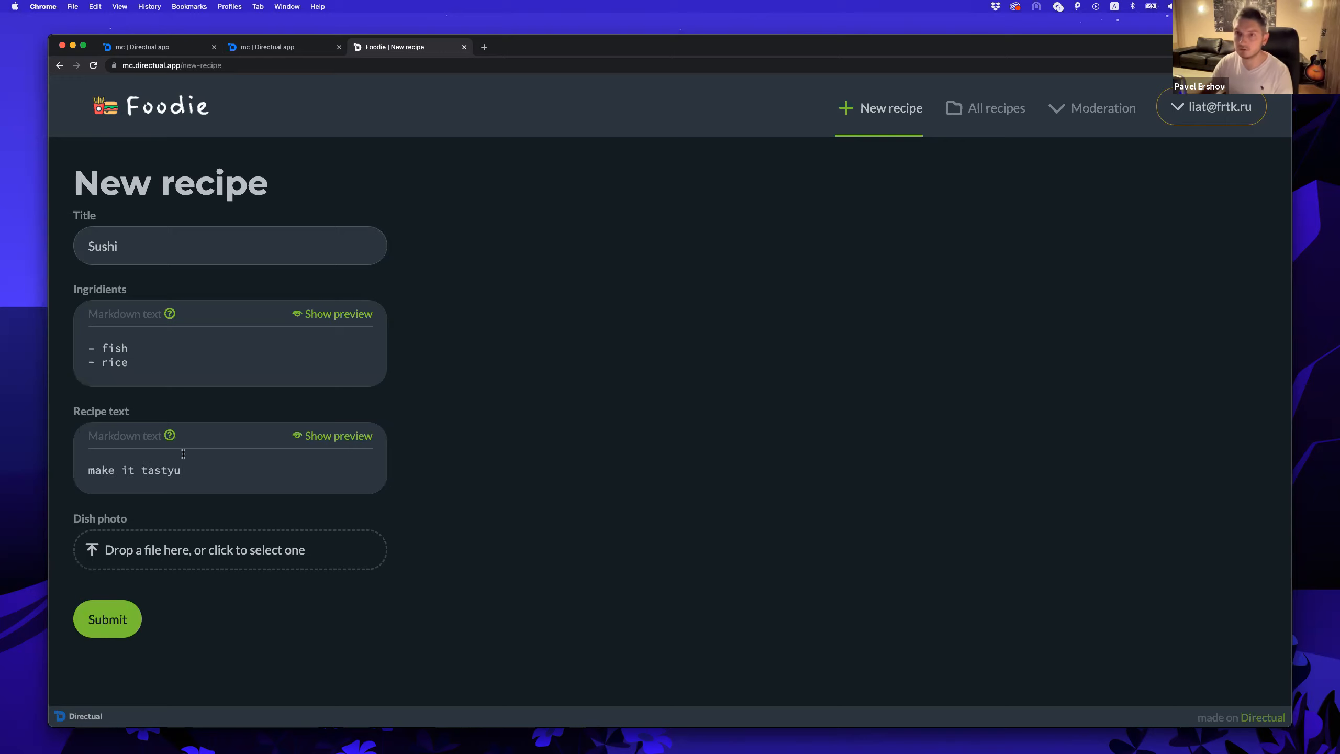
{"action": "type", "text": "u"}
{"action": "key", "text": "BackSpace"}
Upload dish-sushi.jpeg as the dish photo and submit the Sushi recipe.
{"action": "left_click", "coordinate": [182, 556]}
{"action": "left_click", "coordinate": [595, 361]}
{"action": "double_click", "coordinate": [595, 361]}
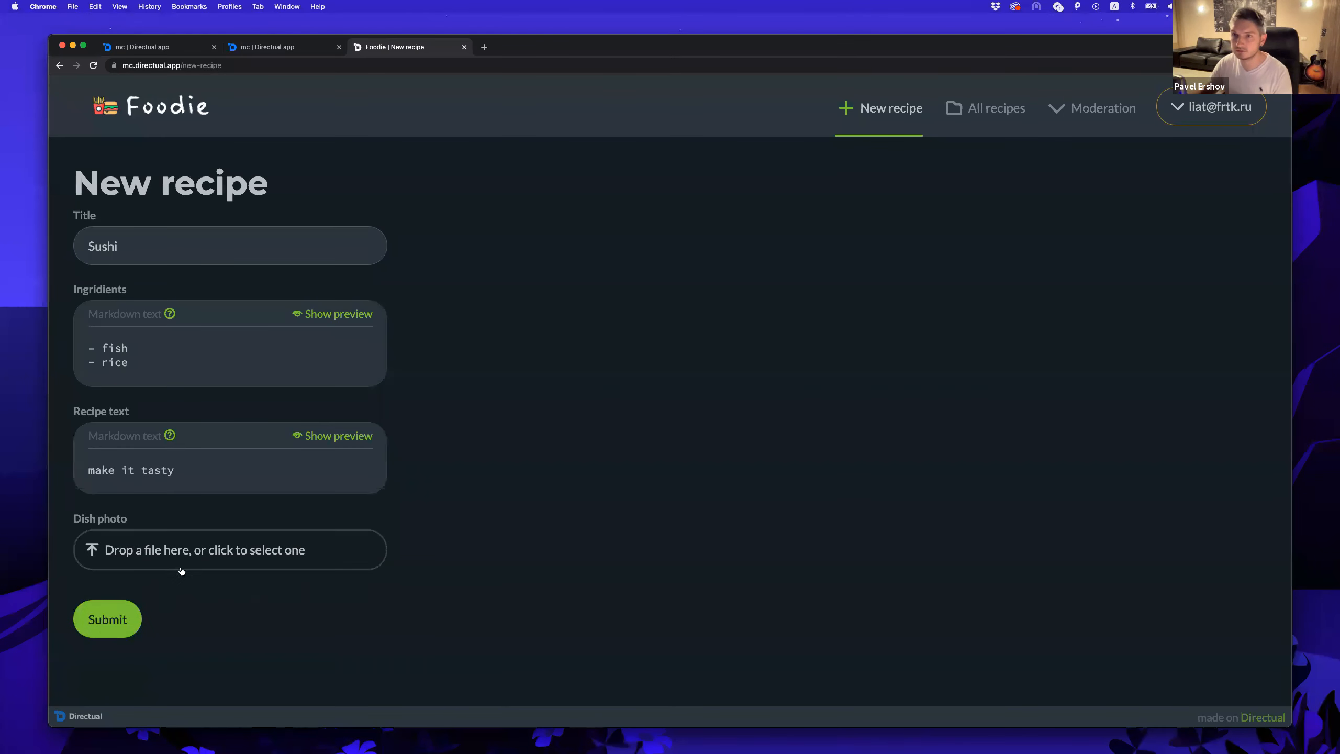
{"action": "left_click", "coordinate": [179, 551]}
{"action": "left_click", "coordinate": [599, 351]}
{"action": "key", "text": "Return"}
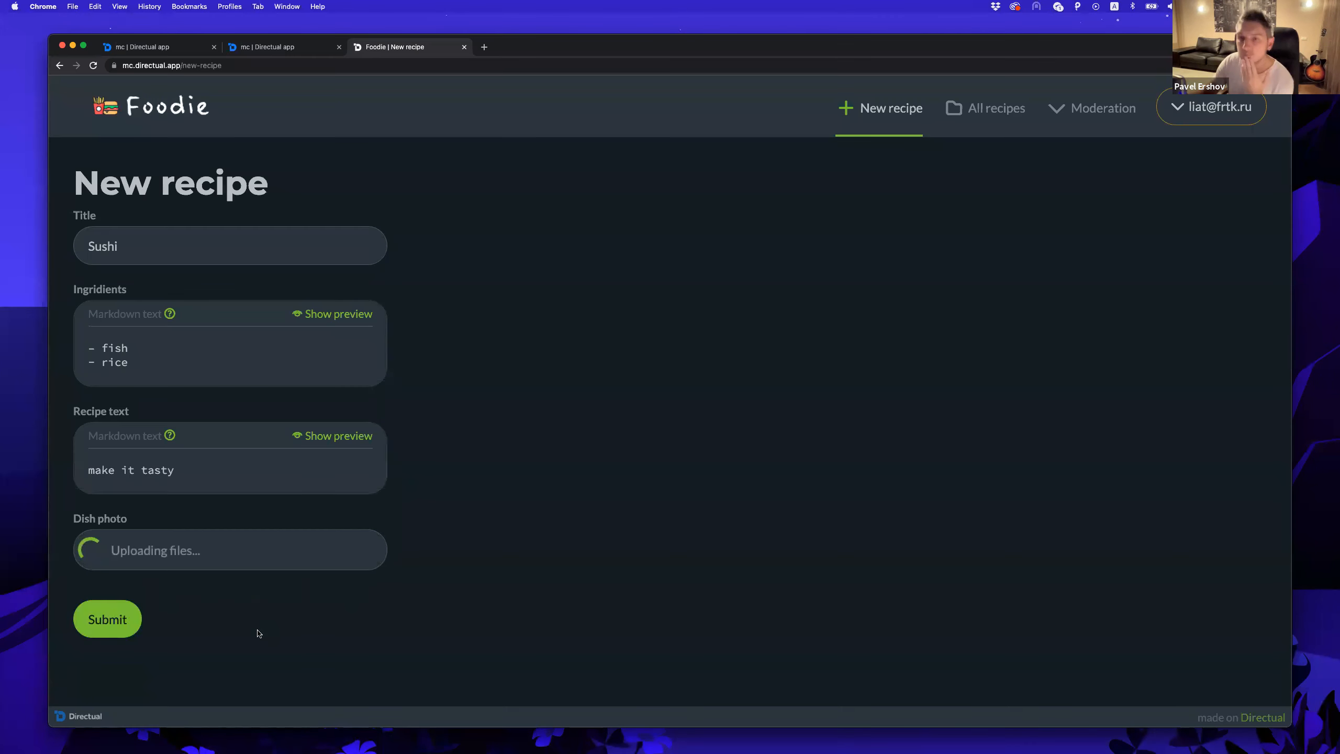
{"action": "left_click", "coordinate": [107, 682]}
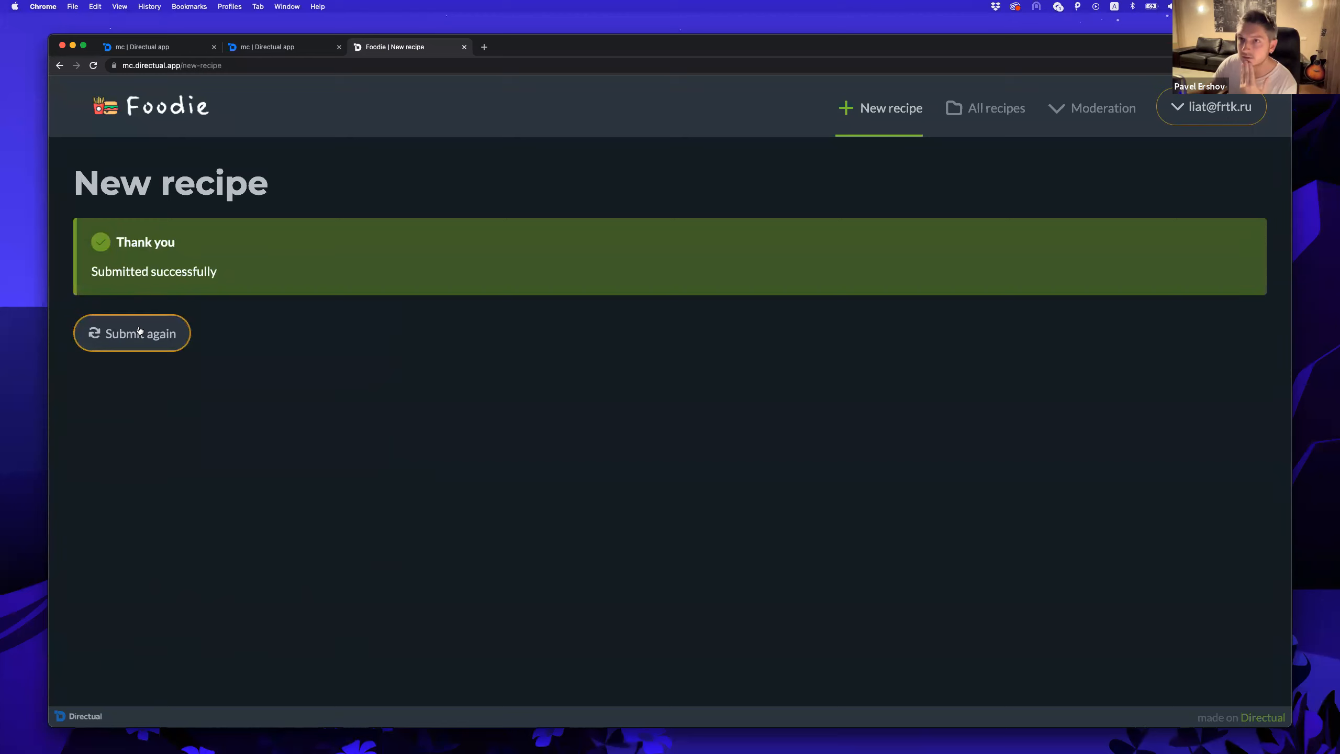
{"action": "left_click", "coordinate": [140, 333]}
Approve the Sushi recipe from the Approving resipes moderation list.
{"action": "mouse_move", "coordinate": [1084, 111]}
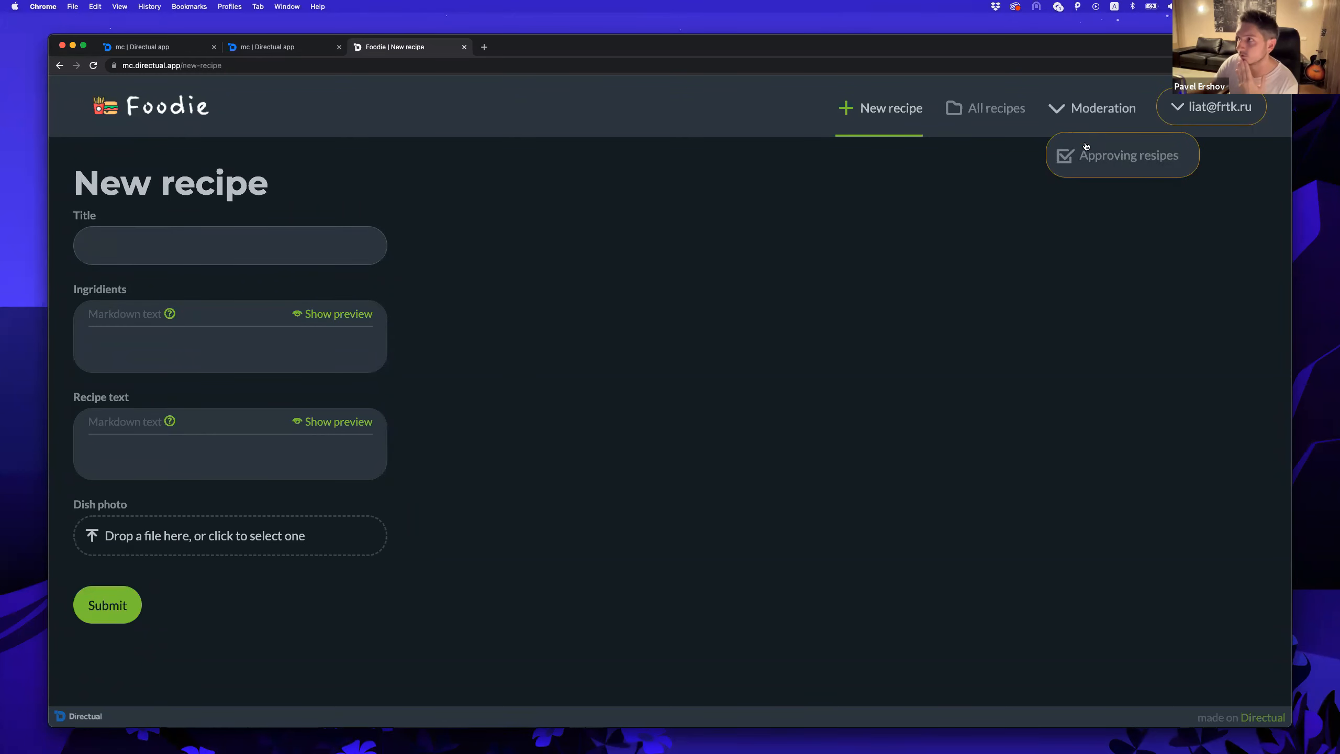
{"action": "left_click", "coordinate": [1087, 151]}
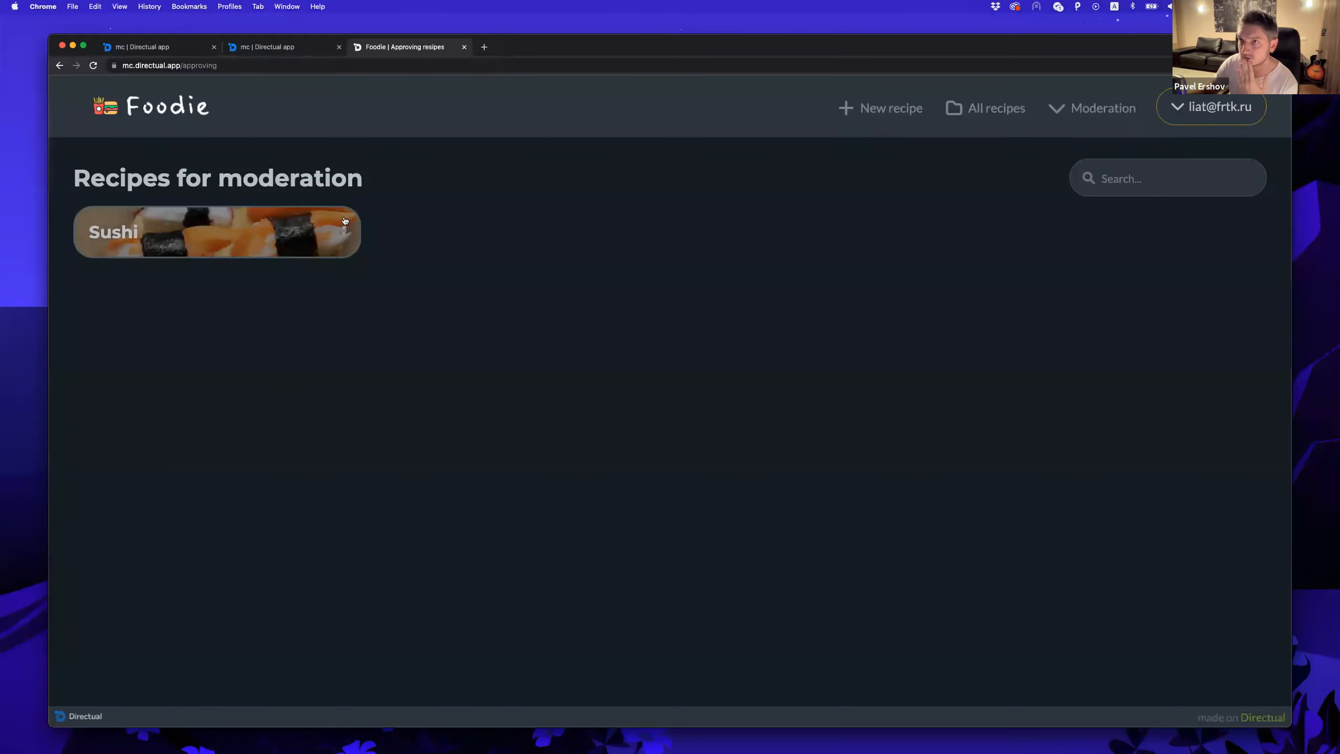
{"action": "left_click", "coordinate": [345, 227]}
{"action": "left_click", "coordinate": [291, 233]}
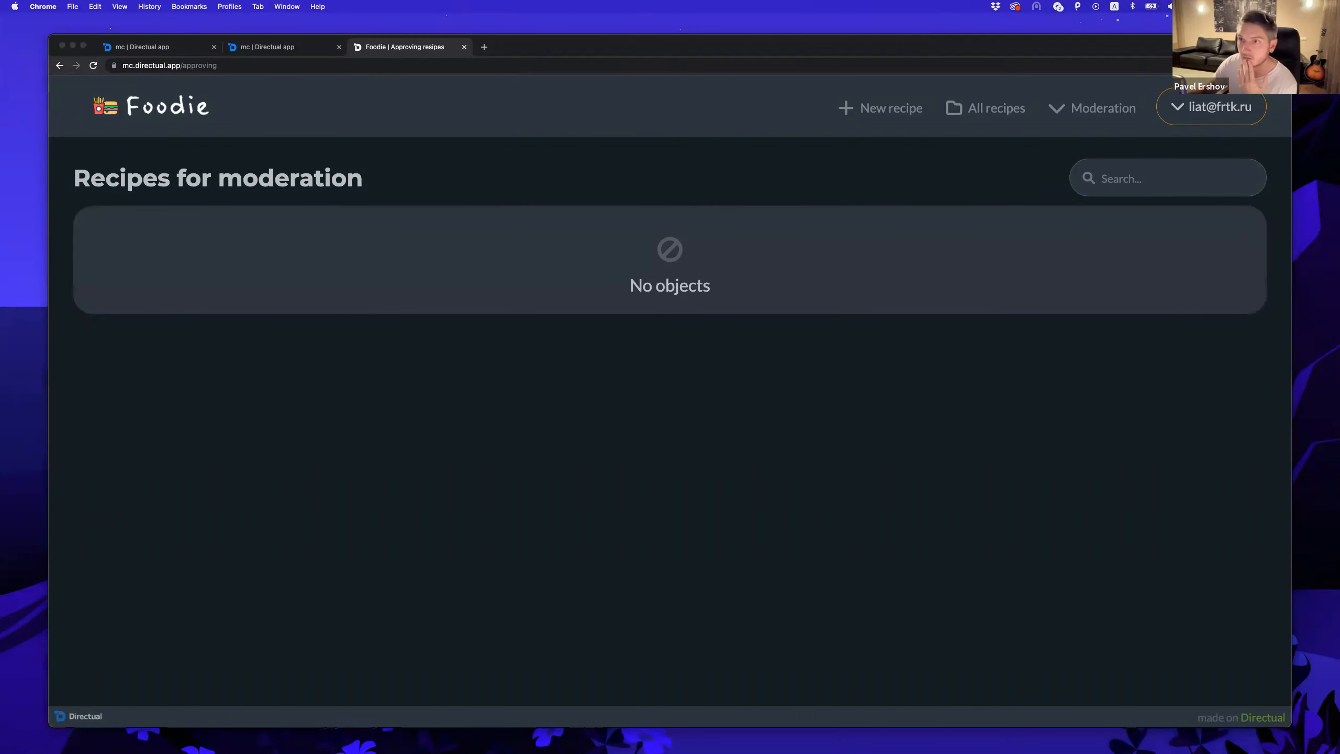
Check the Telegram bot chat for the approval message and sushi photo captioned 'new dish'.
{"action": "key", "text": "super+Tab"}
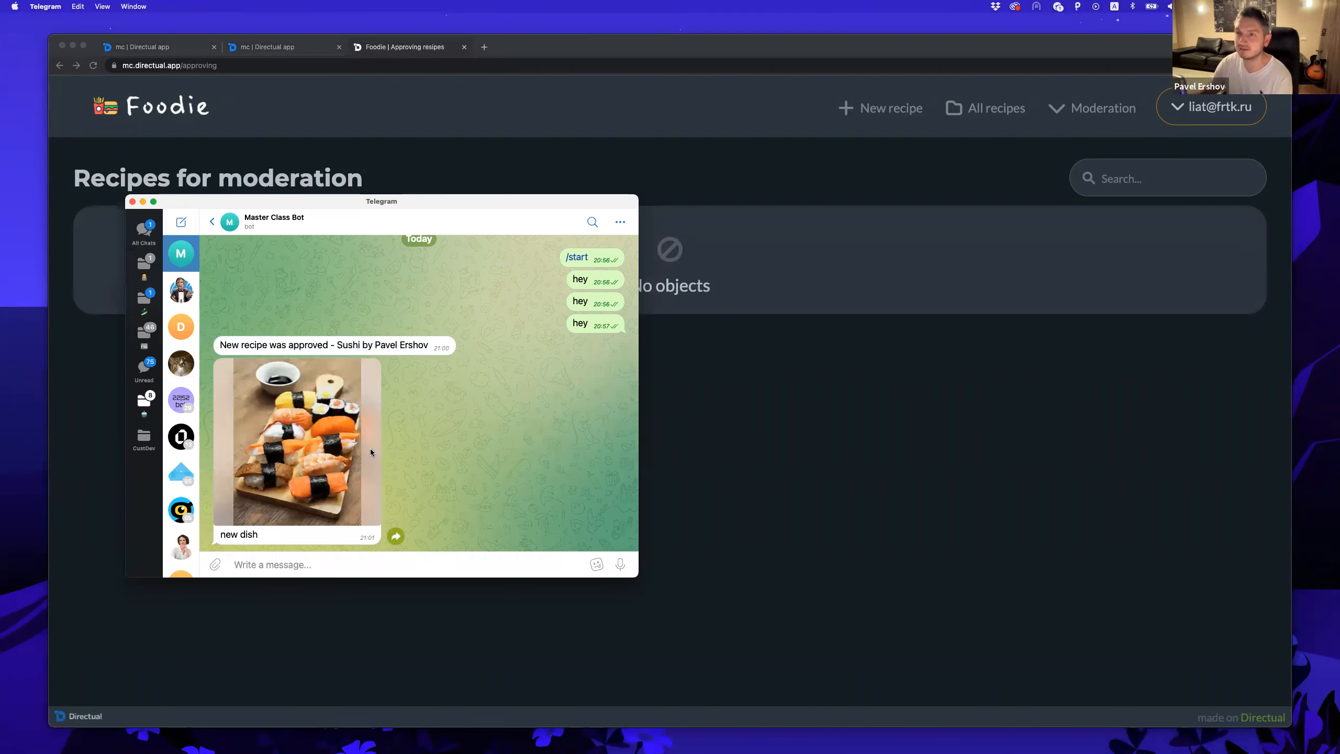
{"action": "left_click_drag", "start_coordinate": [433, 200], "coordinate": [397, 225]}
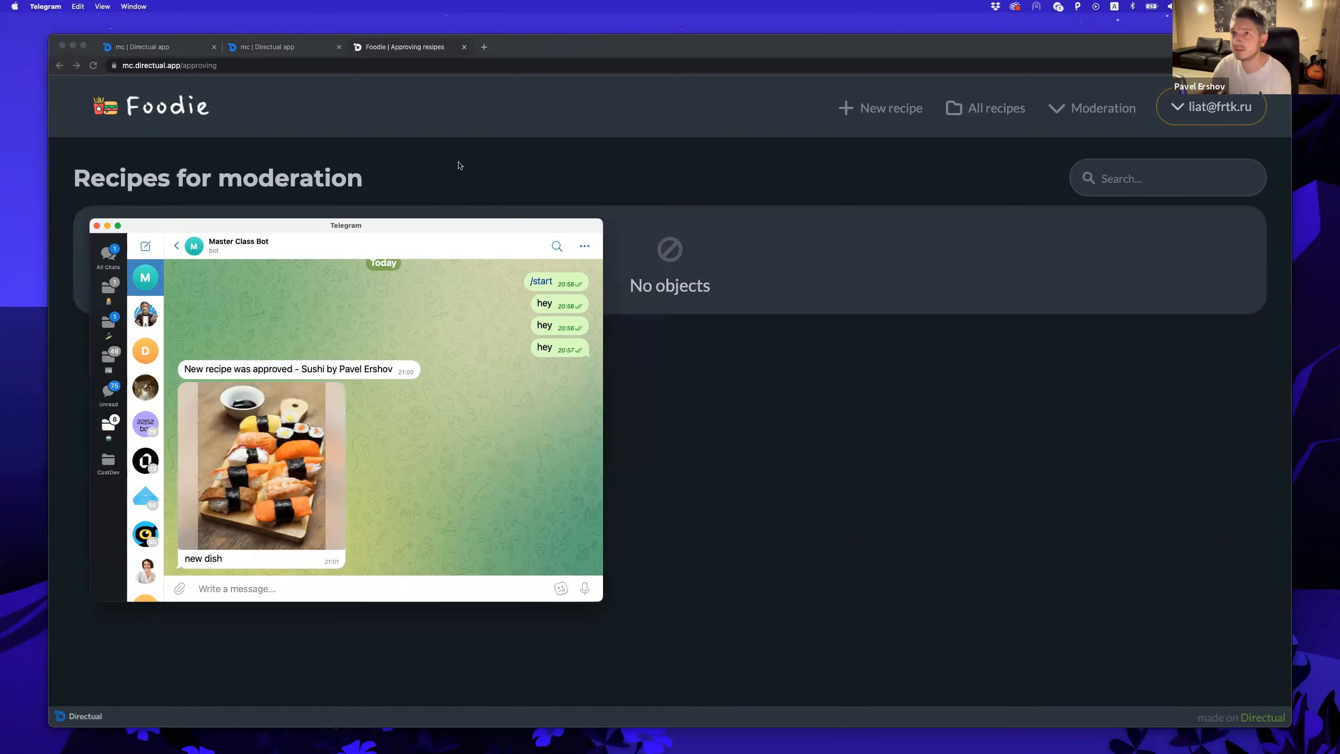
{"action": "left_click", "coordinate": [294, 49]}
Leave the Send approved recipe scenario and go to the Master-Class app dashboard.
{"action": "left_click", "coordinate": [297, 48]}
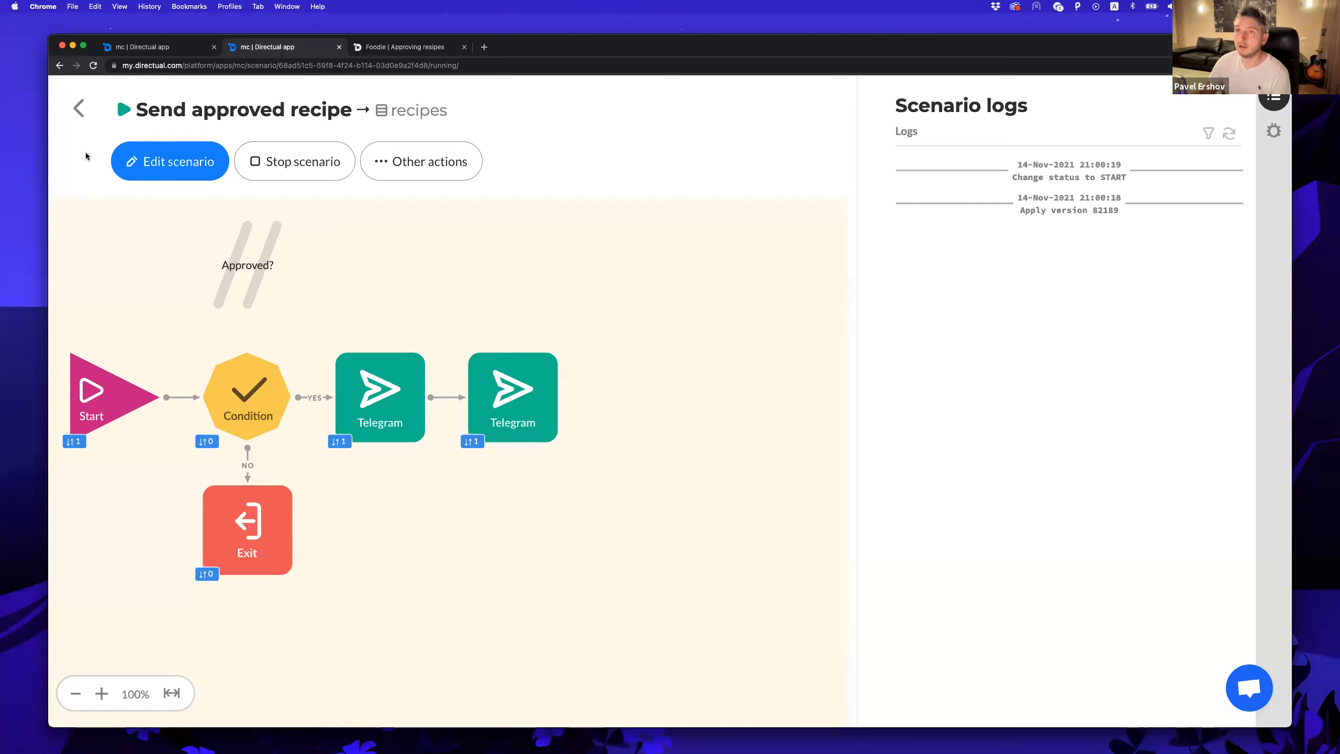
{"action": "left_click", "coordinate": [79, 109]}
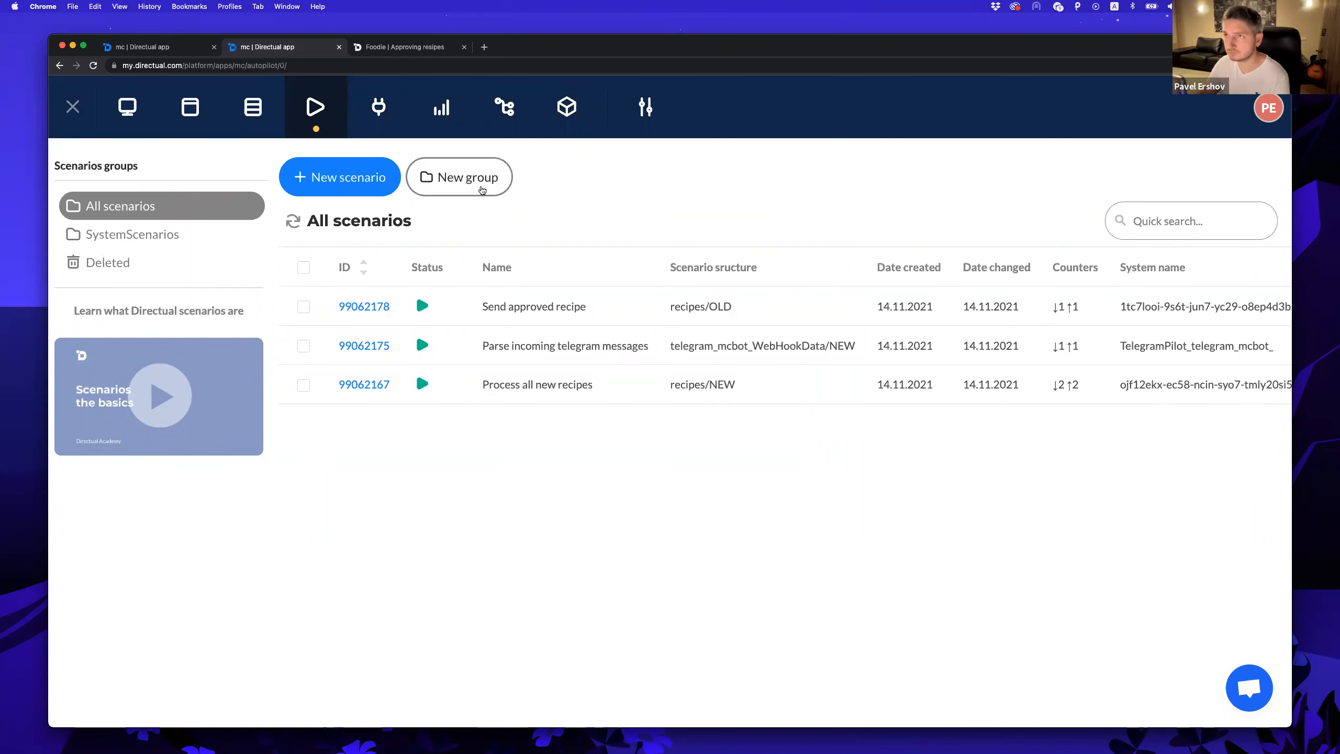
{"action": "left_click", "coordinate": [138, 106]}
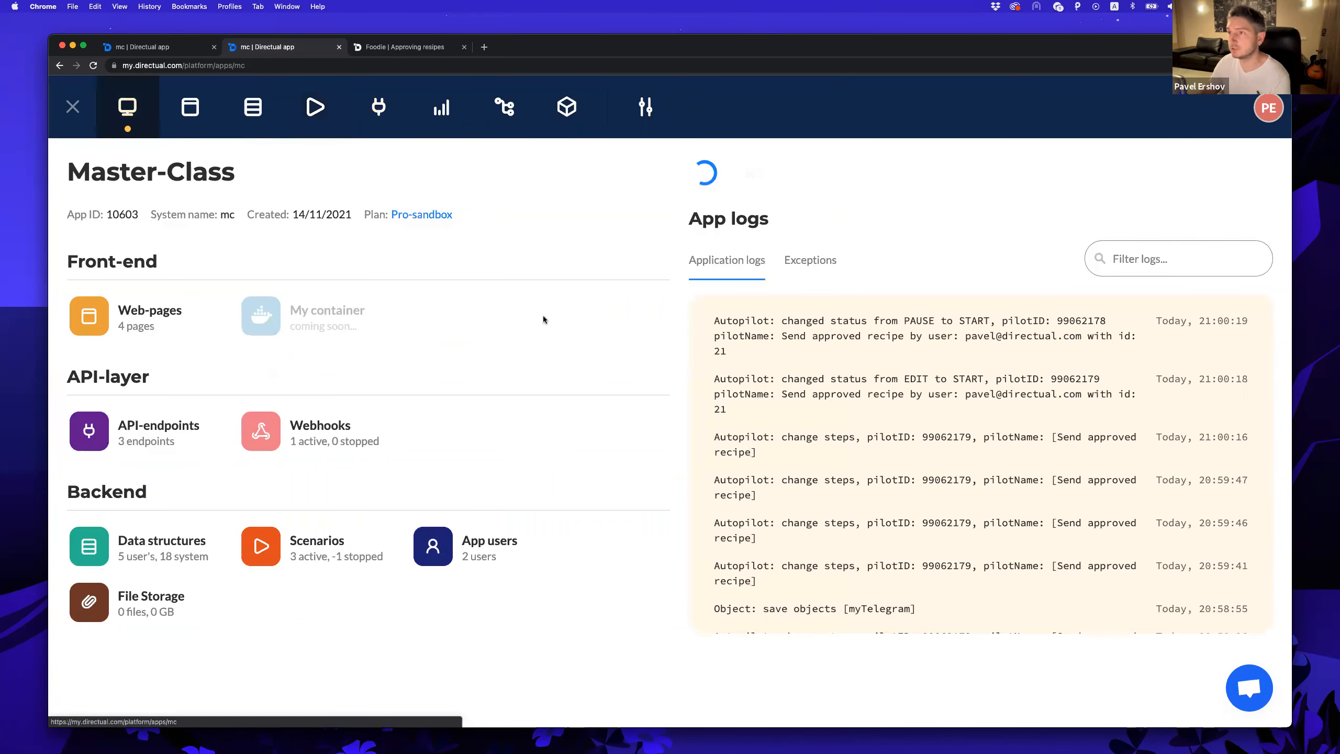
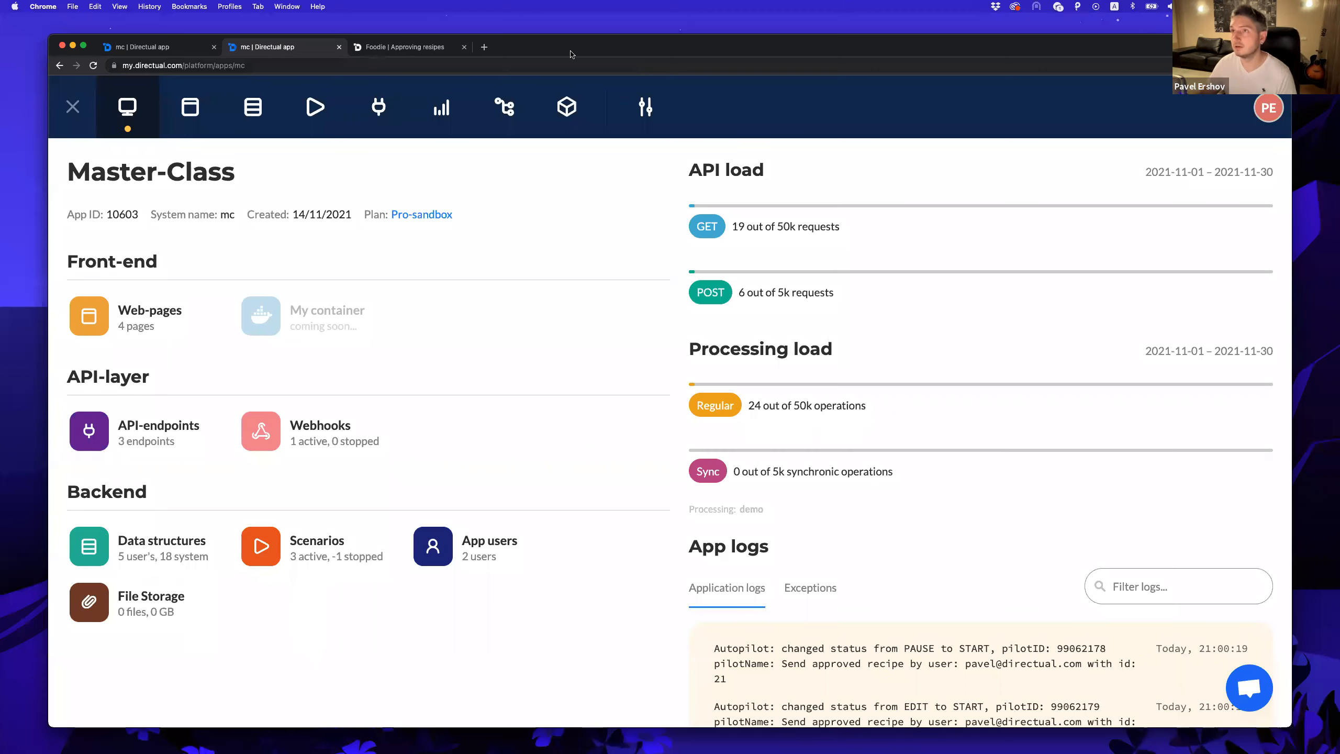
Open a new empty browser tab beside the Master-Class app.
{"action": "left_click", "coordinate": [483, 48]}
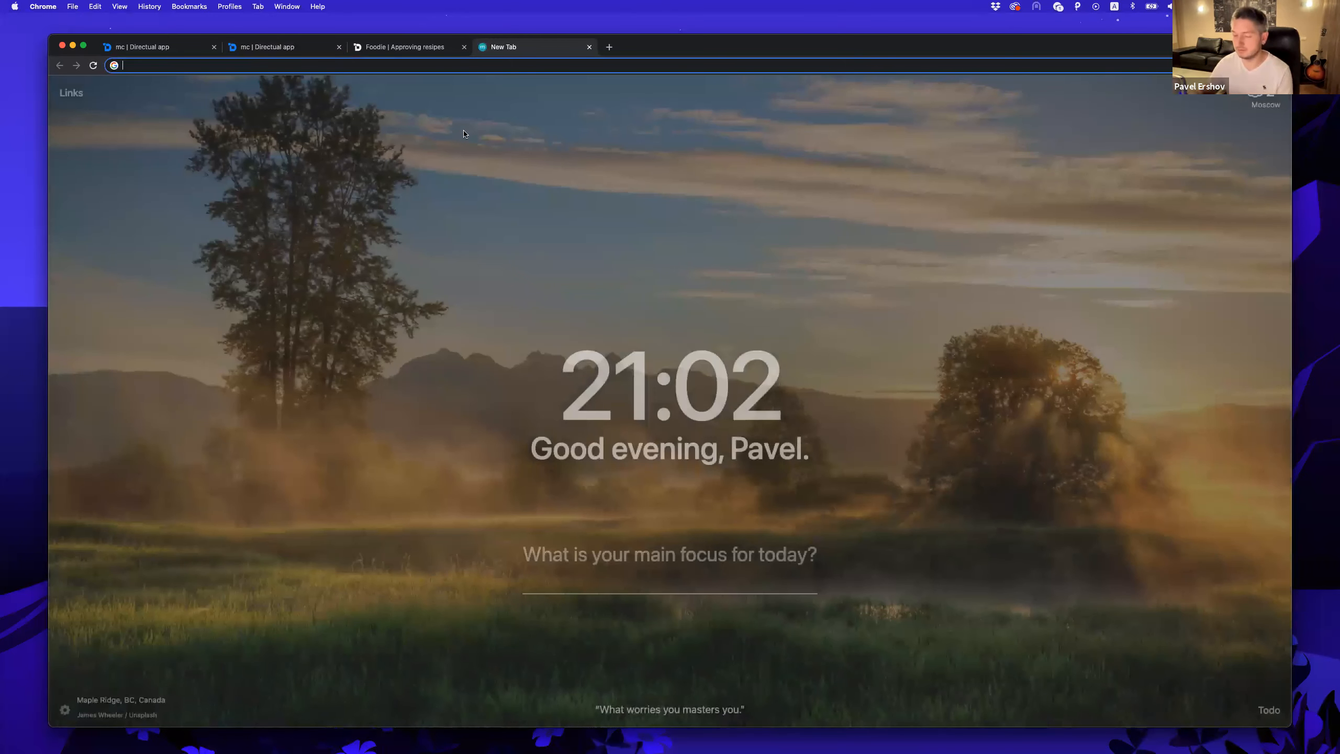
Load the Directual Dev site, view Vote for the Features, then the Public Roadmap.
{"action": "type", "text": "dev"}
{"action": "key", "text": "Return"}
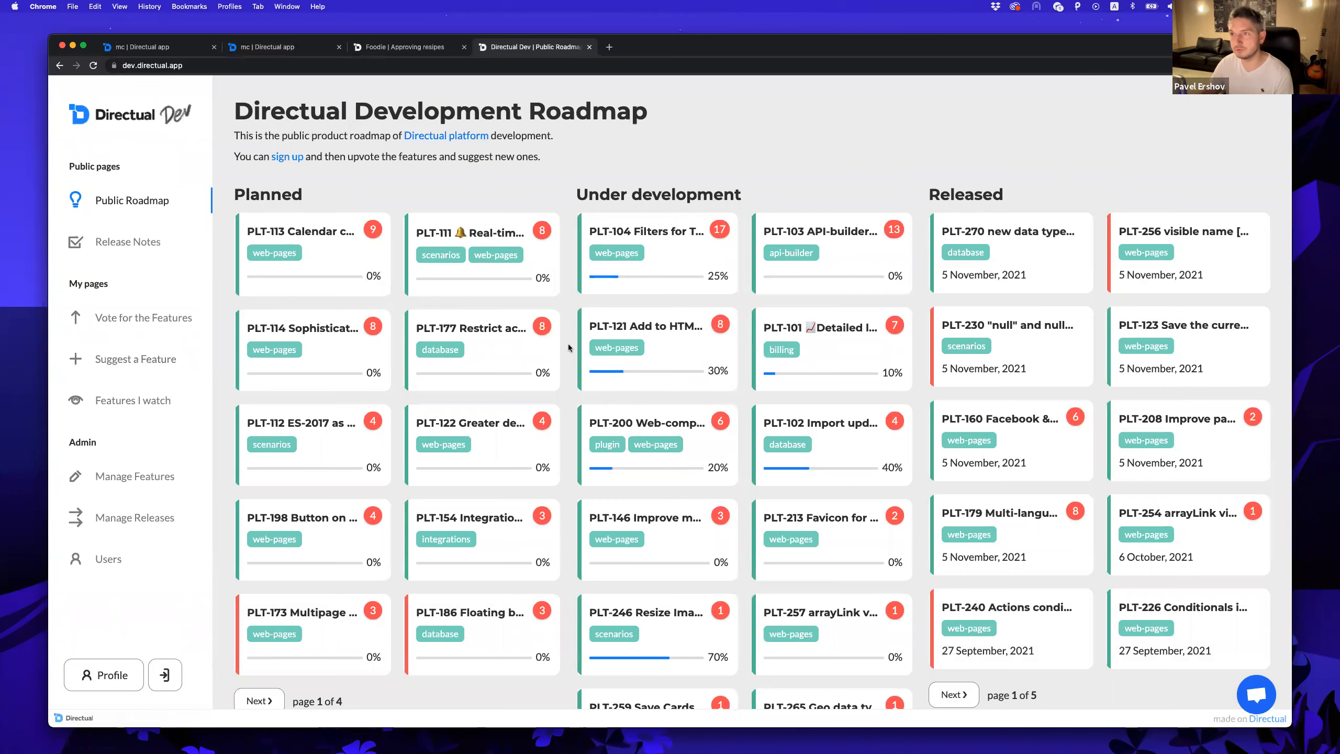
{"action": "left_click", "coordinate": [203, 325]}
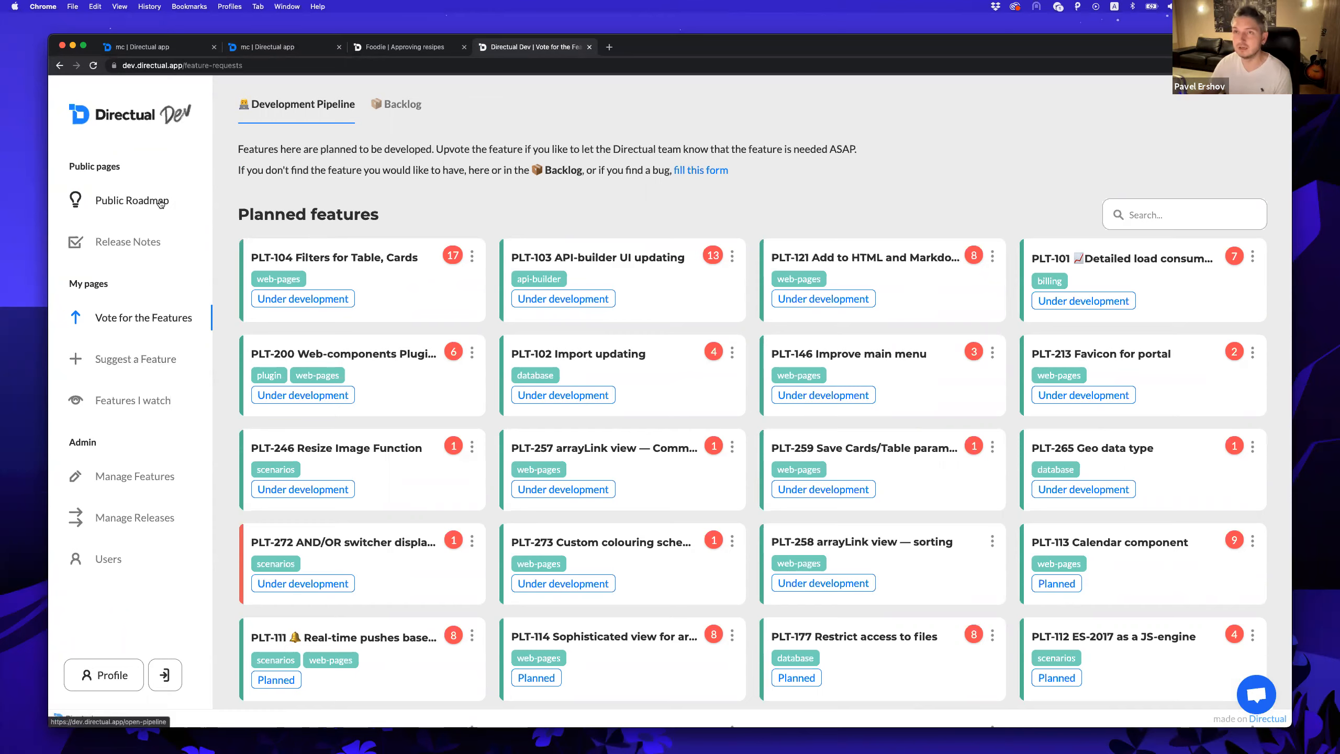
{"action": "left_click", "coordinate": [160, 202]}
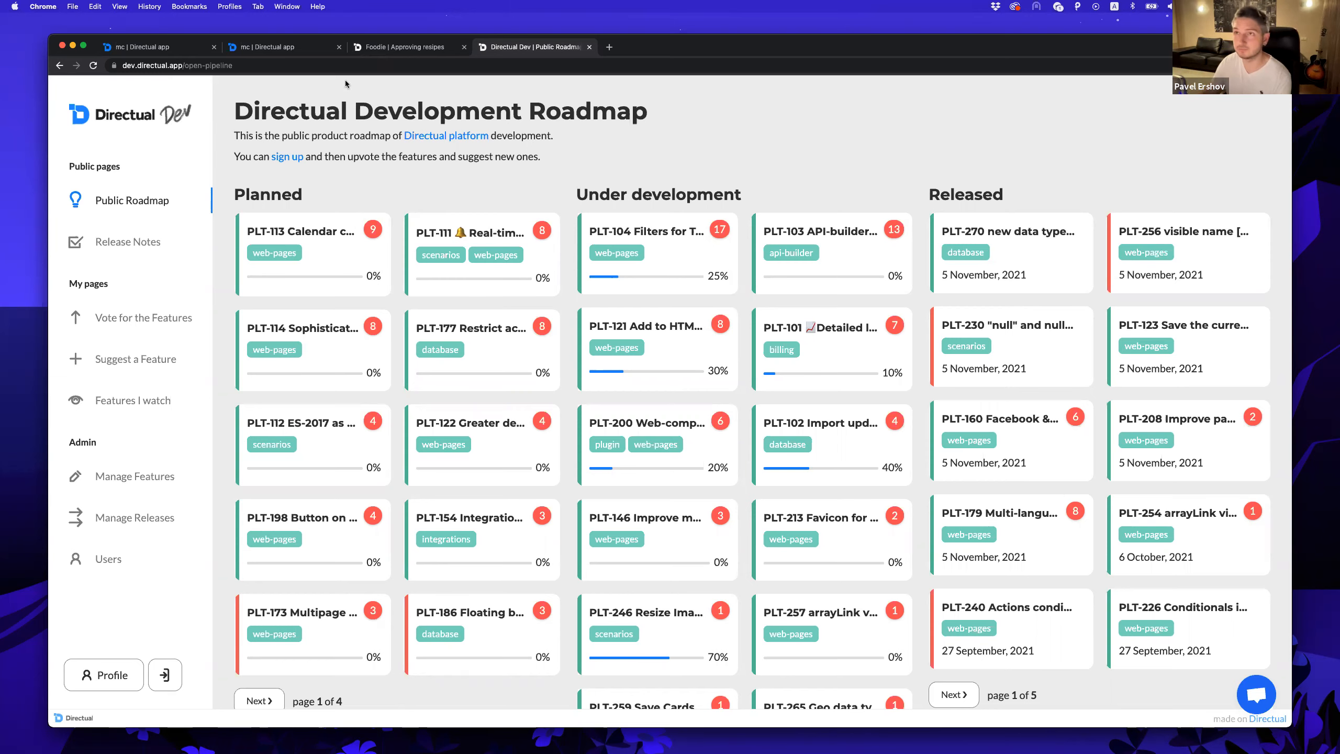
Open the moderateRecipes API endpoint and expand its recipes filter in the visual editor.
{"action": "left_click", "coordinate": [287, 50]}
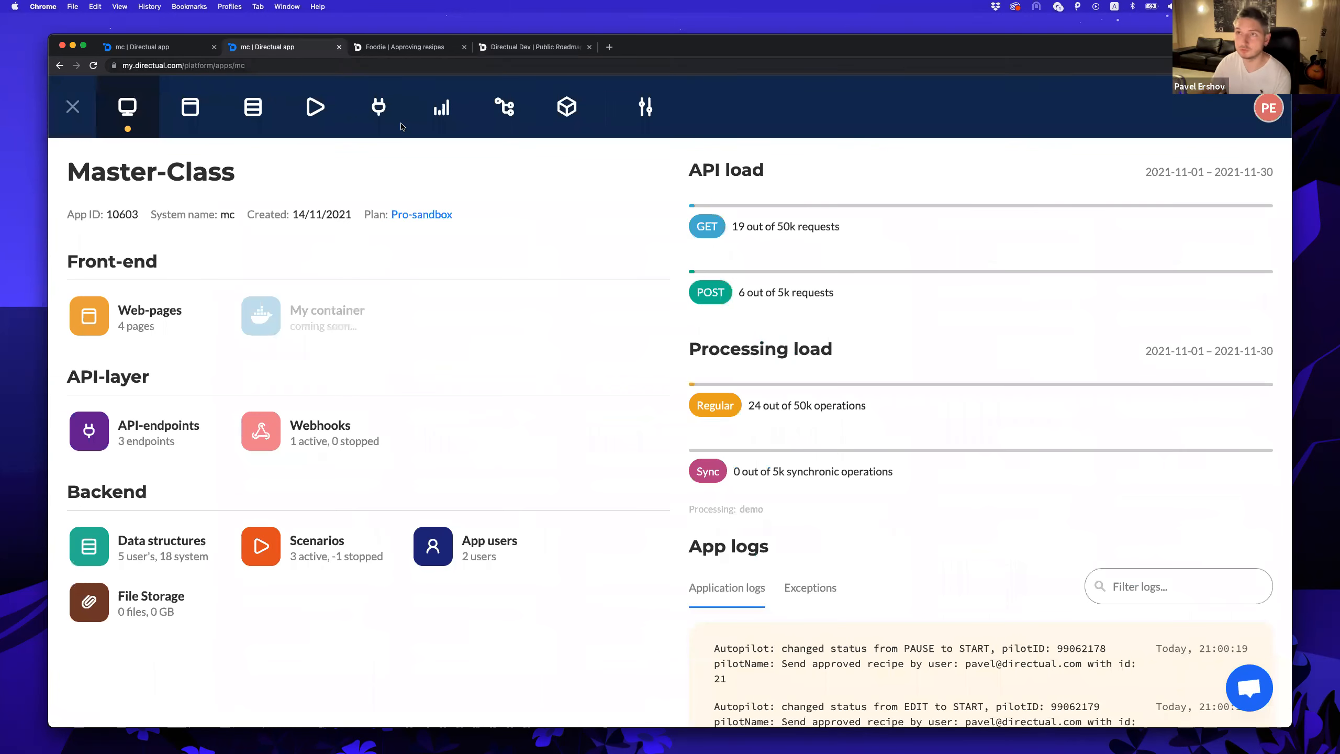
{"action": "left_click", "coordinate": [378, 108]}
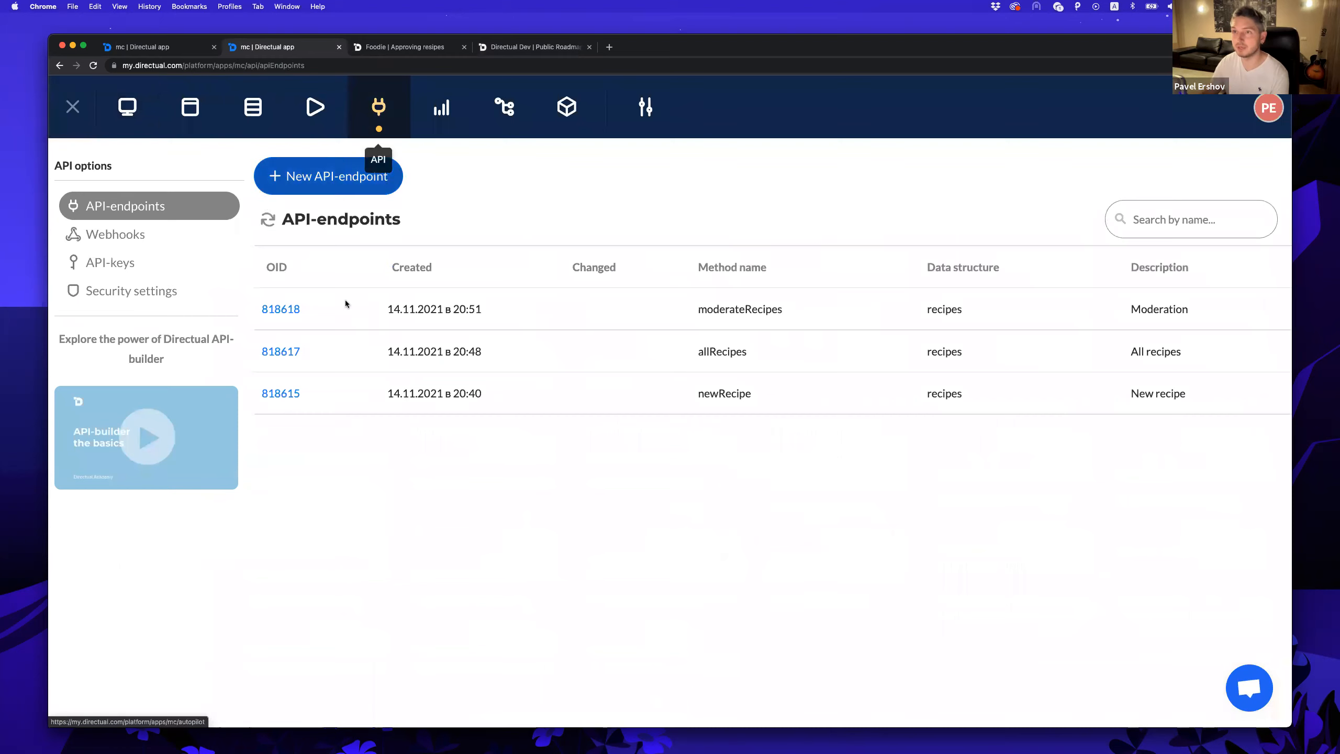
{"action": "left_click", "coordinate": [280, 309]}
{"action": "scroll", "coordinate": [347, 339], "scroll_direction": "down", "scroll_amount": 15}
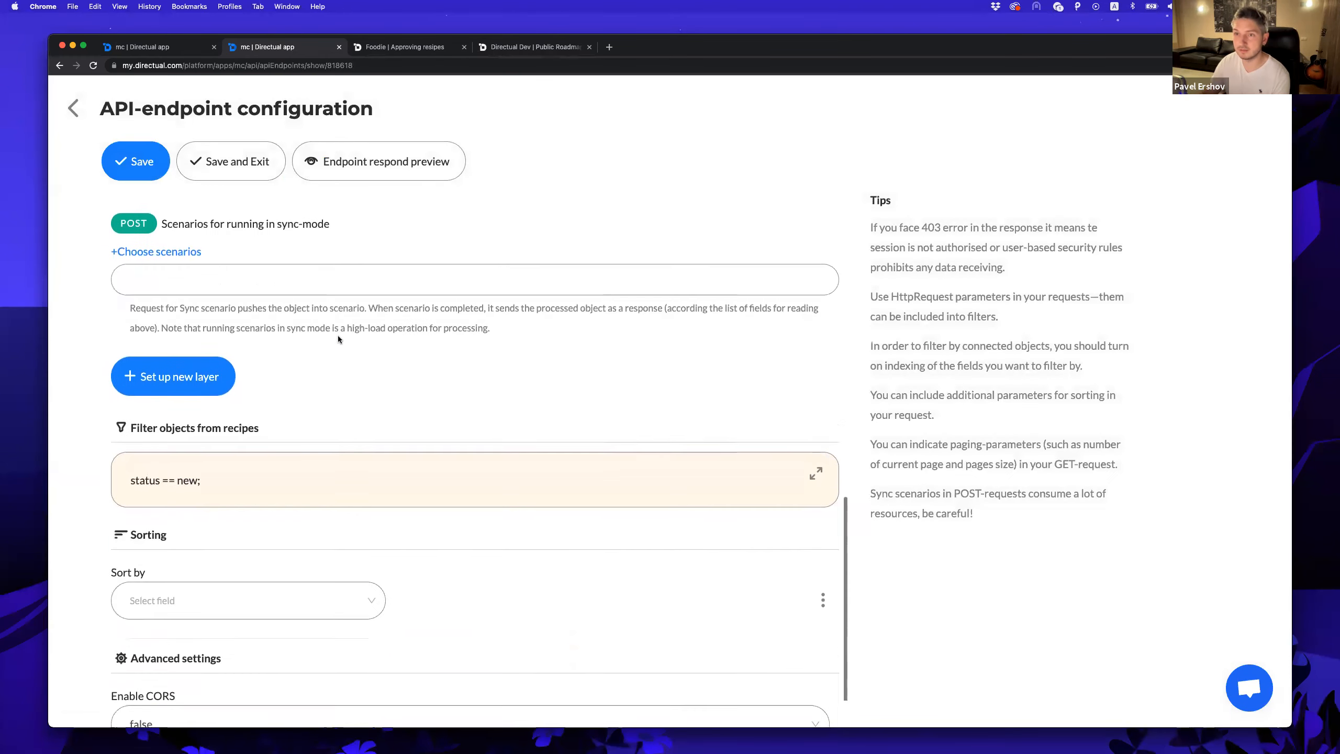
{"action": "left_click", "coordinate": [813, 419]}
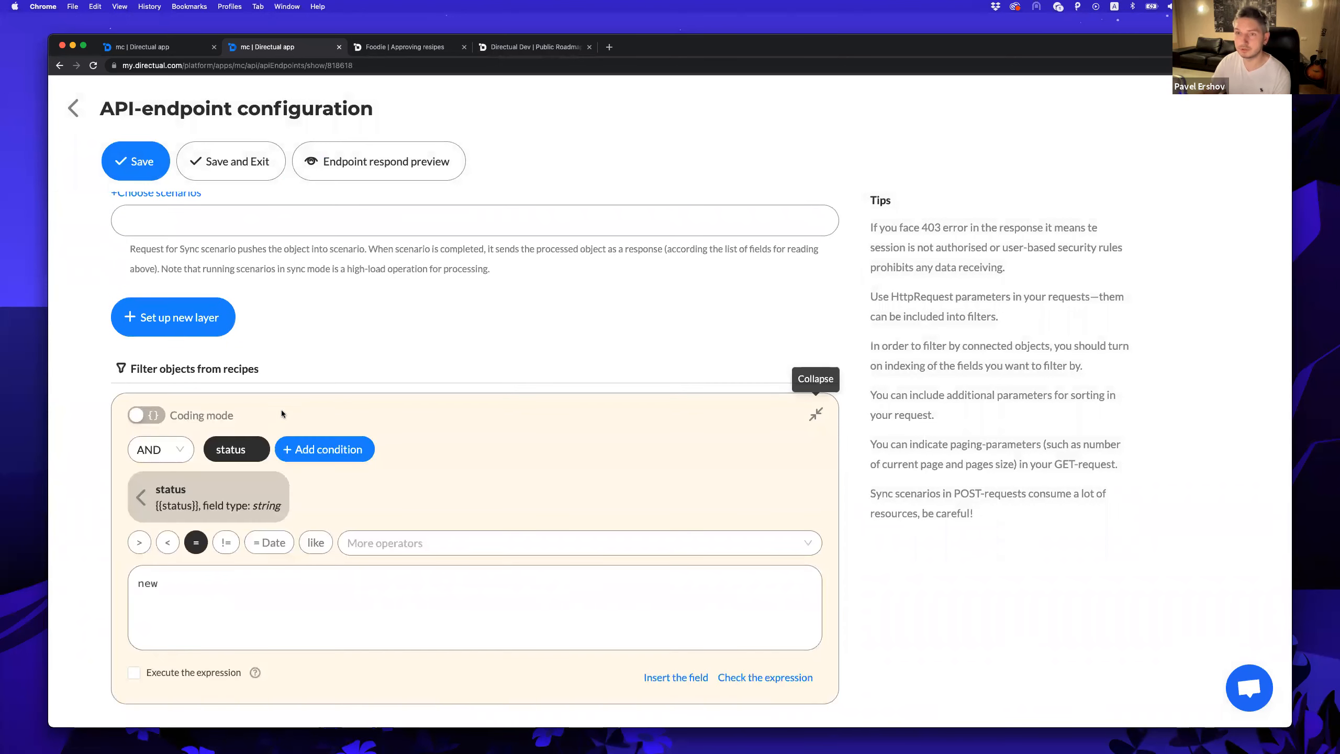
{"action": "scroll", "coordinate": [289, 405], "scroll_direction": "down", "scroll_amount": 3}
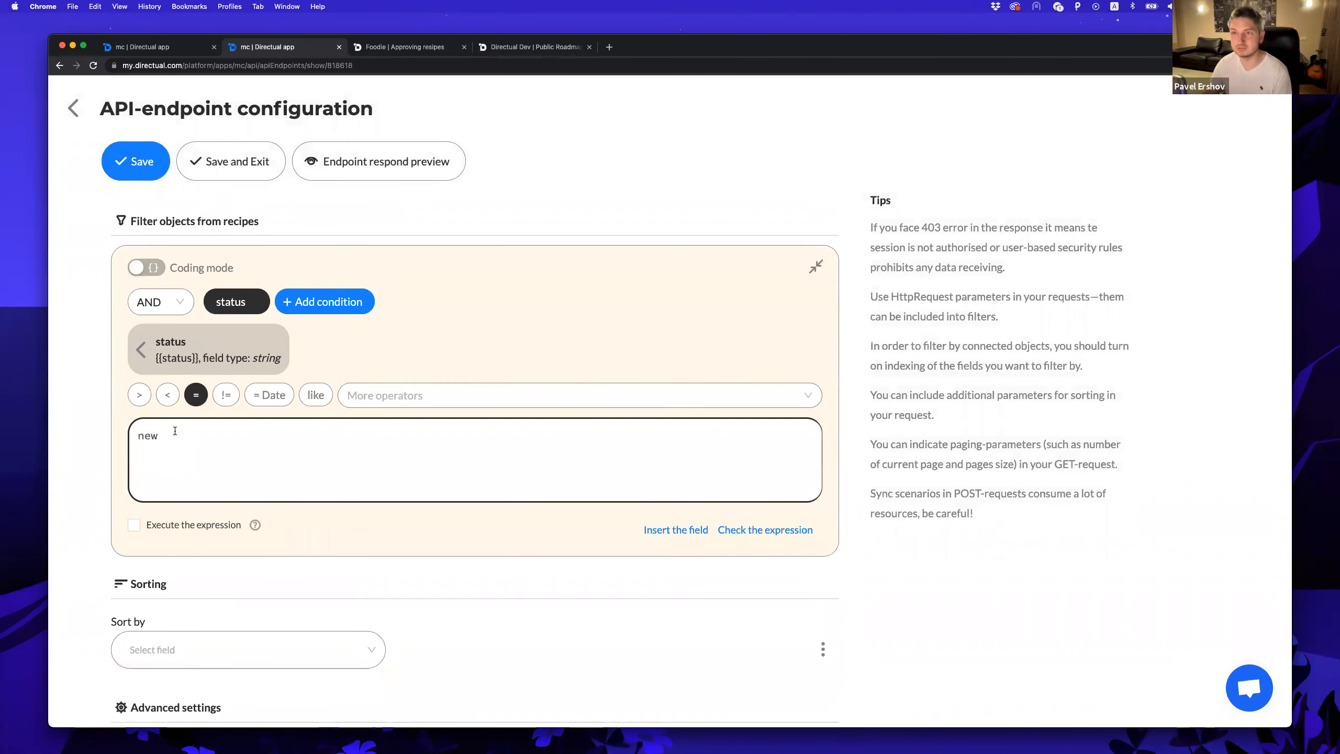
Replace the filter value 'new' with the WebUser phone field, then return to the endpoints list.
{"action": "left_click_drag", "start_coordinate": [165, 435], "coordinate": [111, 434]}
{"action": "key", "text": "BackSpace"}
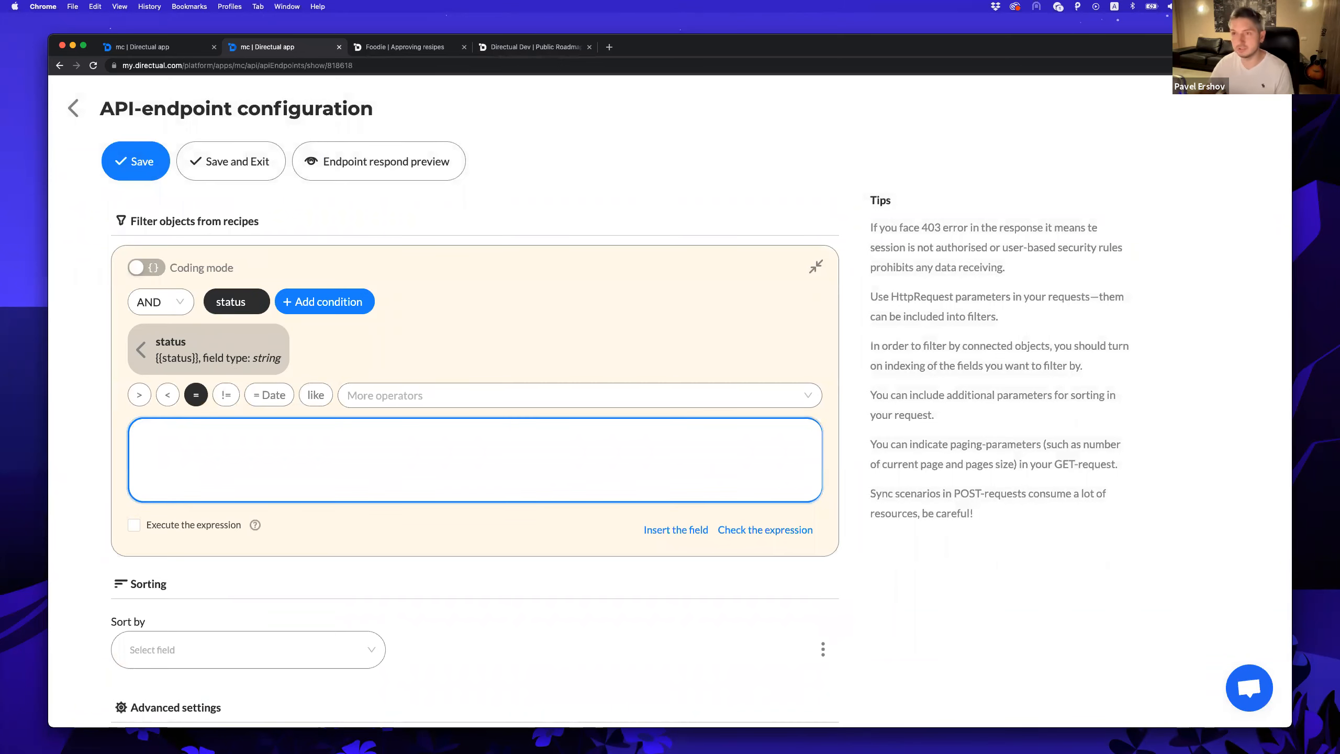
{"action": "left_click", "coordinate": [678, 530]}
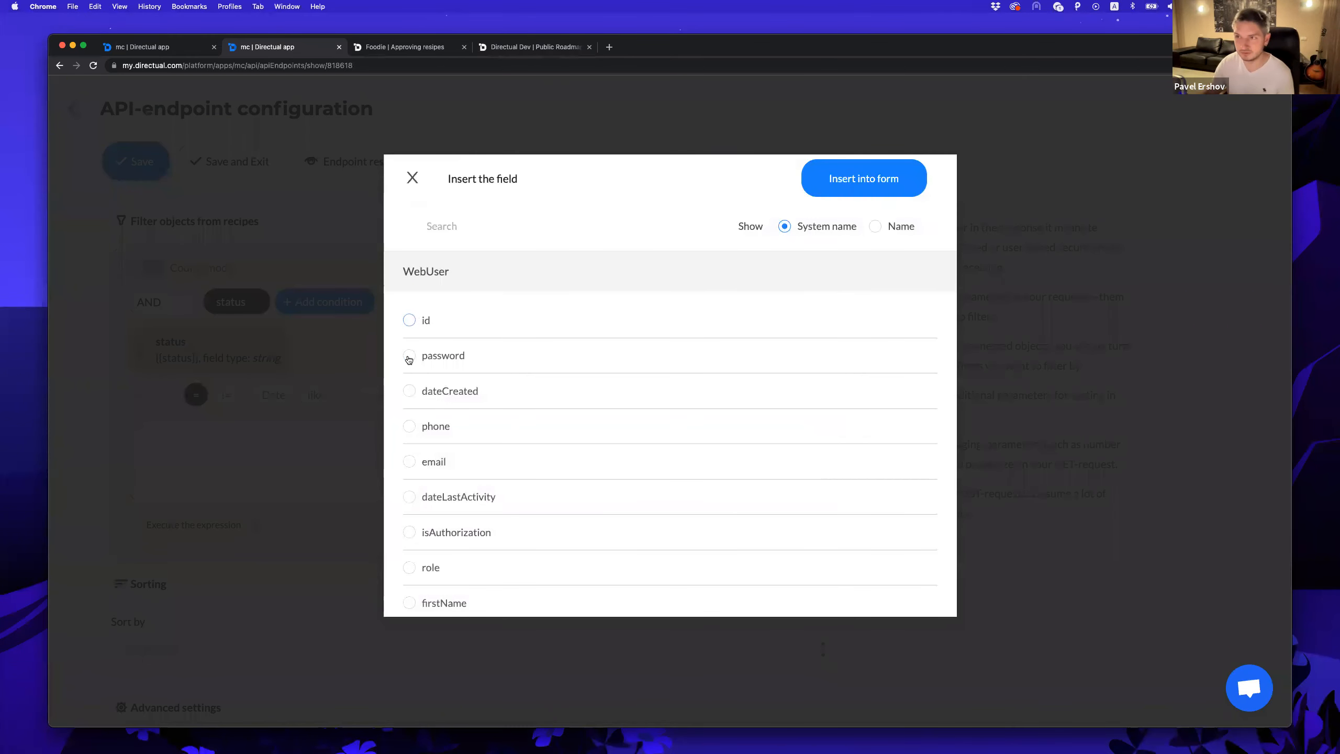
{"action": "left_click", "coordinate": [409, 426]}
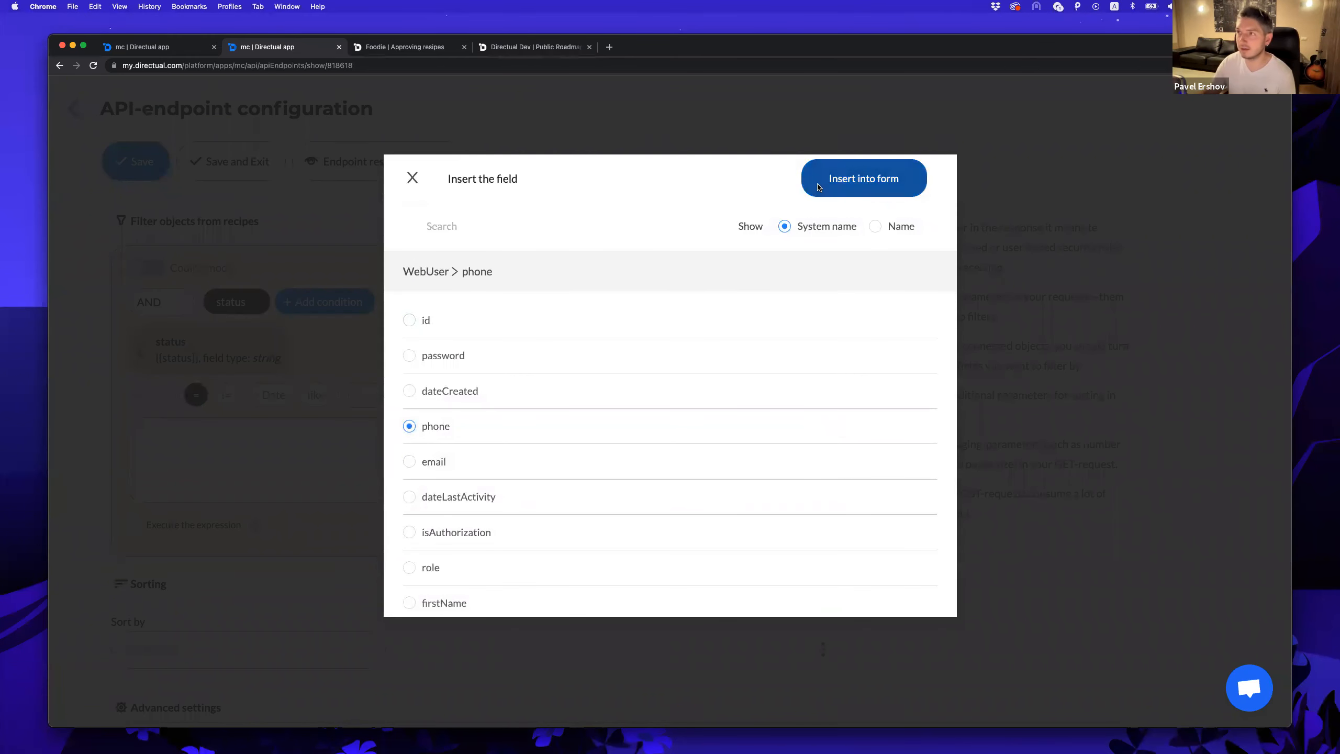
{"action": "left_click", "coordinate": [864, 179]}
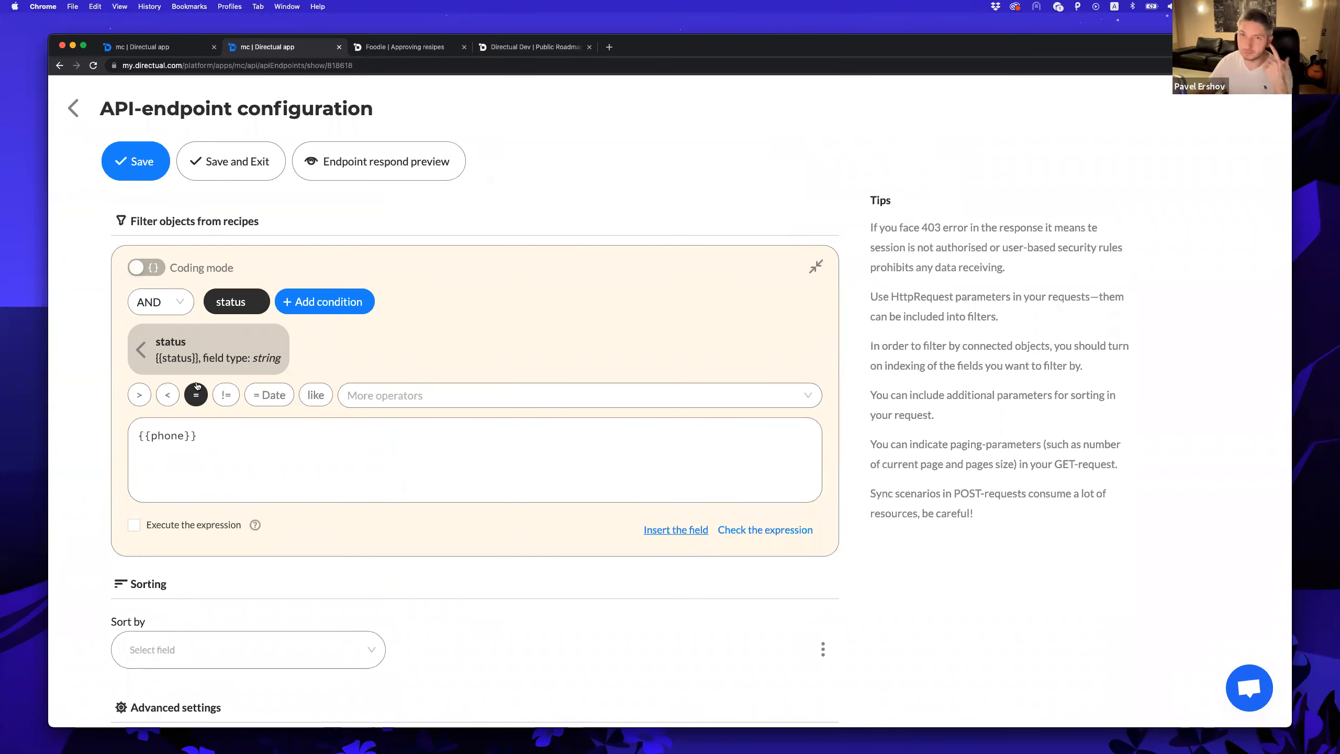
{"action": "left_click", "coordinate": [73, 108]}
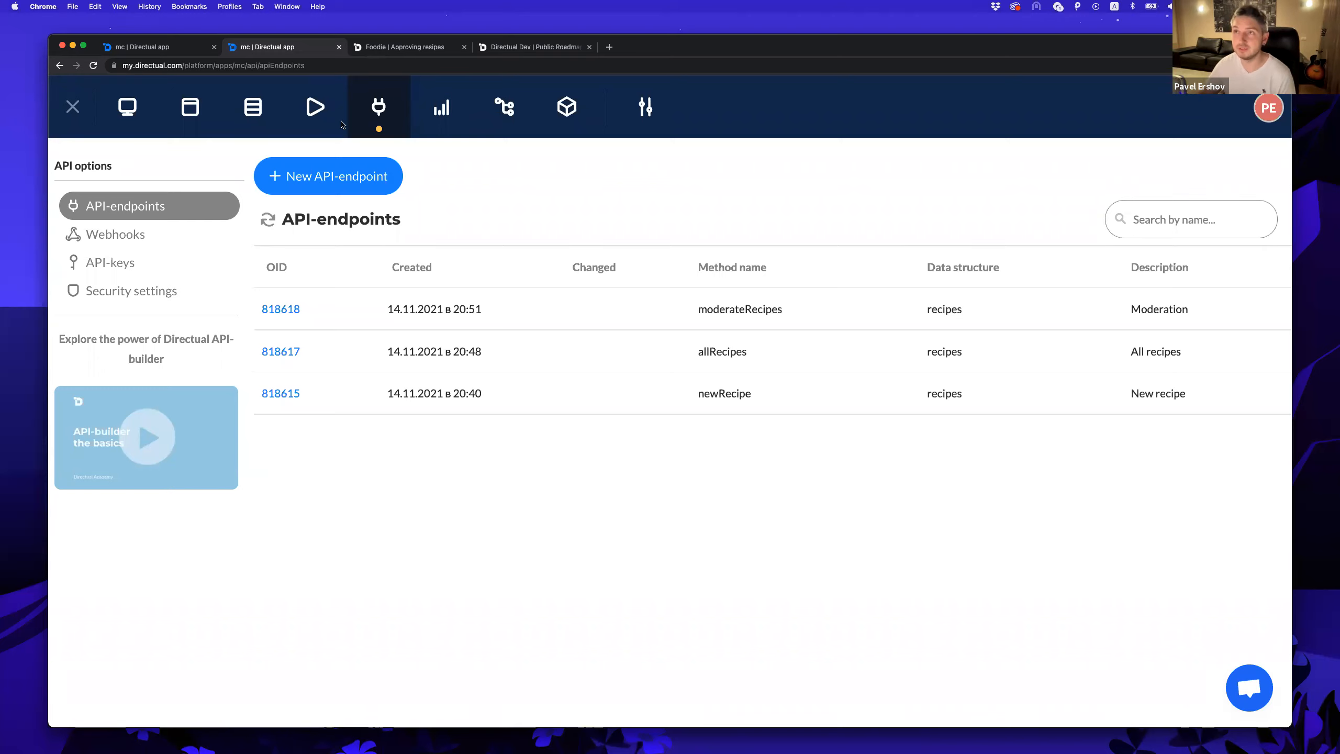
Open the Send approved recipe scenario in editing mode.
{"action": "left_click", "coordinate": [315, 112]}
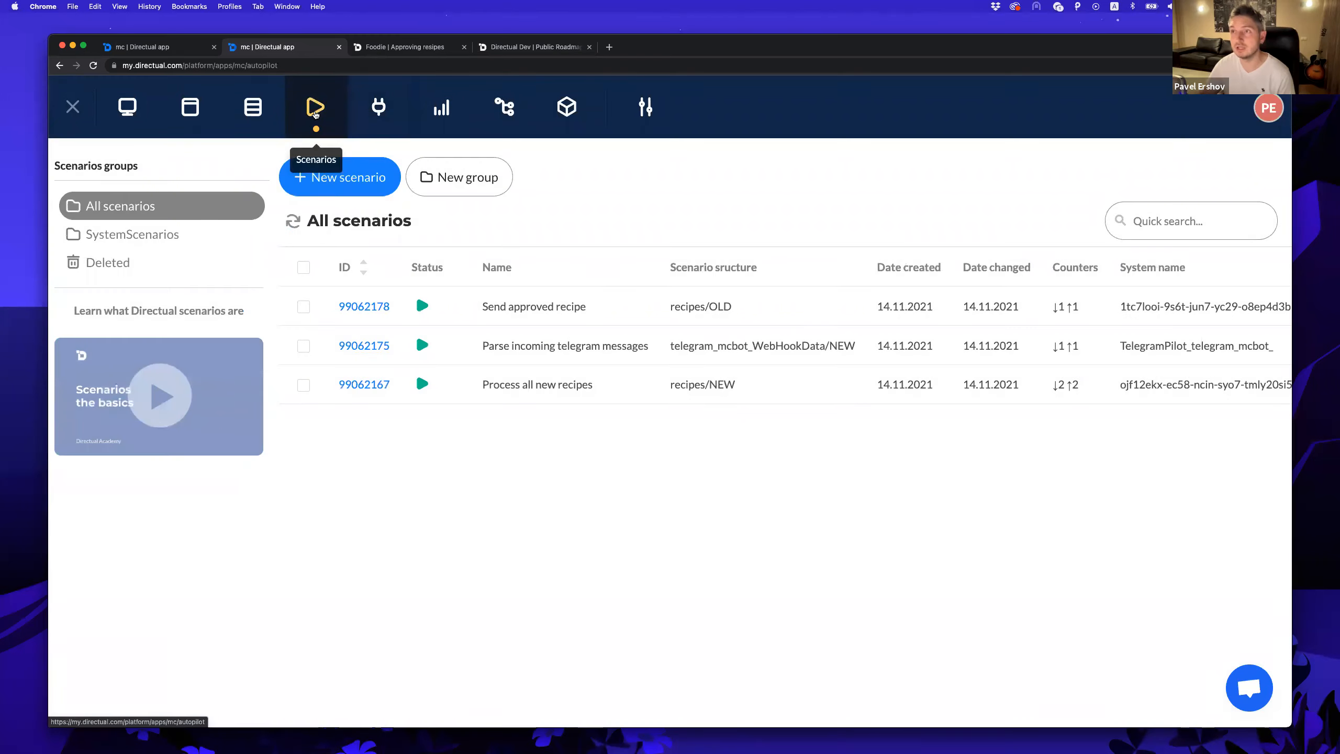
{"action": "left_click", "coordinate": [372, 309]}
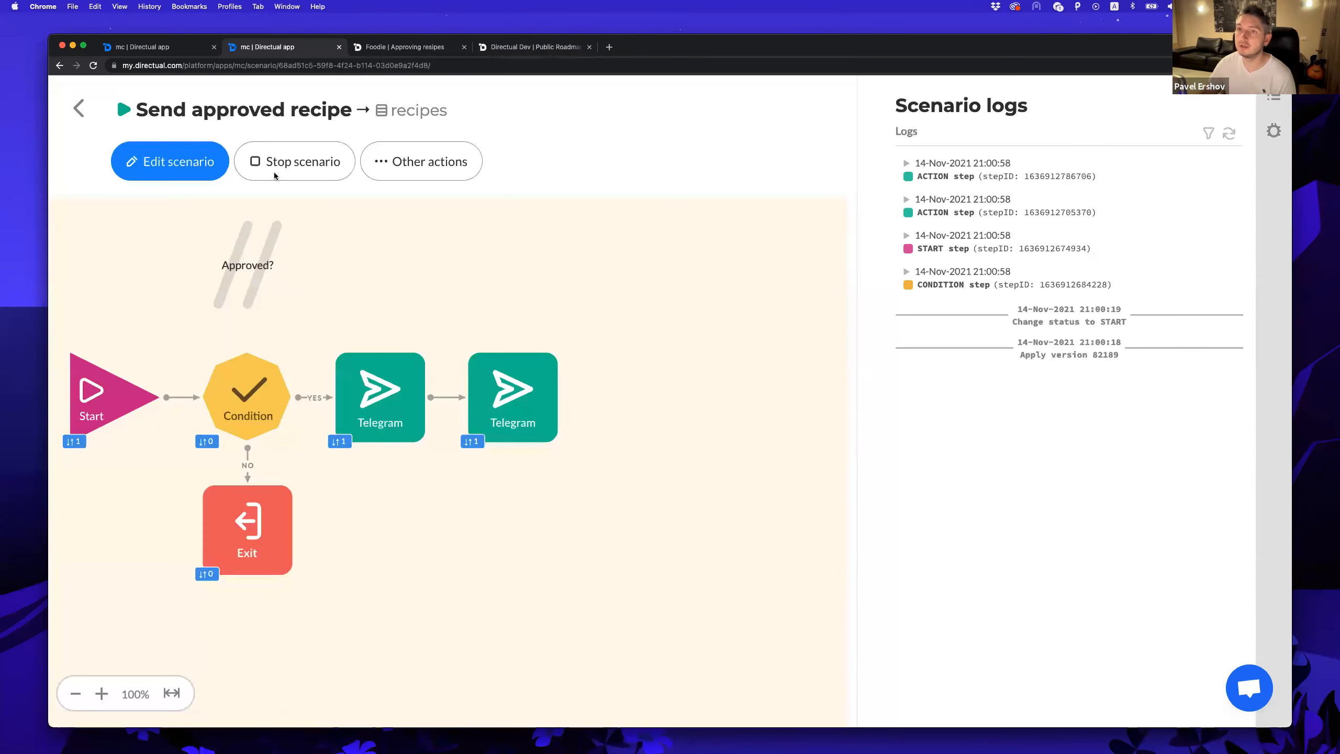
{"action": "left_click", "coordinate": [187, 161]}
{"action": "scroll", "coordinate": [999, 454], "scroll_direction": "down", "scroll_amount": 1}
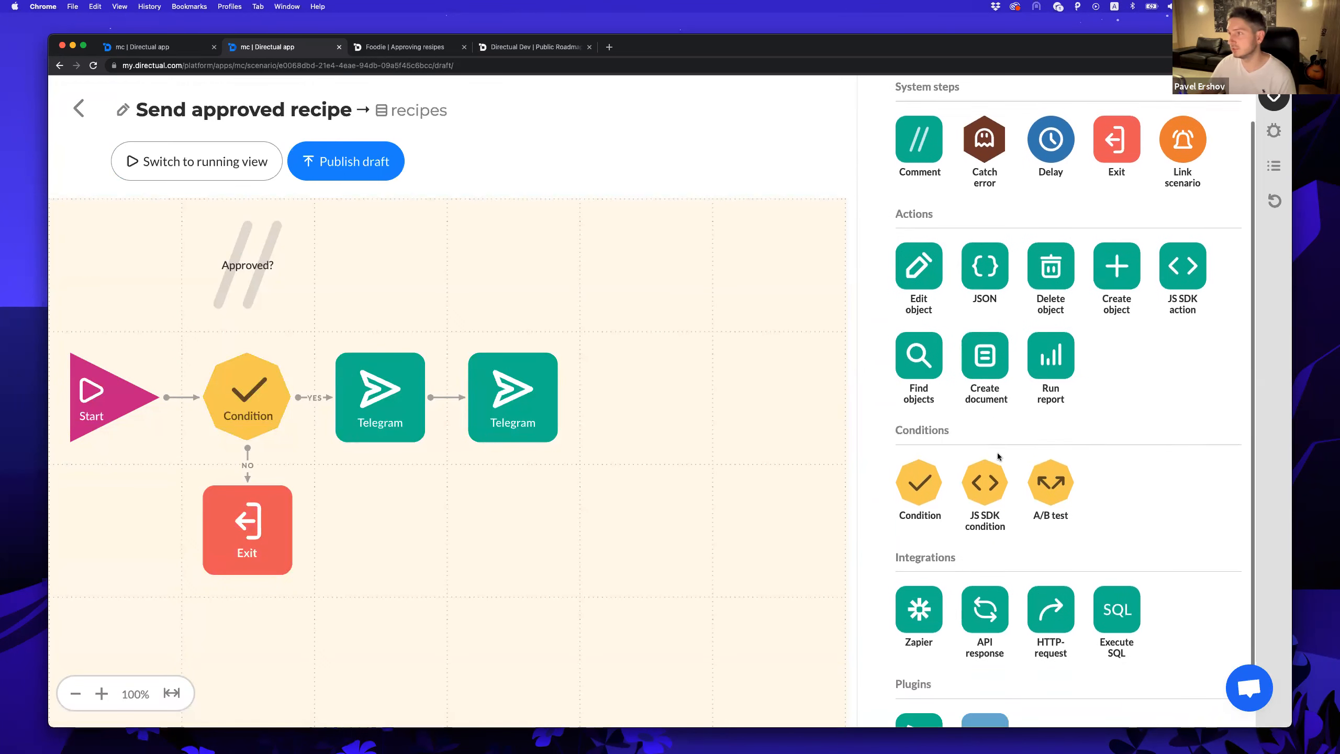
Try a Document step with pdf output, discard it, and return to All scenarios.
{"action": "left_click_drag", "start_coordinate": [900, 488], "coordinate": [523, 530]}
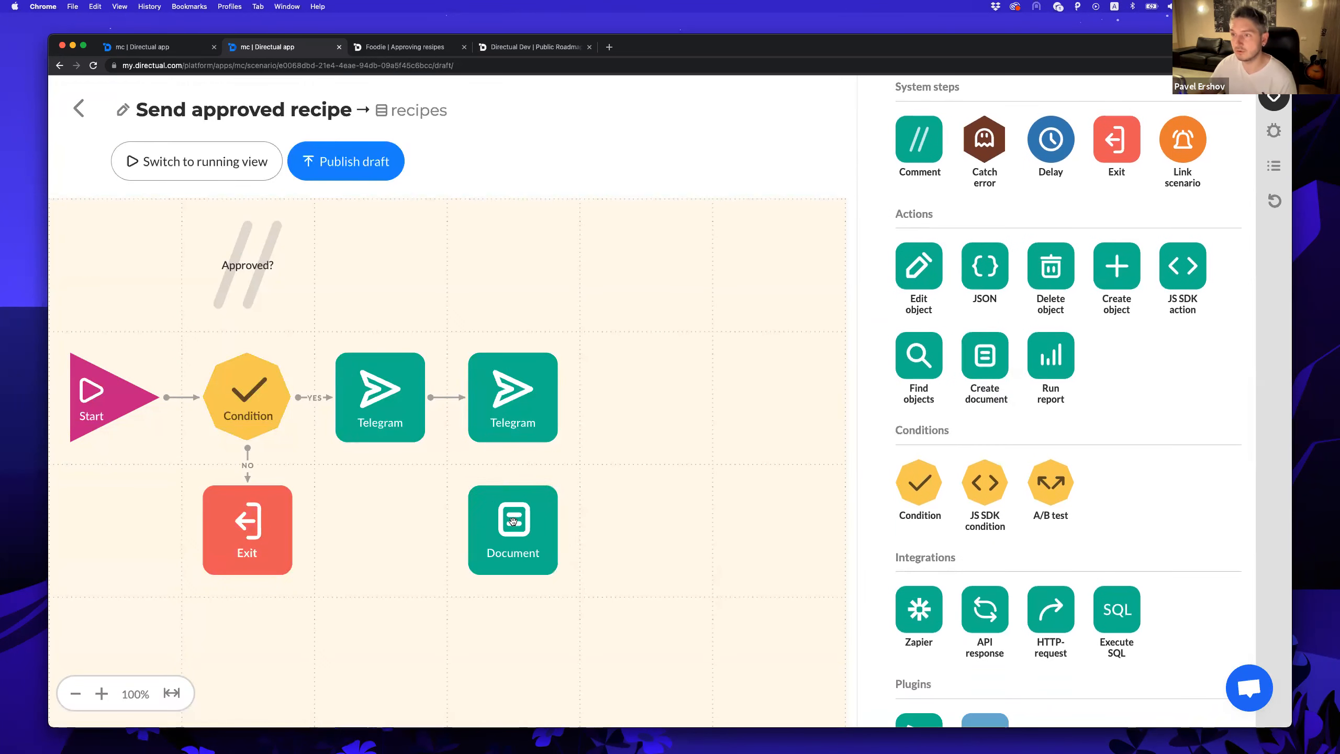
{"action": "left_click", "coordinate": [515, 546]}
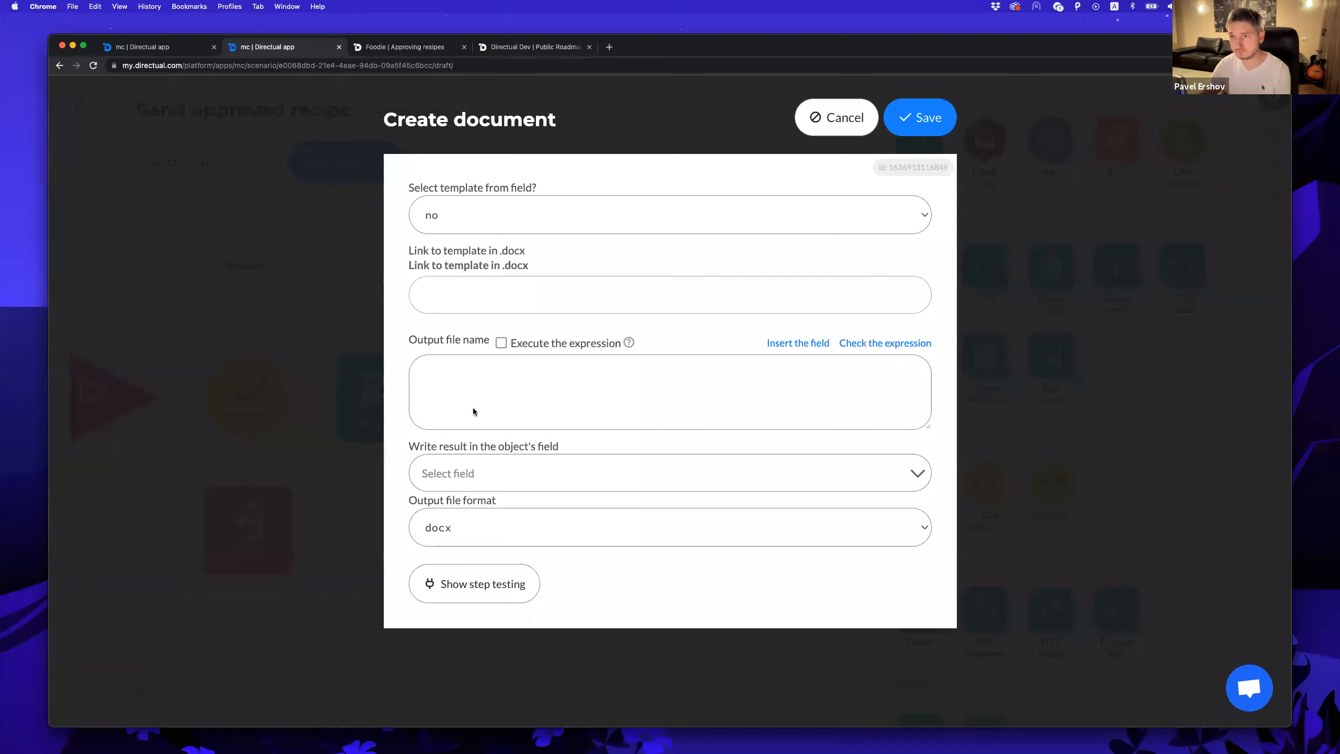
{"action": "left_click", "coordinate": [517, 527]}
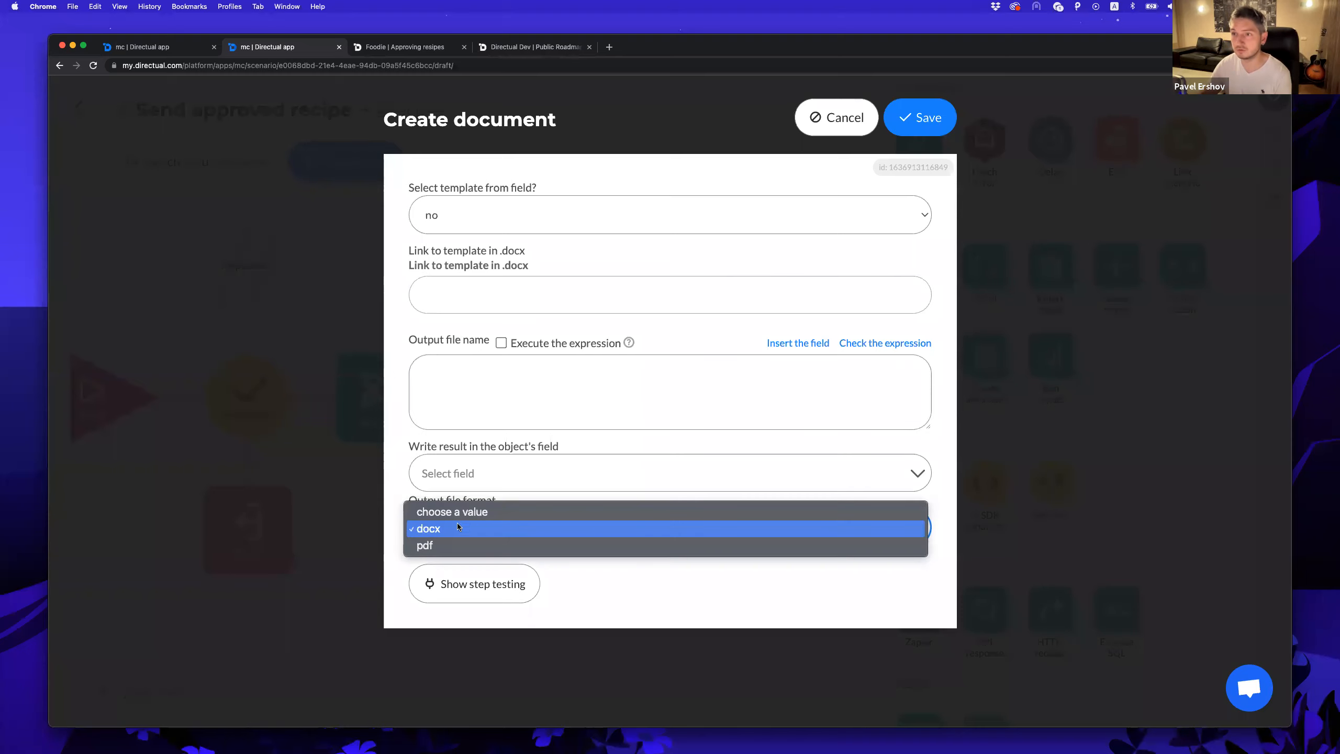
{"action": "left_click", "coordinate": [438, 544]}
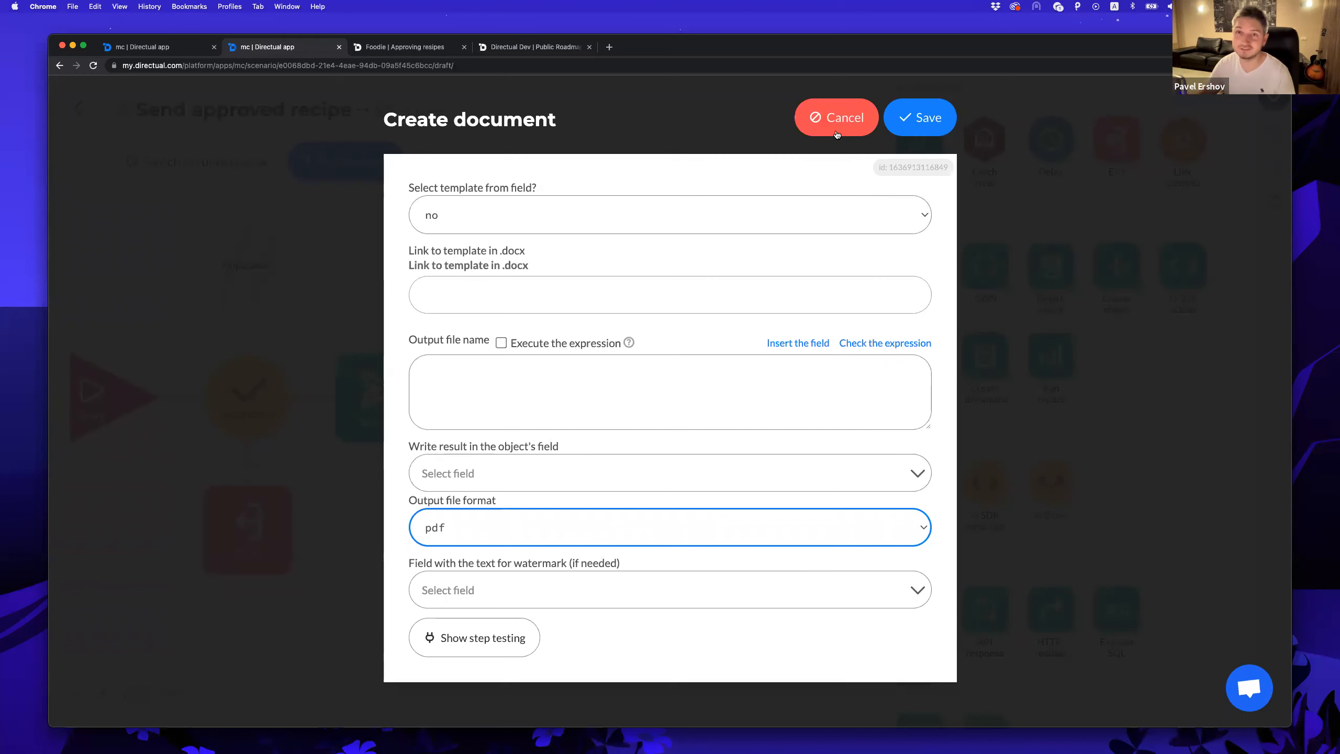
{"action": "left_click", "coordinate": [836, 133]}
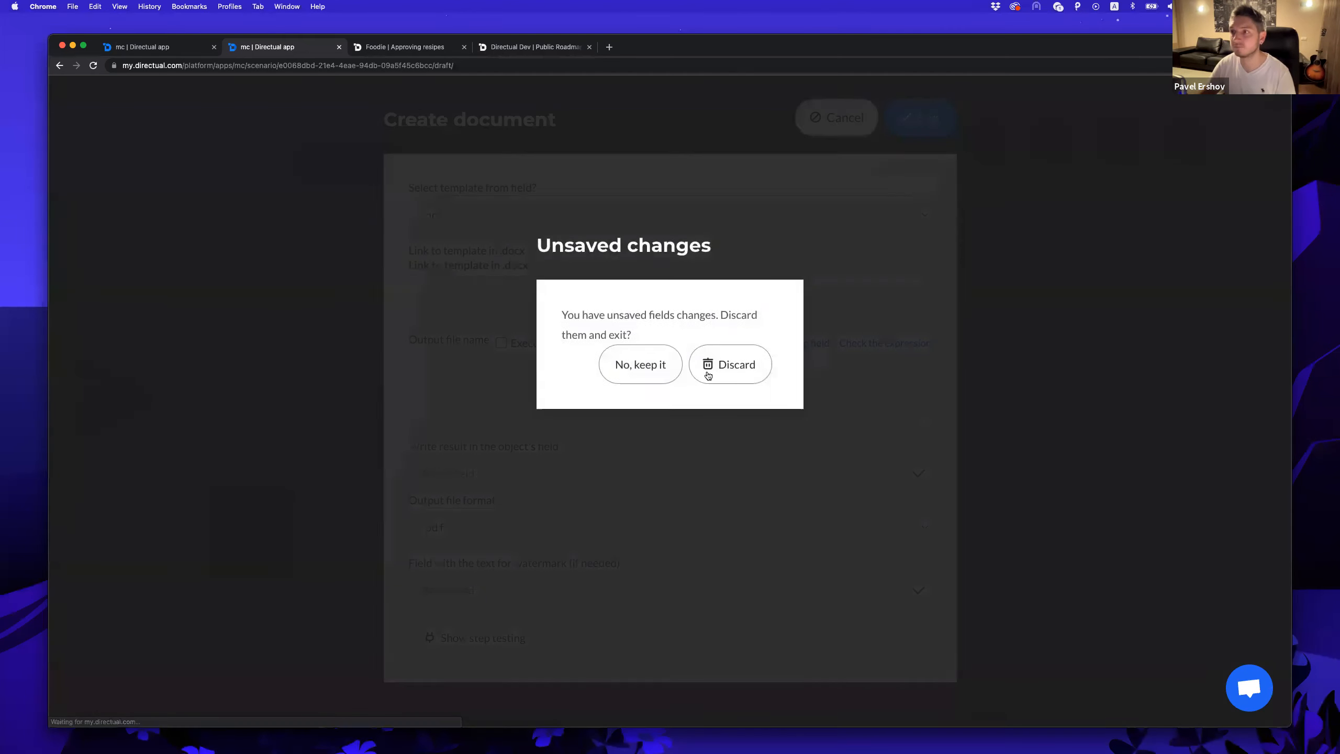
{"action": "left_click", "coordinate": [708, 375]}
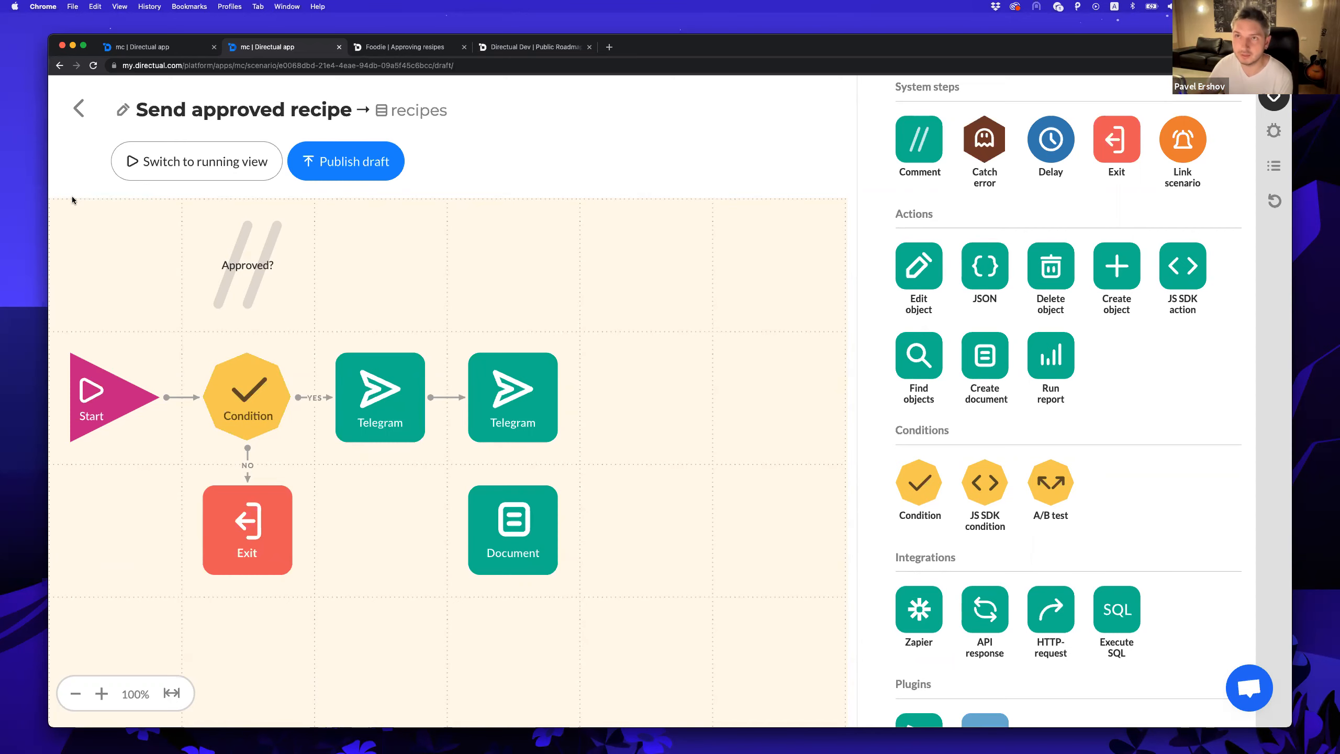
{"action": "left_click", "coordinate": [78, 110]}
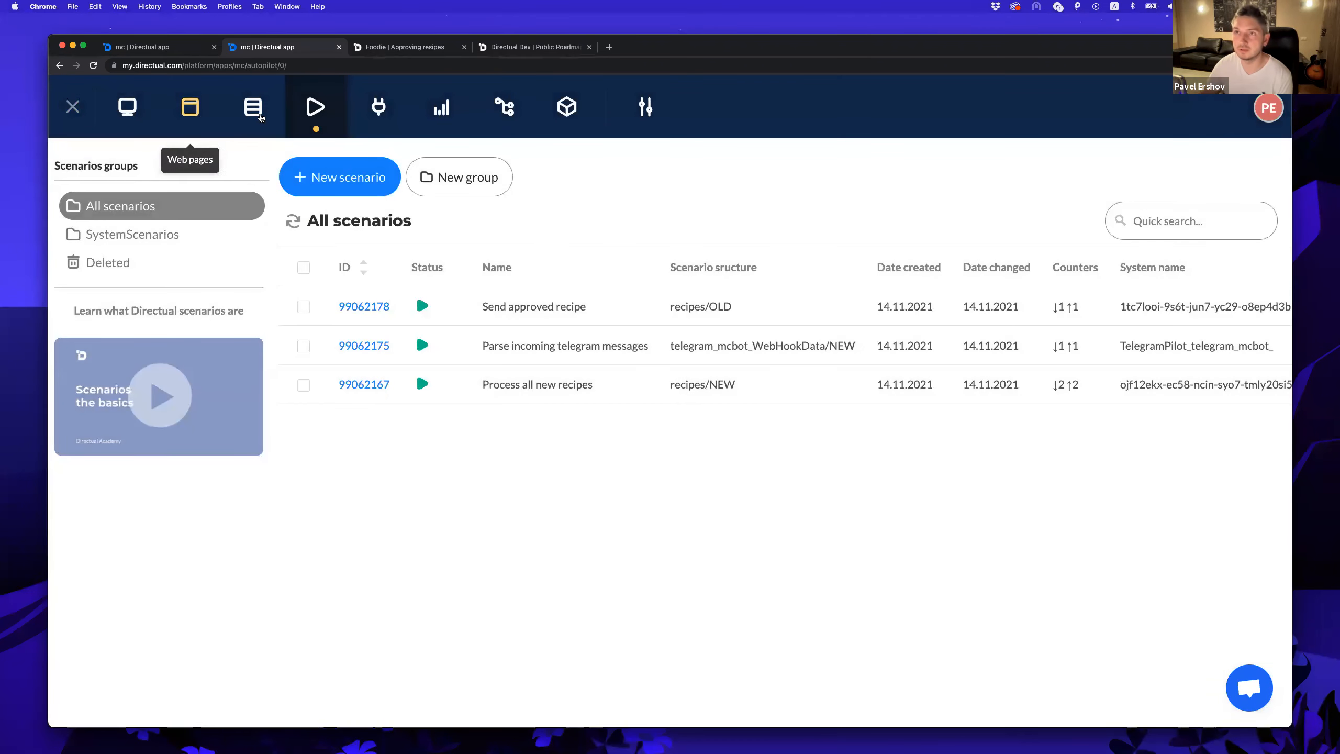
Browse the Data structures, Web pages and Overview sections, then leave for the apps list.
{"action": "left_click", "coordinate": [251, 111]}
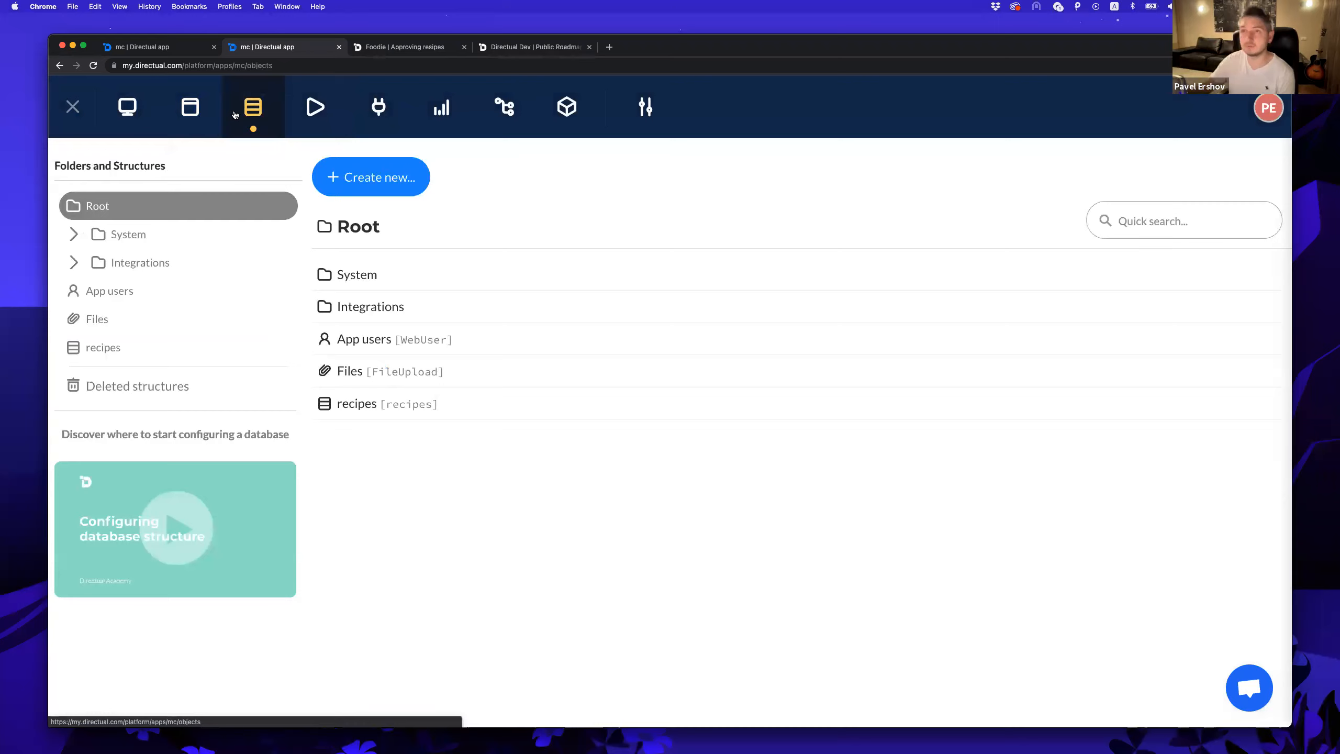
{"action": "left_click", "coordinate": [189, 112]}
{"action": "left_click", "coordinate": [132, 112]}
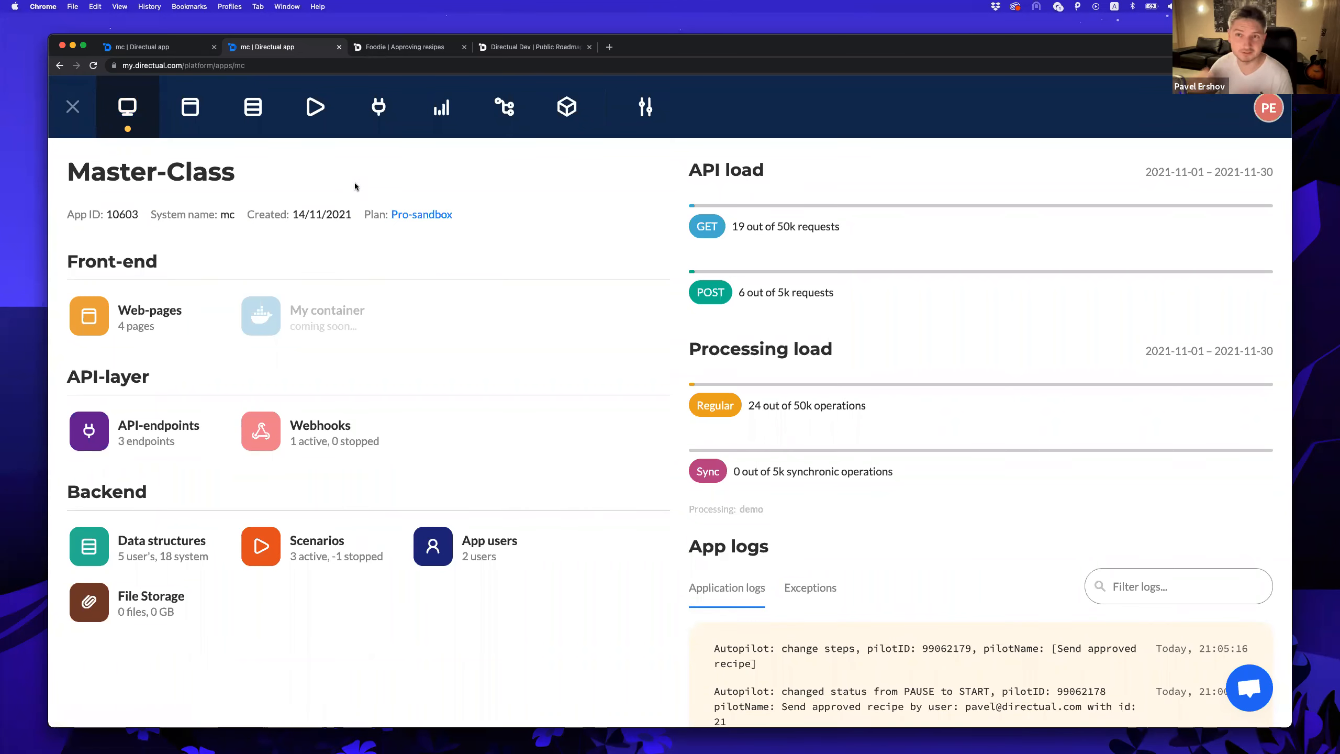
{"action": "left_click", "coordinate": [73, 107]}
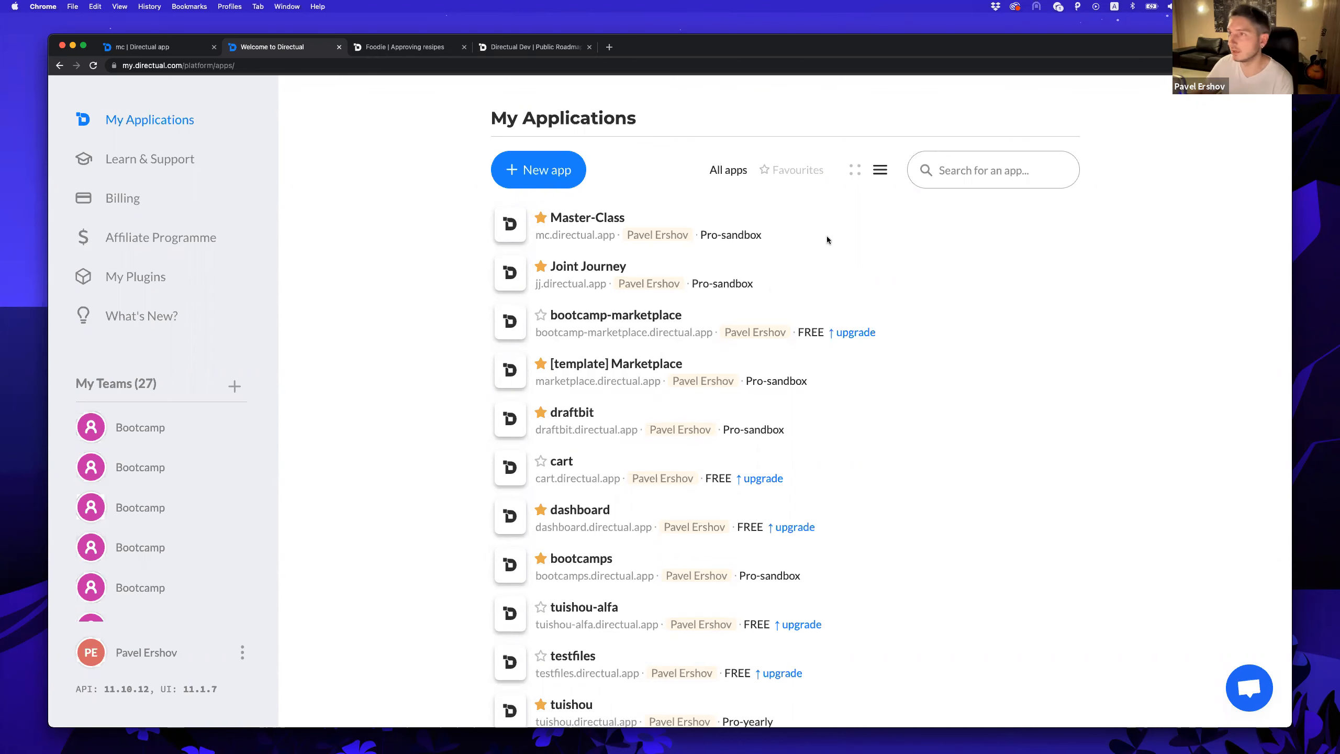
Reopen Master-Class, check the Plugins catalogue, then view its portal pages.
{"action": "left_click", "coordinate": [809, 229]}
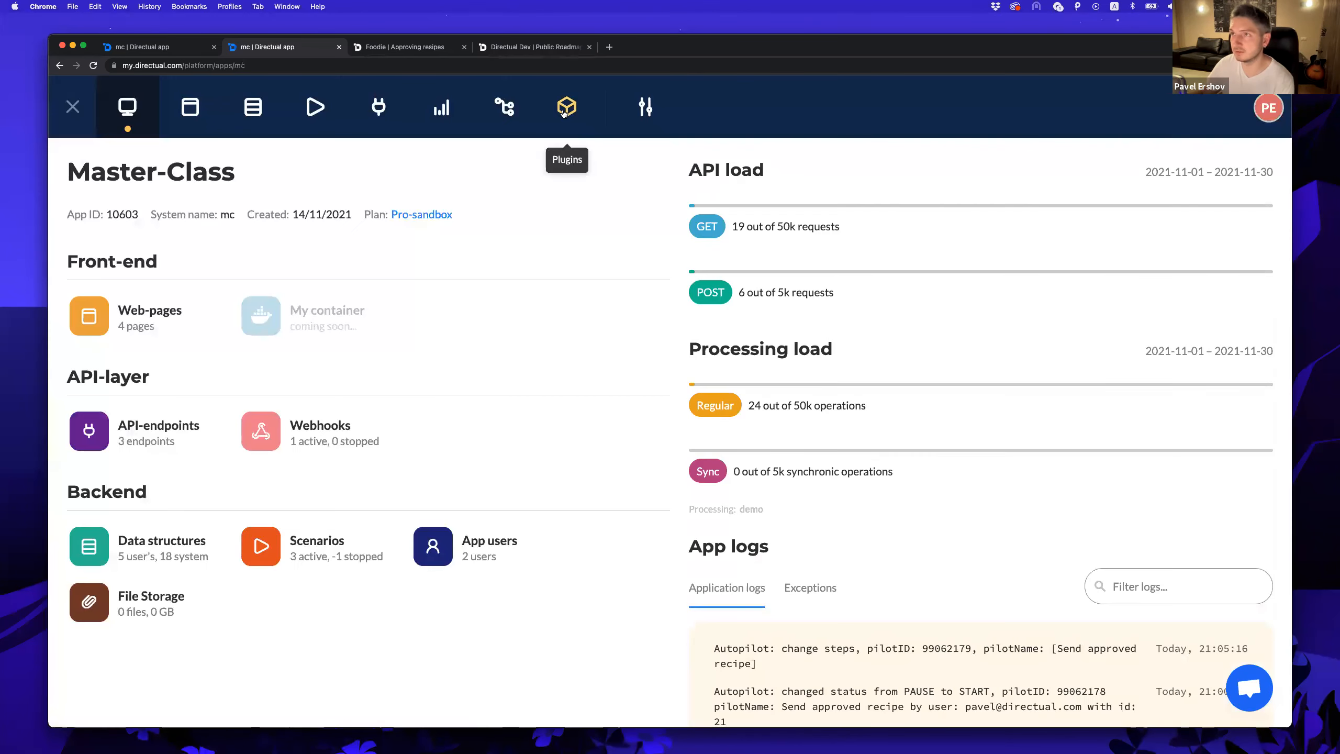
{"action": "left_click", "coordinate": [564, 109]}
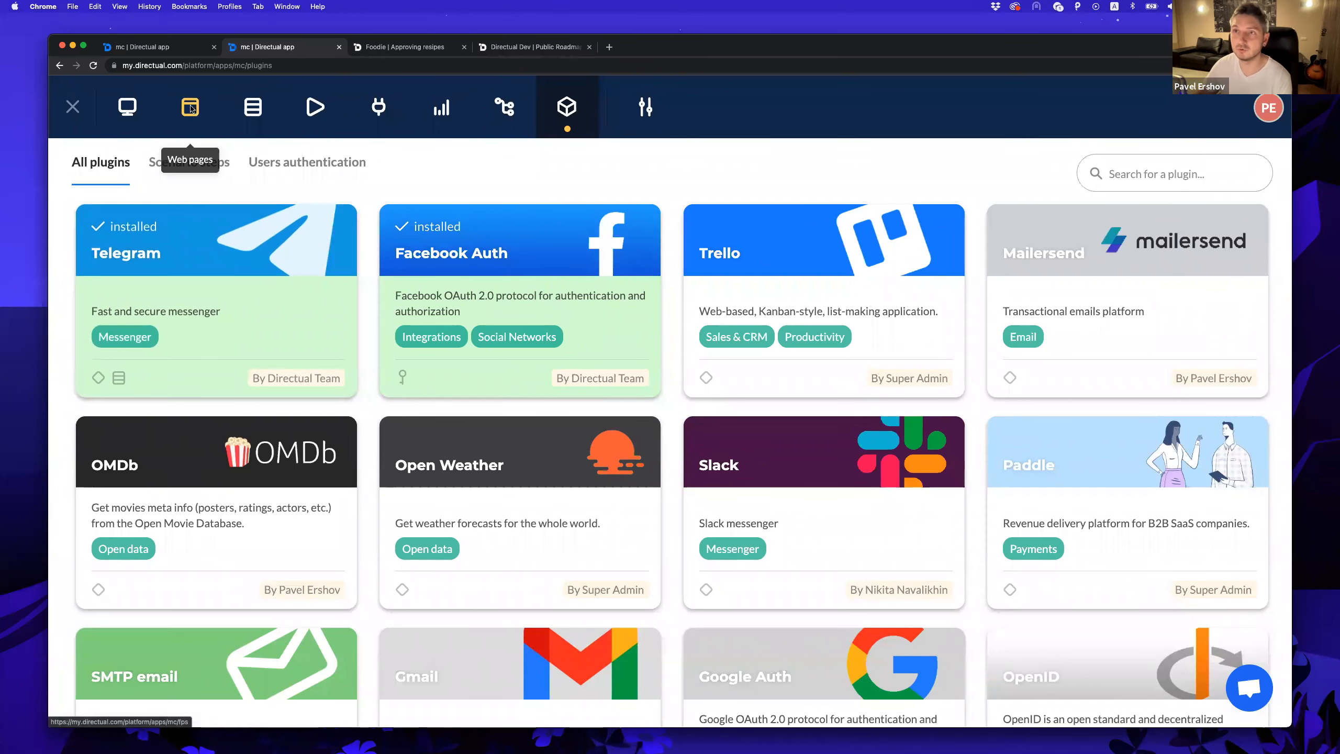
{"action": "left_click", "coordinate": [191, 109]}
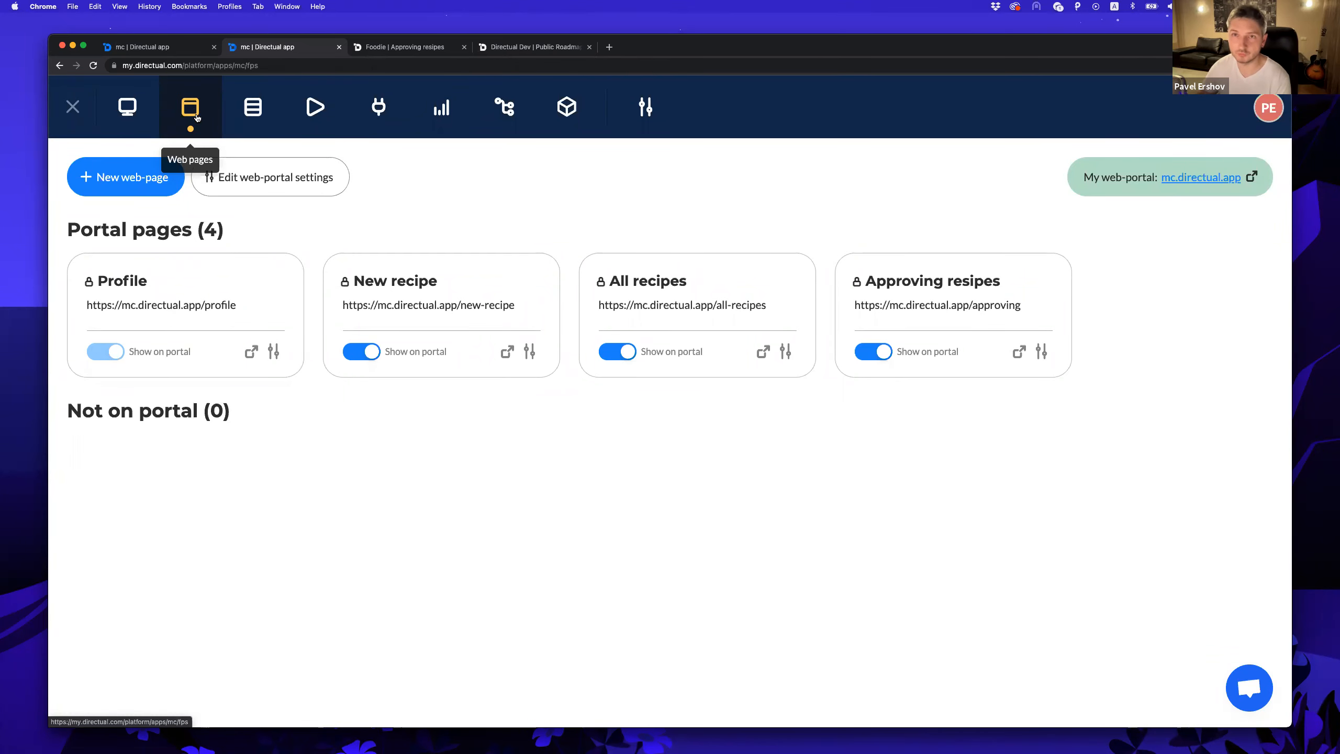
{"action": "left_click", "coordinate": [470, 293]}
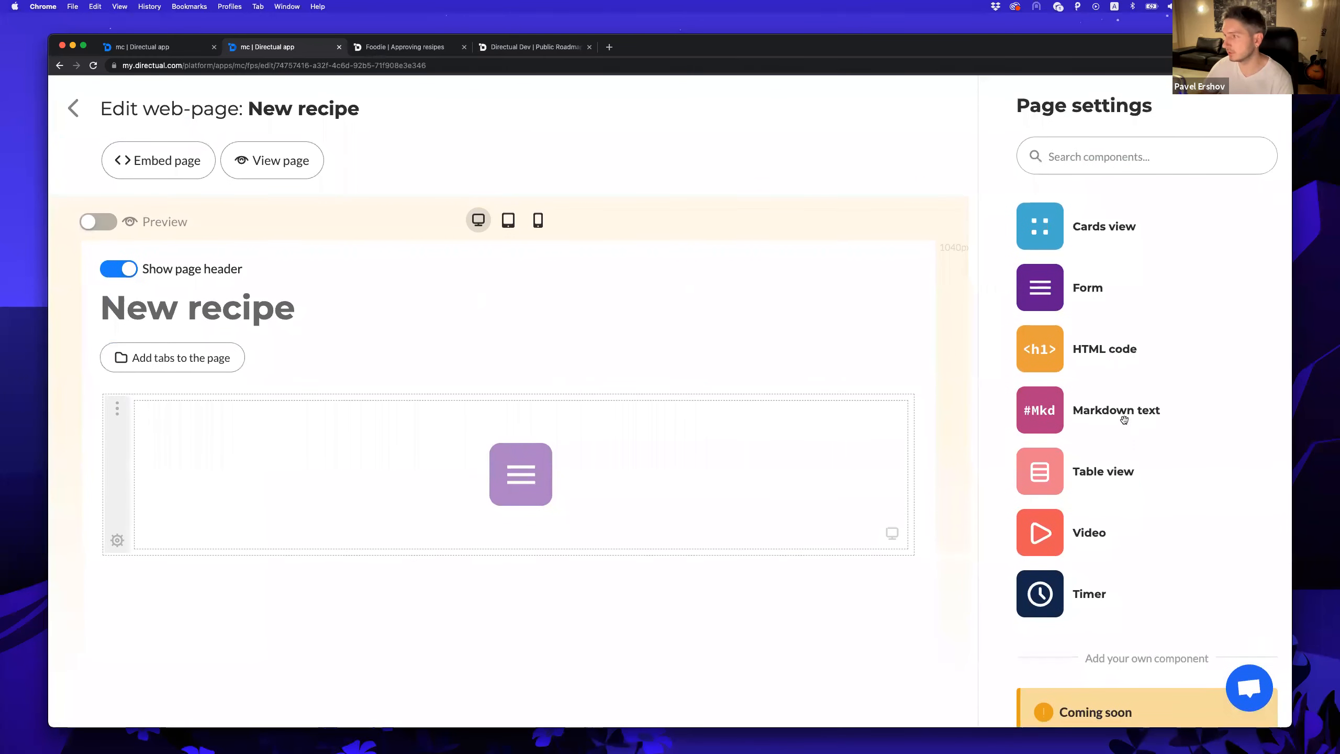
{"action": "scroll", "coordinate": [1130, 667], "scroll_direction": "down", "scroll_amount": 2}
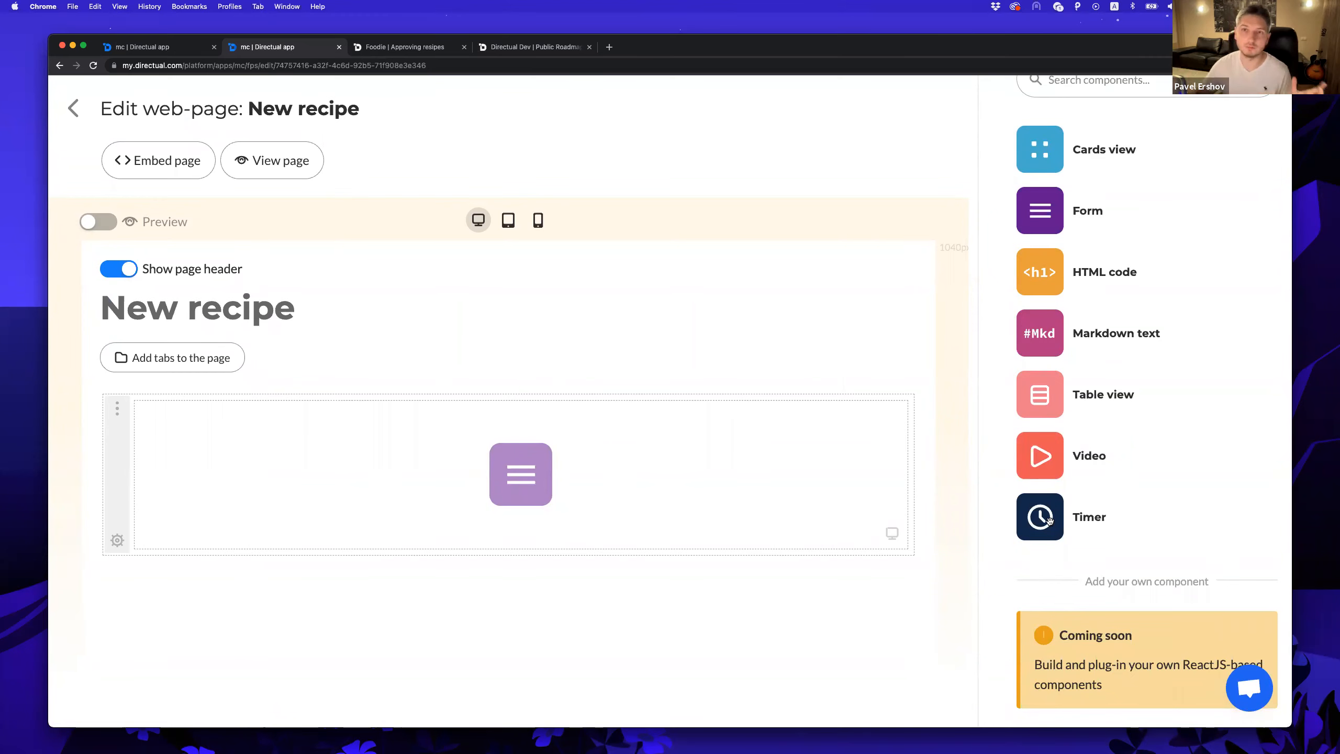
{"action": "left_click", "coordinate": [73, 111]}
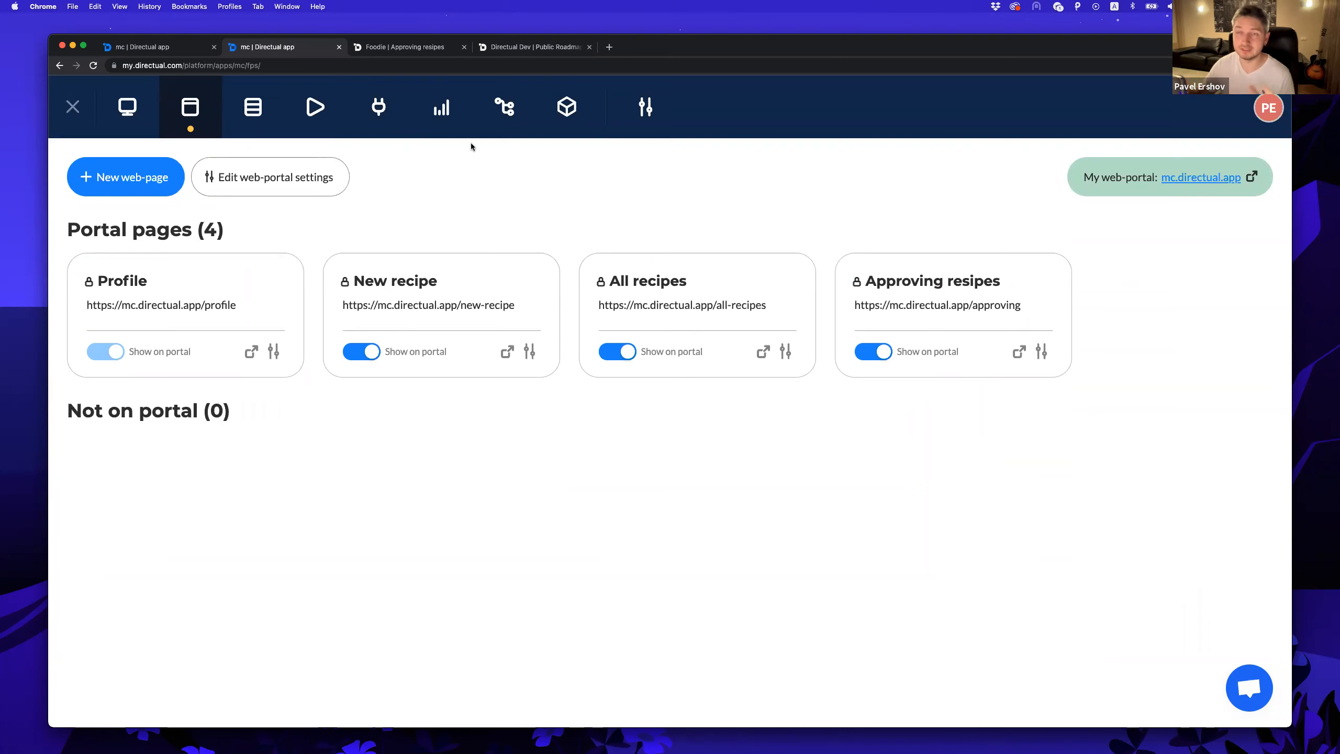
Start a new app version, preview its structures, cancel it, and close the app.
{"action": "left_click", "coordinate": [508, 114]}
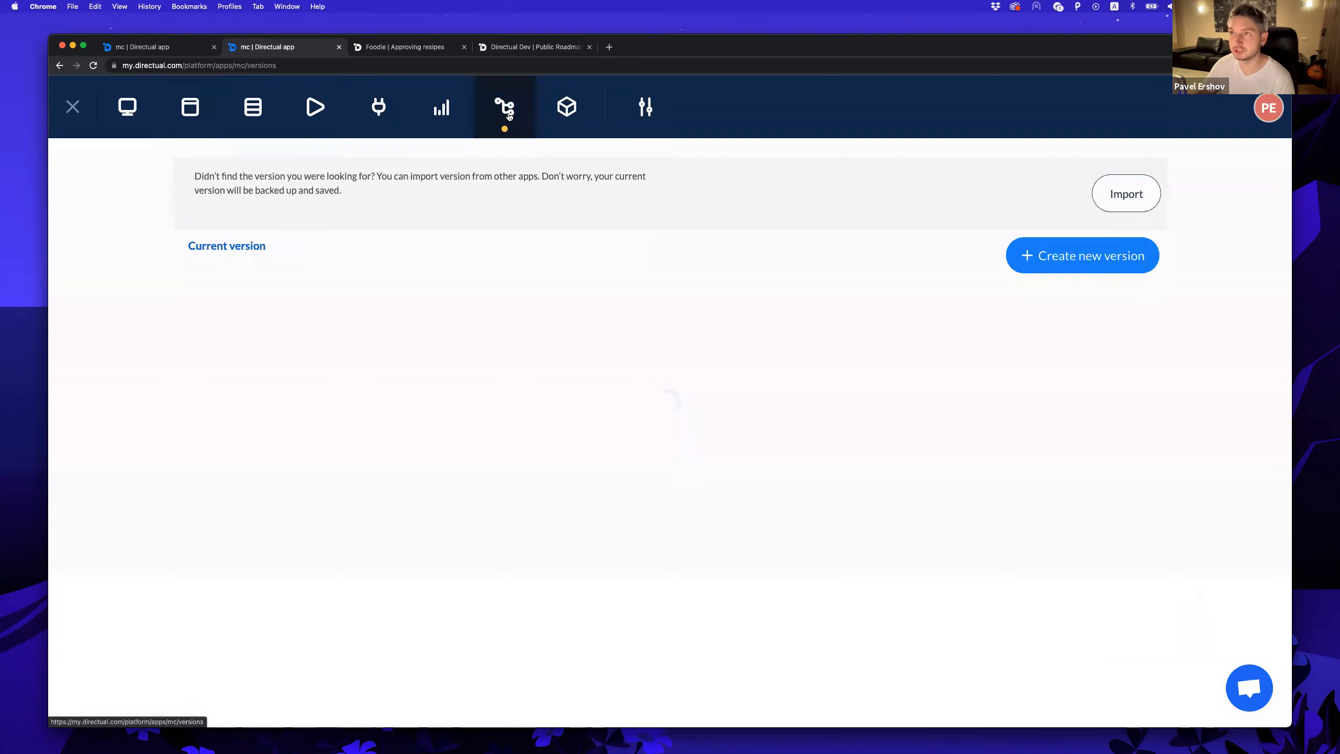
{"action": "left_click", "coordinate": [1018, 254]}
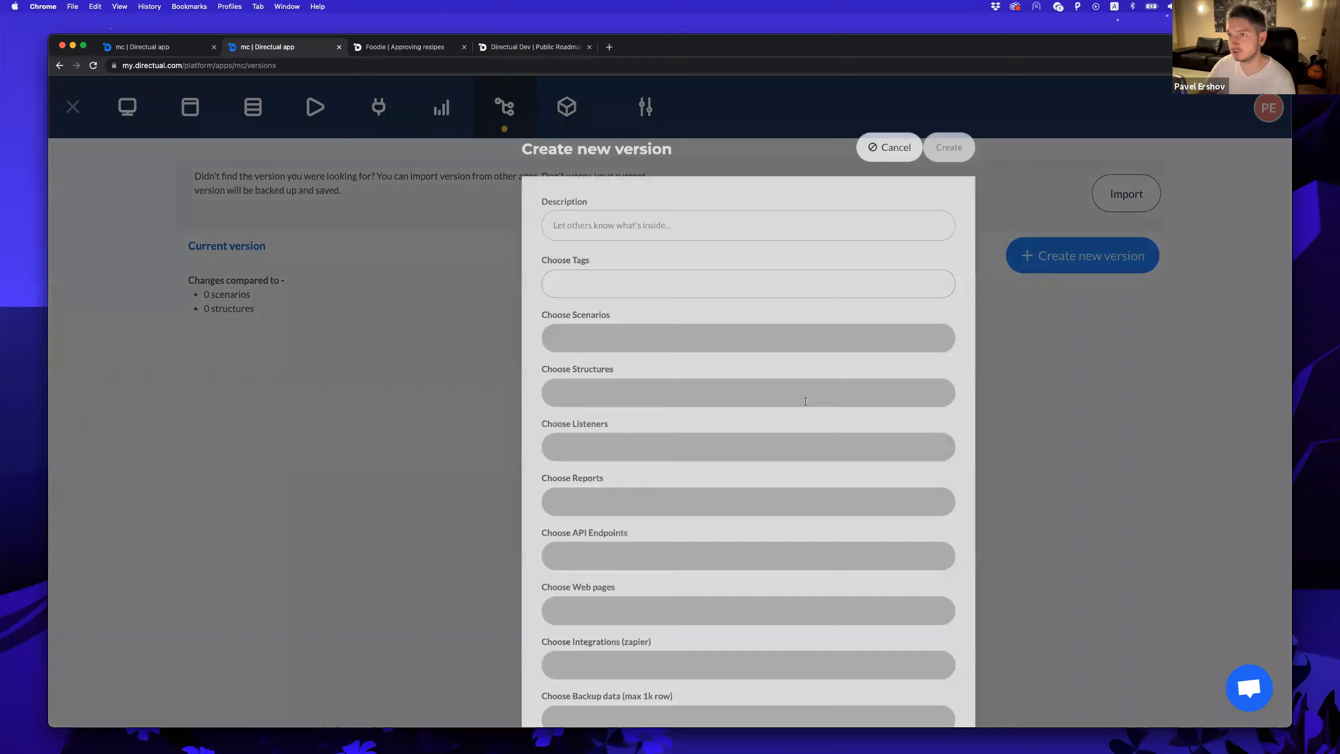
{"action": "left_click", "coordinate": [493, 425]}
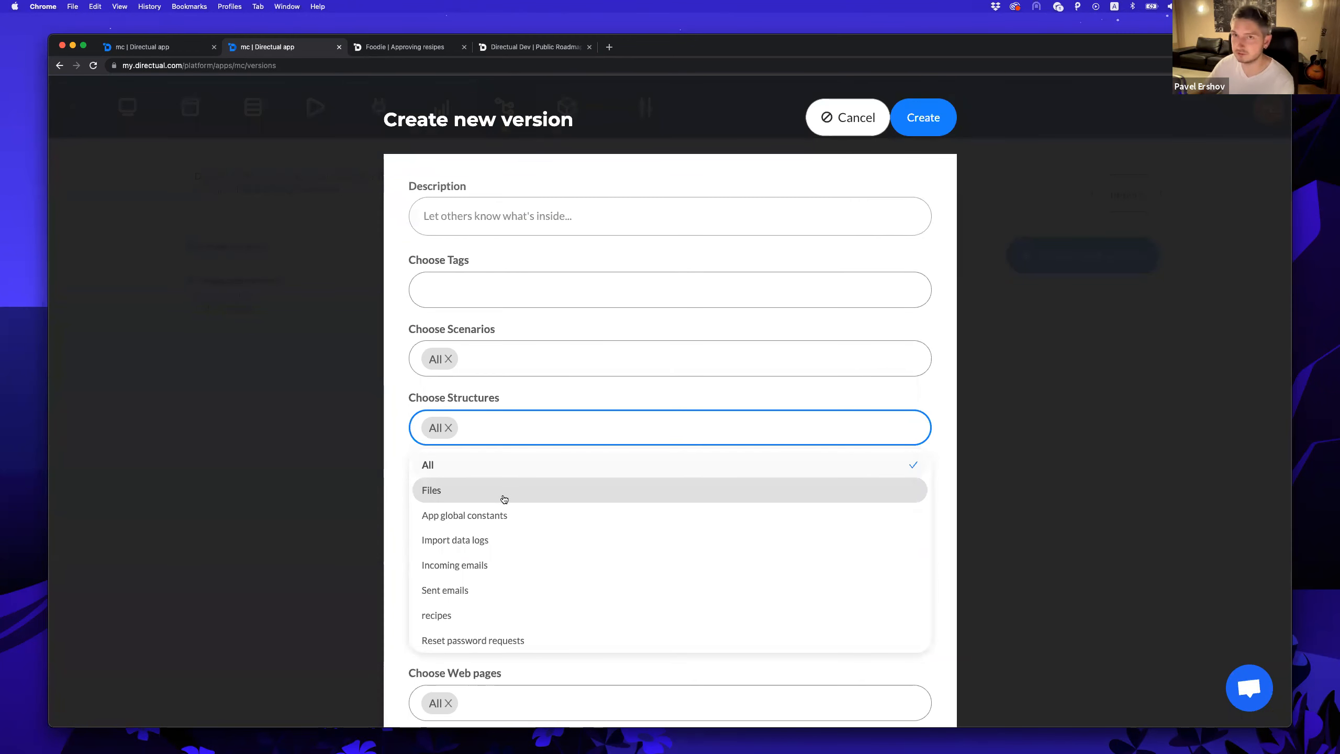
{"action": "left_click", "coordinate": [511, 402]}
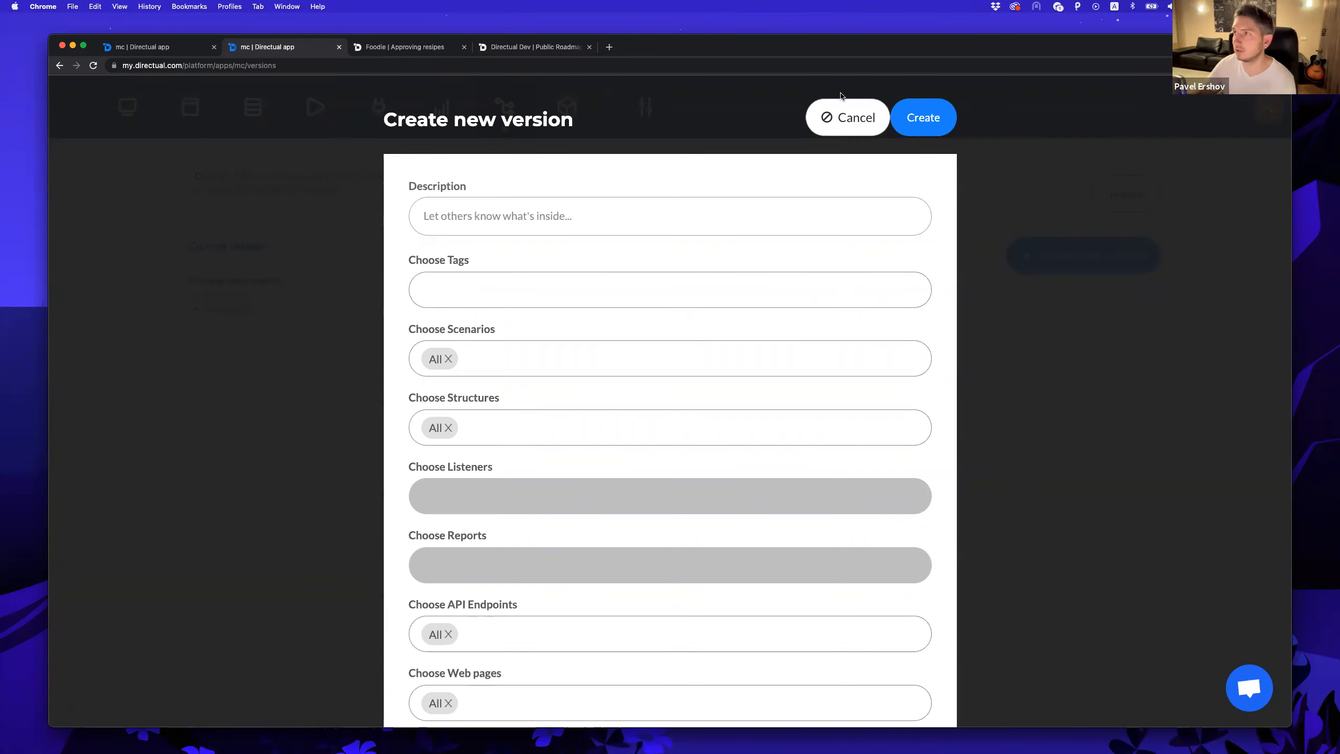
{"action": "left_click", "coordinate": [845, 120]}
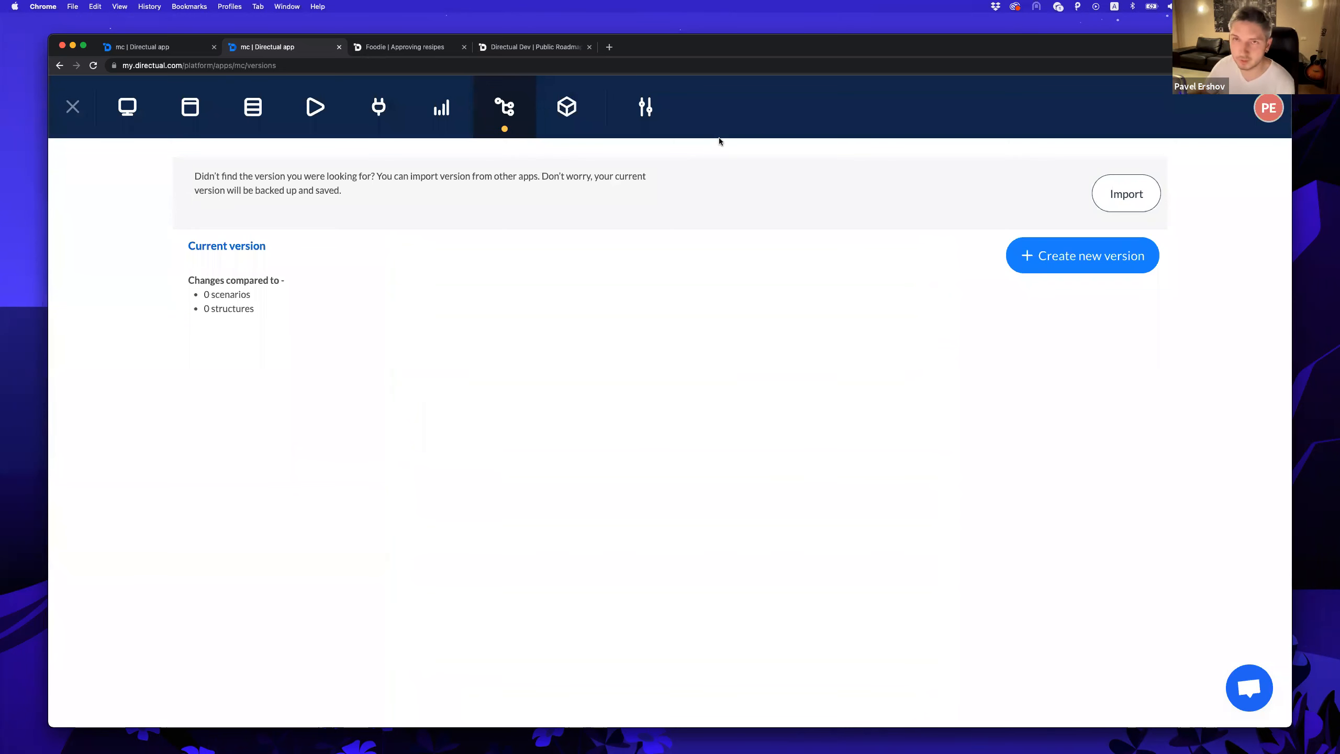
{"action": "left_click", "coordinate": [72, 109]}
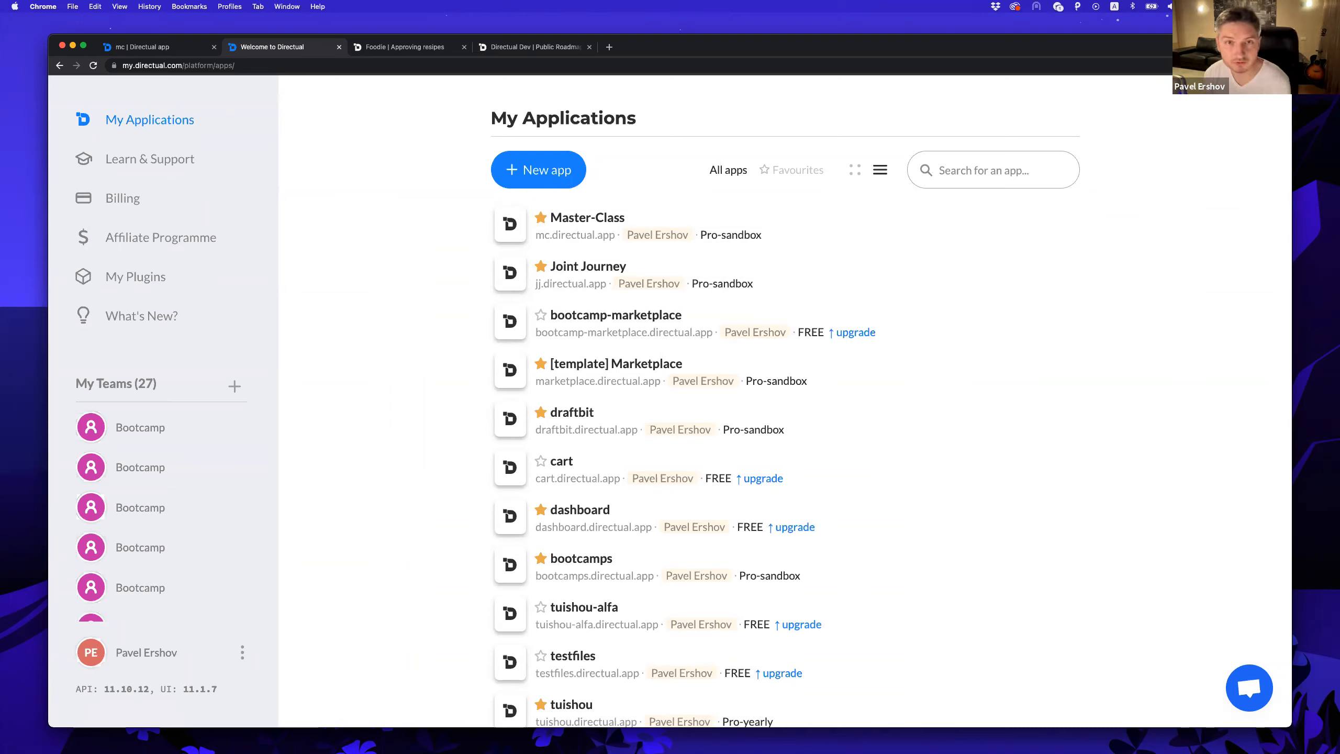
Reopen Master-Class and view its four portal pages.
{"action": "left_click", "coordinate": [830, 217]}
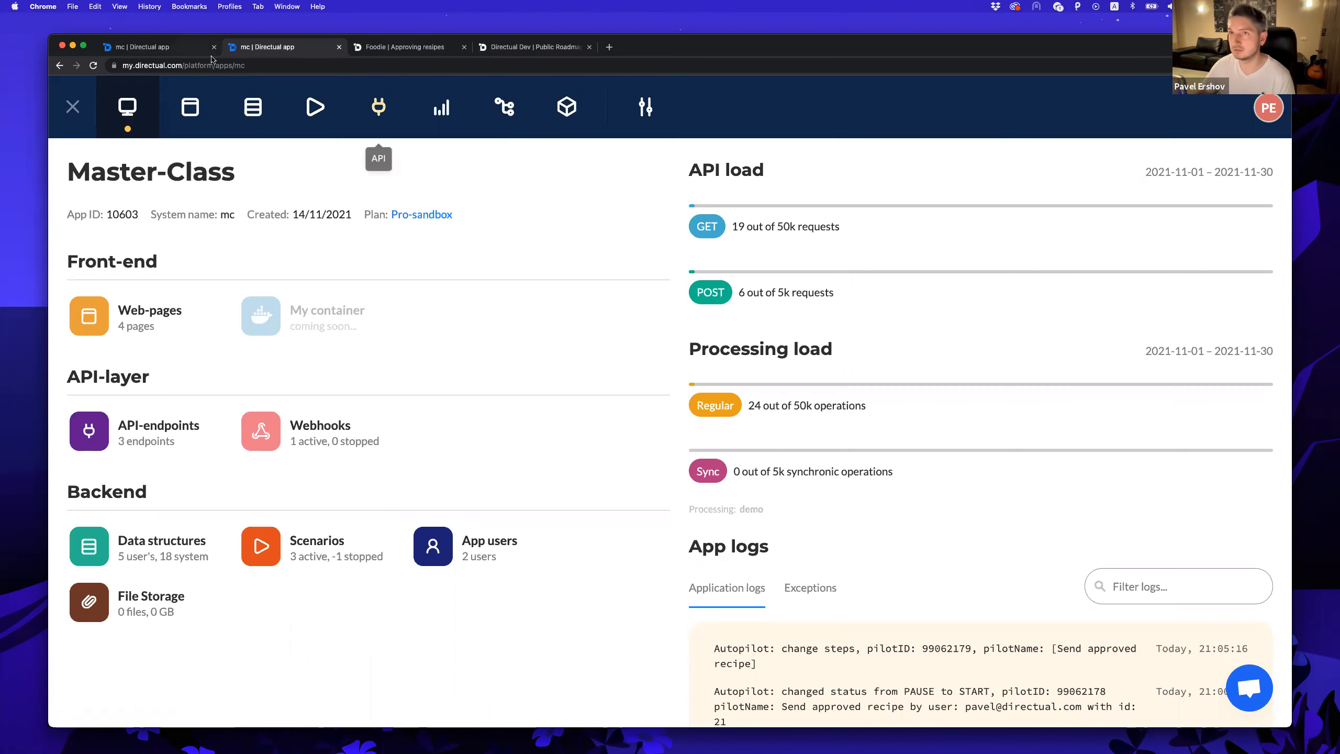
{"action": "left_click", "coordinate": [186, 112]}
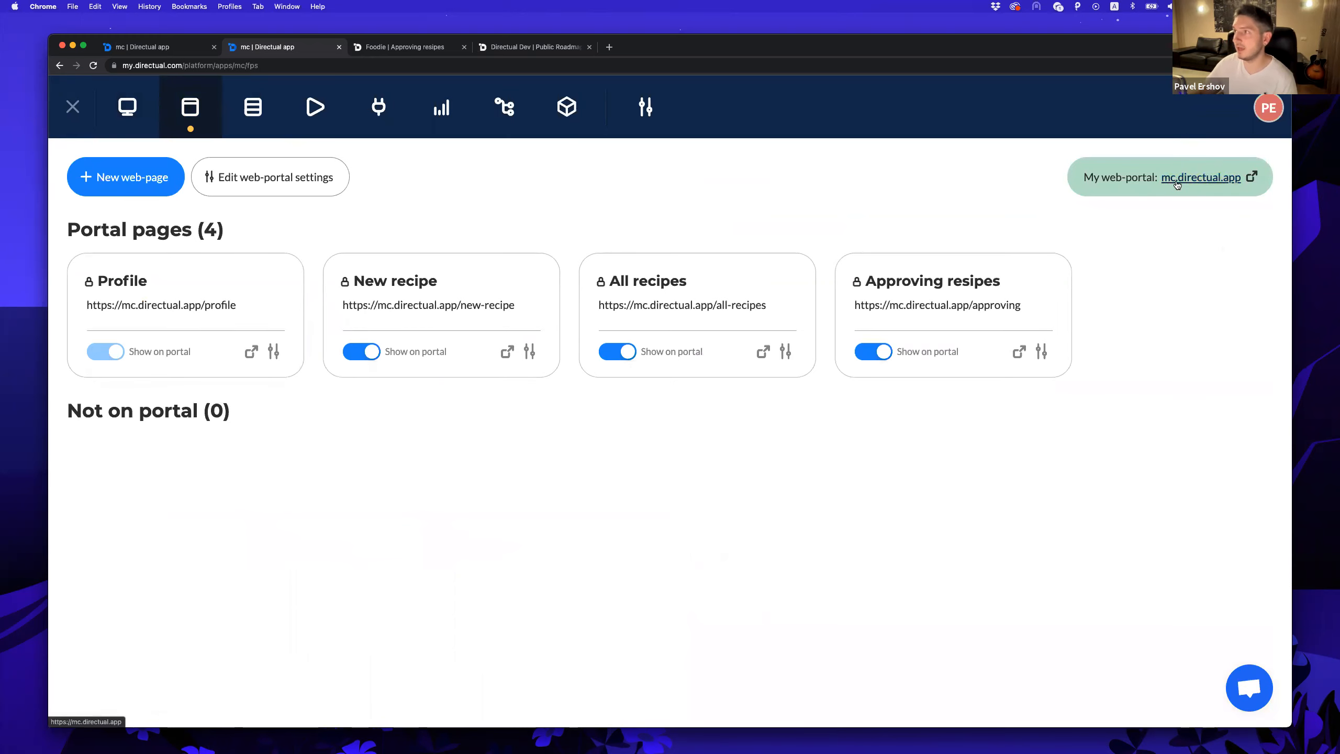
Inspect the web-portal Custom Domain settings, cancel unchanged, and switch to the presentation slides.
{"action": "left_click", "coordinate": [297, 176]}
{"action": "left_click", "coordinate": [666, 189]}
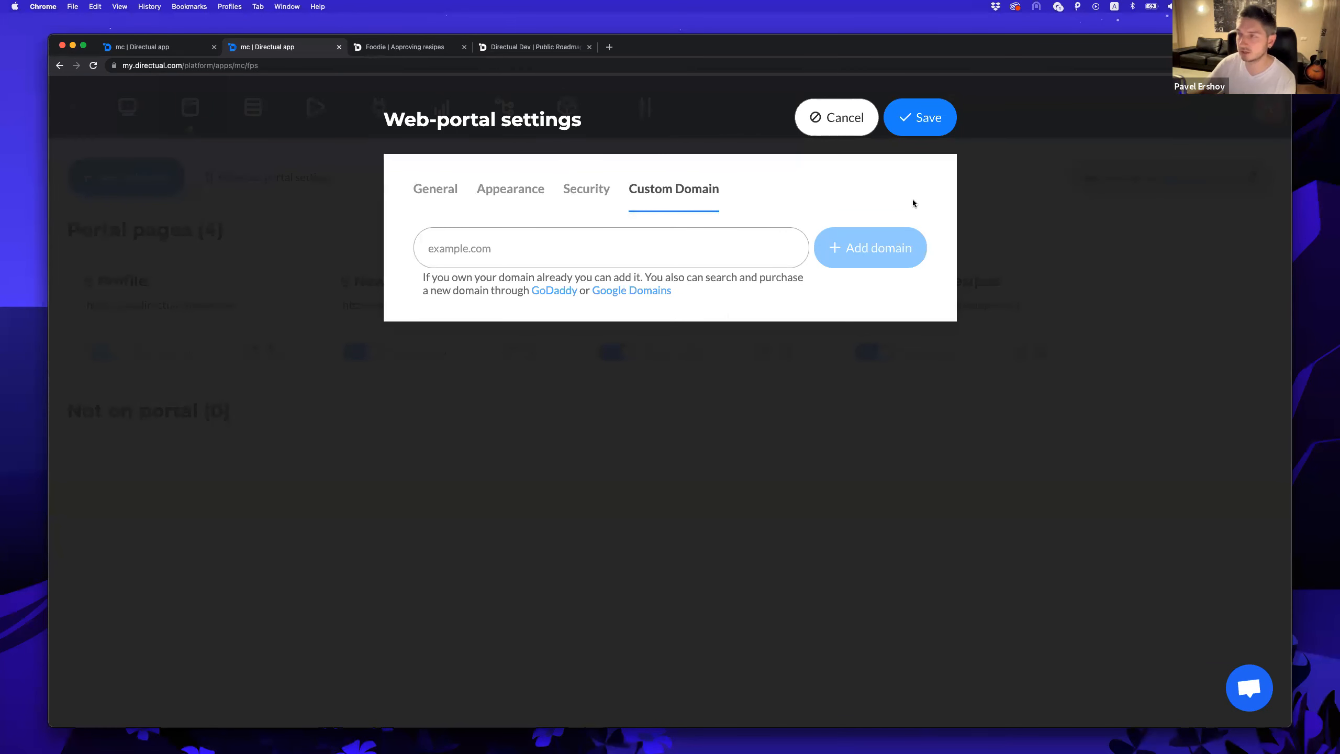
{"action": "left_click", "coordinate": [853, 131]}
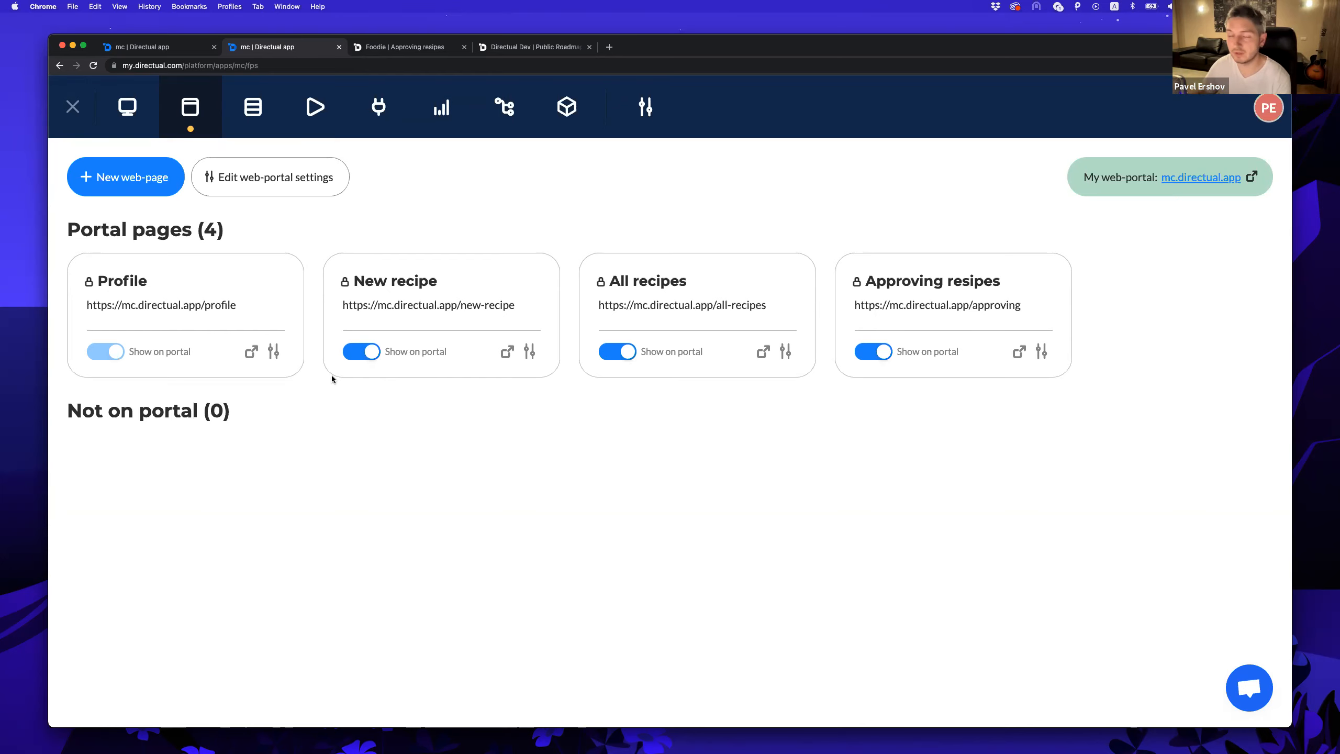
{"action": "key", "text": "ctrl+Right"}
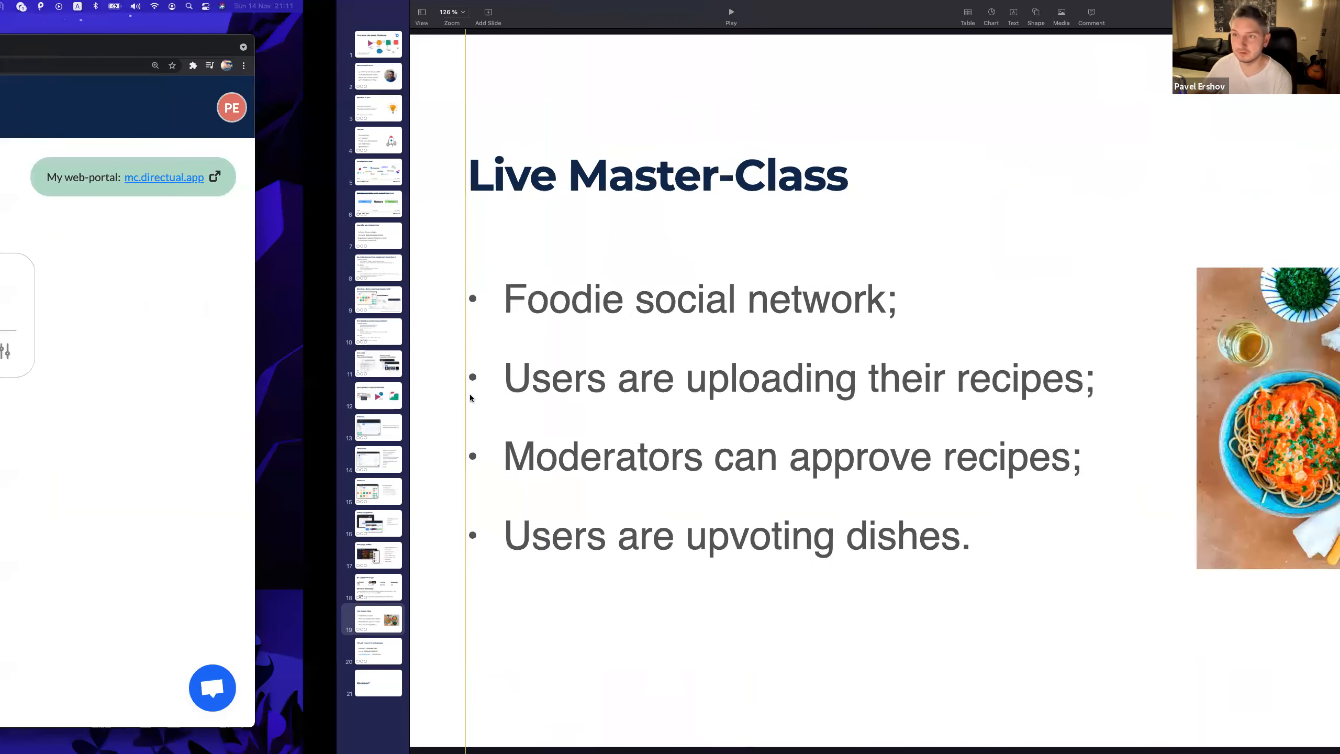
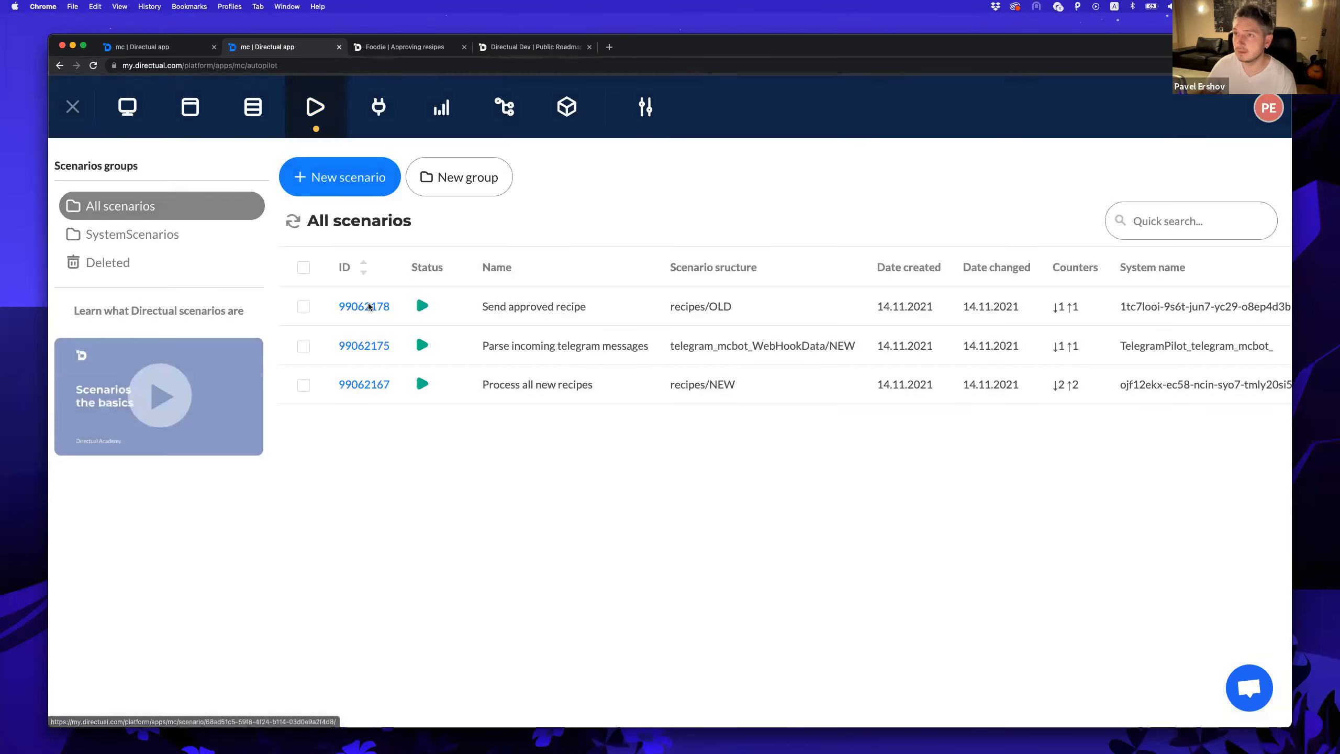
Put the Send approved recipe scenario into edit mode and drop a Link scenario step onto the canvas.
{"action": "left_click", "coordinate": [370, 307]}
{"action": "left_click", "coordinate": [158, 153]}
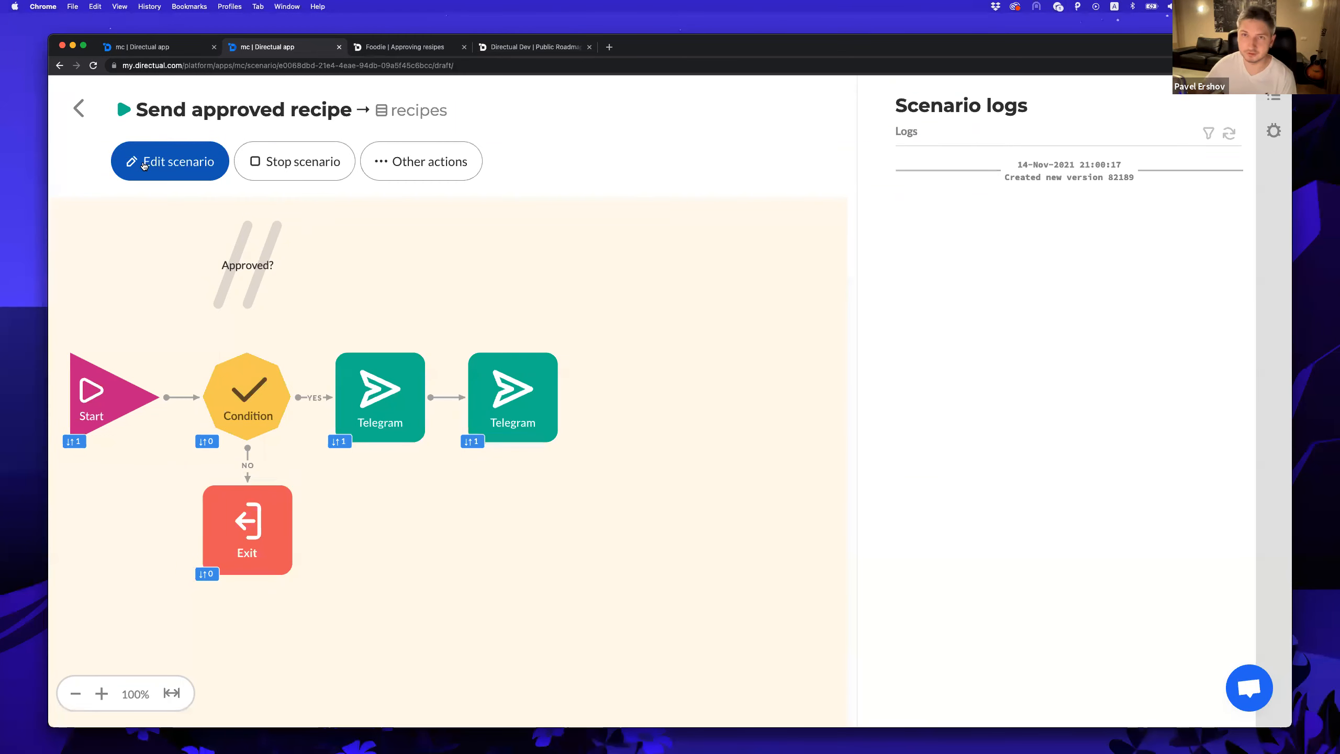
{"action": "left_click", "coordinate": [161, 167]}
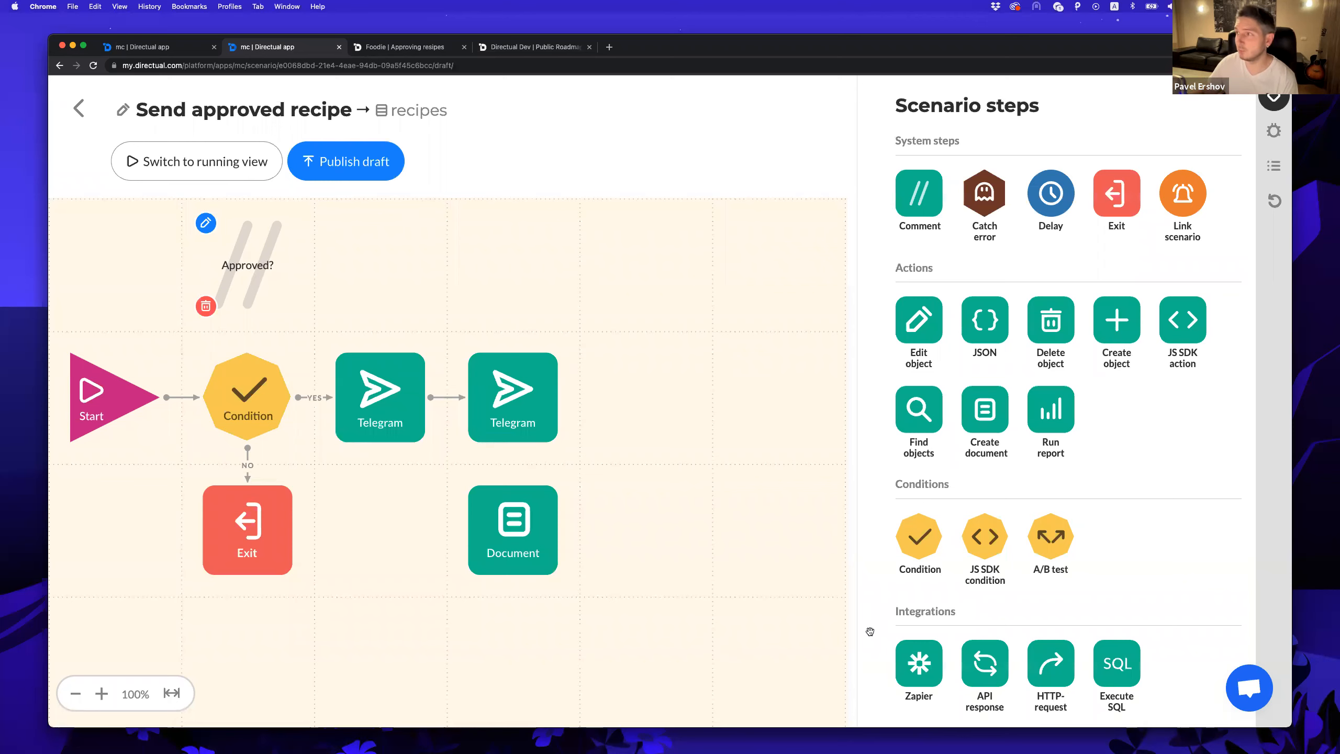
{"action": "left_click_drag", "start_coordinate": [1195, 197], "coordinate": [647, 269]}
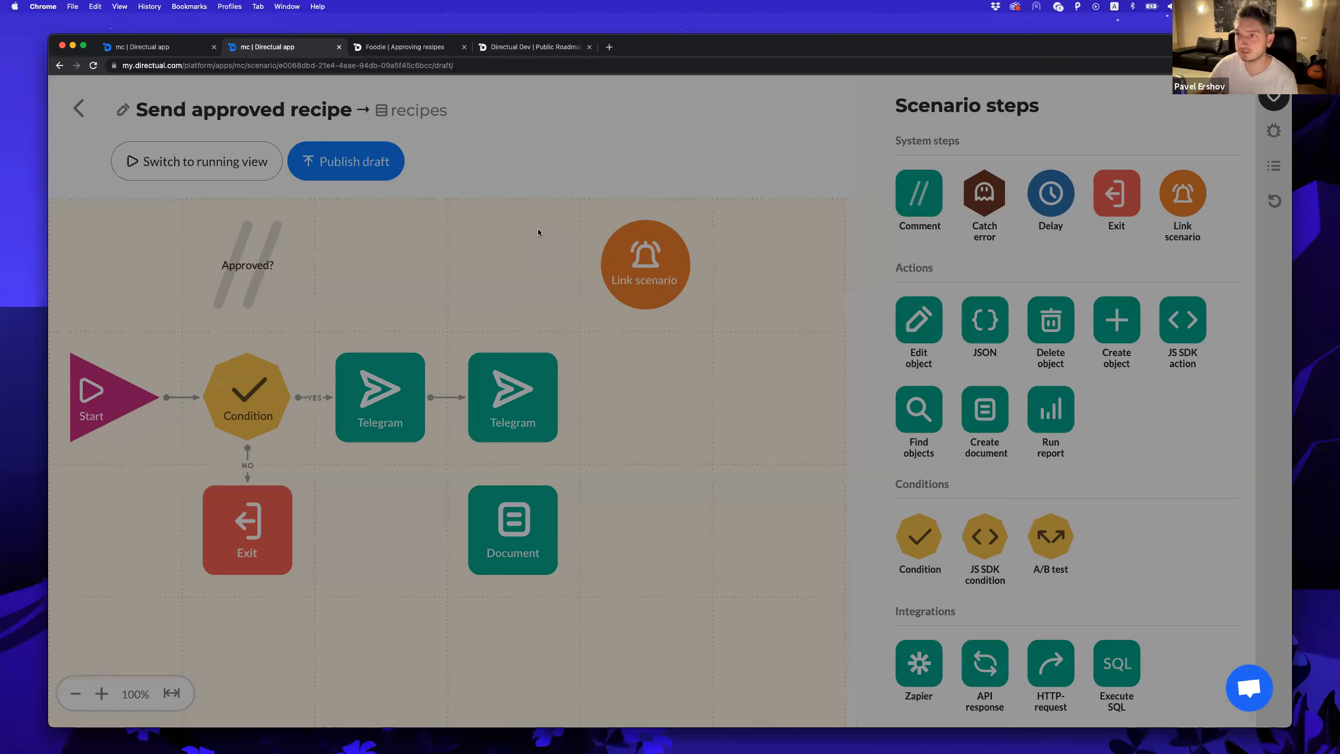
Try User as the Link scenario's passed object, discard the settings, and return to the scenarios list.
{"action": "left_click", "coordinate": [538, 228]}
{"action": "left_click", "coordinate": [511, 316]}
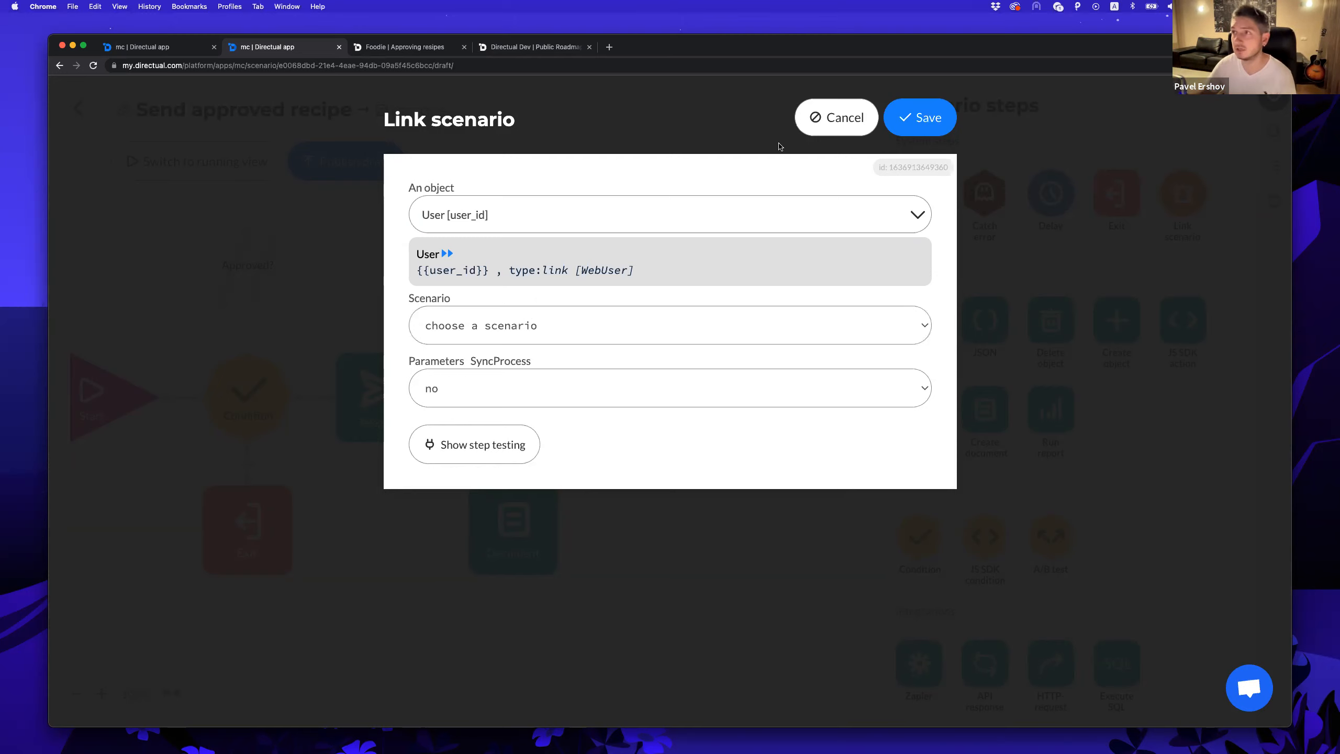
{"action": "key", "text": "Escape"}
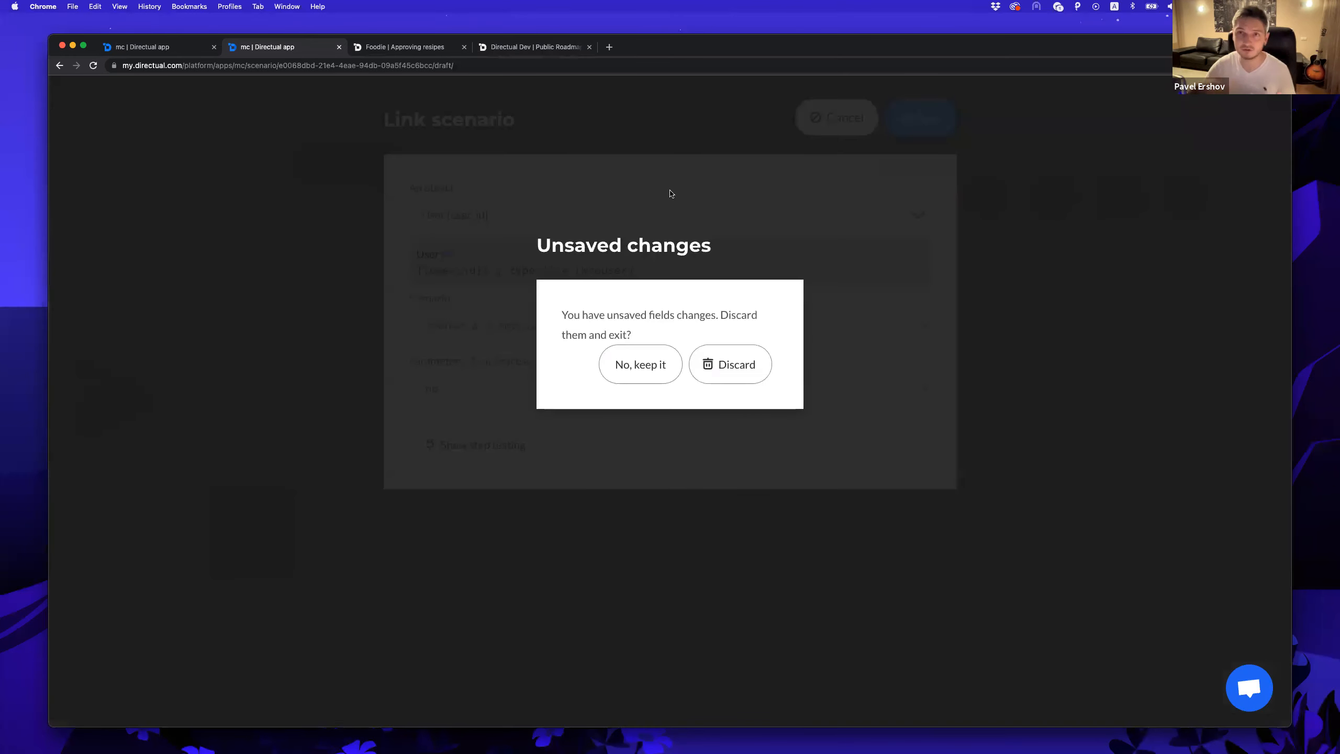
{"action": "left_click", "coordinate": [725, 365]}
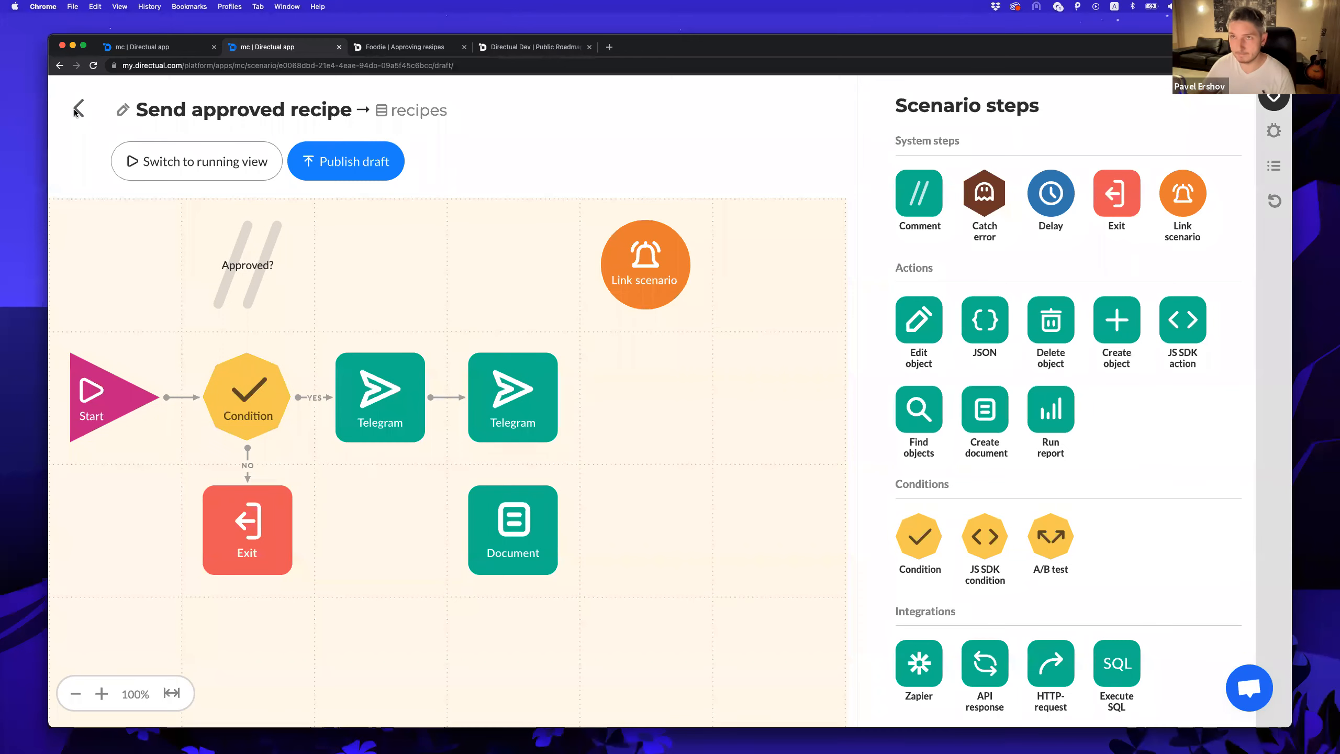
{"action": "left_click", "coordinate": [78, 108]}
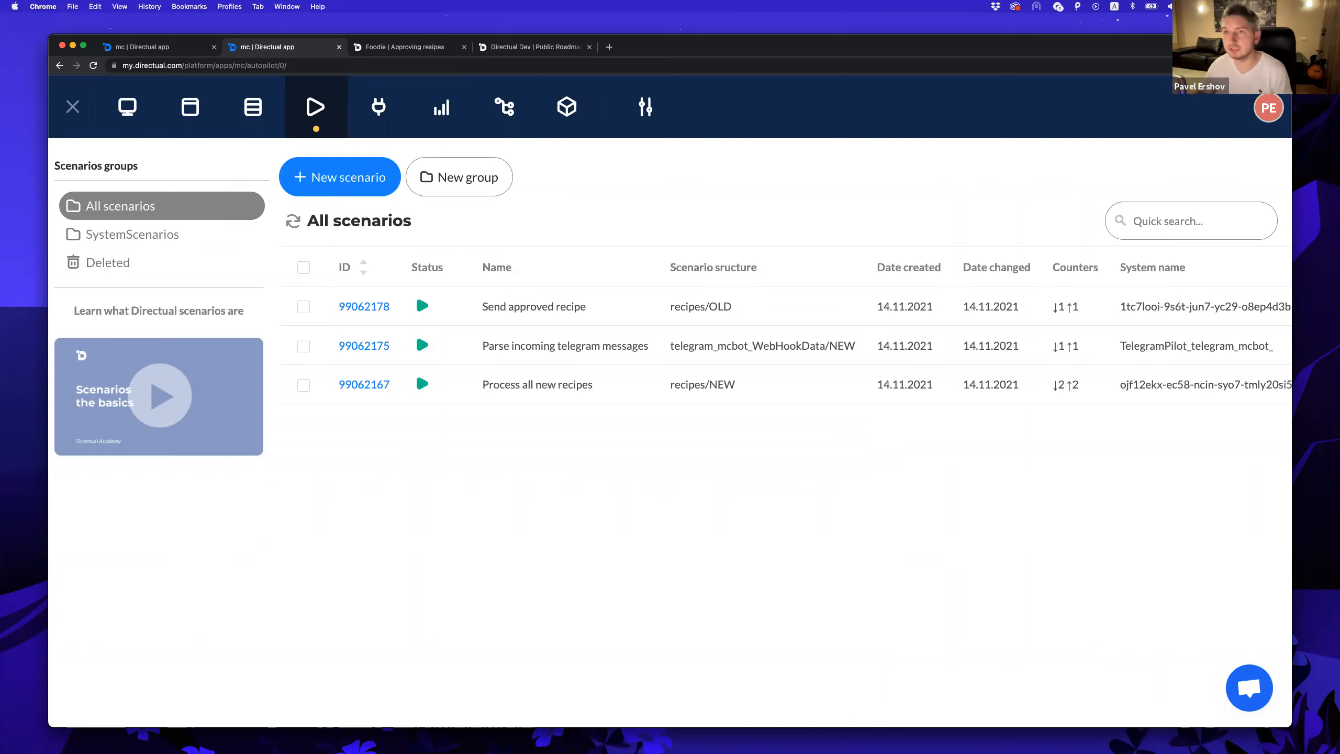
Review the installed Facebook Auth plugin settings unchanged, then exit to My Applications.
{"action": "left_click", "coordinate": [567, 108]}
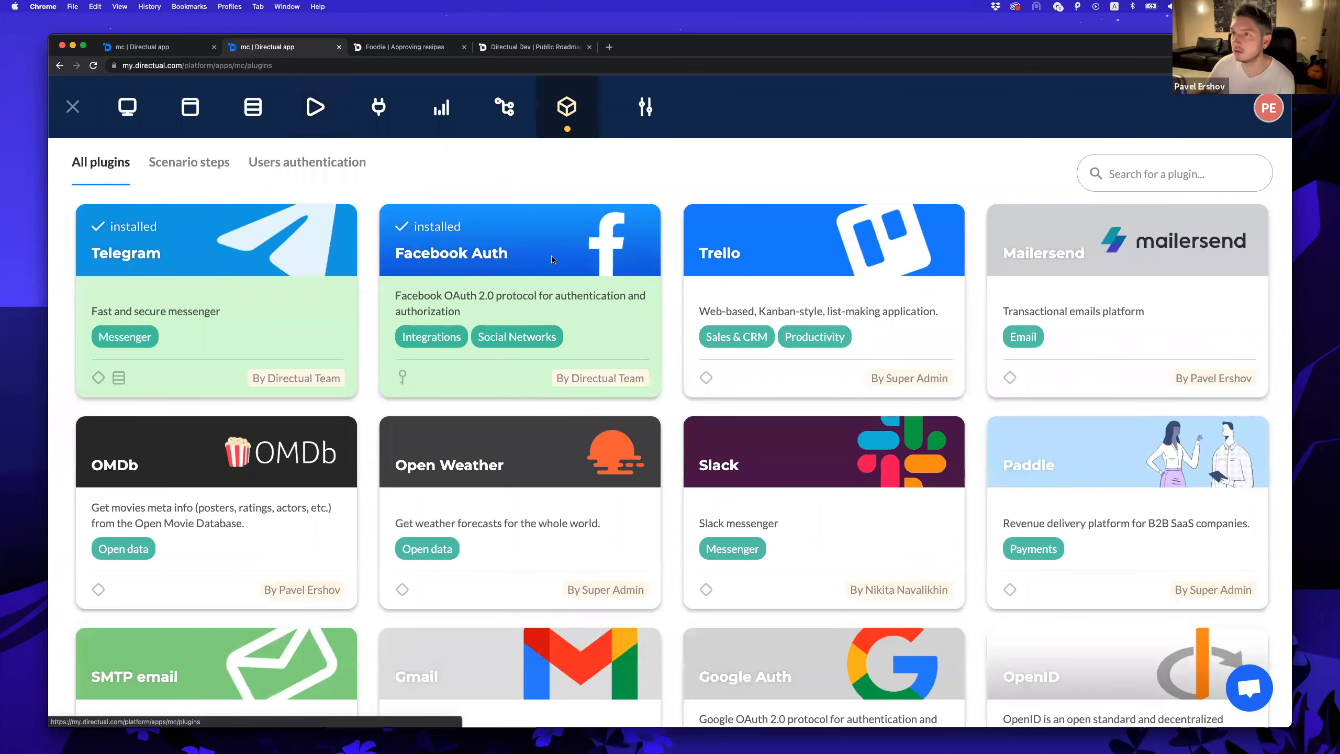
{"action": "left_click", "coordinate": [553, 259]}
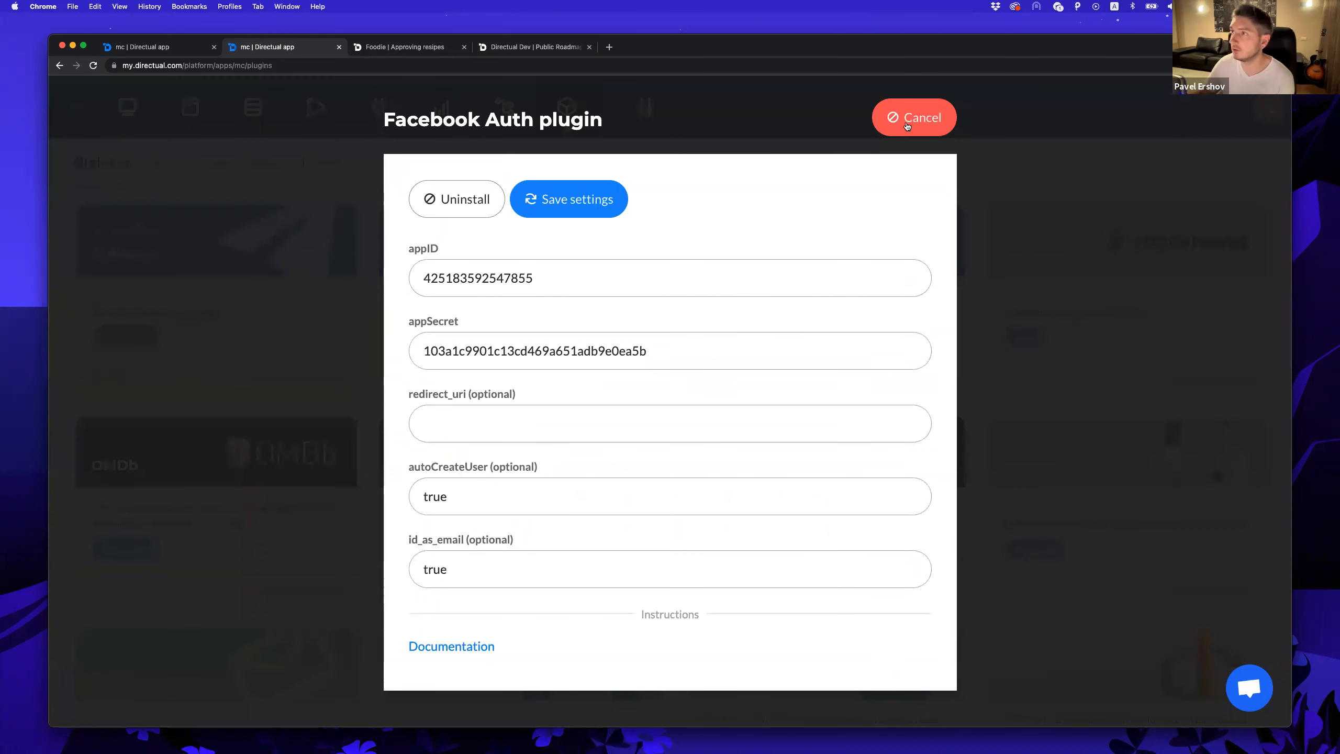
{"action": "left_click", "coordinate": [317, 258]}
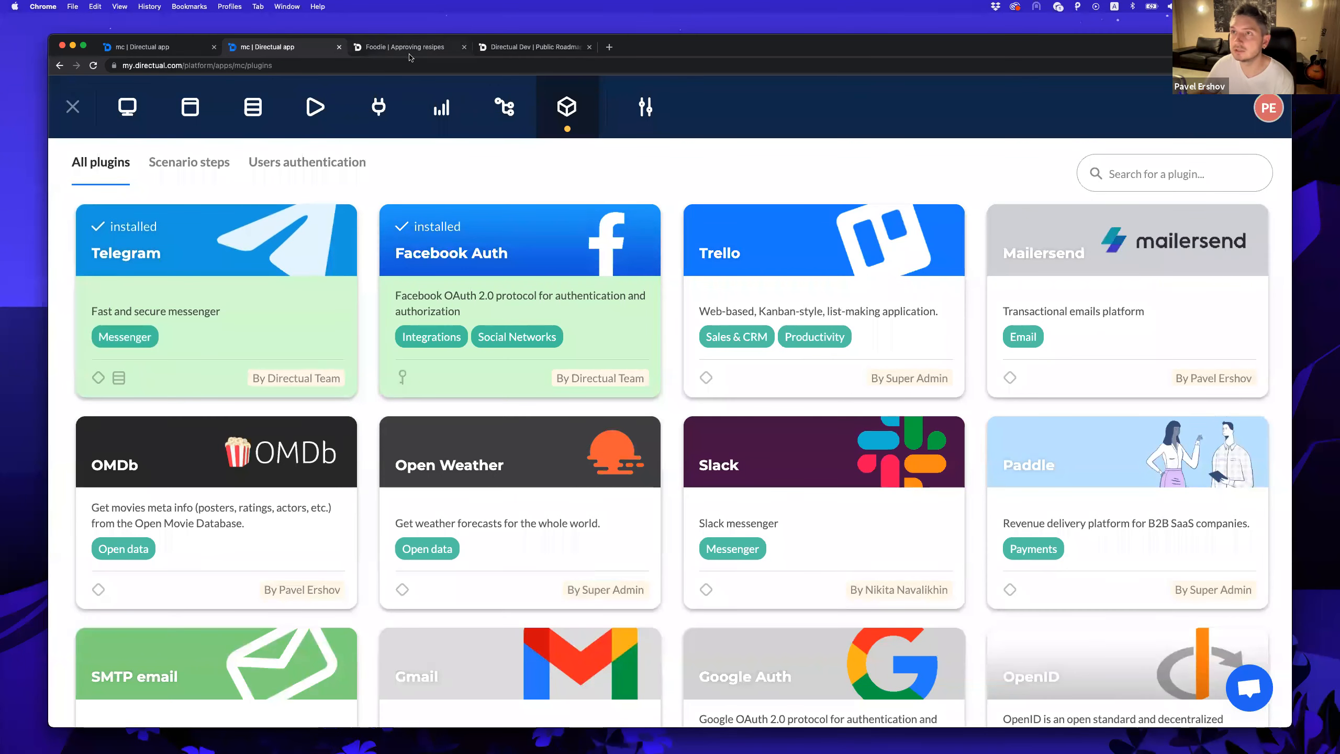
{"action": "left_click", "coordinate": [73, 107]}
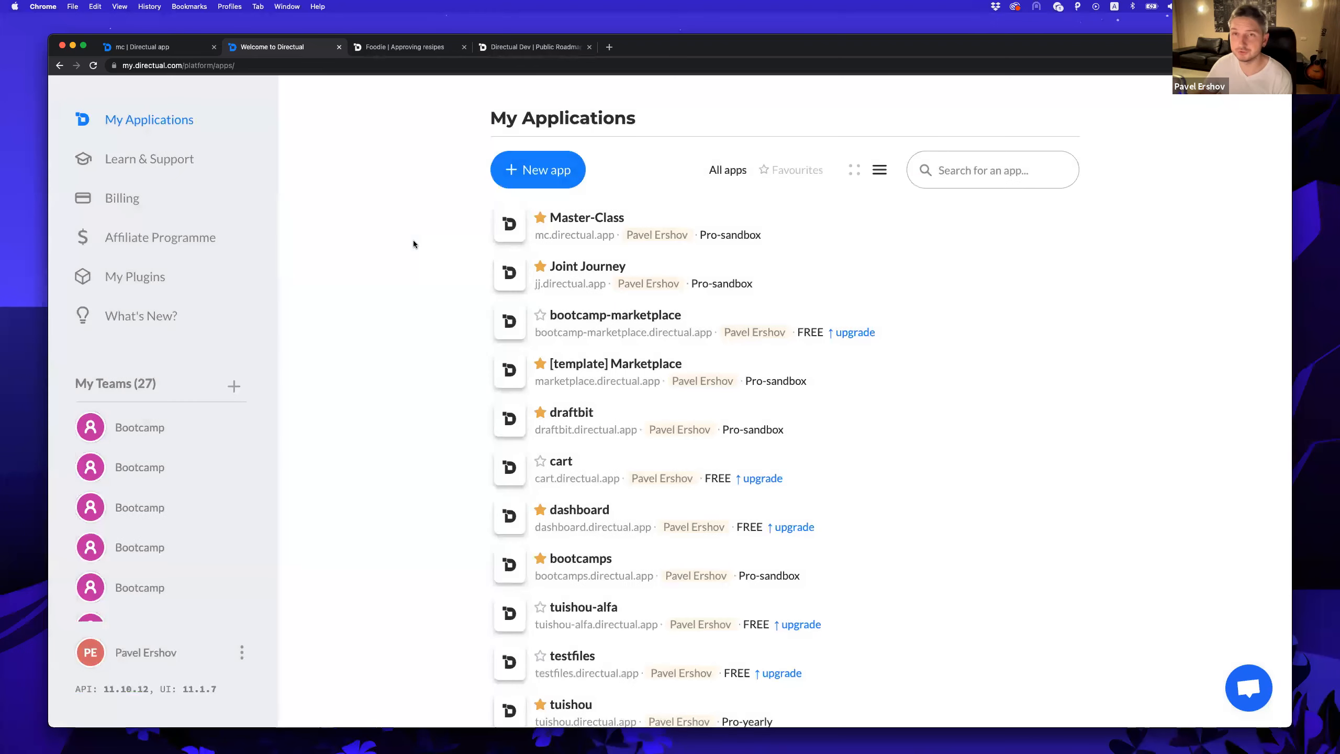
{"action": "left_click", "coordinate": [1251, 689]}
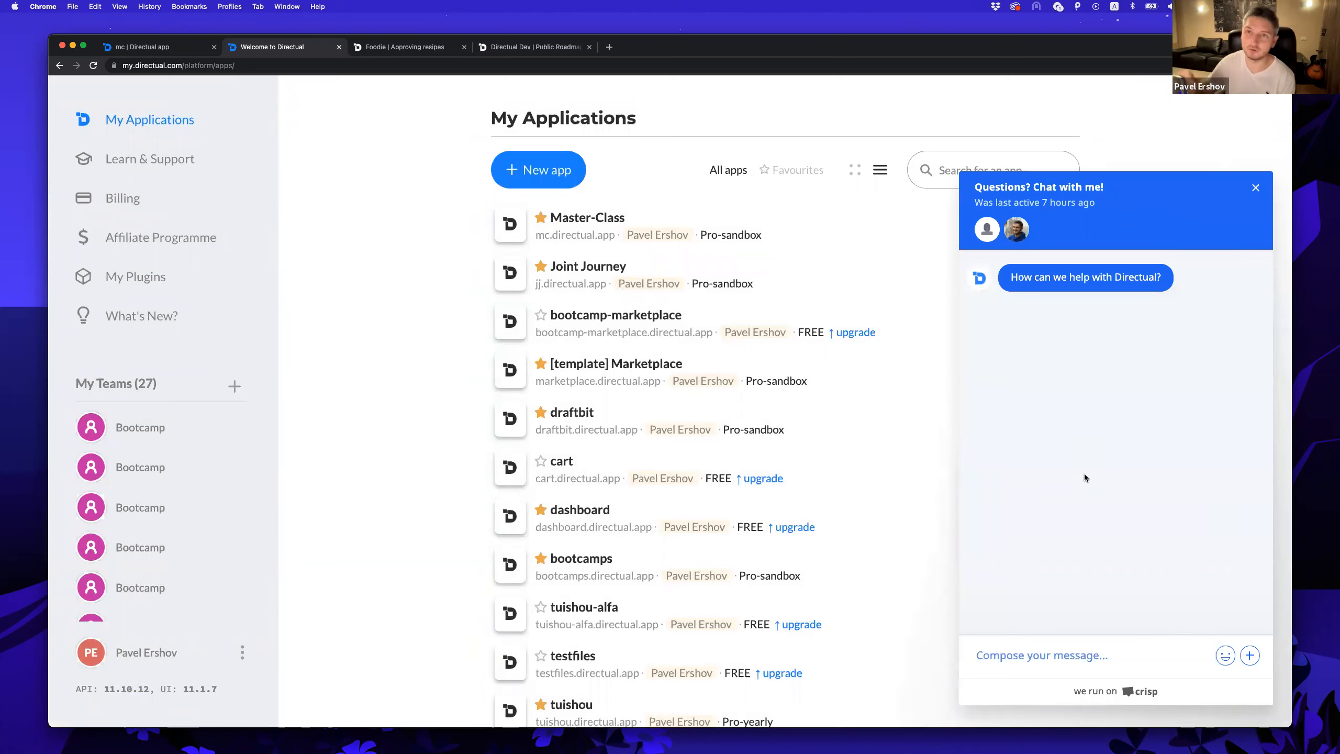
{"action": "left_click", "coordinate": [1256, 188]}
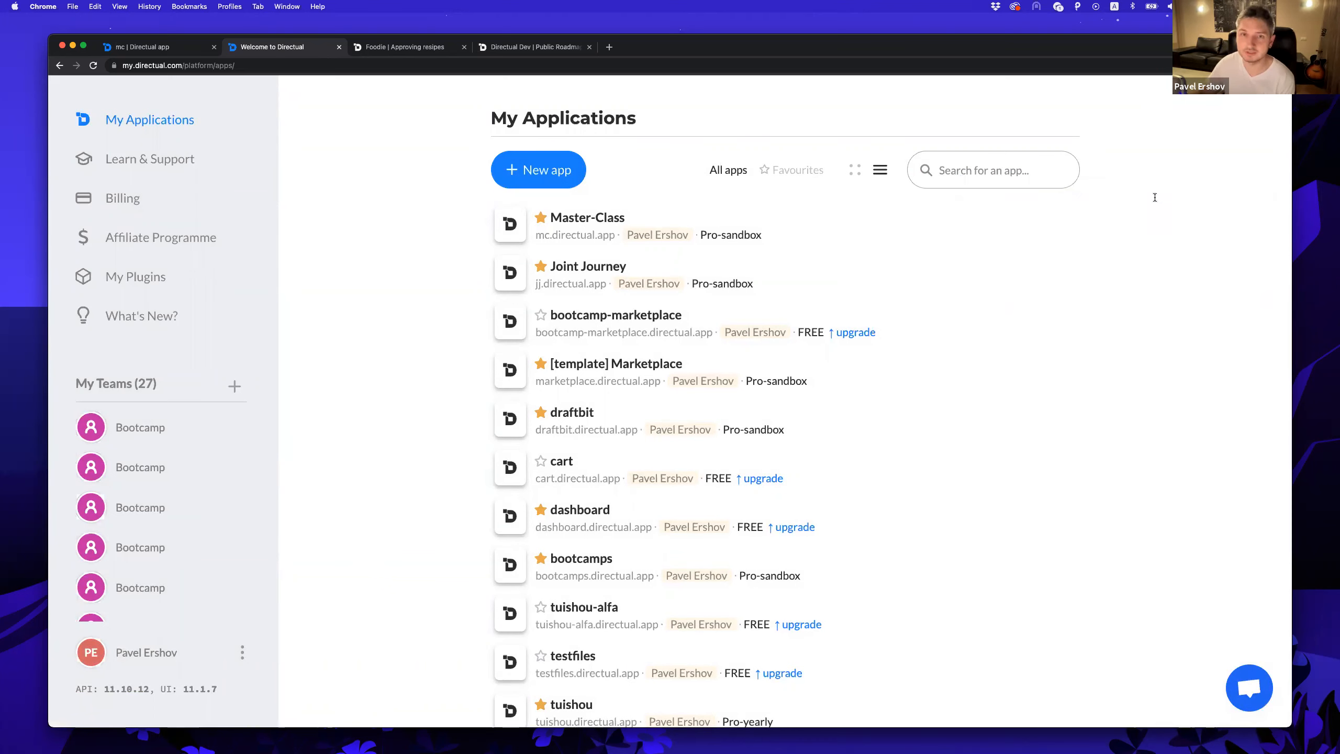